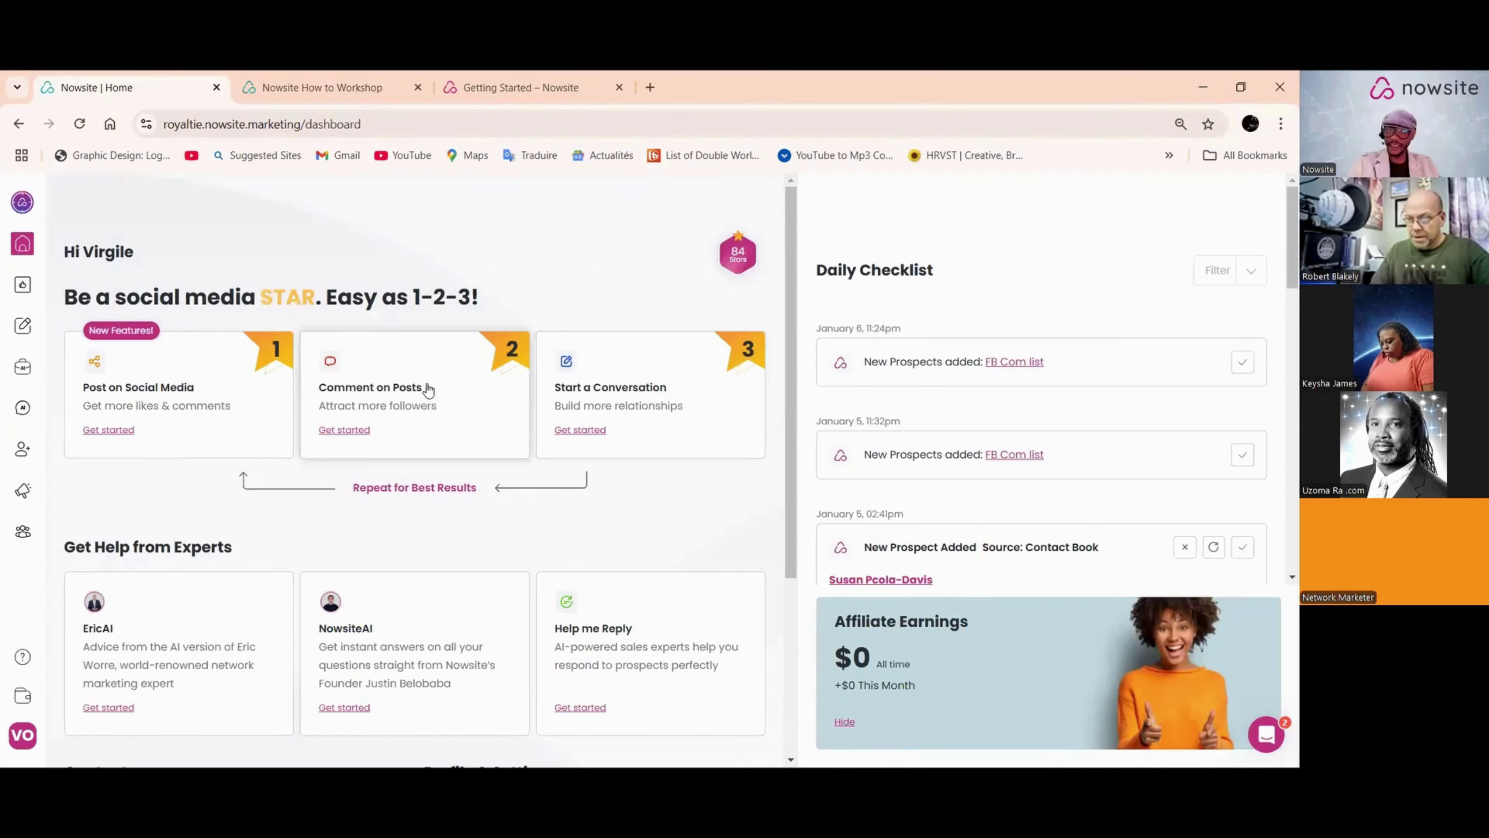
Step: Look through the business profiles available for activating the Nav assistant, then dismiss it
click(18, 202)
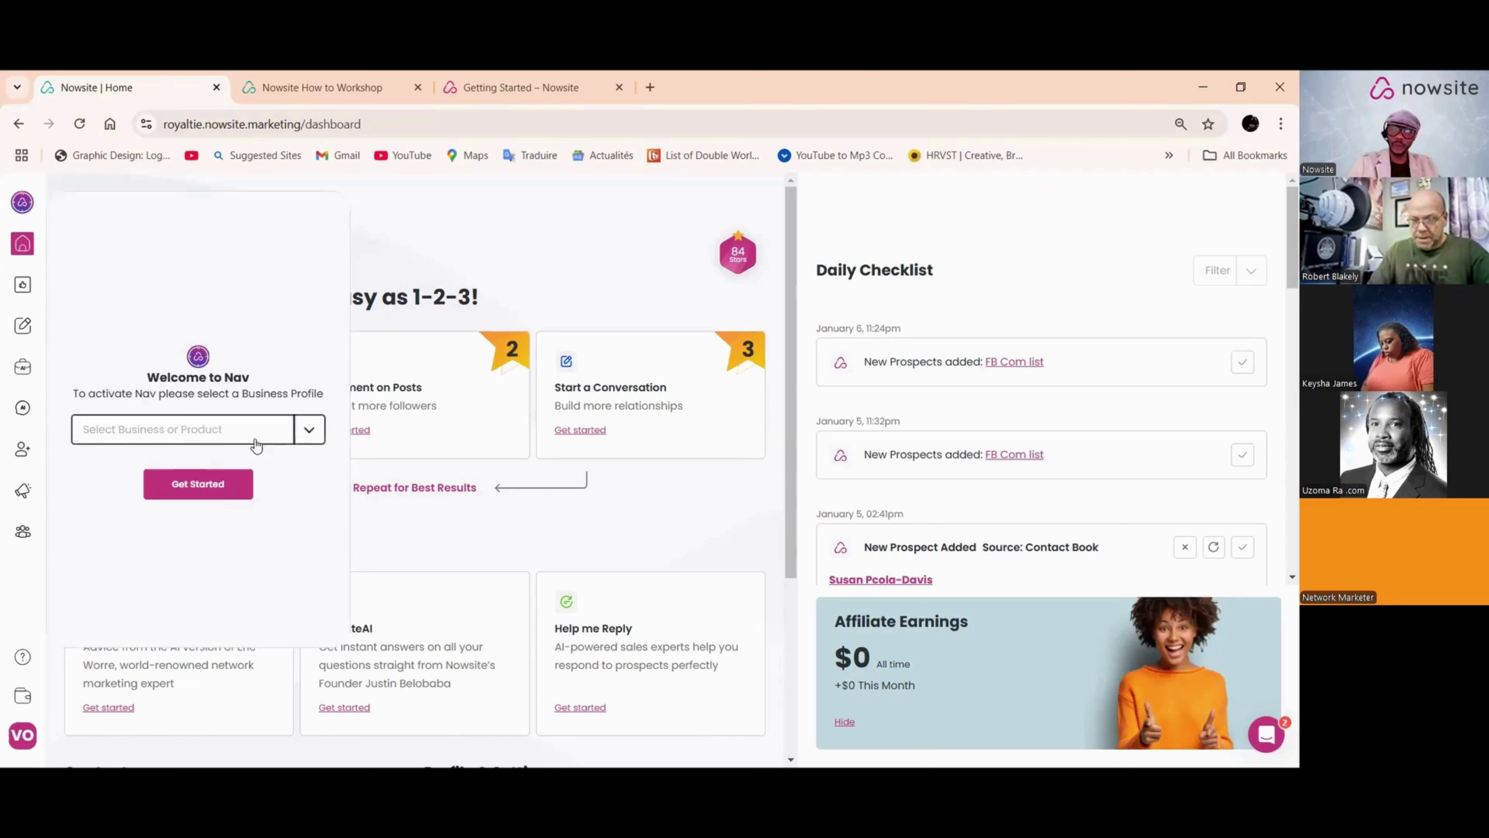
click(310, 430)
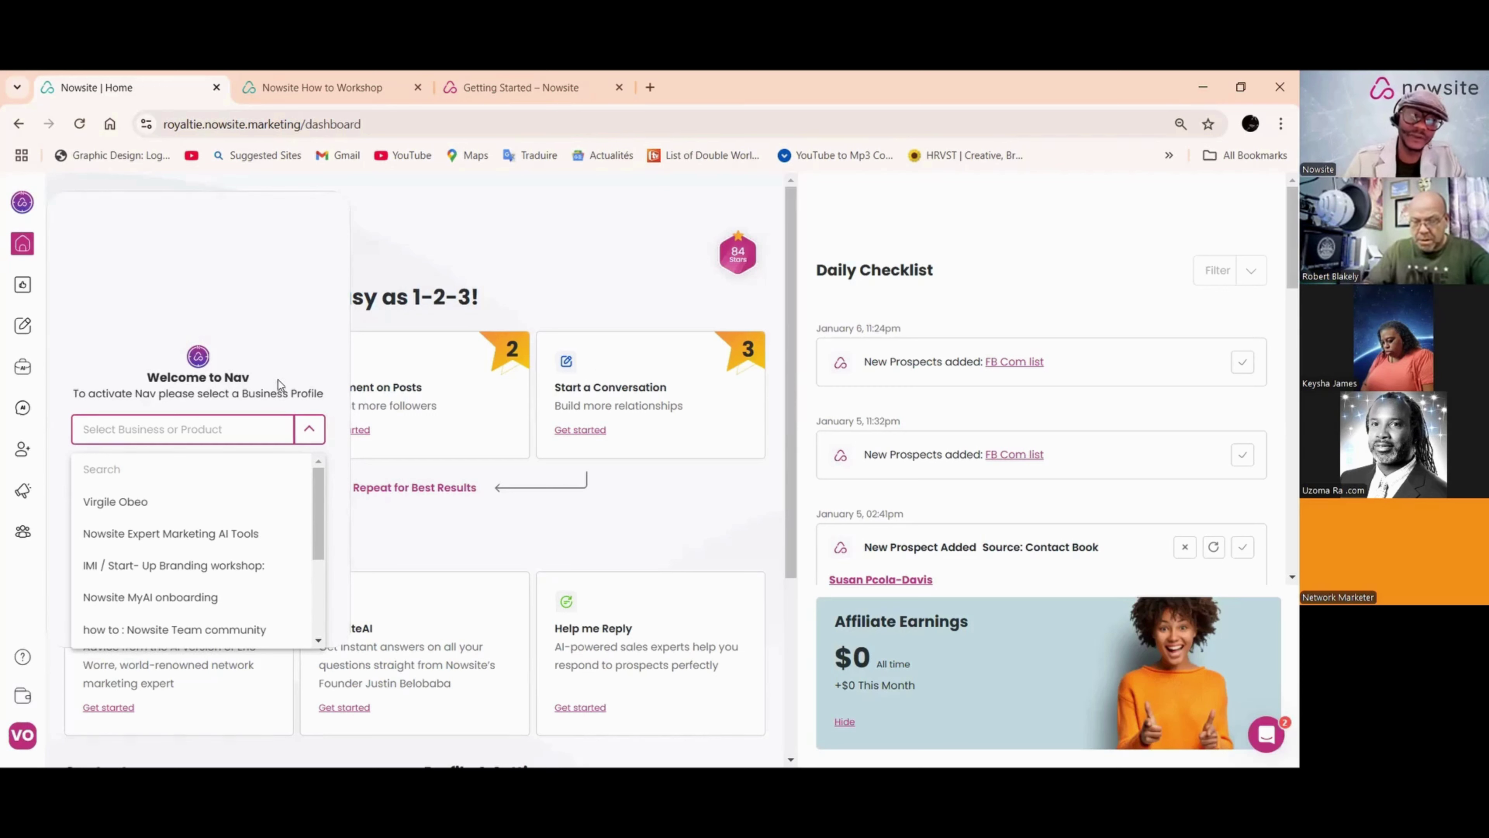
click(498, 246)
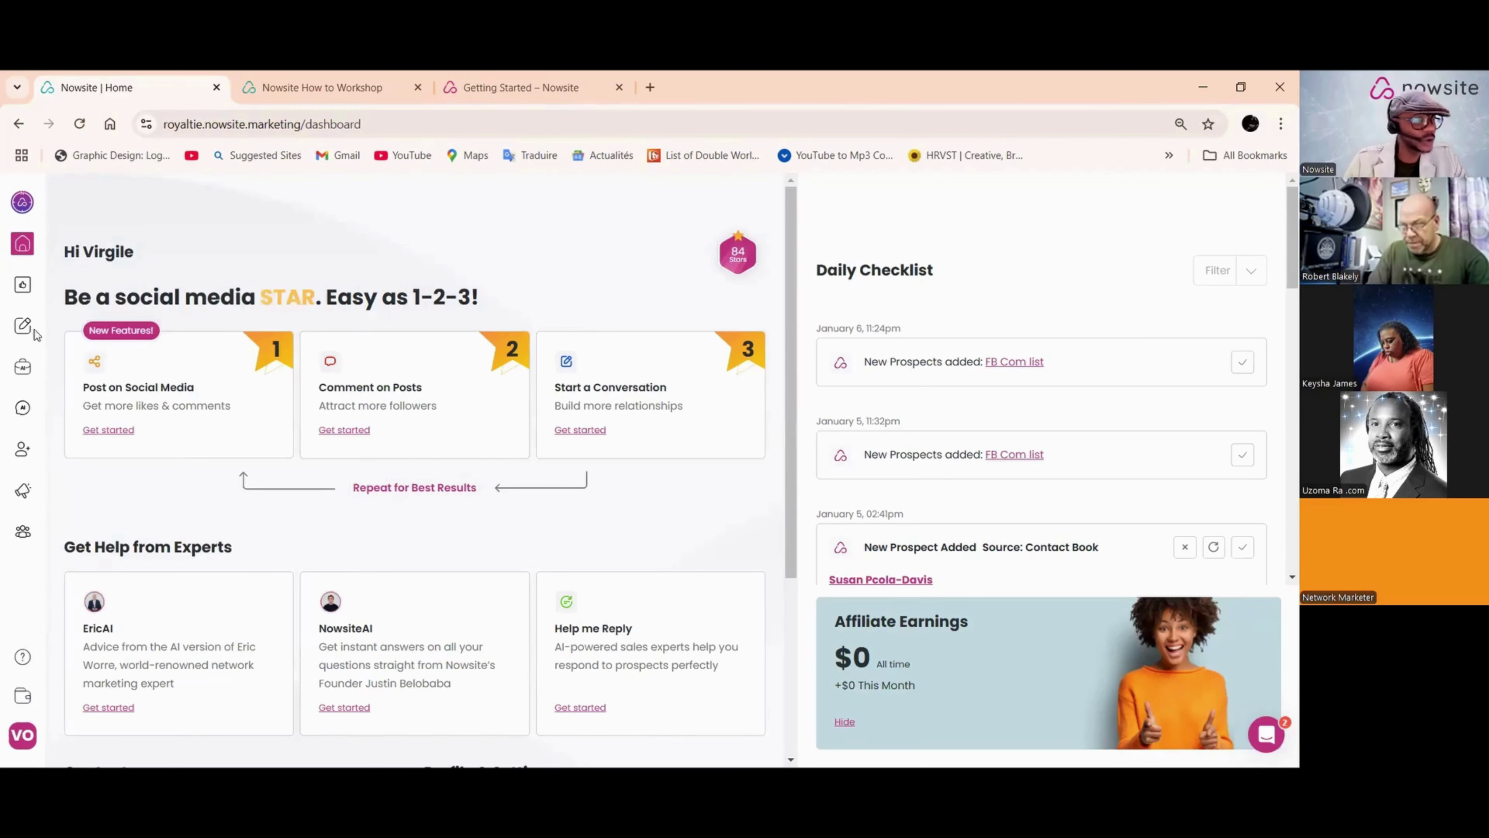
Step: Open the Nowsite Expert Marketing AI Tools profile from the Business or Product Profiles
mouse_move(14, 373)
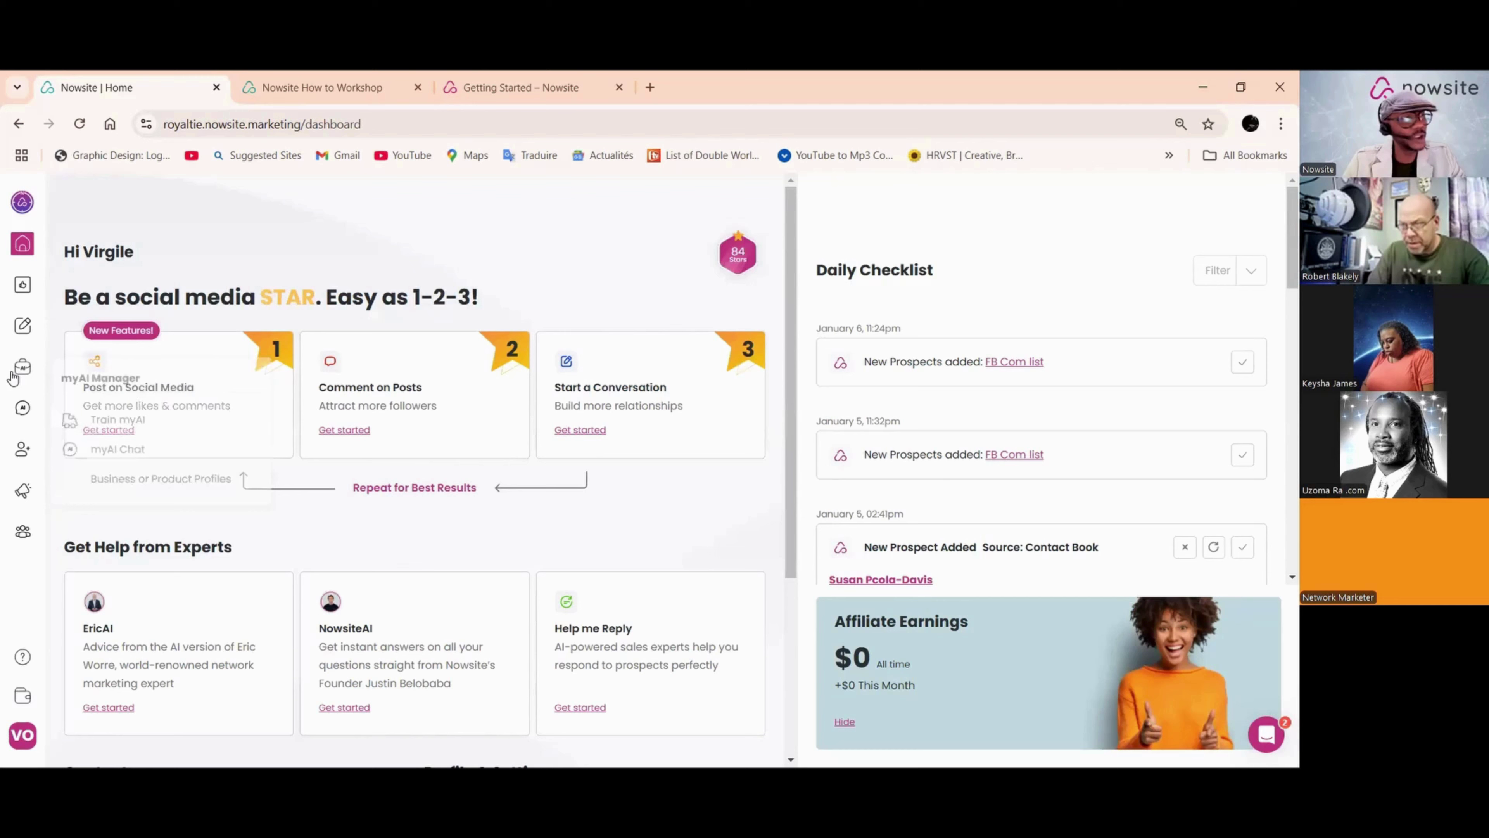
click(140, 482)
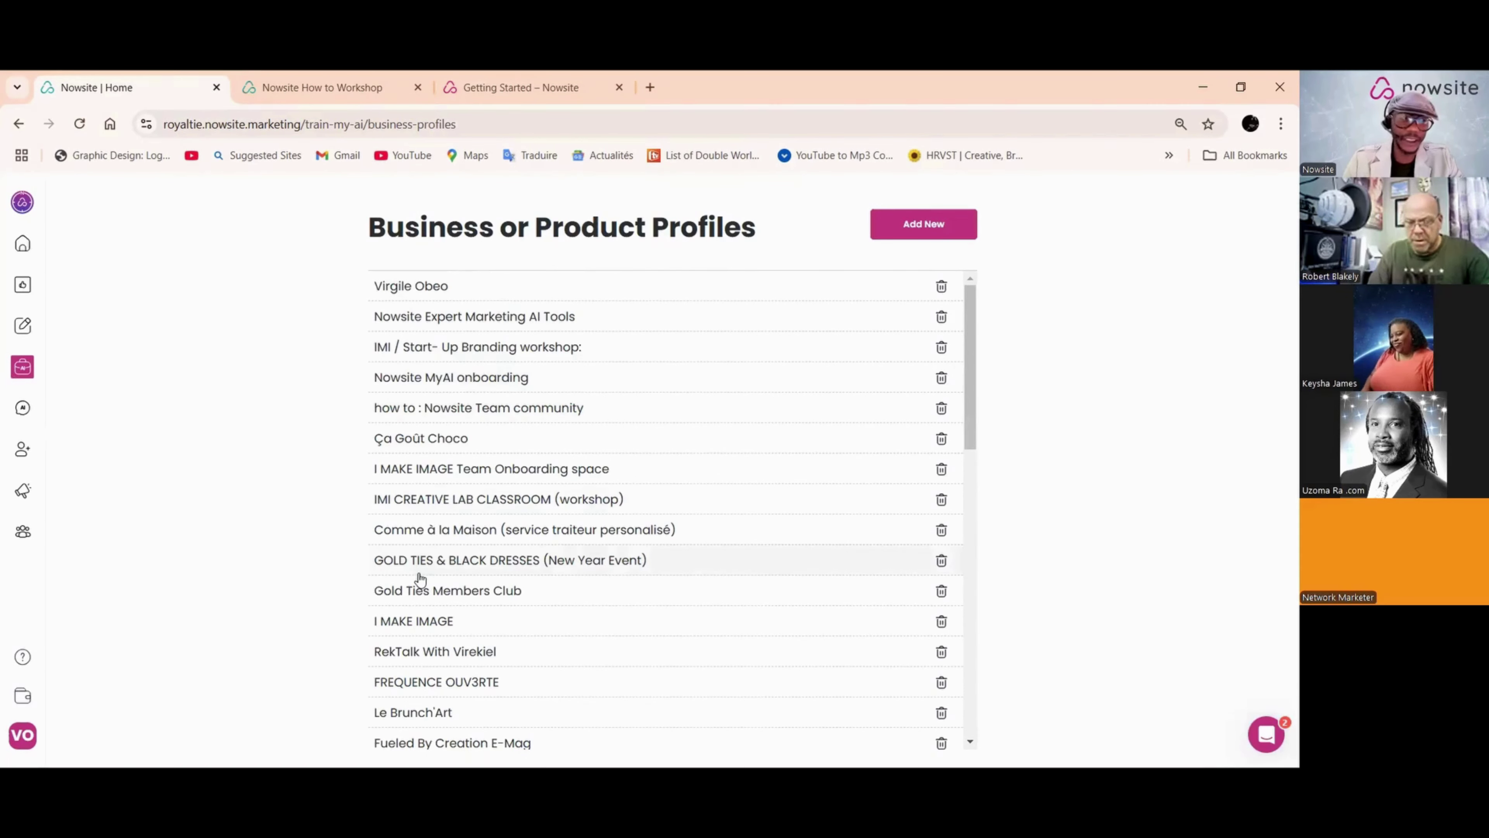
click(557, 320)
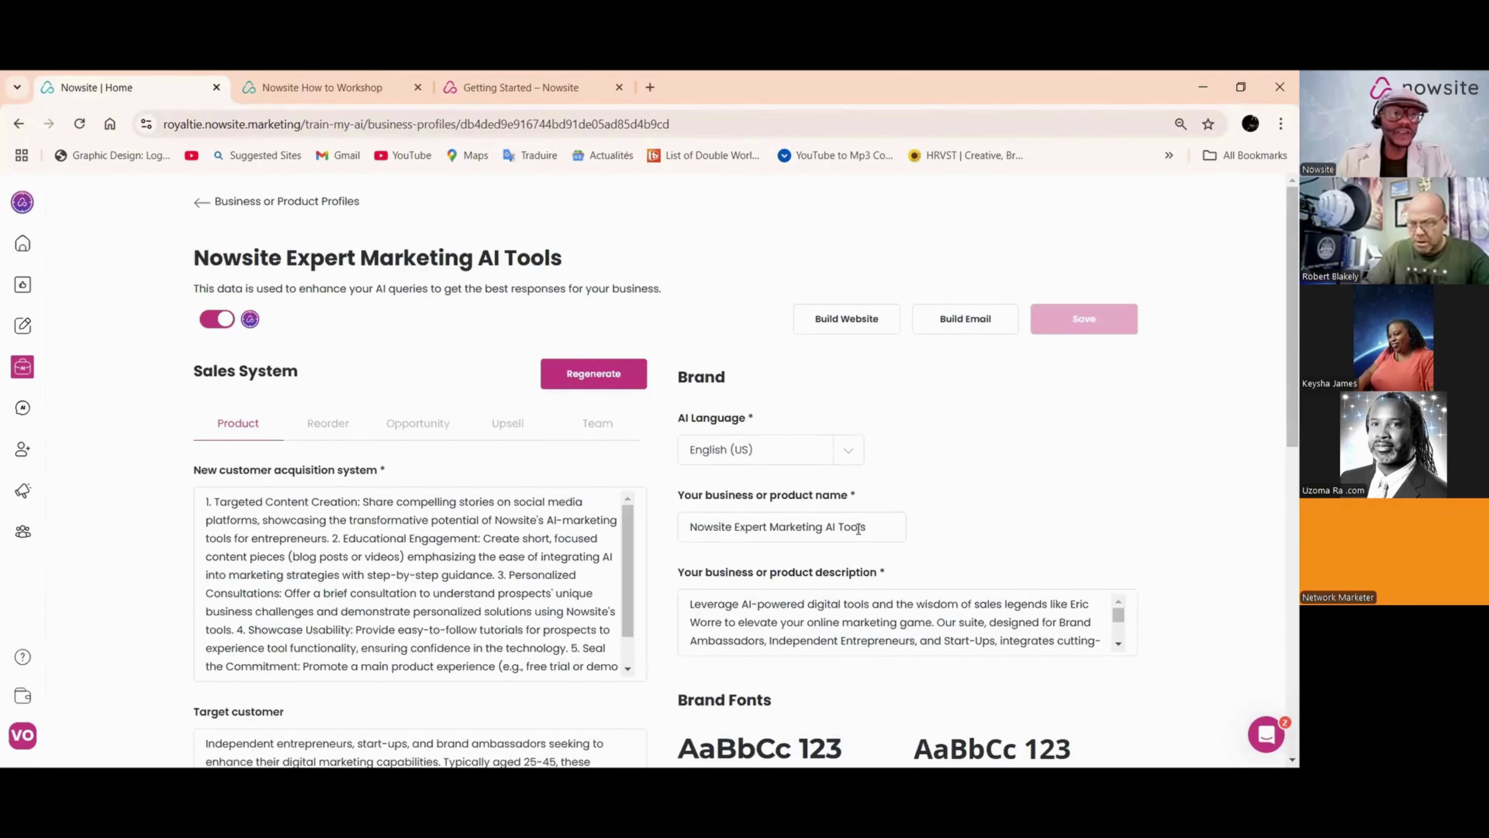
Step: Review the profile's business description, new customer acquisition system and target customer
click(839, 603)
scroll(833, 607, down, 3)
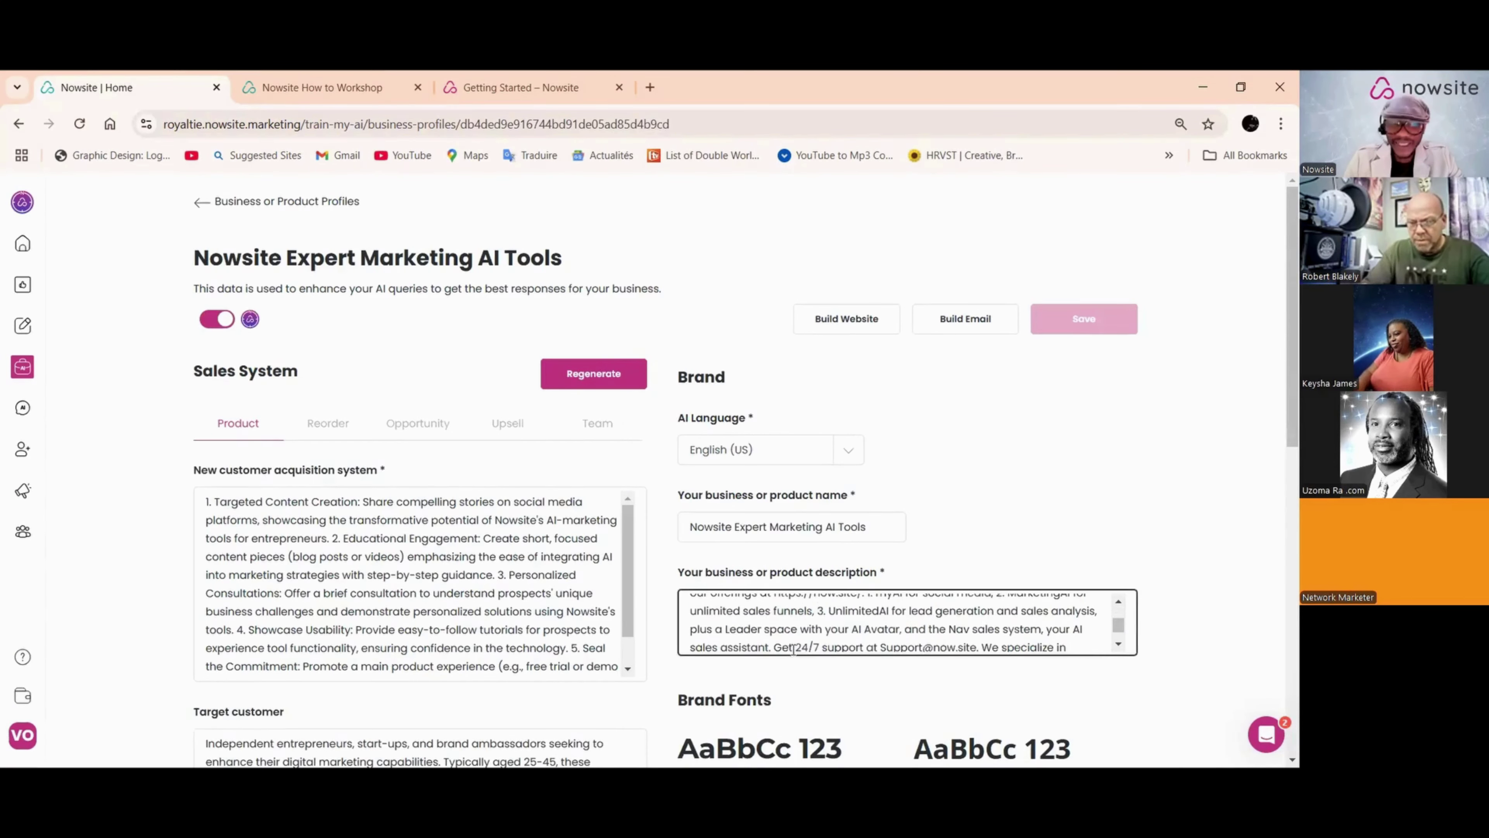
scroll(793, 639, down, 2)
click(543, 600)
scroll(543, 600, down, 2)
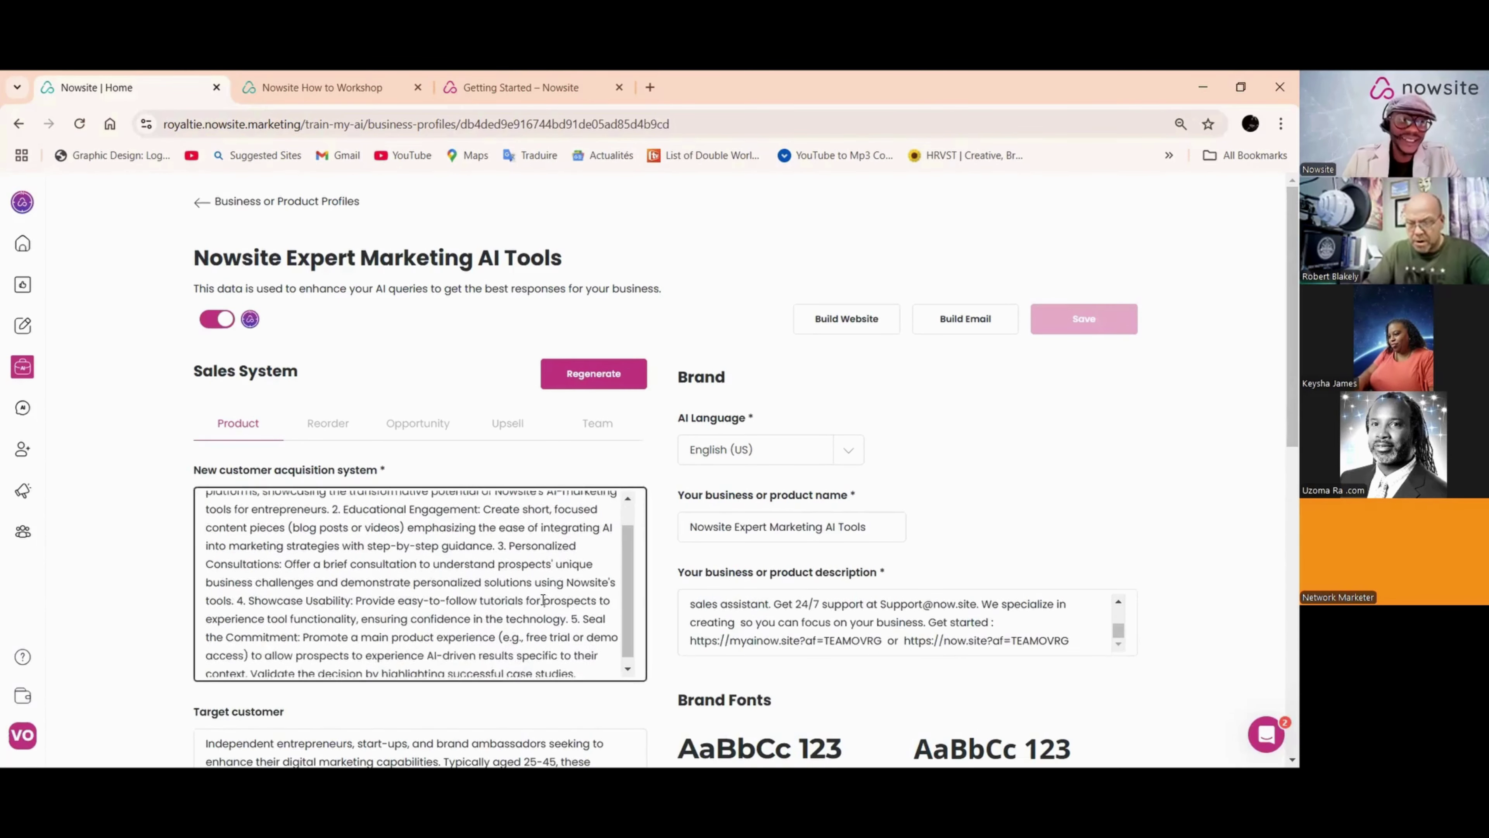
scroll(410, 587, down, 4)
click(208, 482)
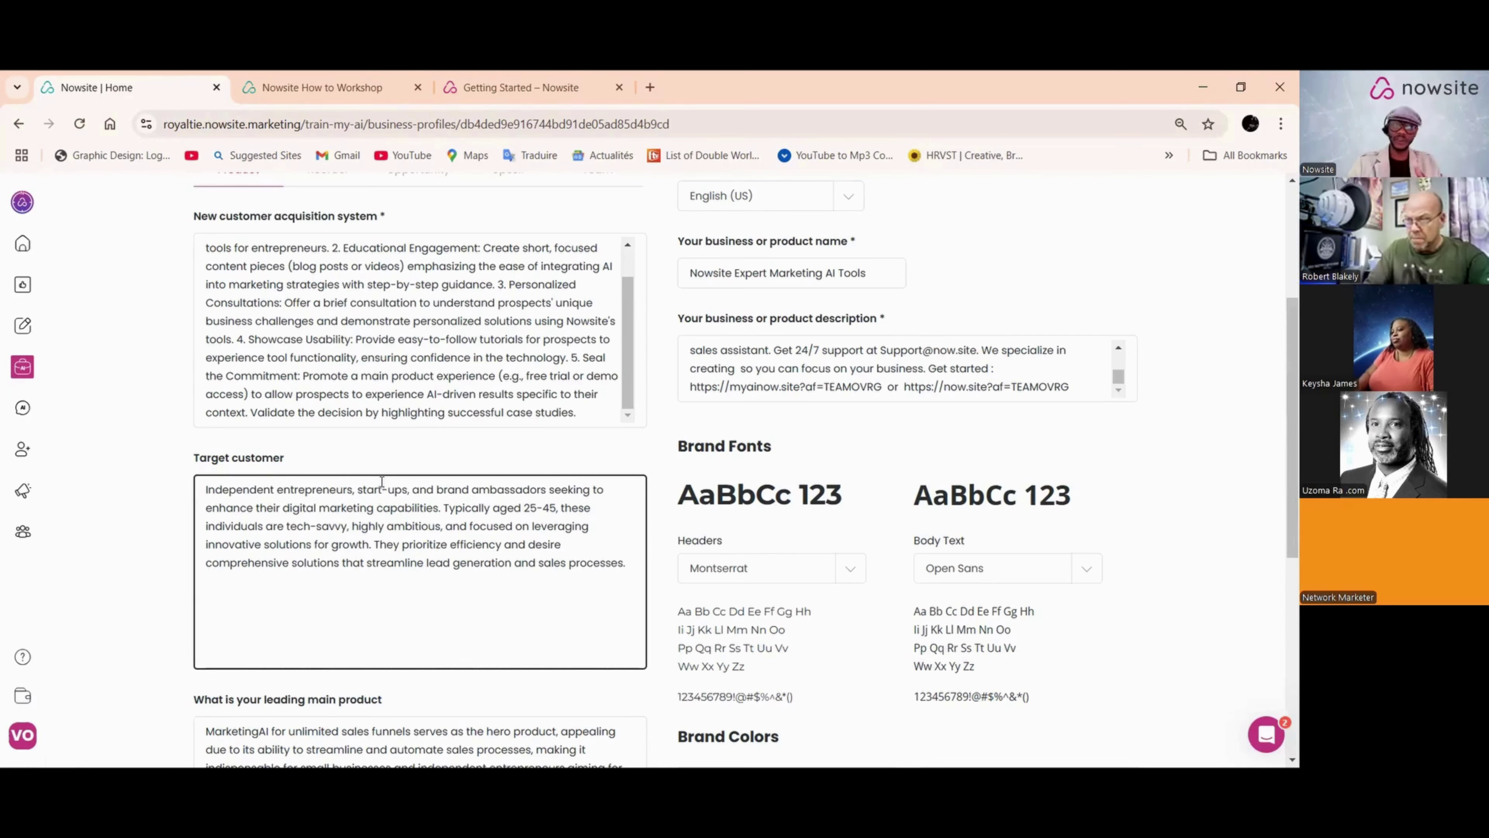
Step: Go to the prospect targeting form for My Prospects
mouse_move(20, 371)
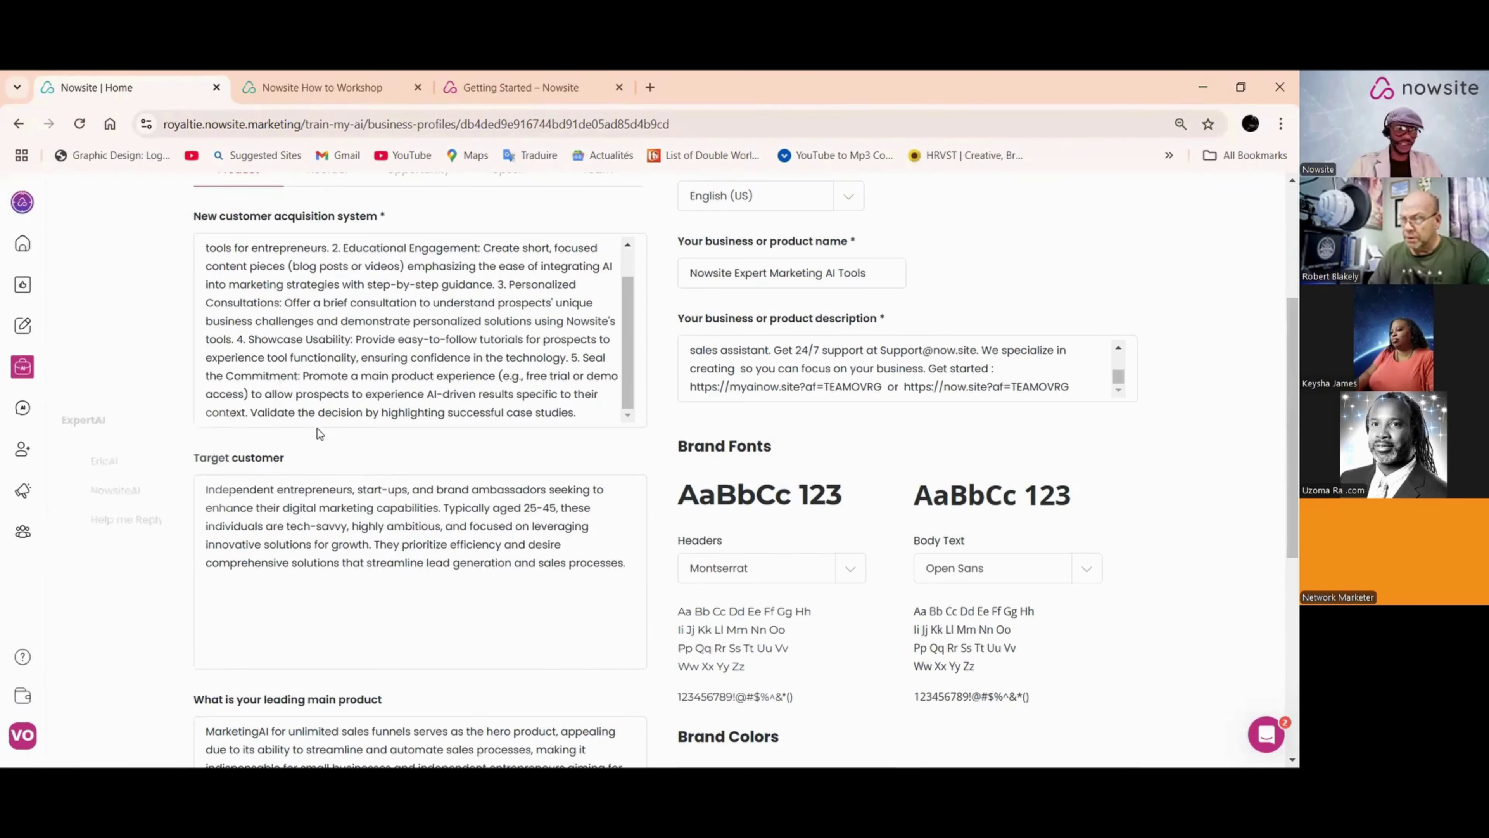
mouse_move(26, 461)
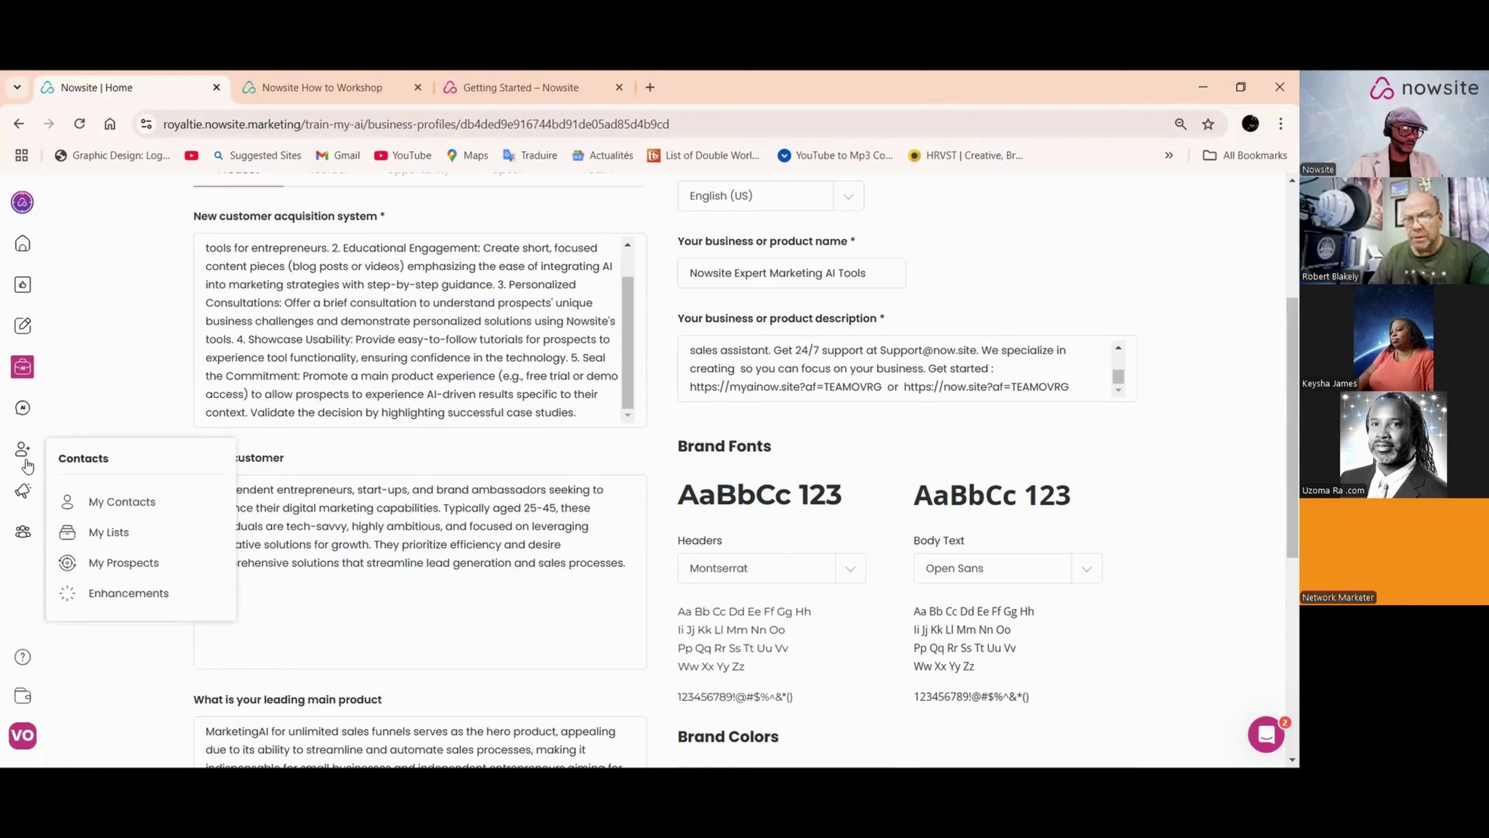
click(100, 562)
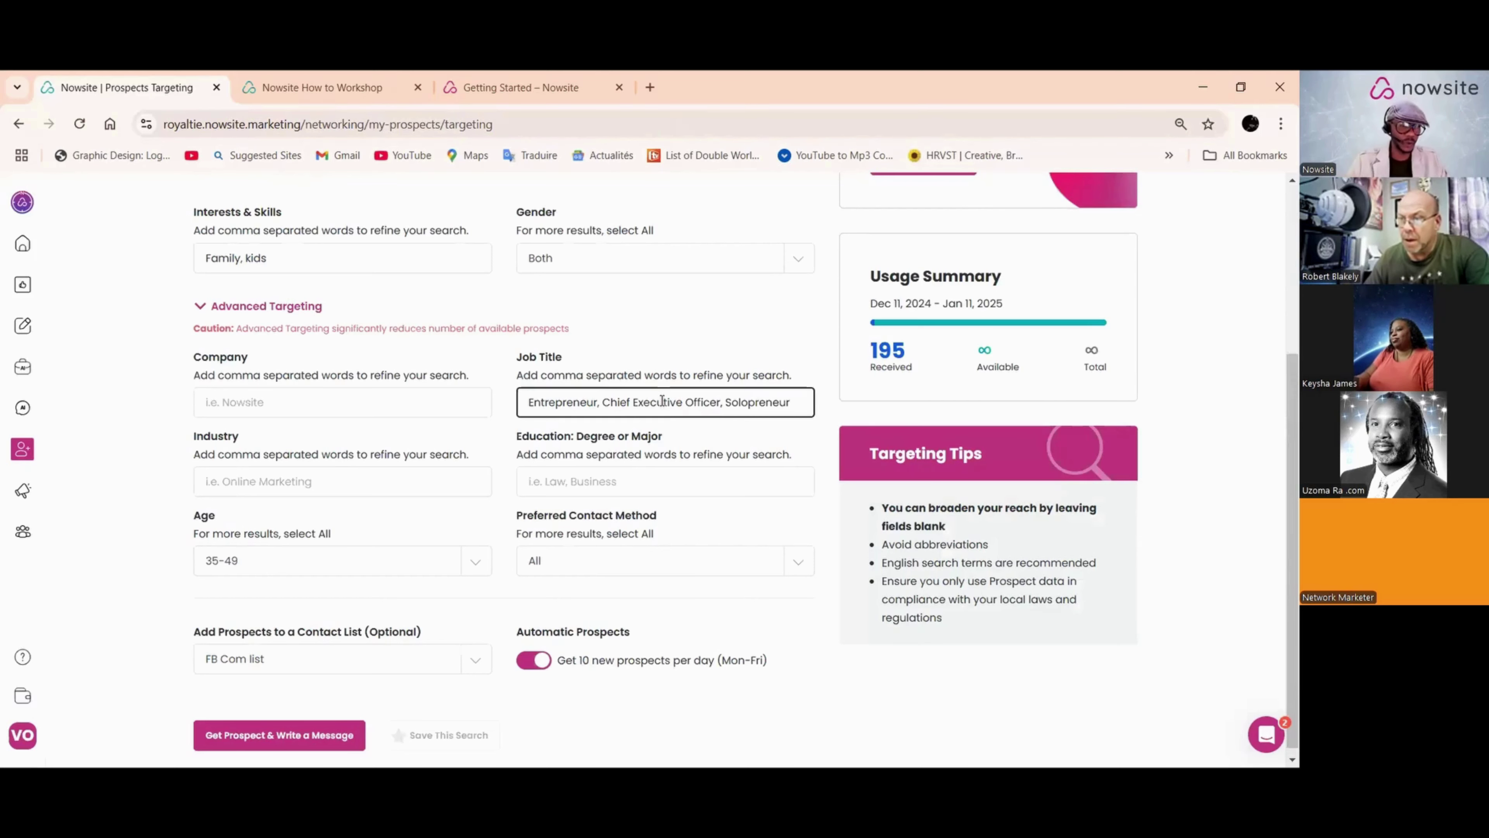
Step: Remove Entrepreneur and Chief Executive Officer from the targeted job titles, keeping only Solopreneur
click(299, 432)
scroll(738, 456, up, 1)
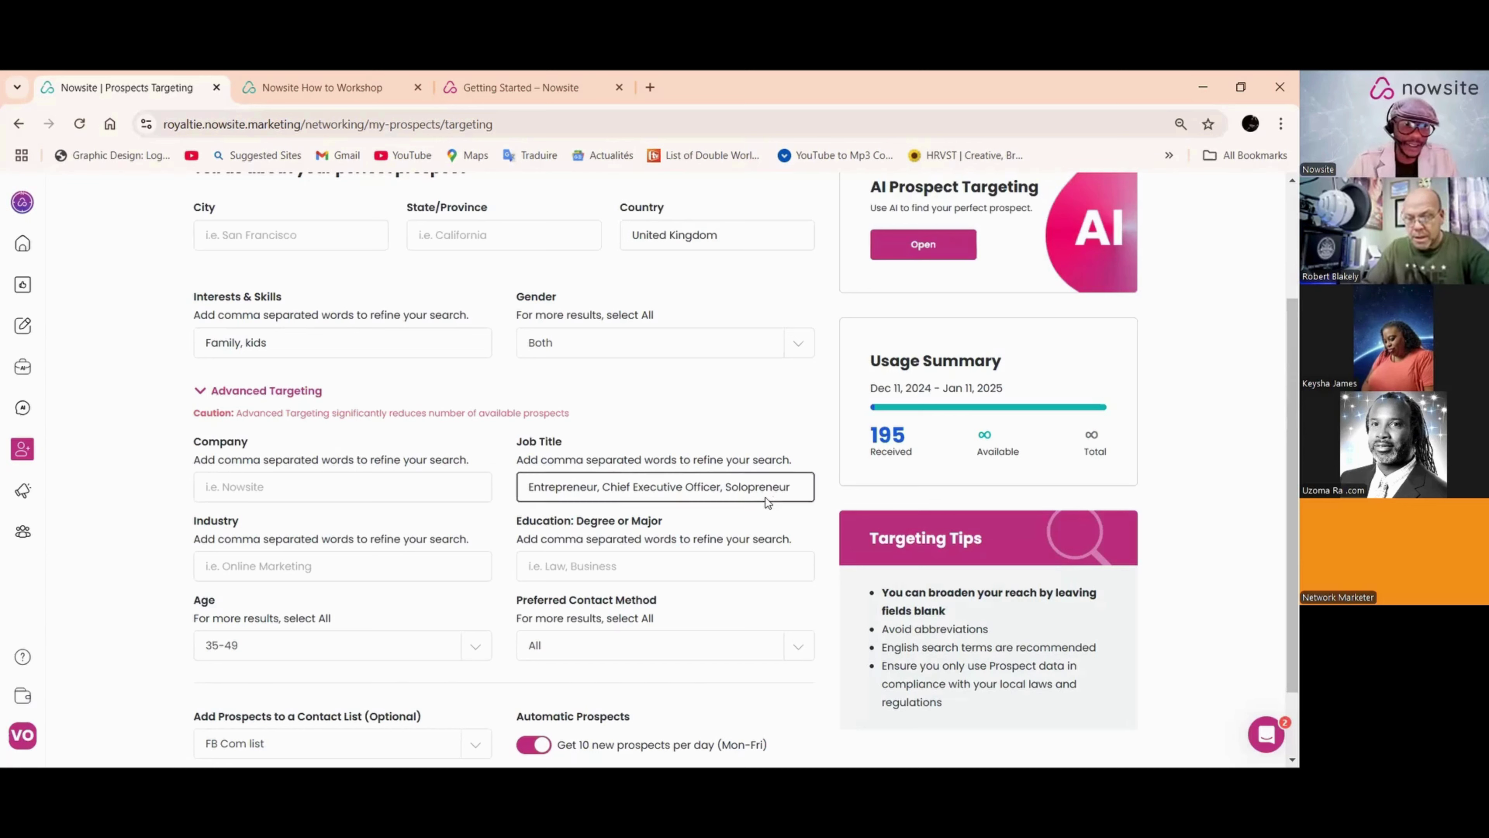
drag(722, 494, 514, 500)
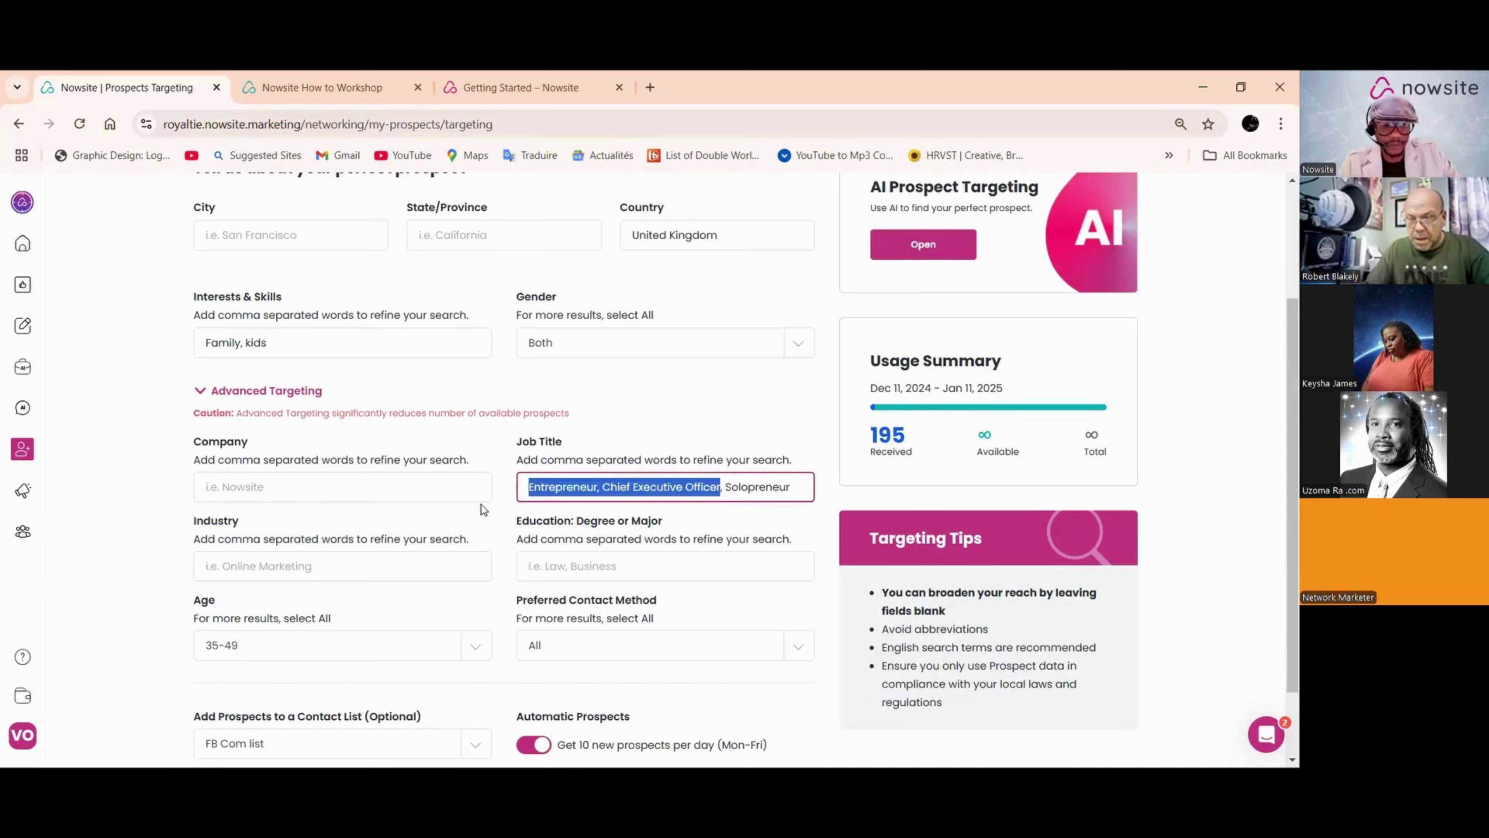
key(BackSpace)
key(Delete)
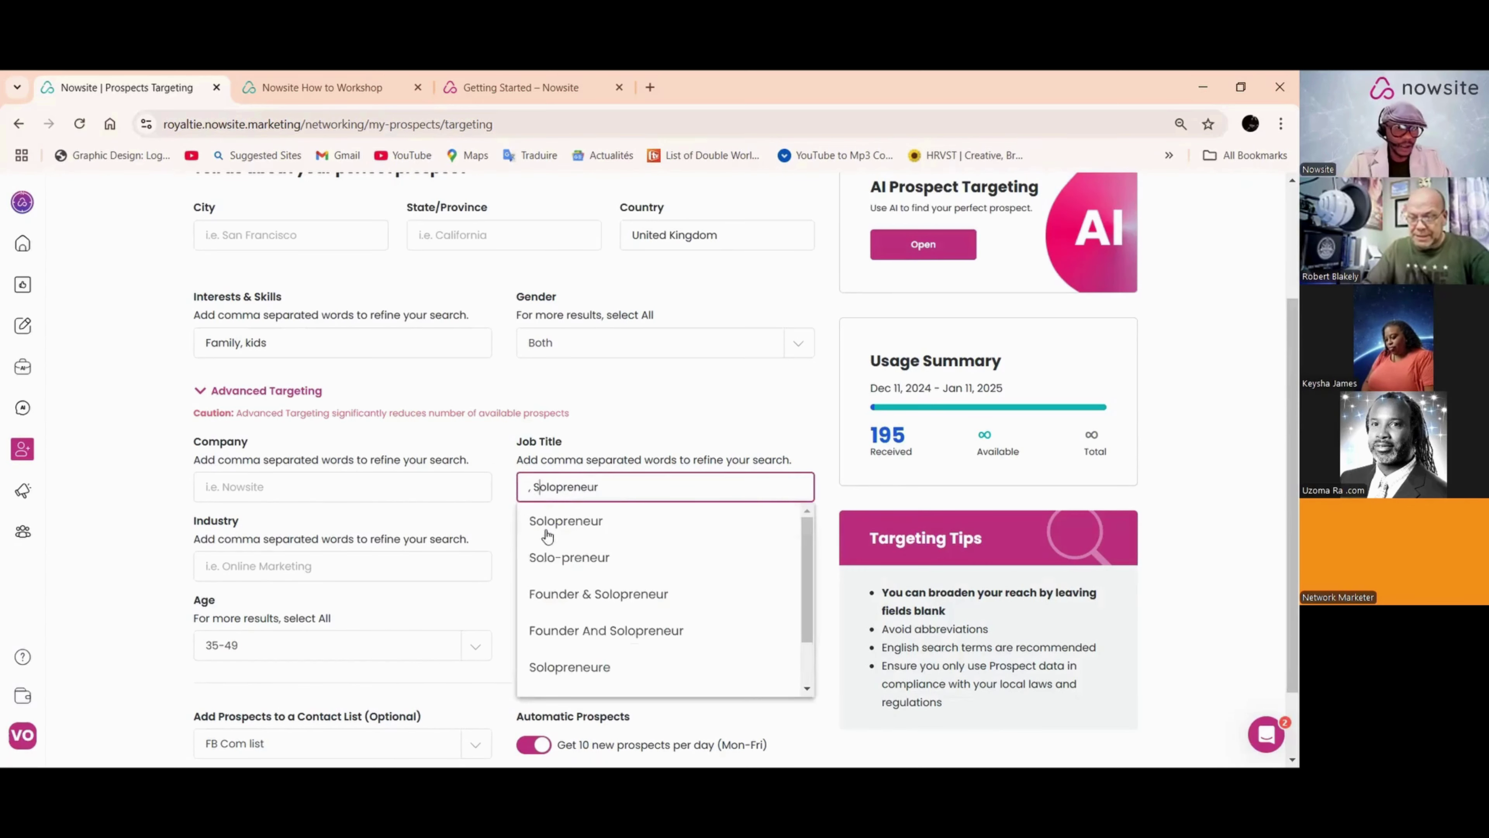
click(545, 524)
Step: Add Independent Distributor and a suggested customer service role to the targeted job titles
text(, i)
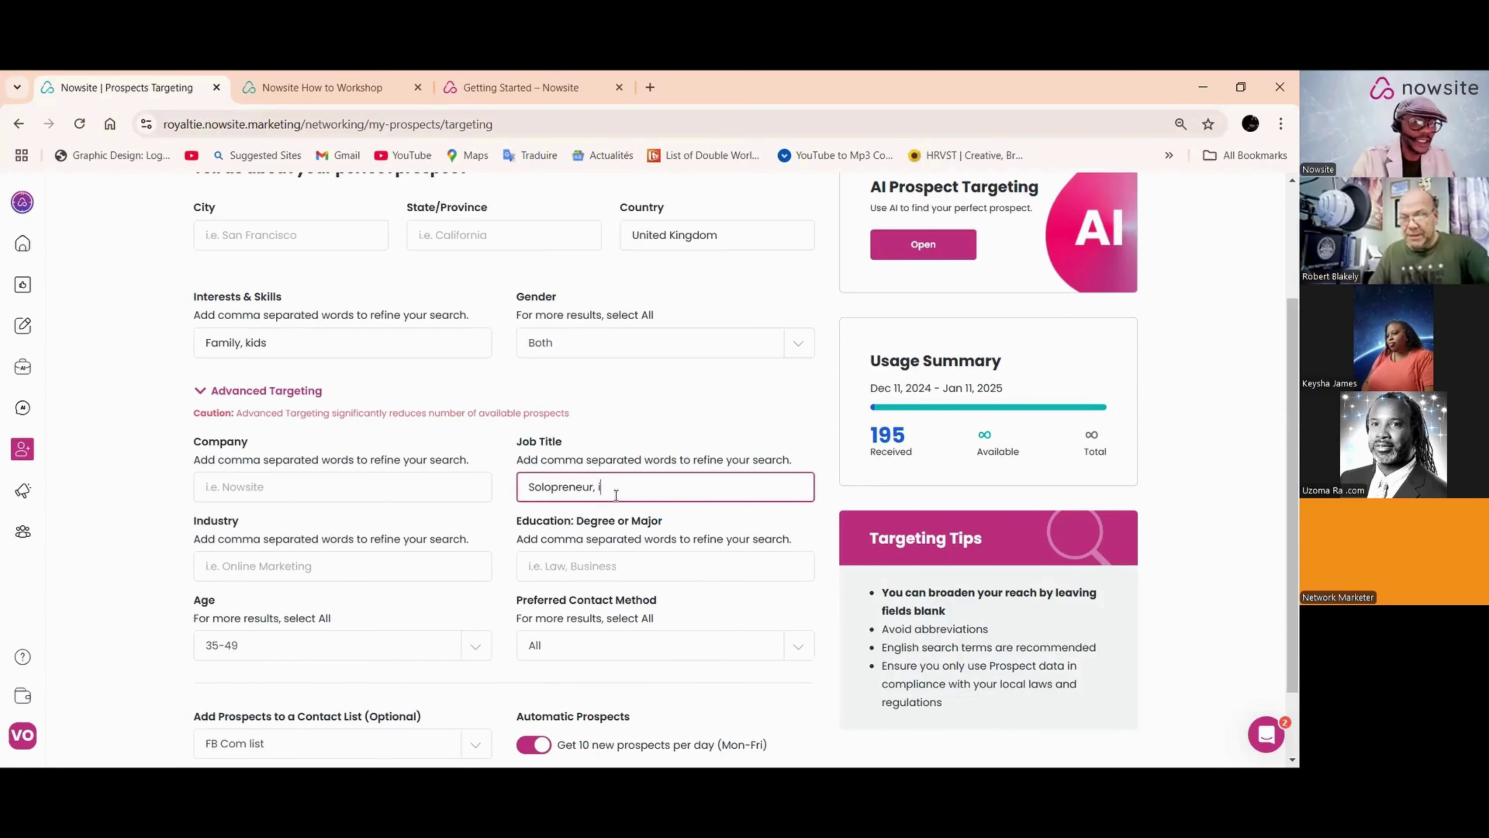
text(nde)
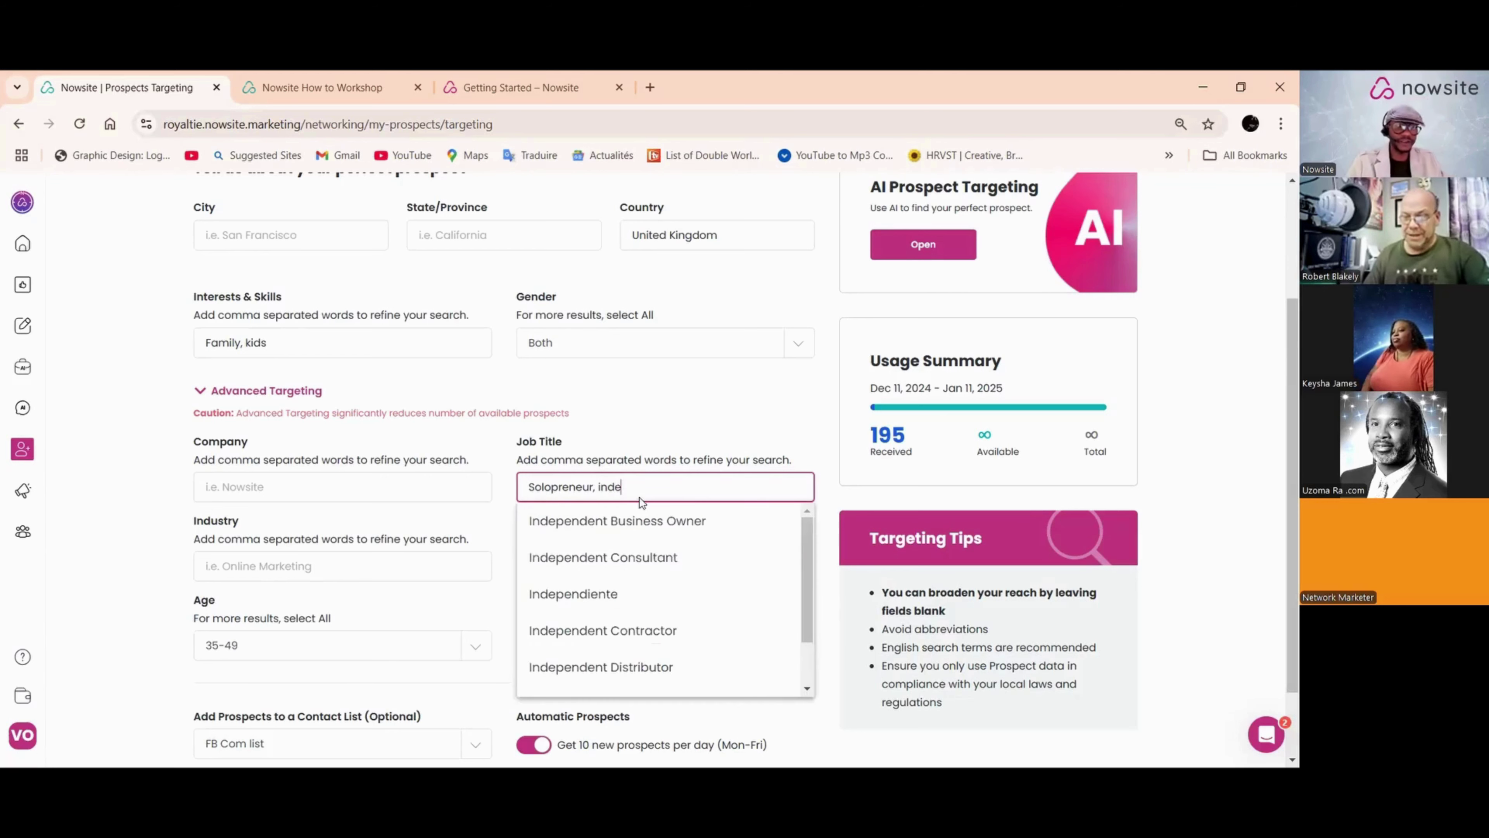
click(653, 668)
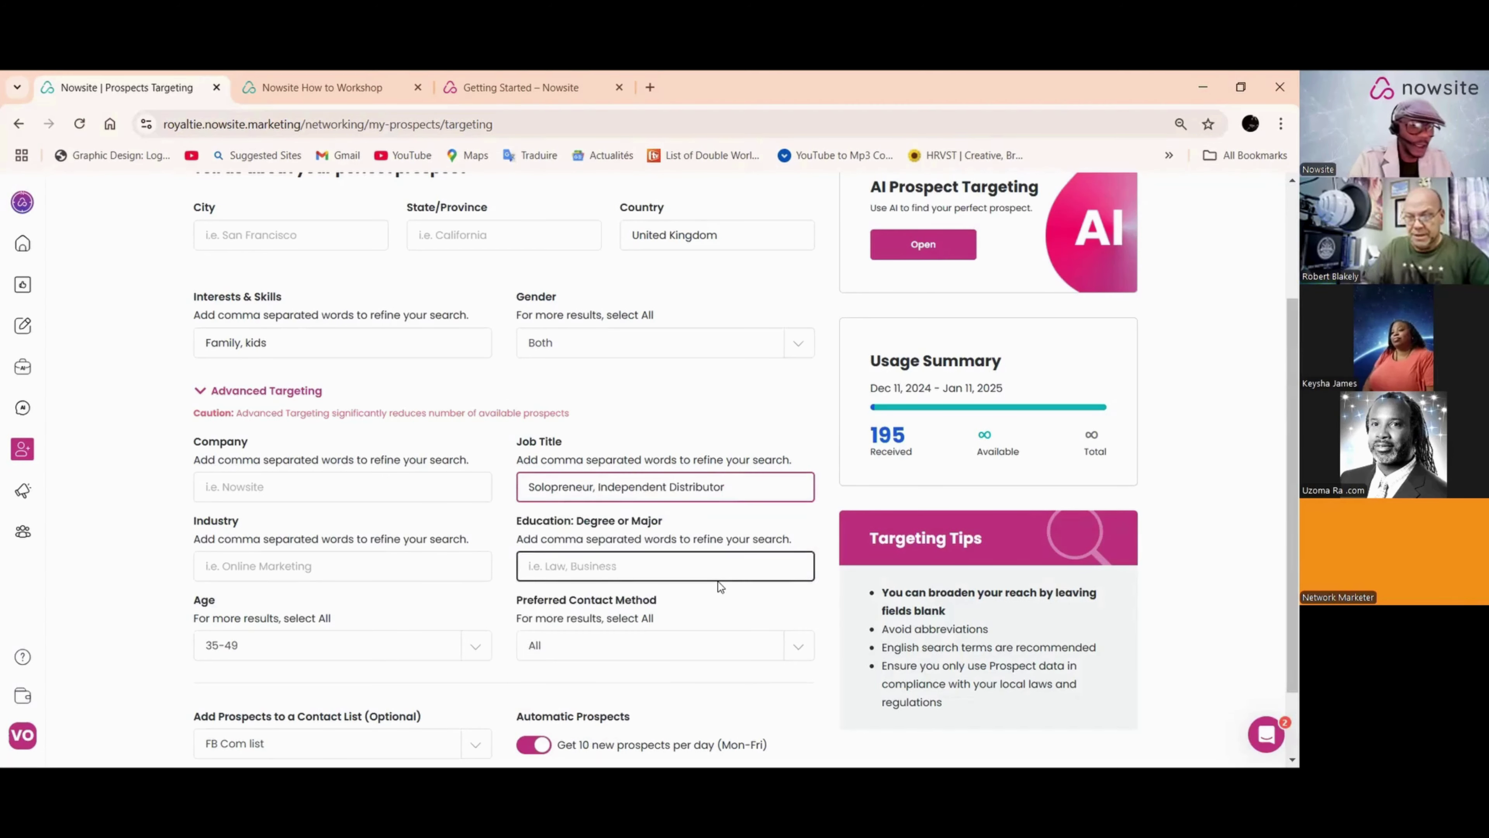
text(, co)
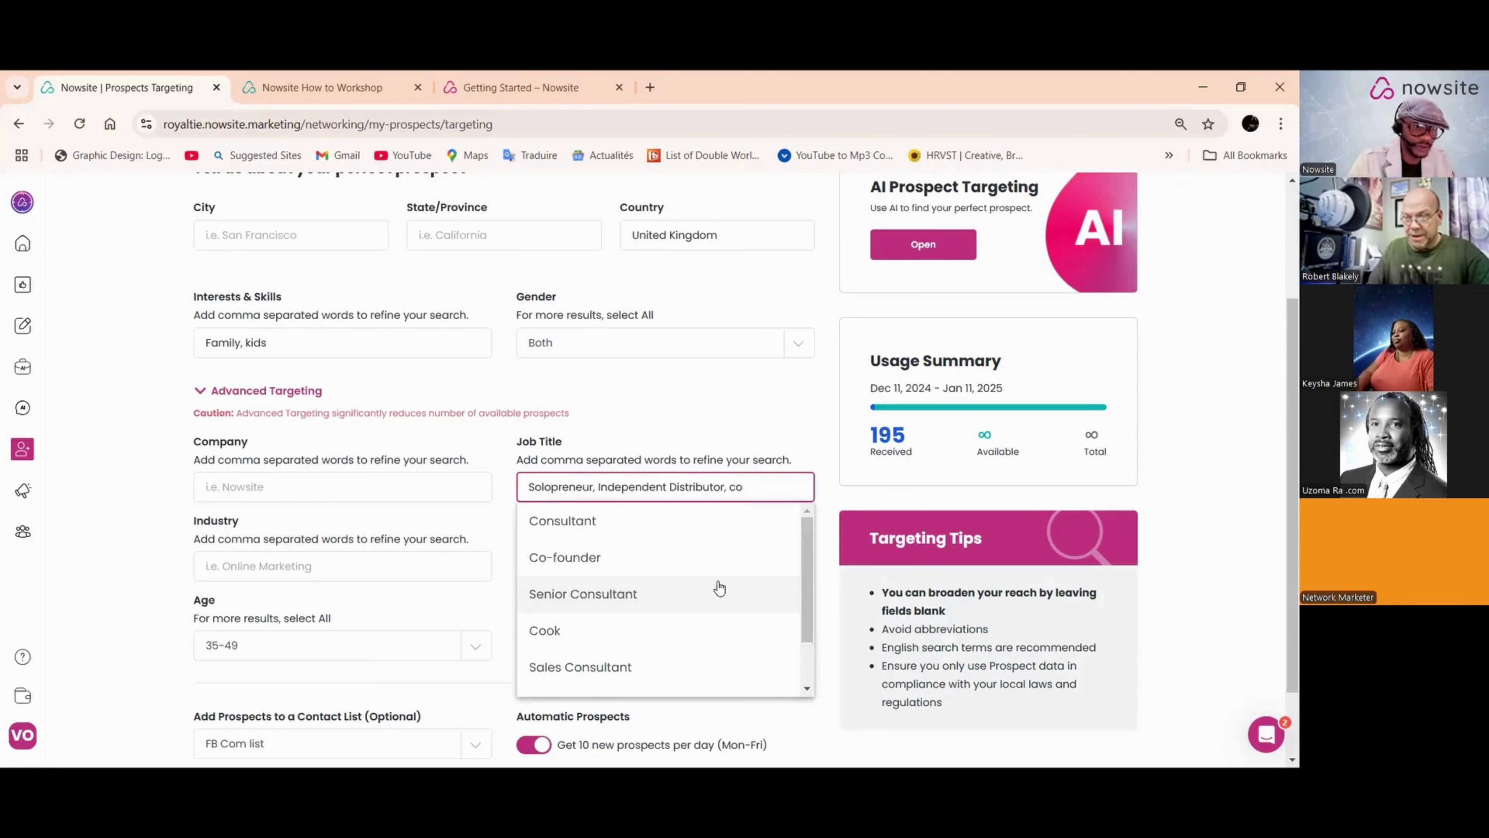
key(BackSpace)
text(u)
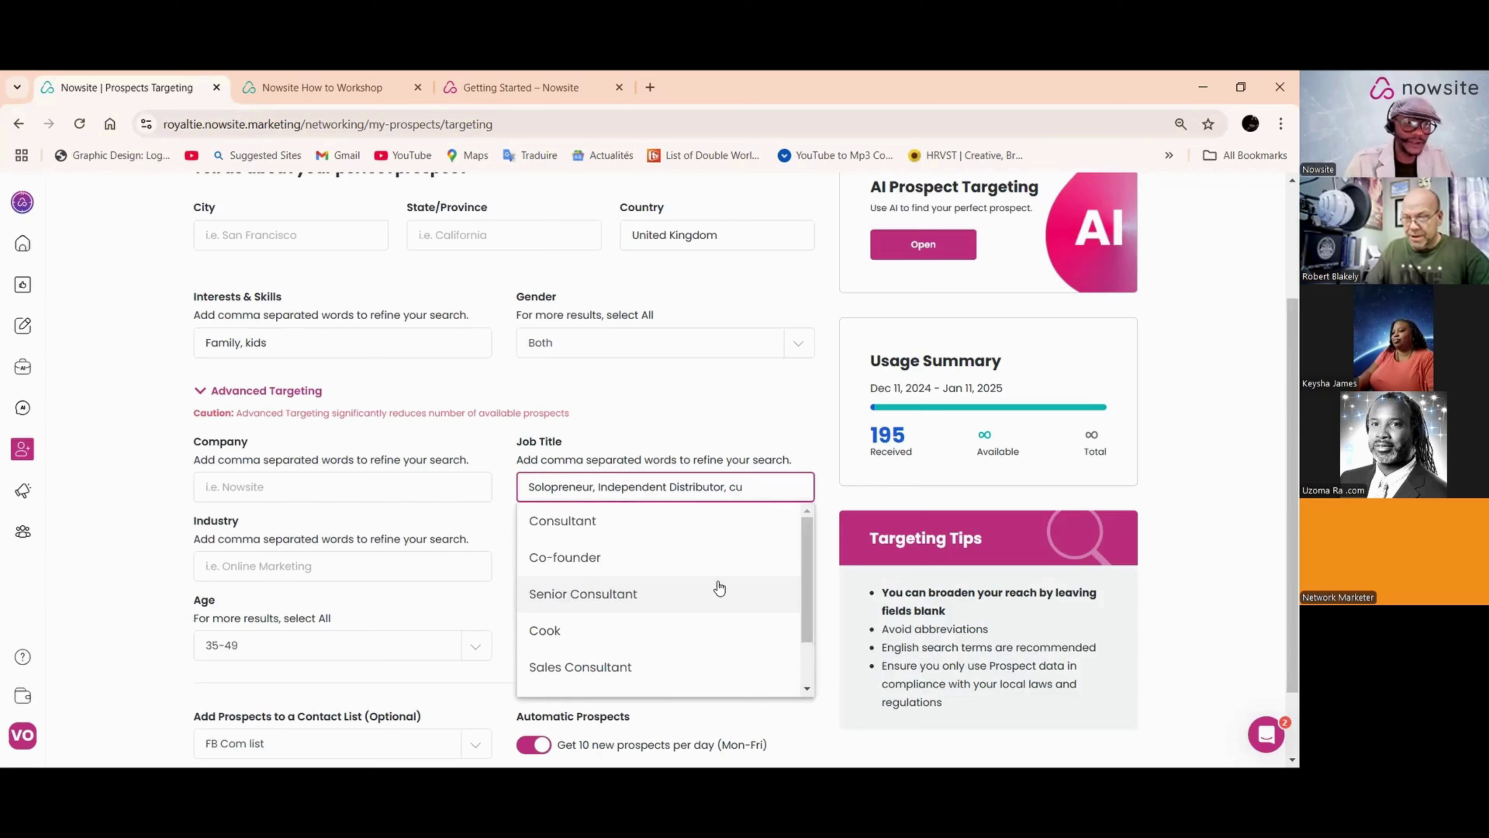
click(674, 530)
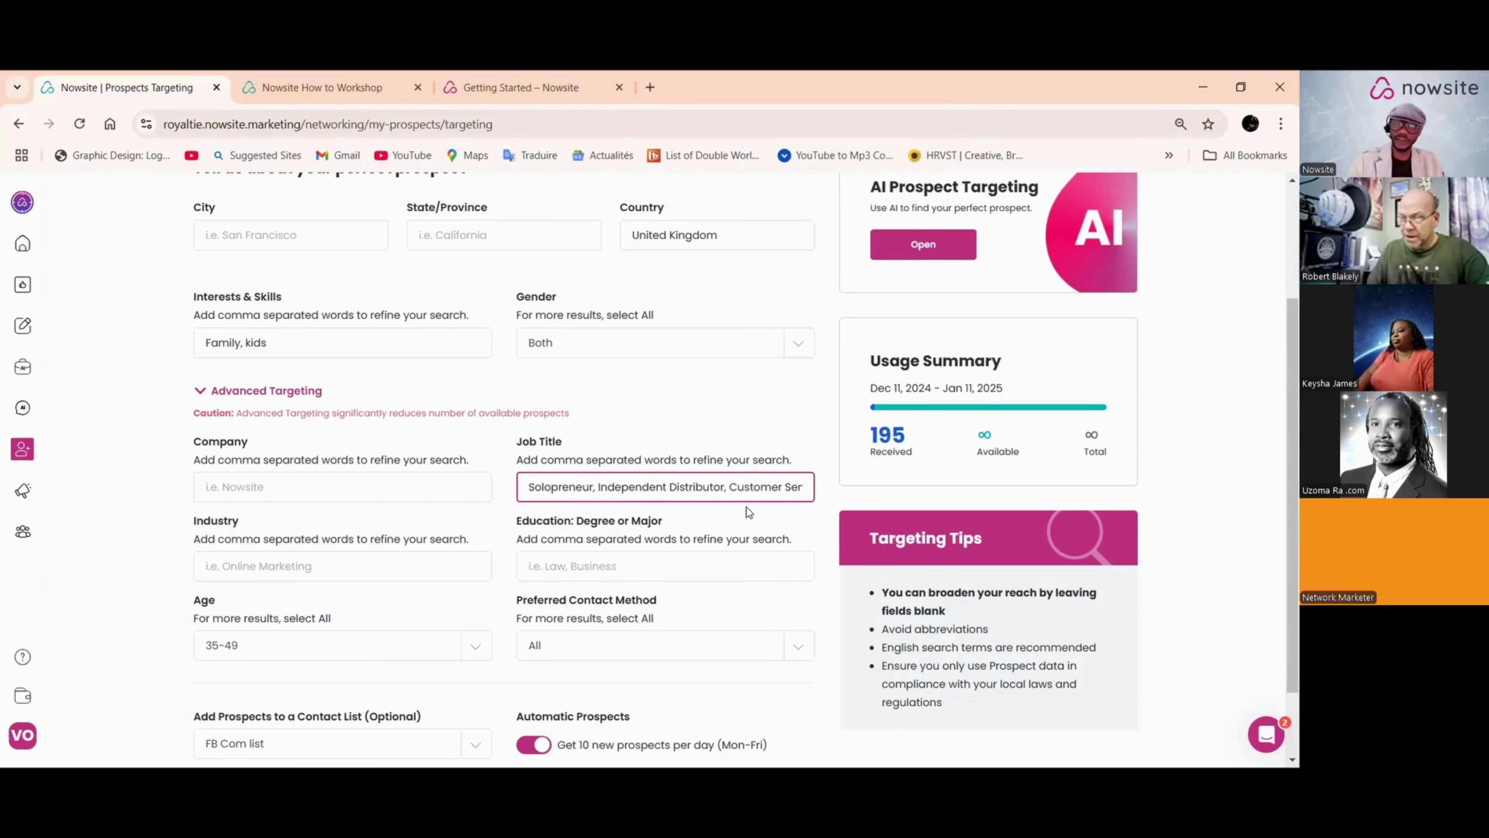
Step: Add Marketing, Sales and Start Ups to the targeted interests and skills after Family and kids
click(294, 341)
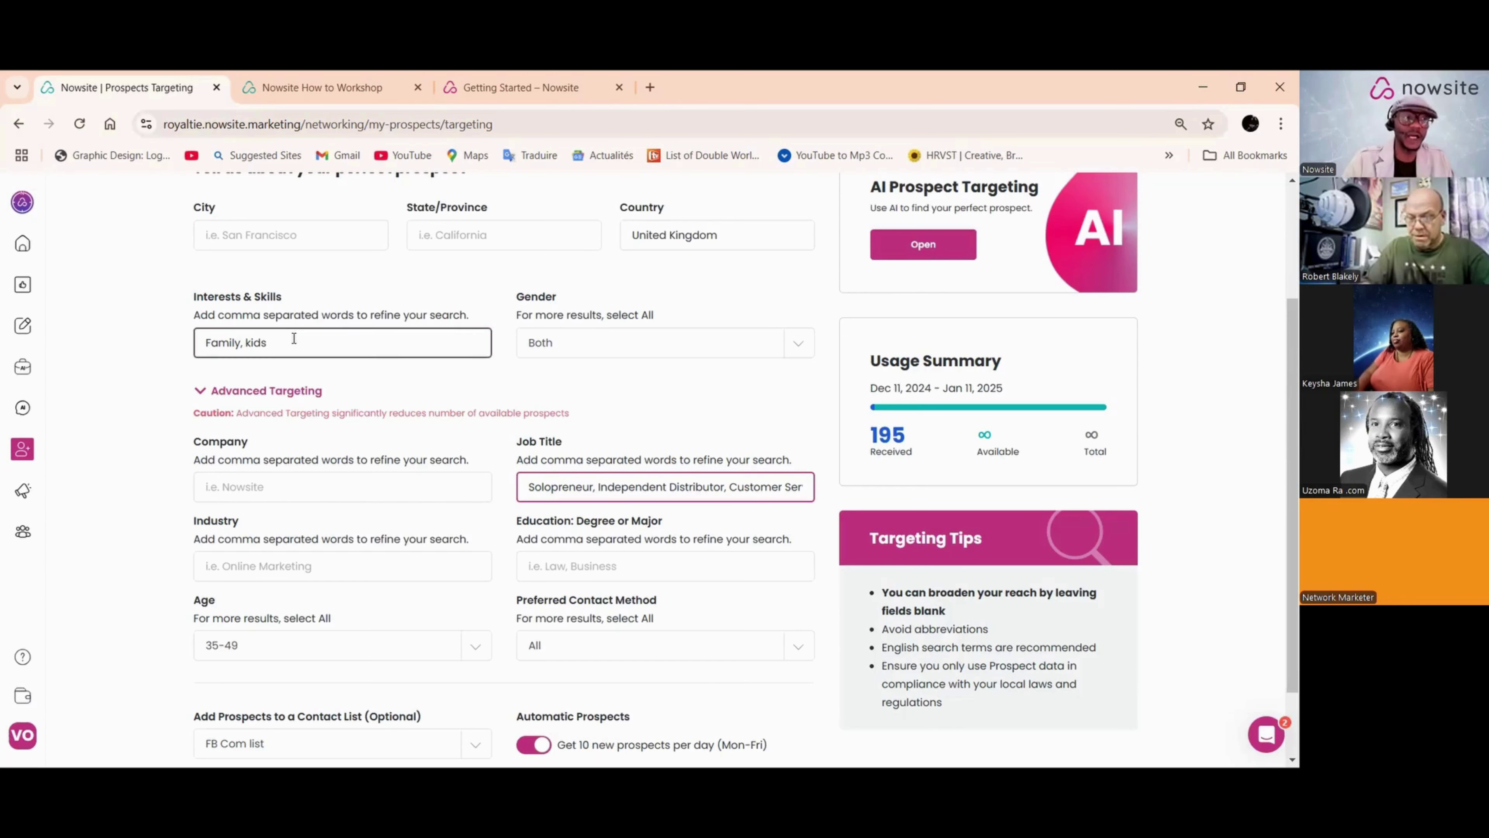
text(, mark)
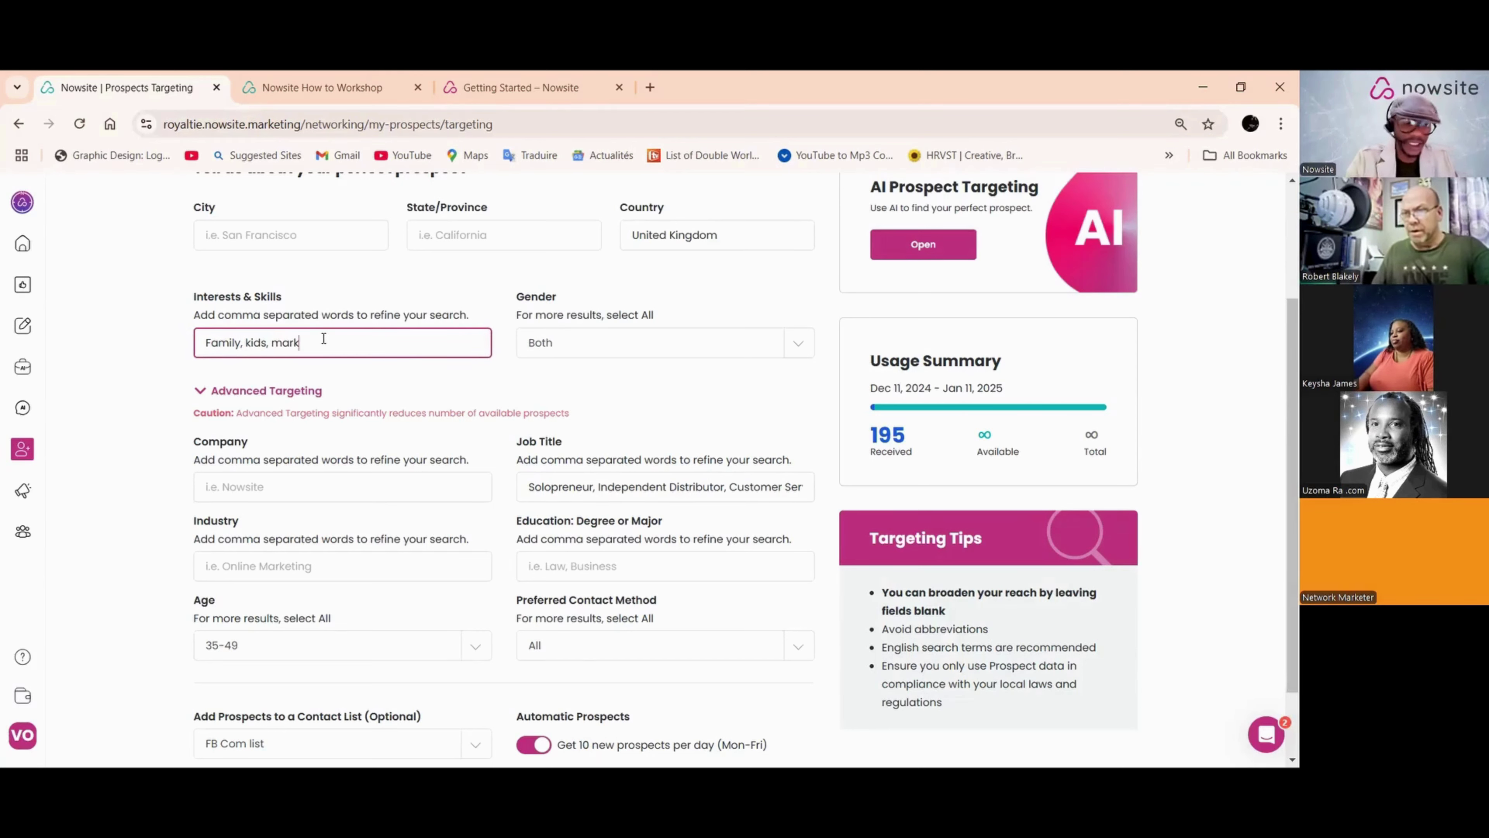
text(et)
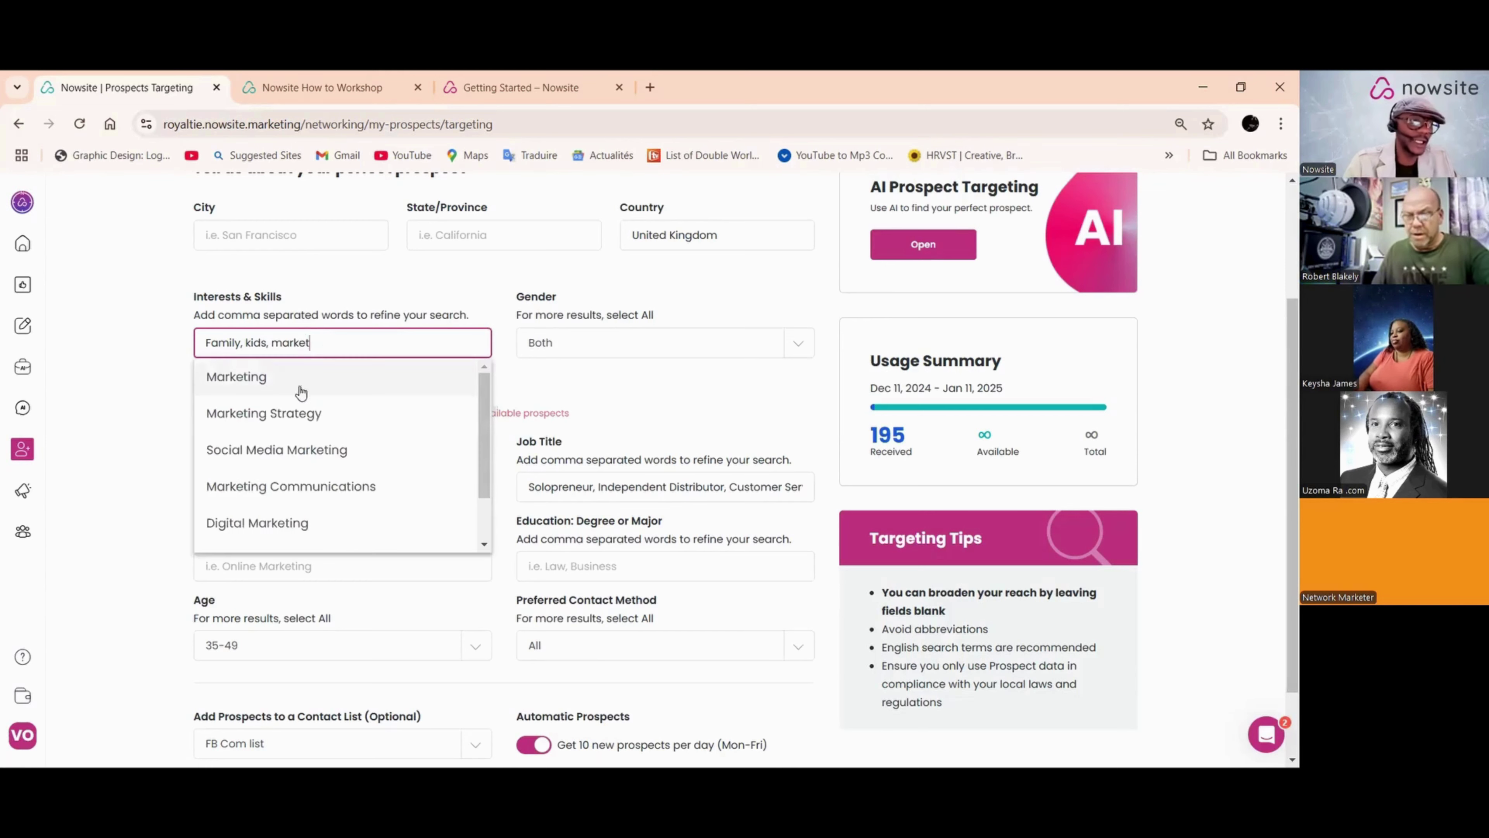
click(266, 390)
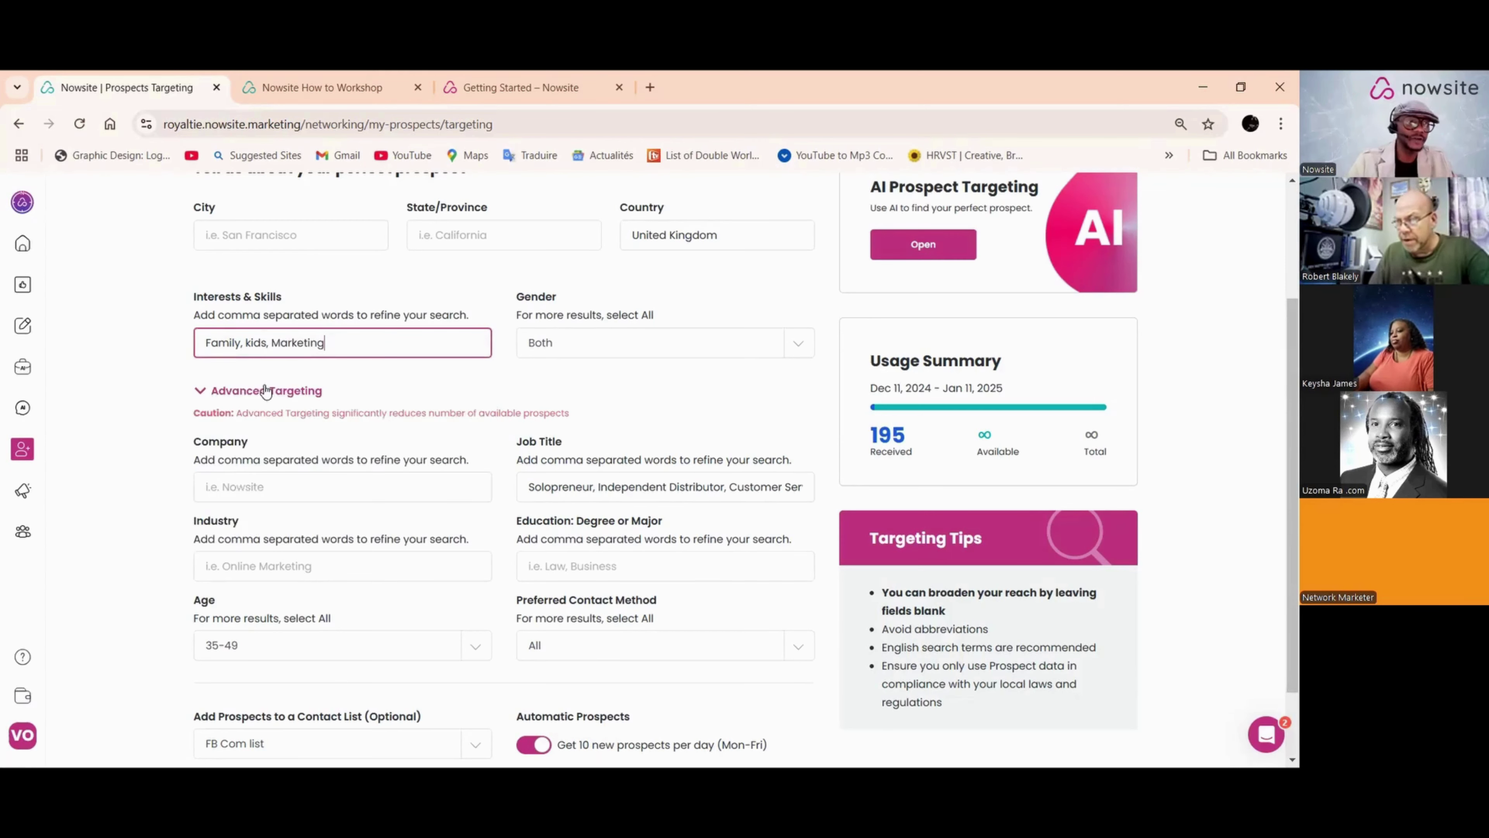
text(, sal)
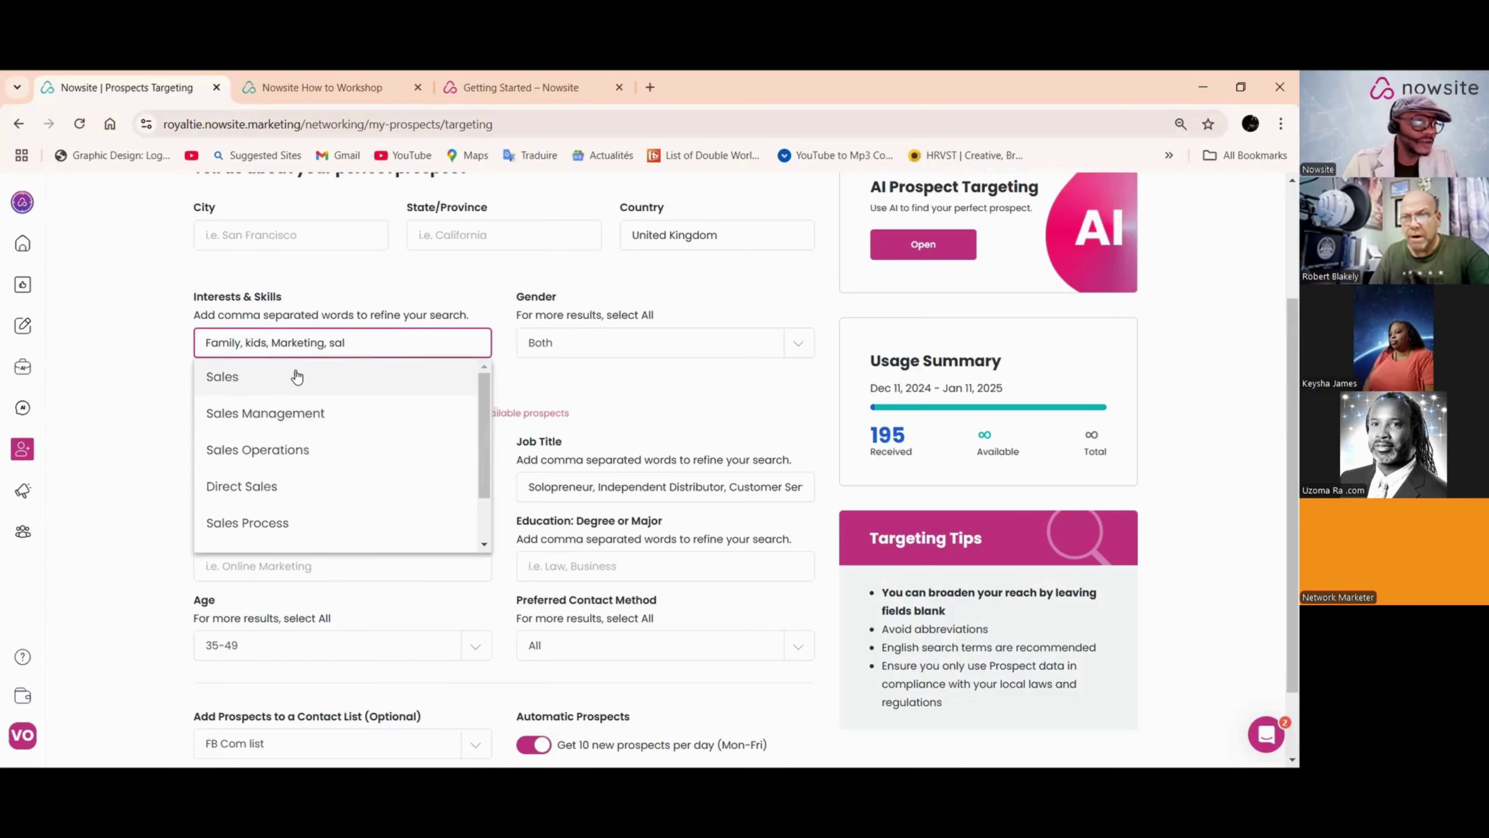
click(295, 375)
text(,)
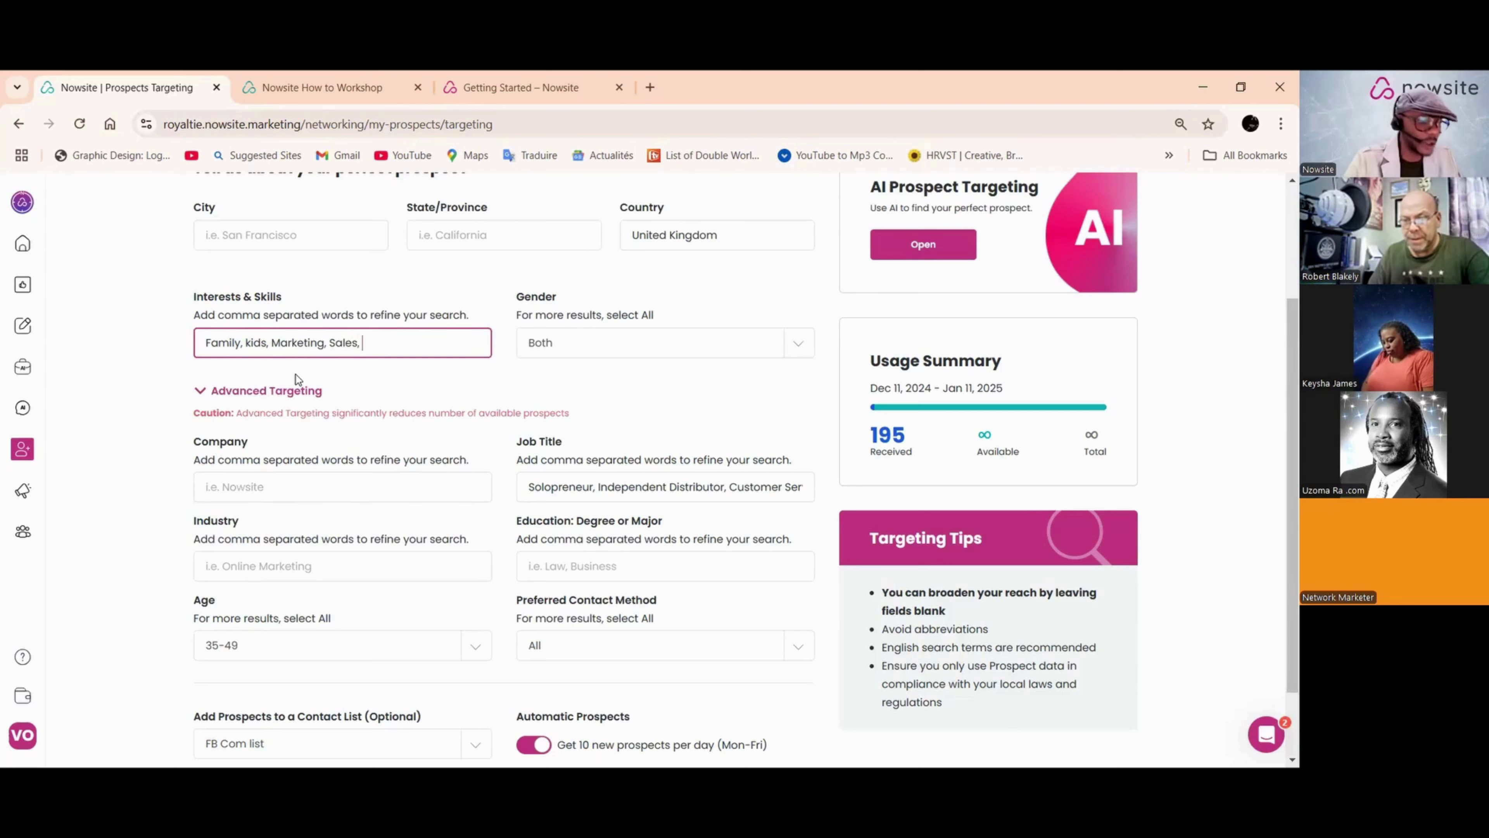
text( star)
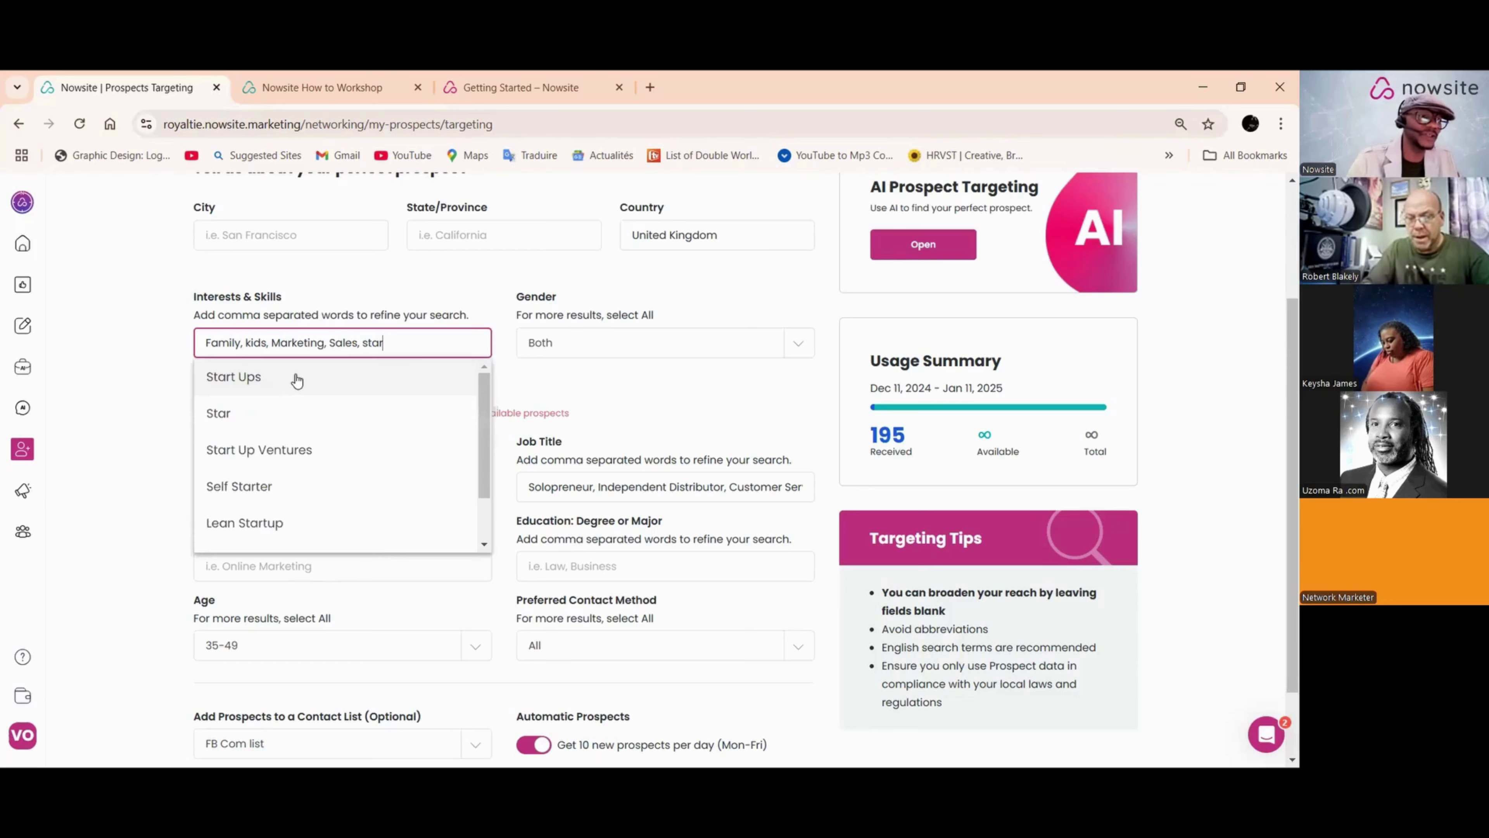
click(284, 384)
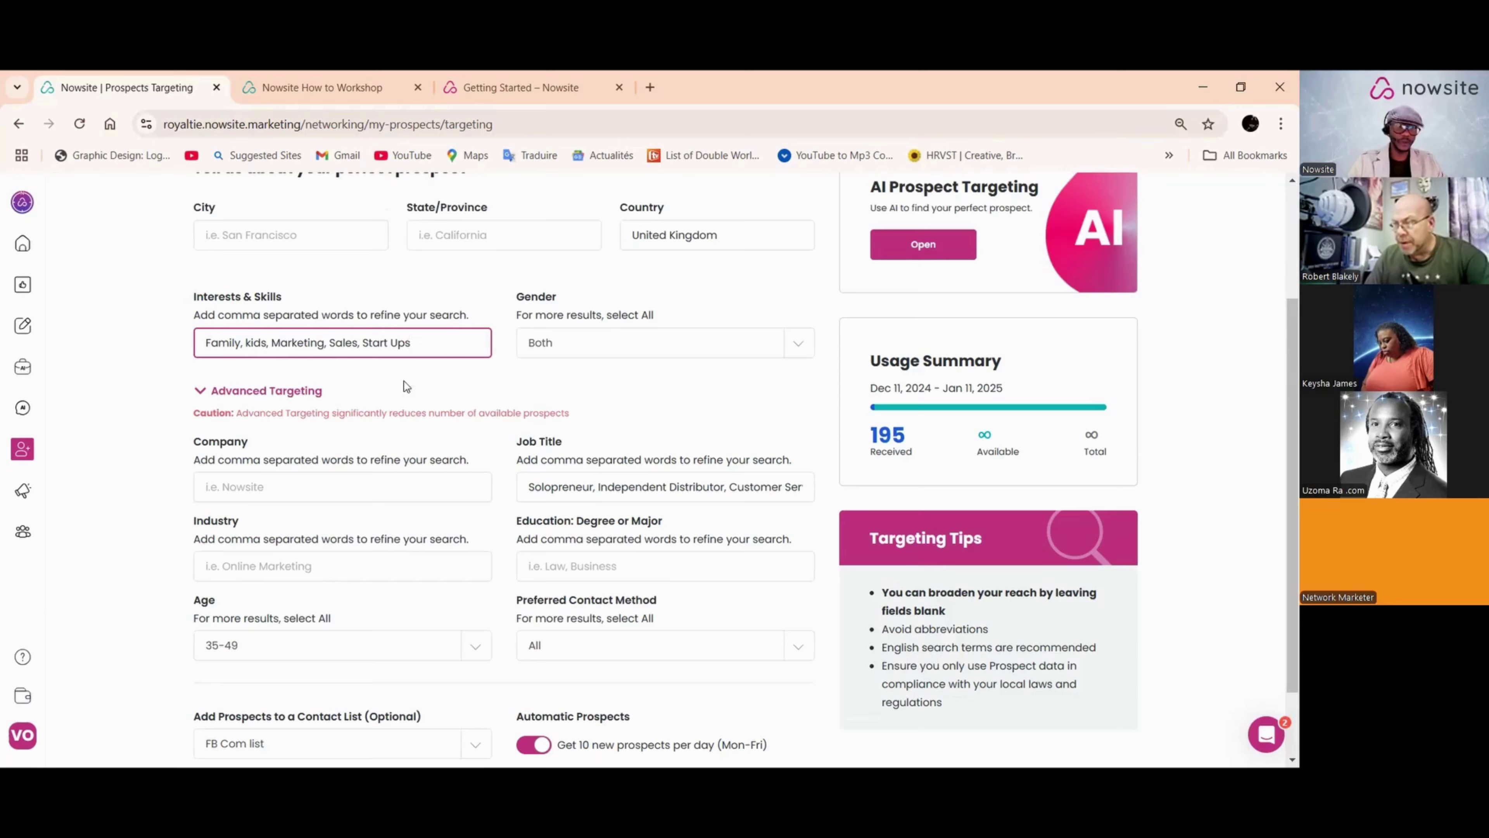
Step: Assign new prospects to My Digital Card list and request a prospect with the current targeting
scroll(288, 527, down, 1)
click(469, 657)
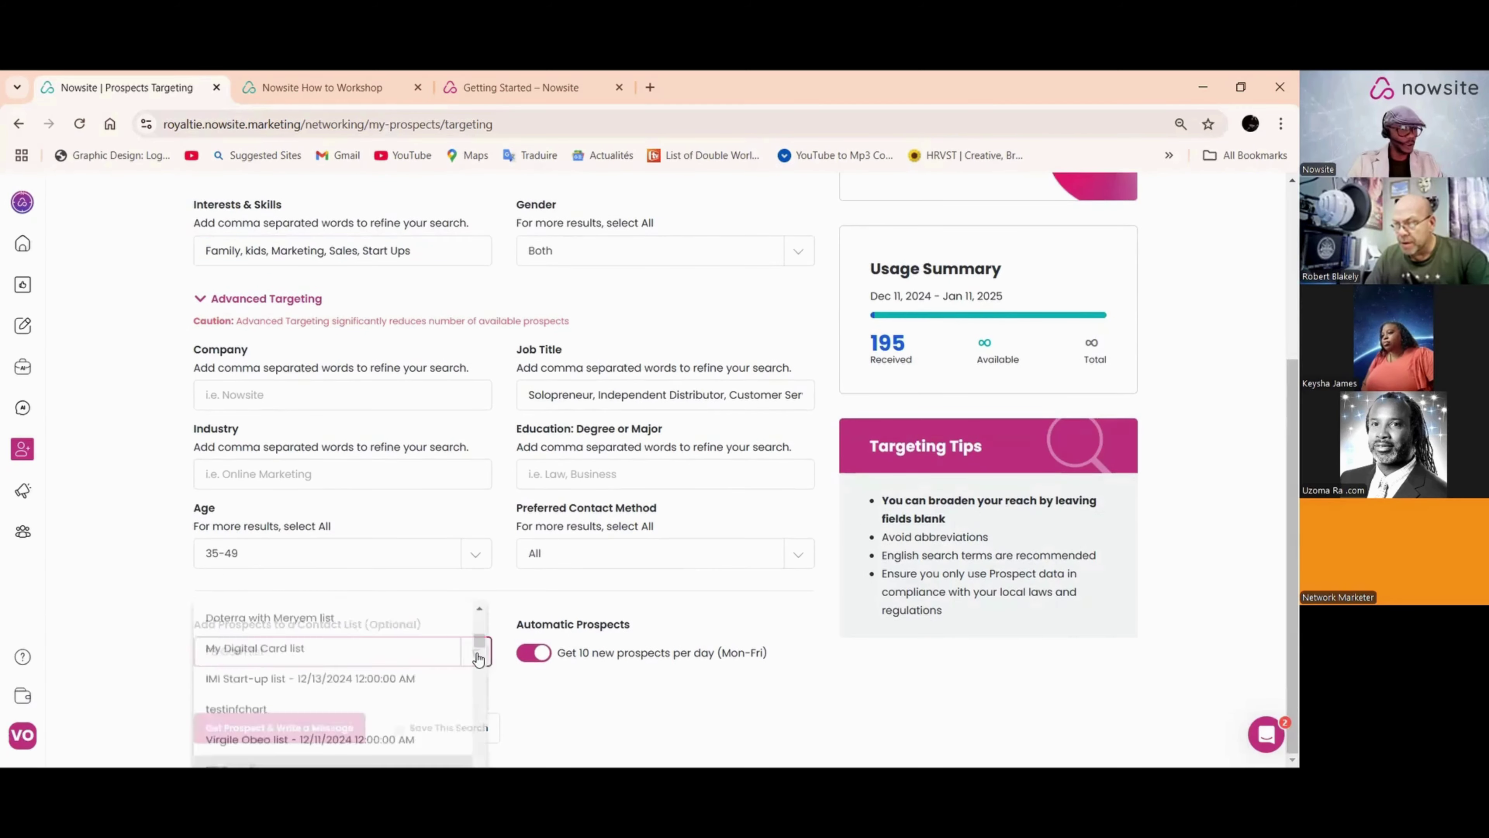
click(281, 647)
click(254, 726)
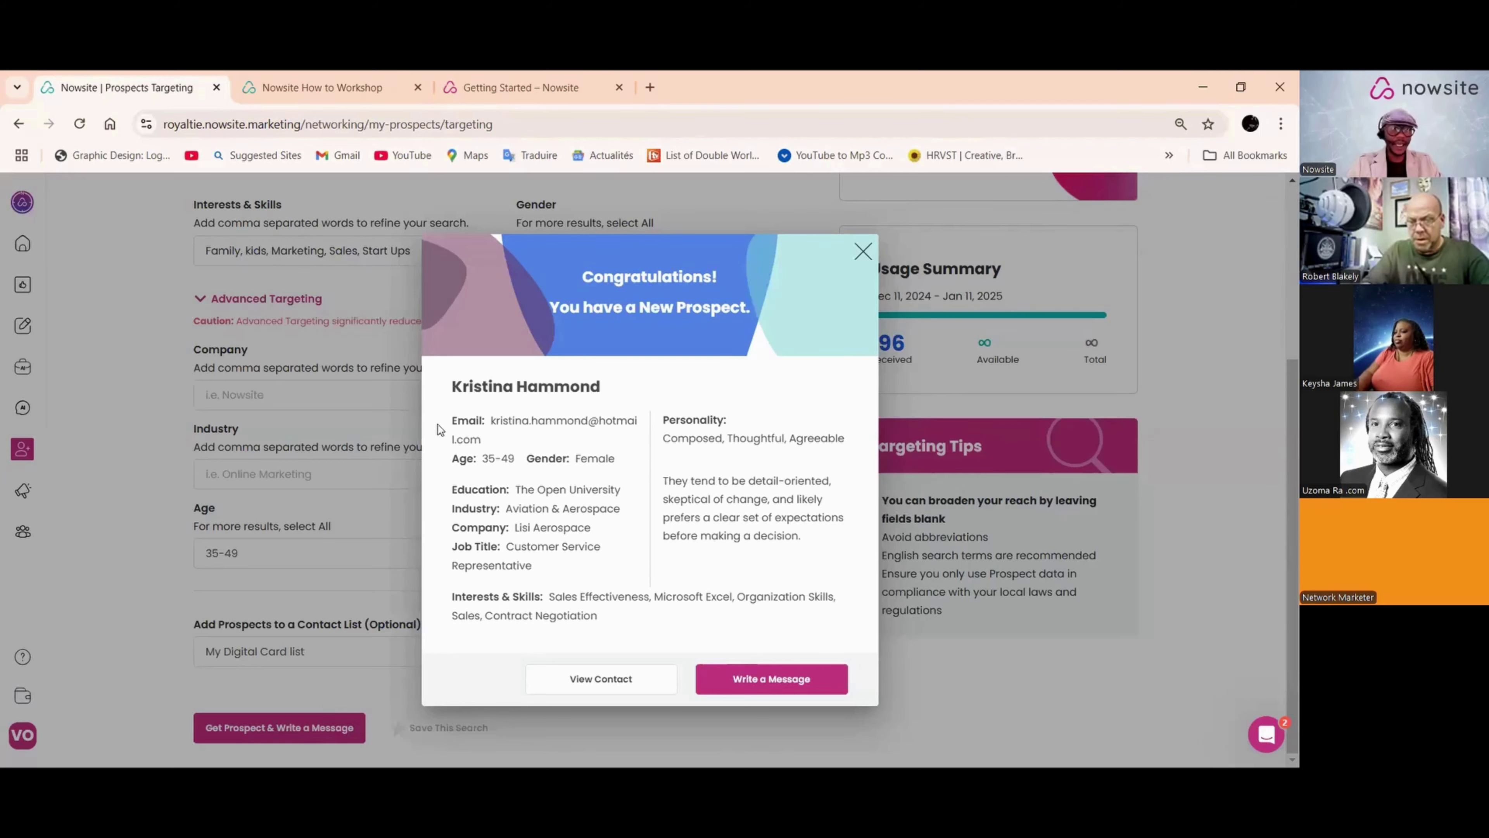
Step: Open the new prospect's contact record and examine the selectable business profiles and the enhanced information
click(577, 683)
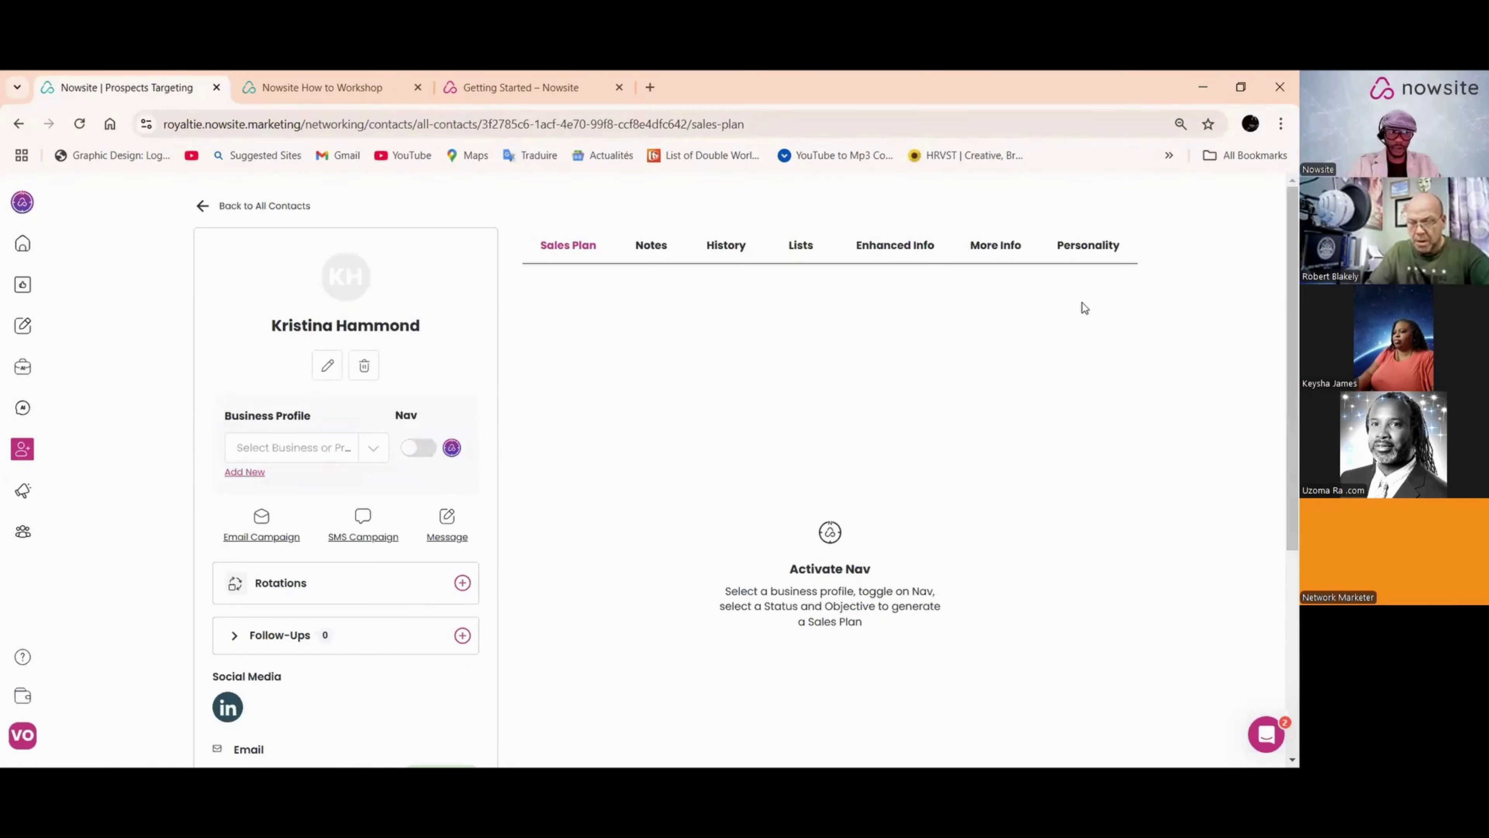
click(374, 449)
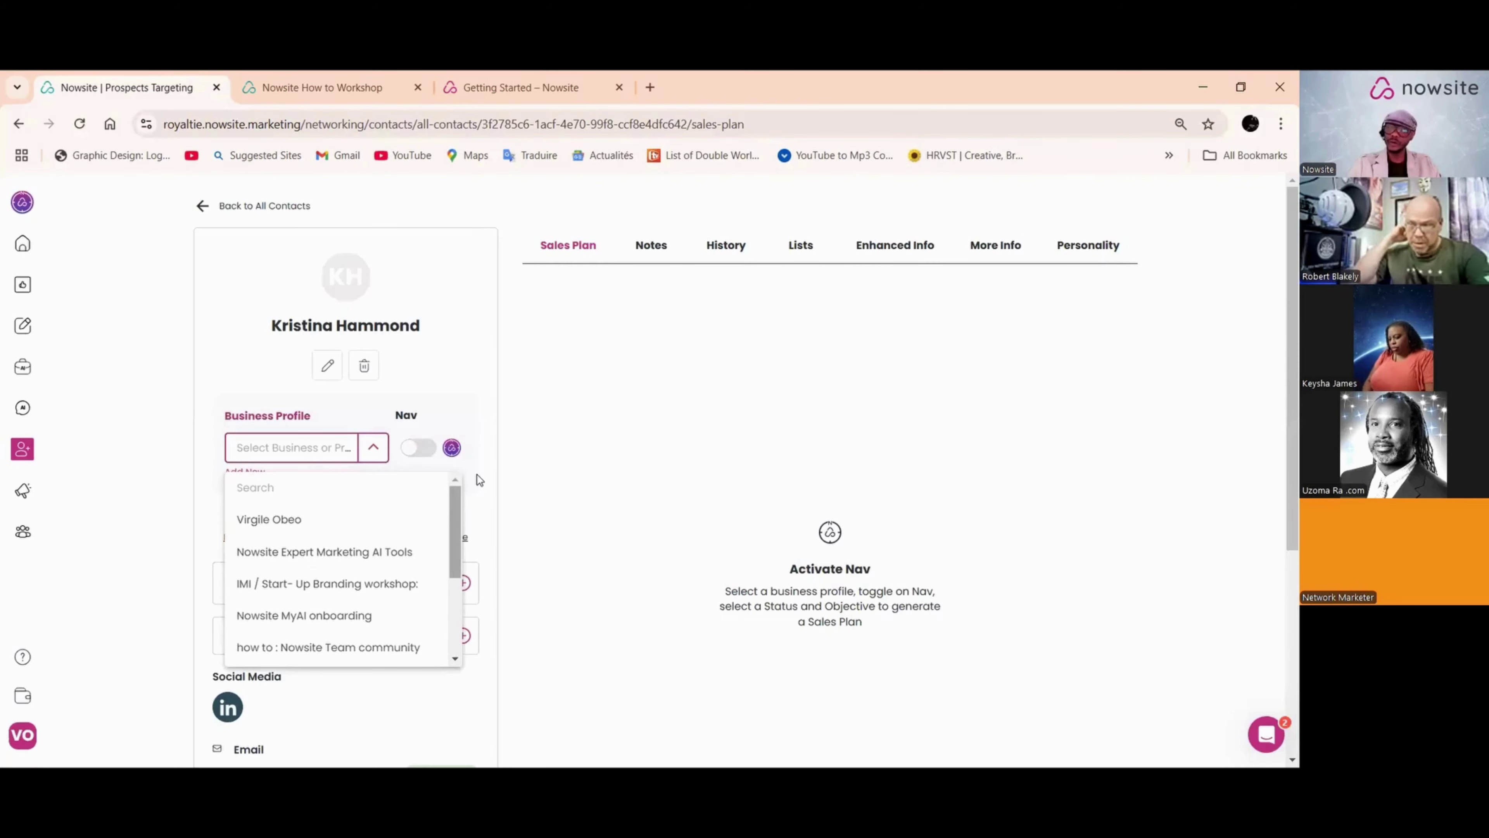
click(263, 300)
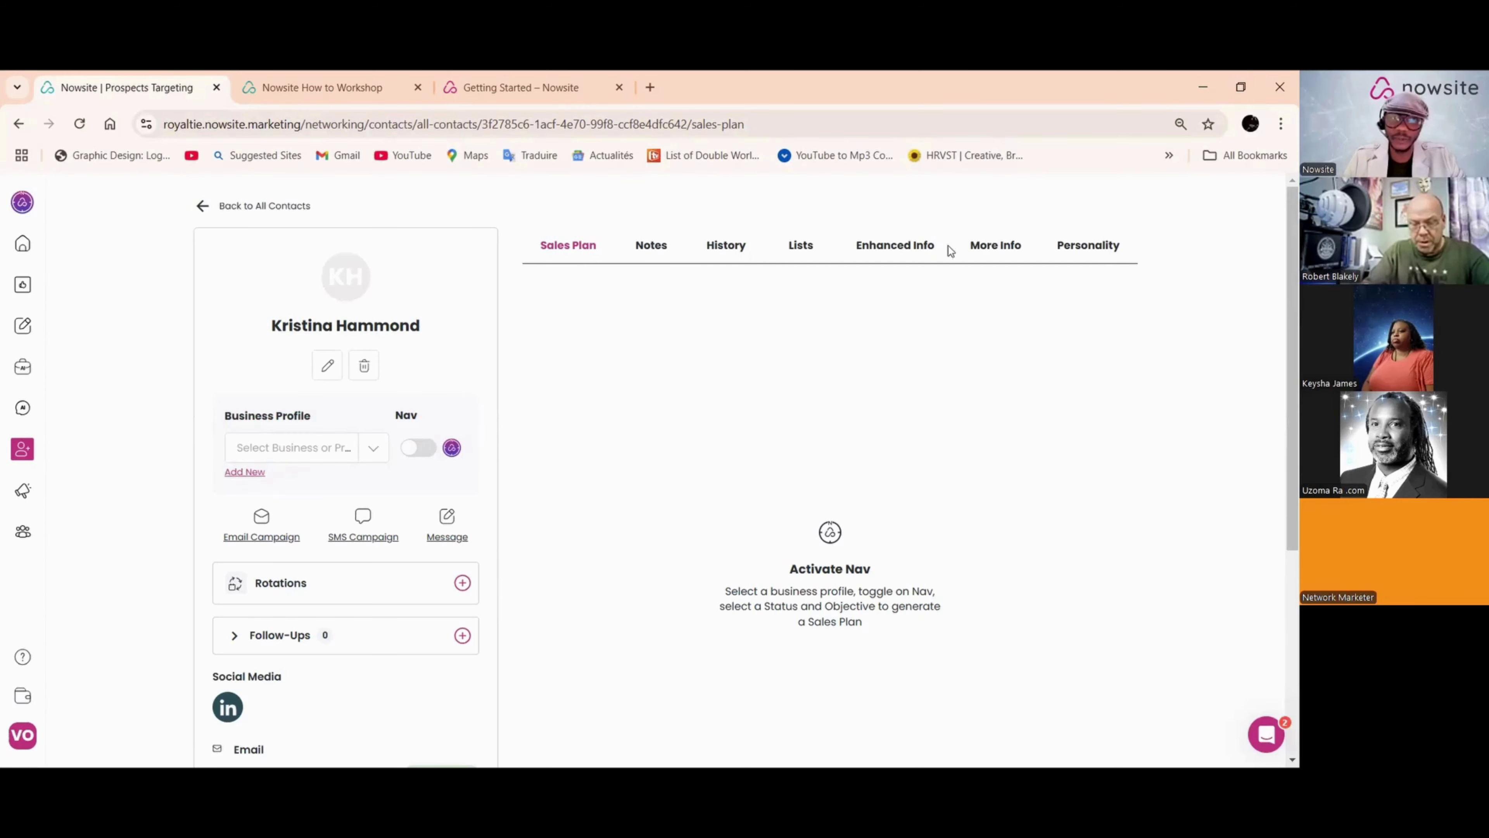
click(921, 246)
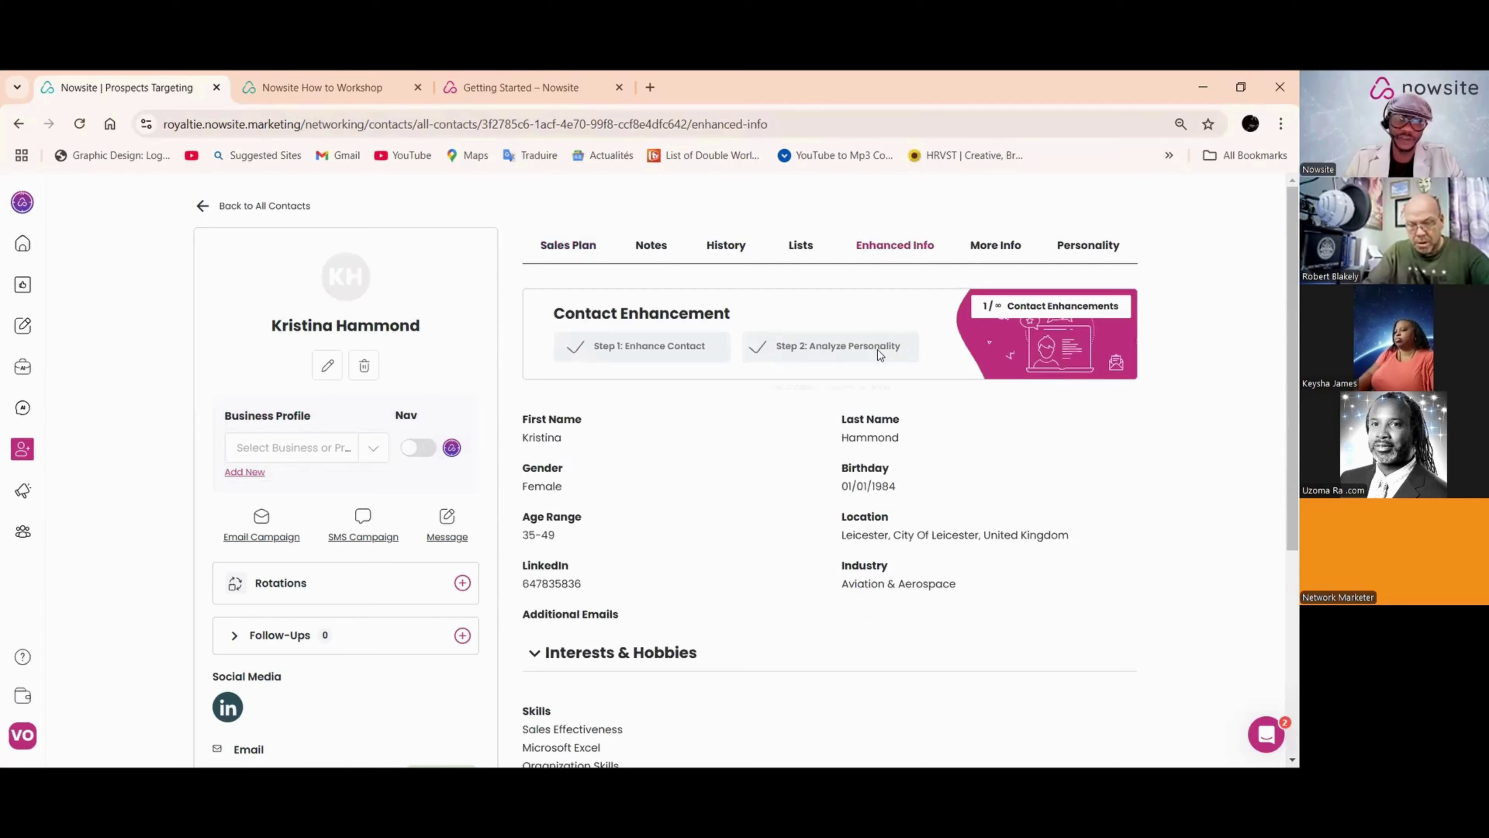
Step: Examine the contact's enhanced information, including skills, work and education, and read the behavior and emailing advice in the personality analysis
scroll(674, 443, down, 5)
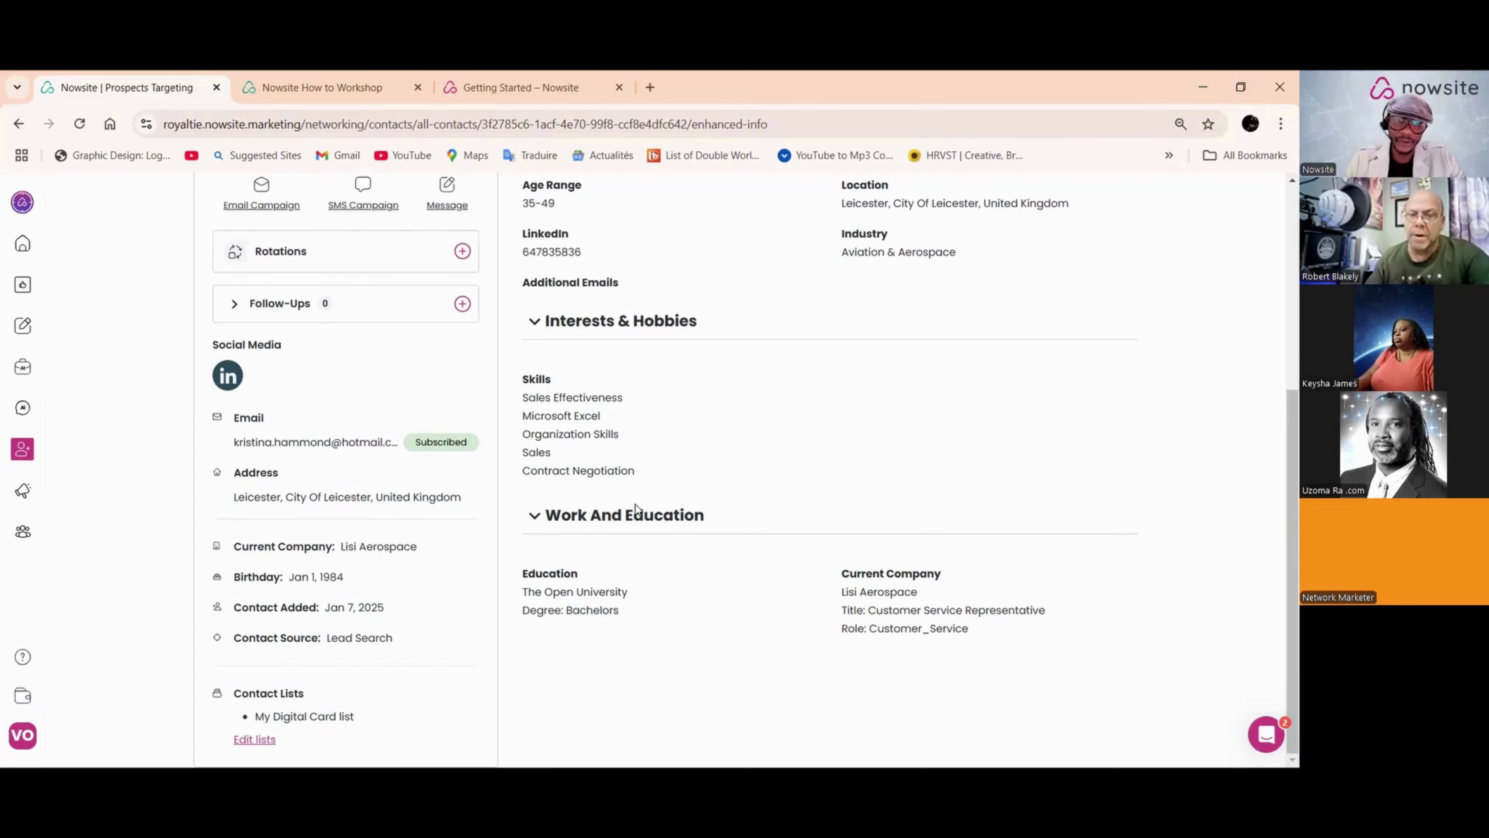
scroll(985, 393, up, 5)
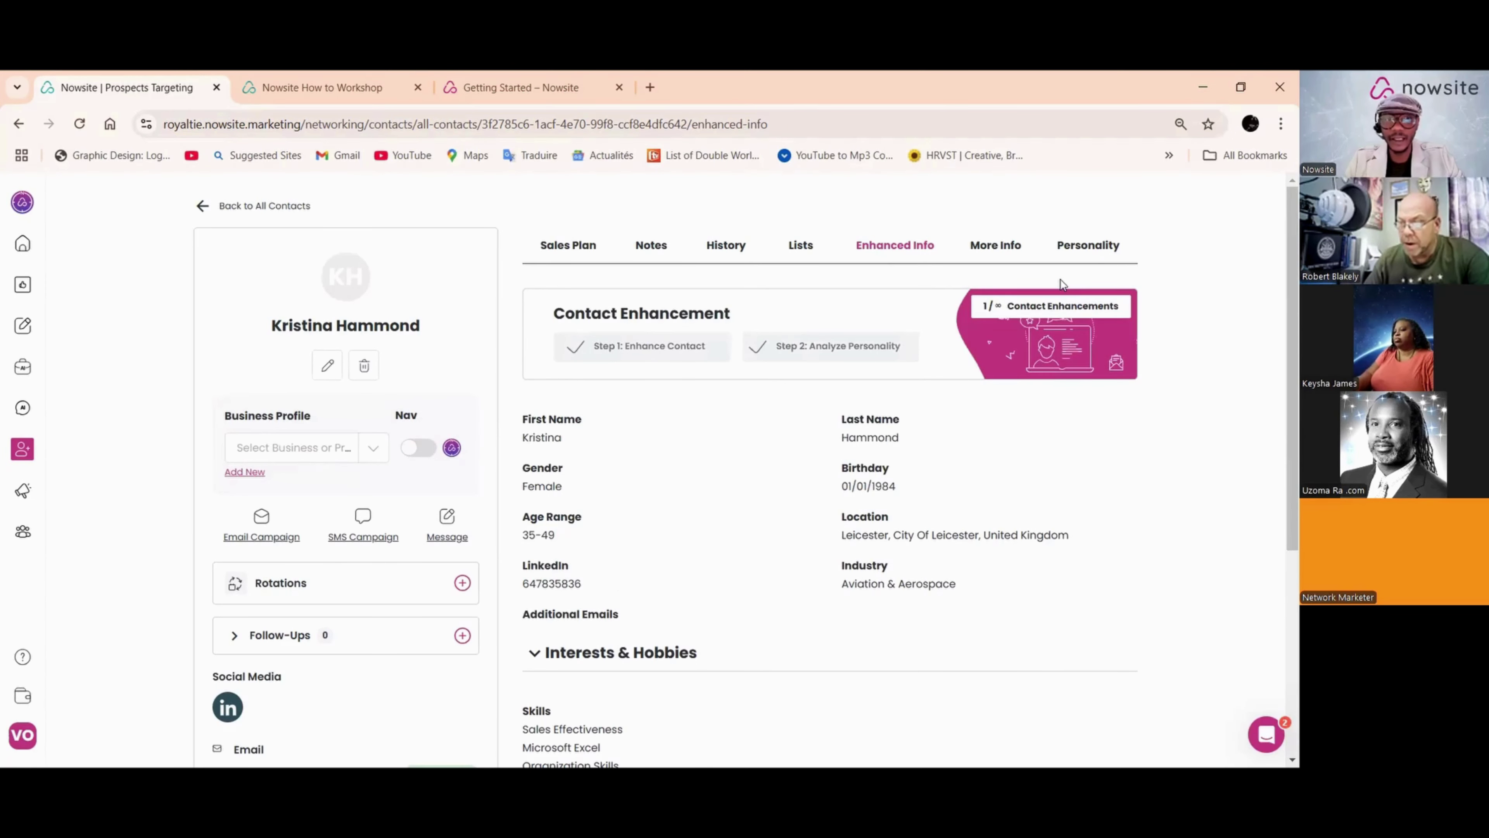
click(1091, 251)
click(581, 434)
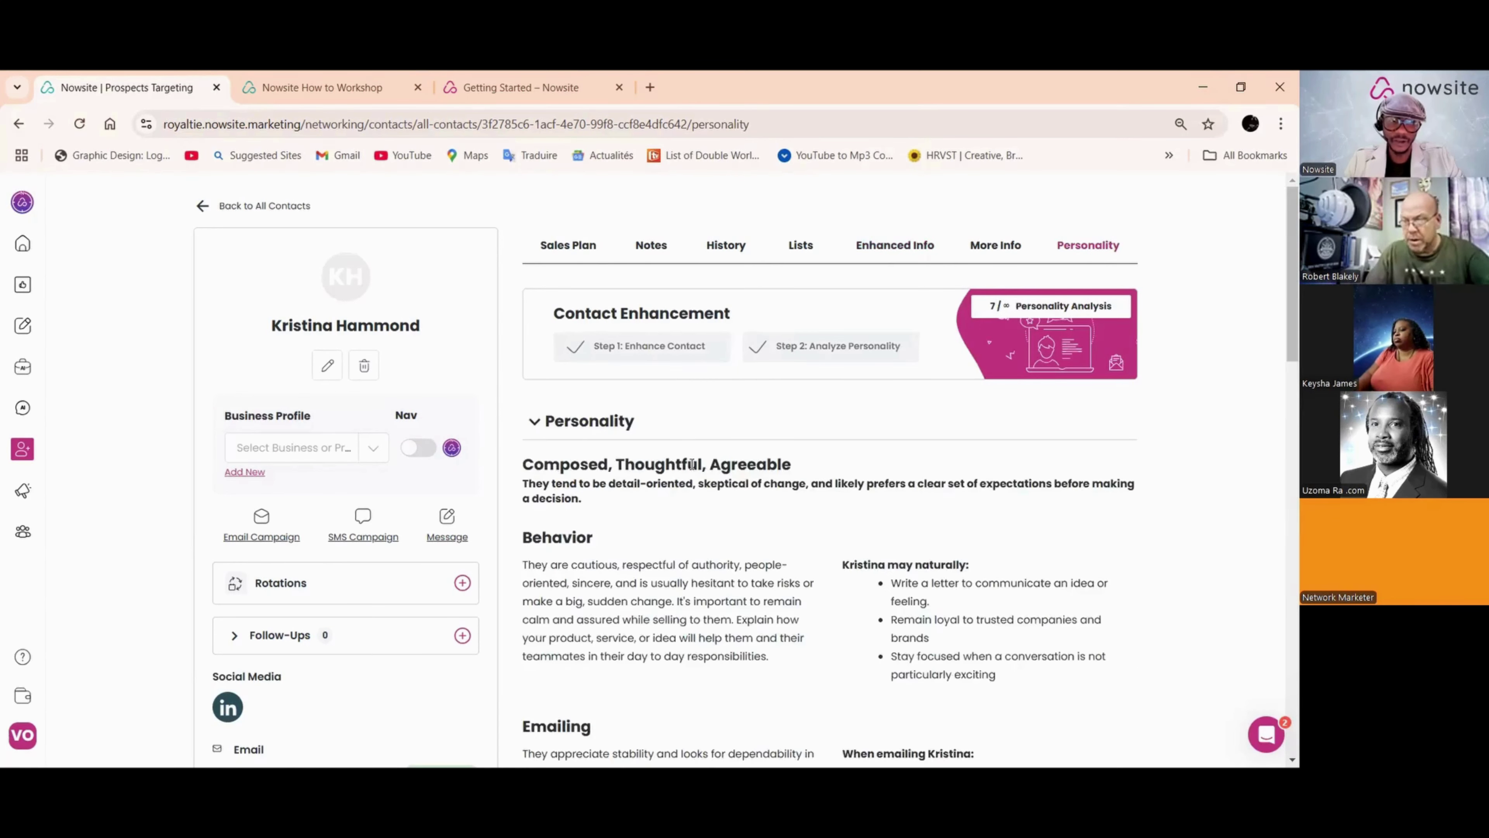
scroll(581, 437, down, 3)
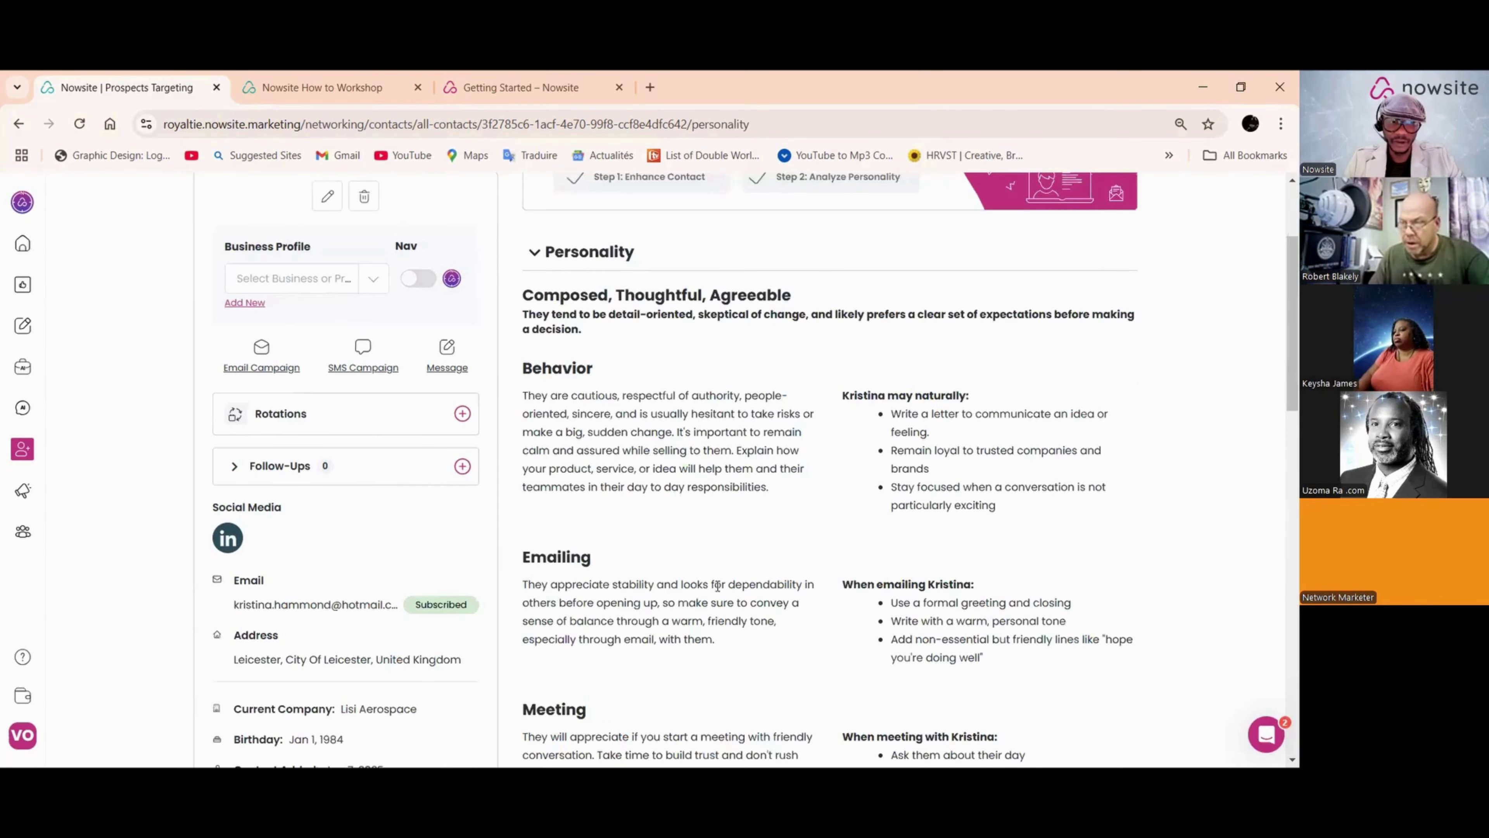
click(550, 255)
scroll(733, 432, up, 3)
Step: Assign the Nowsite Expert Marketing AI Tools business profile to the contact and review the sales plan
click(369, 449)
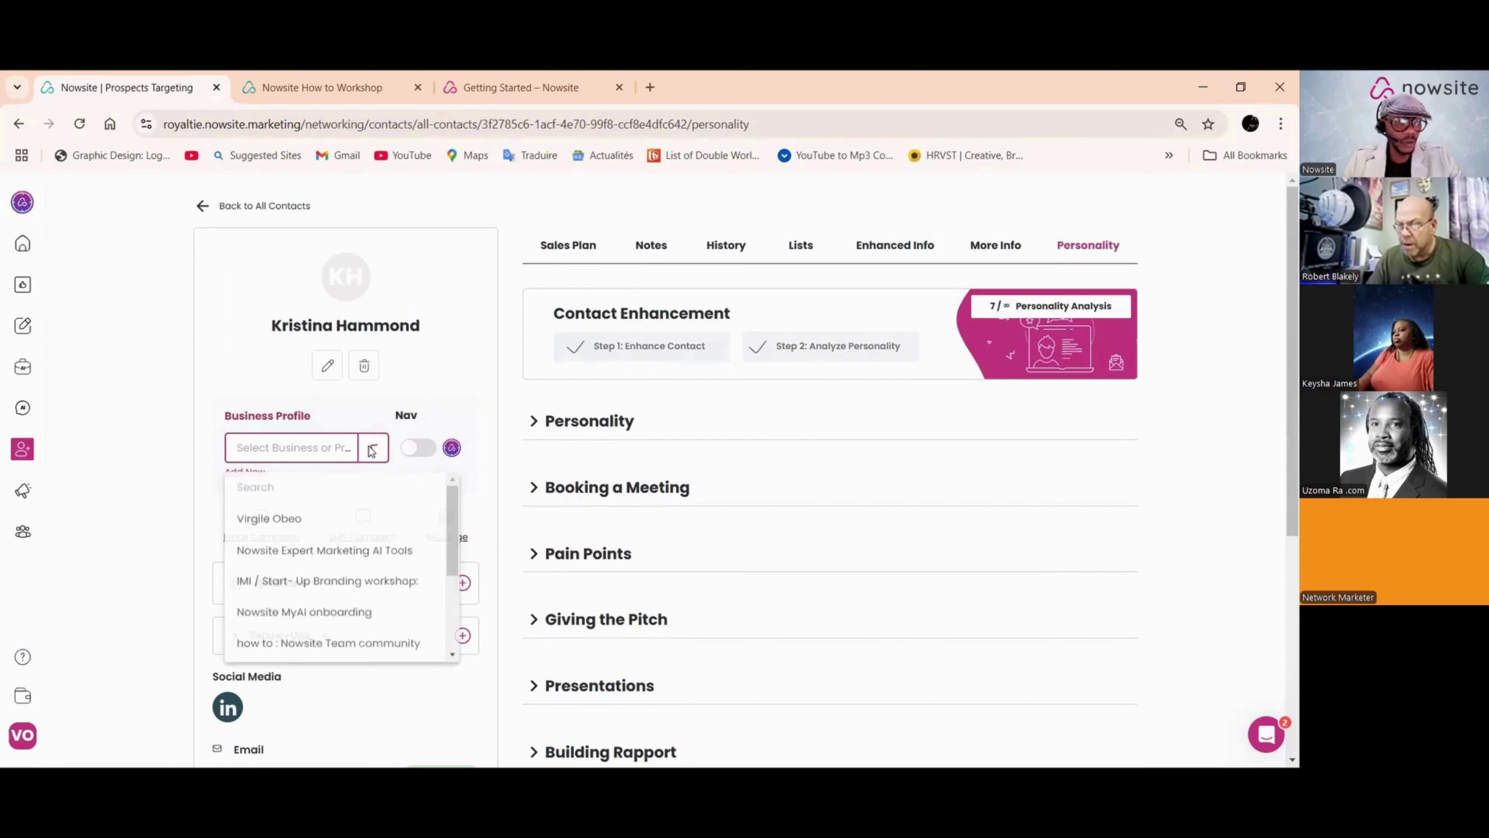
click(334, 553)
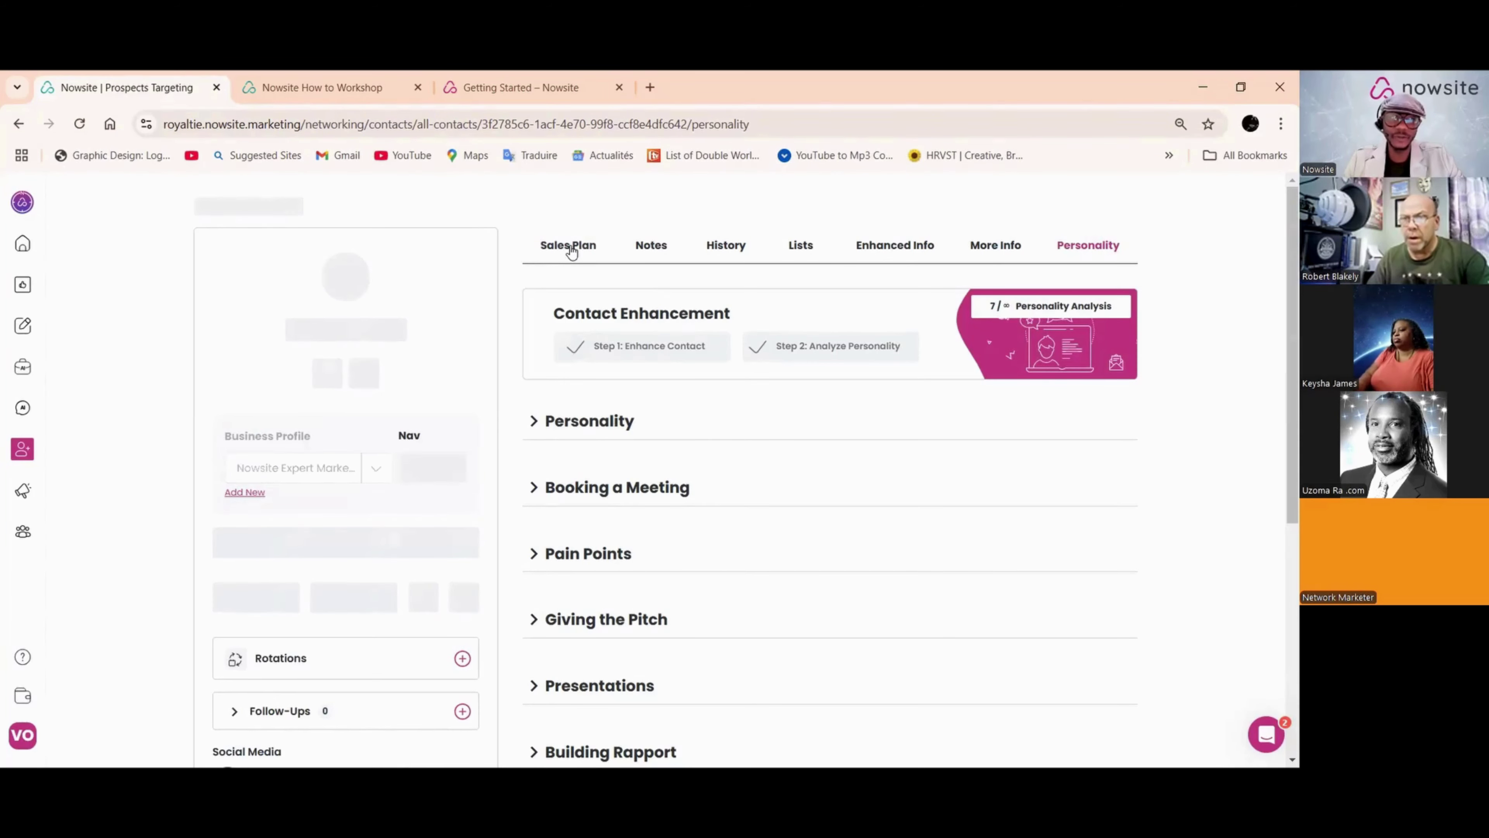
click(573, 246)
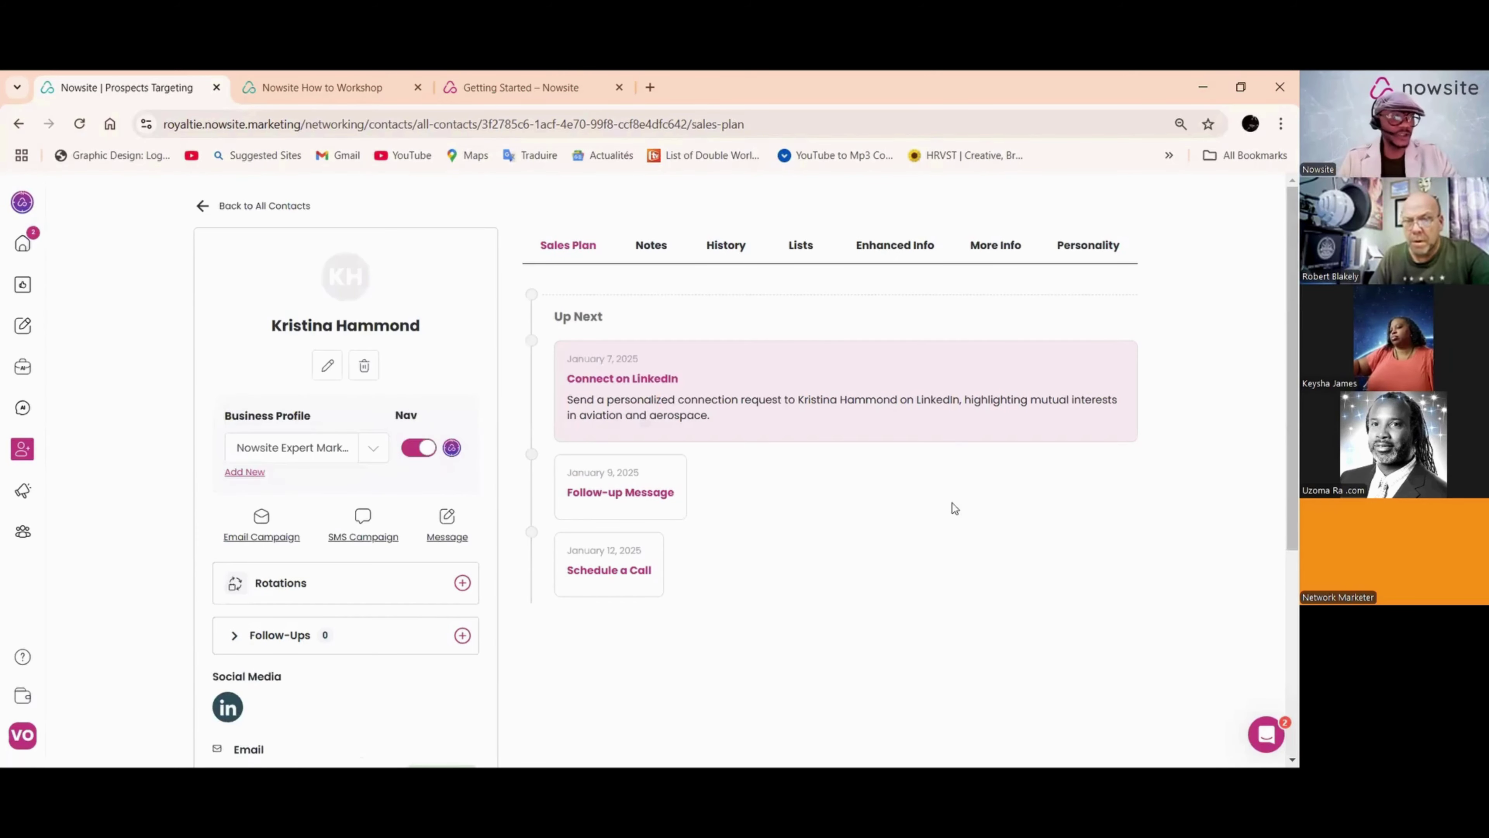
scroll(897, 554, down, 2)
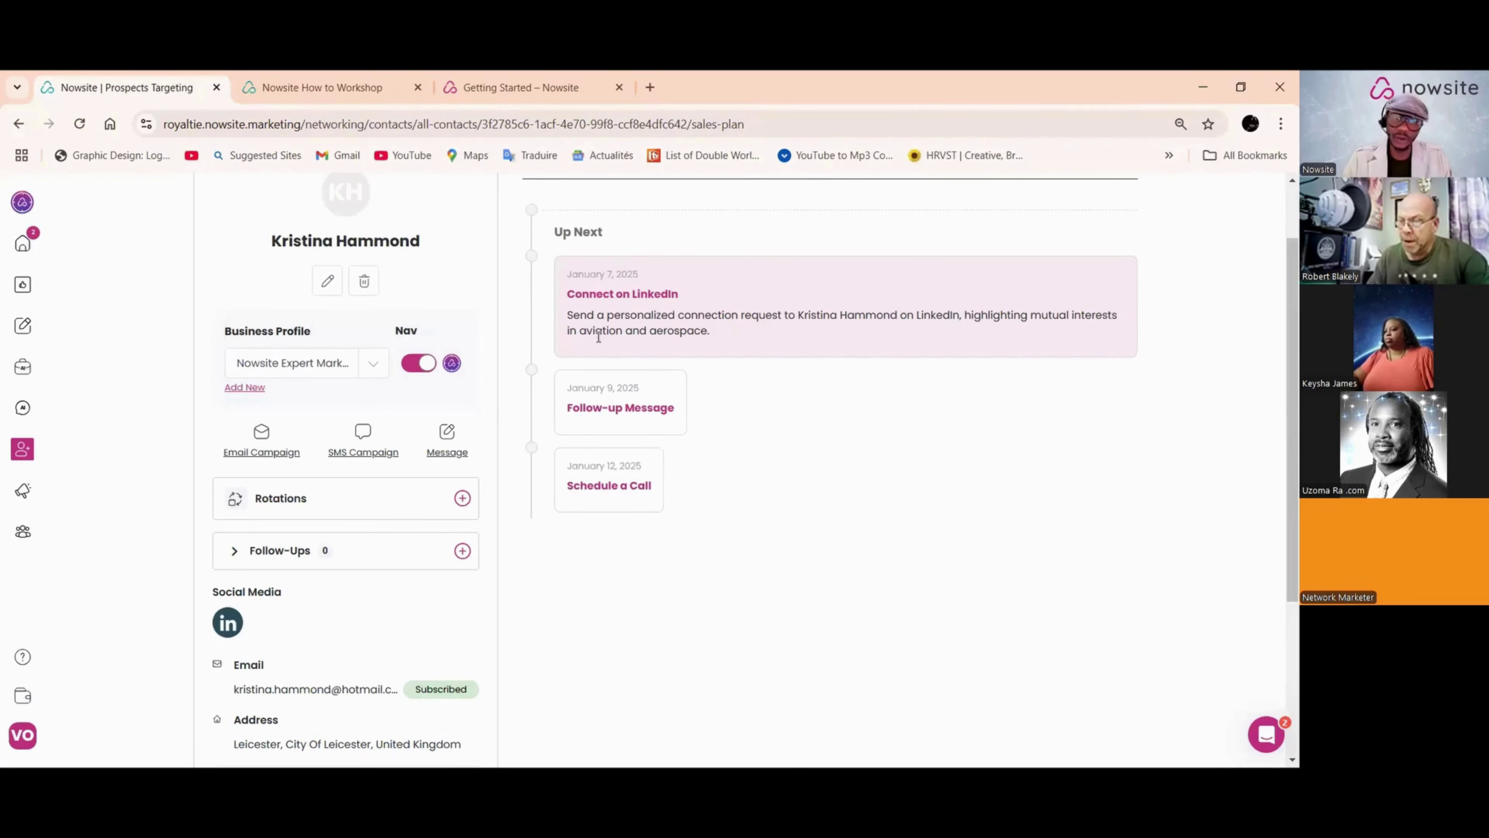
scroll(312, 520, down, 3)
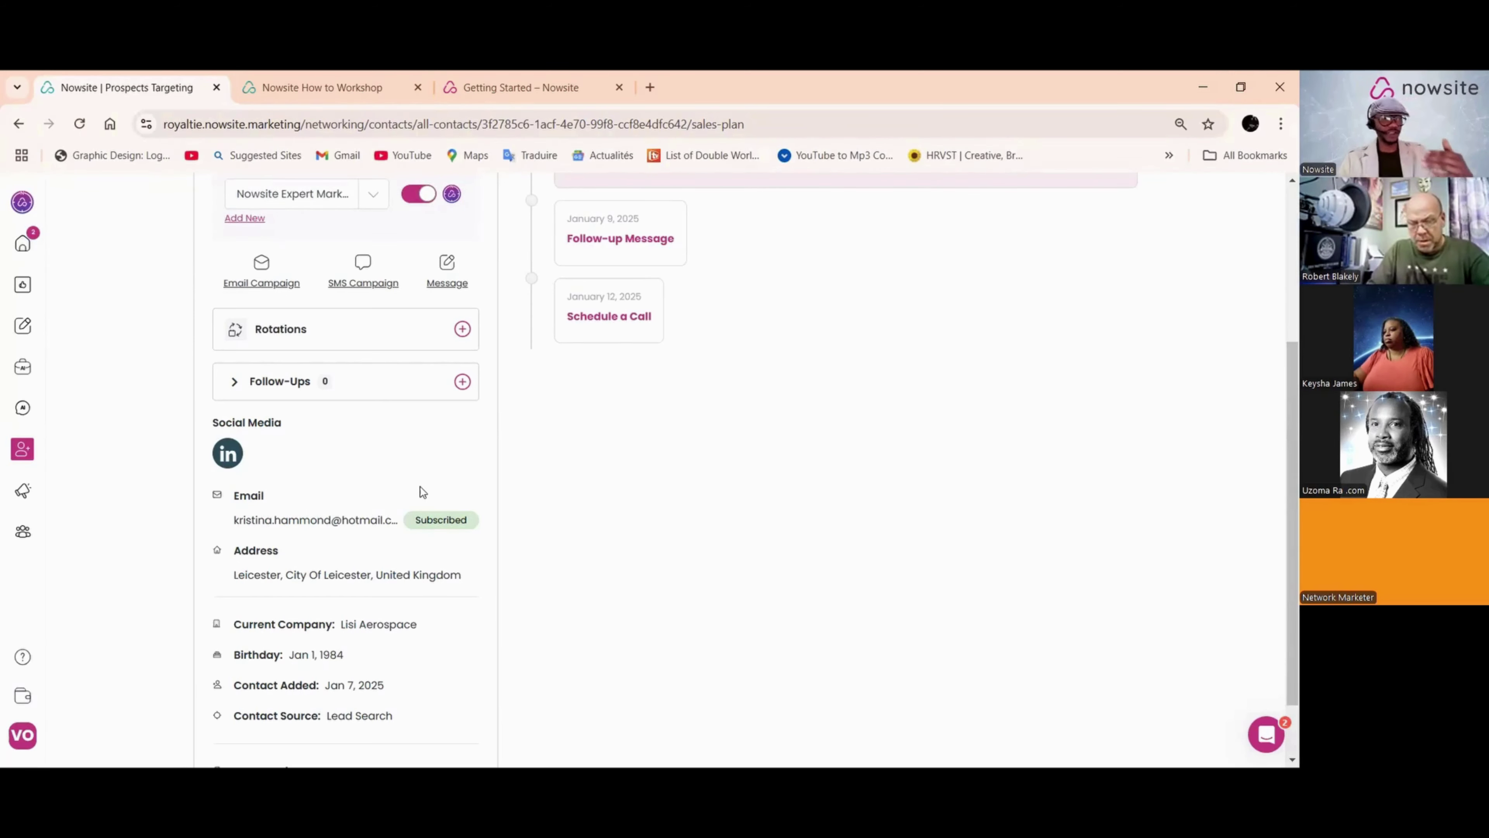
scroll(464, 489, up, 3)
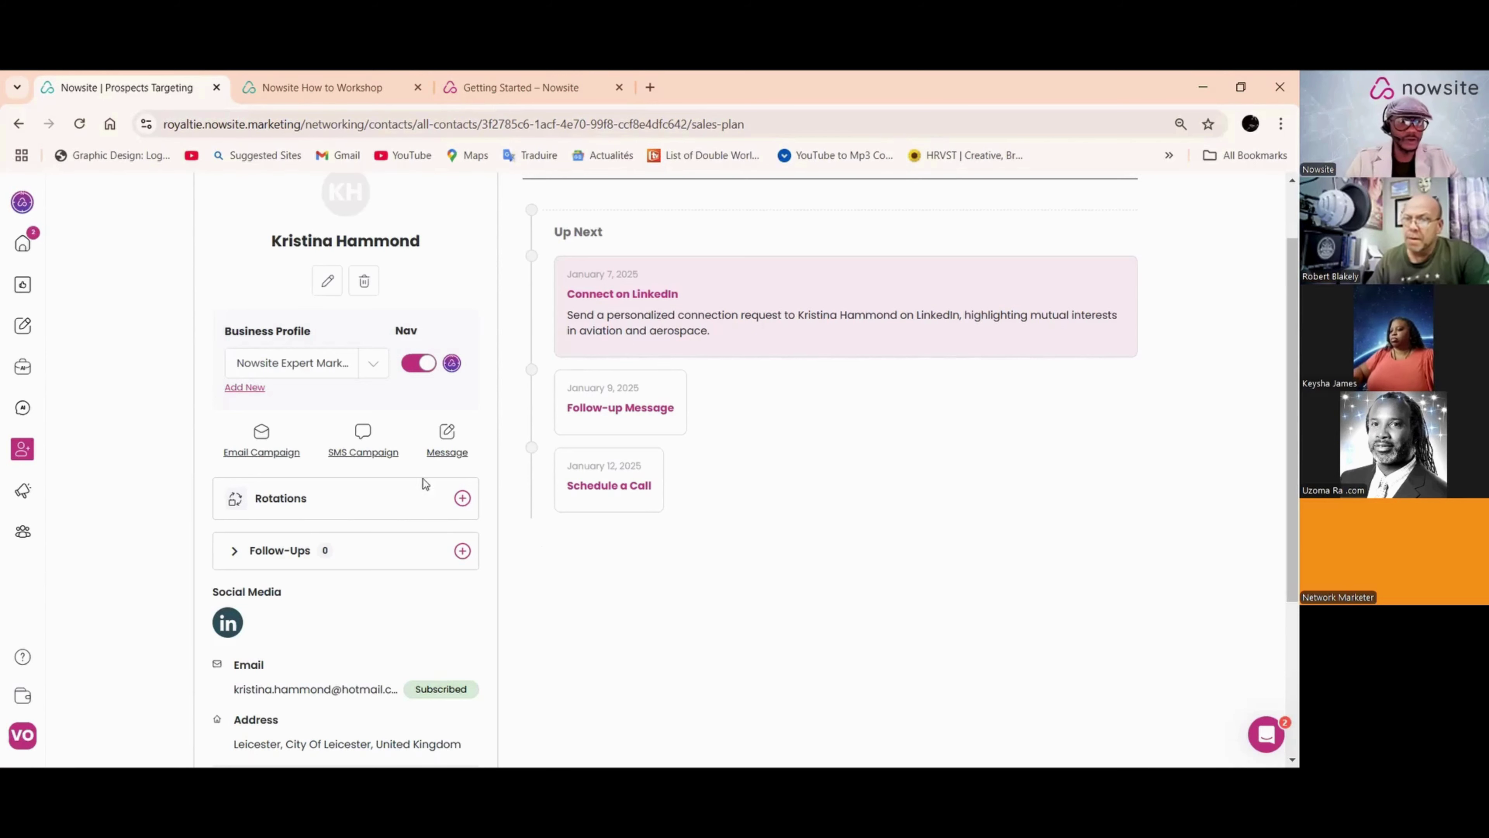
Step: Start a cold outreach message to the contact for LinkedIn, with Build Rapport as its objective
click(447, 452)
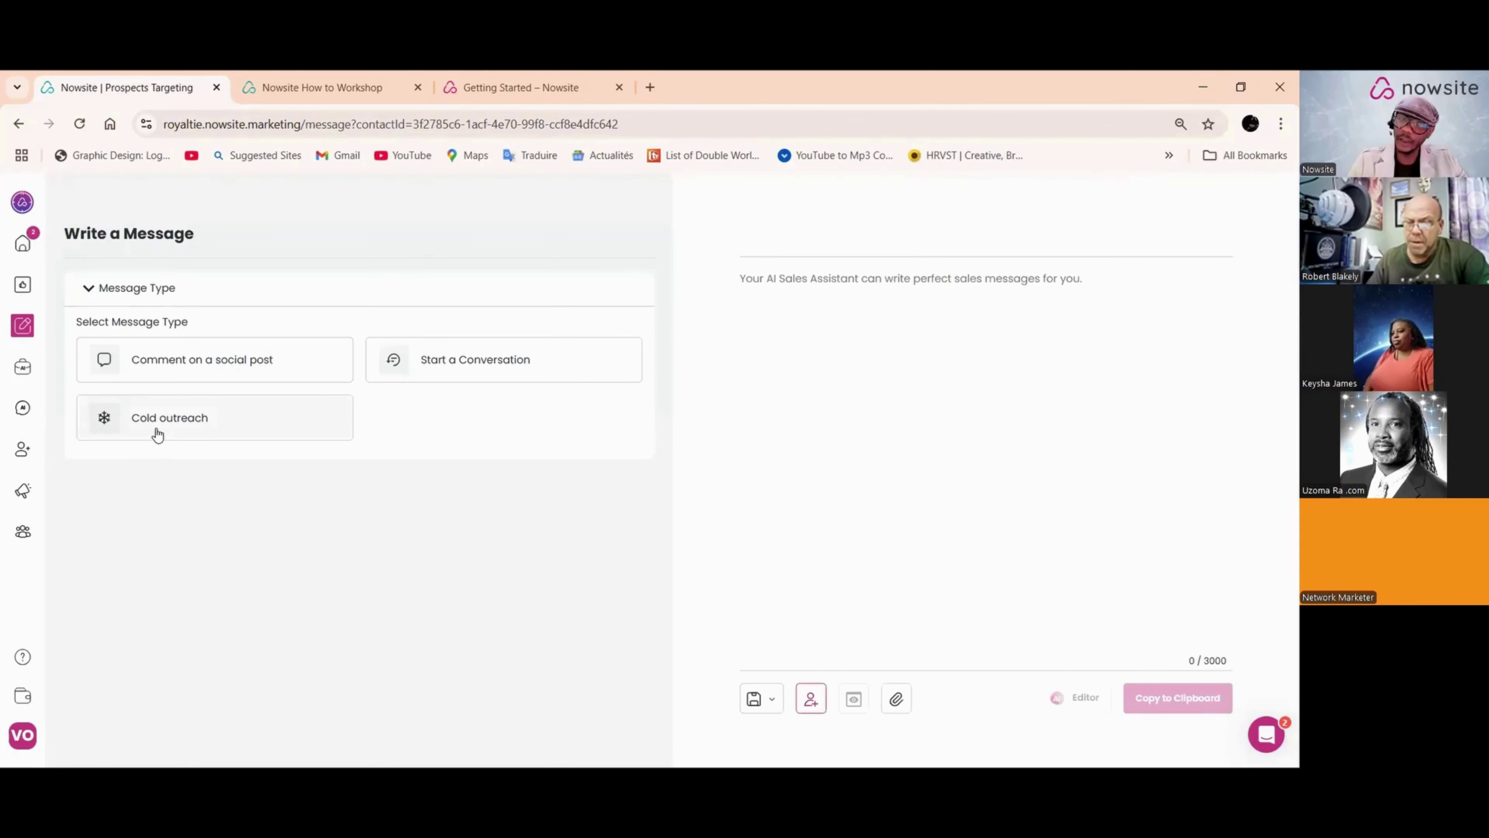
click(156, 434)
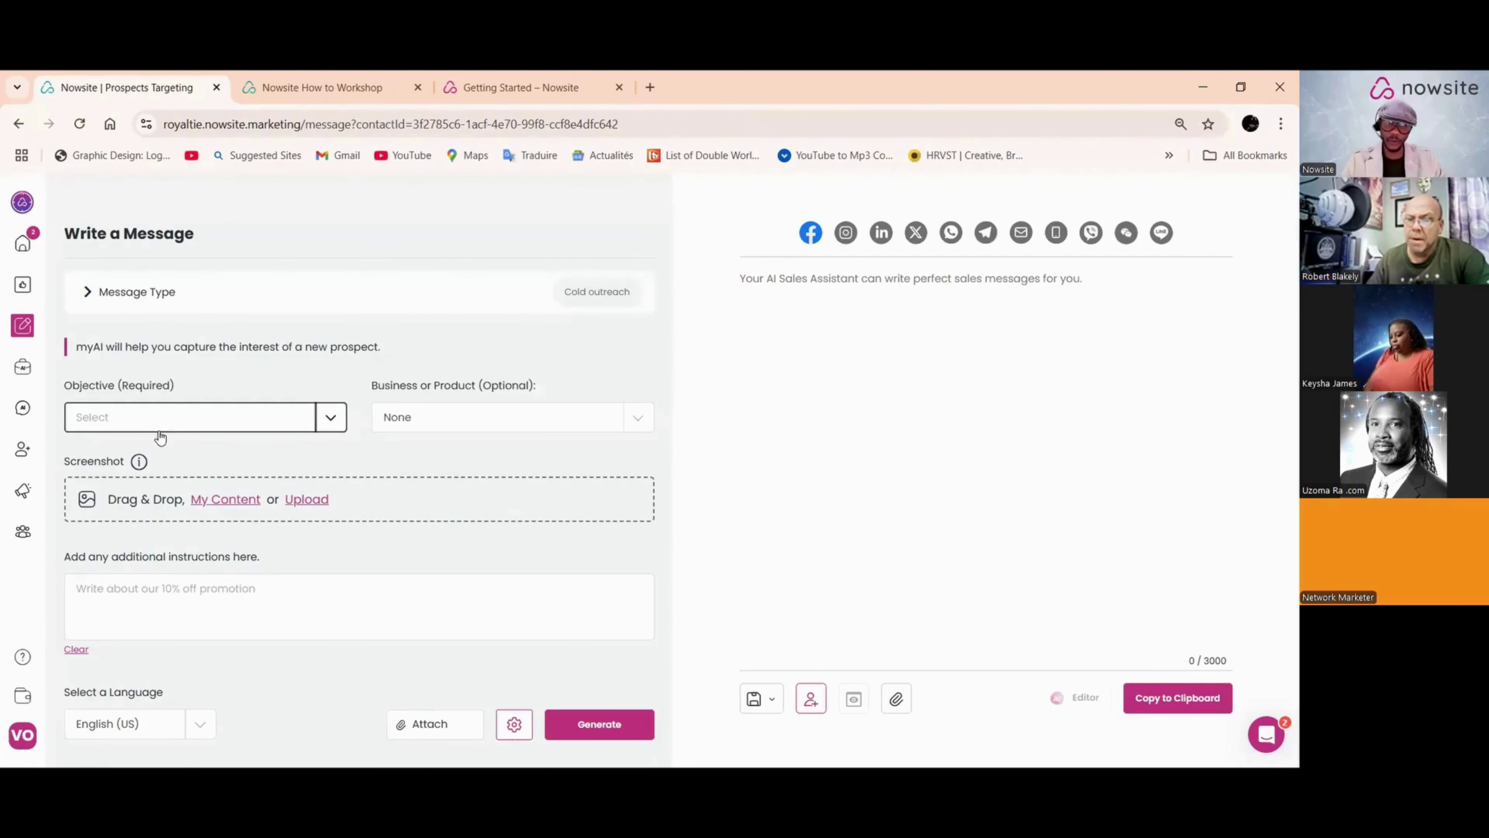
click(881, 235)
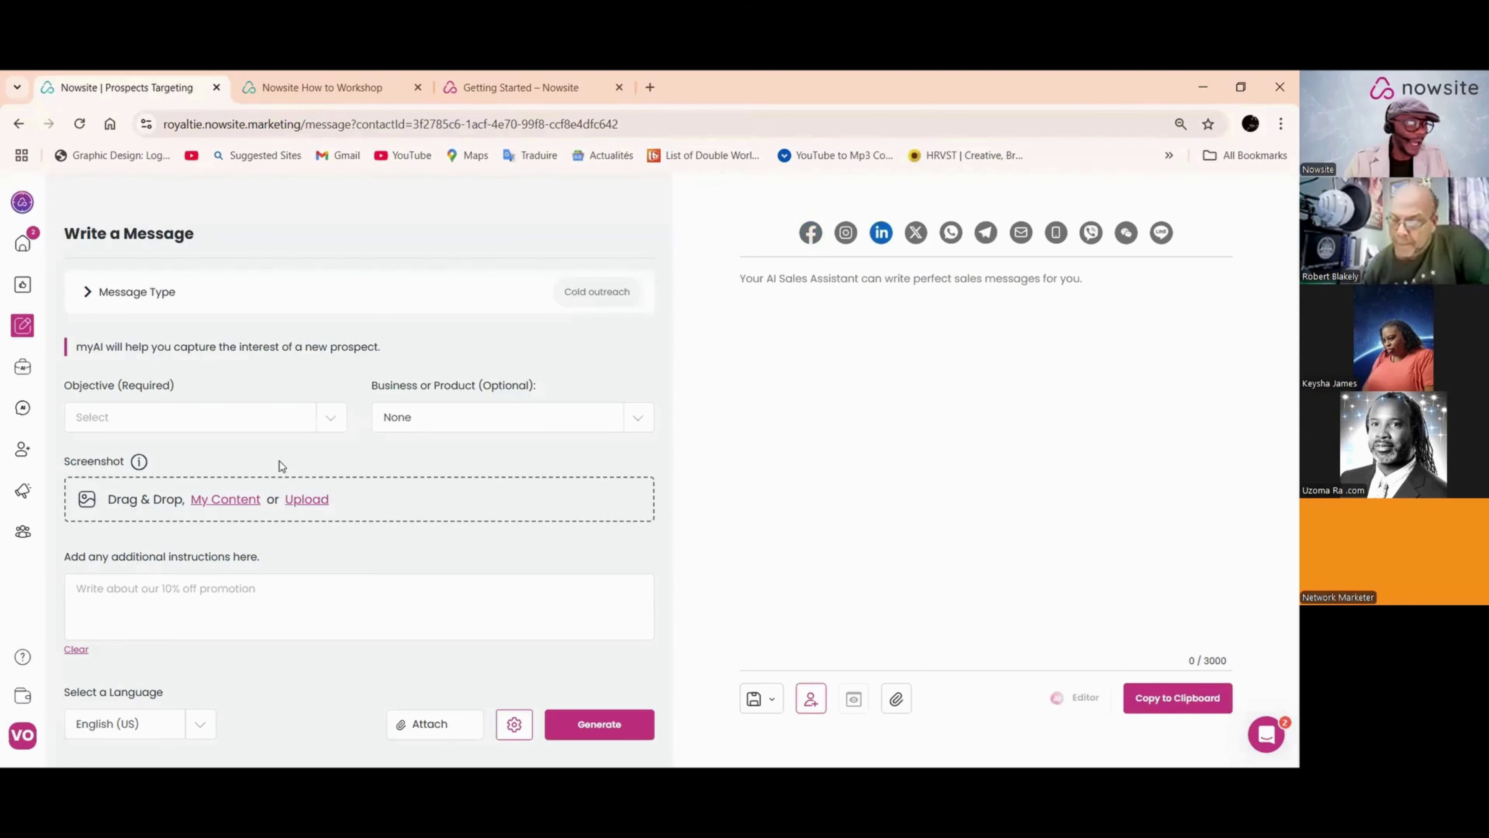
click(331, 418)
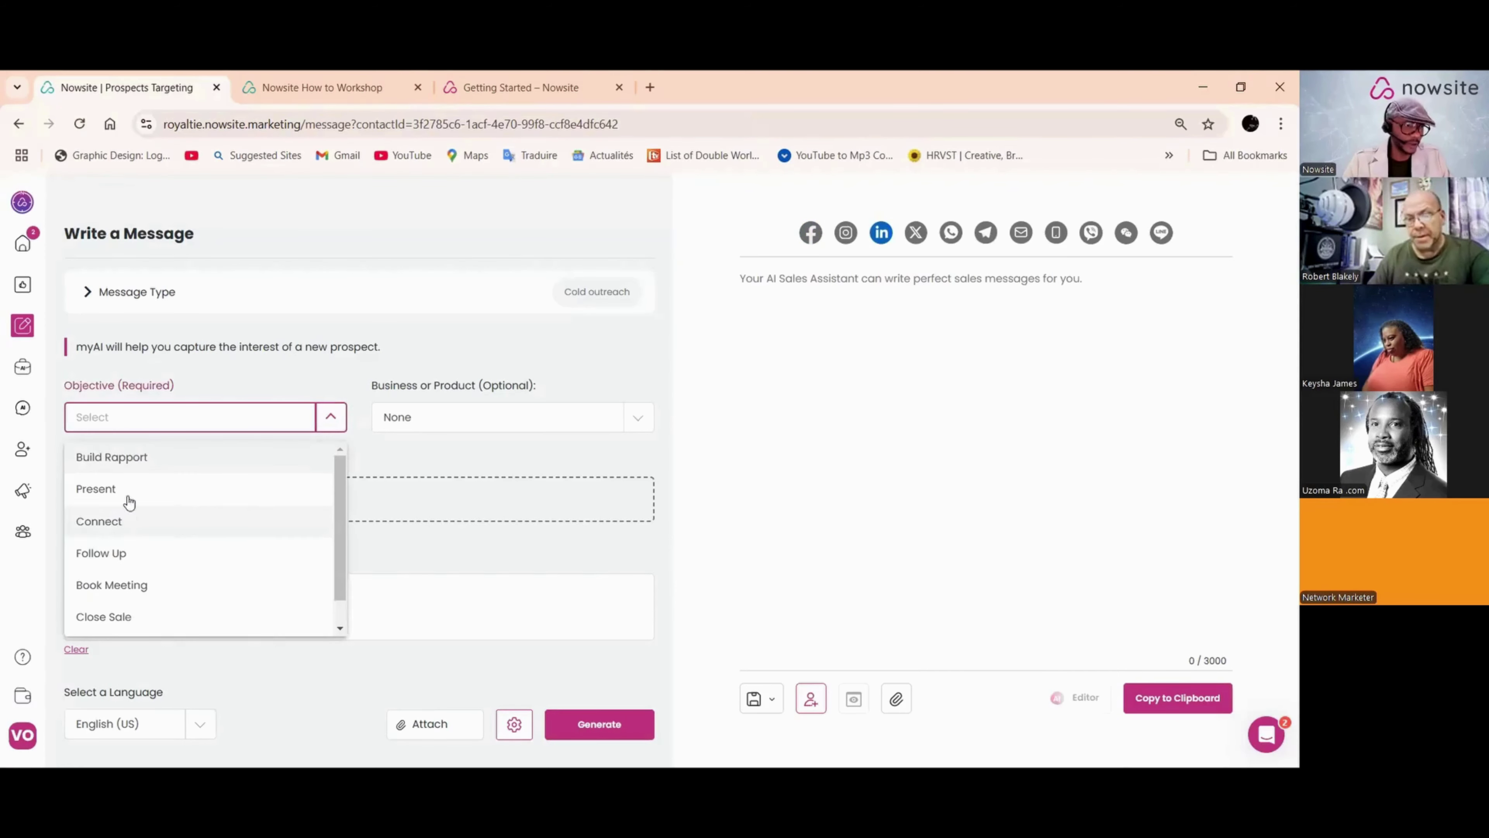
click(140, 458)
click(638, 416)
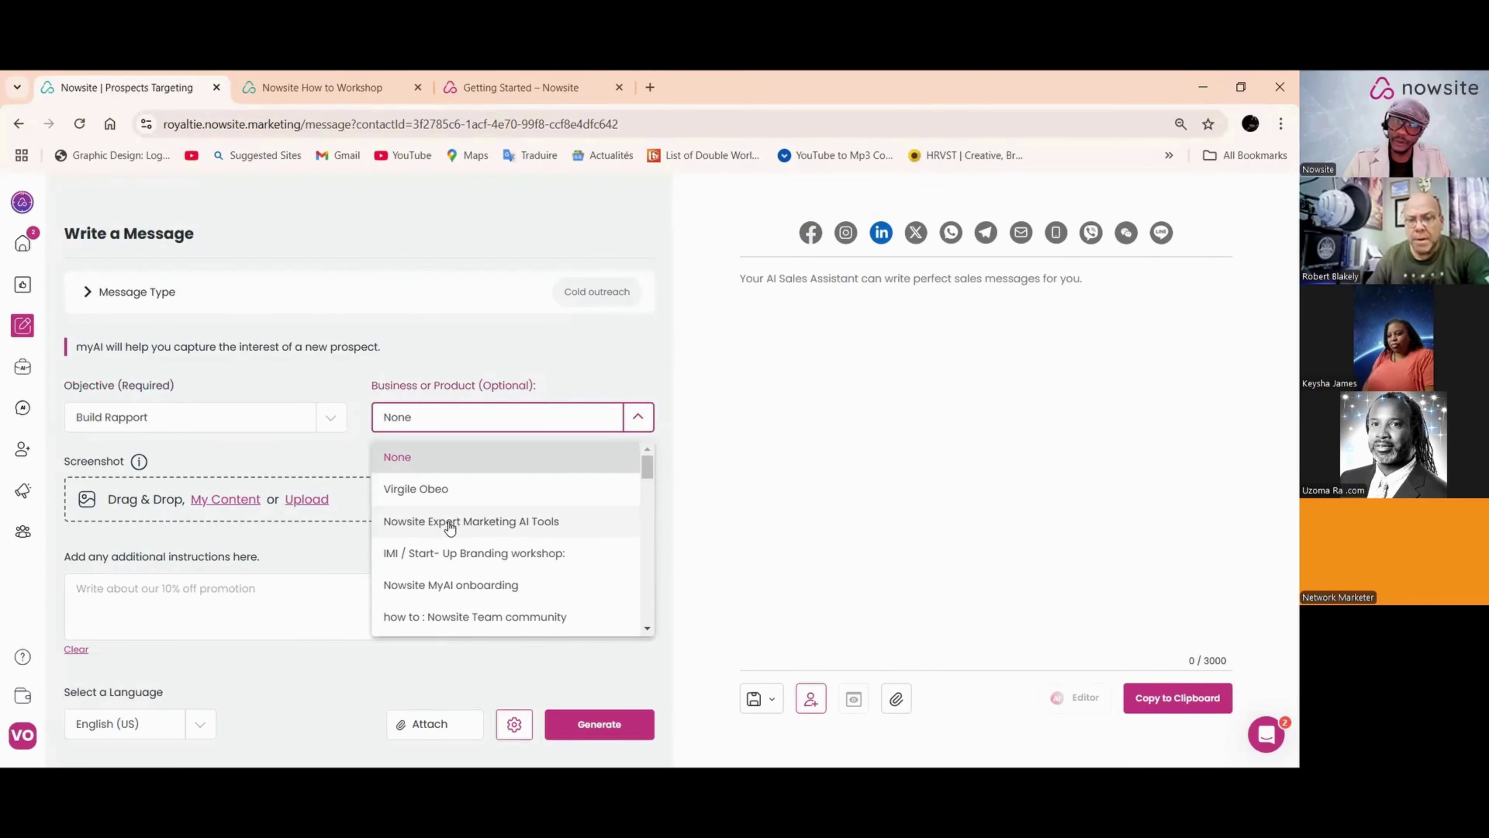
Step: Generate the message with the additional instructions "i see that we have share iterets in marketing and sales lets connect on it"
click(254, 598)
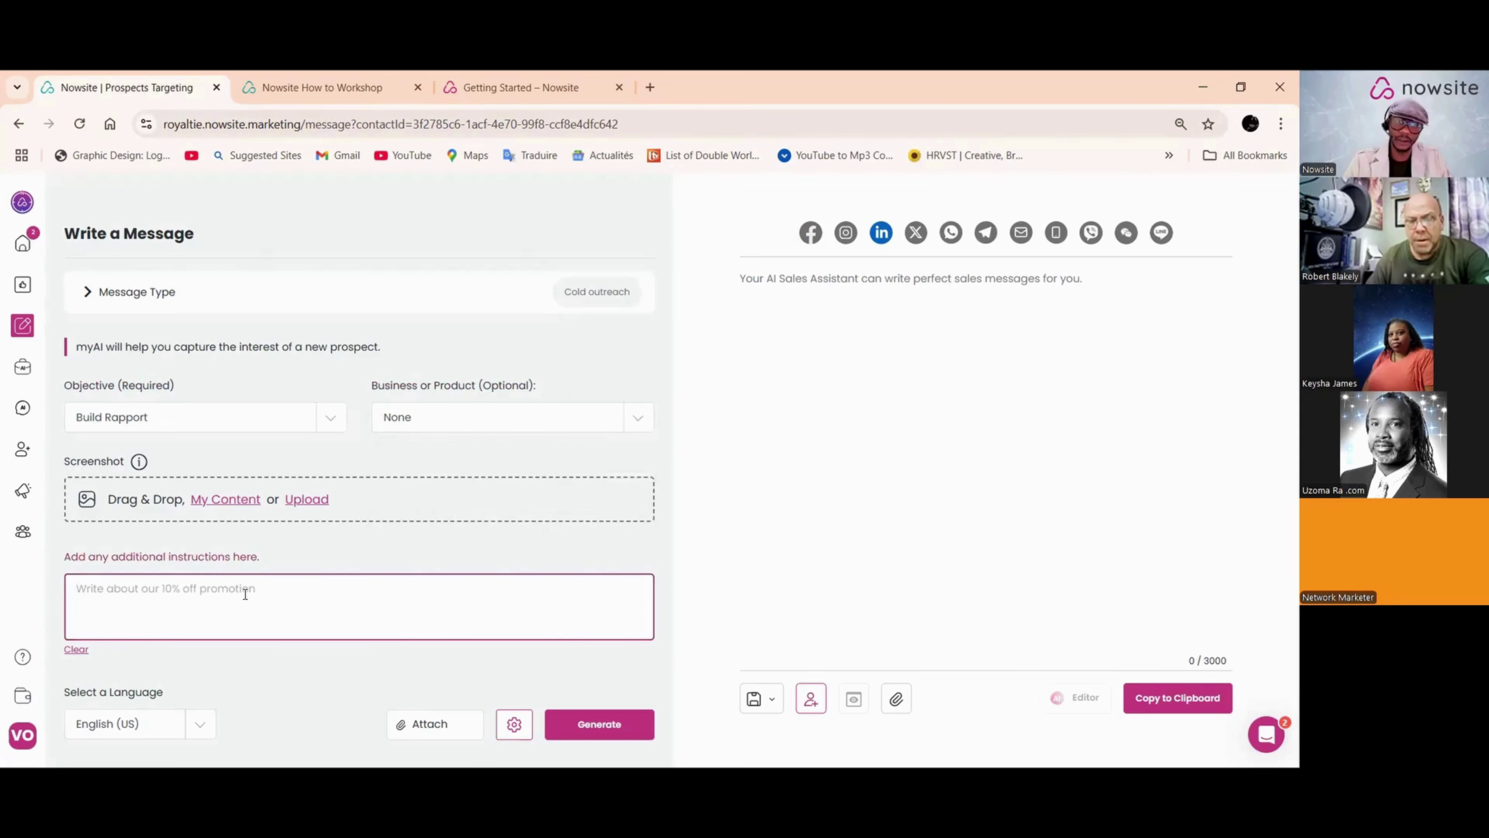
text(i)
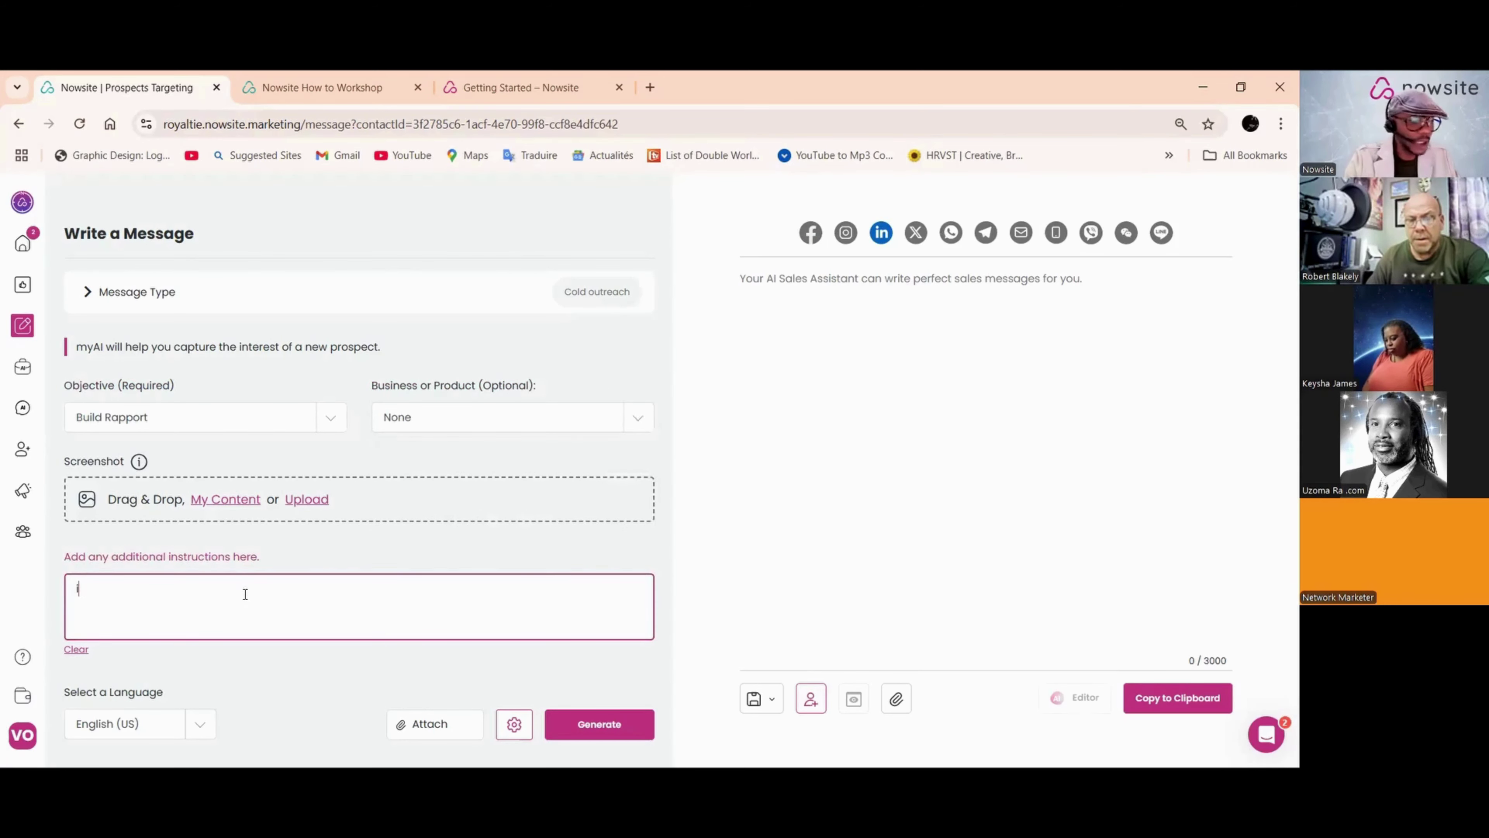
text( see)
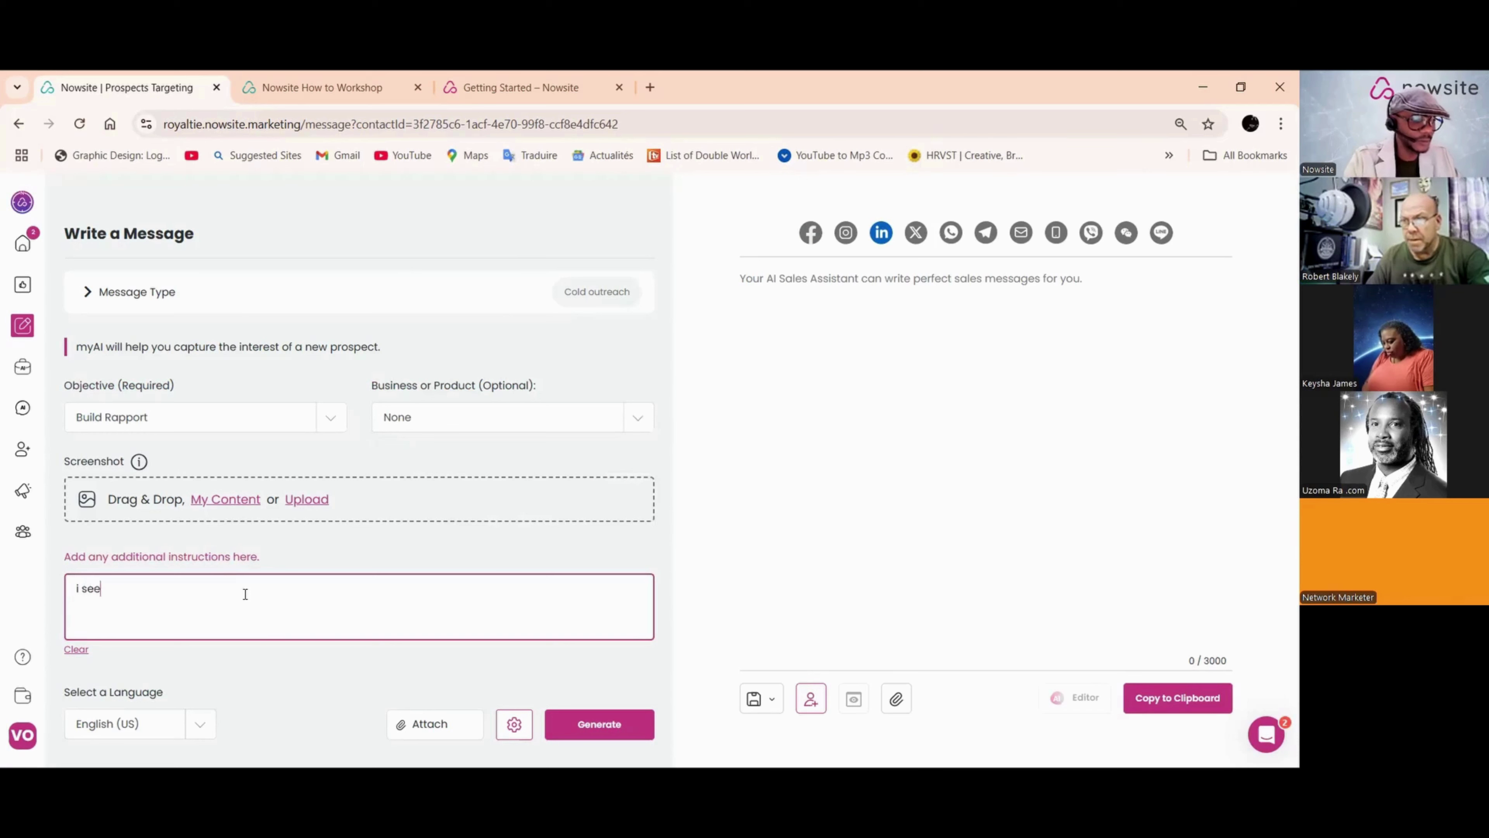
text( that we)
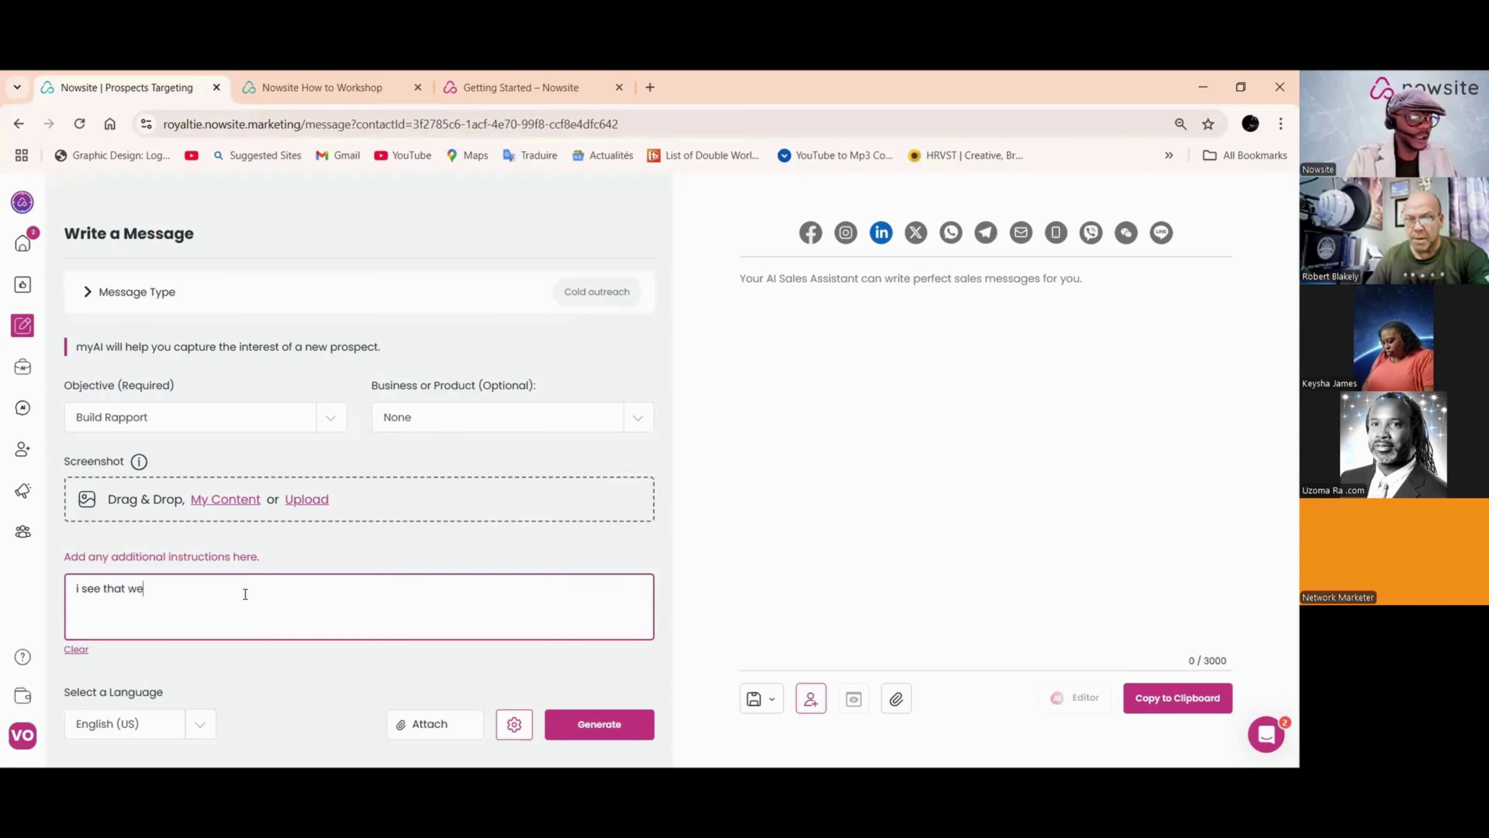
text( have shar)
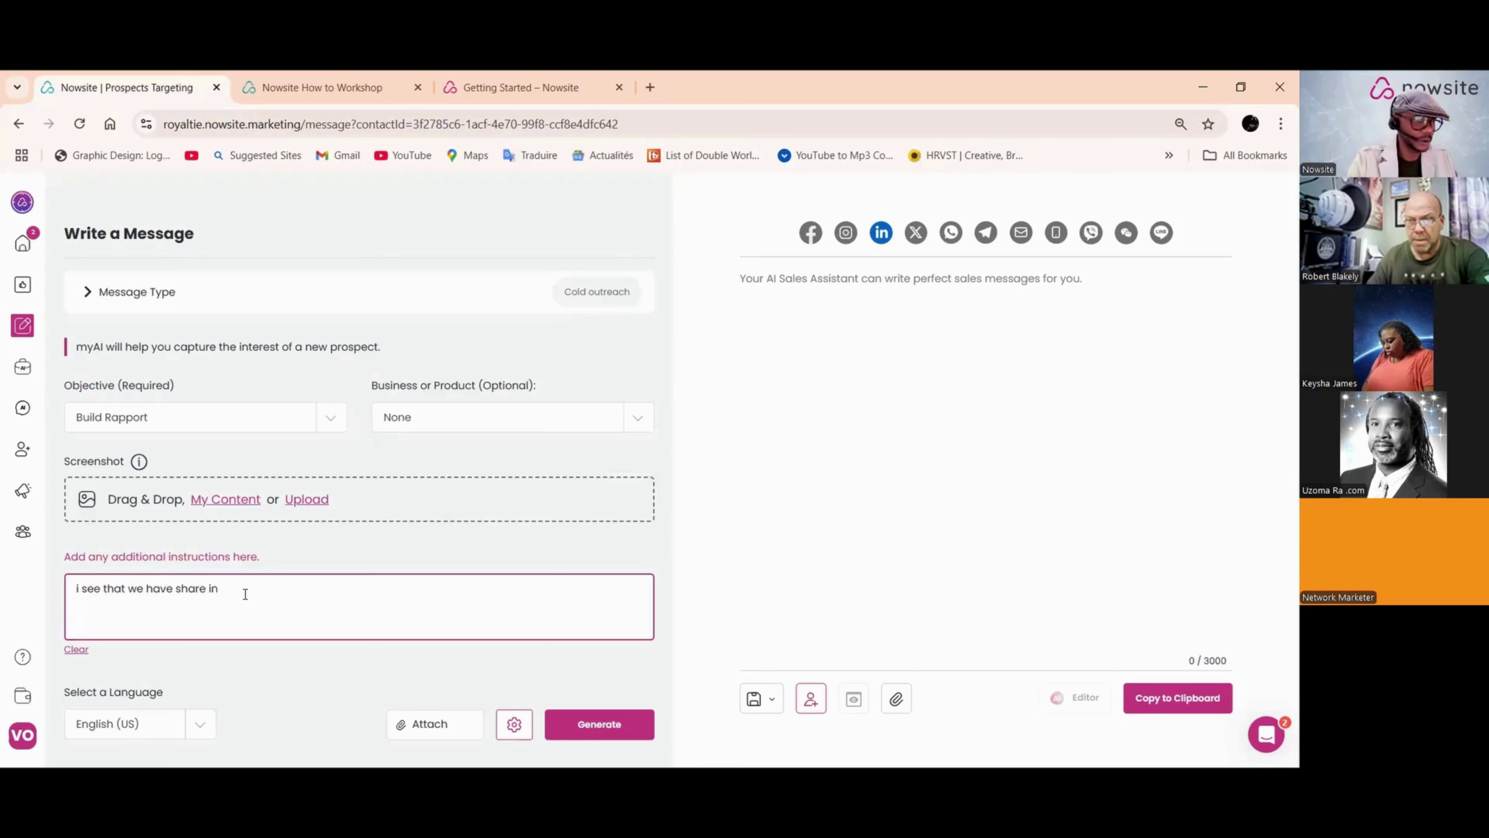
text(e iter)
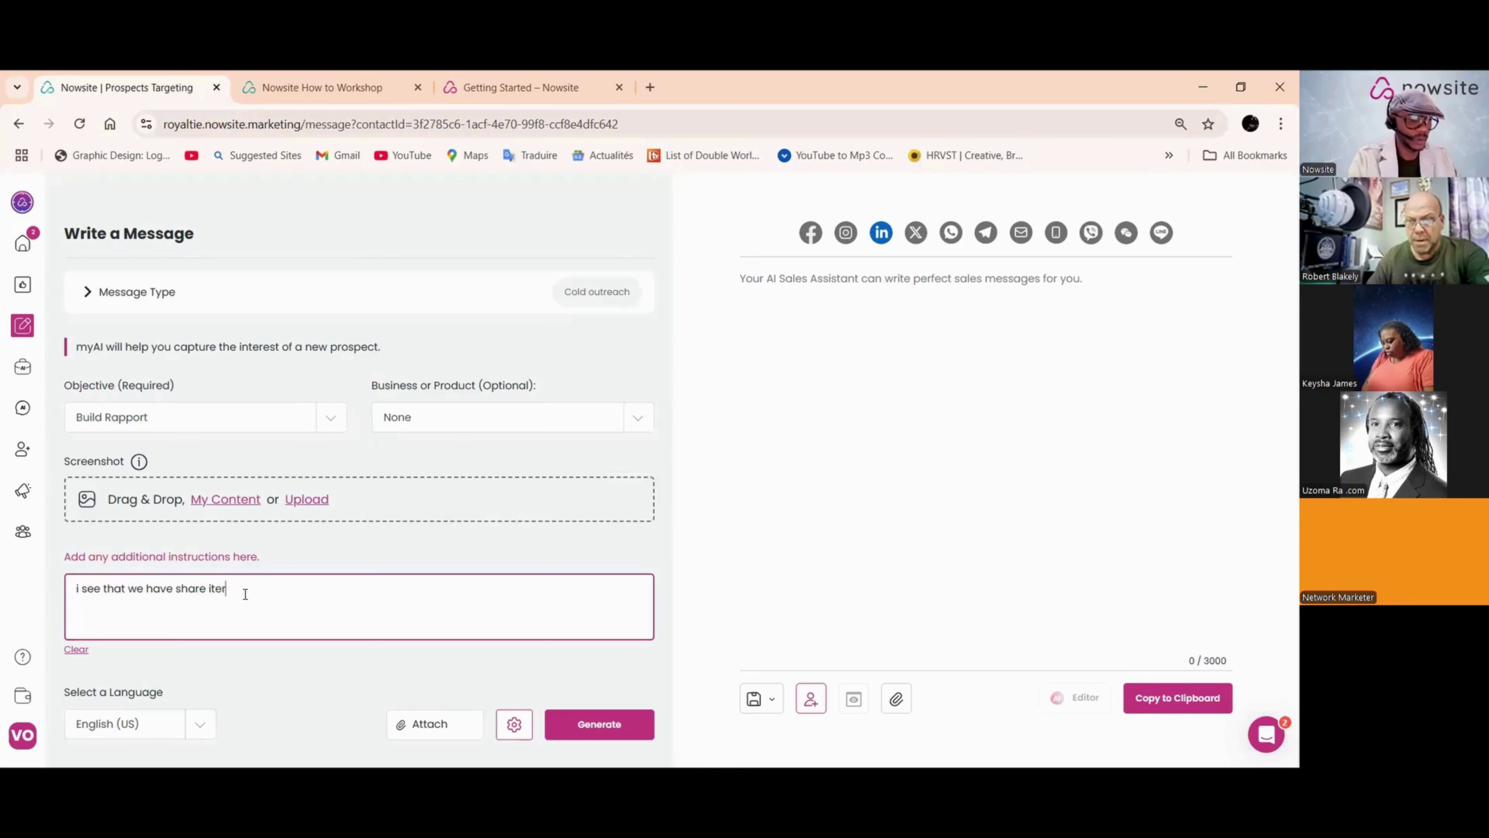
text(ets in)
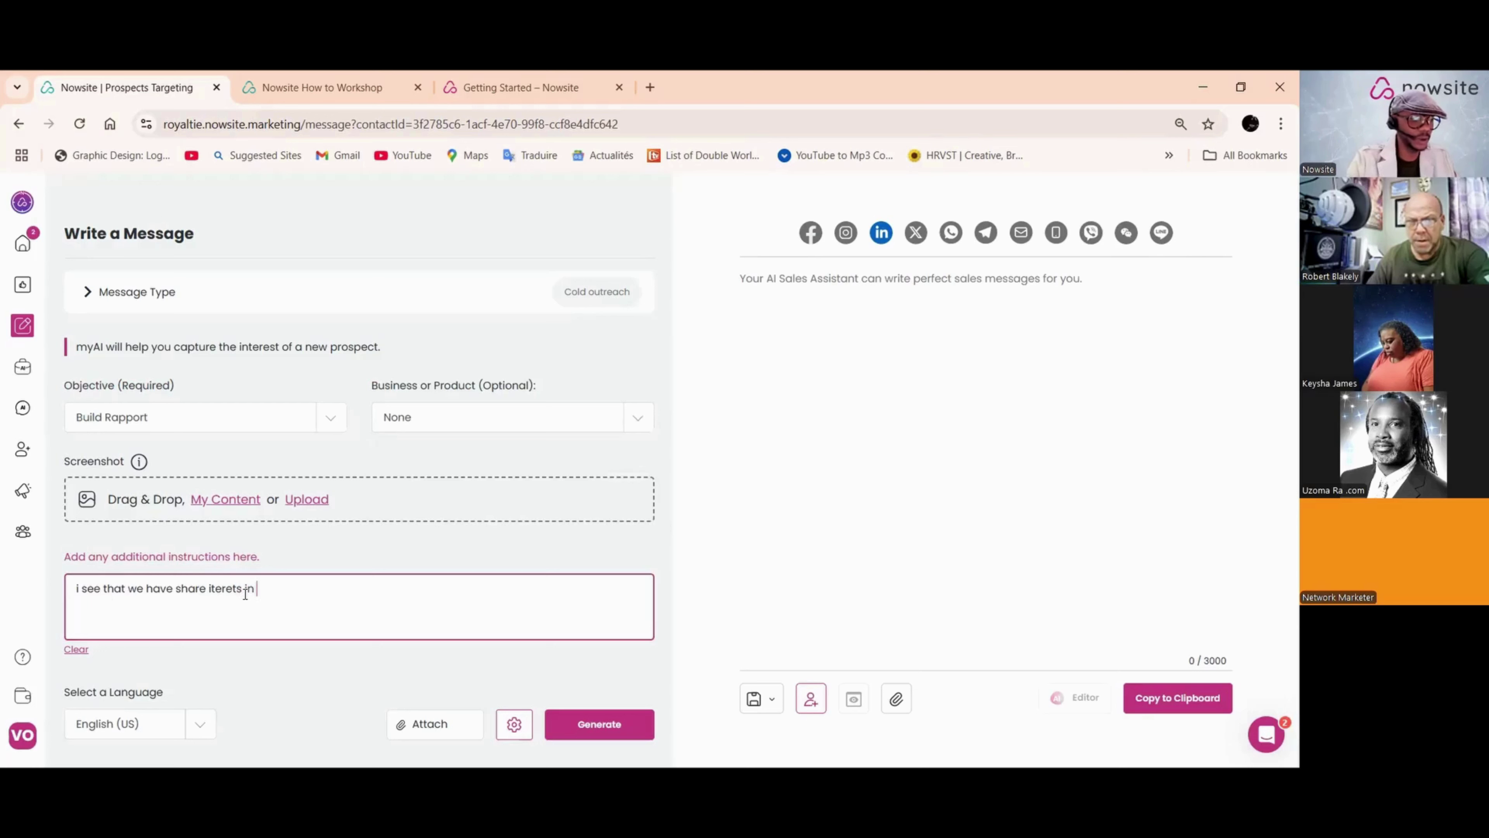
text( marketing )
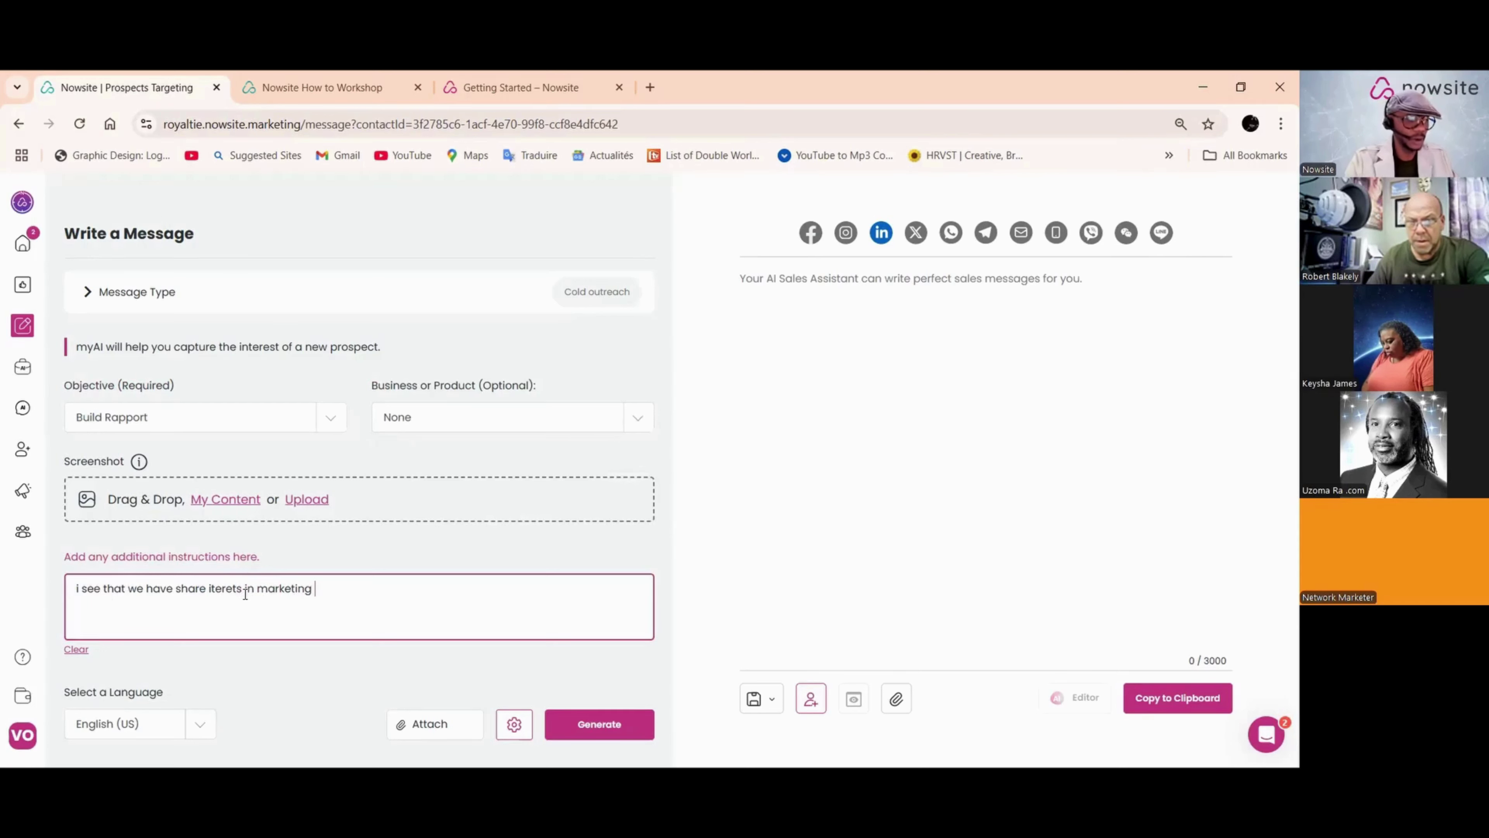
text(and sales )
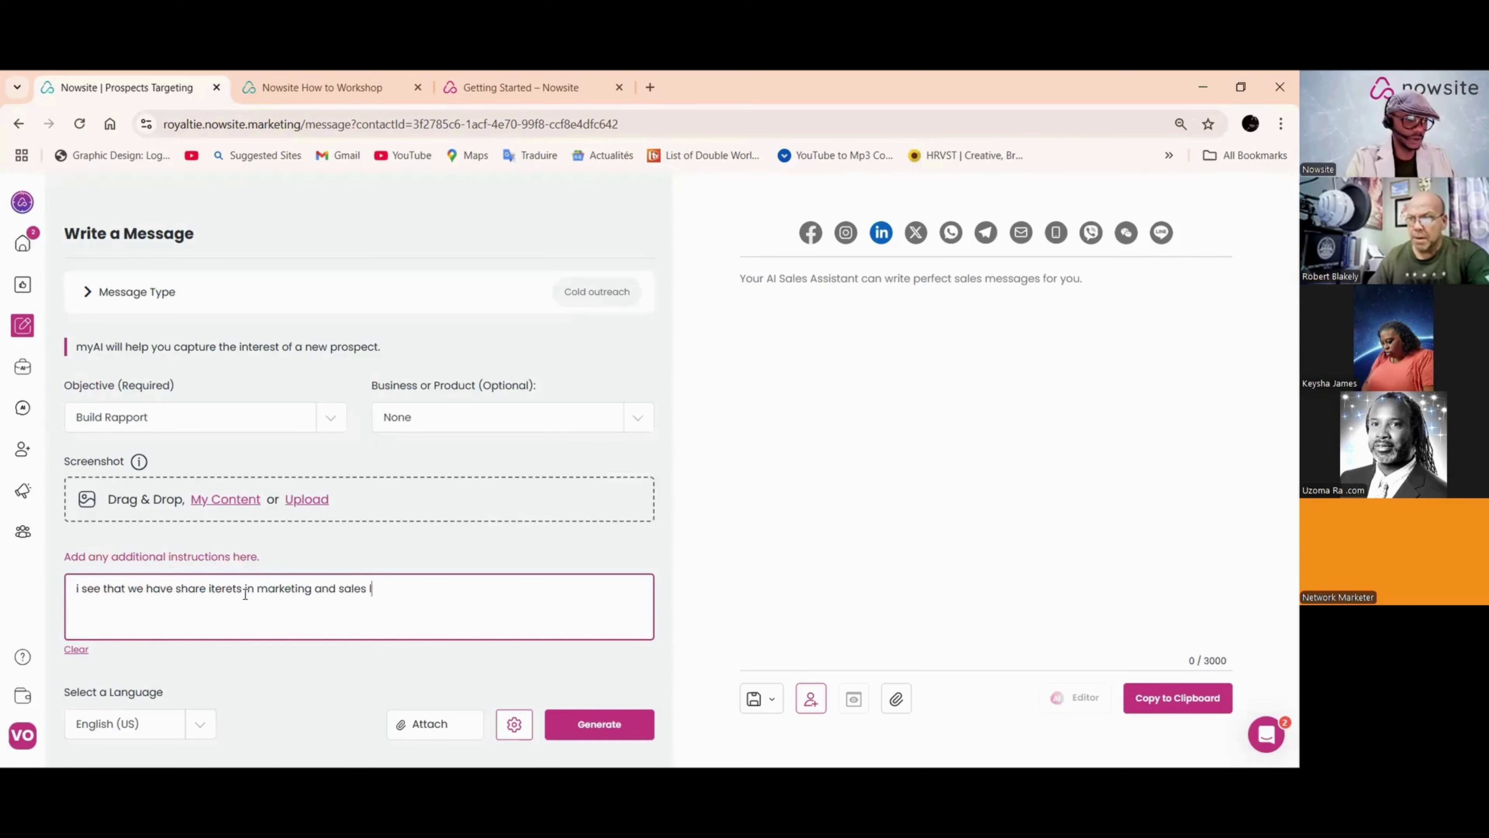
text(lets conn)
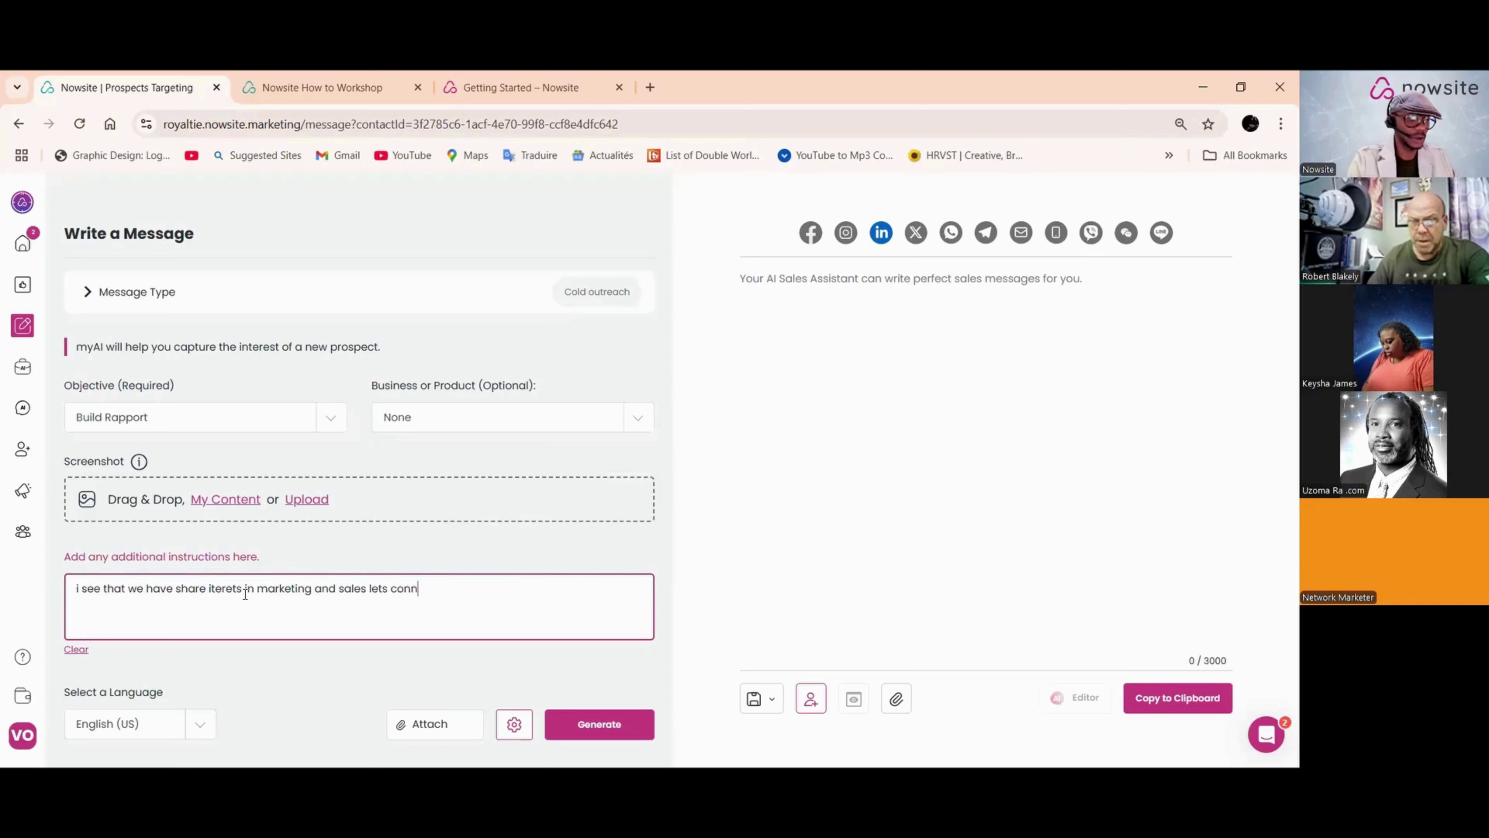
text(ect on it)
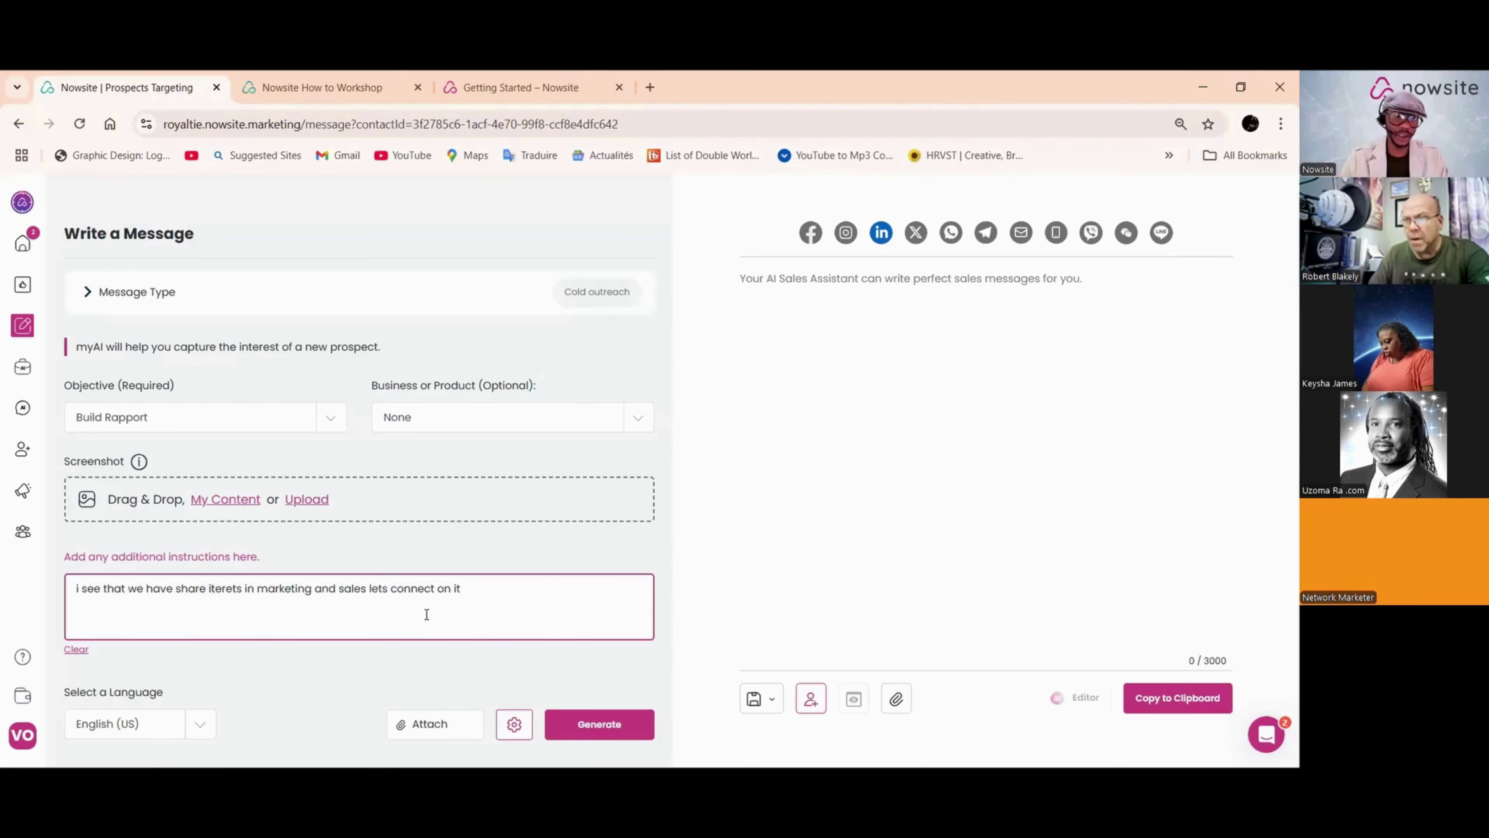
click(609, 725)
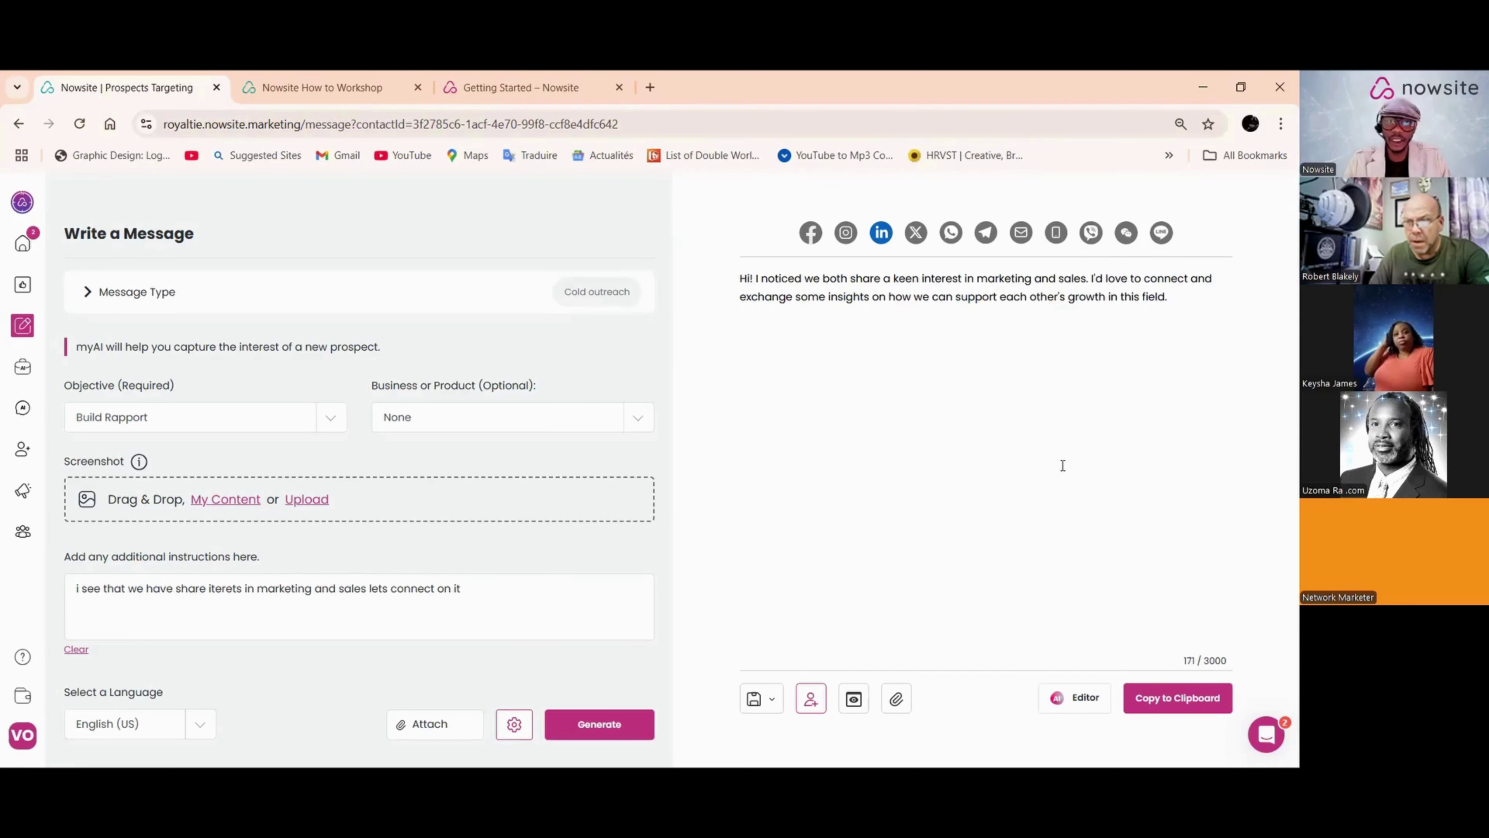
Step: Copy the generated message and, signed in to LinkedIn, open a connection invitation with an optional note on the contact's profile
click(1177, 697)
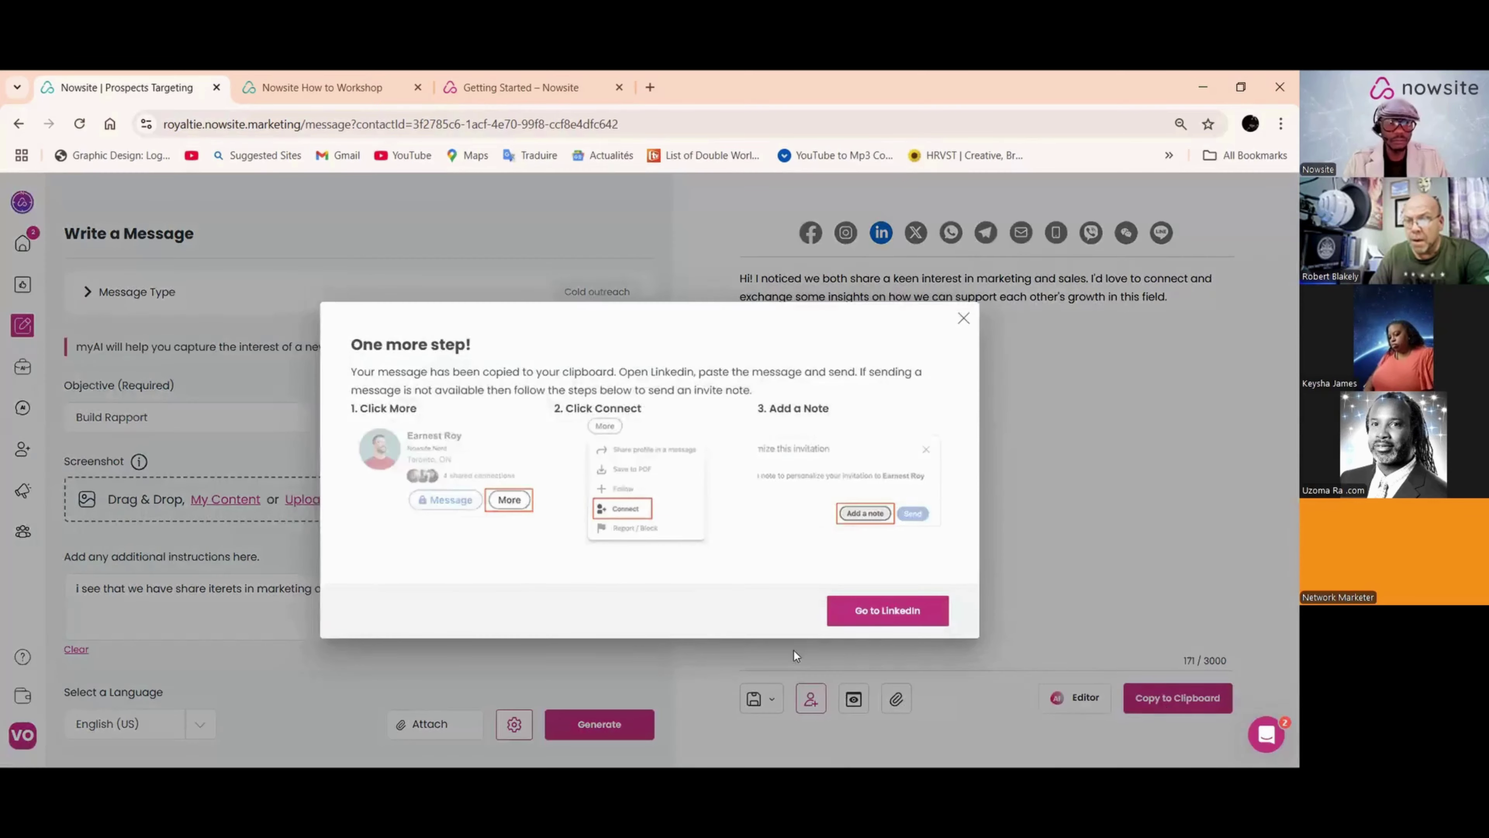
click(880, 621)
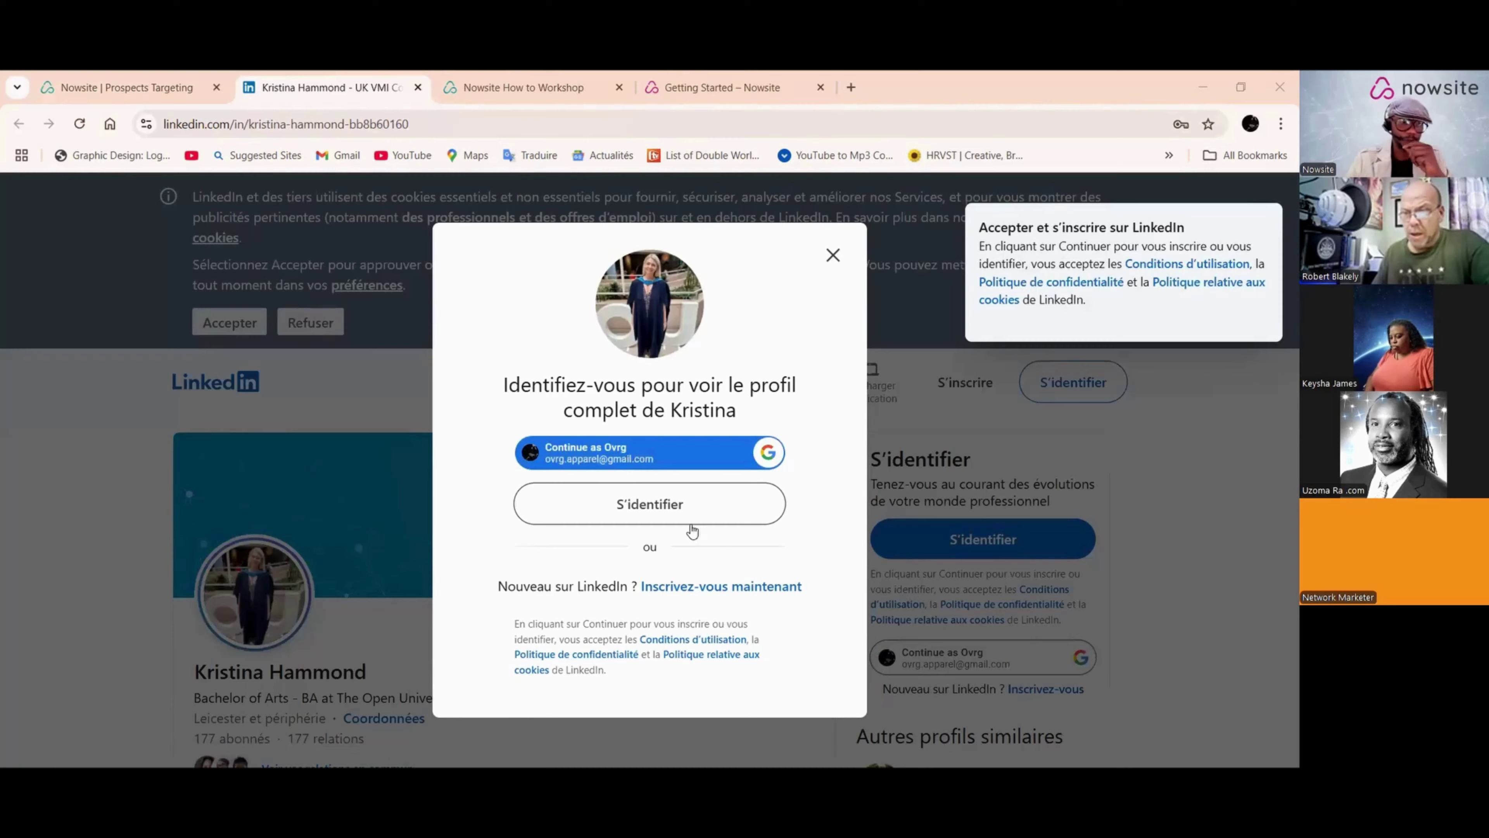
click(668, 512)
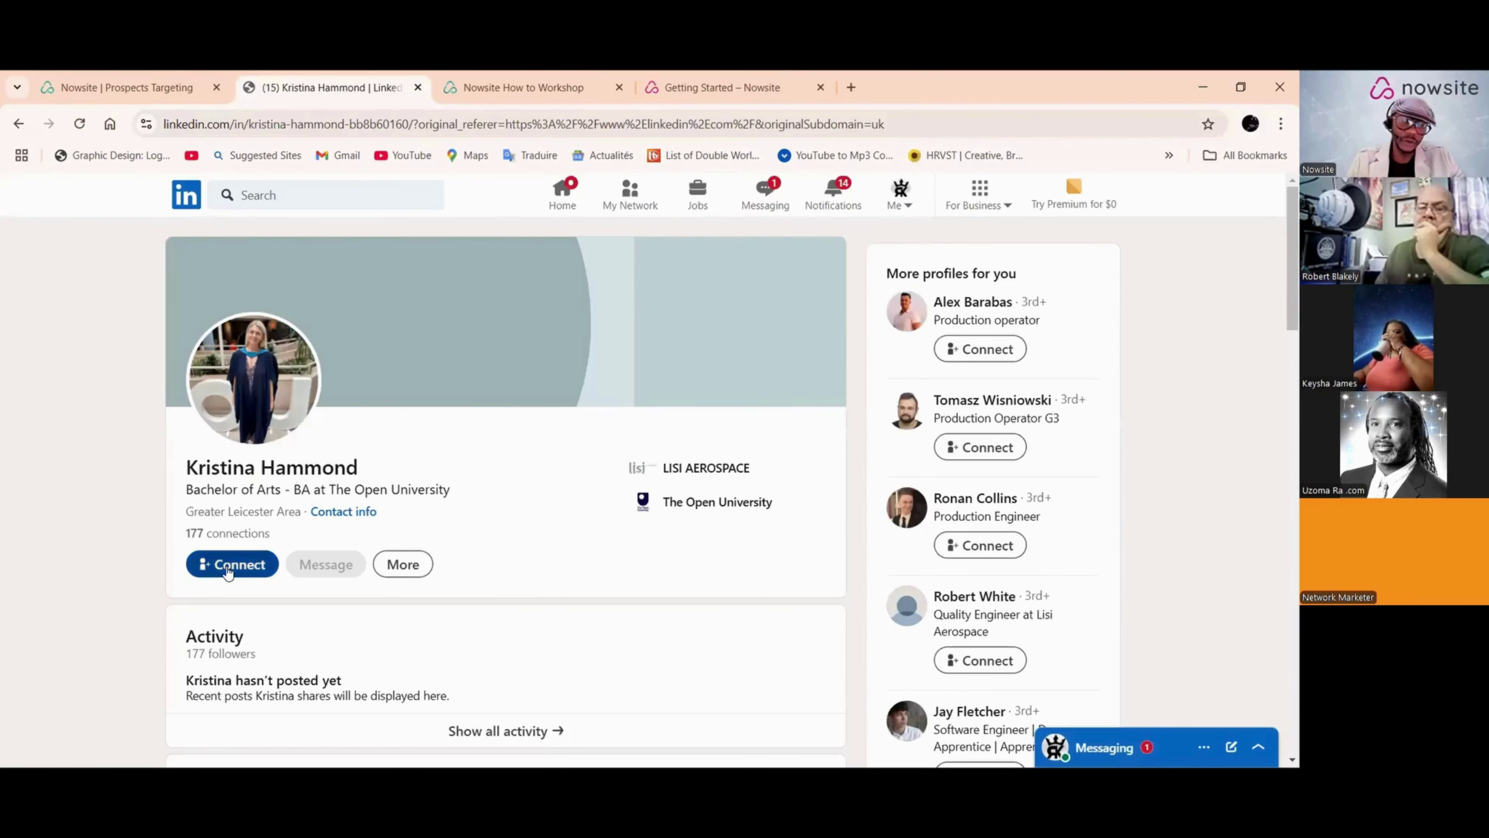
click(228, 565)
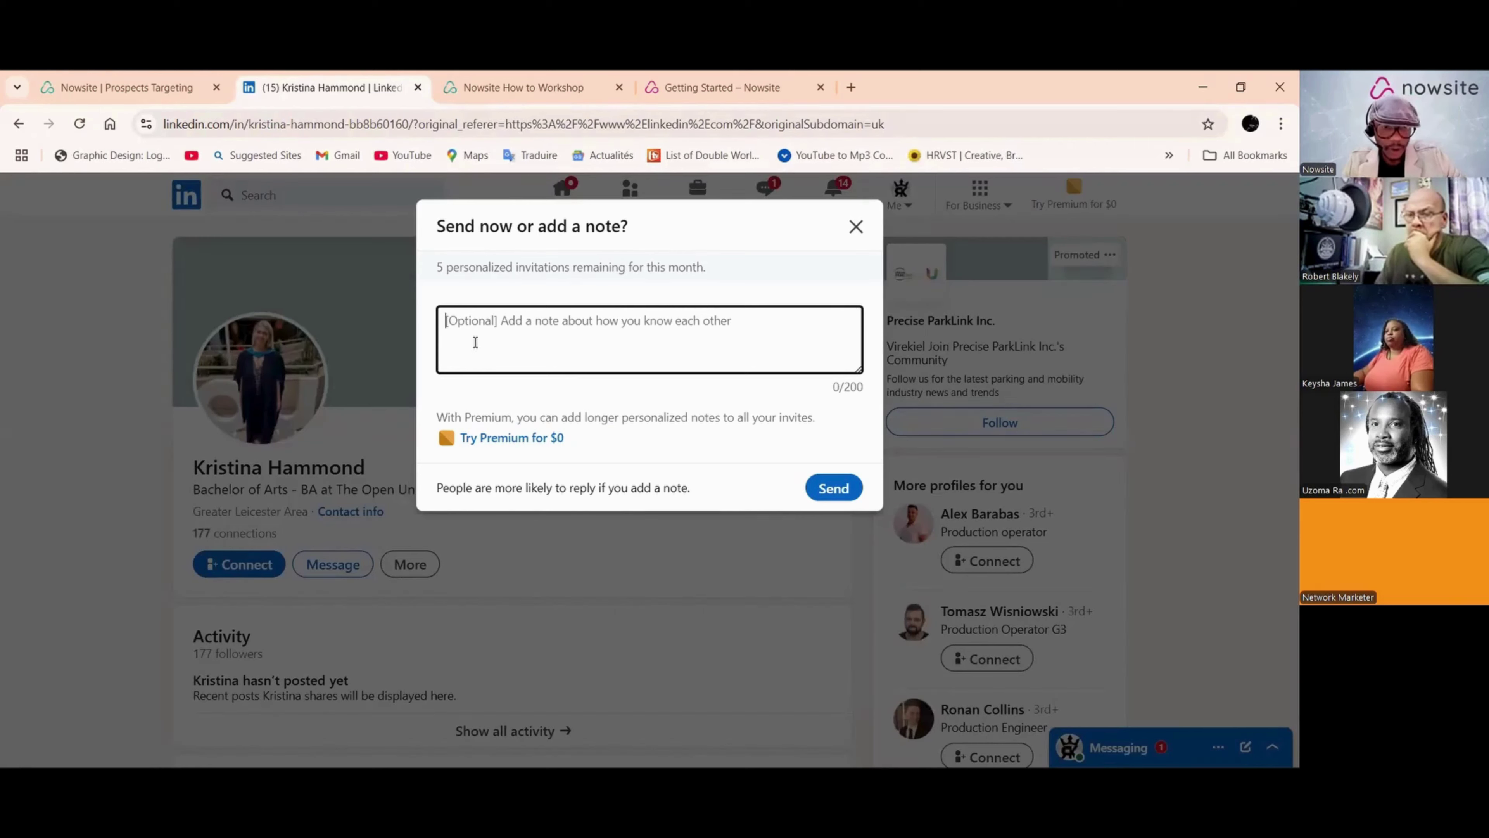
Step: Return to Nowsite, dismiss the question about whether the message was sent, and reopen the contact's record from all contacts
click(152, 87)
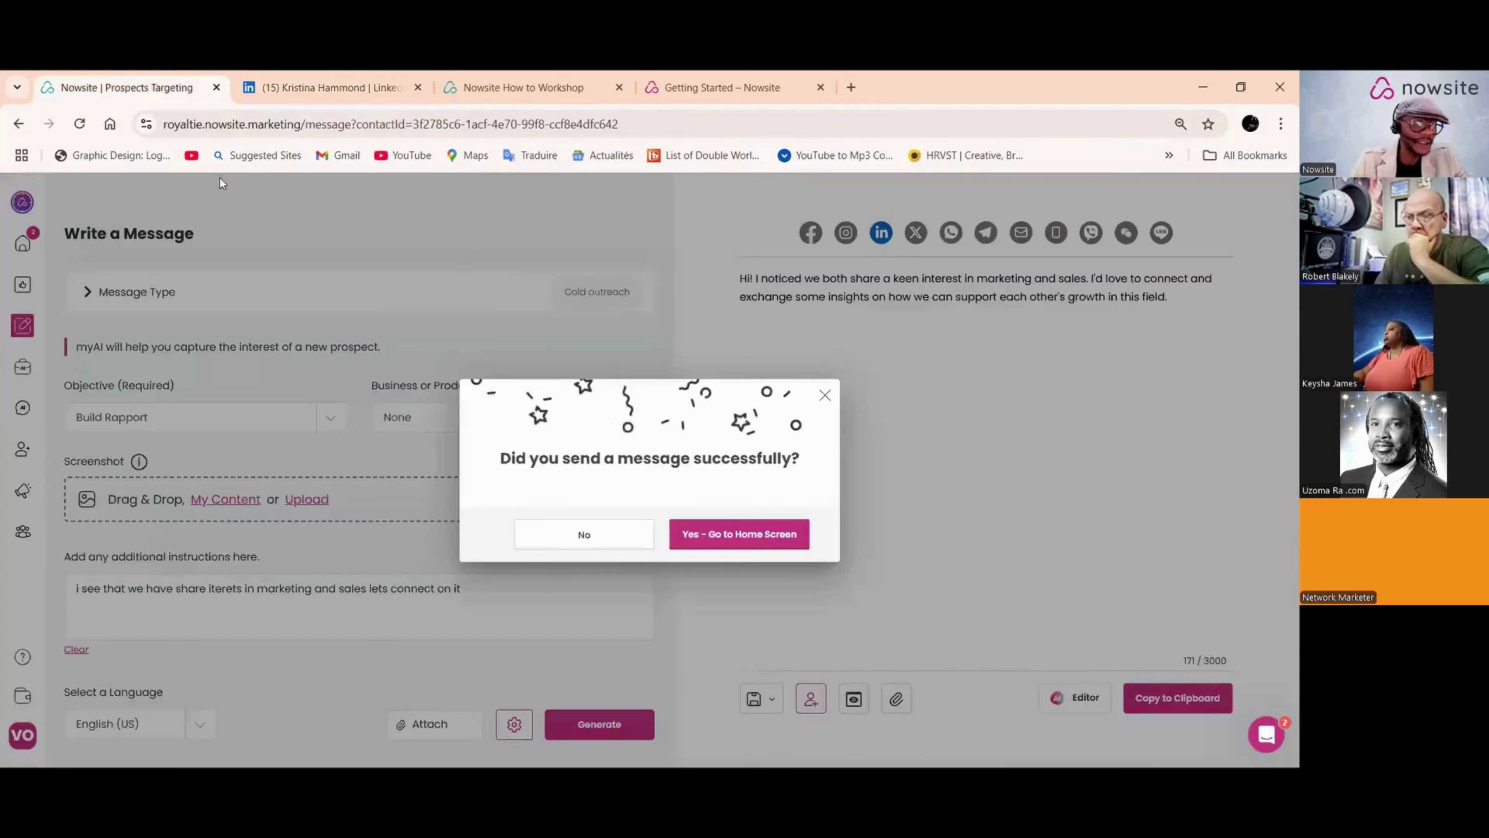
click(825, 396)
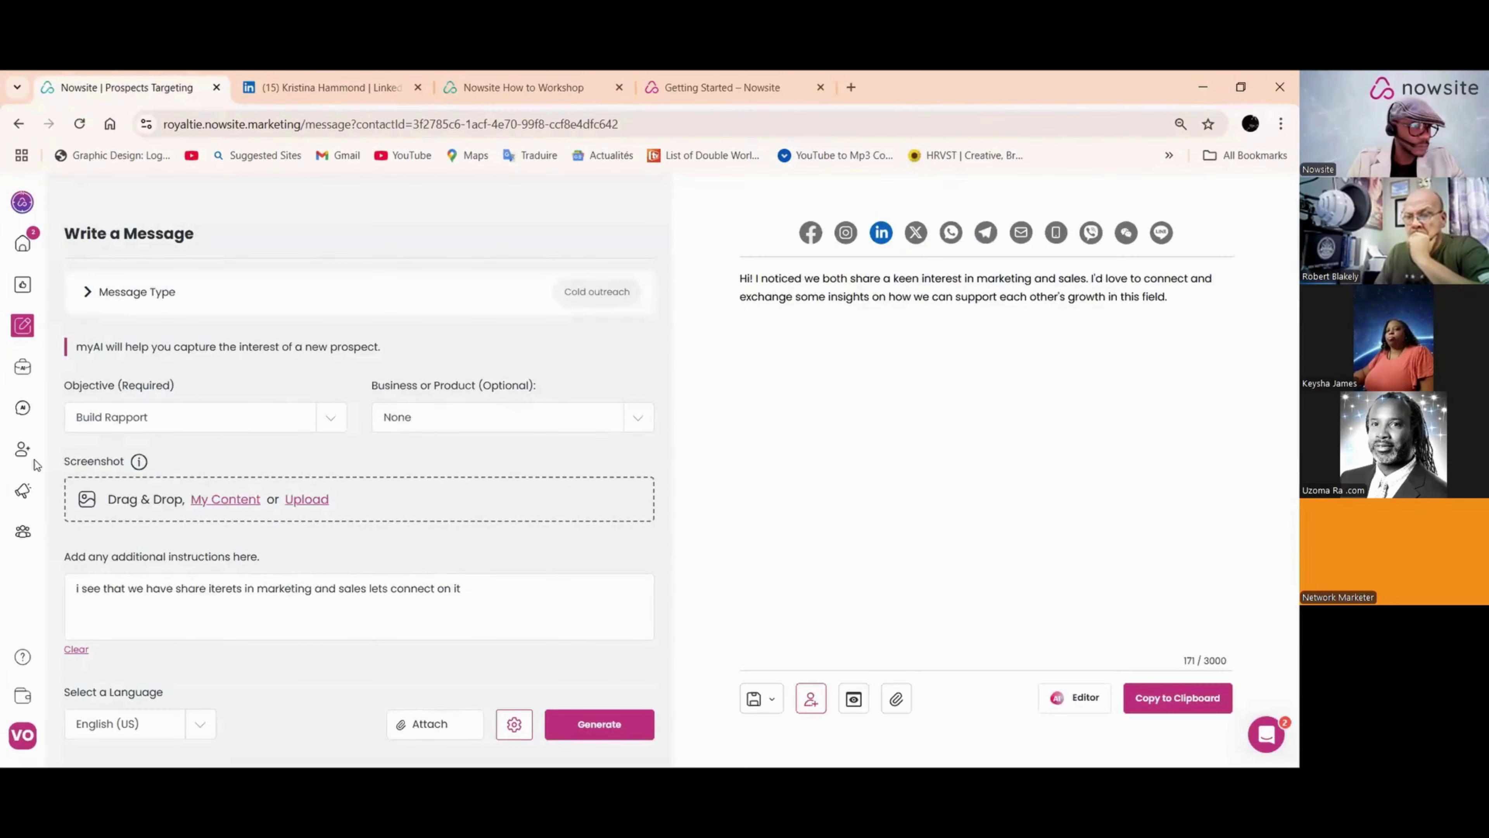
mouse_move(23, 455)
click(88, 505)
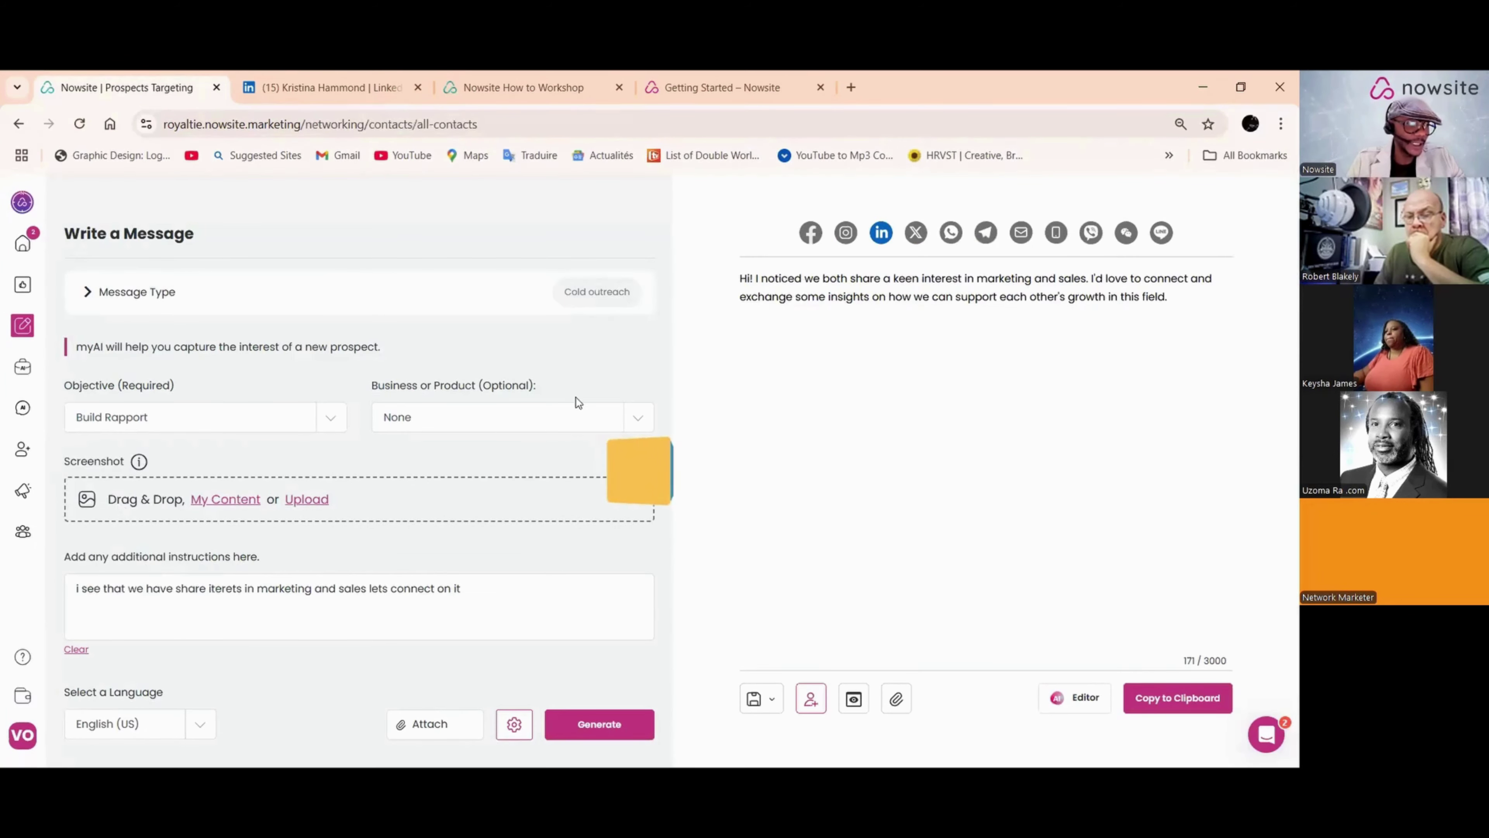
click(384, 339)
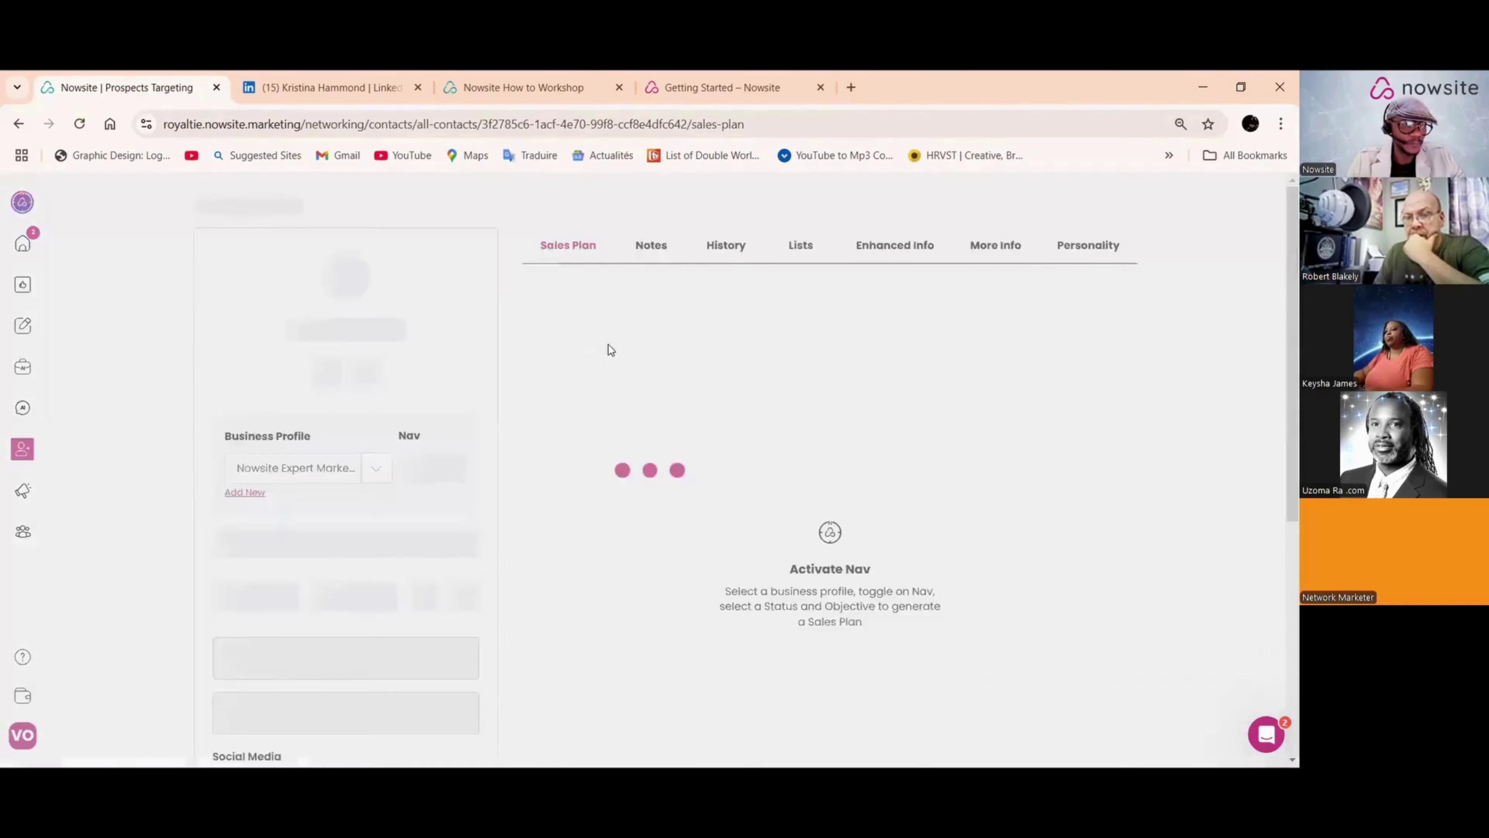
Step: Check the contact's sales plan and the Nav assistant's welcome panel, and go to the home dashboard
scroll(648, 452, down, 3)
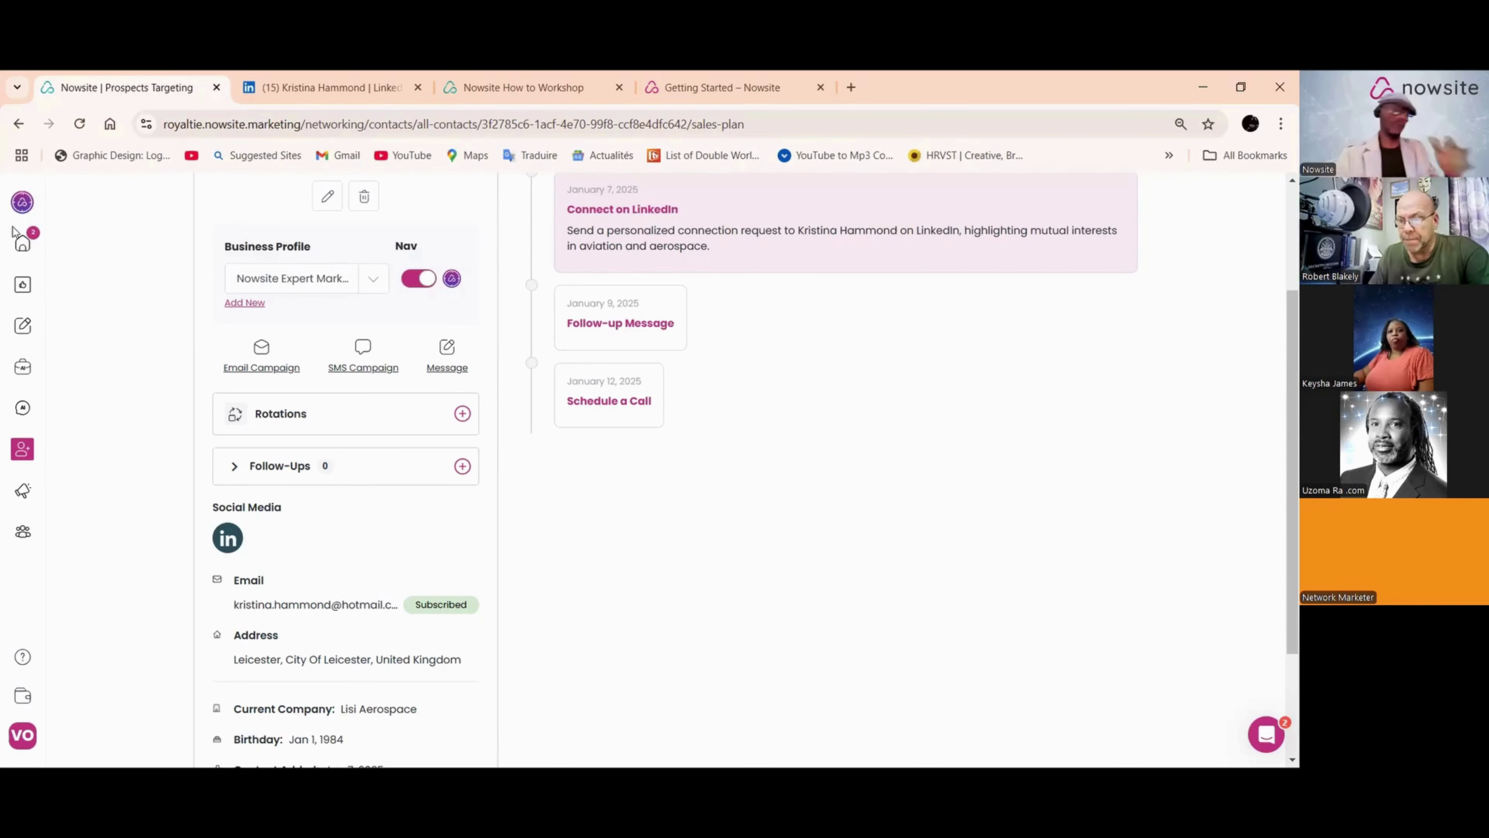
click(23, 204)
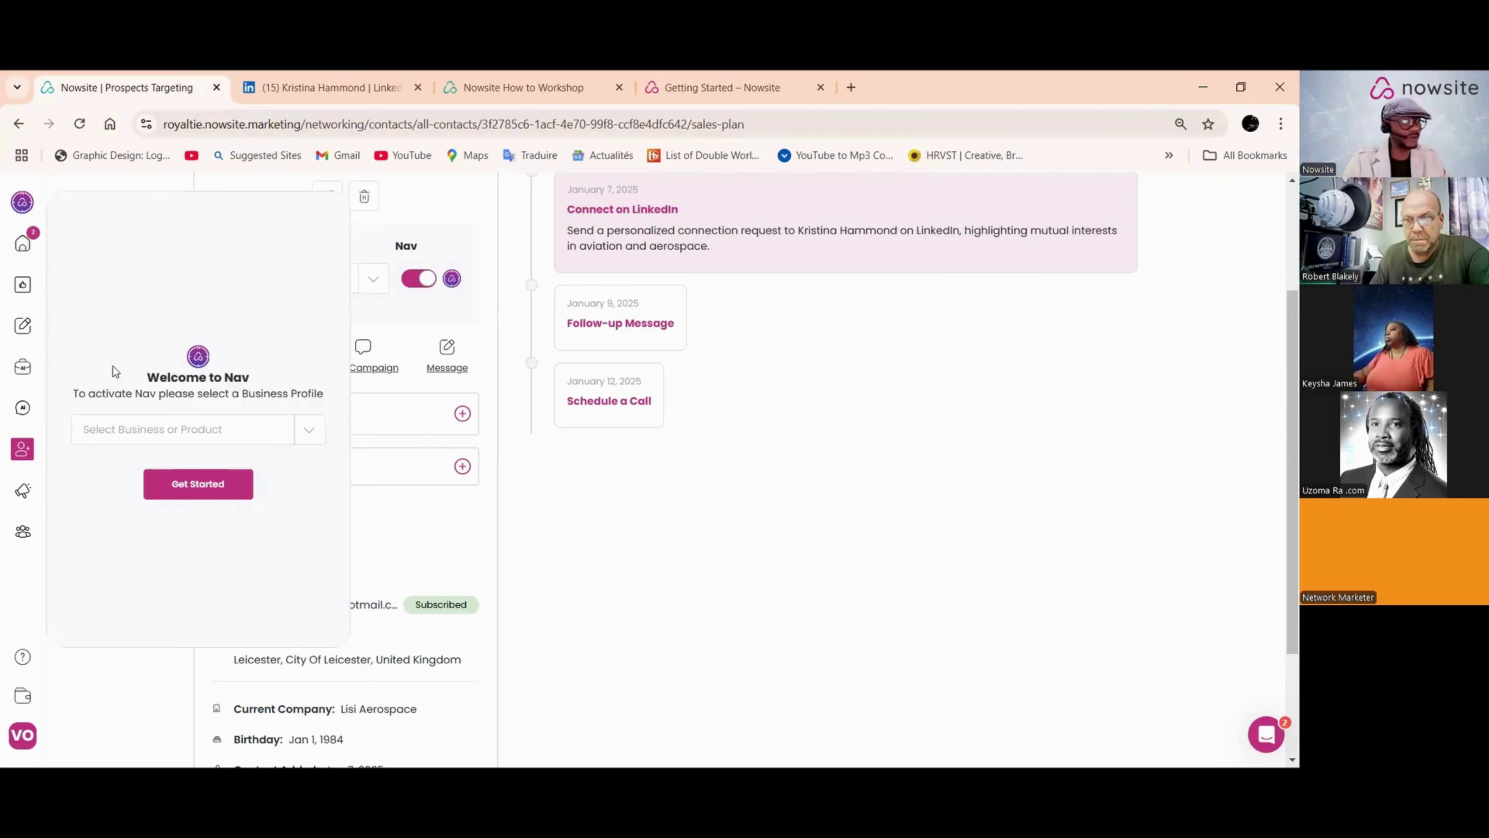
click(21, 249)
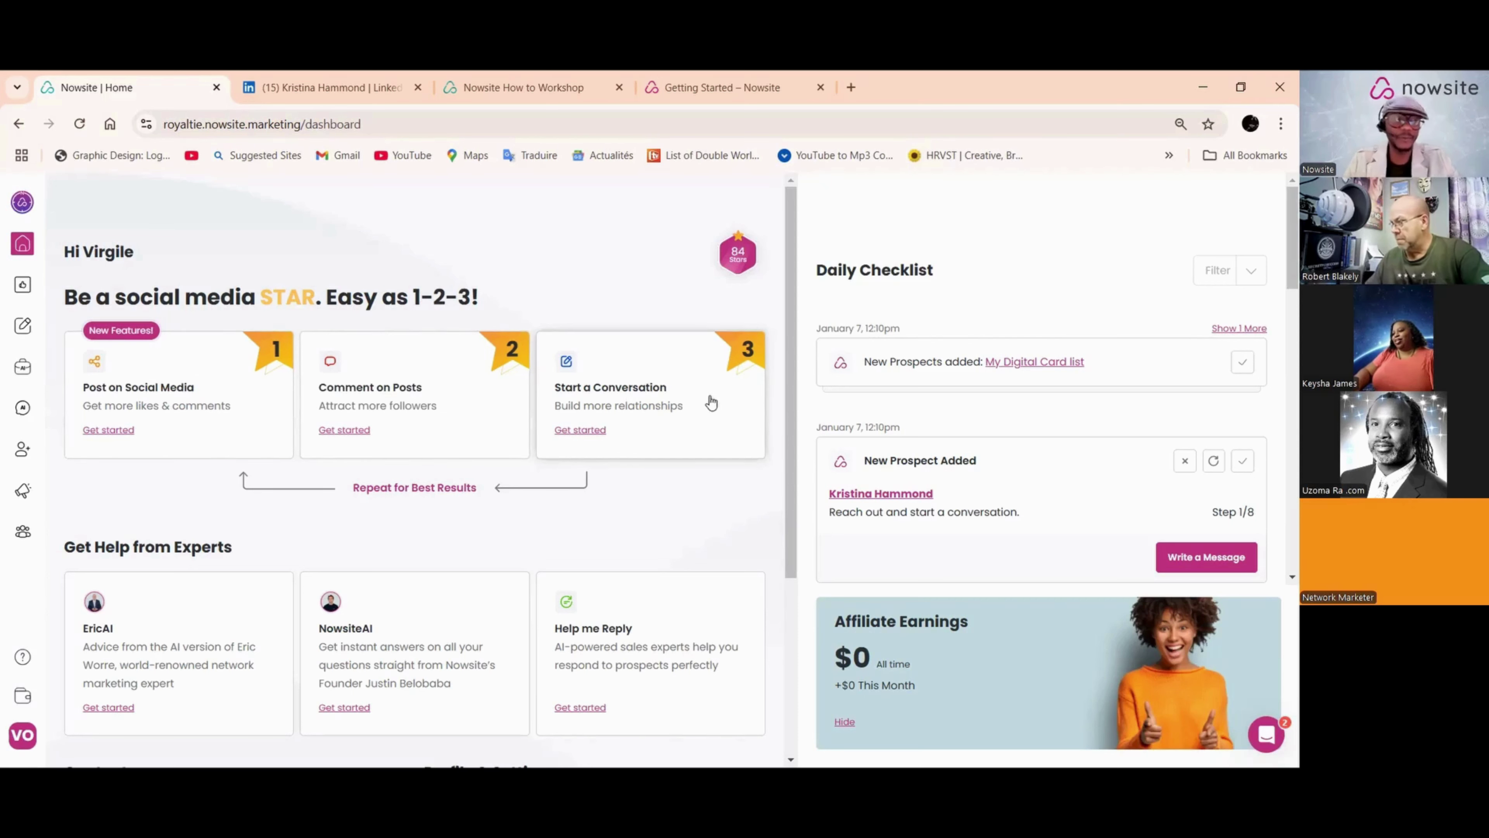
click(160, 412)
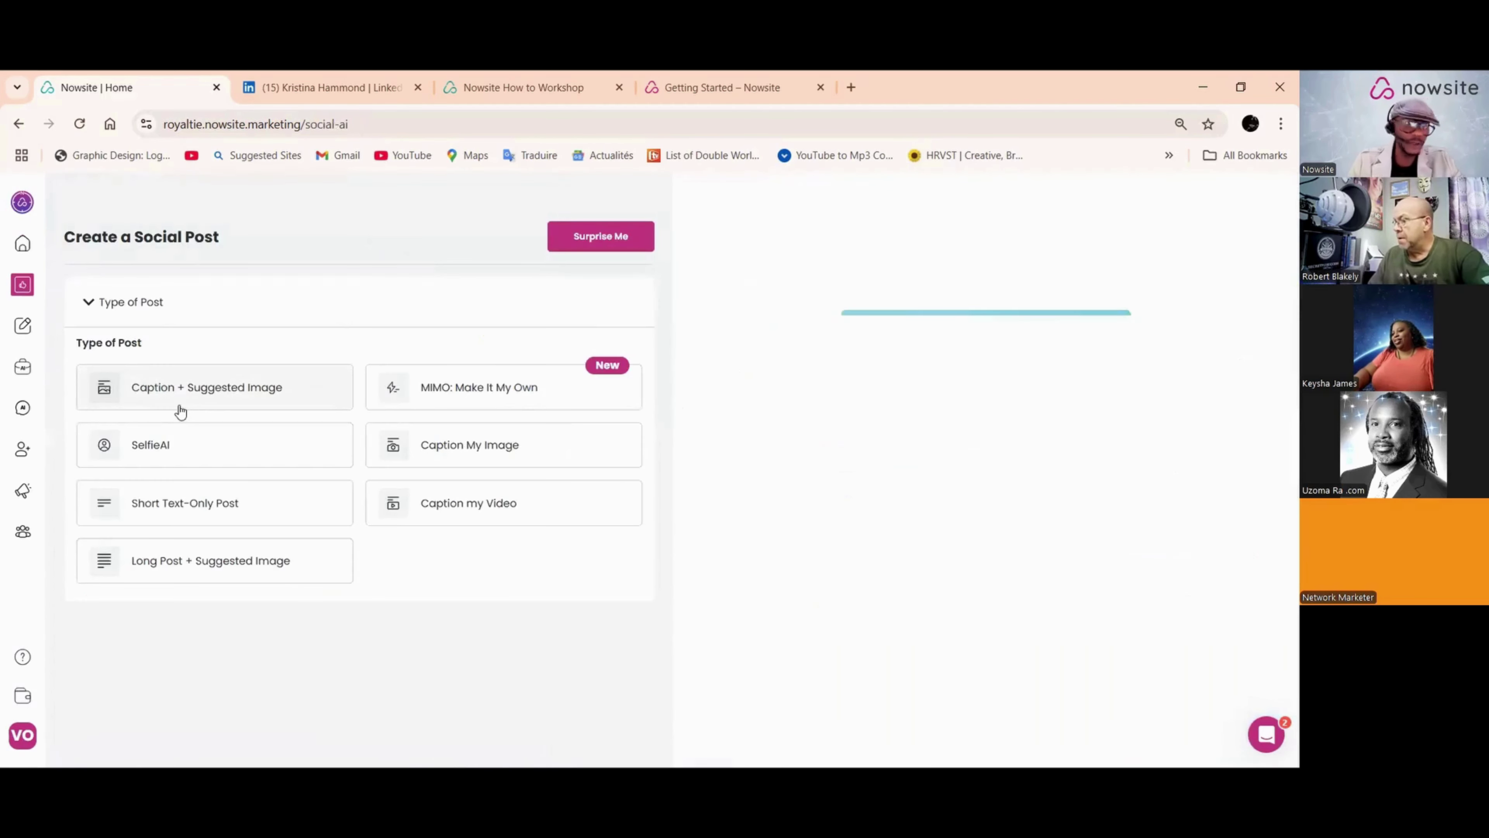
click(215, 401)
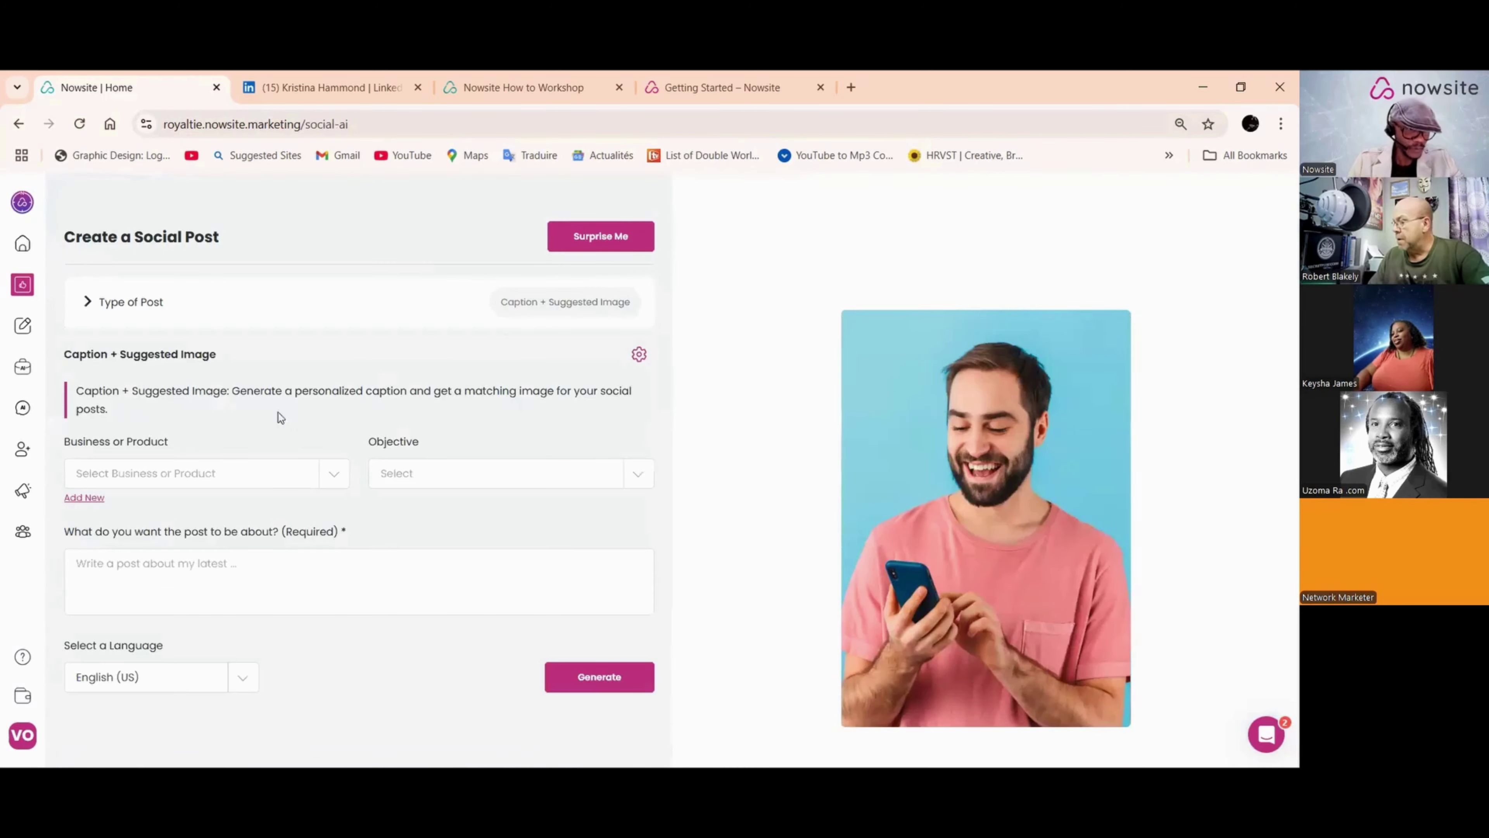
click(269, 473)
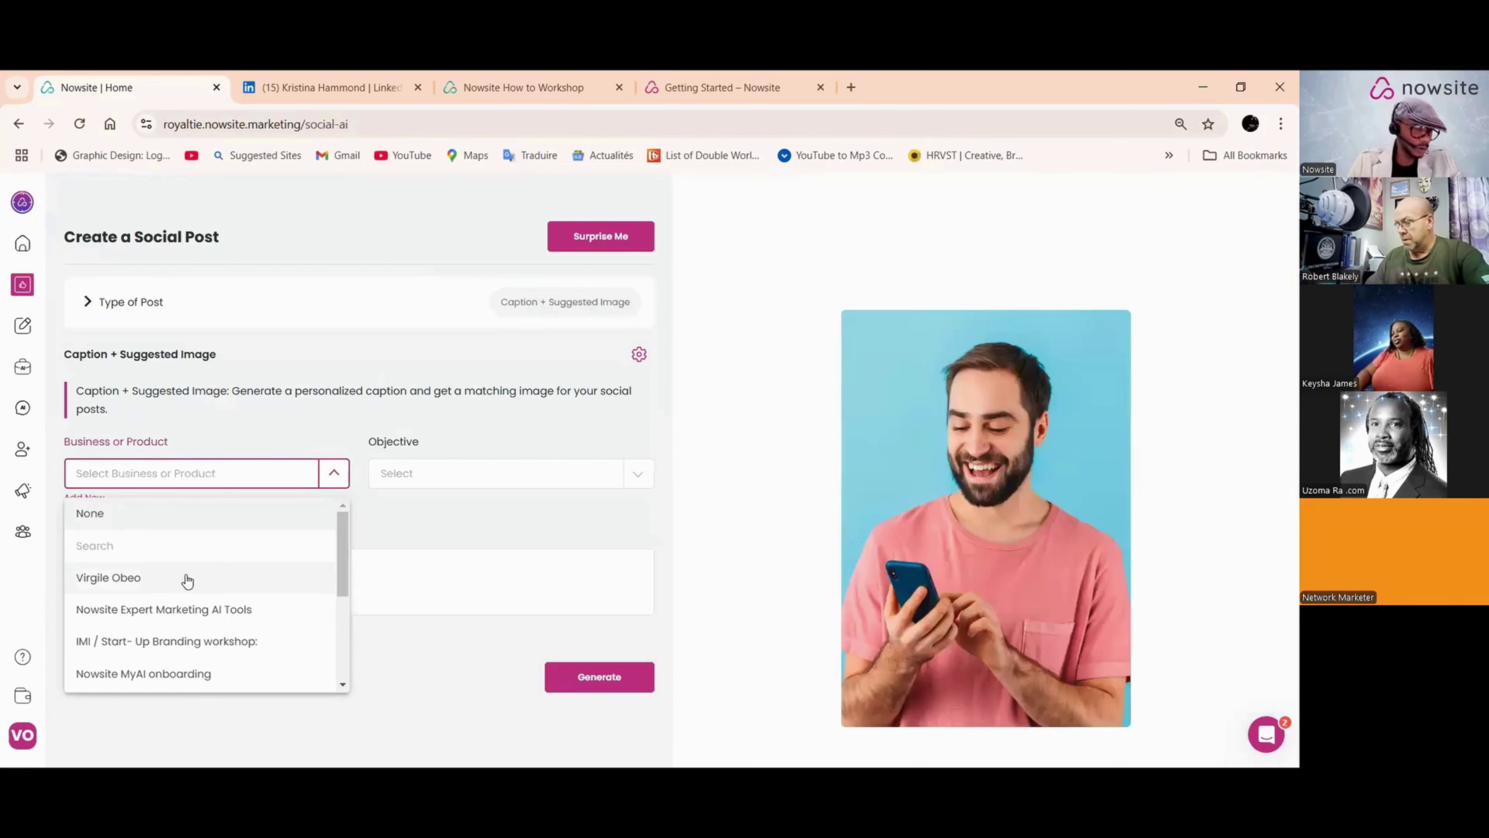
click(182, 611)
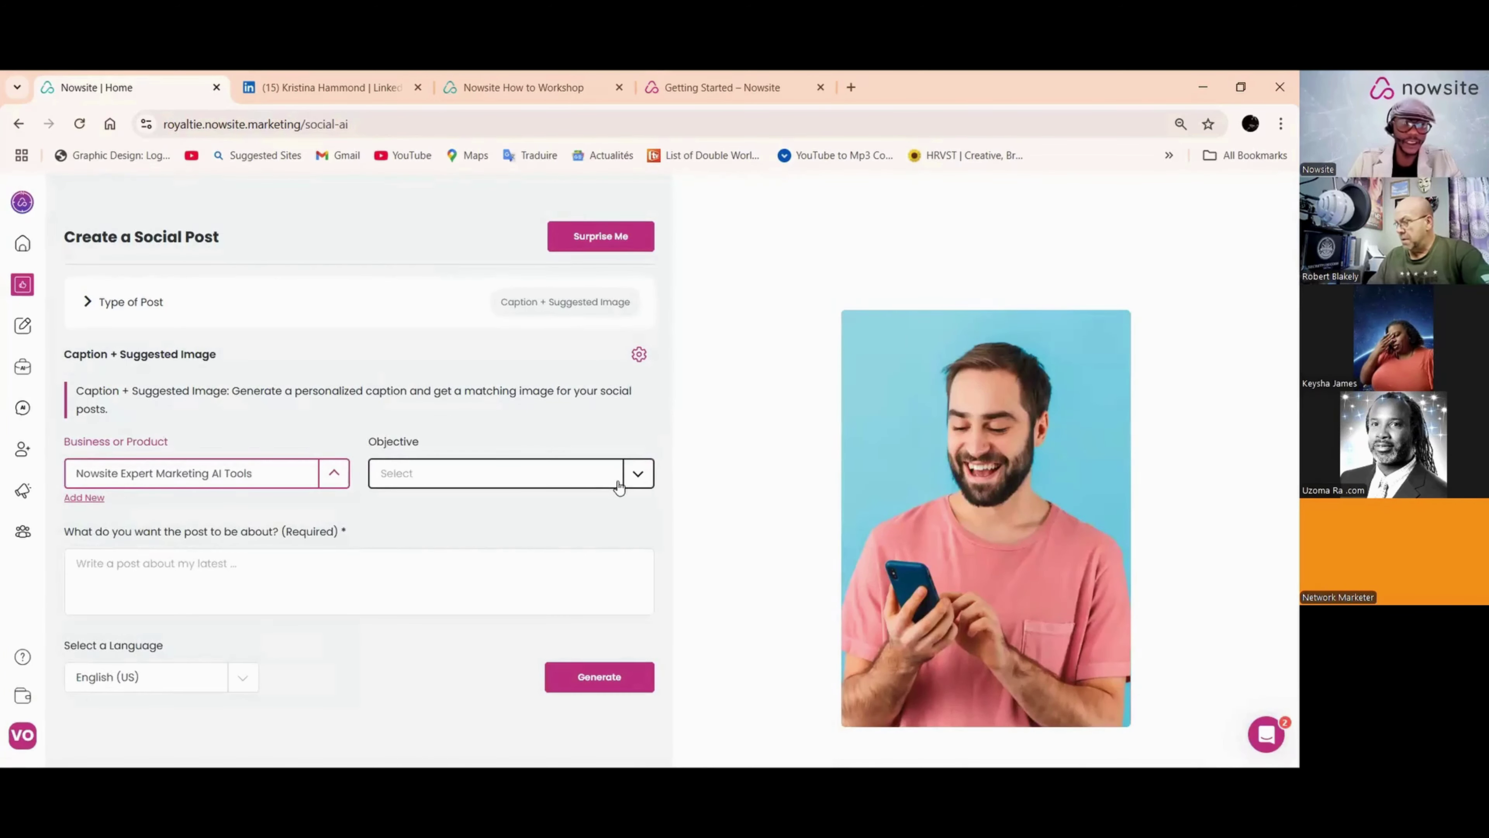
click(636, 476)
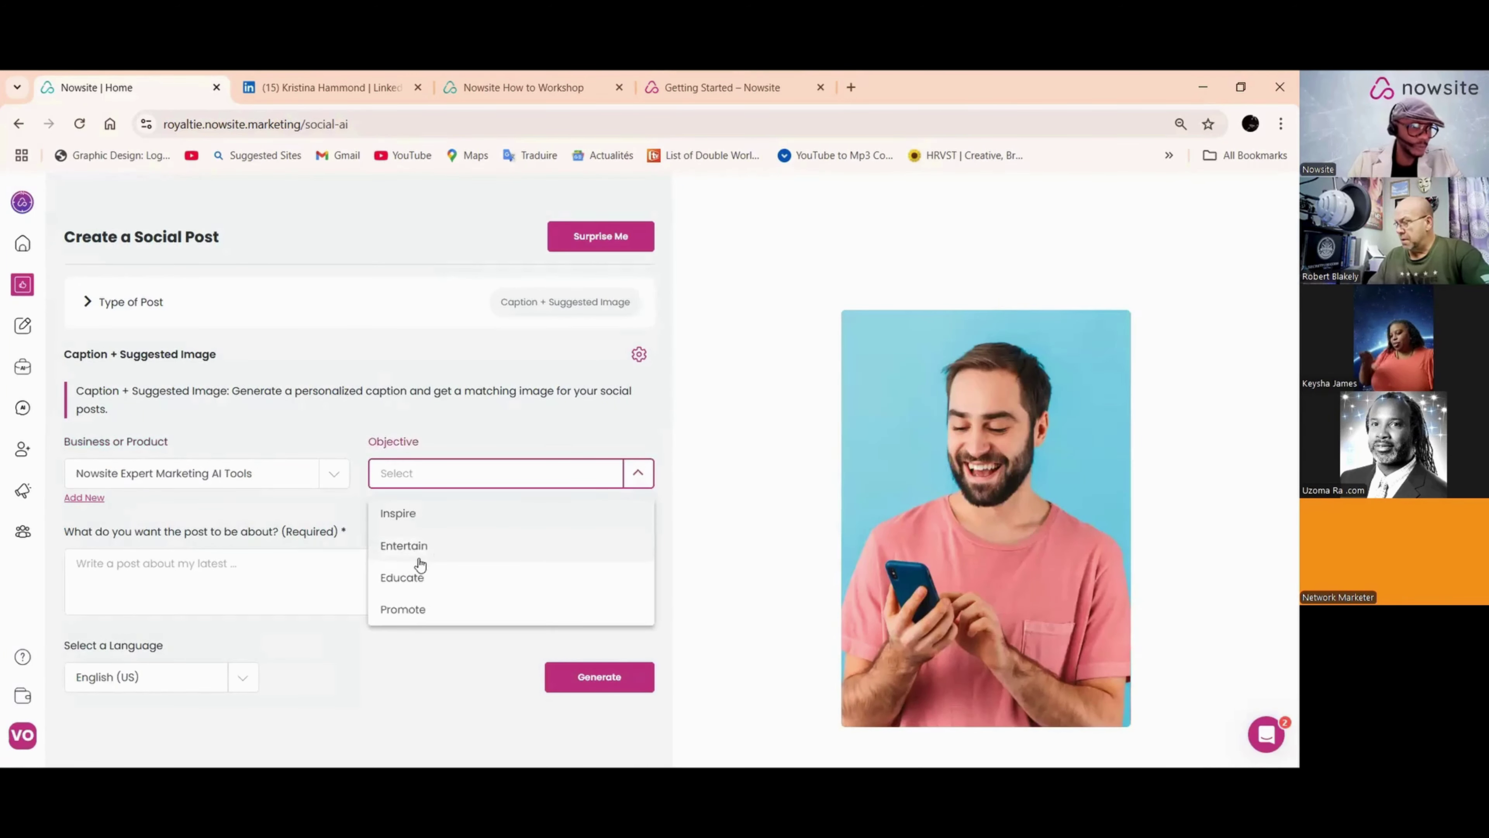
click(413, 514)
click(228, 564)
text(get stert)
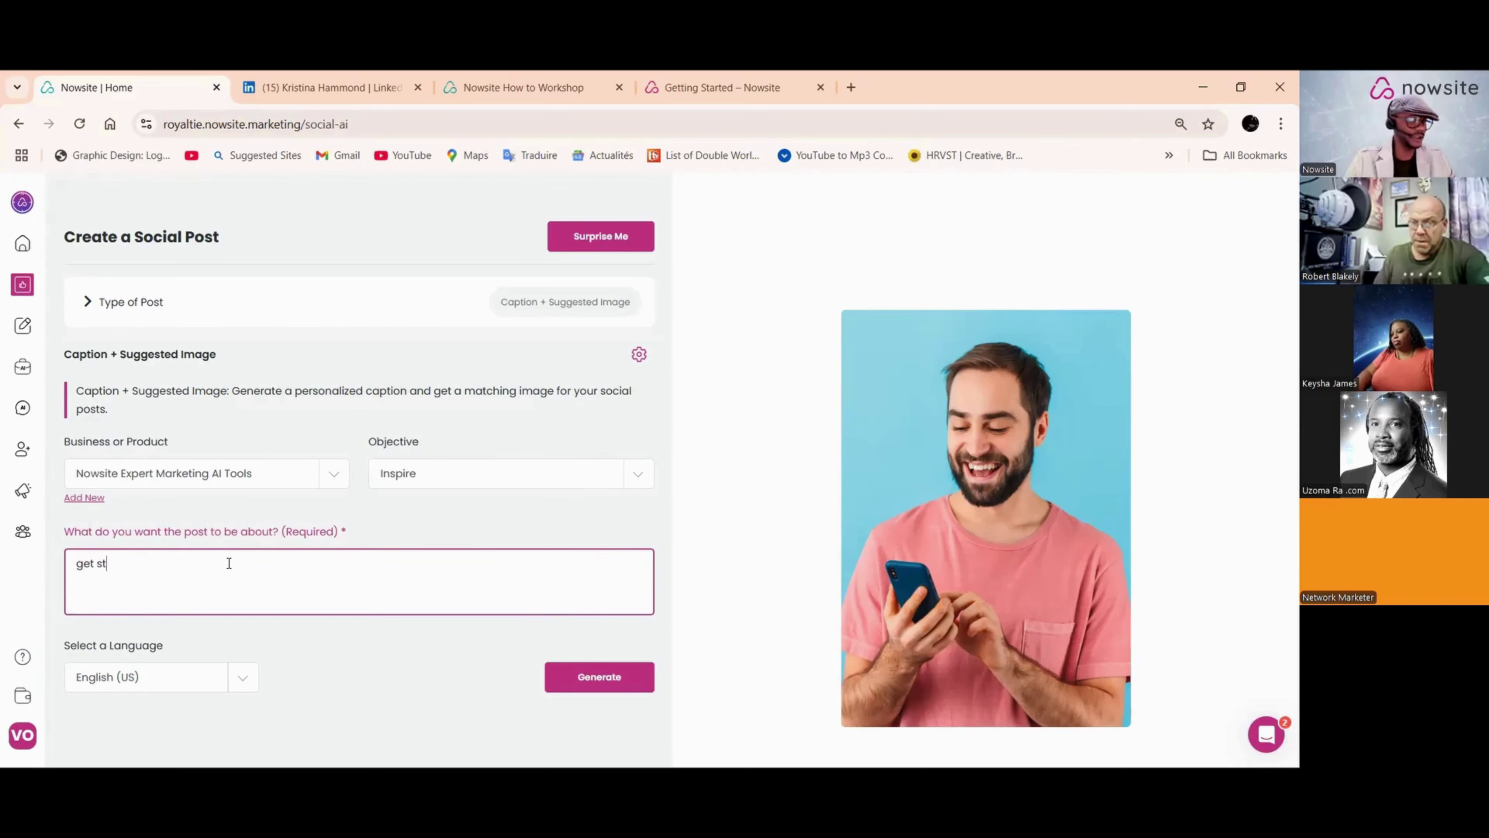
Step: Copy the URL of the Nowsite How to Workshop site from the marketing websites list
mouse_move(22, 490)
click(130, 541)
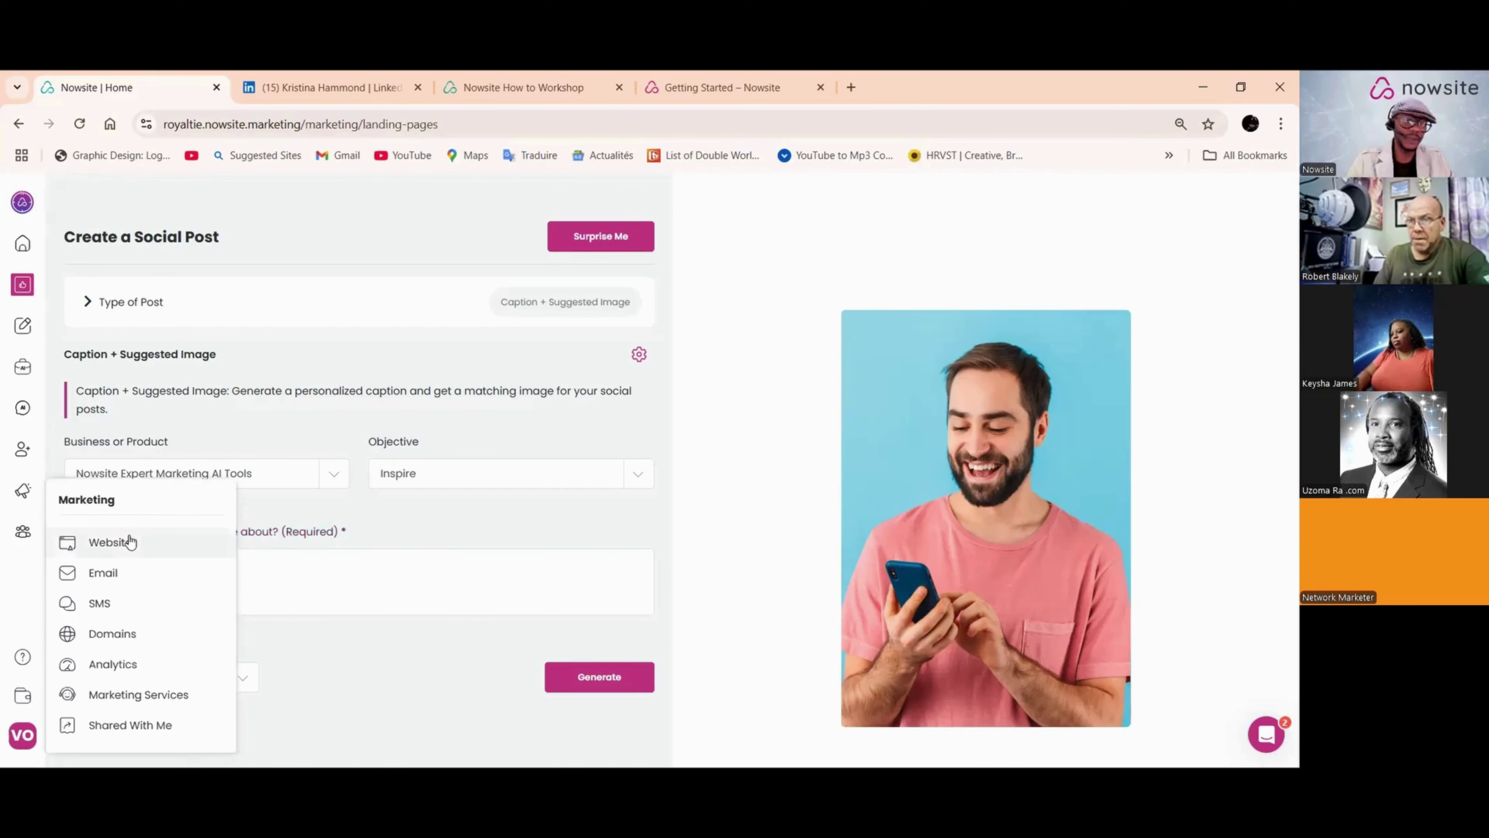
scroll(890, 557, down, 6)
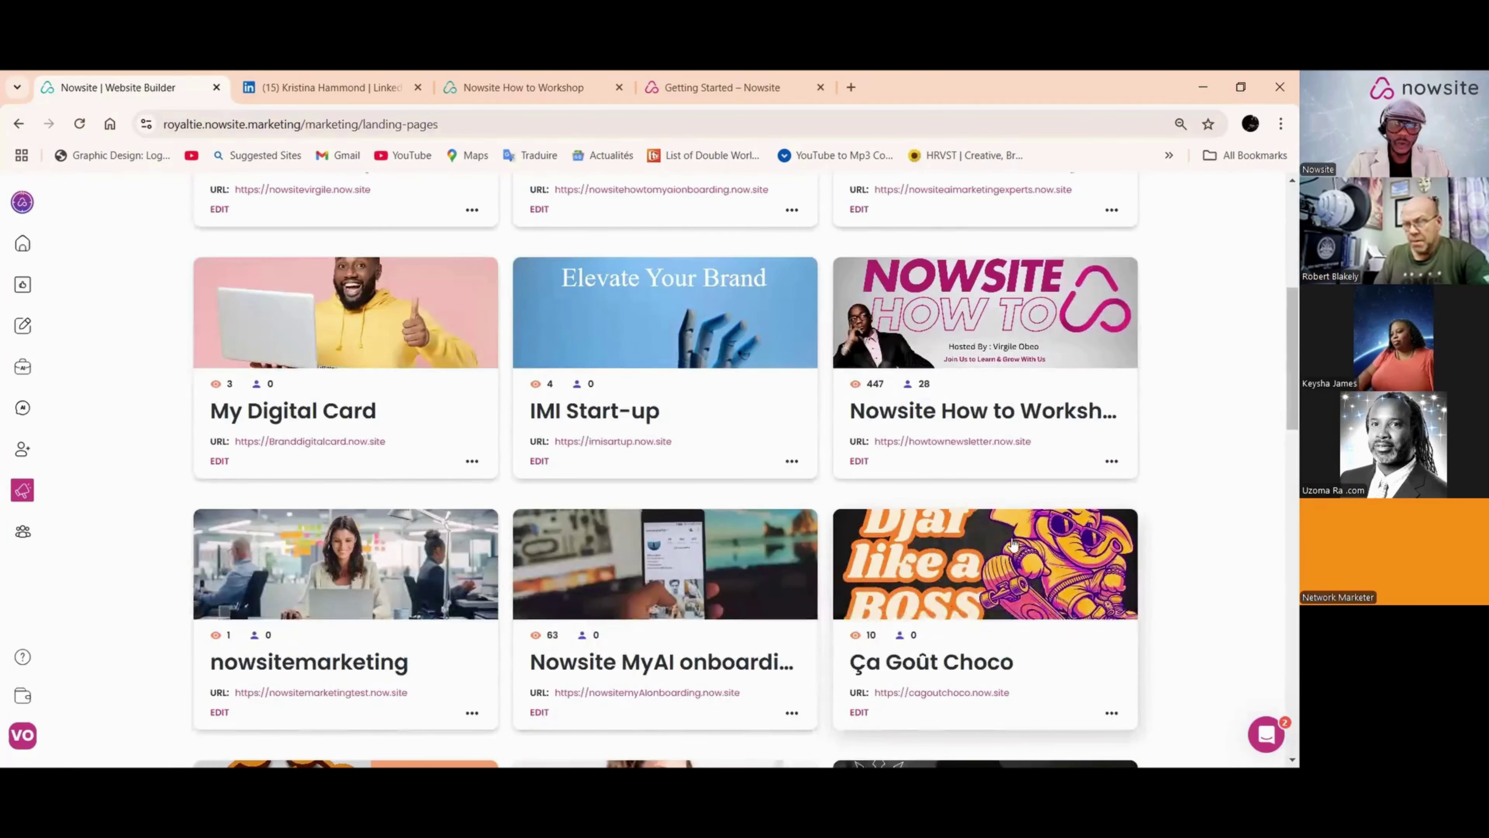
drag(1034, 441, 873, 451)
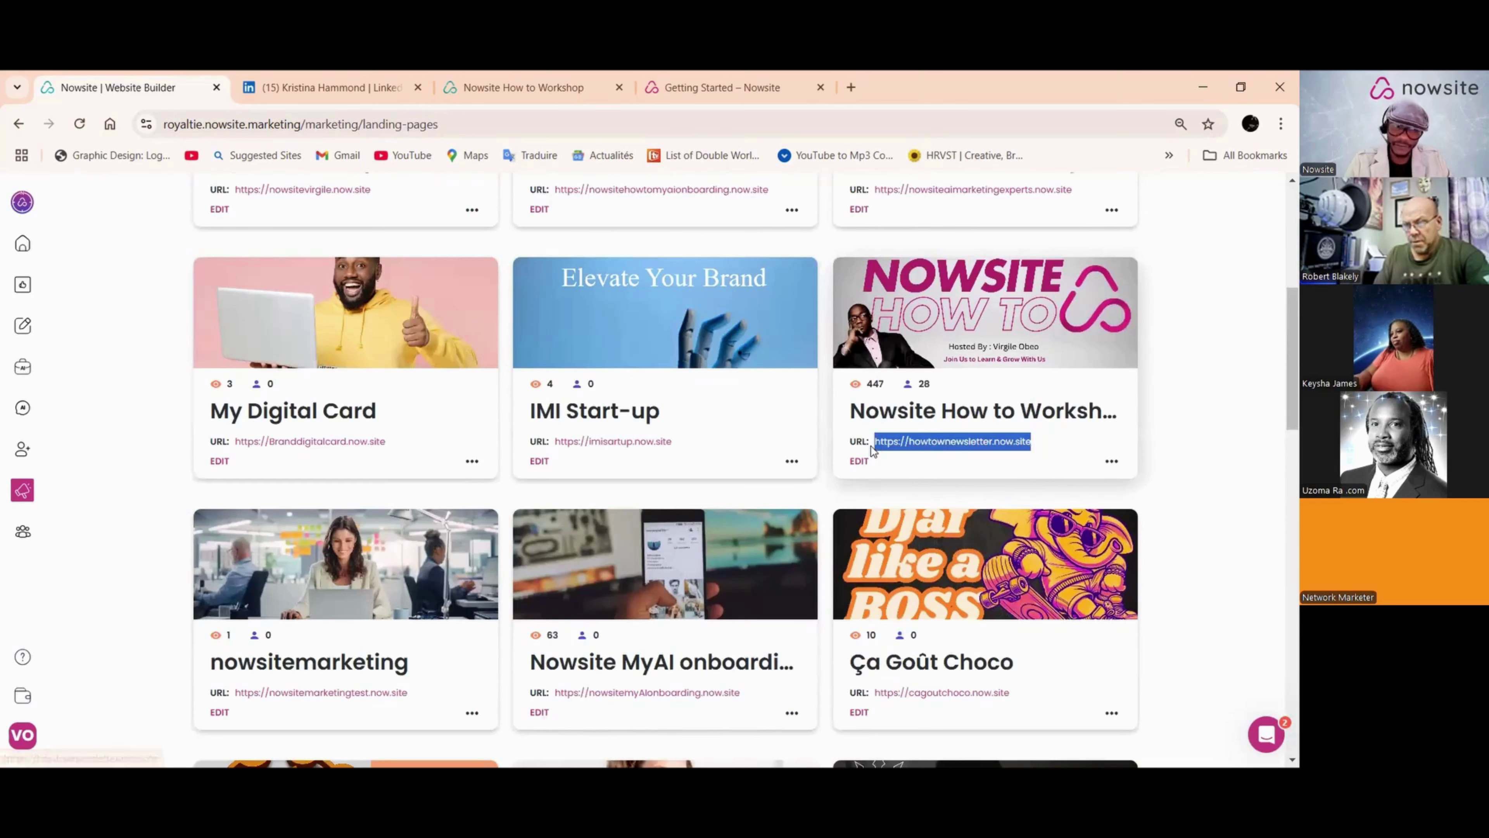
right_click(945, 448)
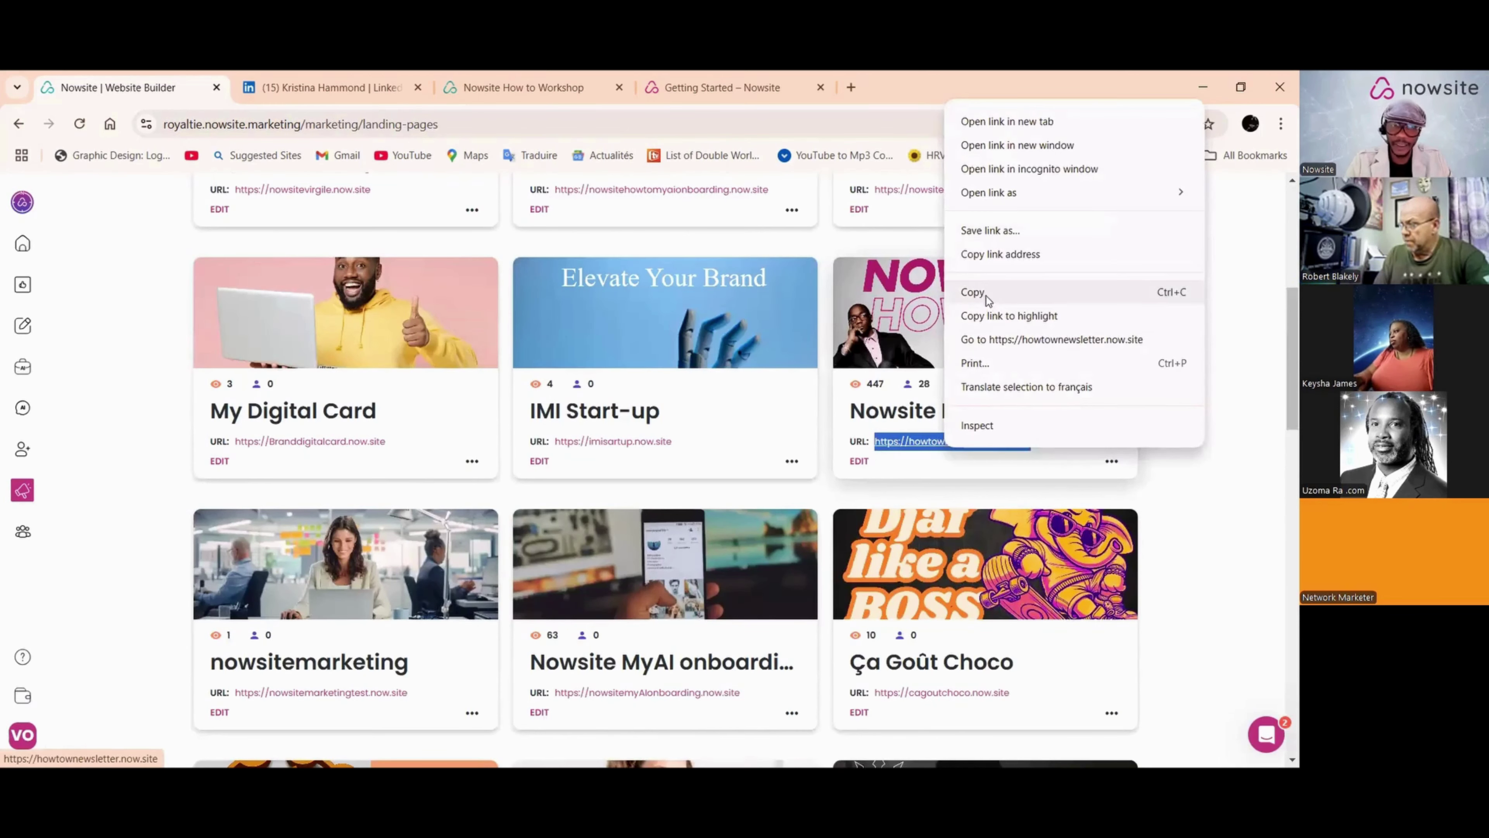
click(985, 297)
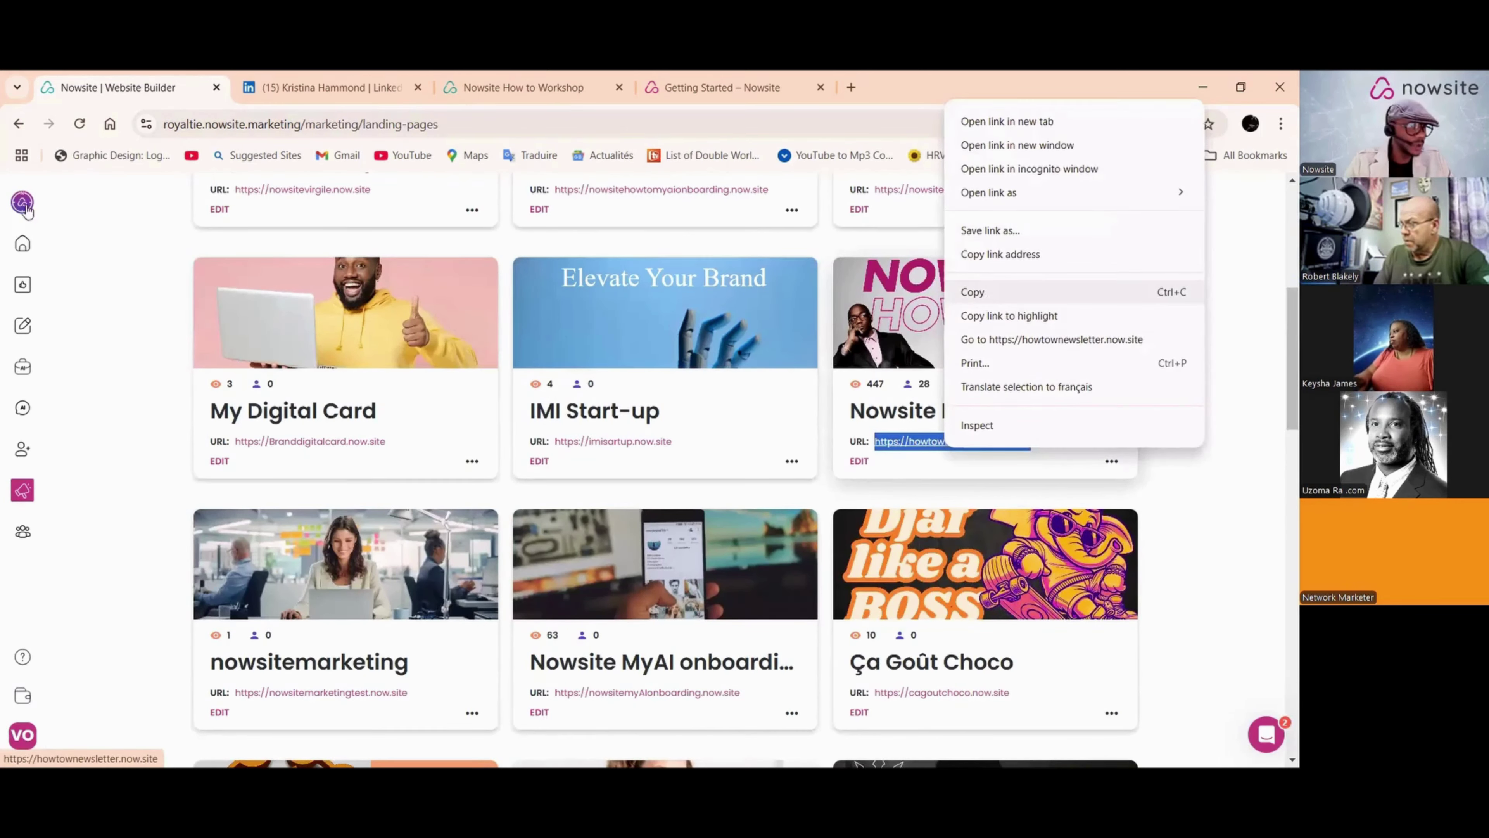
Step: Start a Caption + Suggested Image social post for Nowsite Expert Marketing AI Tools with Inspire as its objective
click(22, 245)
click(169, 384)
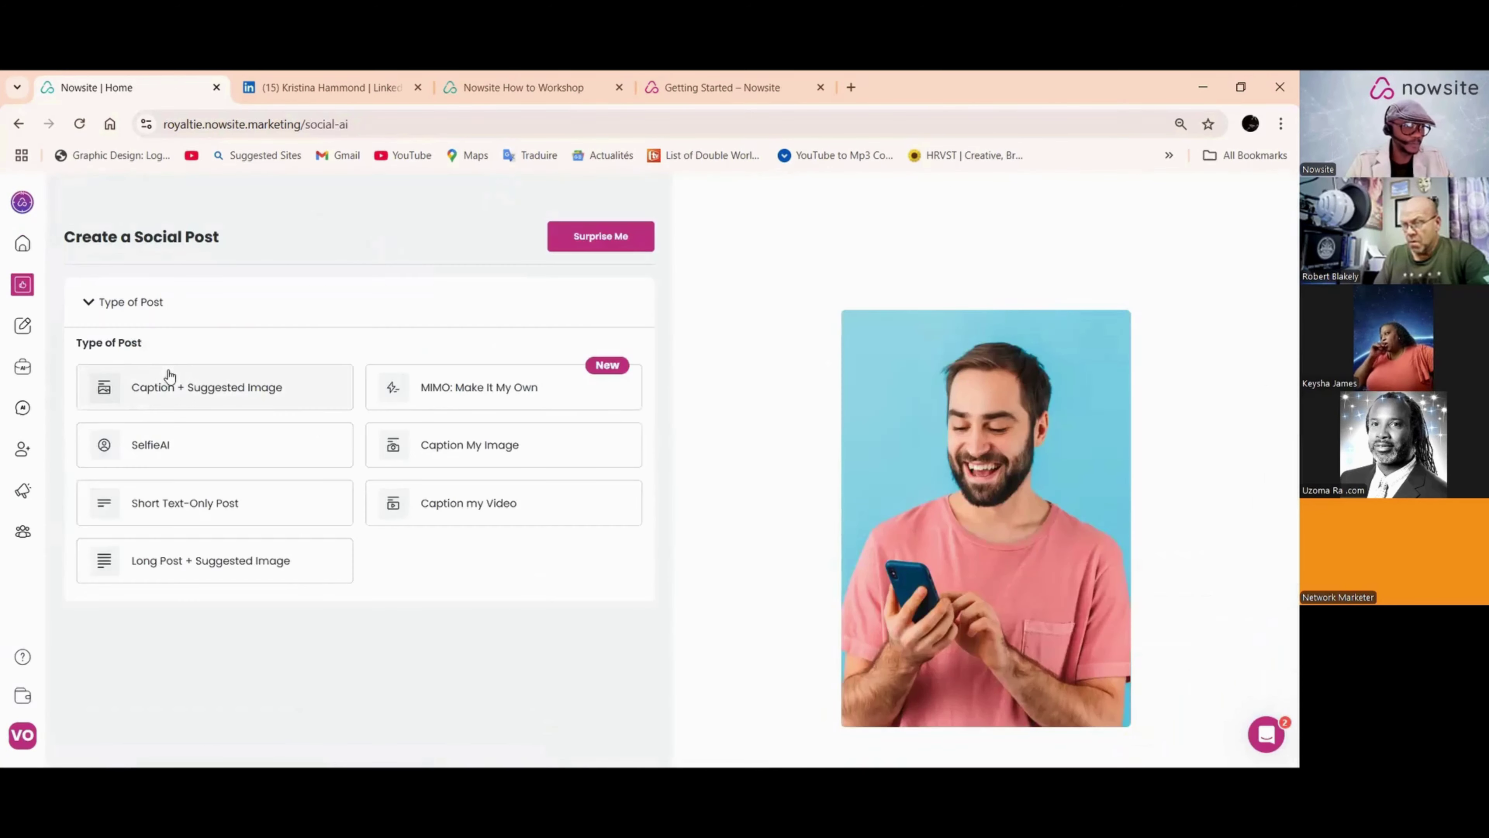
click(240, 388)
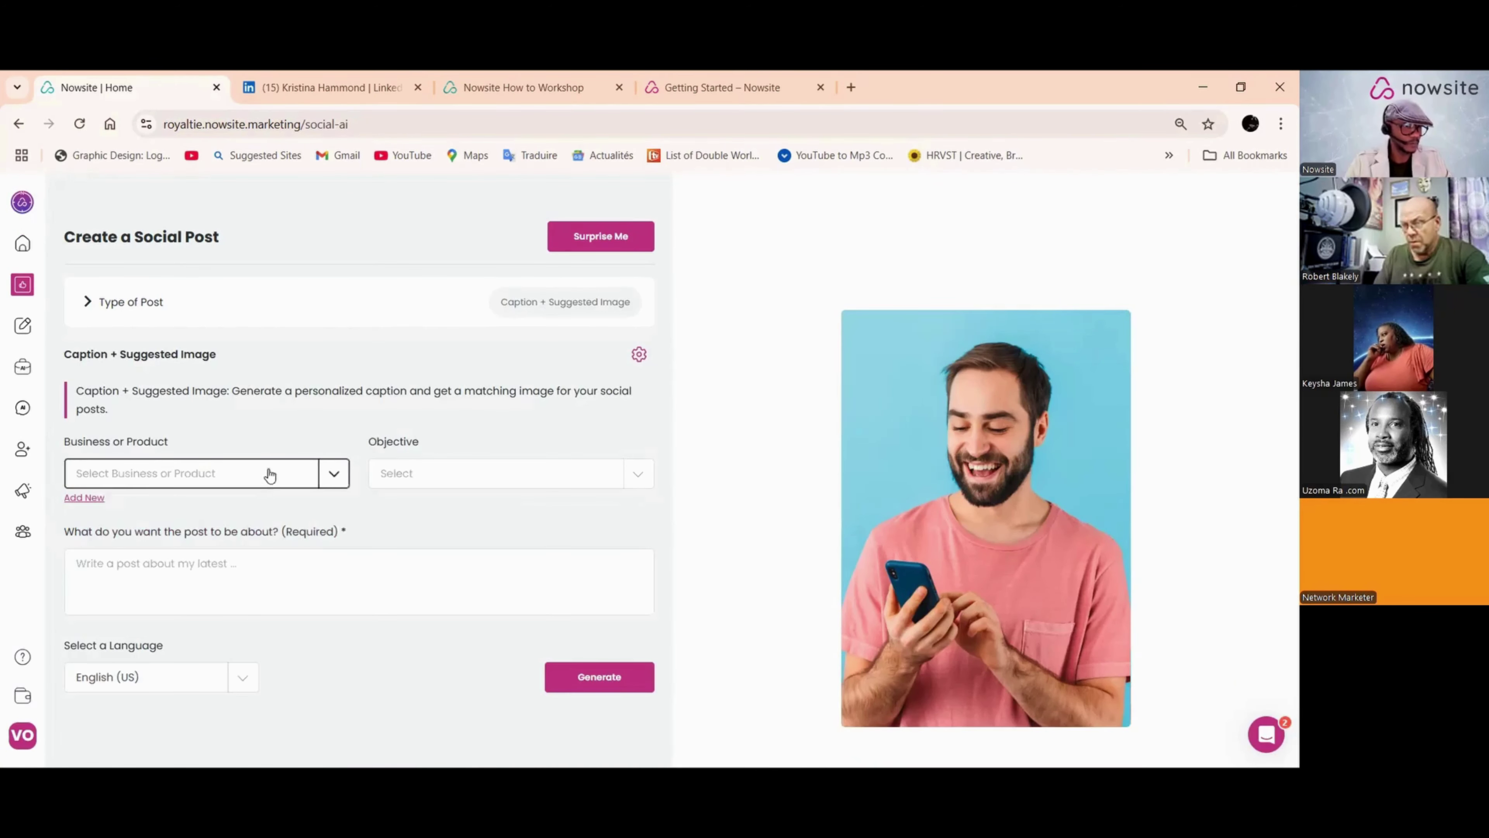
click(333, 476)
click(252, 610)
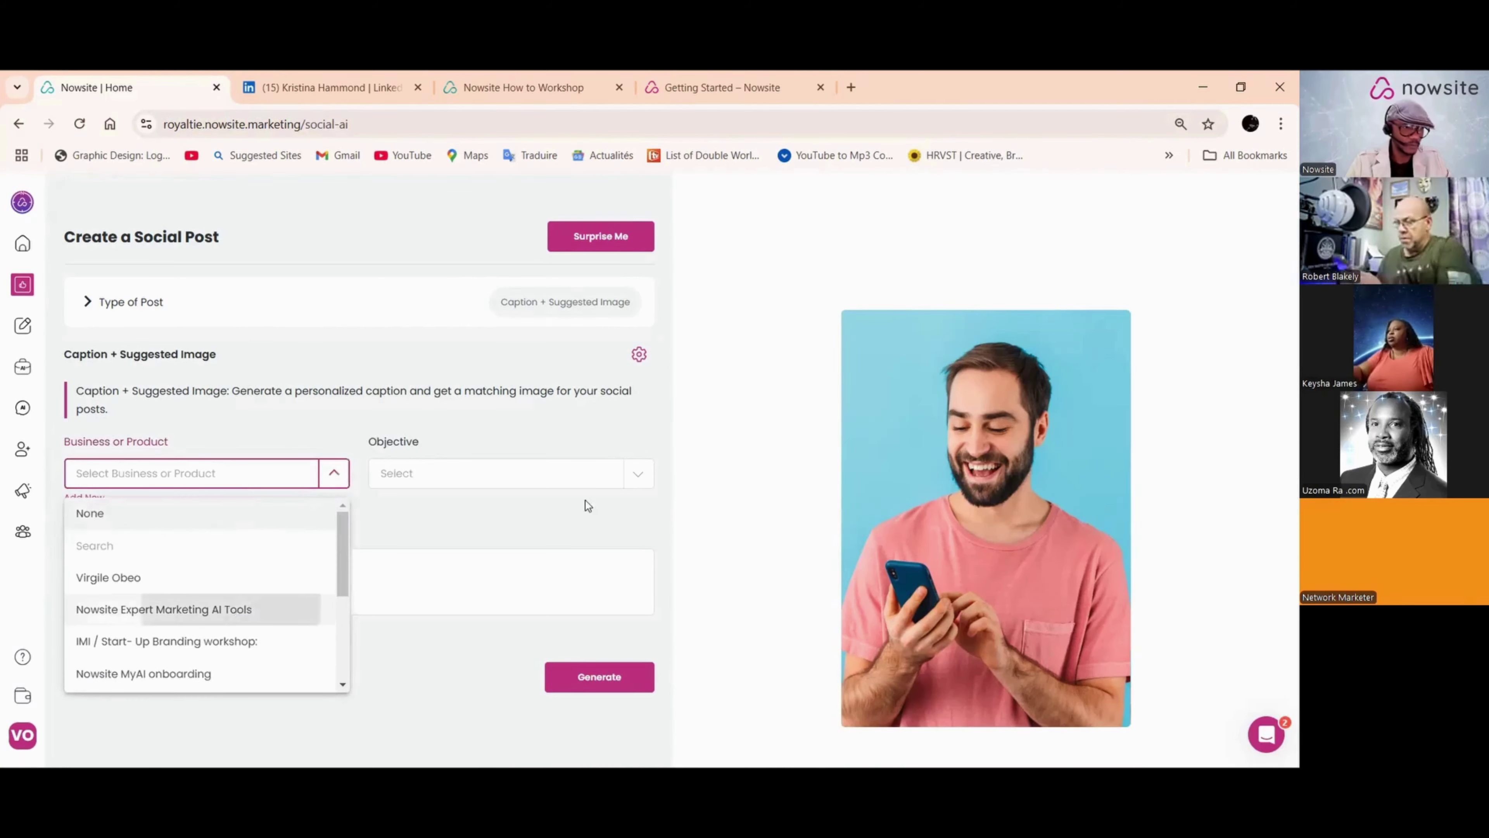
click(638, 485)
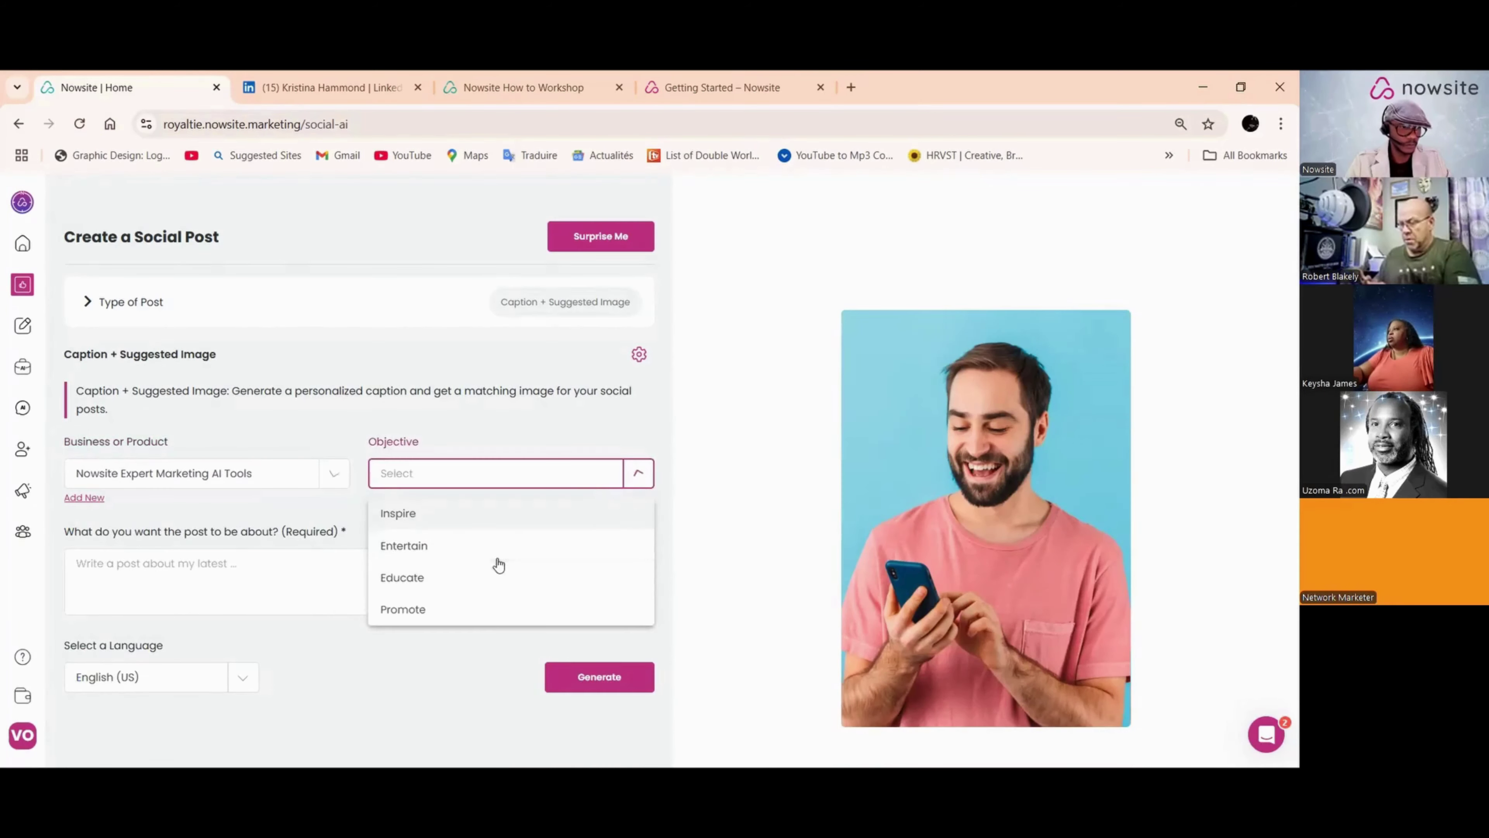
click(414, 516)
Step: Generate the post about "discover more" and proceed with its Facebook version to Facebook for posting
click(201, 566)
text(discover more)
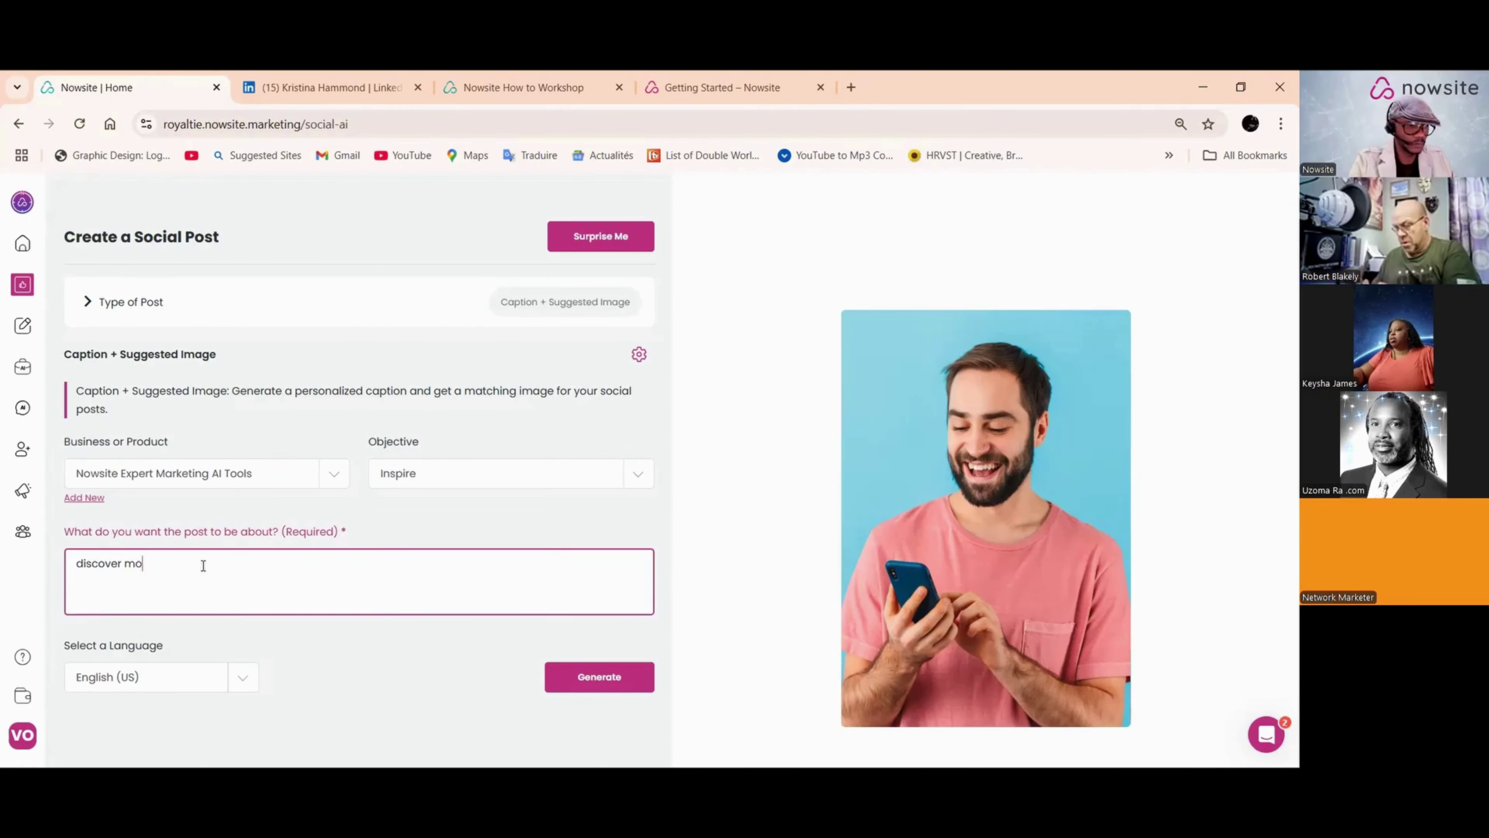
click(602, 674)
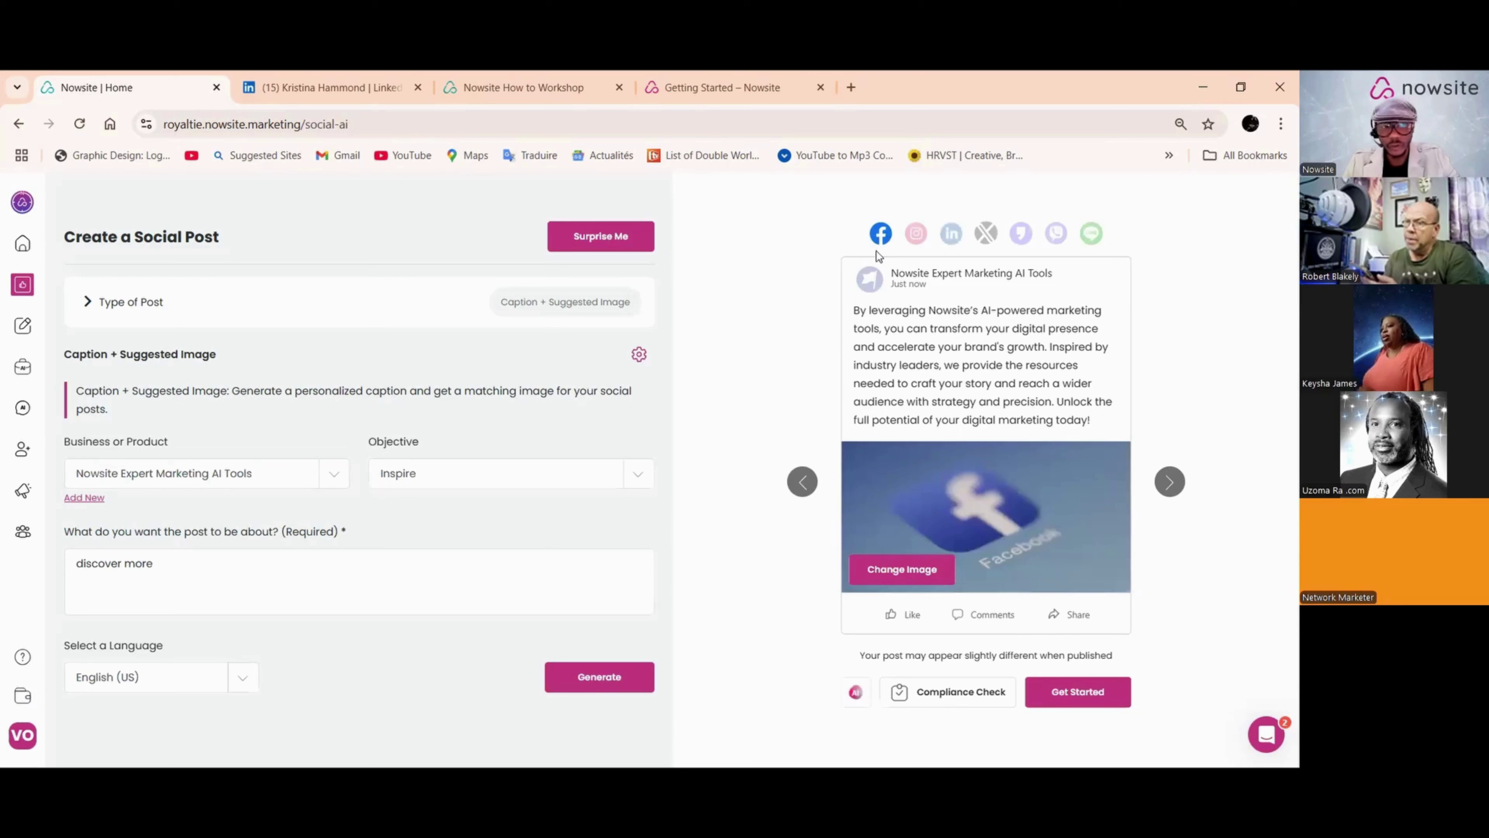
click(1082, 695)
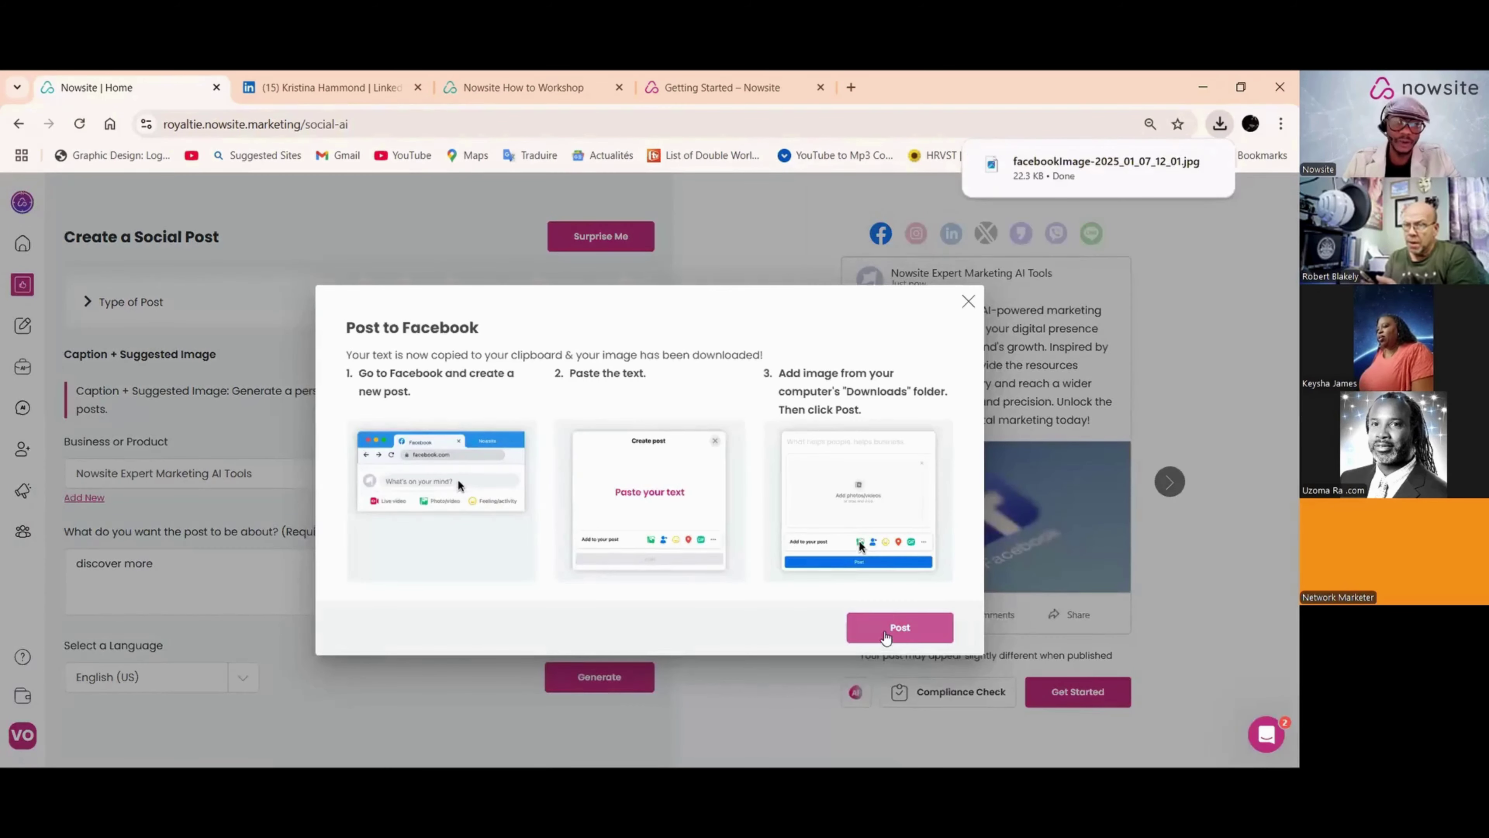
click(886, 635)
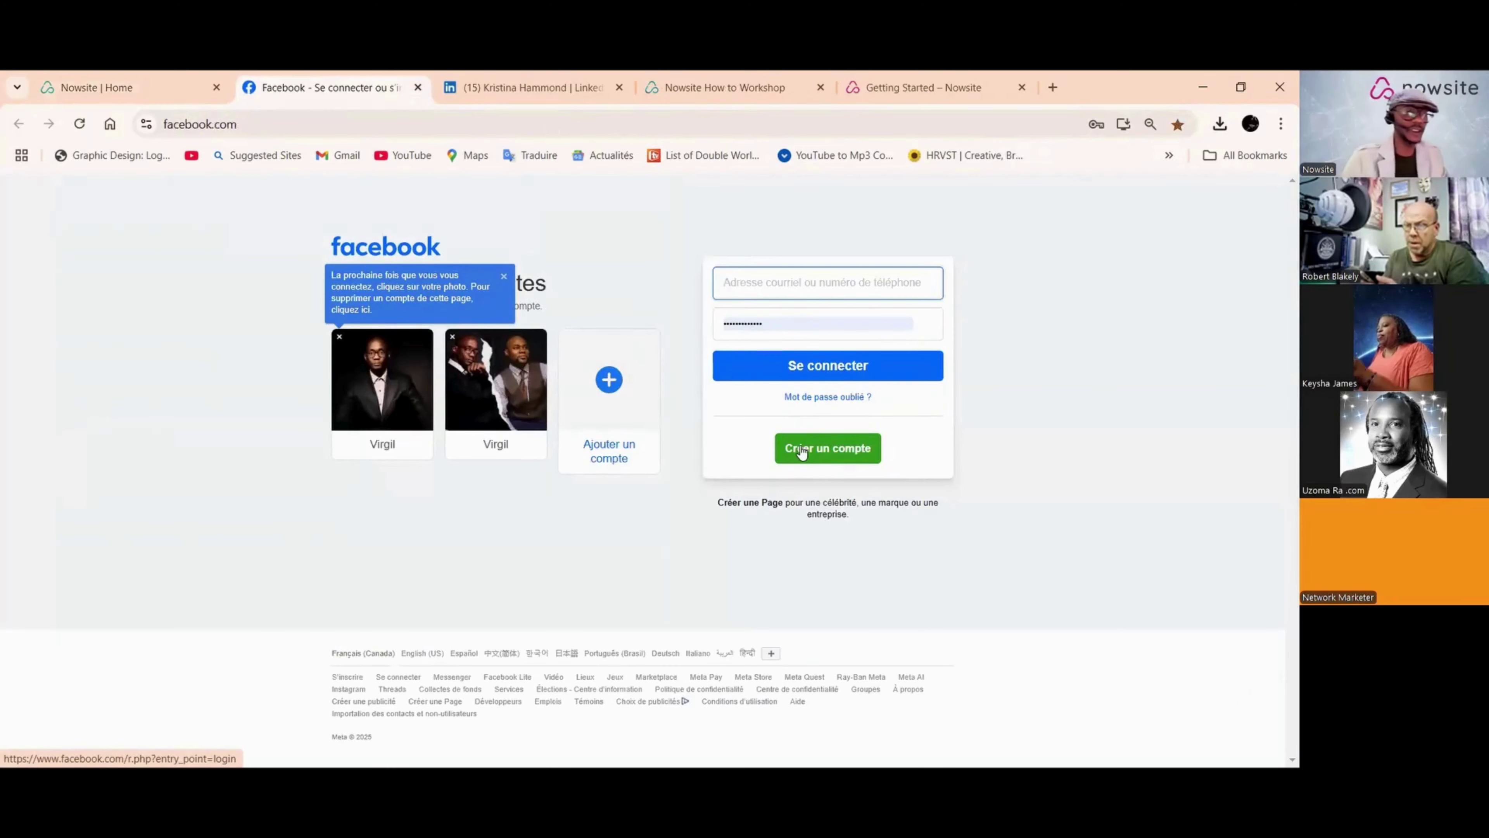
Step: Sign in to Facebook with the saved account and submit the verification characters from the security check
click(373, 423)
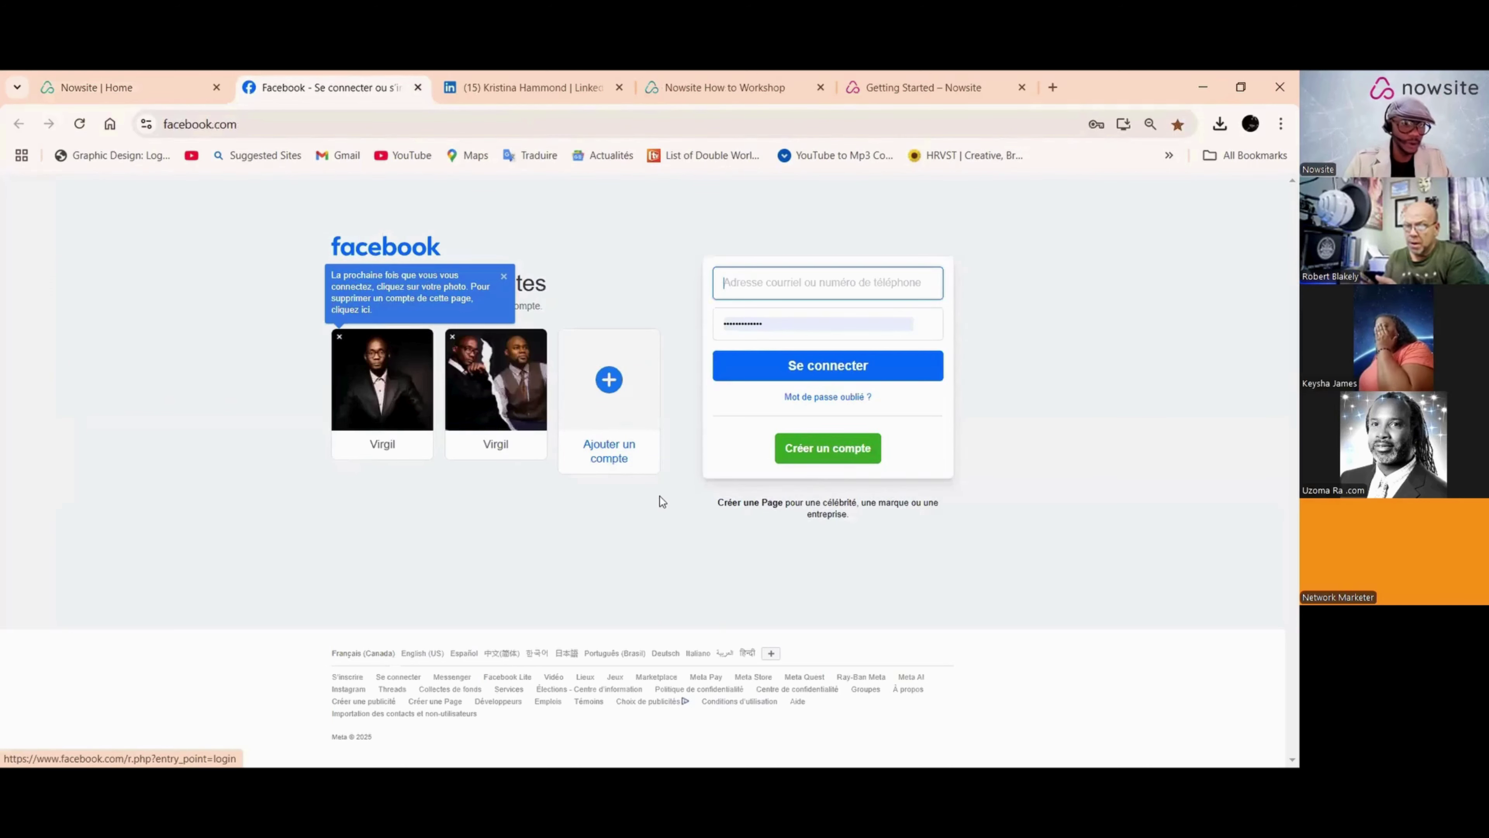
click(645, 516)
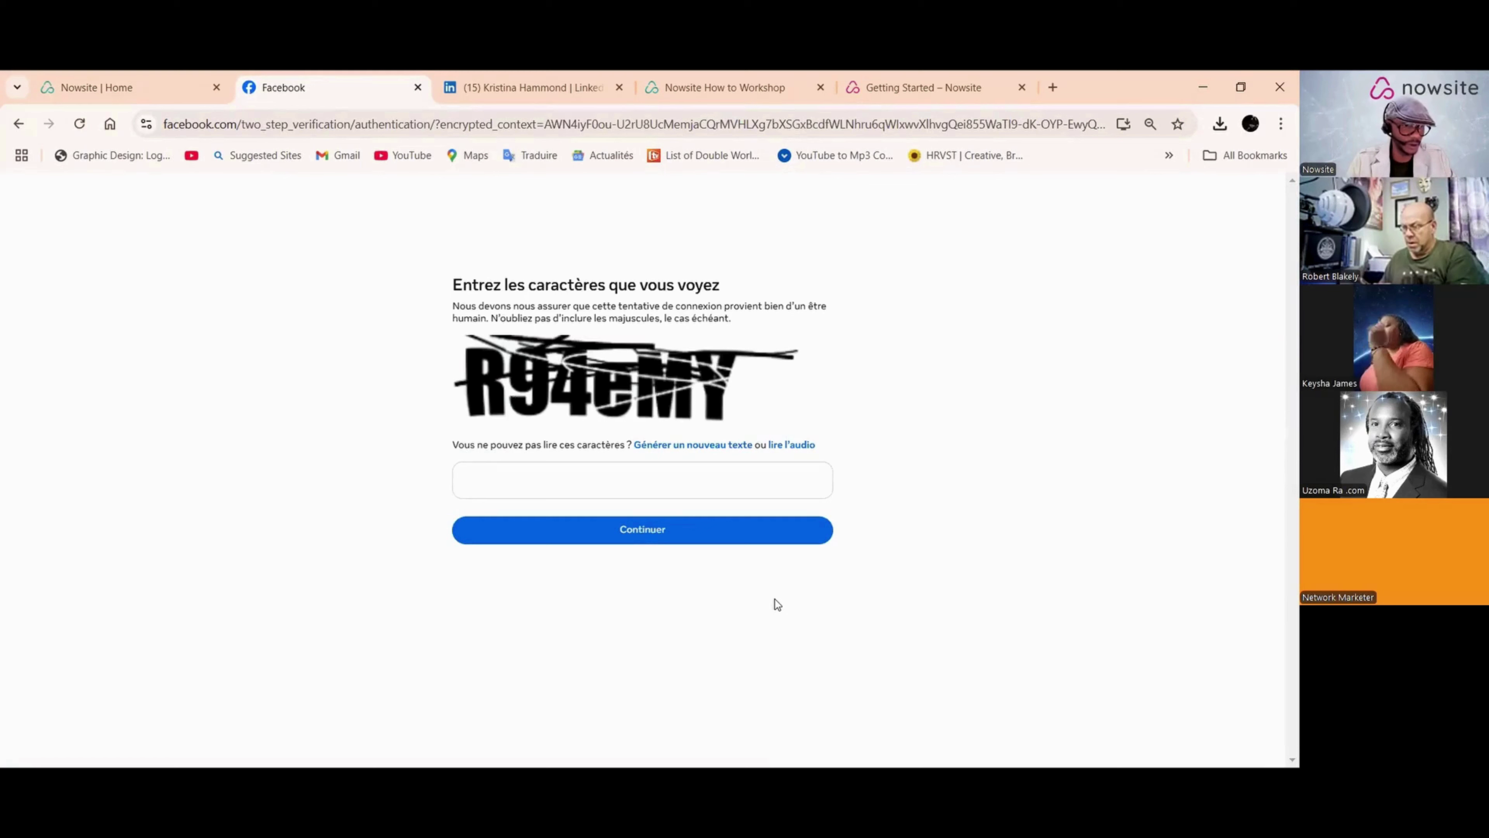
click(554, 486)
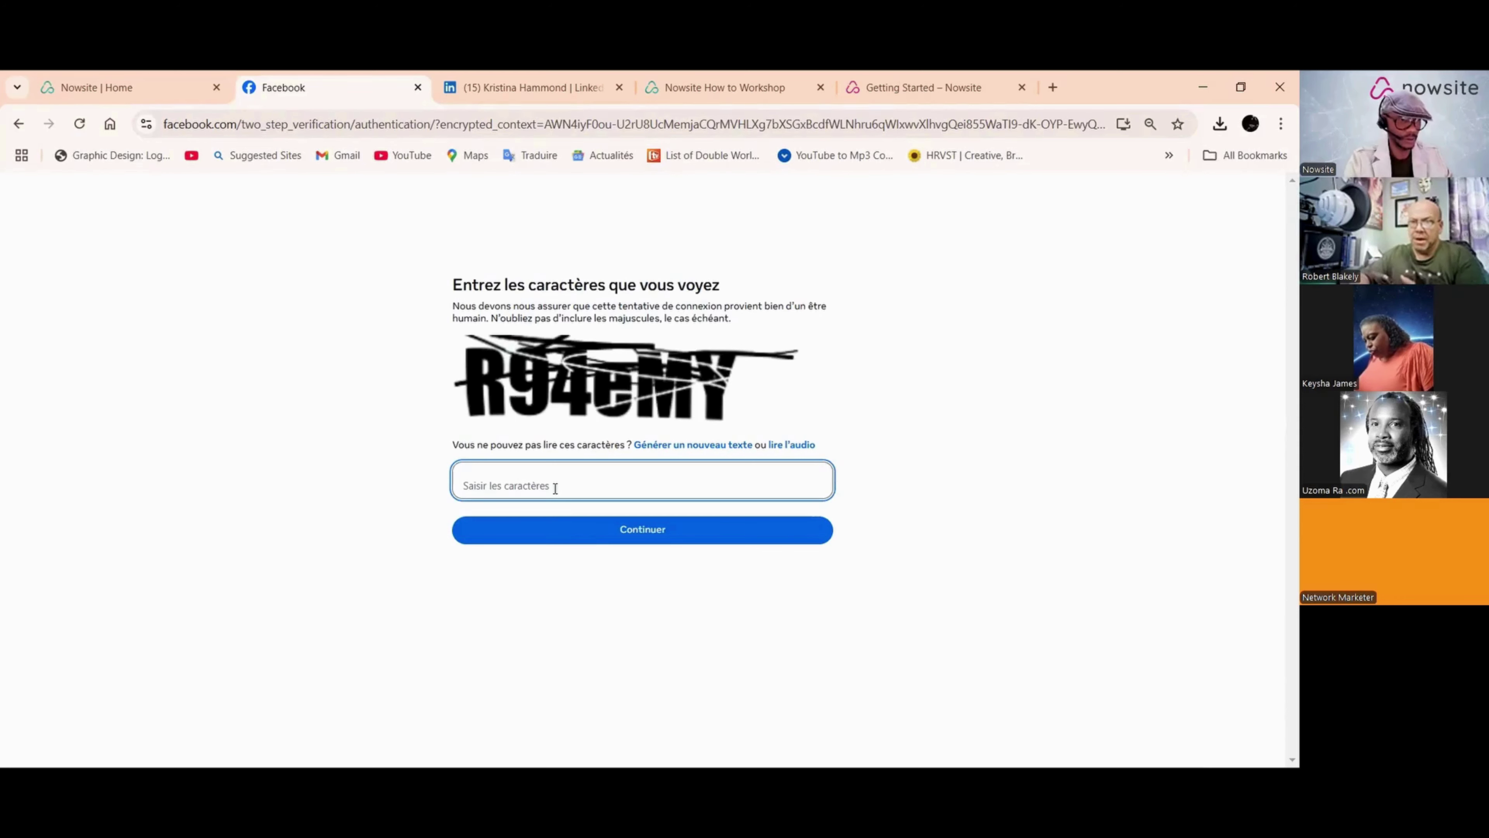
text(r)
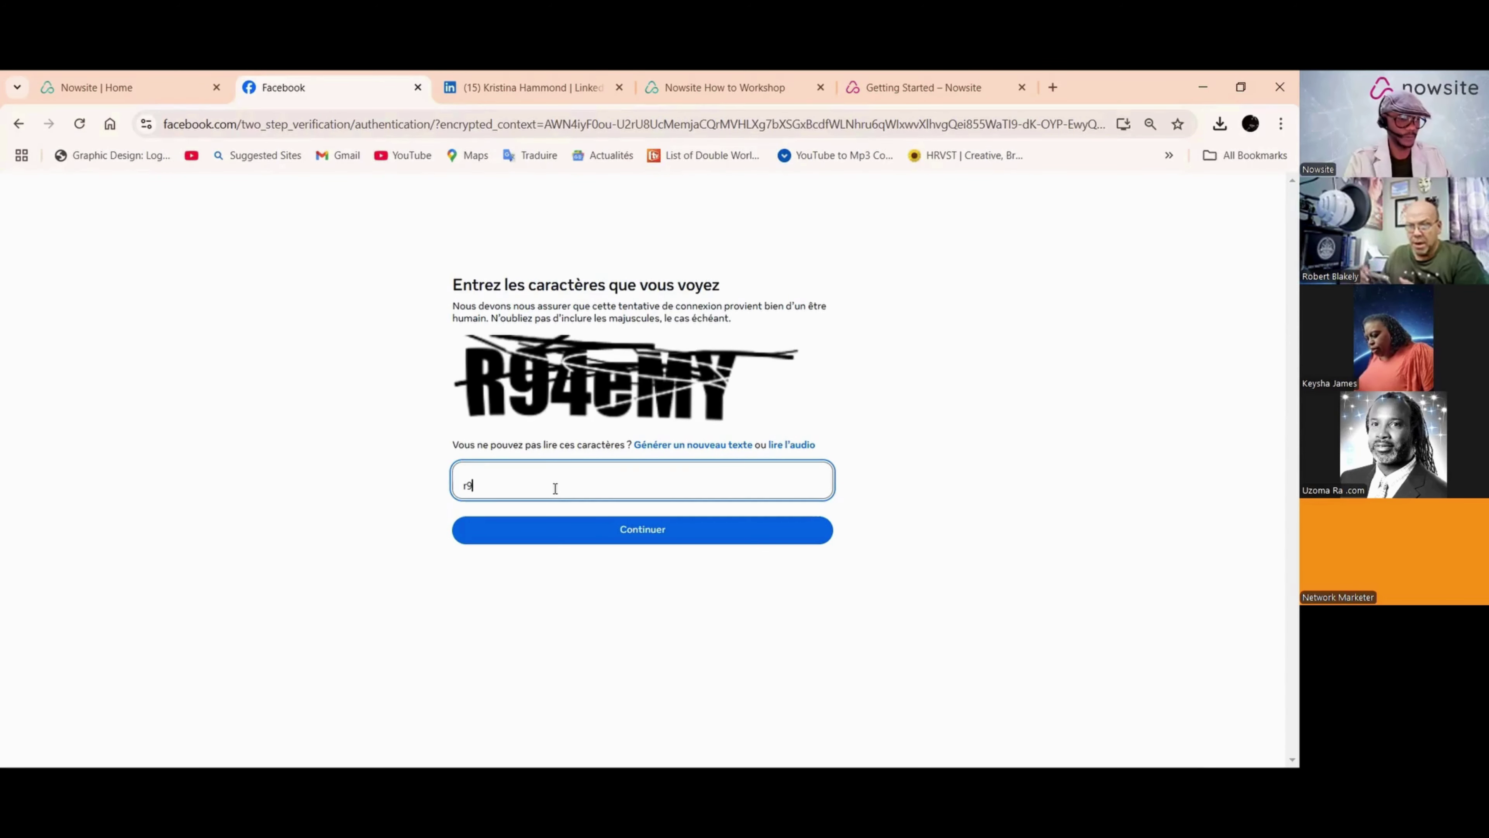
text(9)
key(BackSpace)
key(BackSpace)
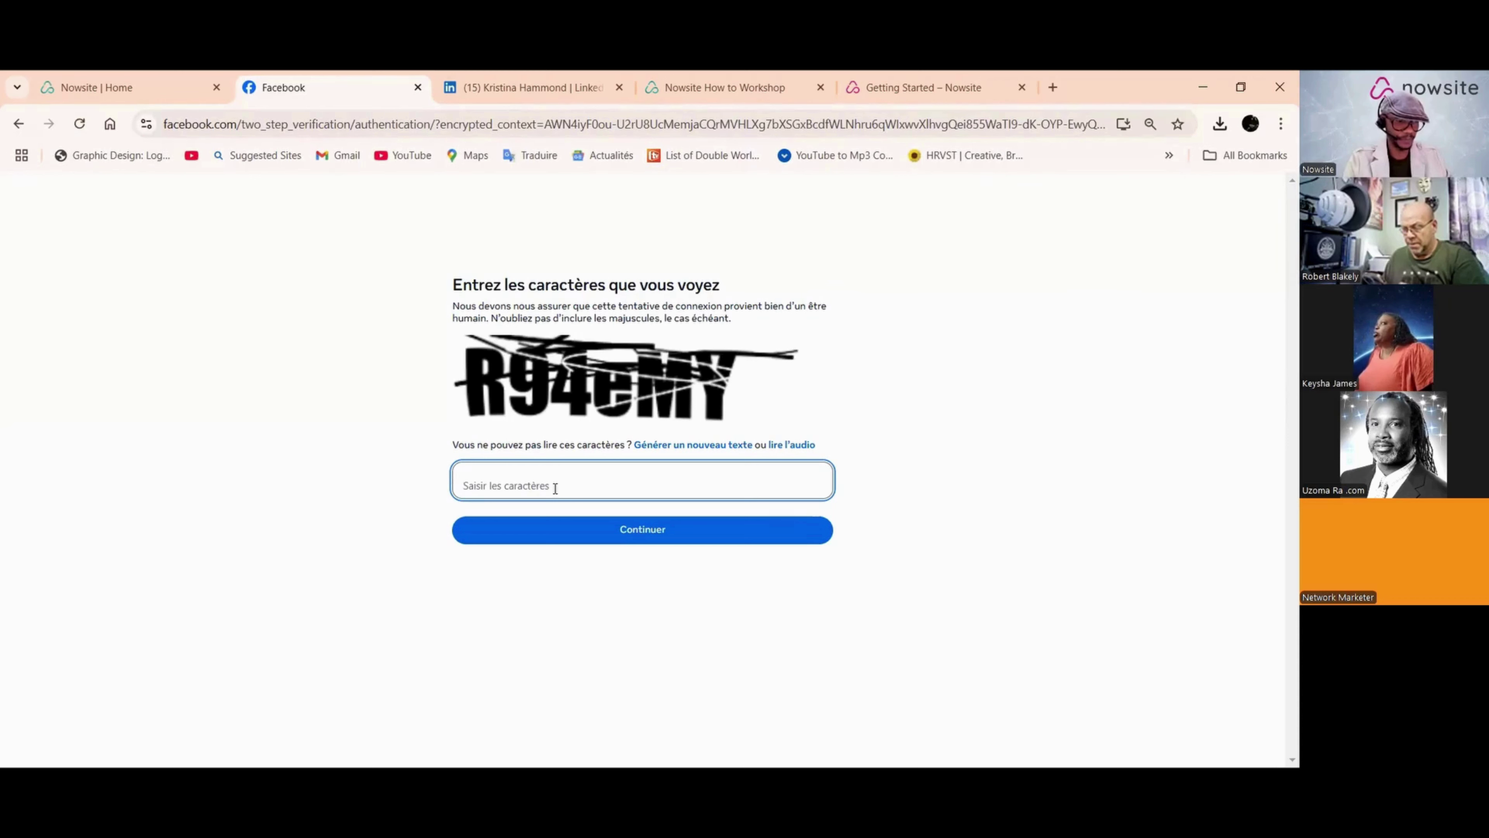
text(R94eMY)
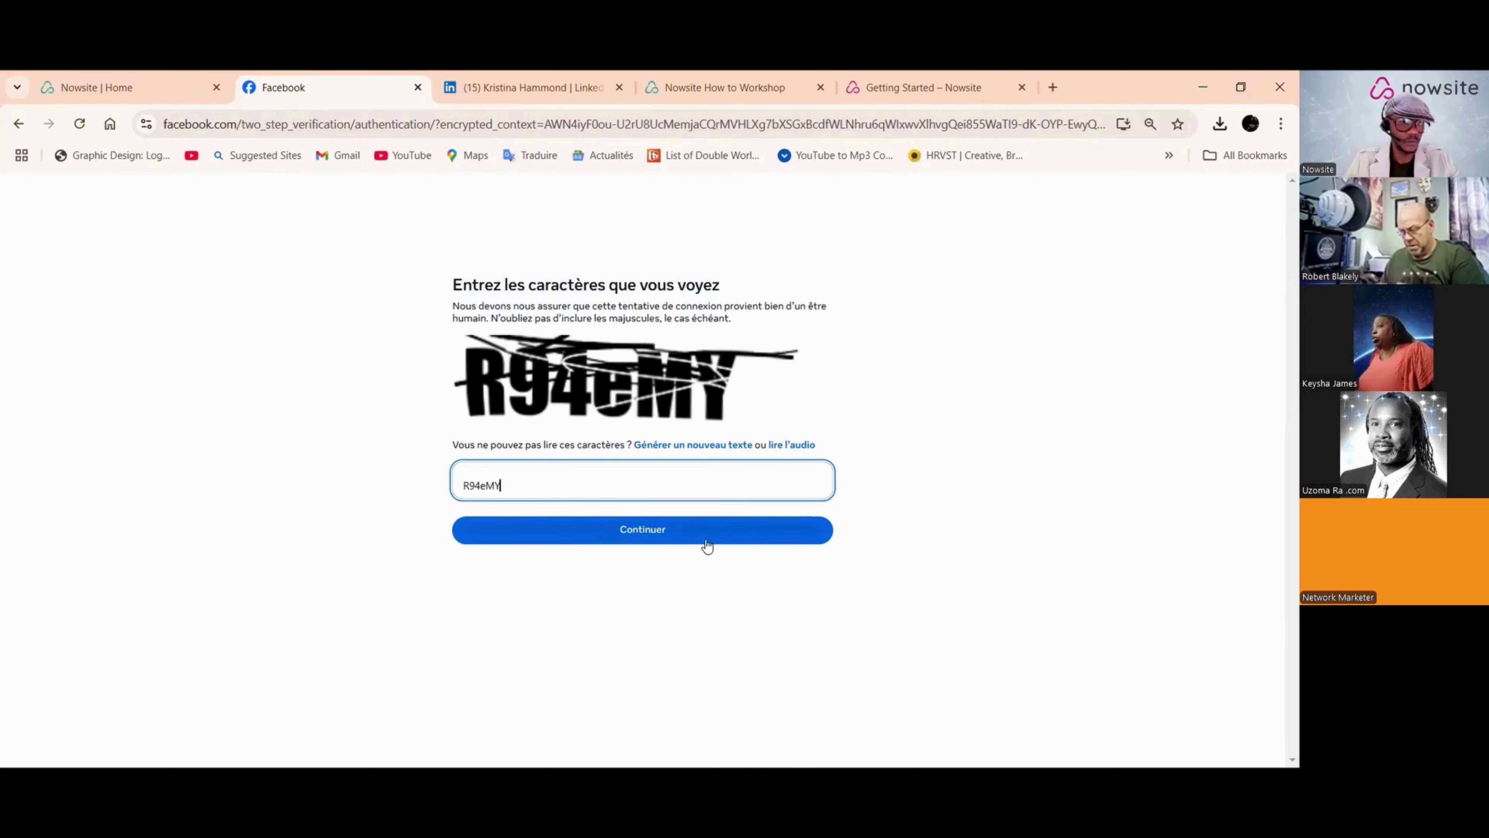
click(680, 530)
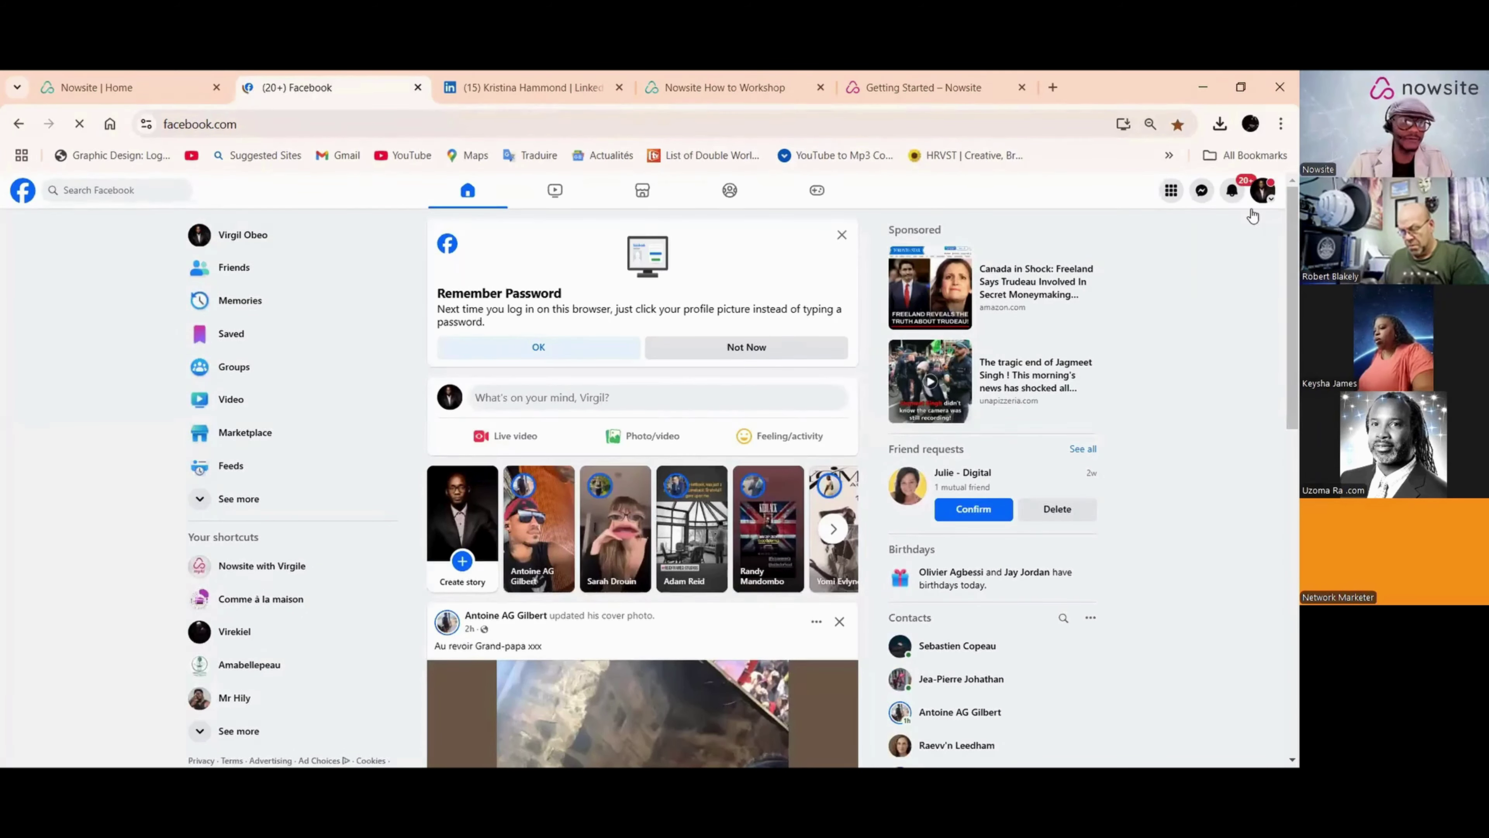
Step: Switch to the Nowsite page profile on Facebook and publish the copied caption as a public post
click(1262, 191)
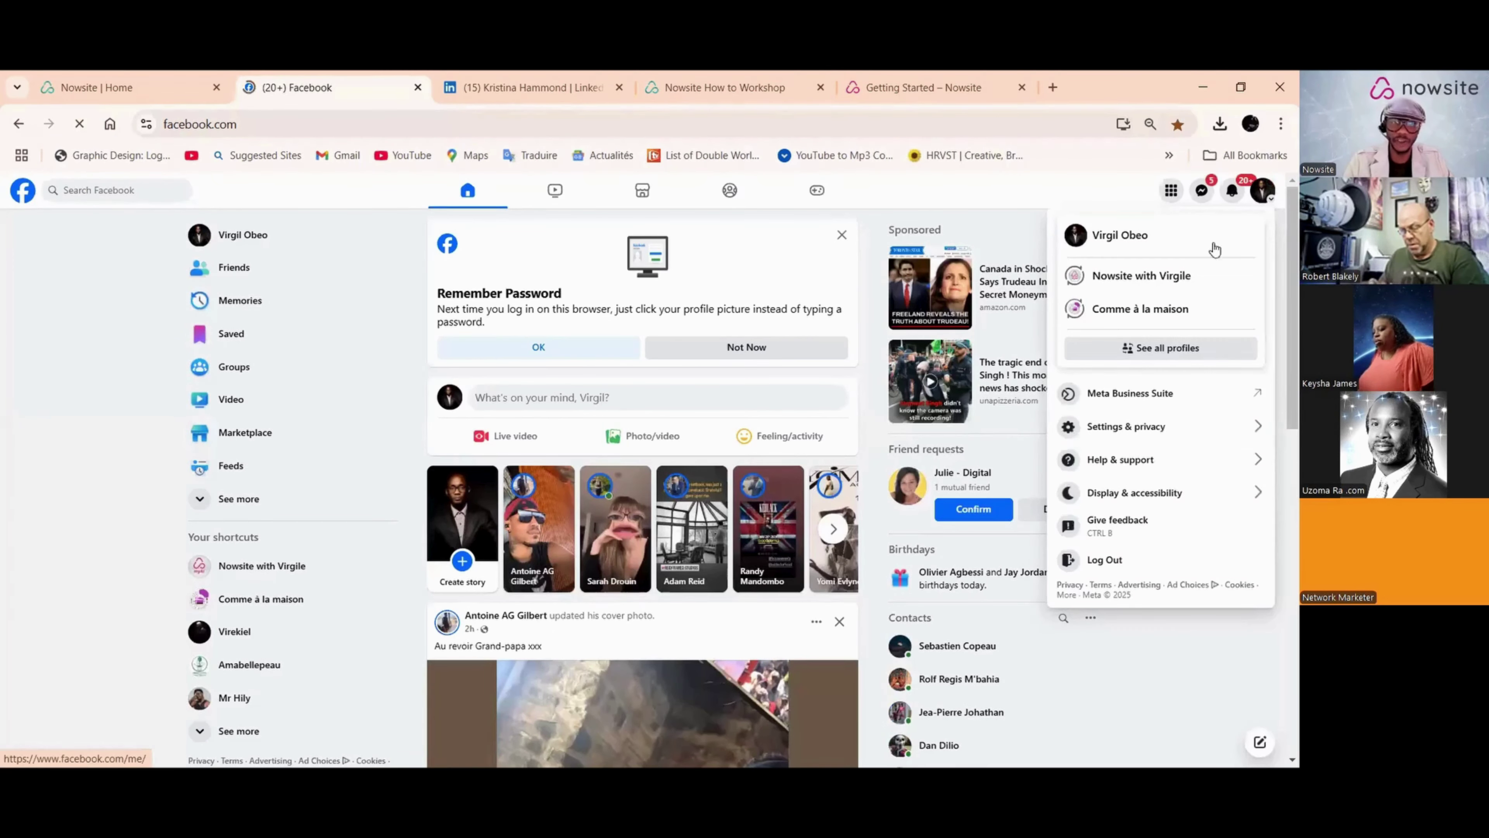
click(1142, 275)
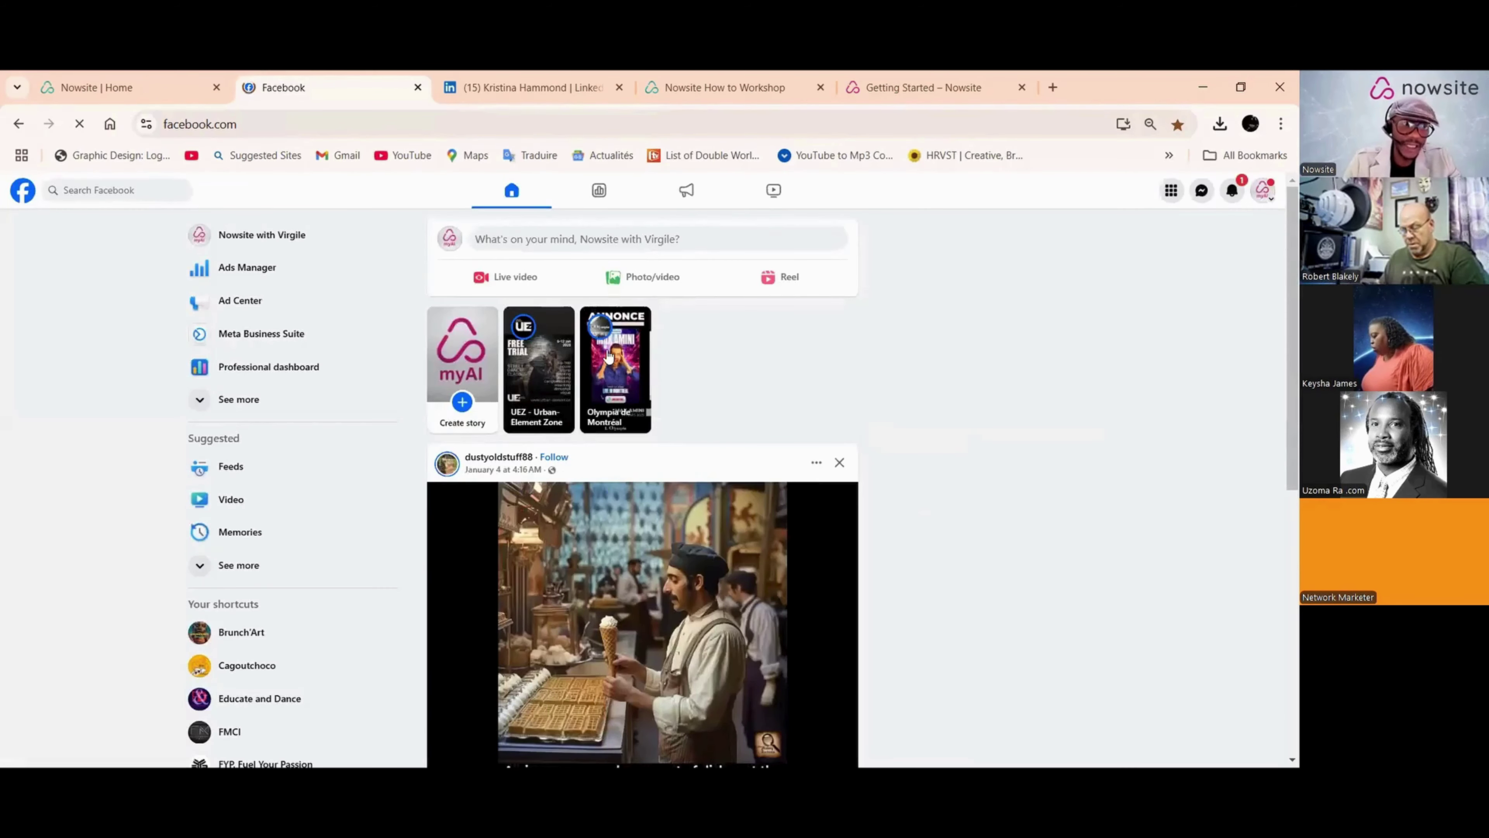
click(535, 239)
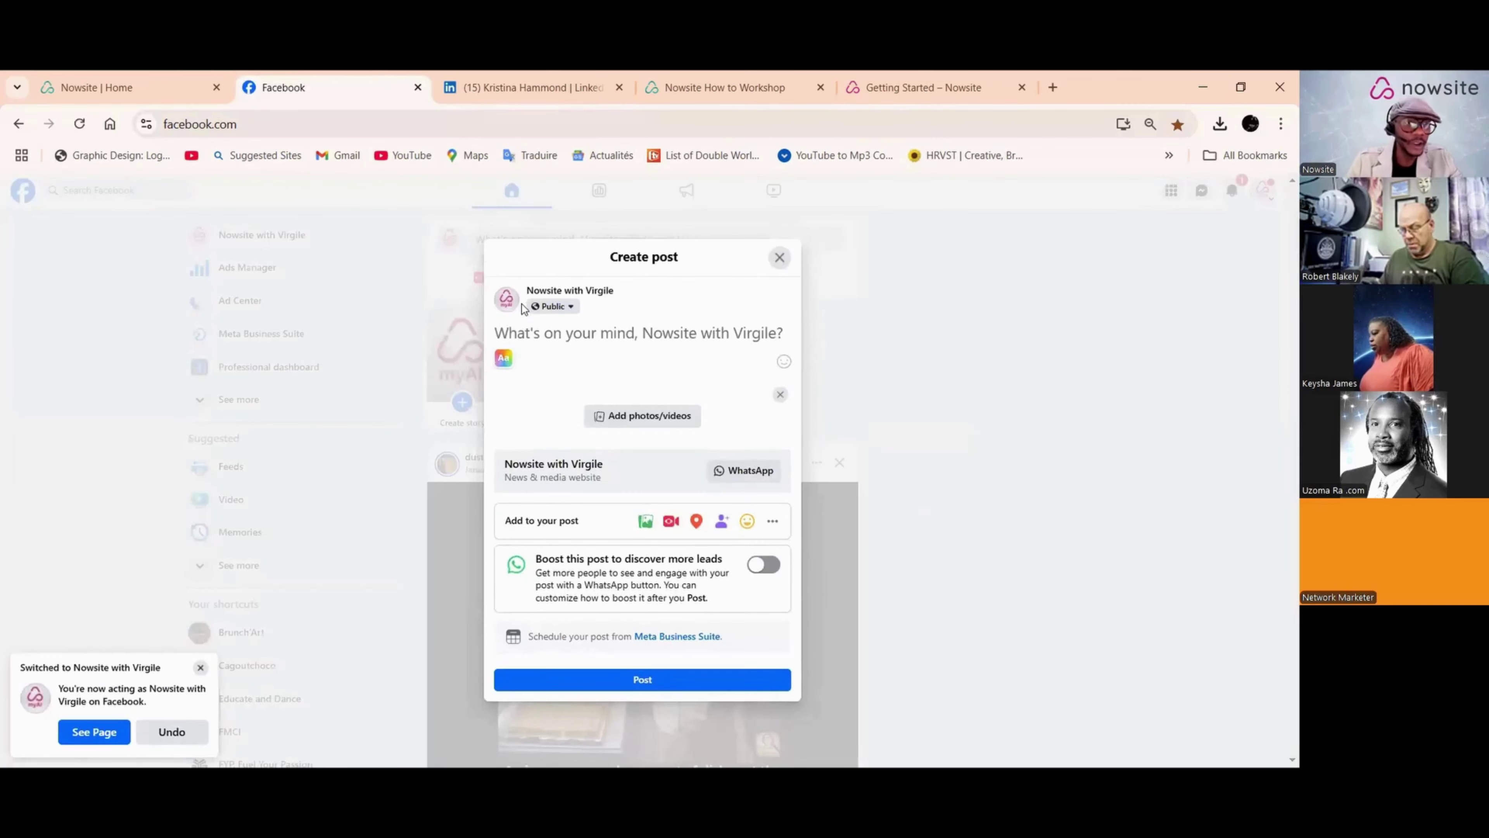
right_click(511, 341)
click(553, 526)
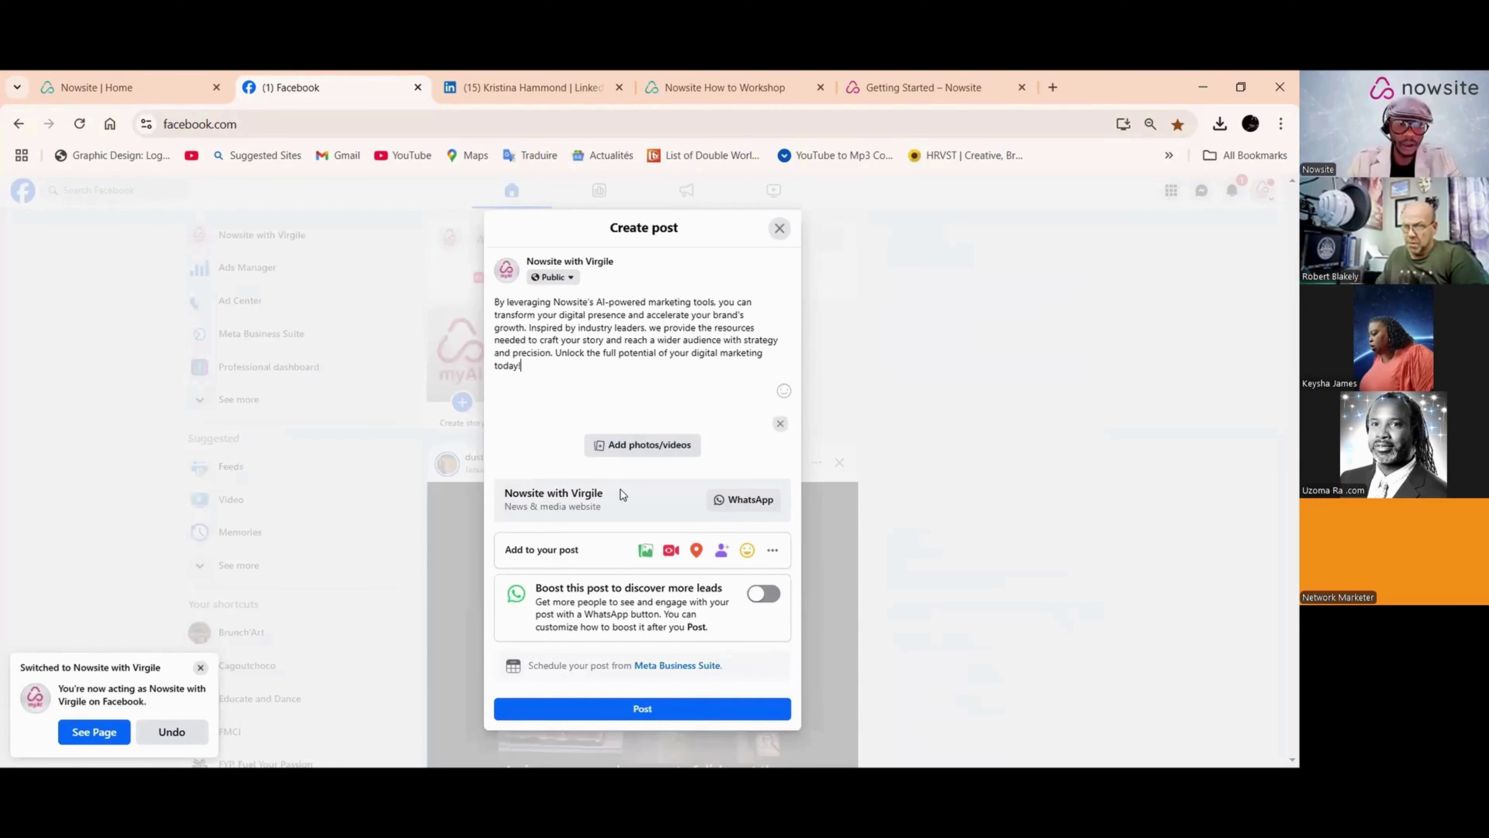
click(621, 719)
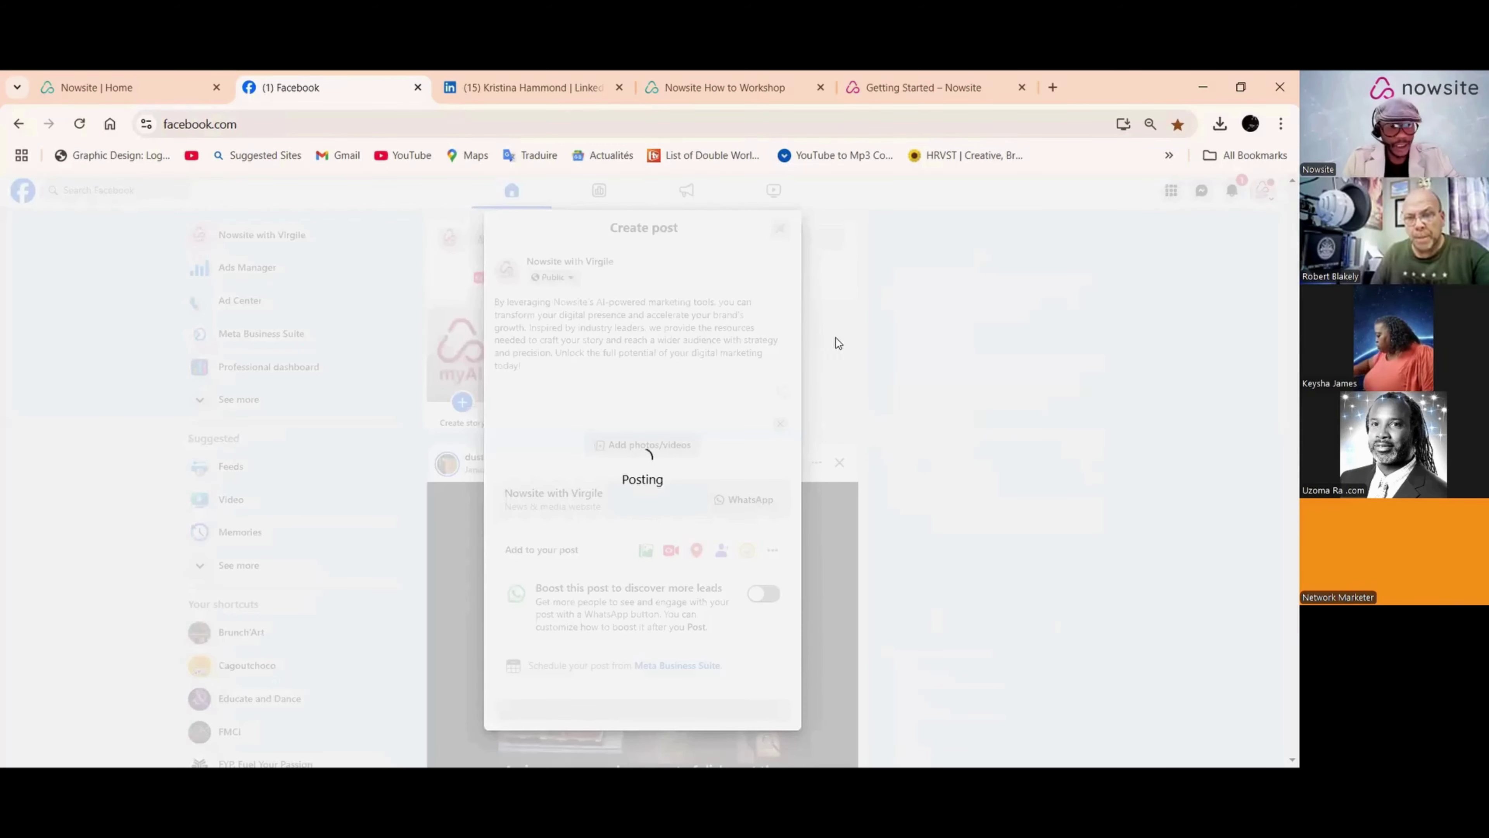
scroll(758, 411, down, 3)
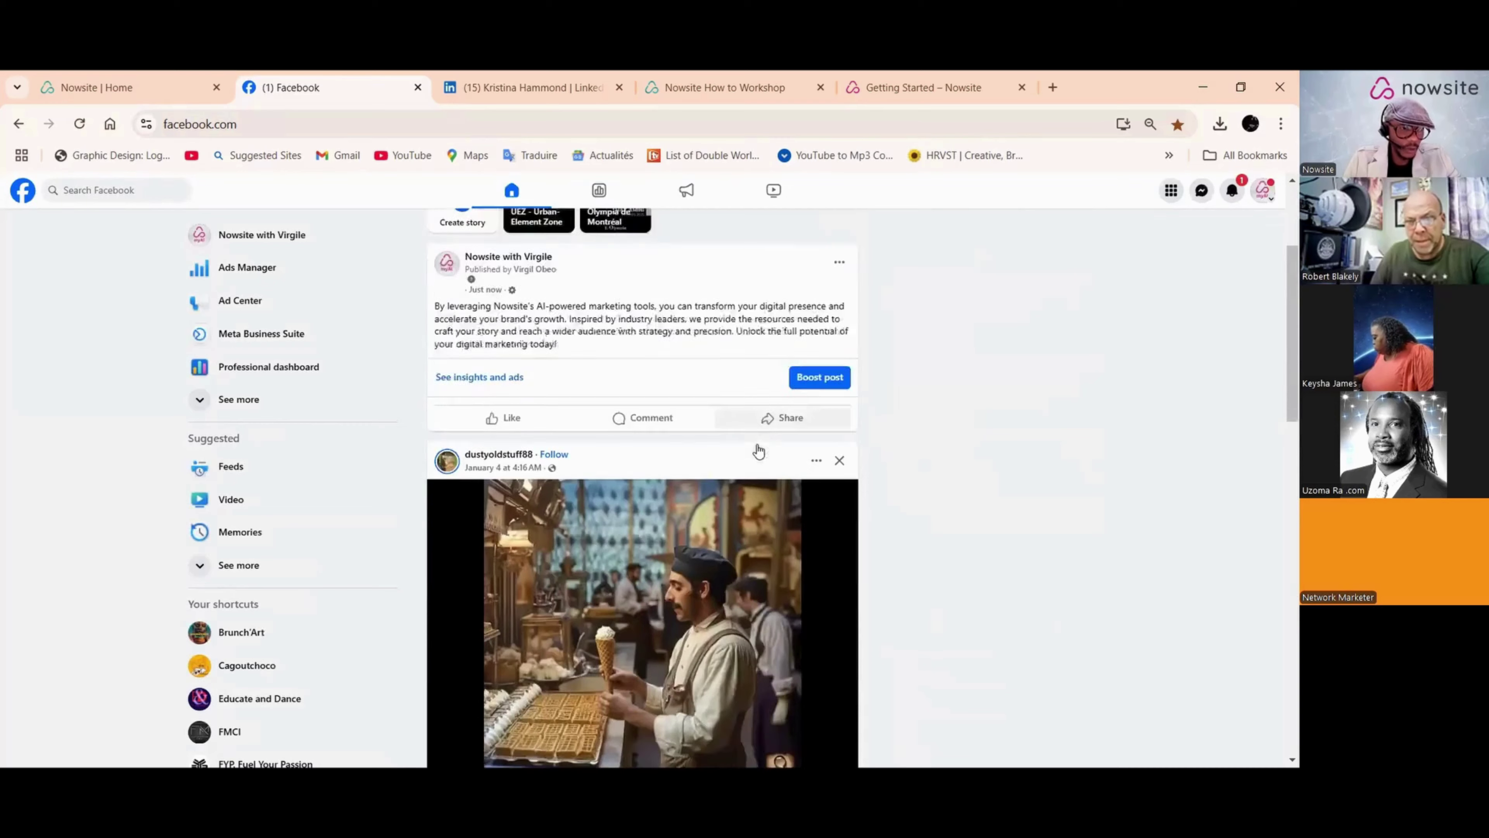
Step: Look through the posts in the Facebook news feed for a possible prospect
scroll(758, 452, down, 2)
scroll(593, 430, down, 1)
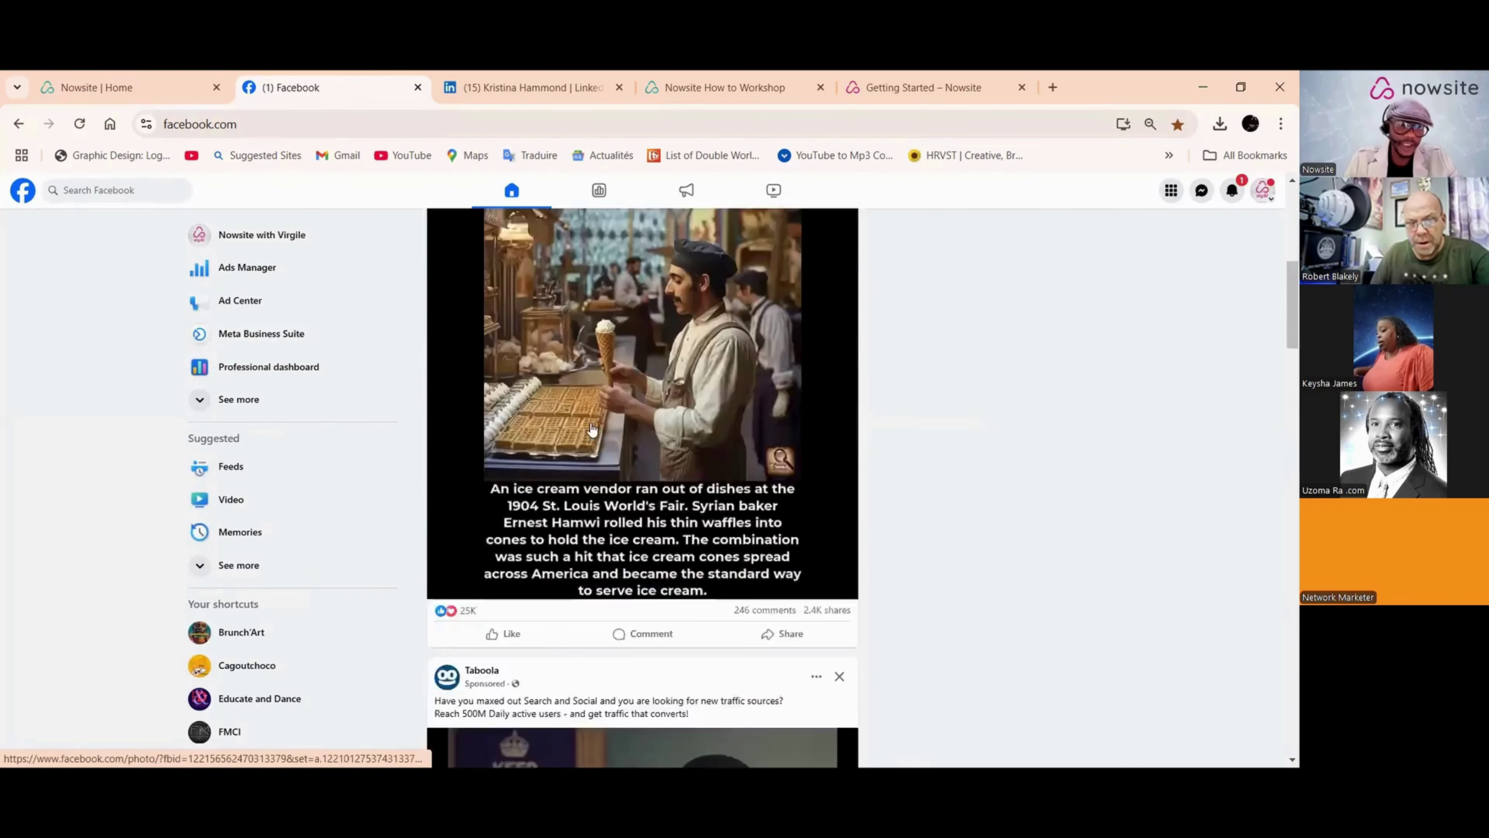
scroll(593, 434, down, 3)
scroll(627, 546, down, 3)
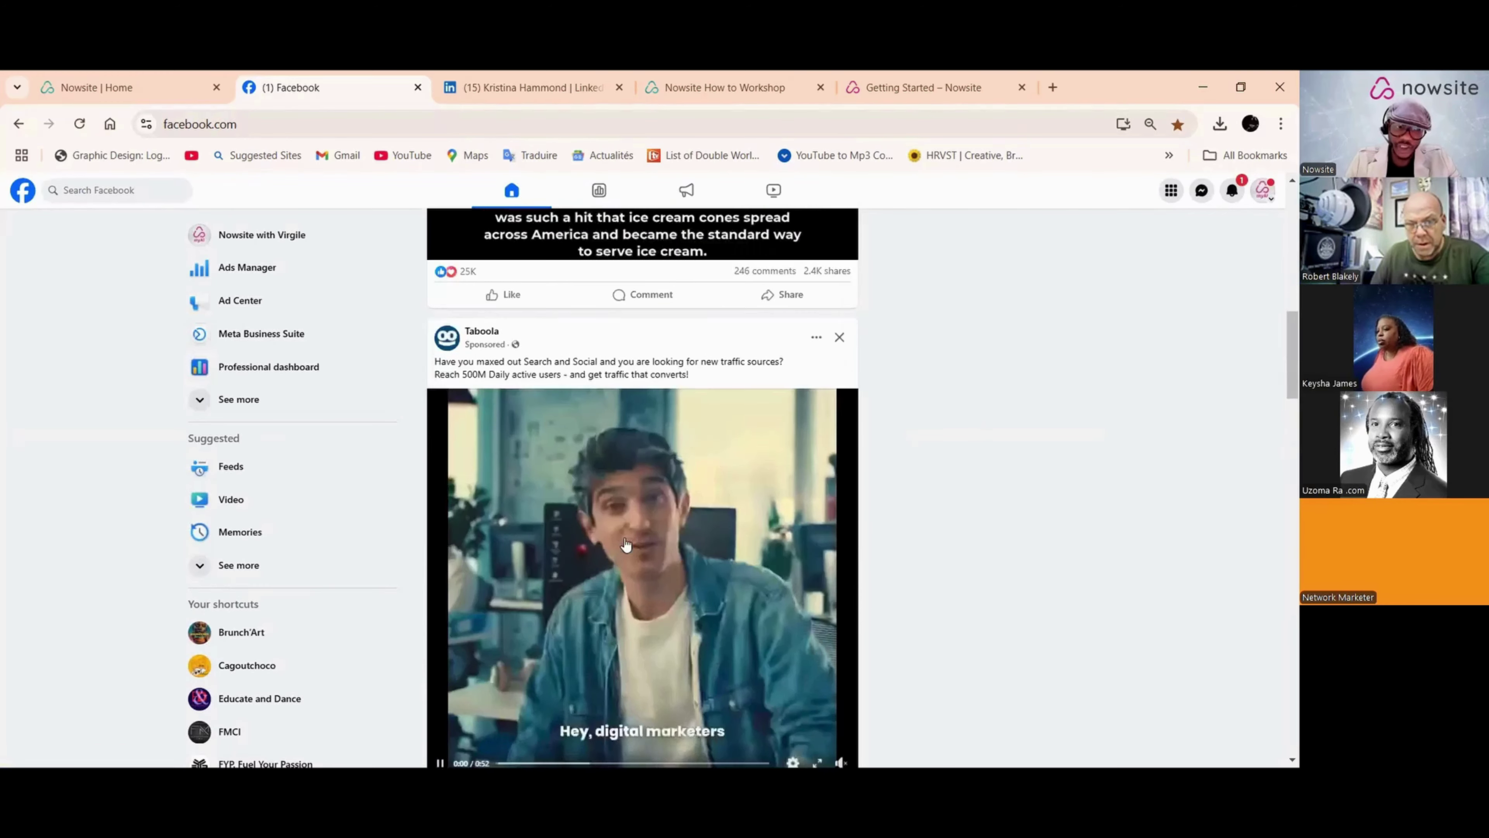
scroll(626, 546, down, 6)
scroll(622, 528, down, 8)
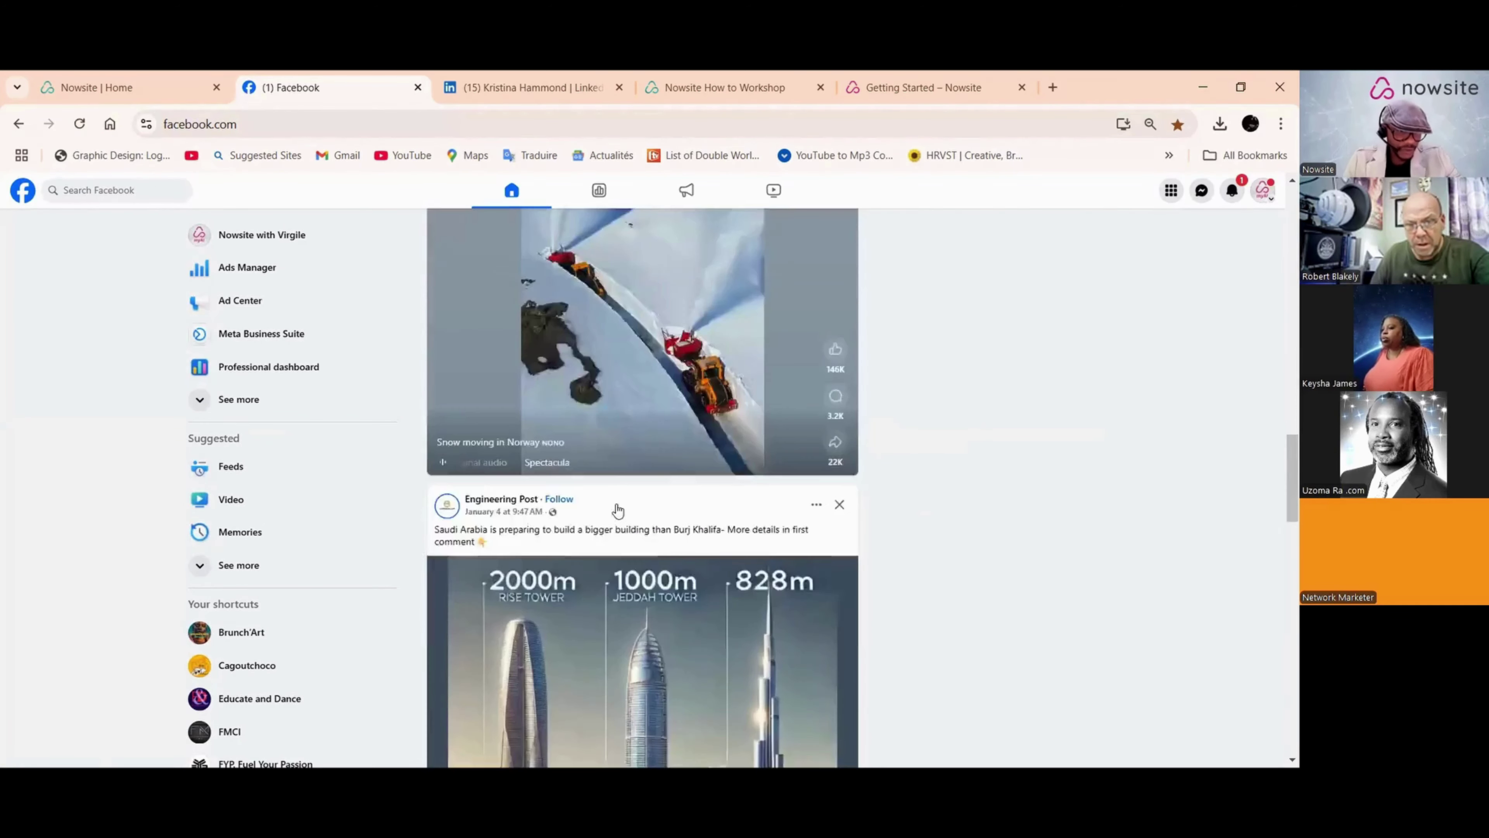
scroll(615, 507, down, 6)
scroll(607, 513, down, 4)
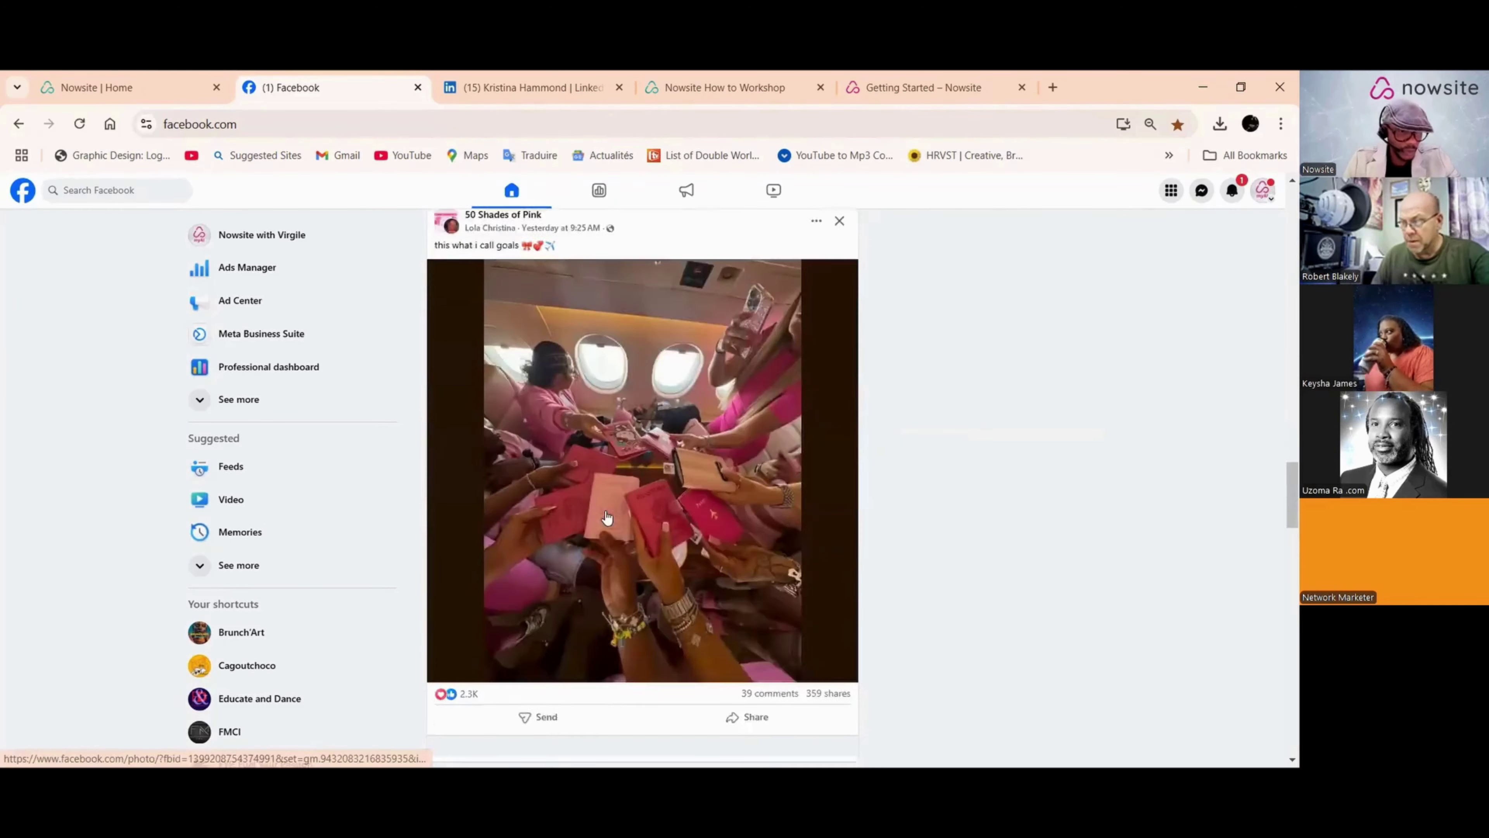
scroll(607, 516, down, 5)
scroll(652, 506, up, 10)
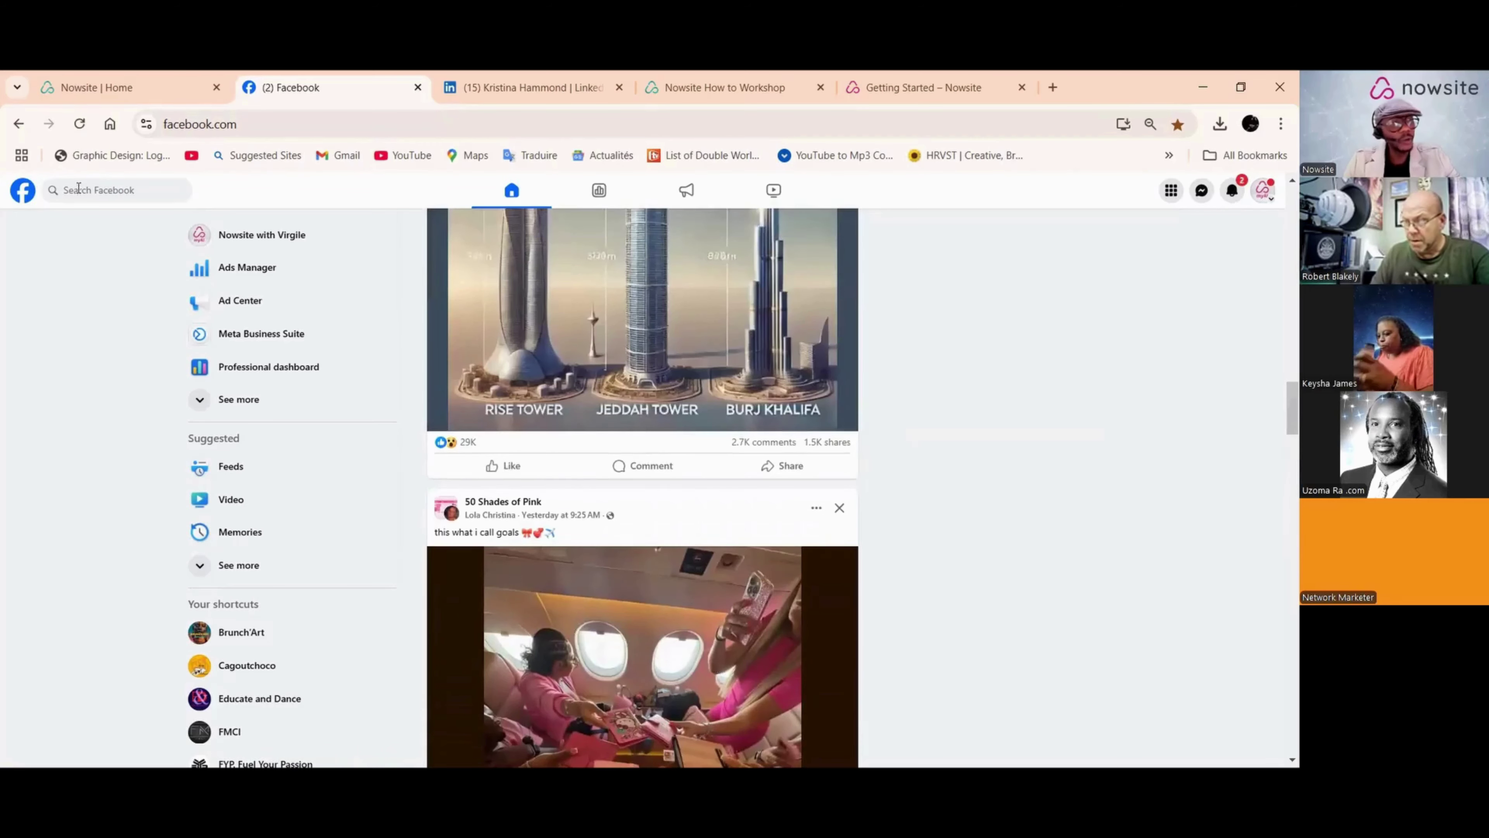
Step: Search Facebook for "marketing"
click(97, 194)
text(M)
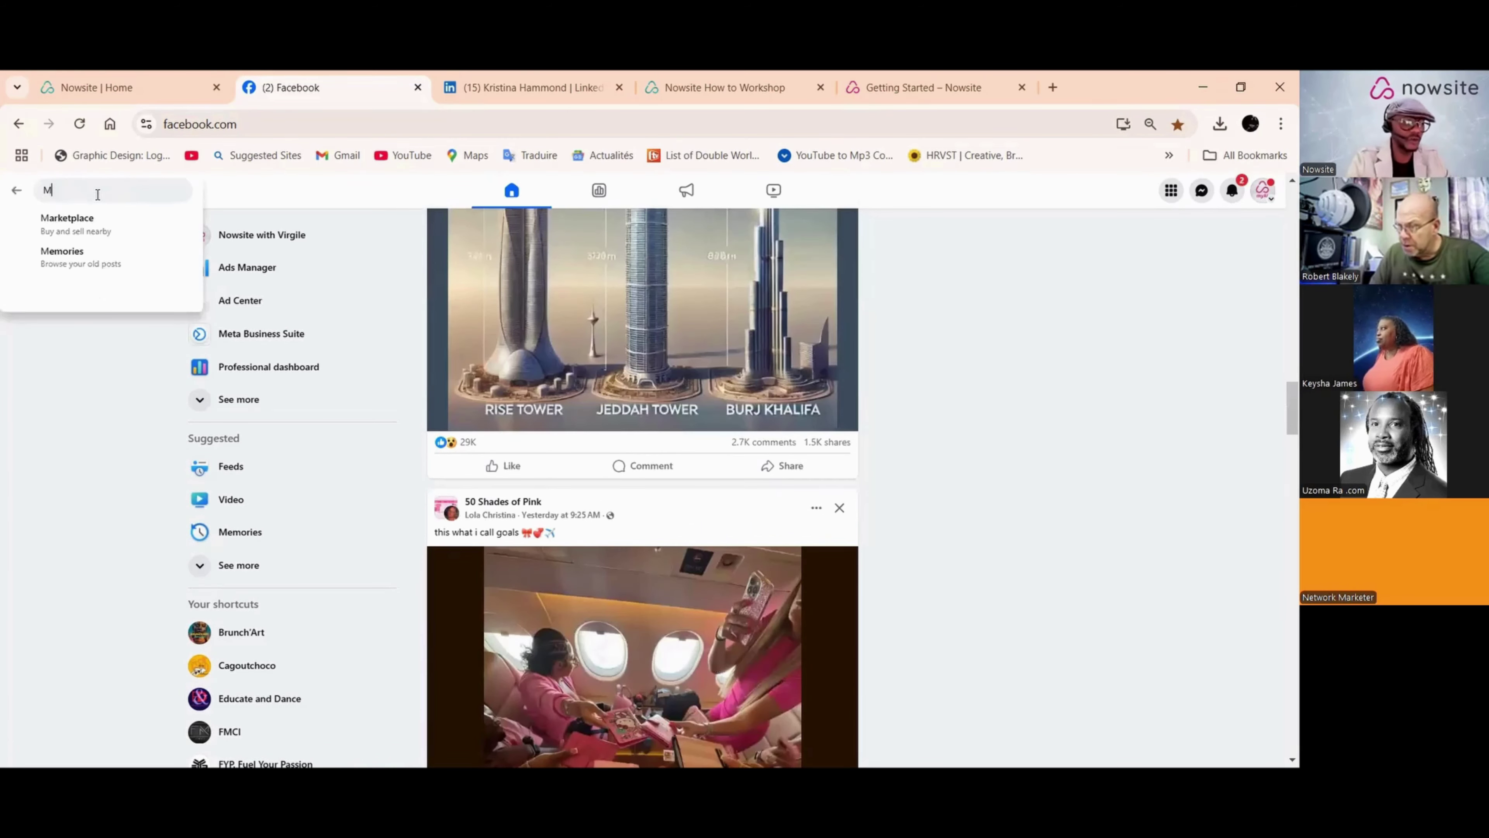
text(ARKETING)
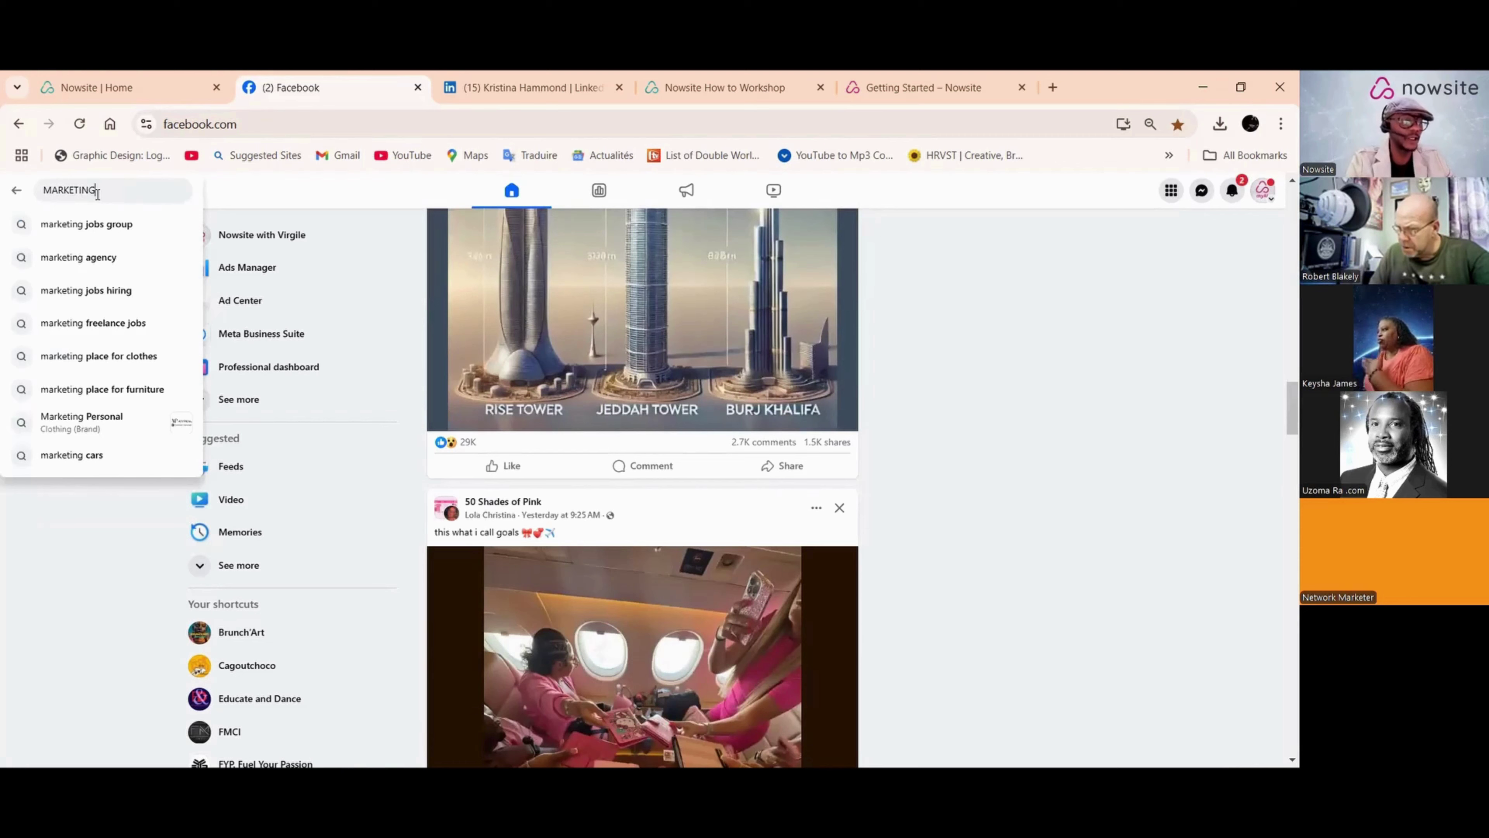
key(BackSpace)
key(BackSpace)
key(BackSpace)
key(BackSpace)
key(BackSpace)
key(BackSpace)
key(BackSpace)
key(BackSpace)
key(BackSpace)
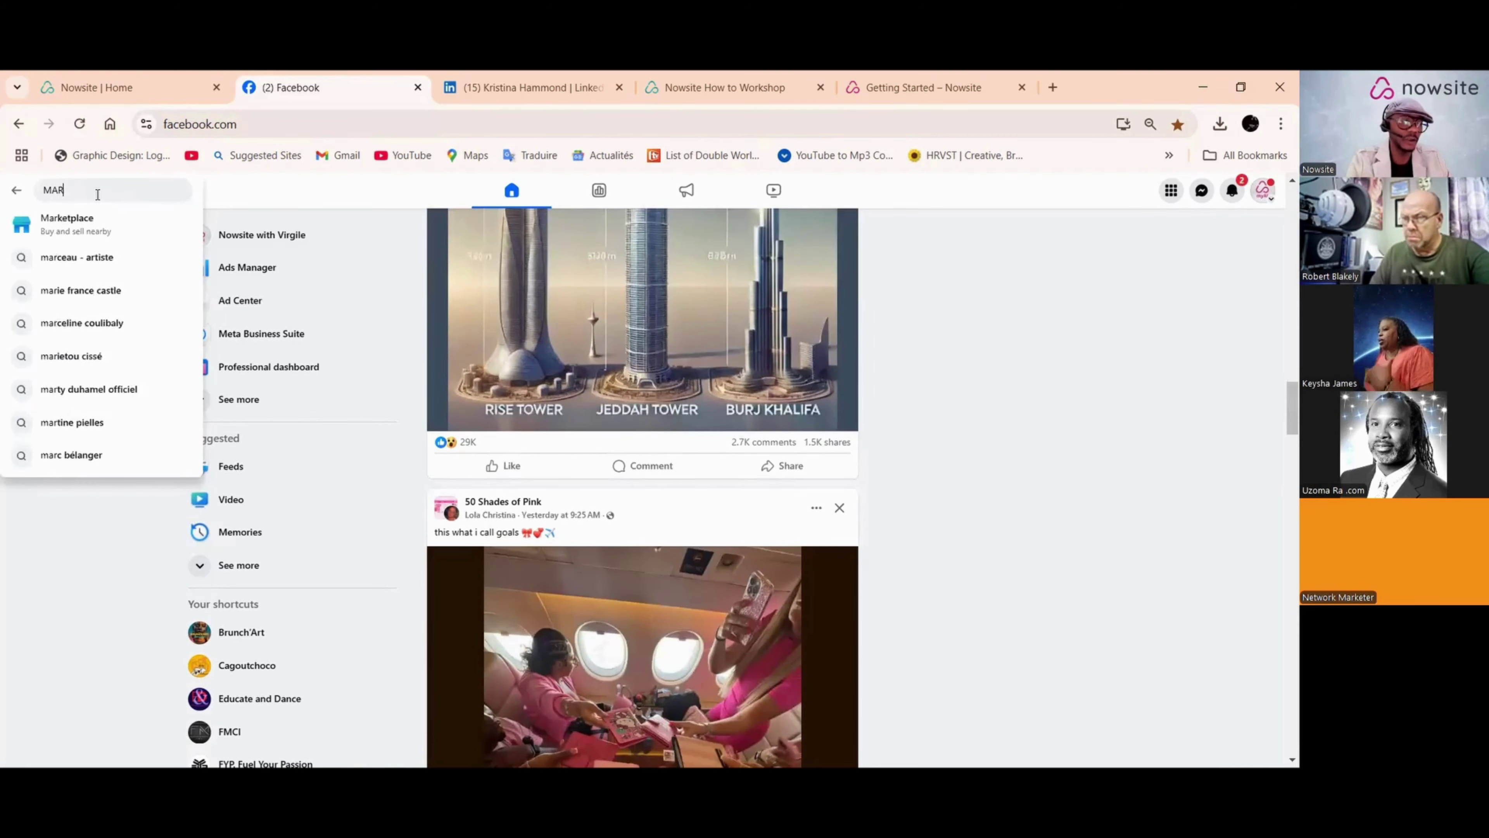
text(mar)
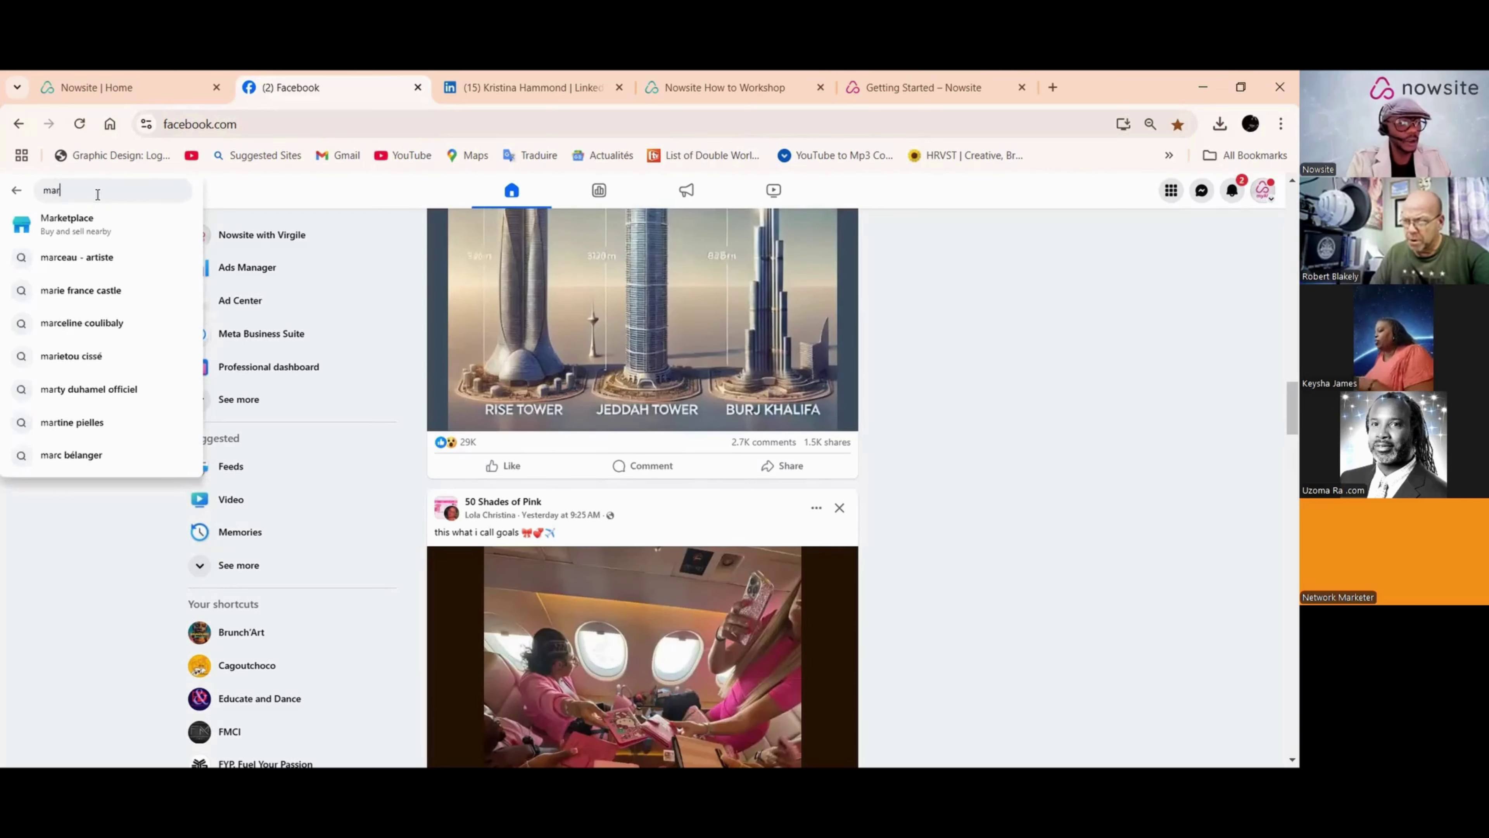
text(k)
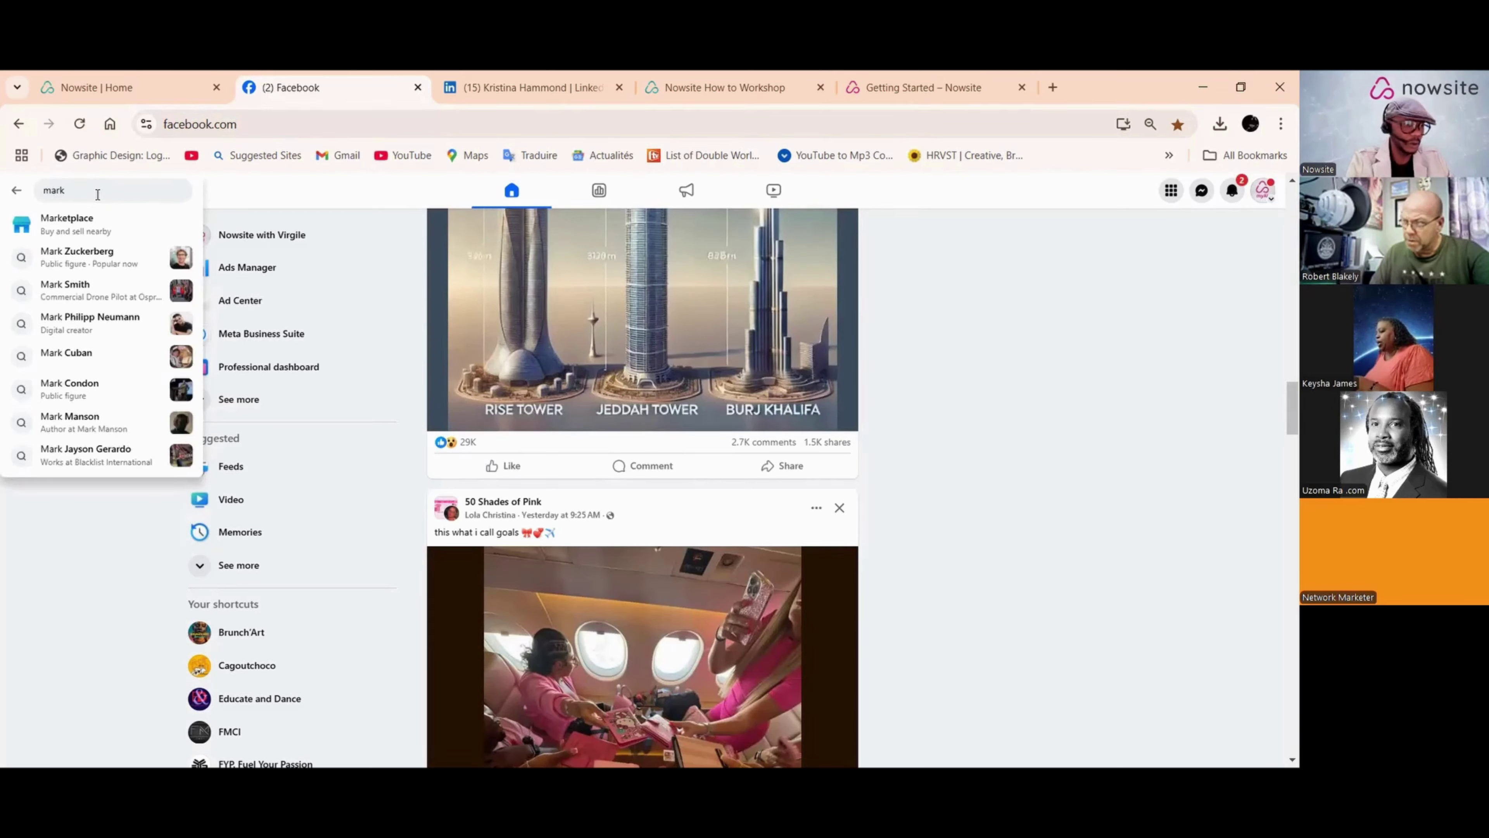
text(et)
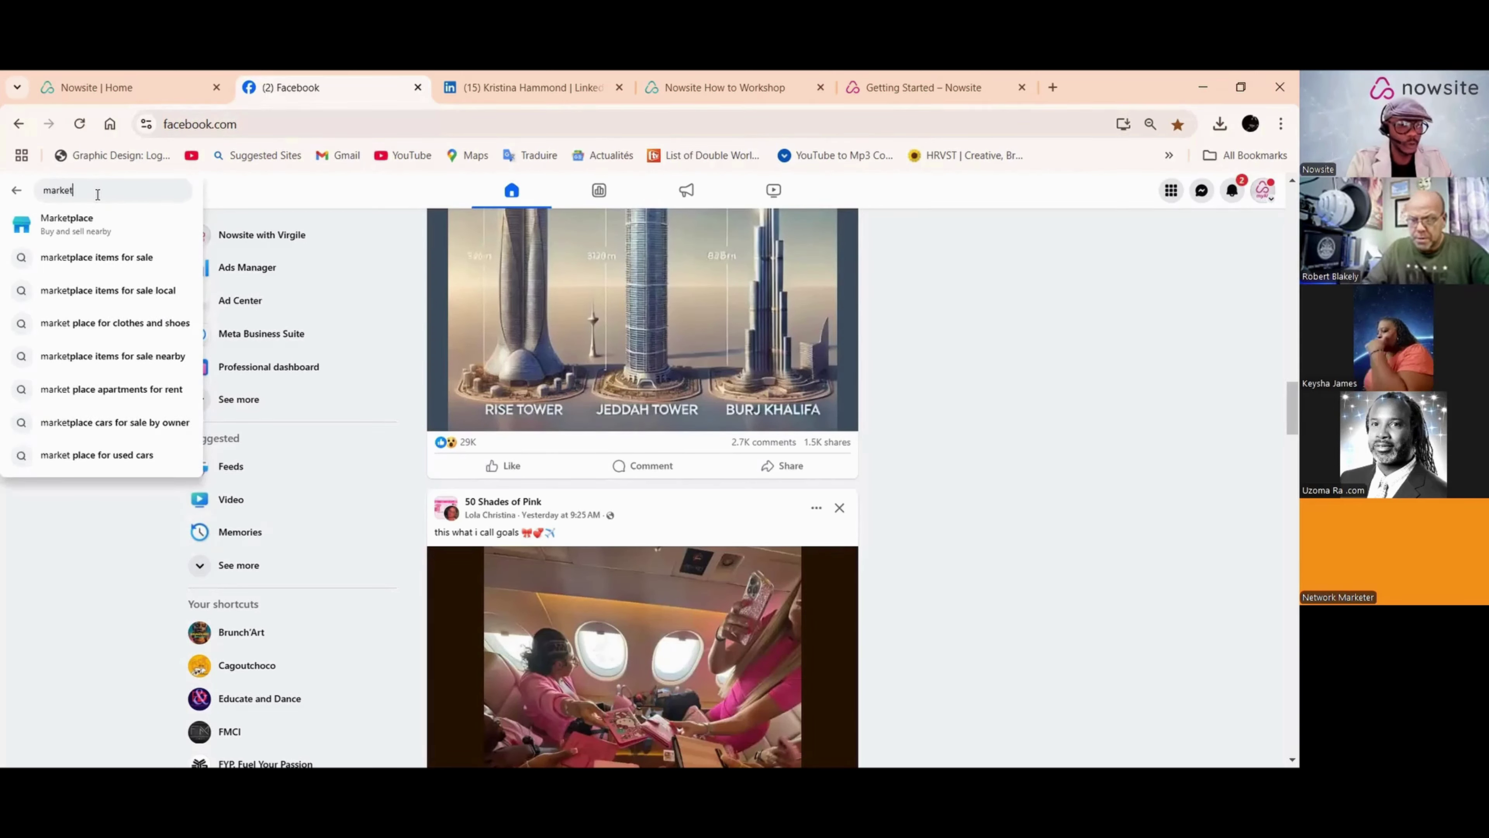
text(ing)
key(Return)
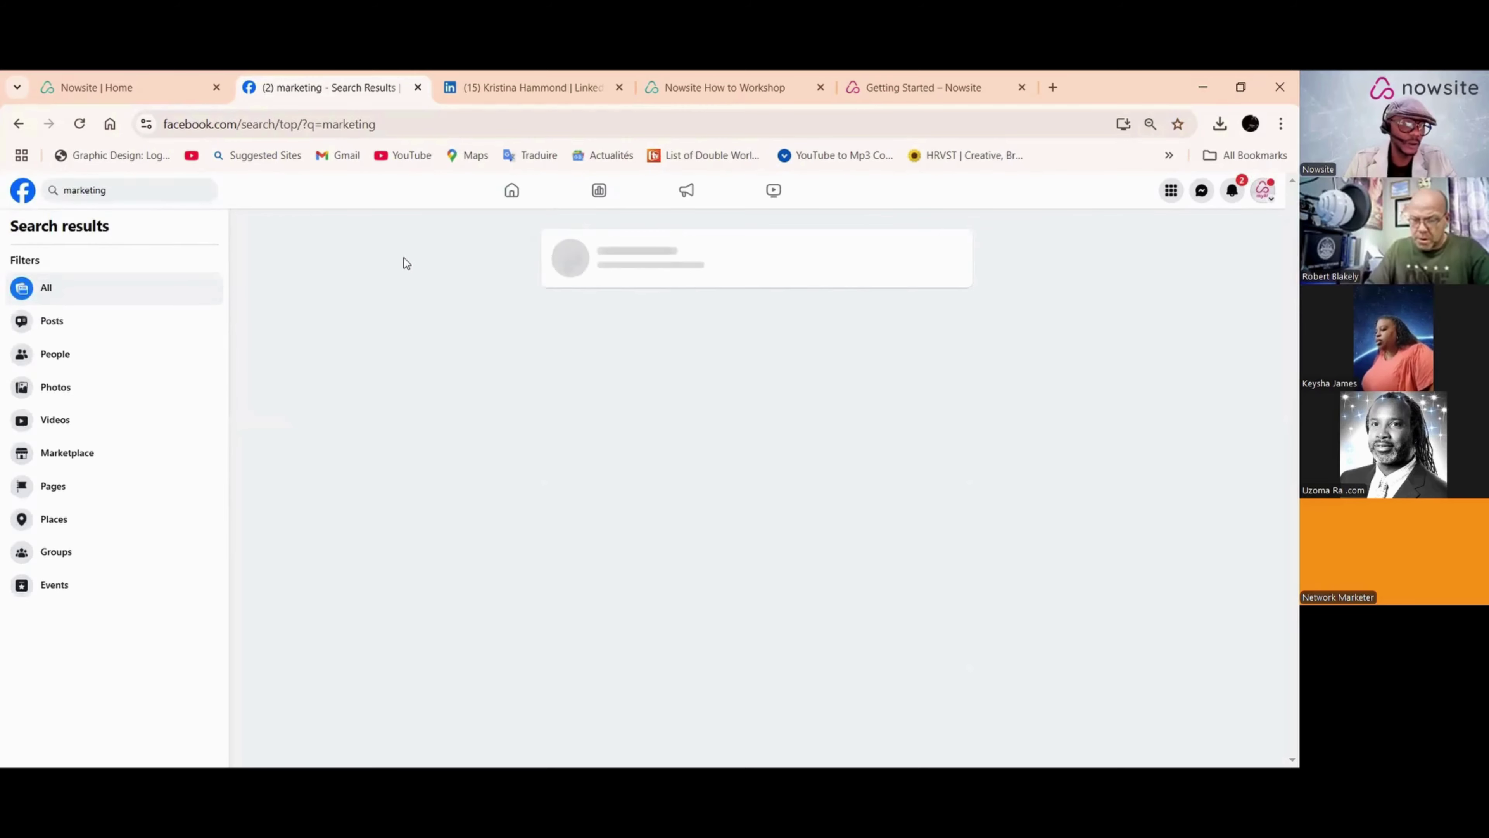
Step: Open the page of the real estate agent who announces a new team member in the search results
scroll(644, 314, down, 10)
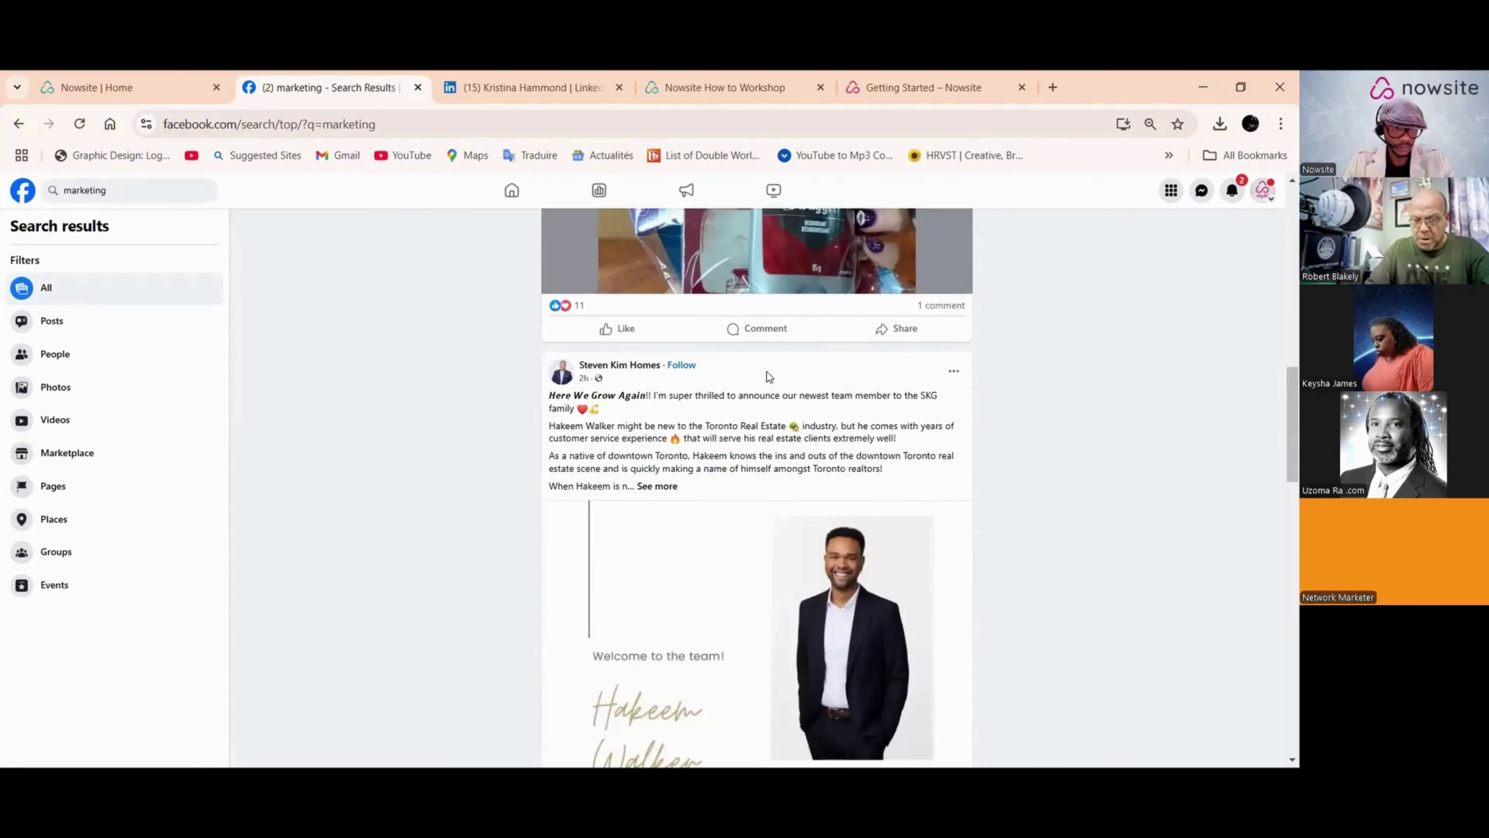
mouse_move(600, 374)
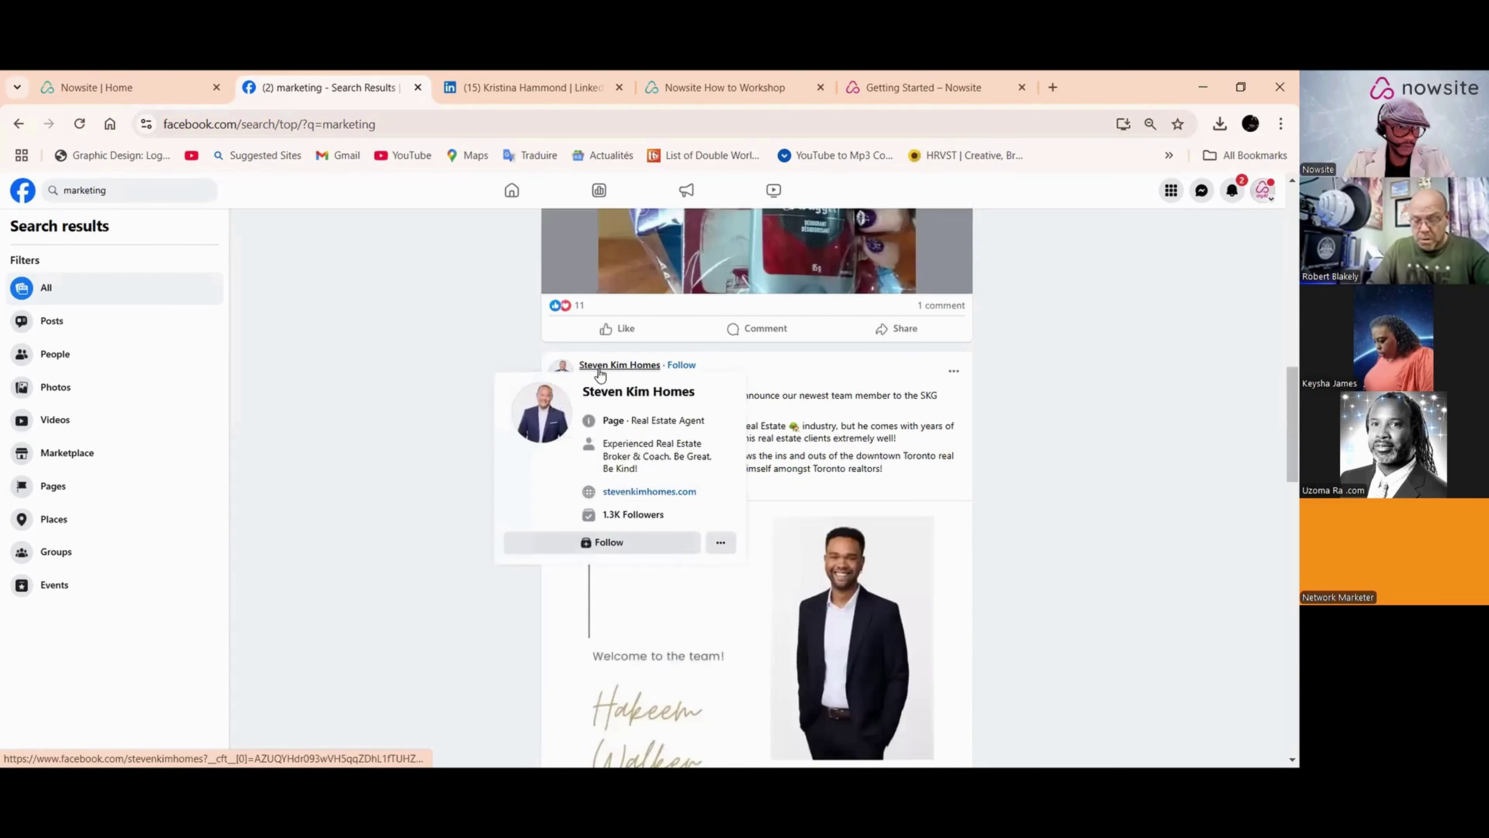
click(600, 374)
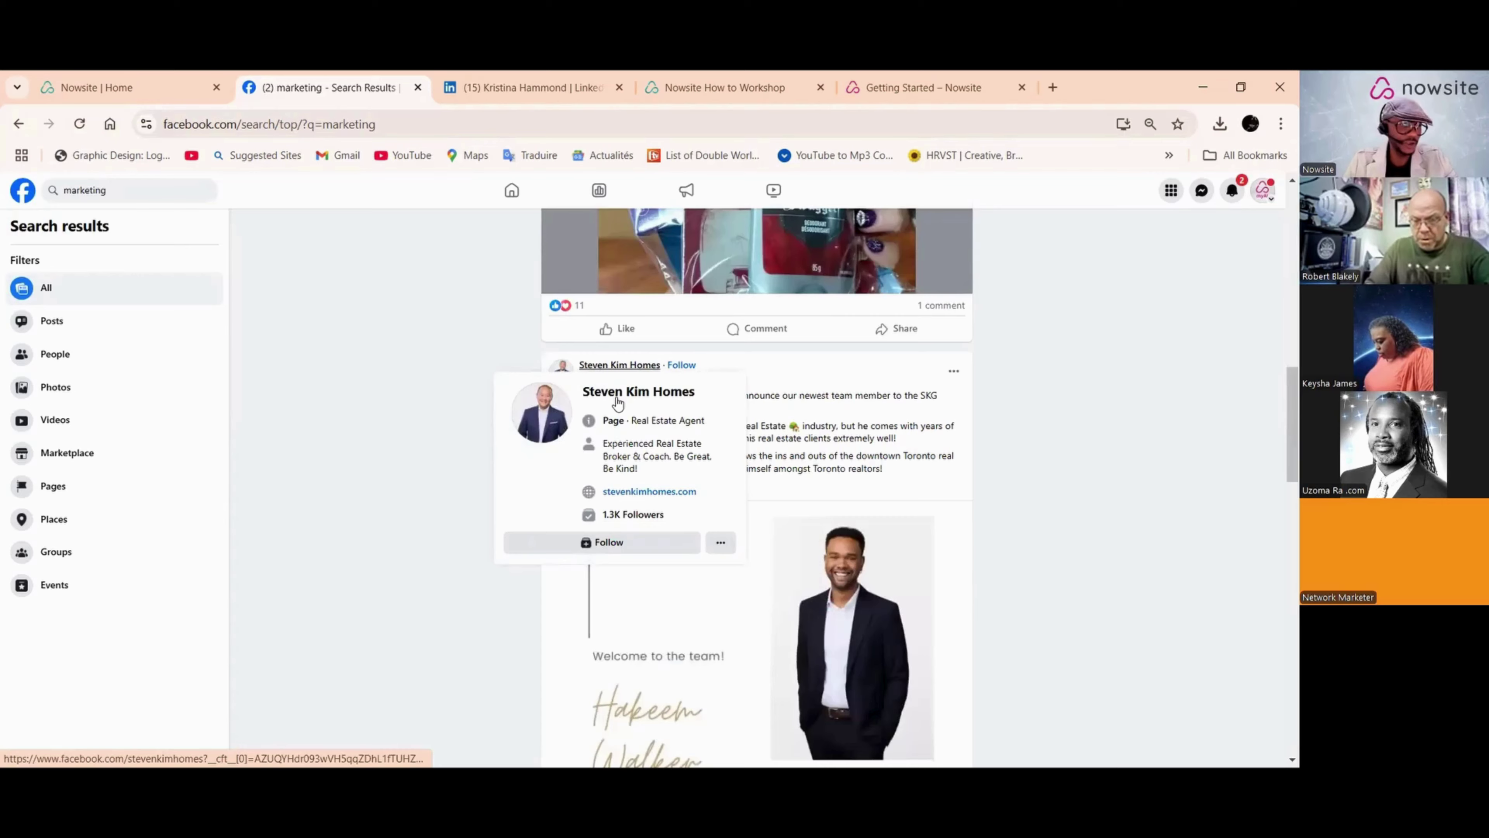
scroll(516, 533, down, 1)
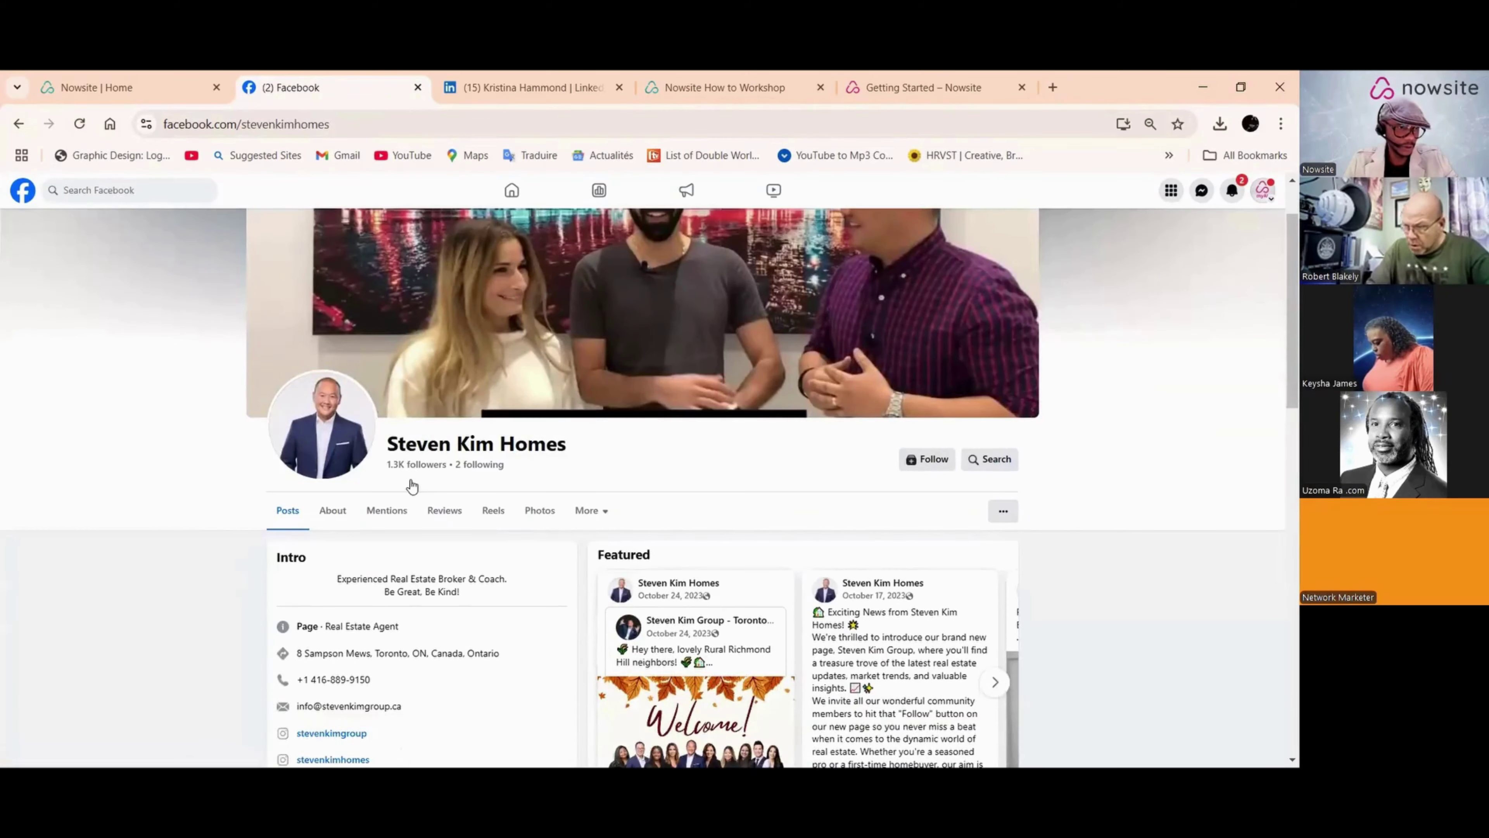
Step: Copy the full page name from the real estate agent's profile header
drag(594, 462, 463, 441)
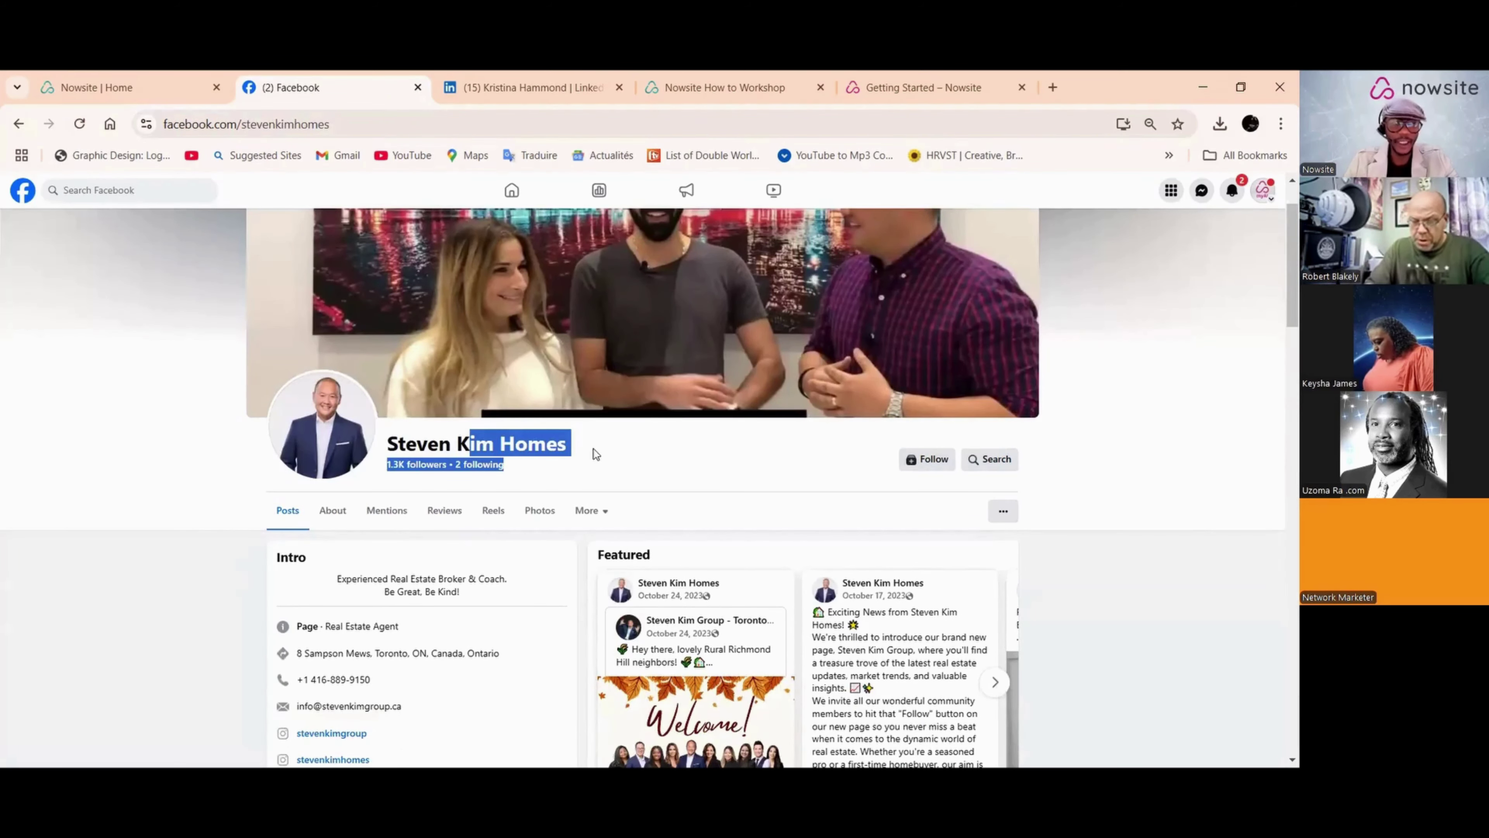
click(583, 457)
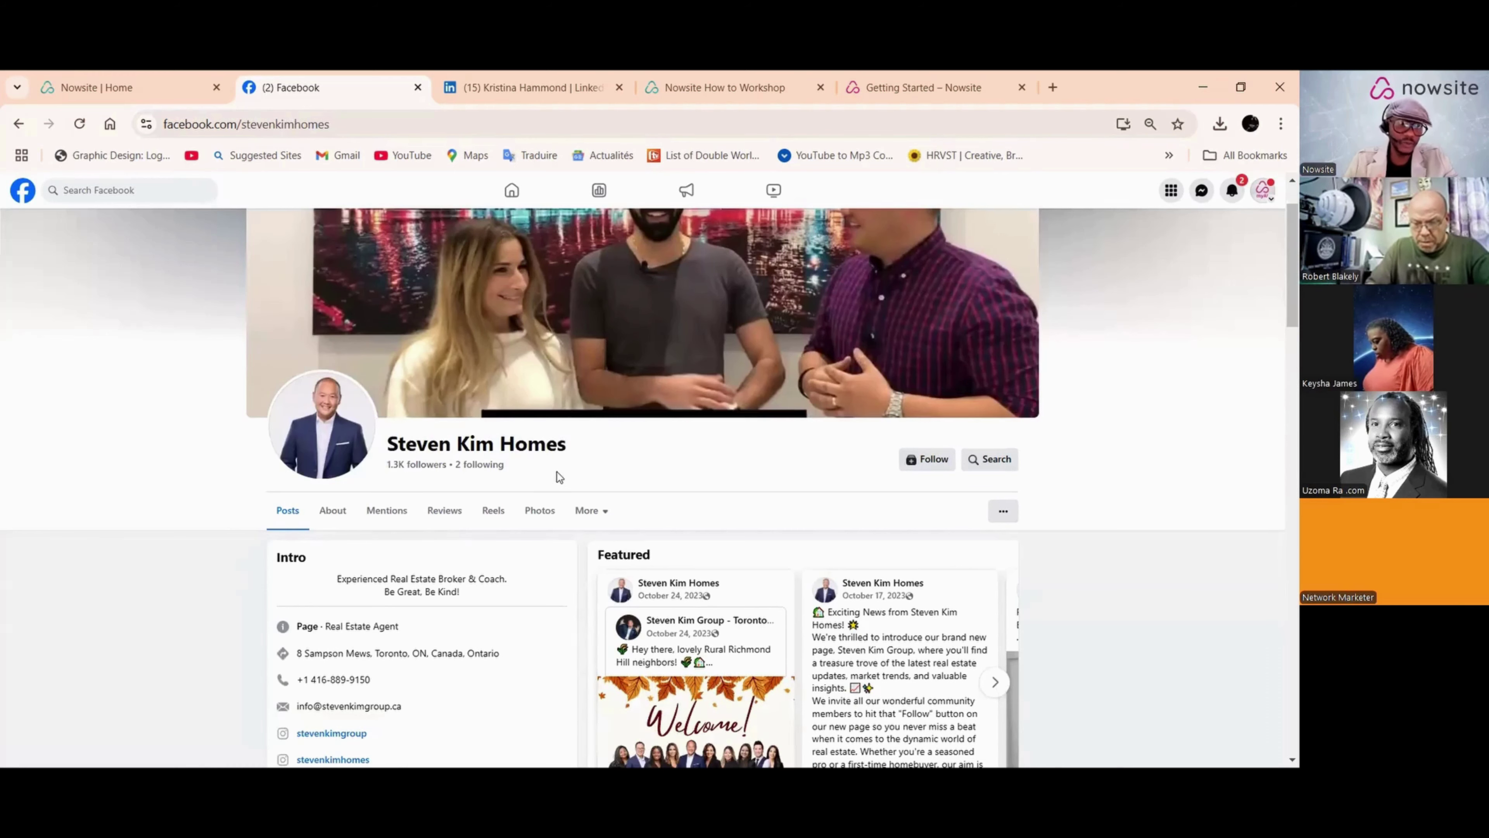
scroll(558, 473, down, 1)
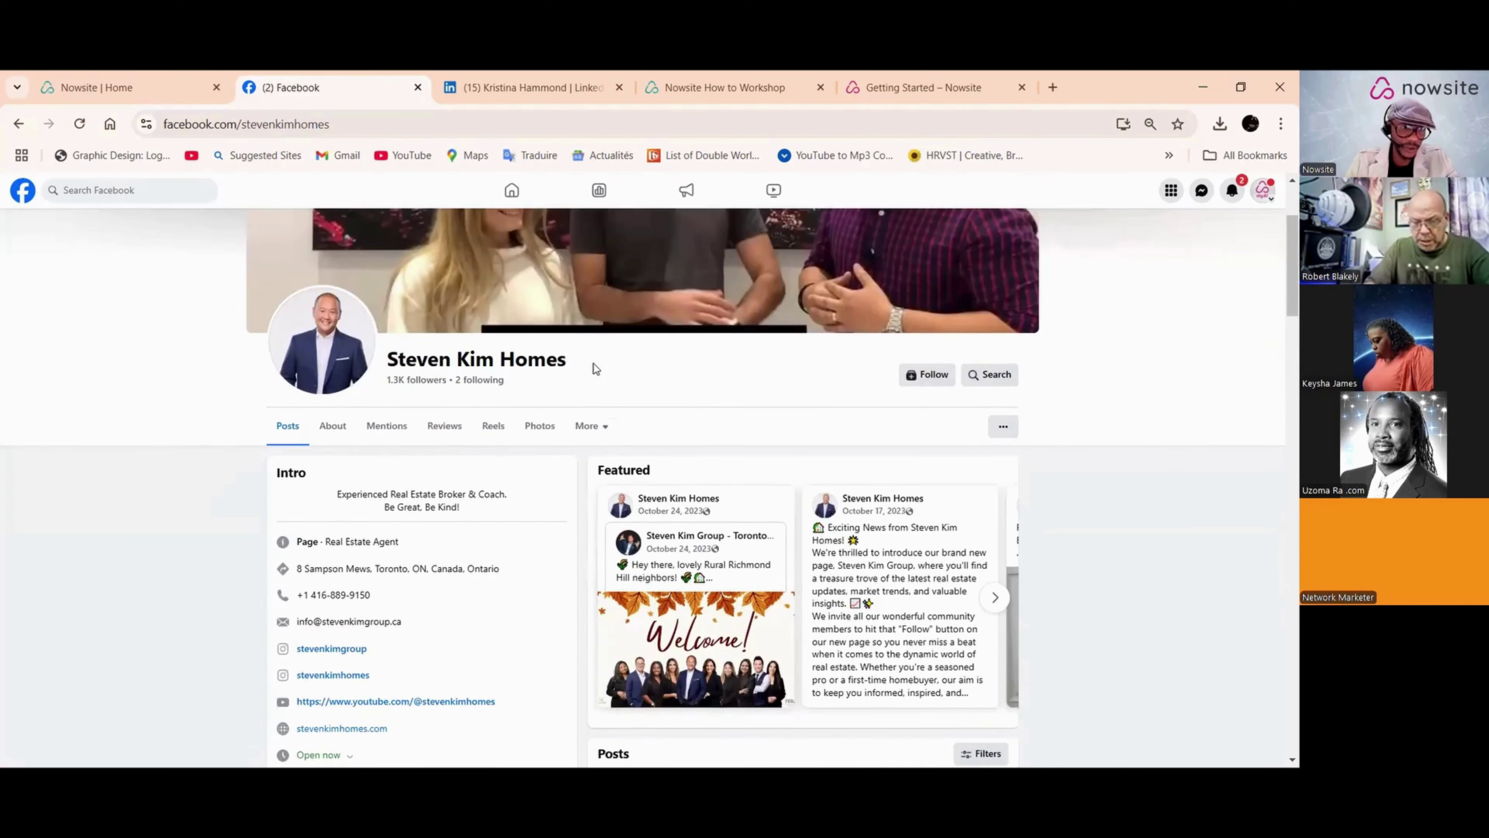
drag(592, 363, 383, 355)
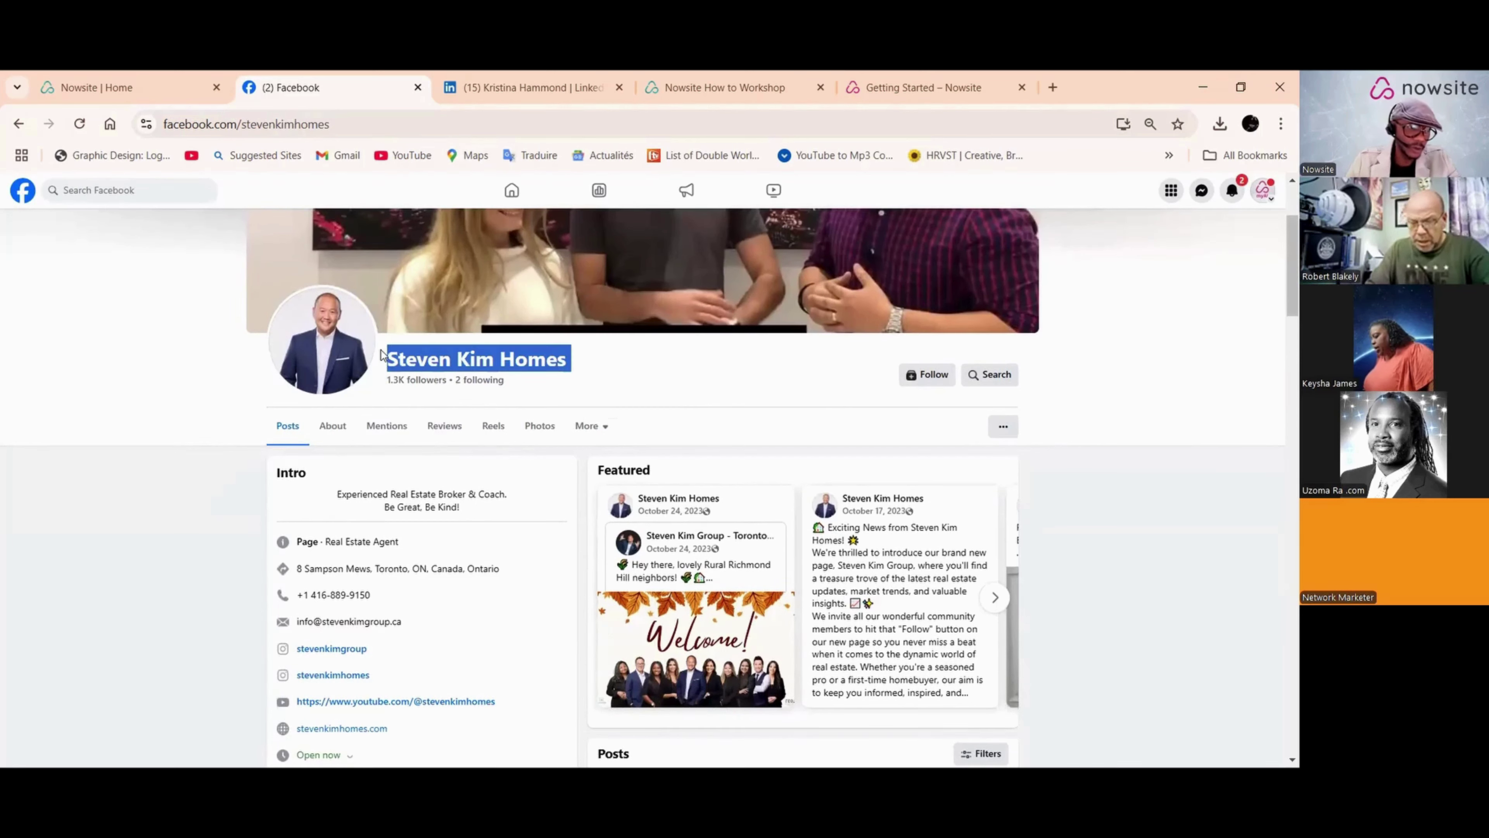
right_click(462, 360)
click(531, 373)
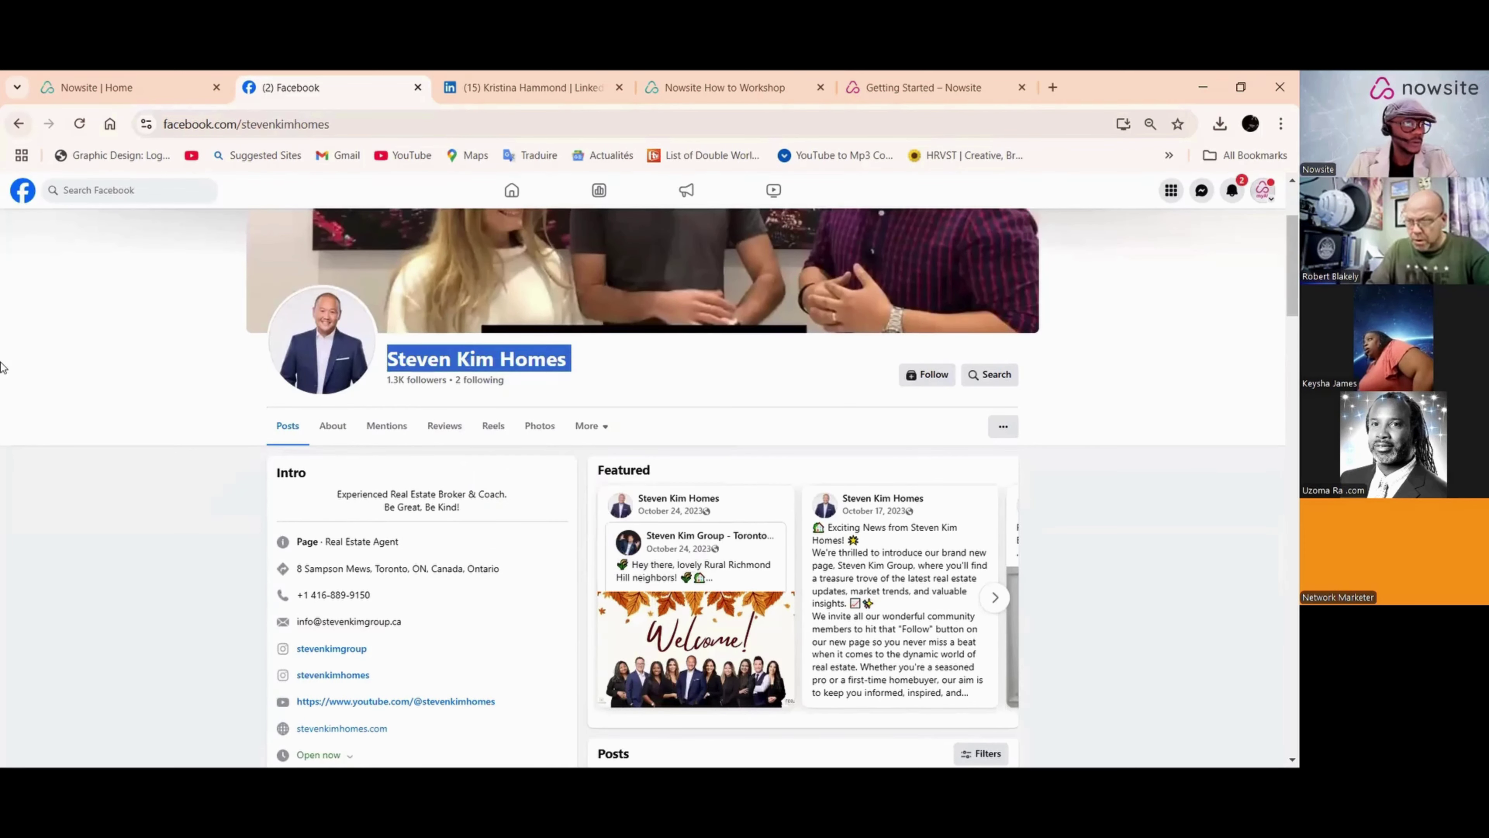
Step: Switch to Nowsite and start a new contact from the My Contacts list
click(104, 88)
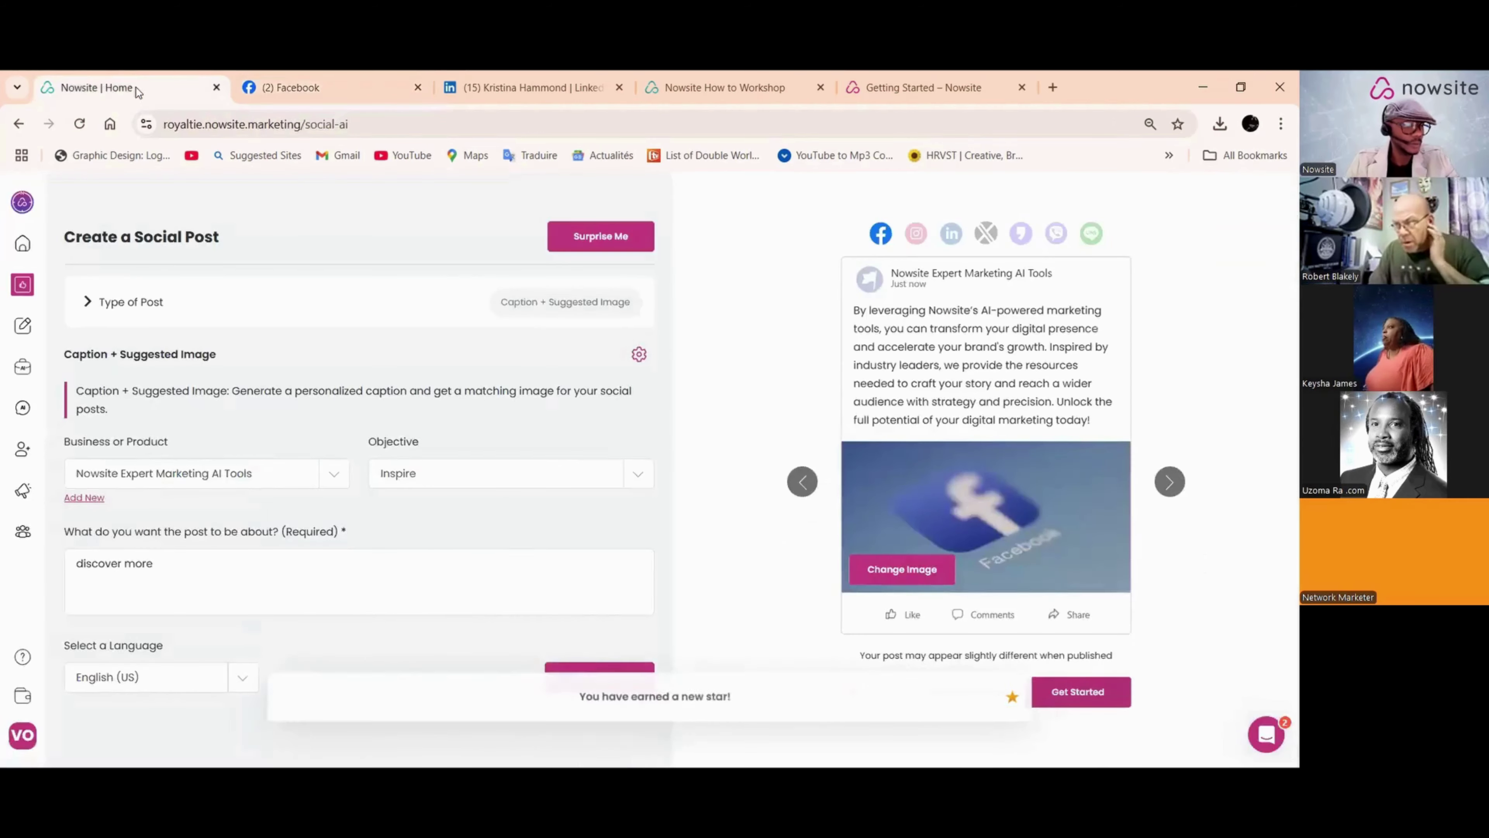
mouse_move(23, 372)
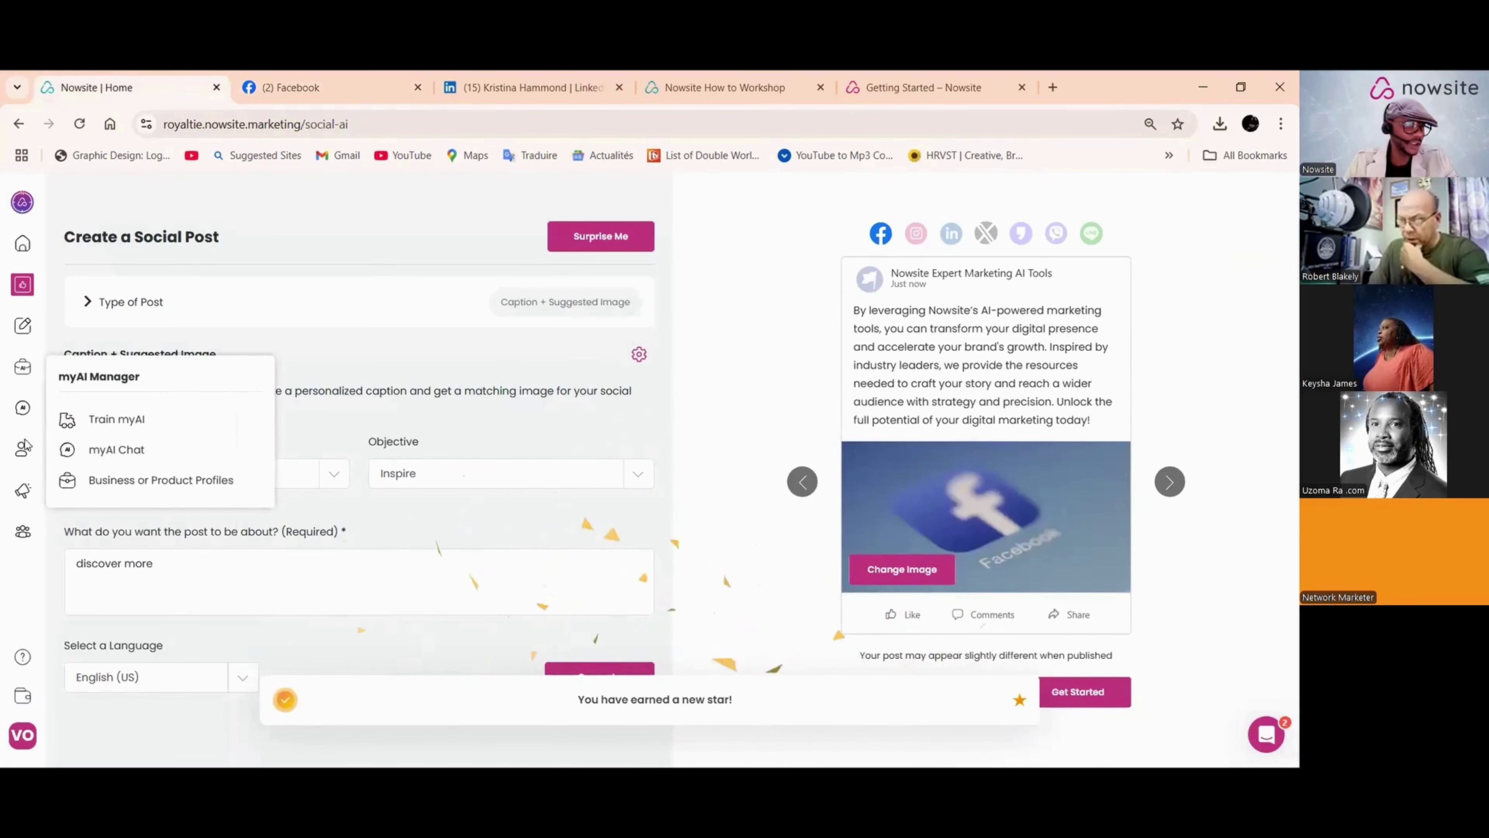
mouse_move(24, 450)
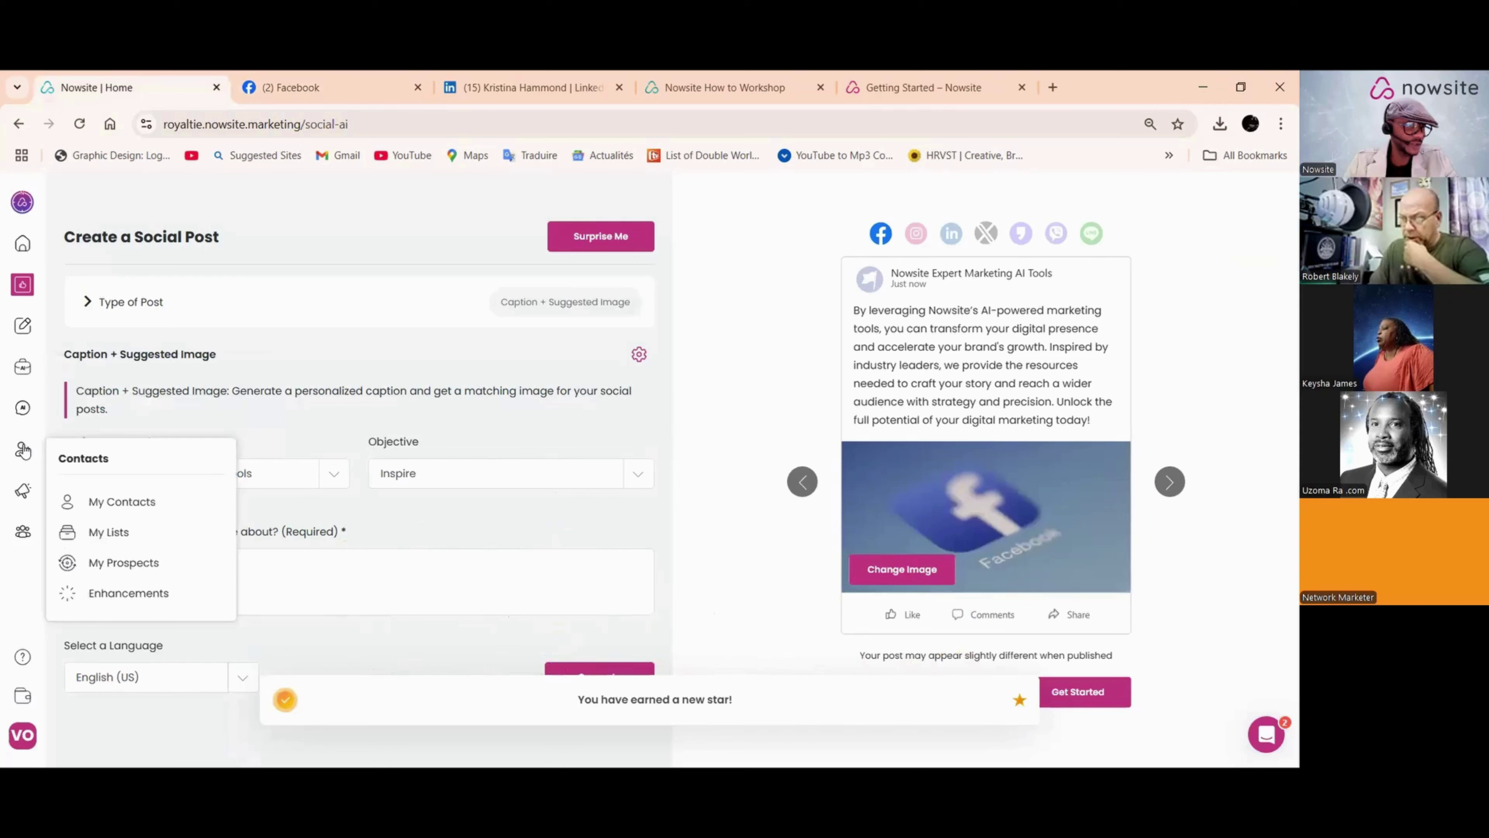
click(121, 502)
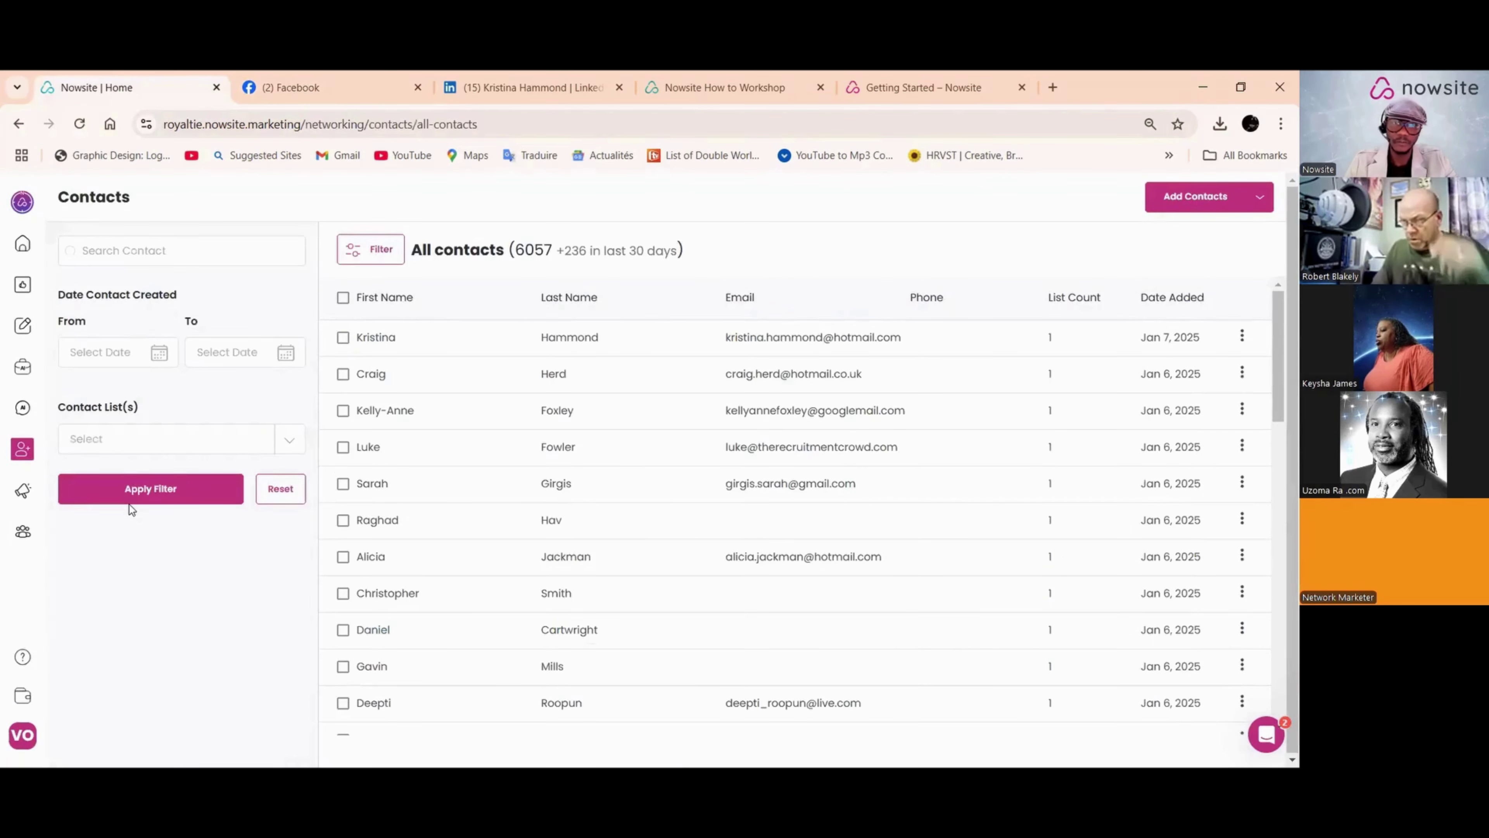
click(1190, 198)
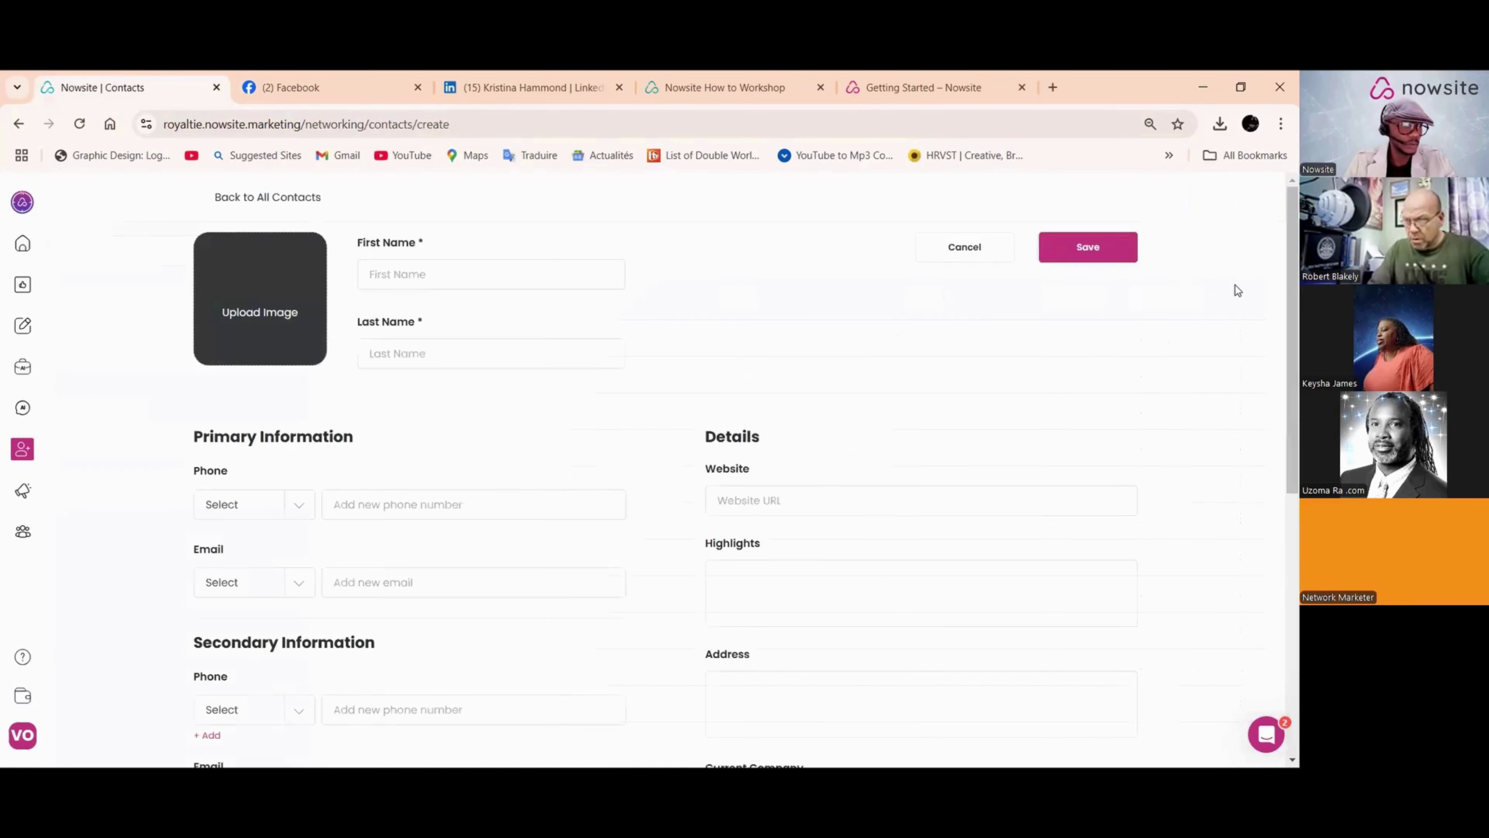
Step: Paste the copied page name as the contact's first name and move its last word, "Homes", to the last name
click(390, 282)
right_click(418, 285)
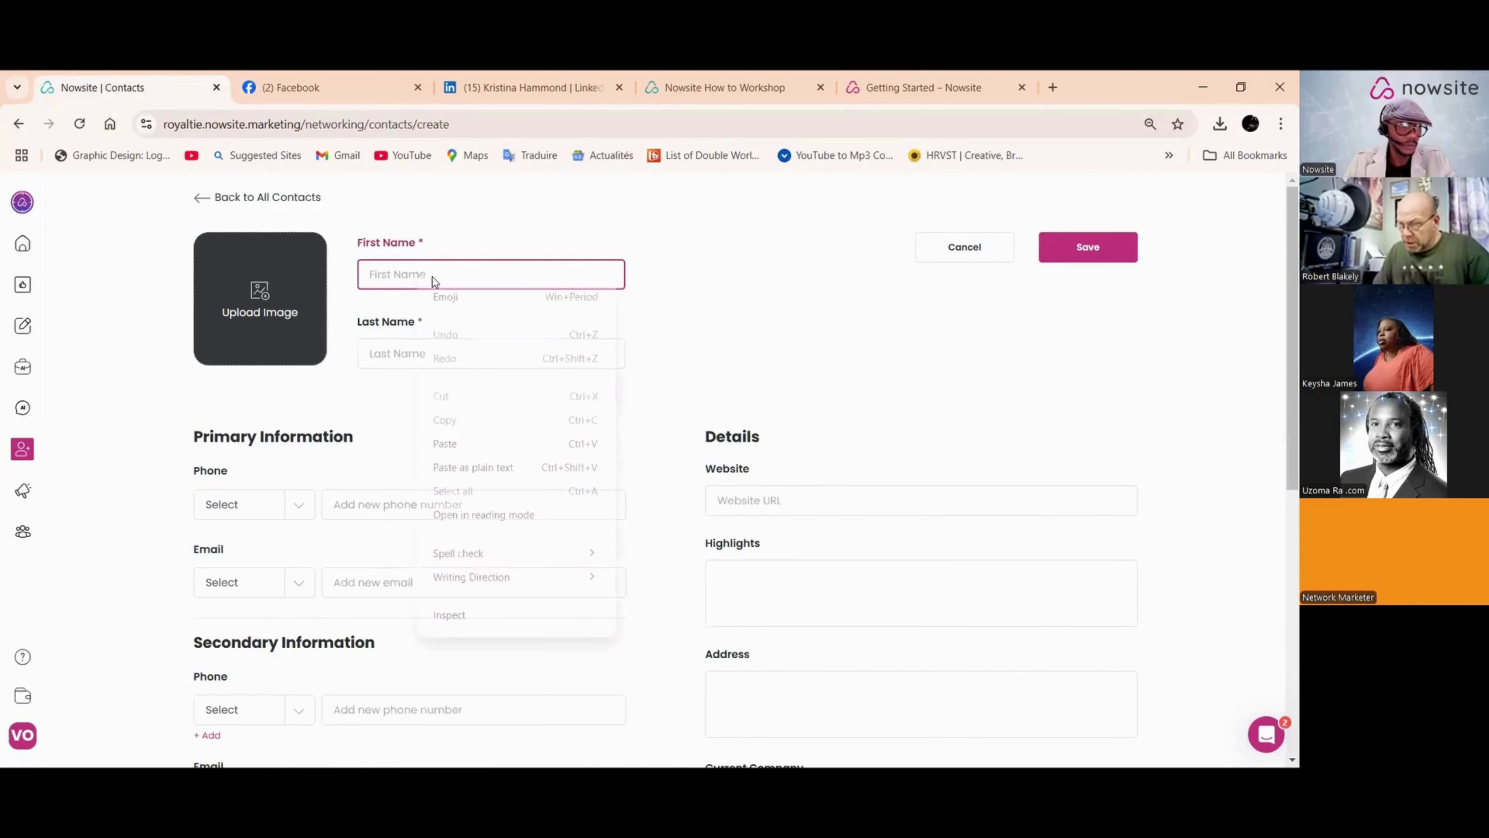
click(444, 444)
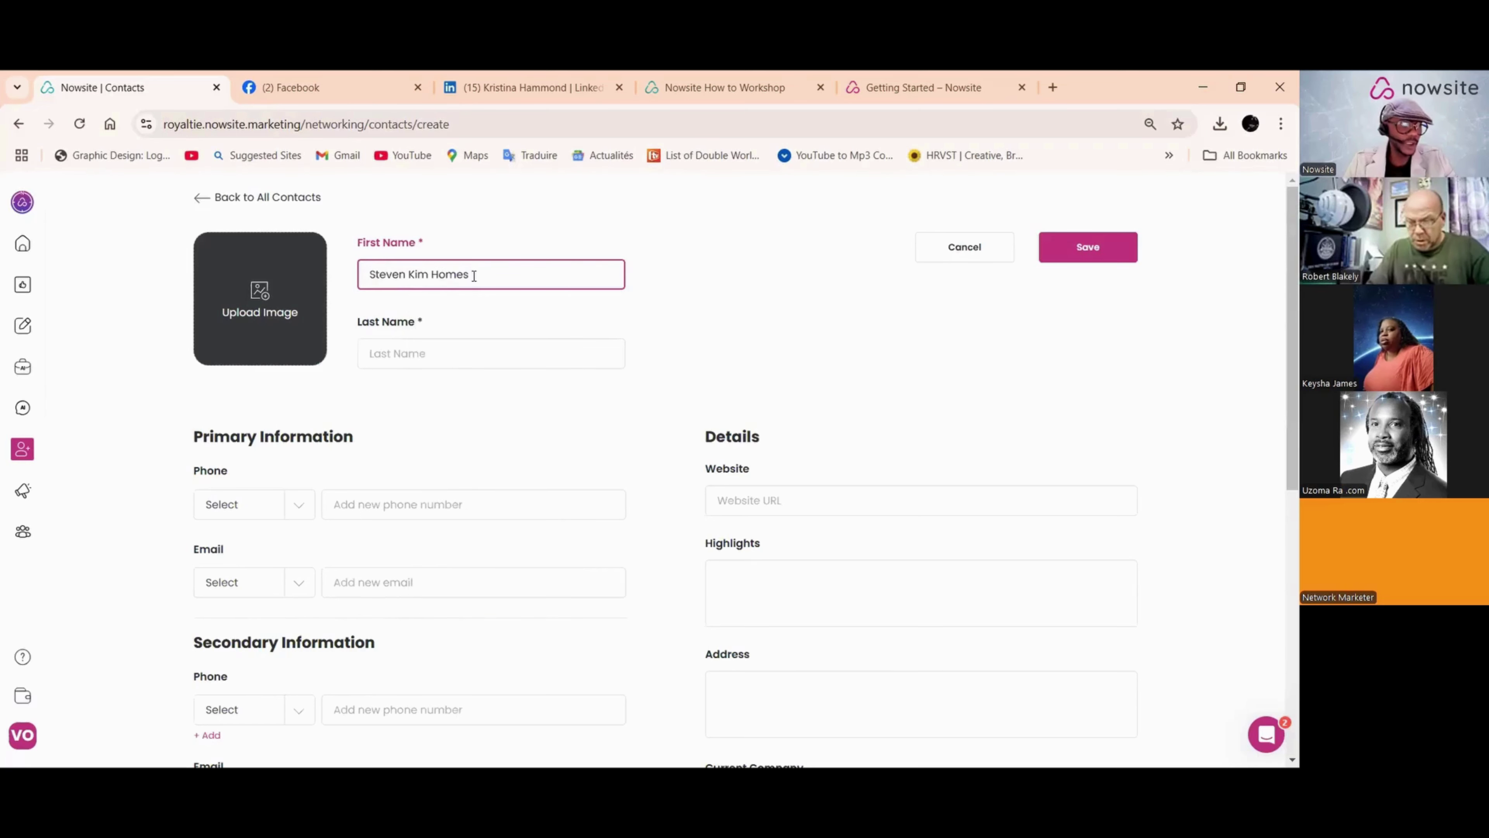
drag(487, 277, 427, 275)
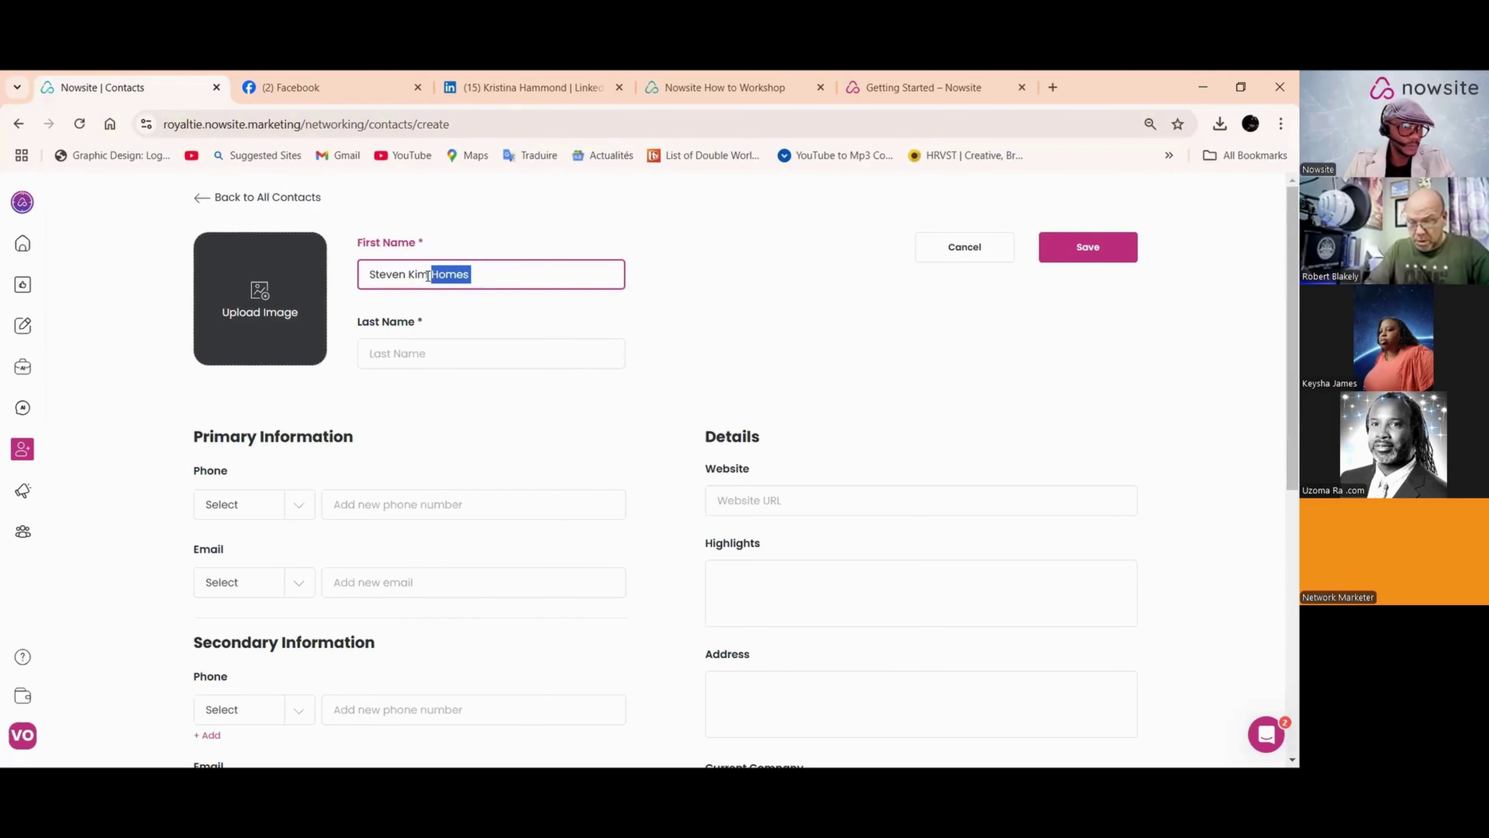
right_click(453, 278)
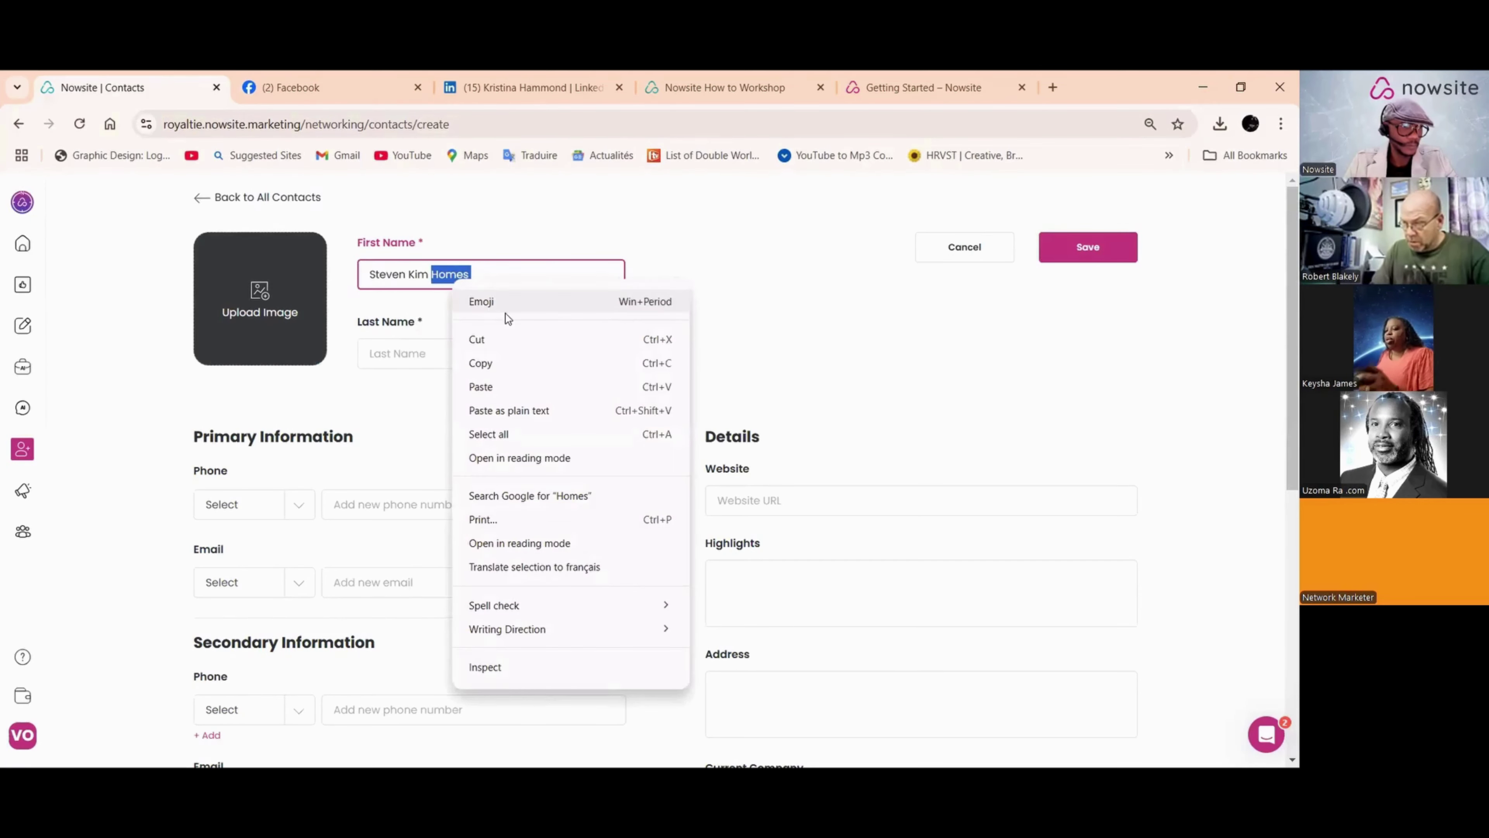
click(479, 340)
click(389, 354)
right_click(394, 359)
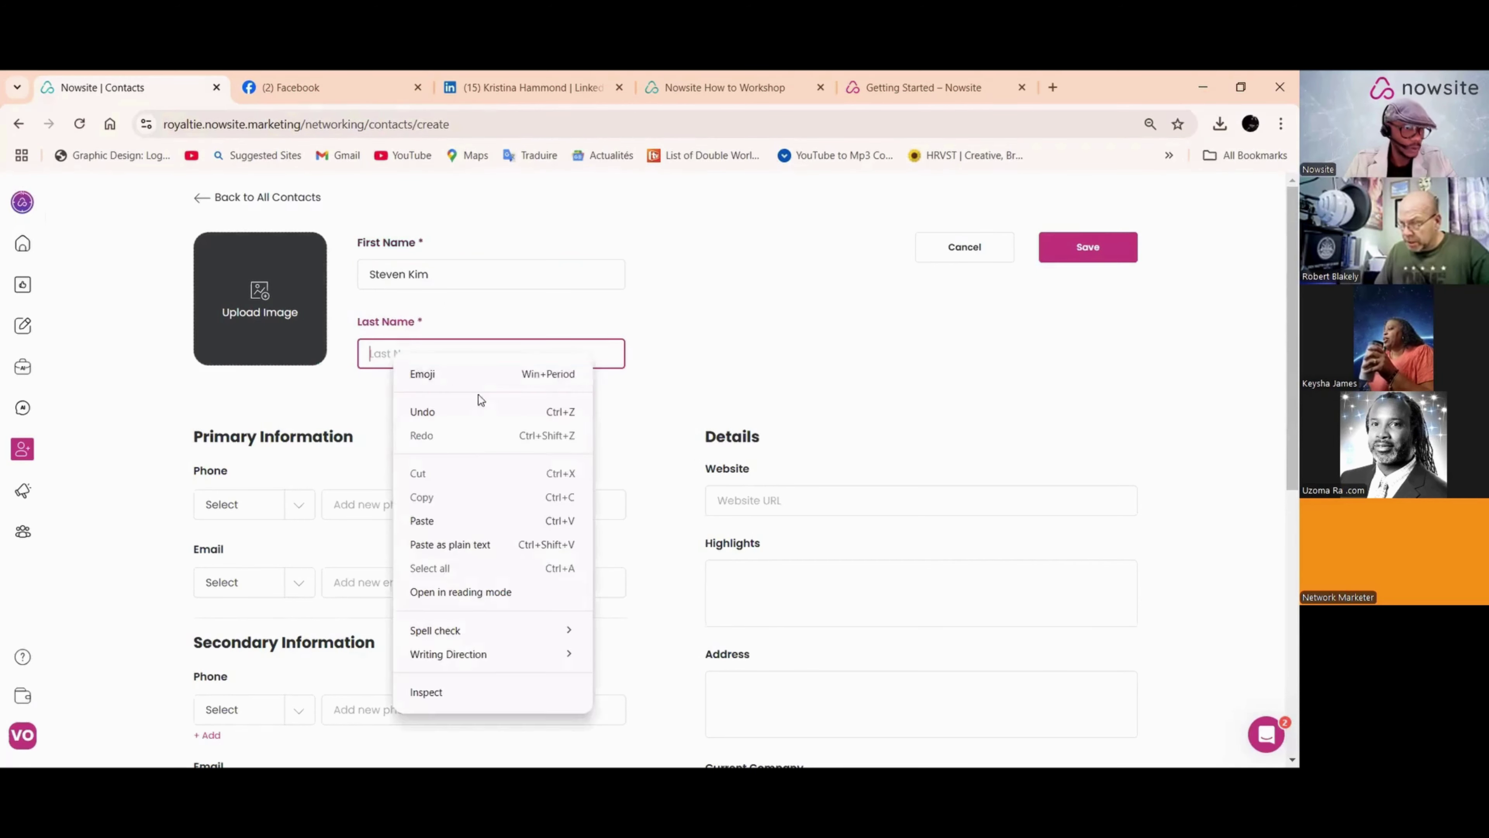
click(434, 521)
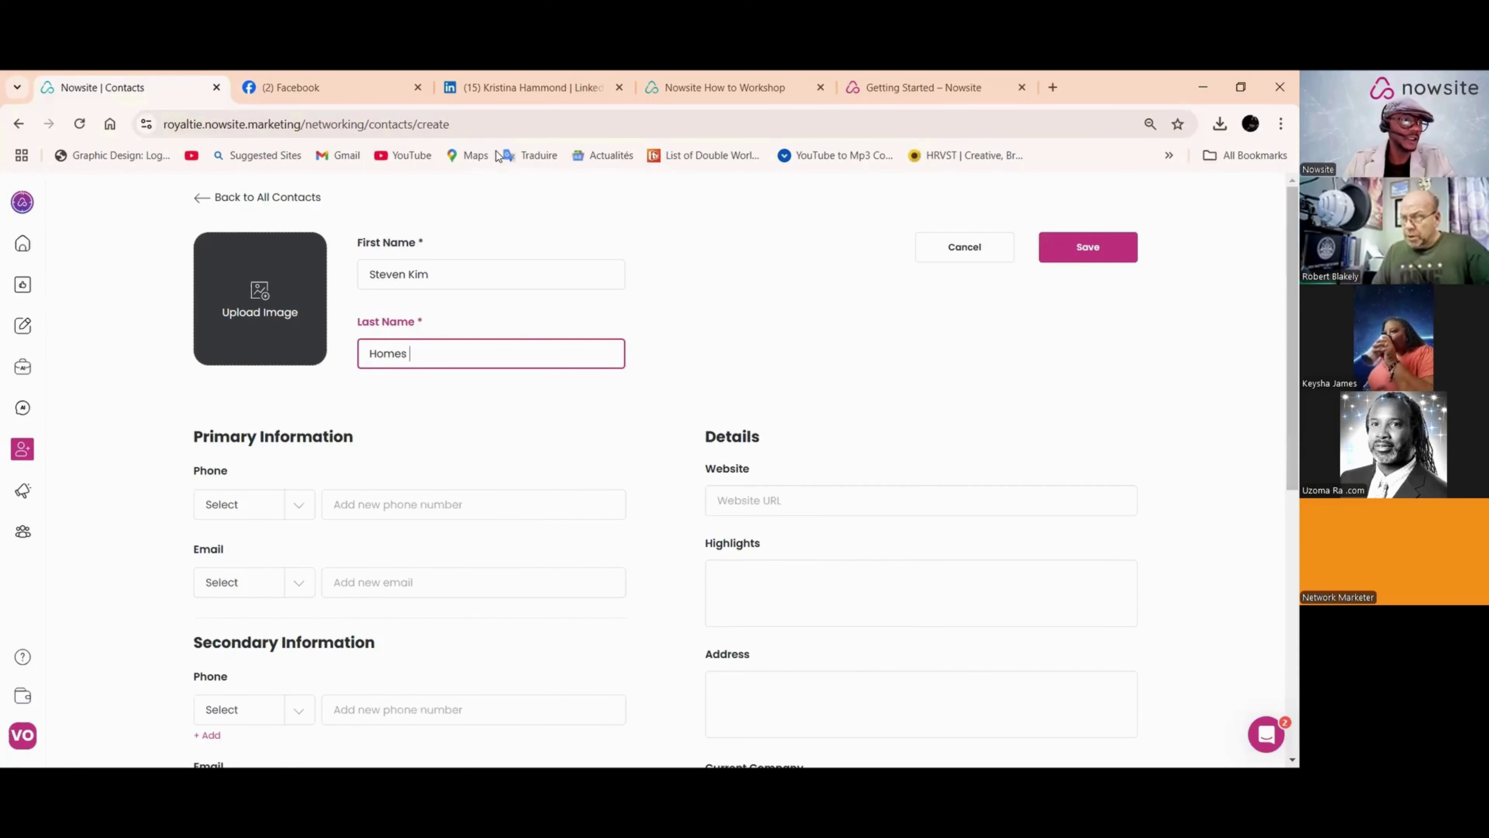
Step: Switch to the real estate agent's Facebook page and copy its web address
key(ctrl+Tab)
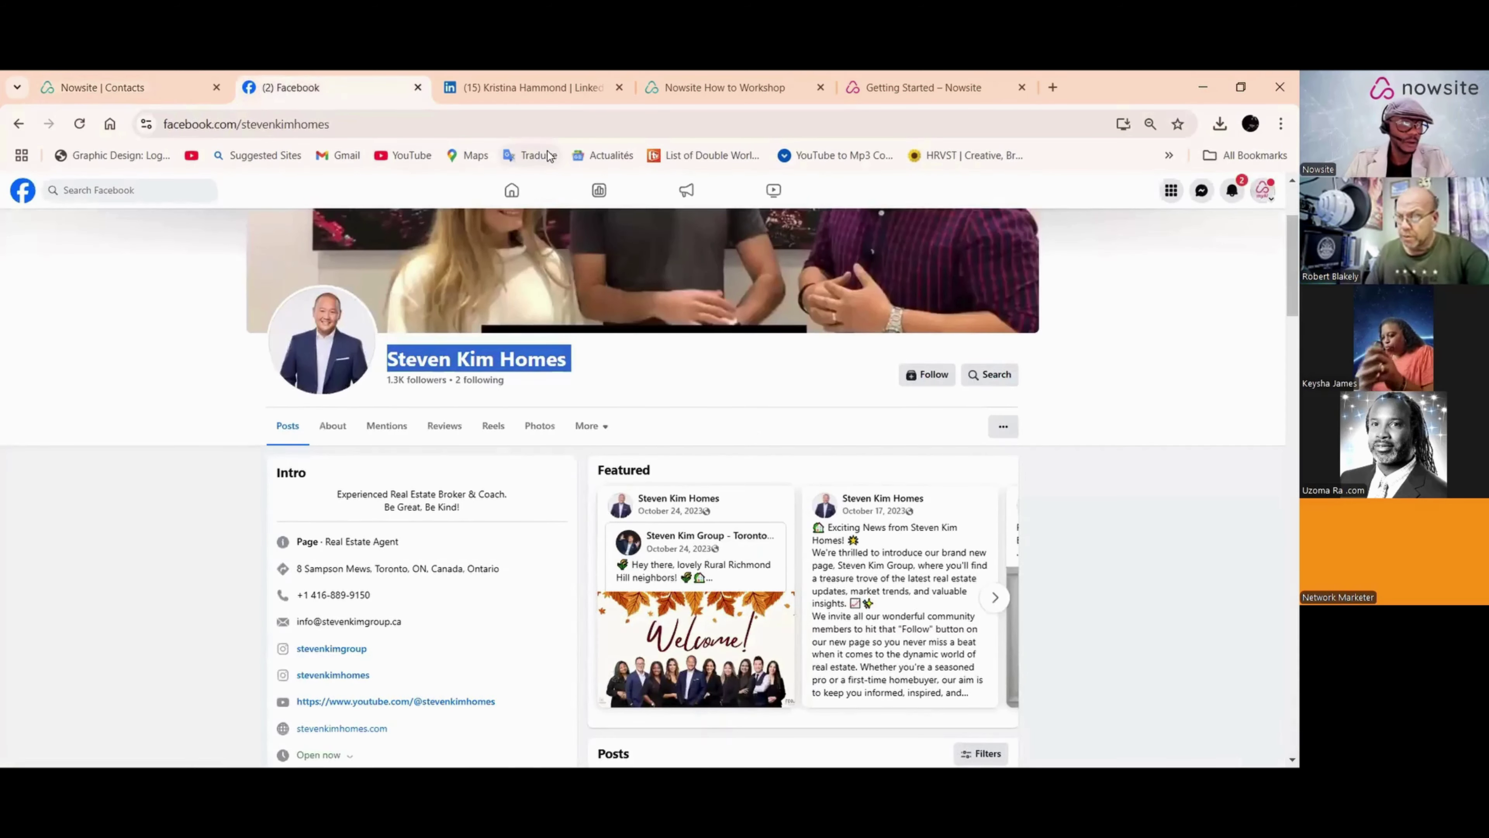
click(266, 122)
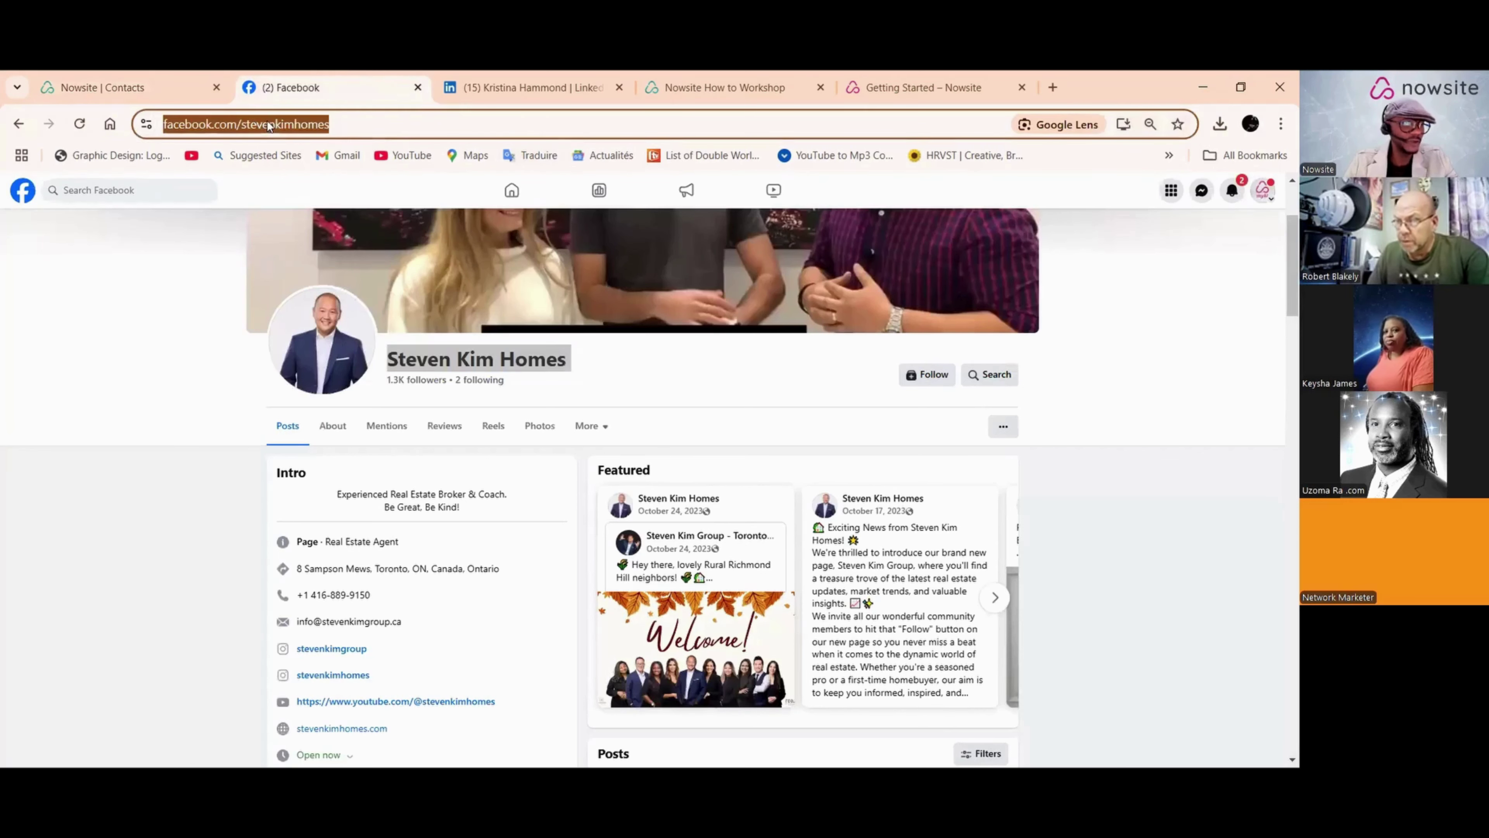
right_click(266, 119)
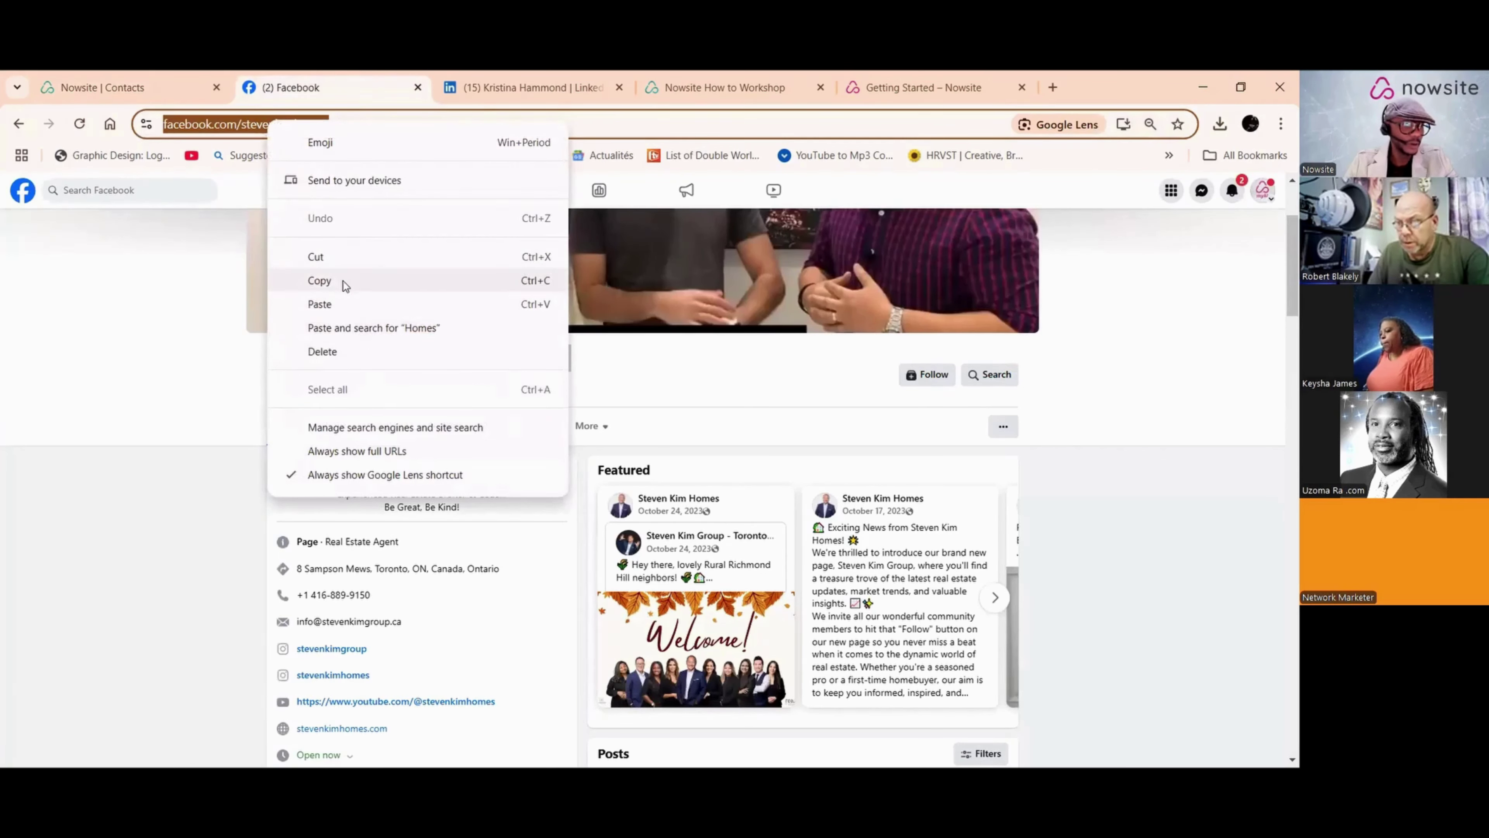
click(320, 281)
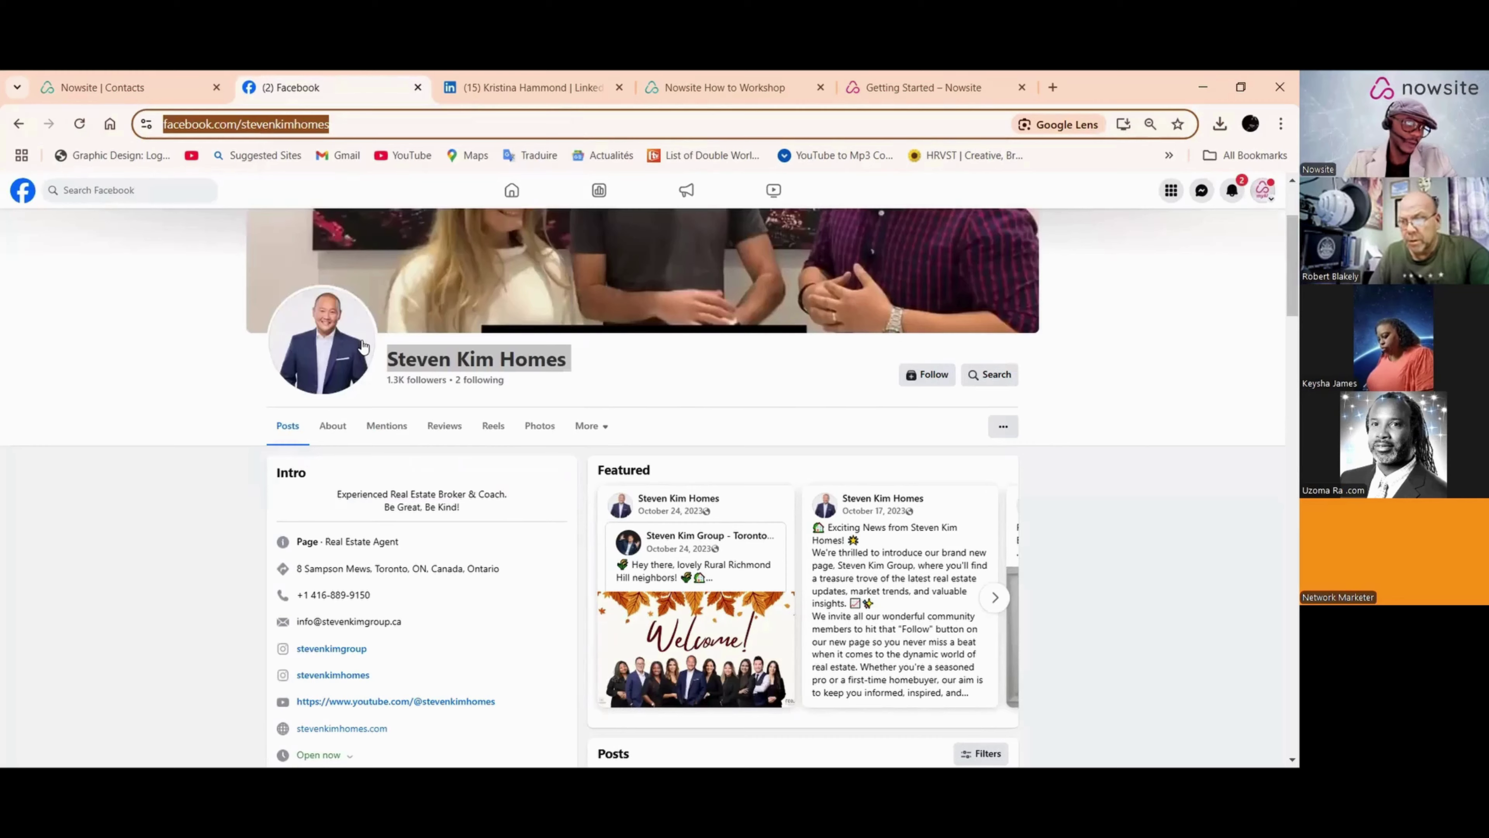
scroll(364, 510, down, 2)
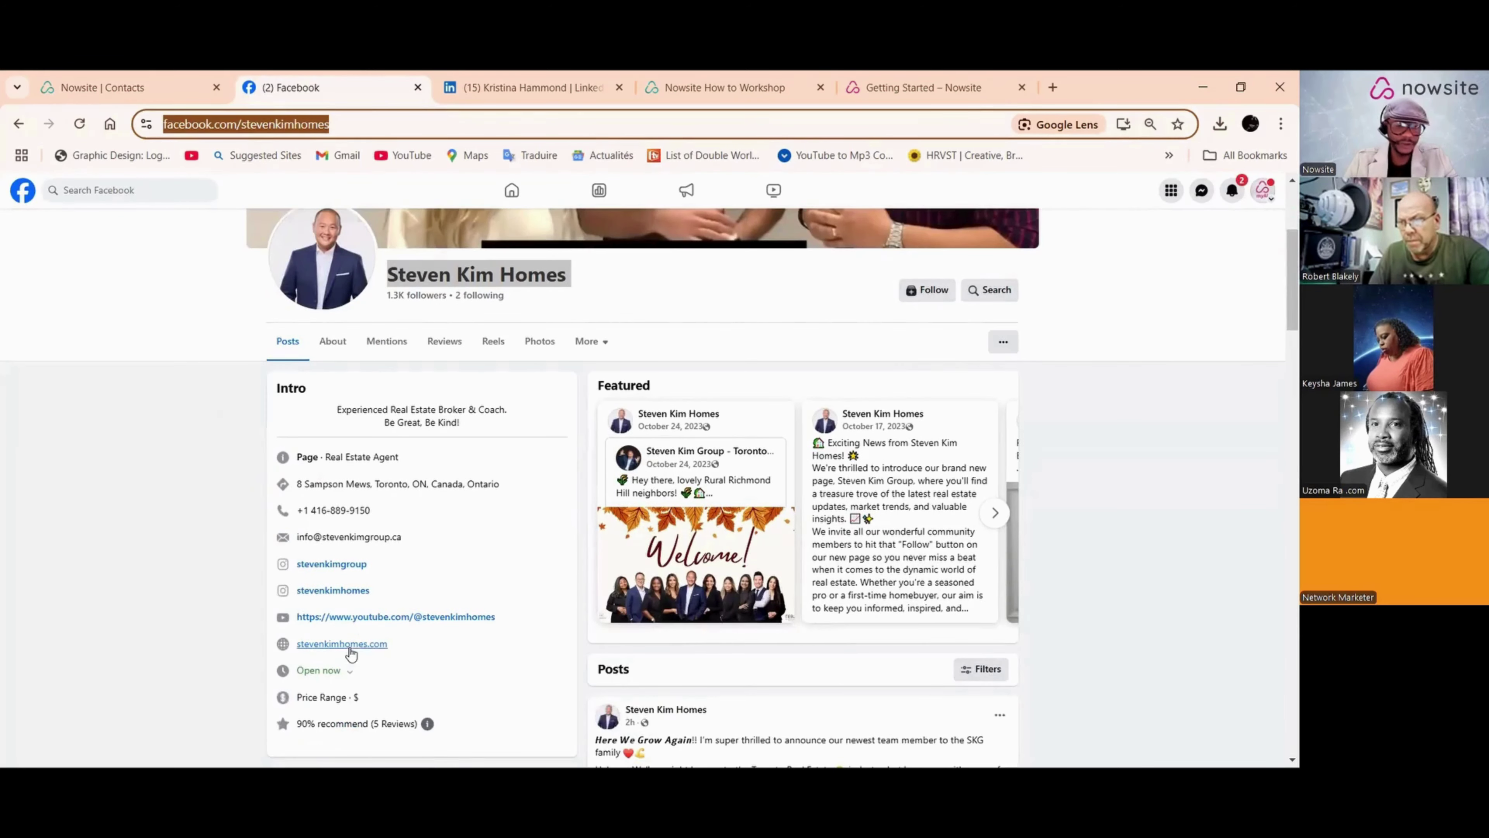
Step: Return to the new Nowsite contact and paste the copied page address into the secondary email field
click(110, 77)
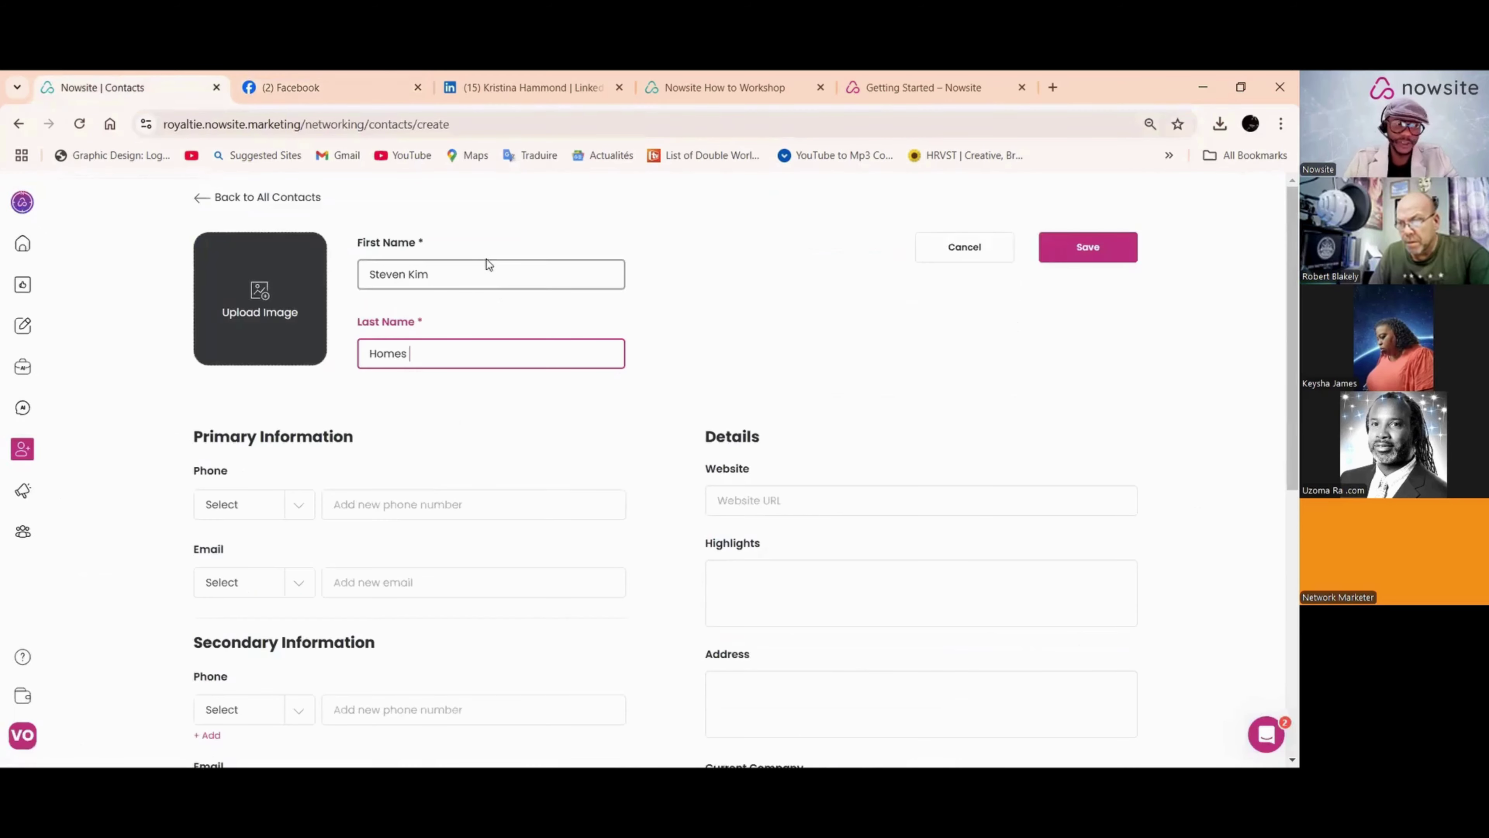
scroll(482, 379, down, 2)
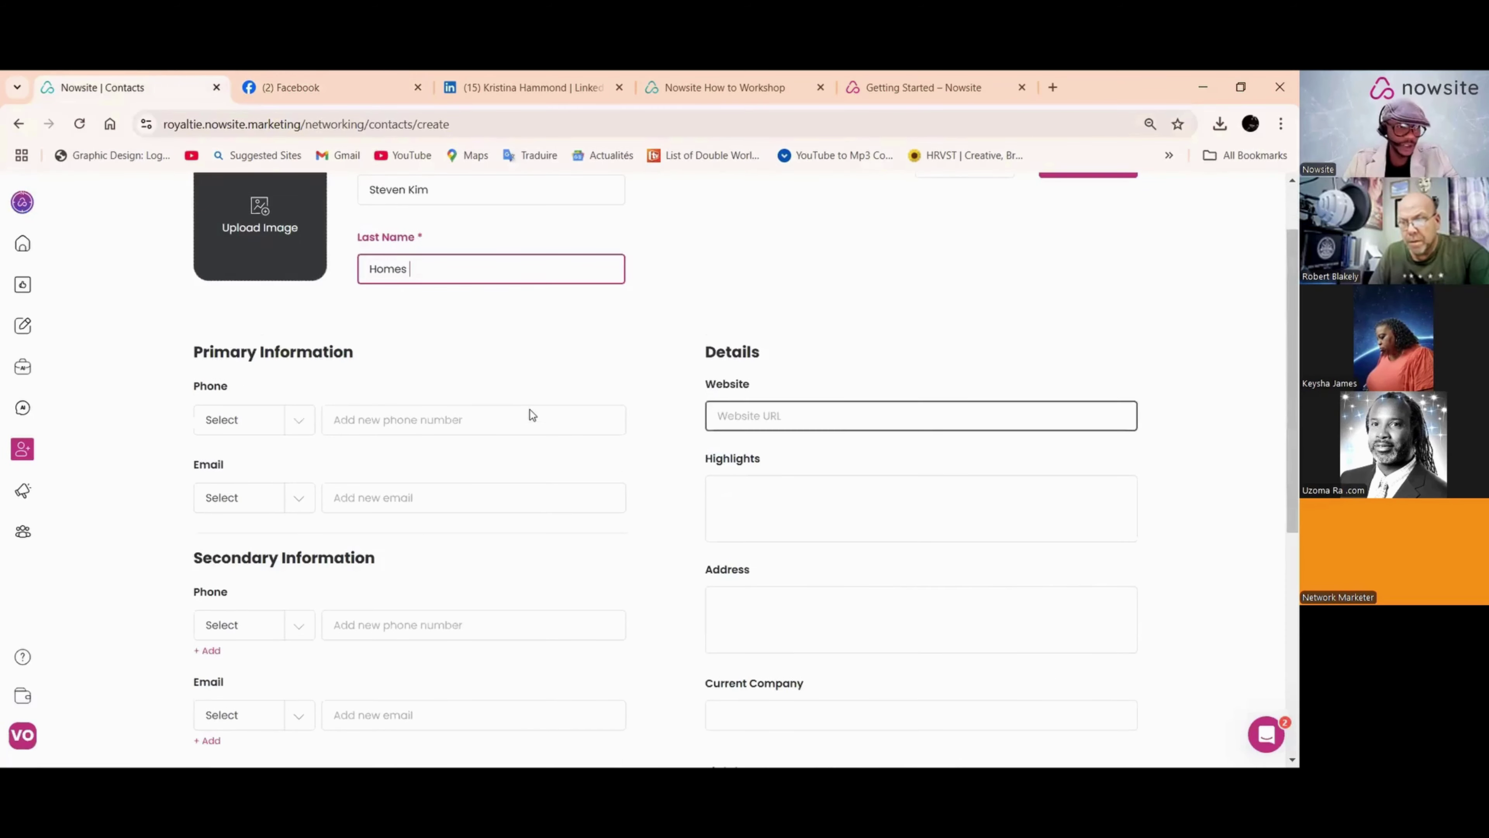
scroll(530, 409, down, 2)
click(377, 412)
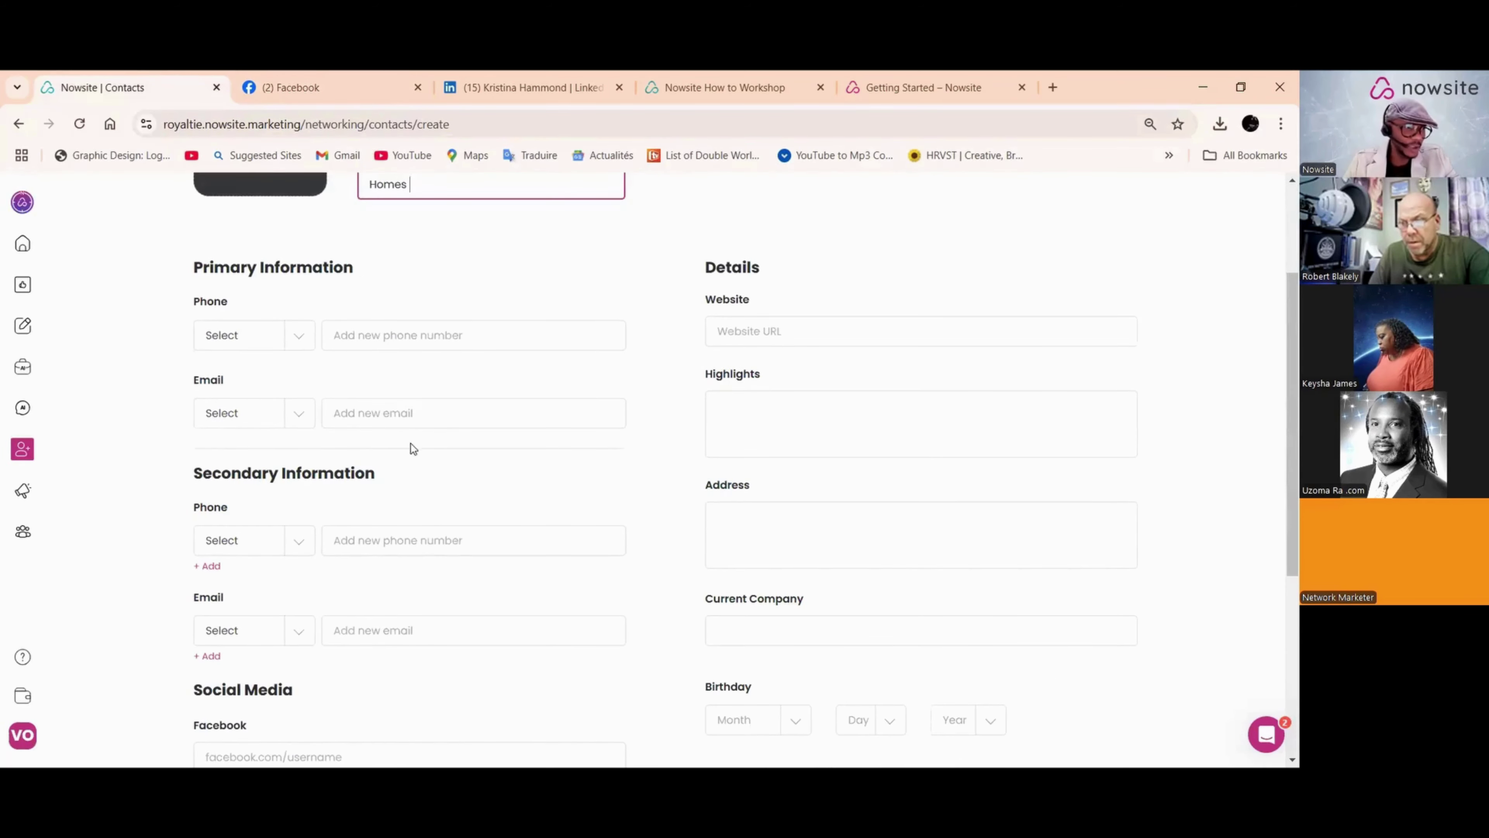
scroll(413, 446, down, 6)
click(379, 389)
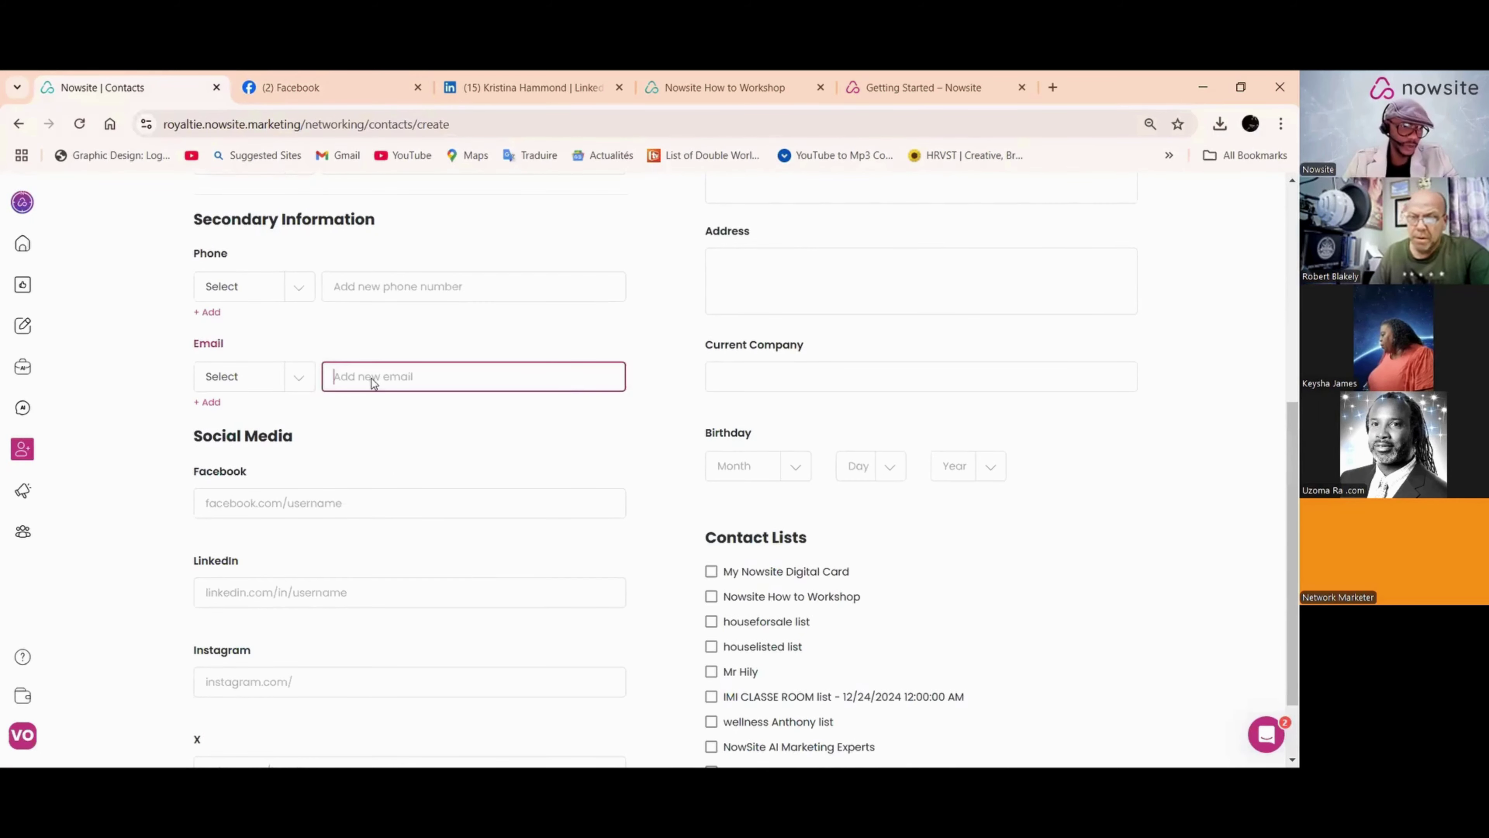
right_click(372, 377)
click(399, 546)
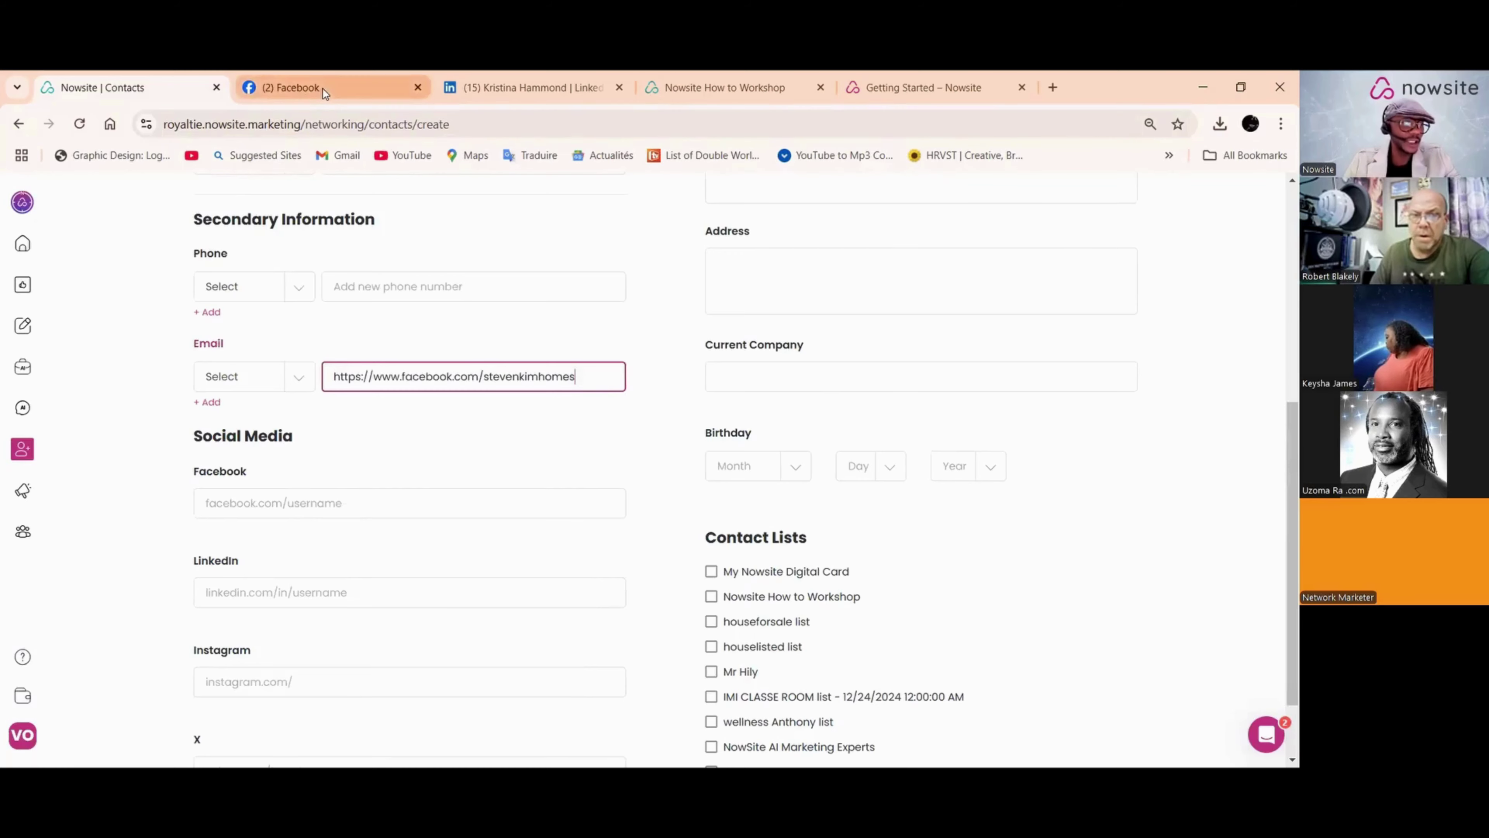
Step: Copy the agent's email address from the Facebook page intro and return to the Nowsite contact form
click(290, 86)
scroll(372, 424, down, 2)
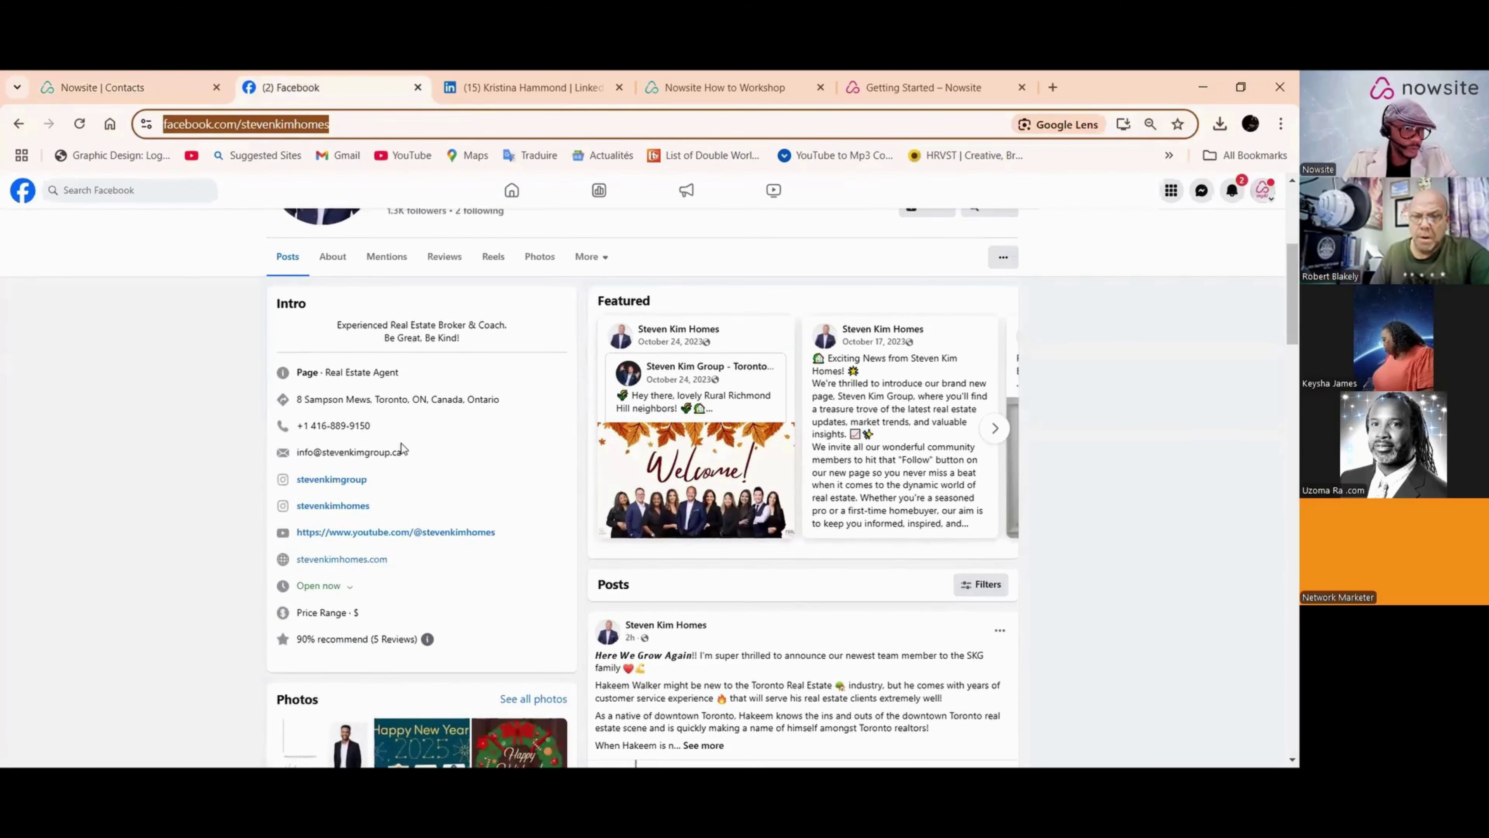
drag(417, 453, 296, 461)
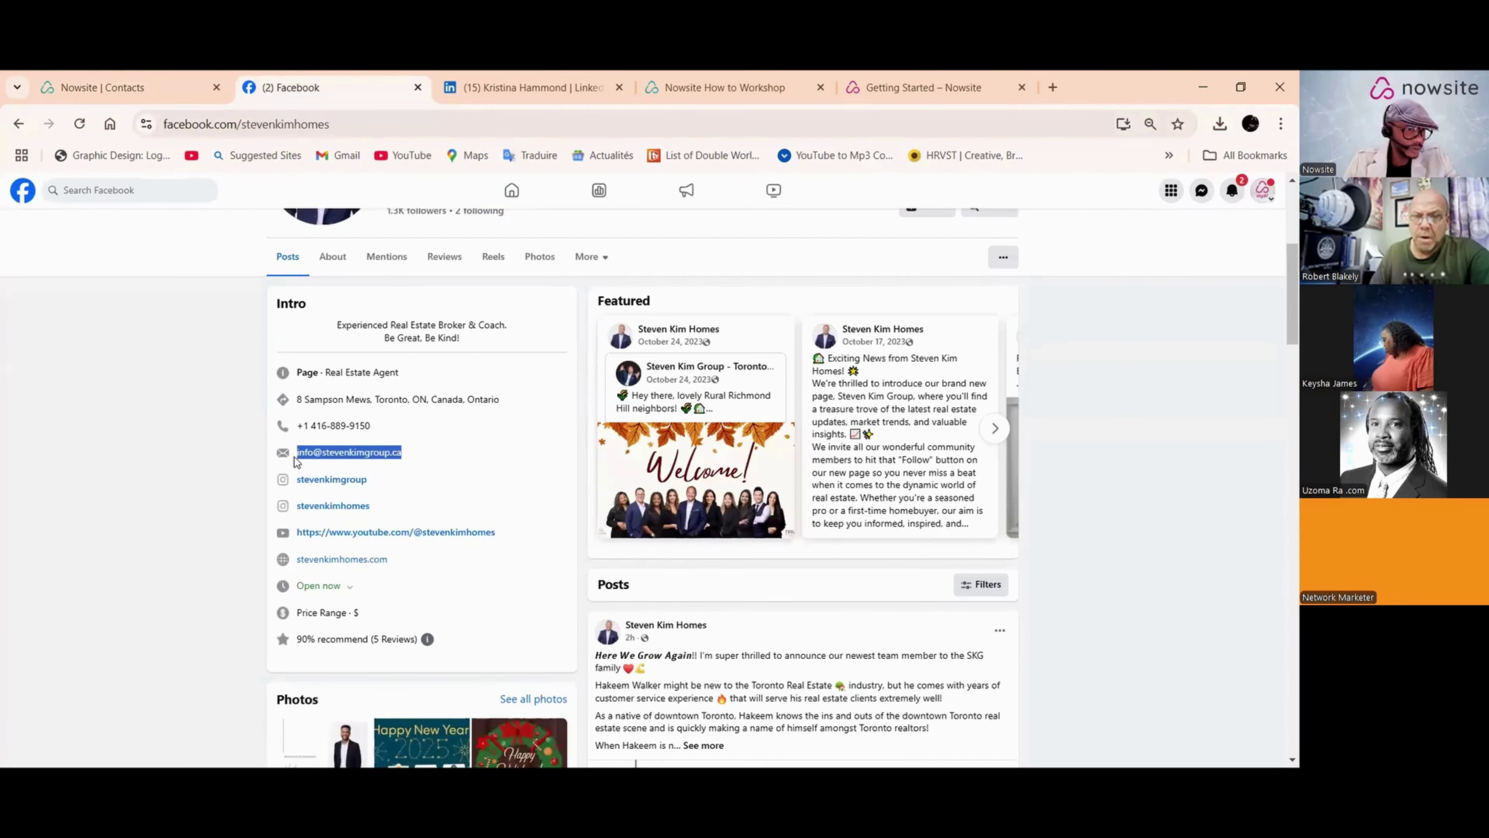
right_click(356, 456)
click(381, 476)
click(156, 79)
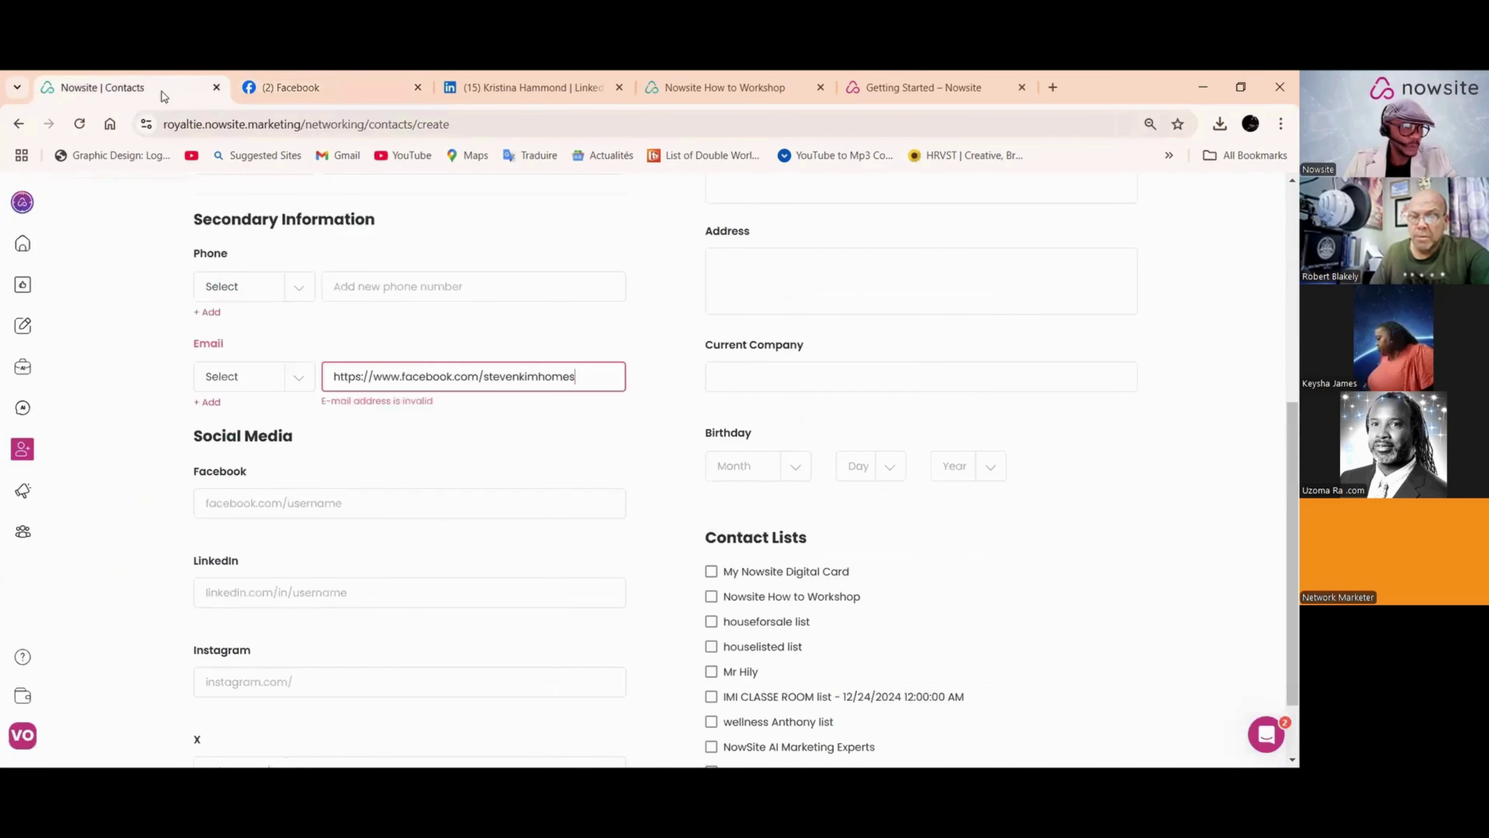
Step: Move the Facebook page address from the secondary email field to the contact's Facebook field under Social Media
scroll(188, 366, down, 2)
click(224, 408)
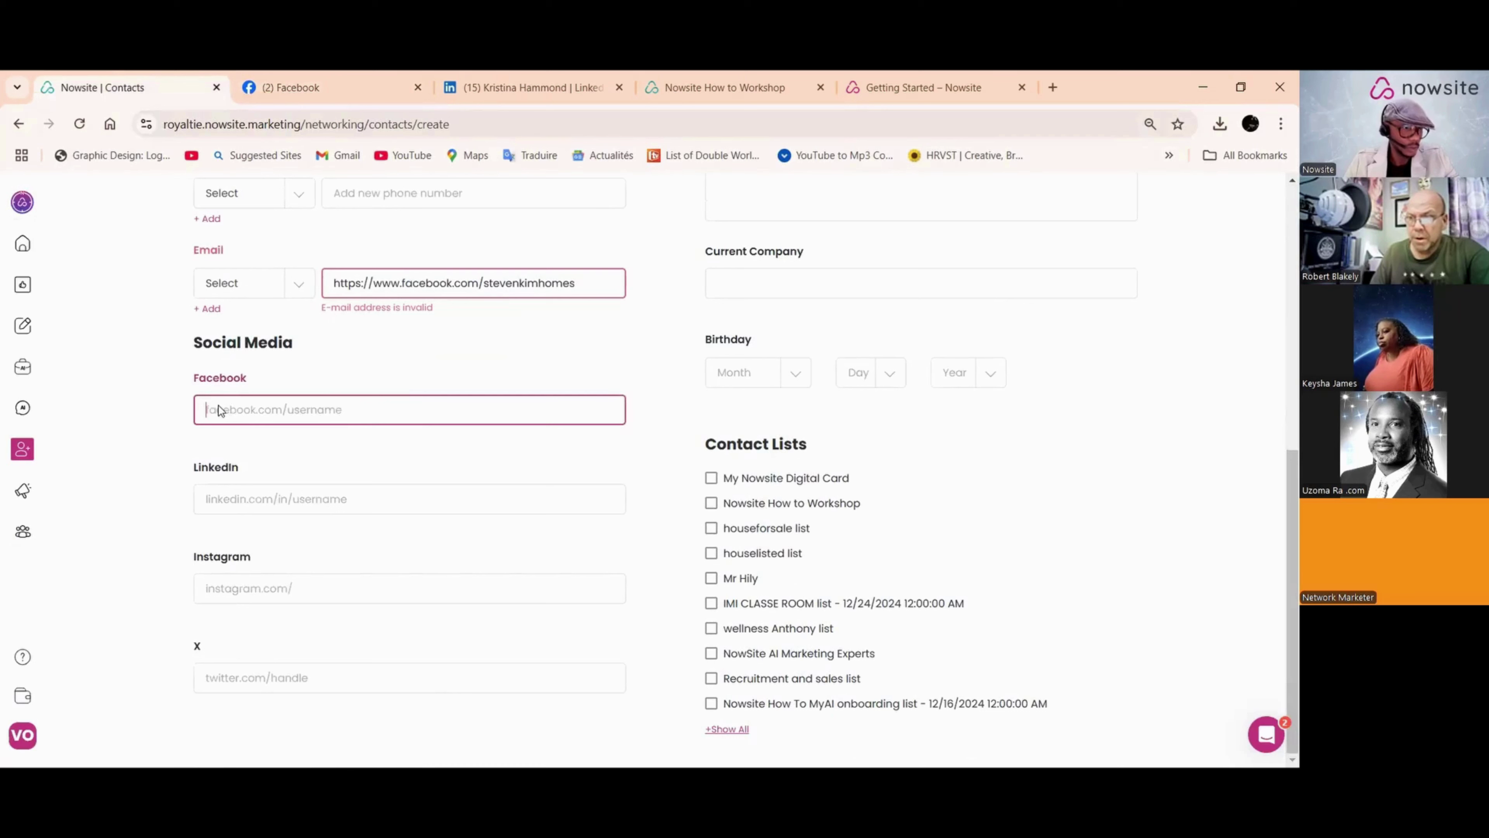
right_click(220, 409)
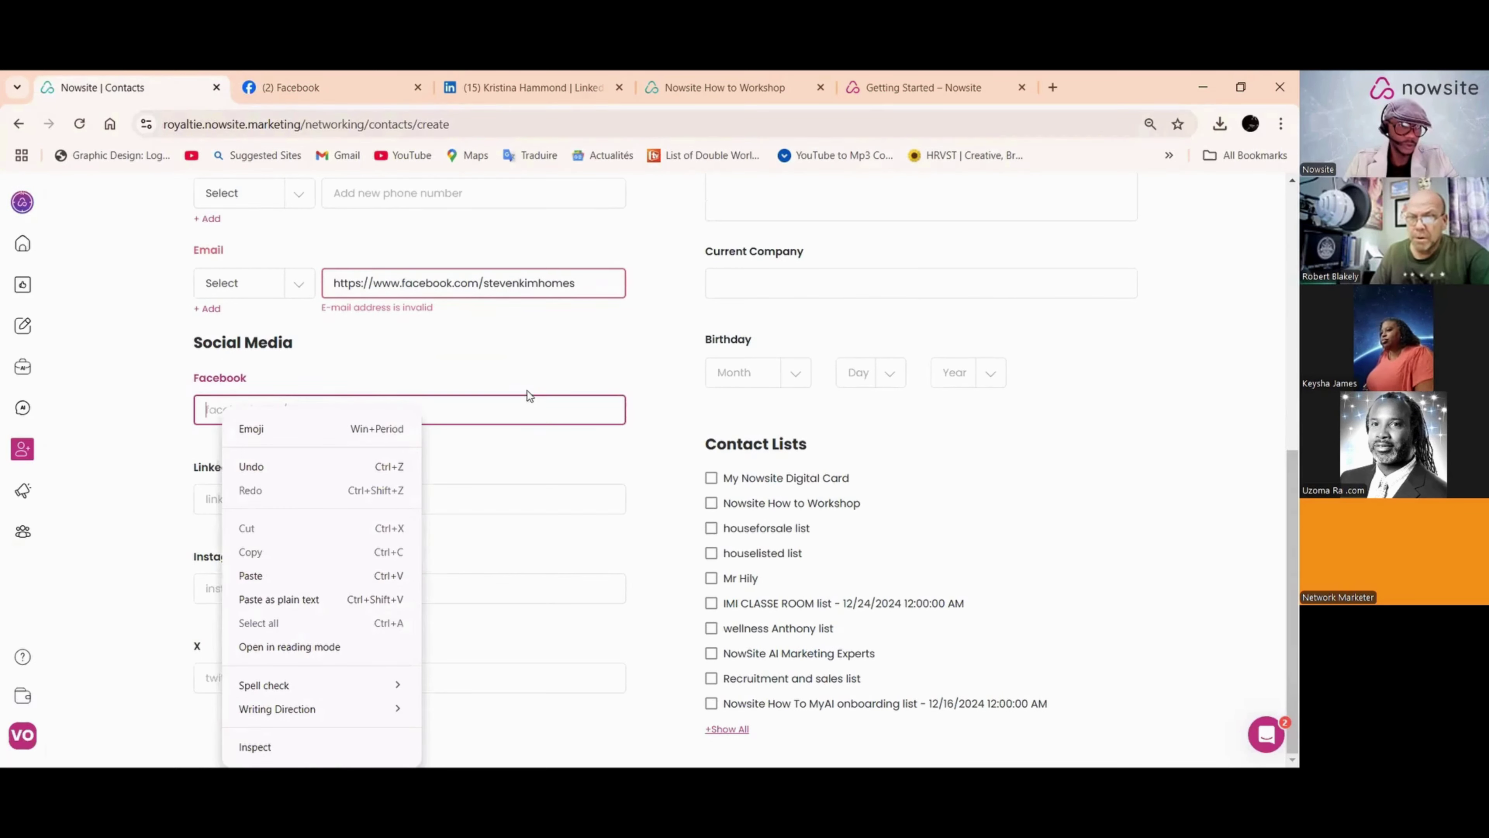
click(522, 366)
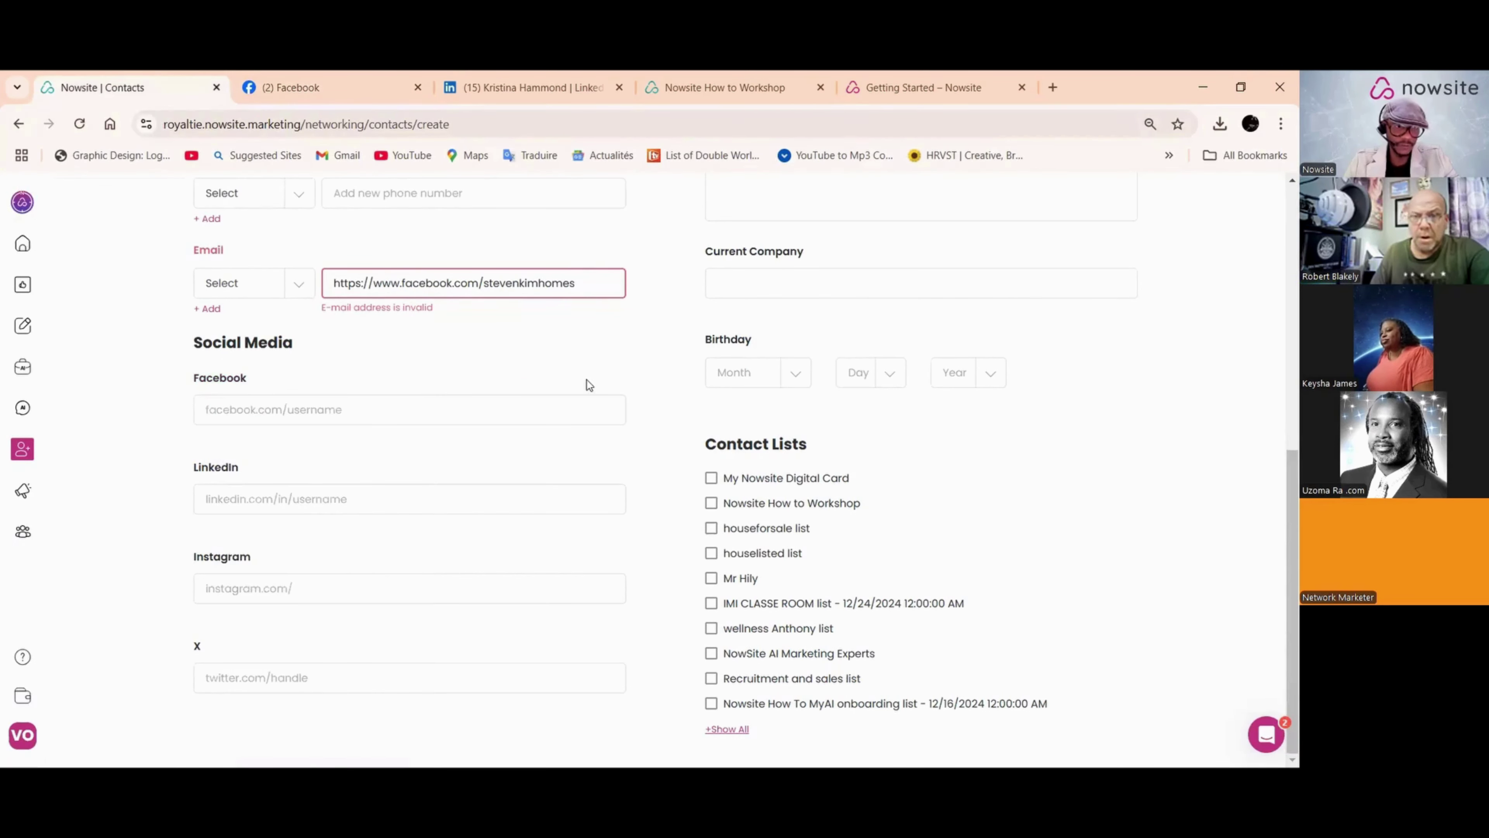
click(518, 282)
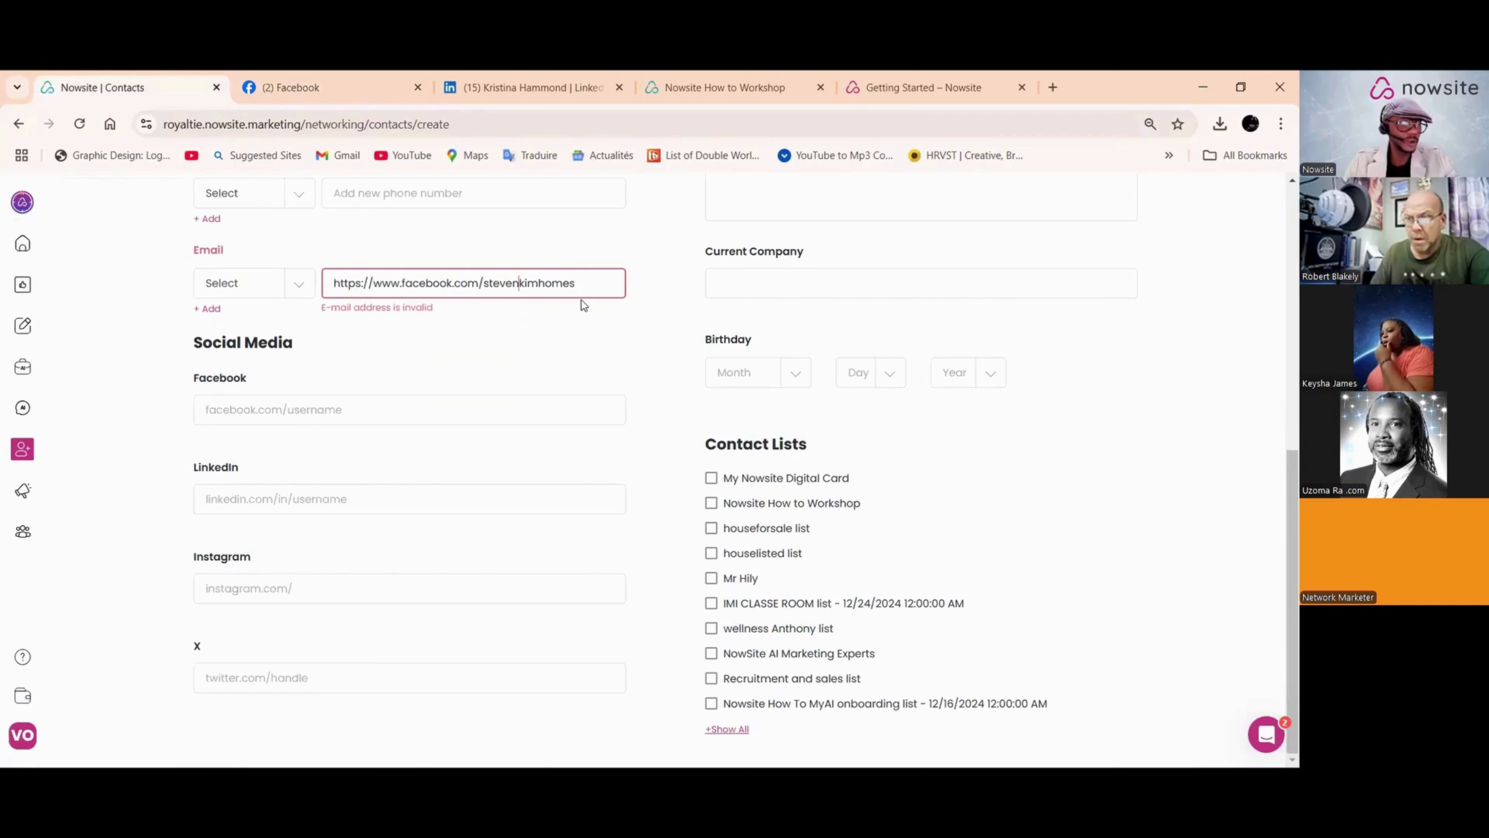
drag(583, 284, 309, 283)
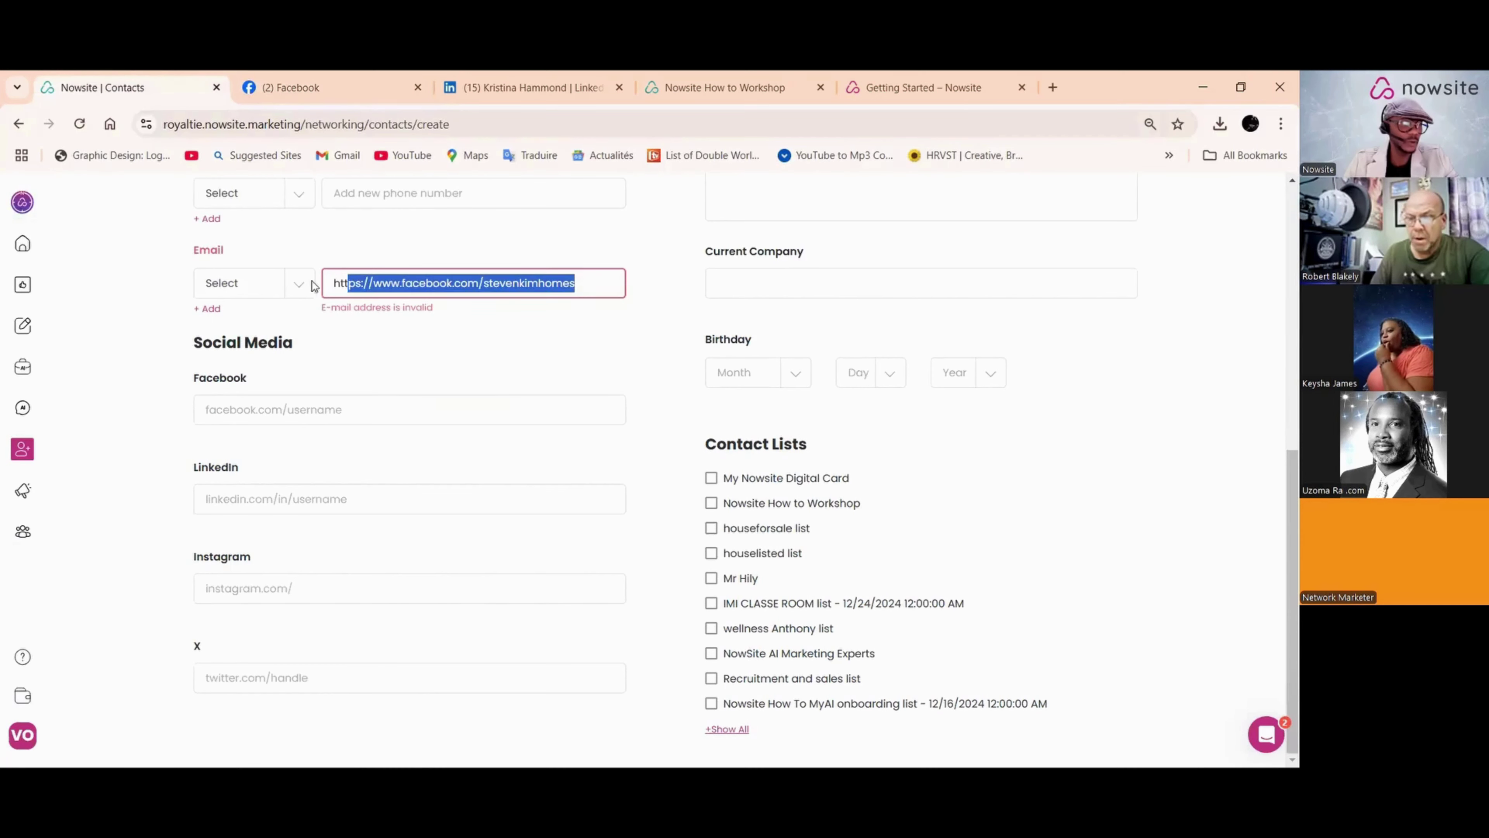
right_click(410, 294)
click(432, 346)
click(266, 416)
right_click(265, 416)
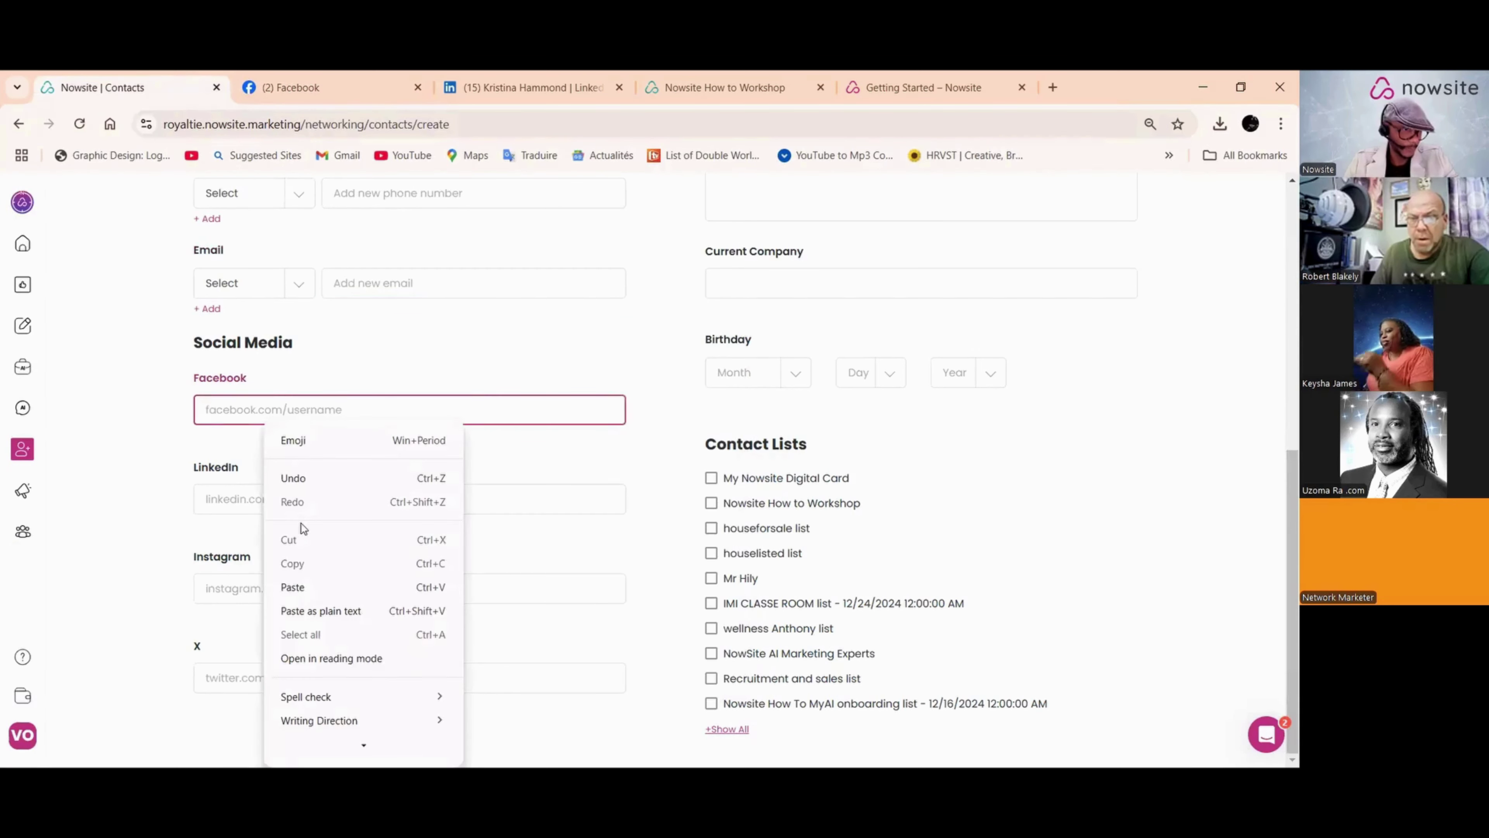
click(293, 586)
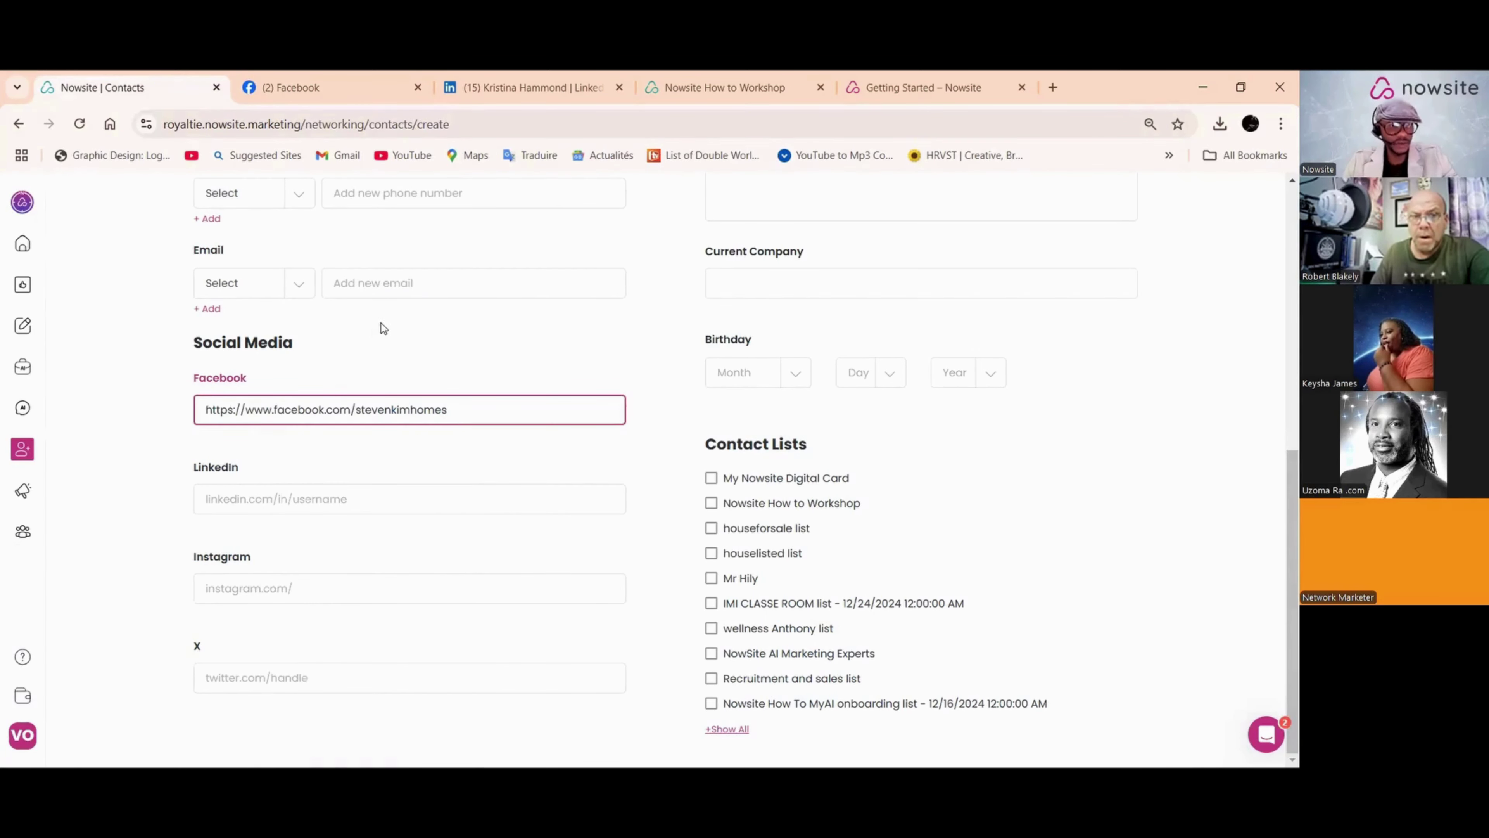
Step: Paste the clipboard content into the contact's email field under Primary Information
click(373, 284)
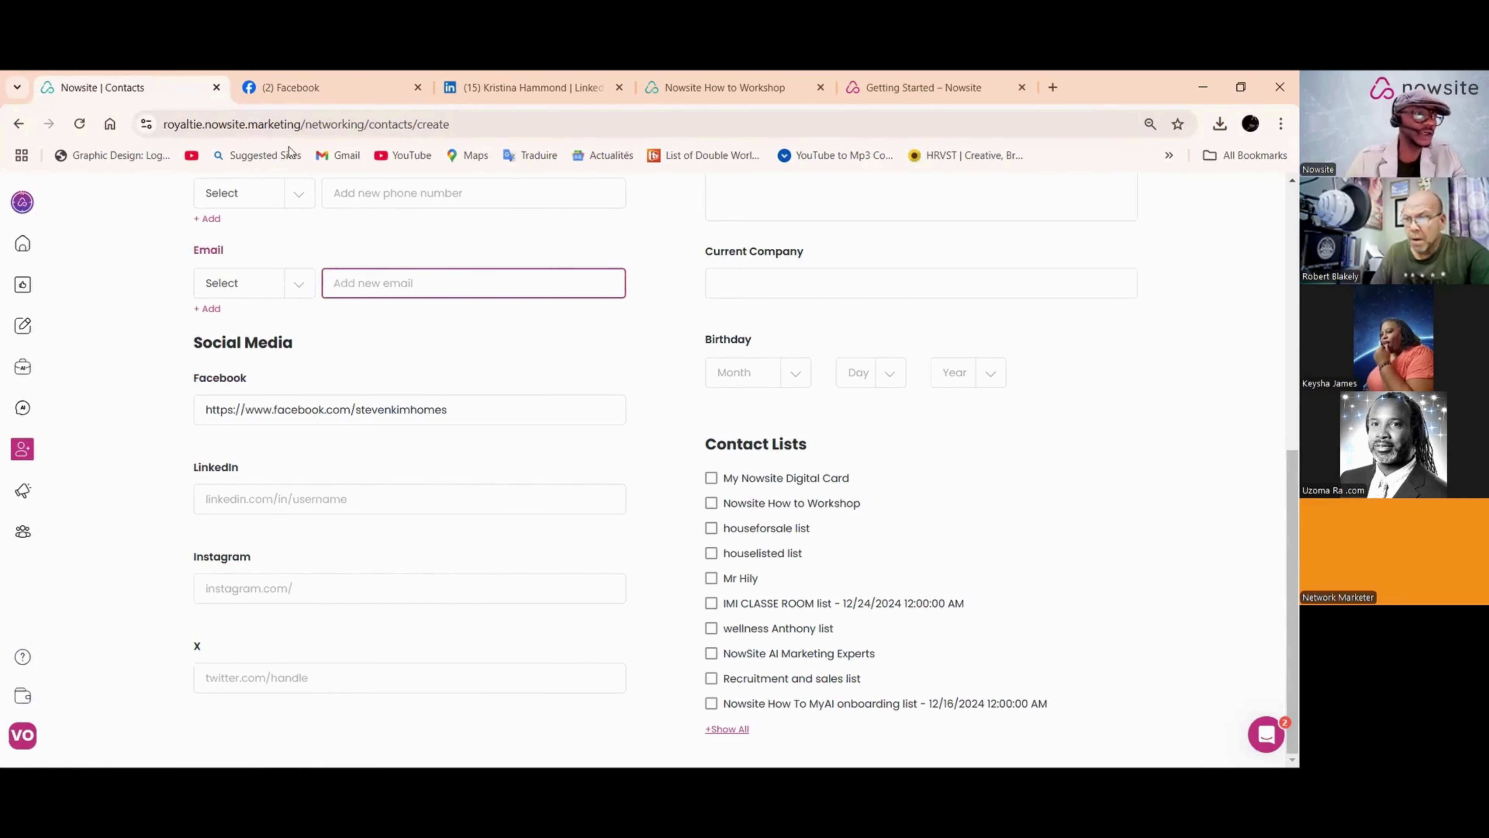
scroll(545, 320, up, 4)
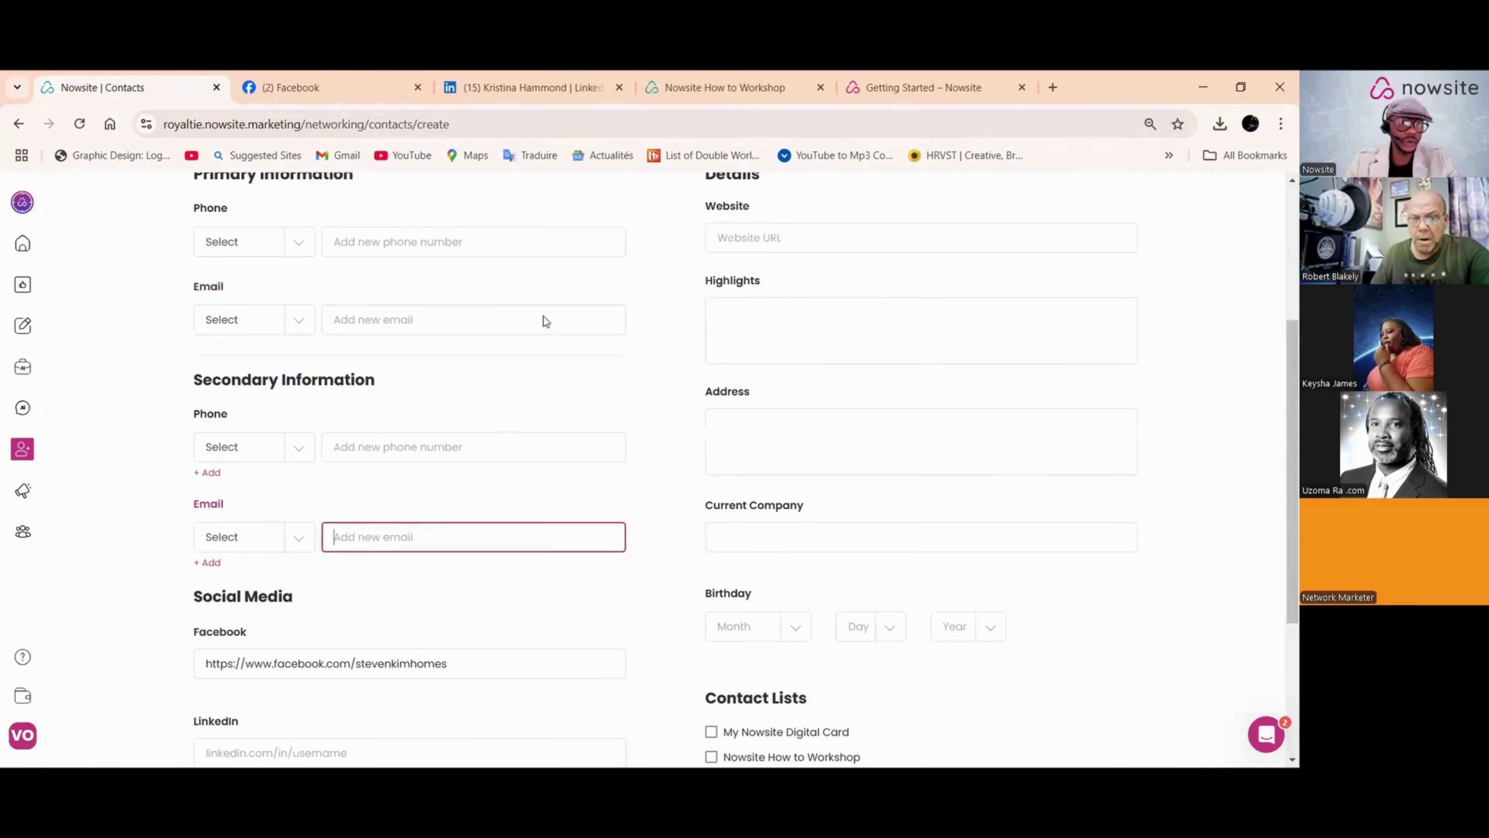
click(310, 100)
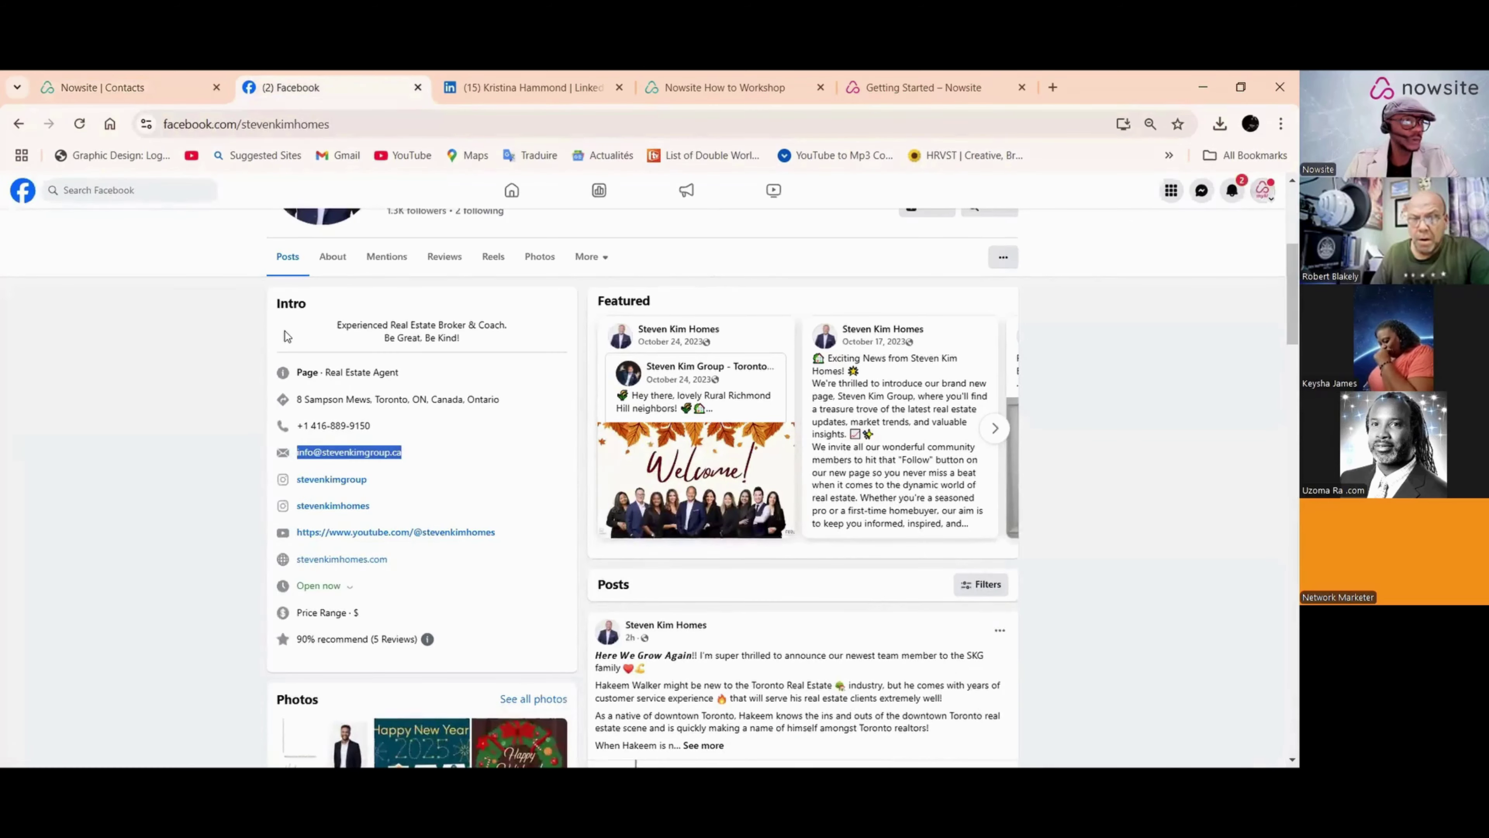
click(117, 86)
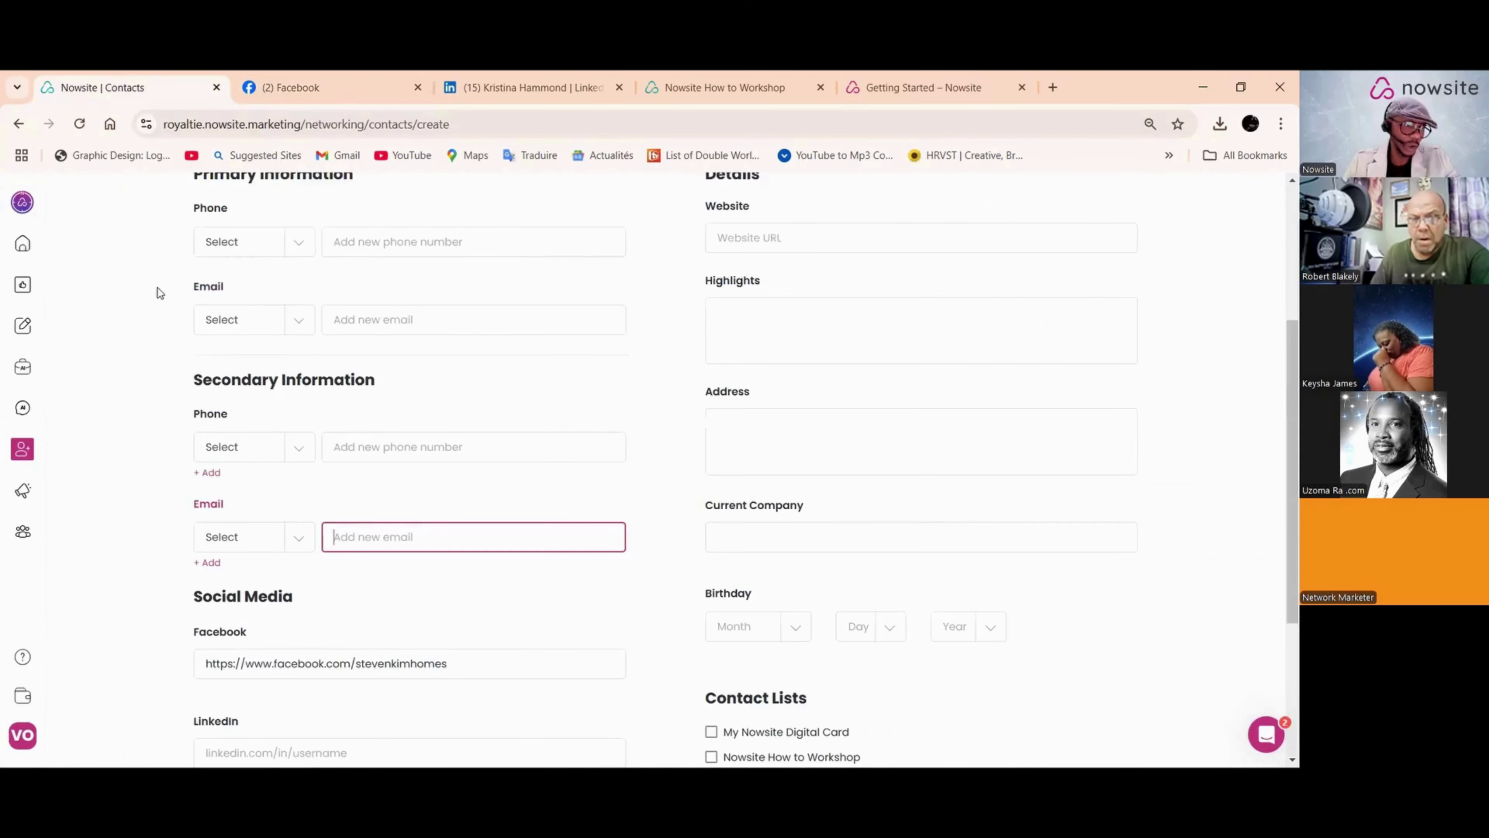
click(368, 324)
right_click(368, 332)
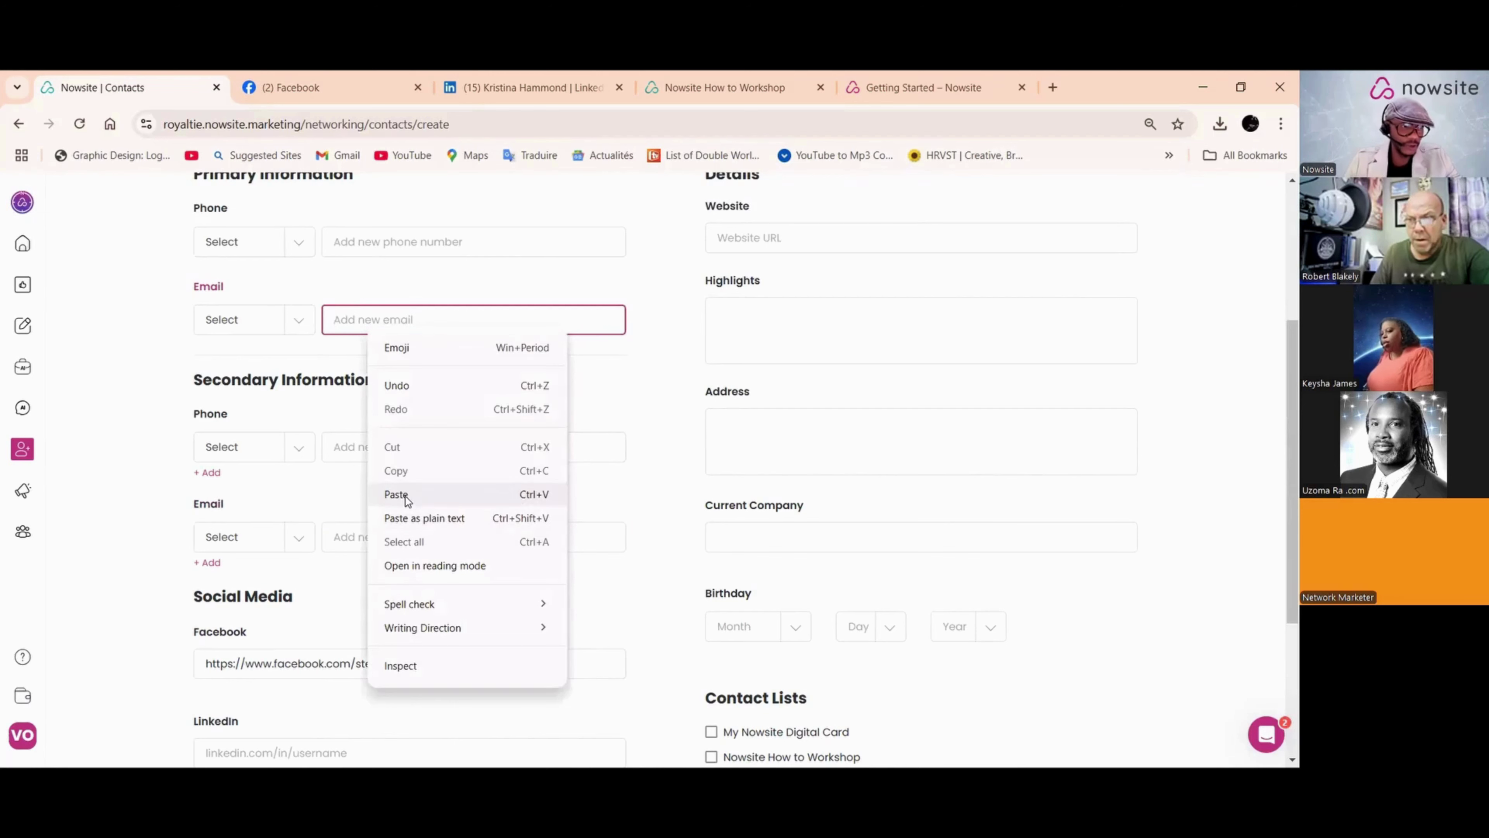
click(413, 492)
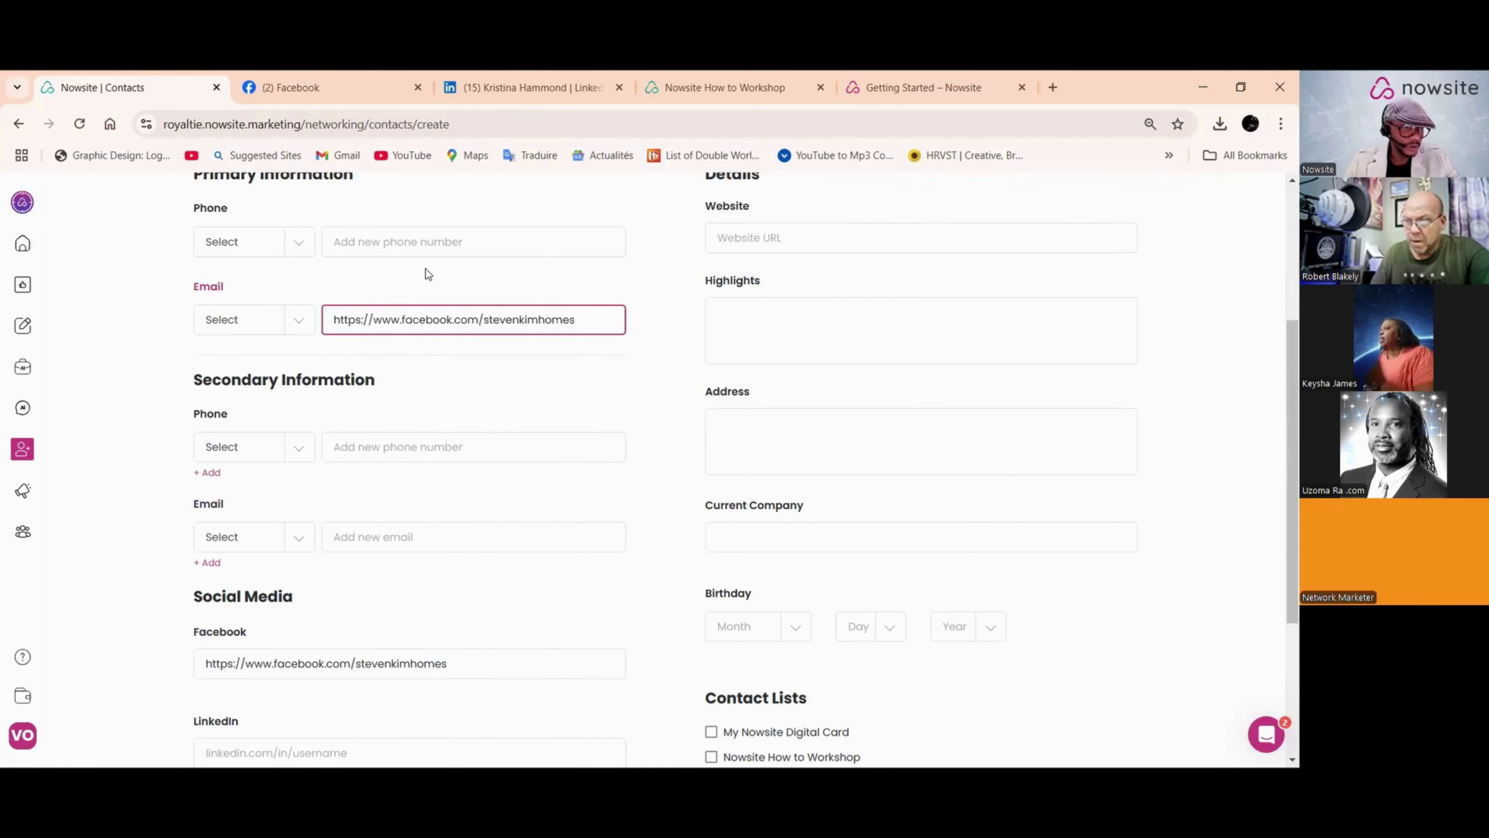
Step: Copy the agent's email address from the Facebook page intro and replace the link in the Nowsite contact's primary email field with it
click(282, 88)
right_click(356, 455)
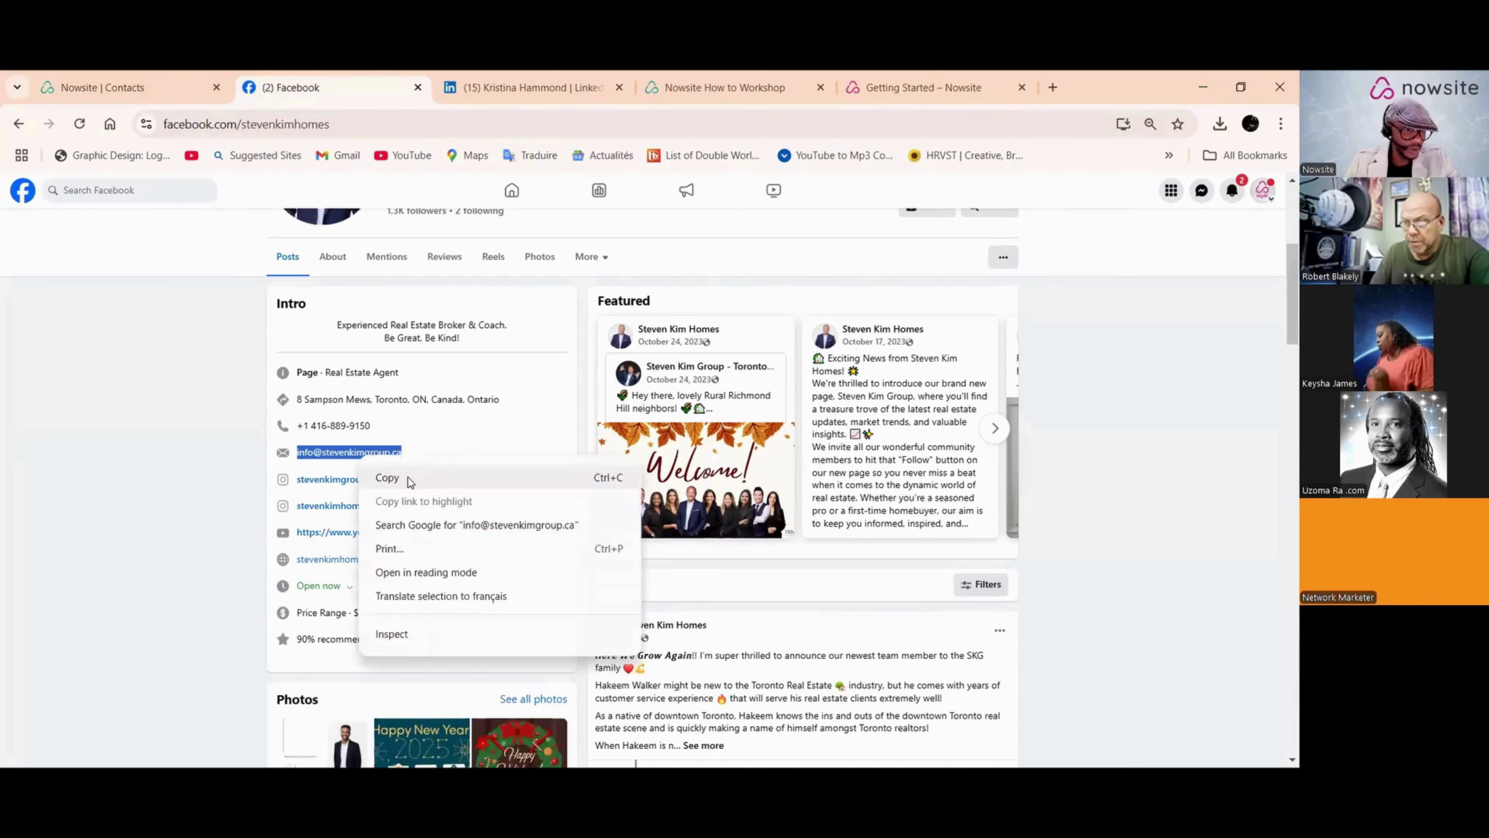
click(377, 476)
click(103, 88)
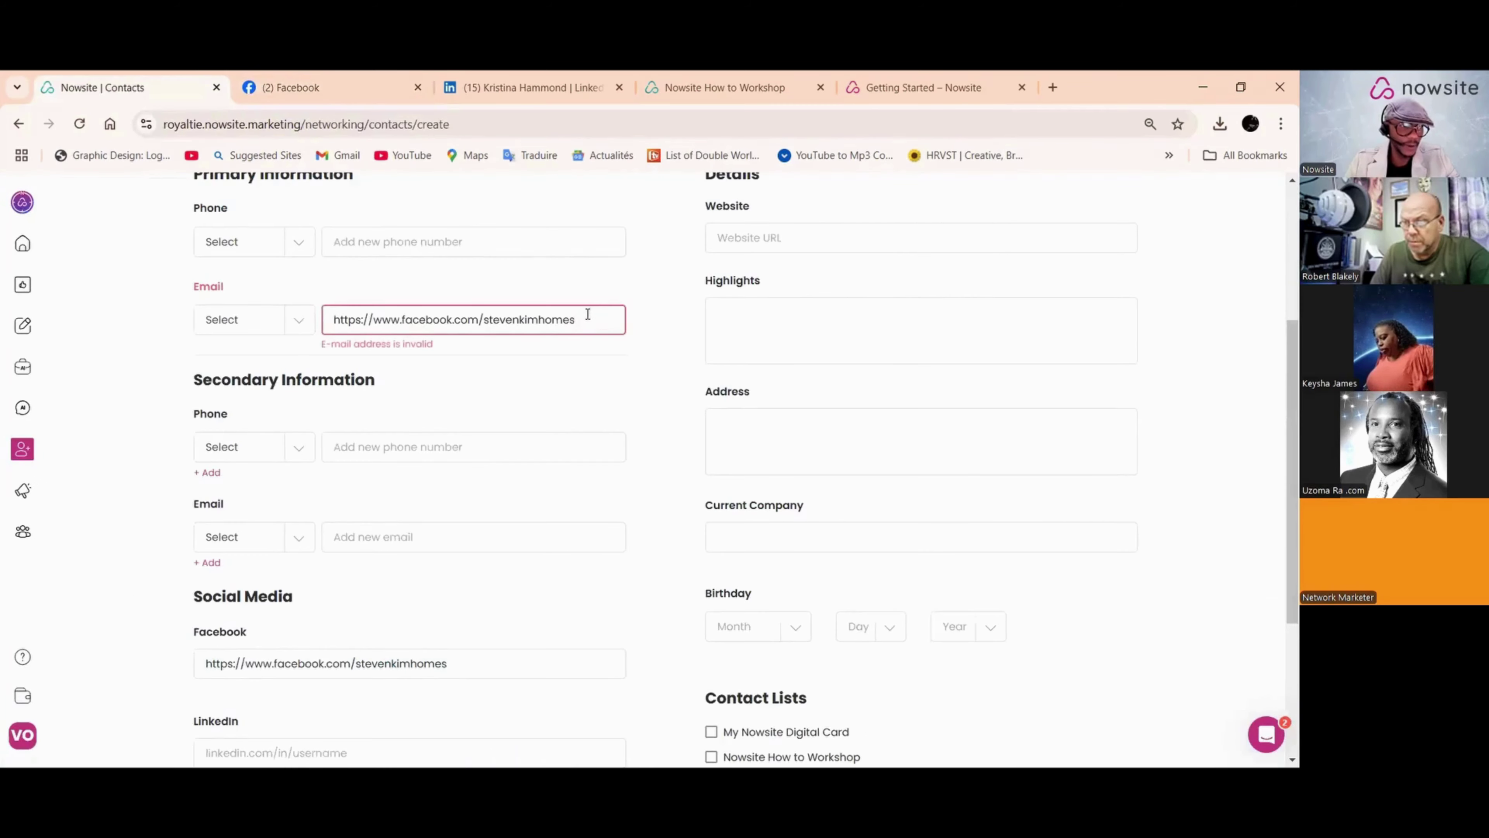
drag(593, 324, 279, 339)
right_click(432, 329)
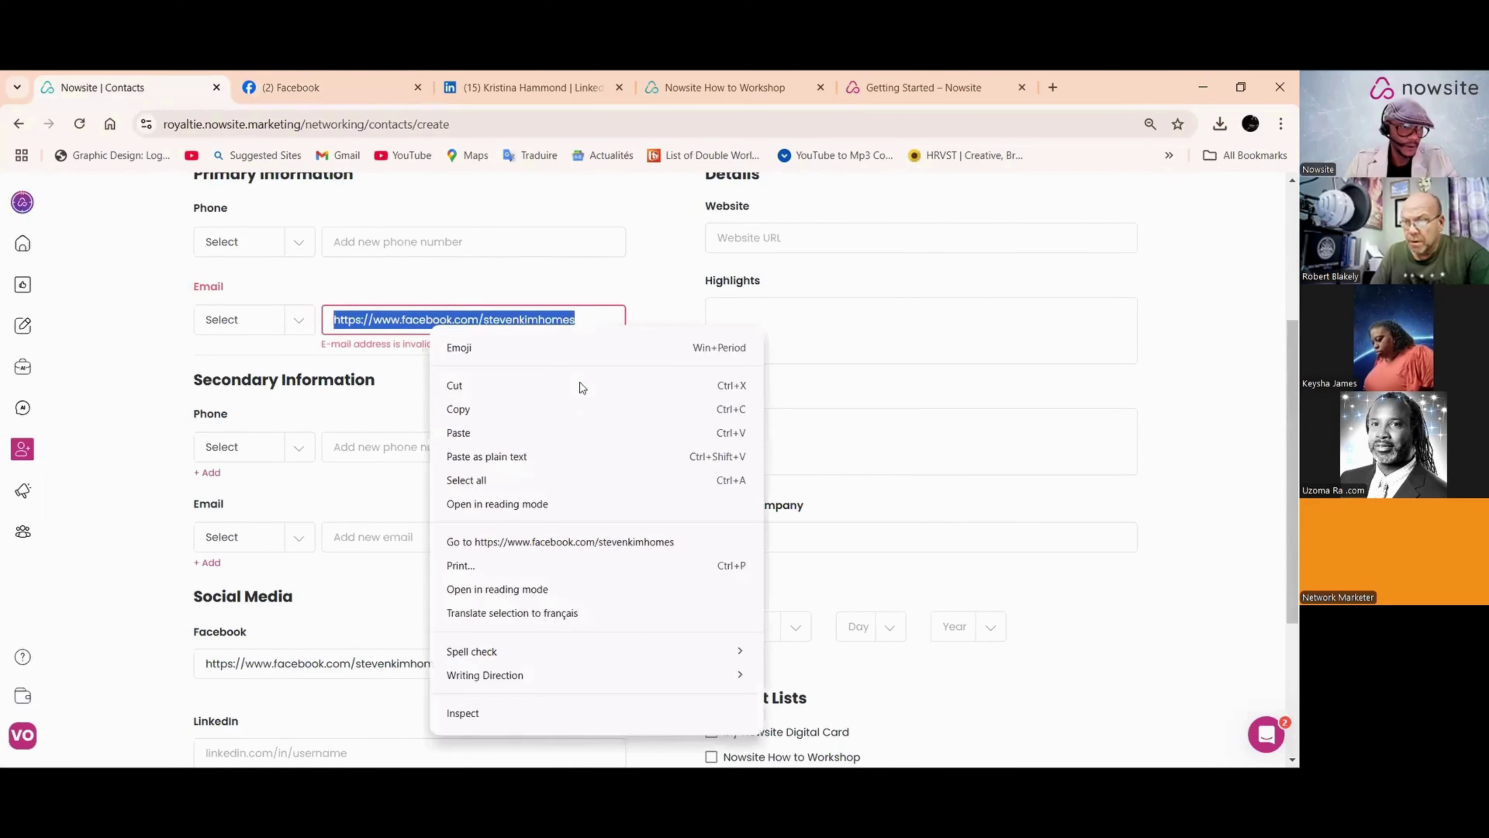
click(460, 433)
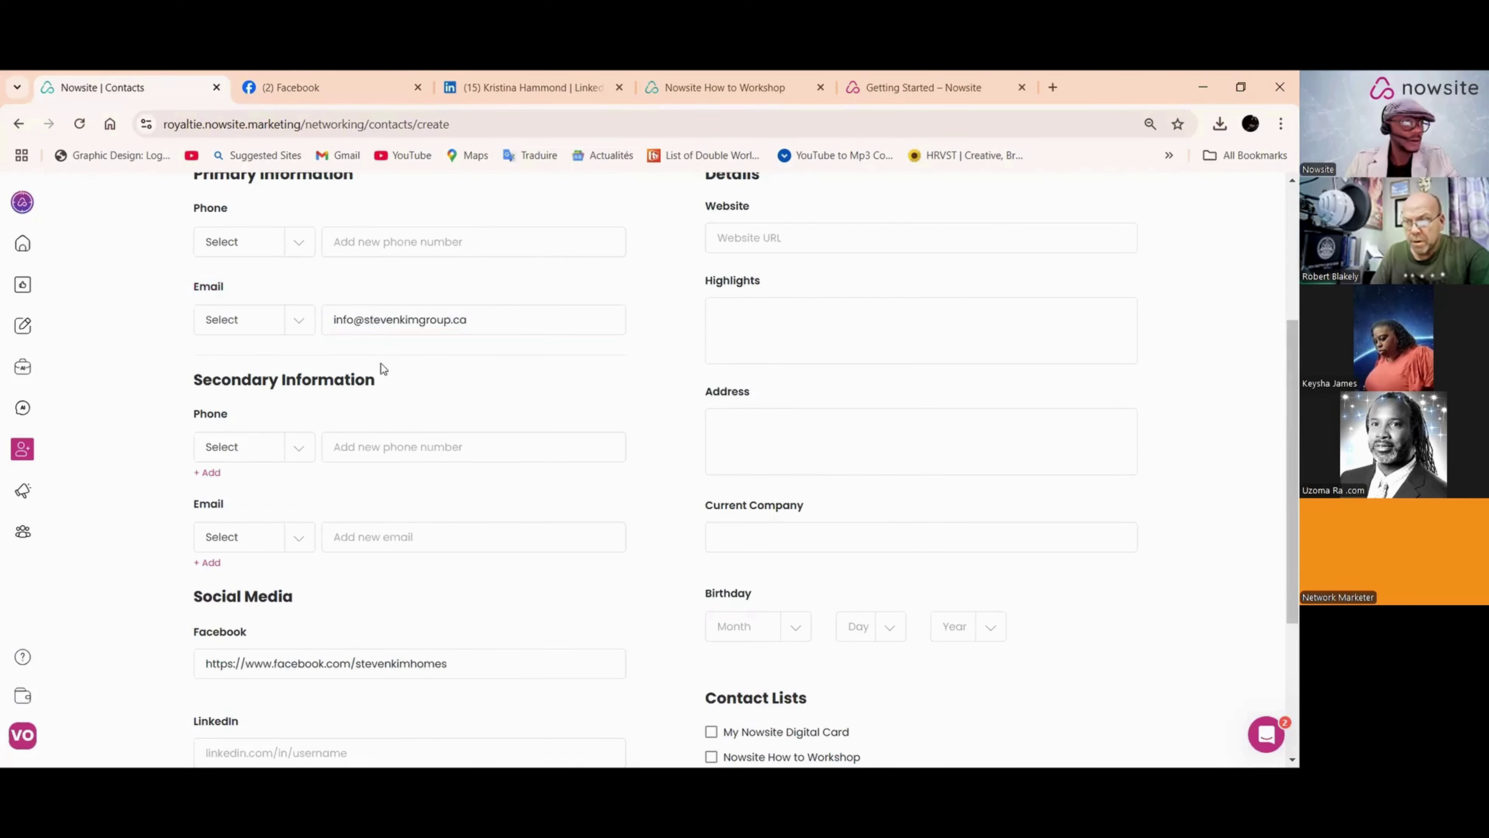
Step: Switch to the agent's Facebook page and copy the phone number from its intro
click(334, 100)
scroll(384, 340, down, 2)
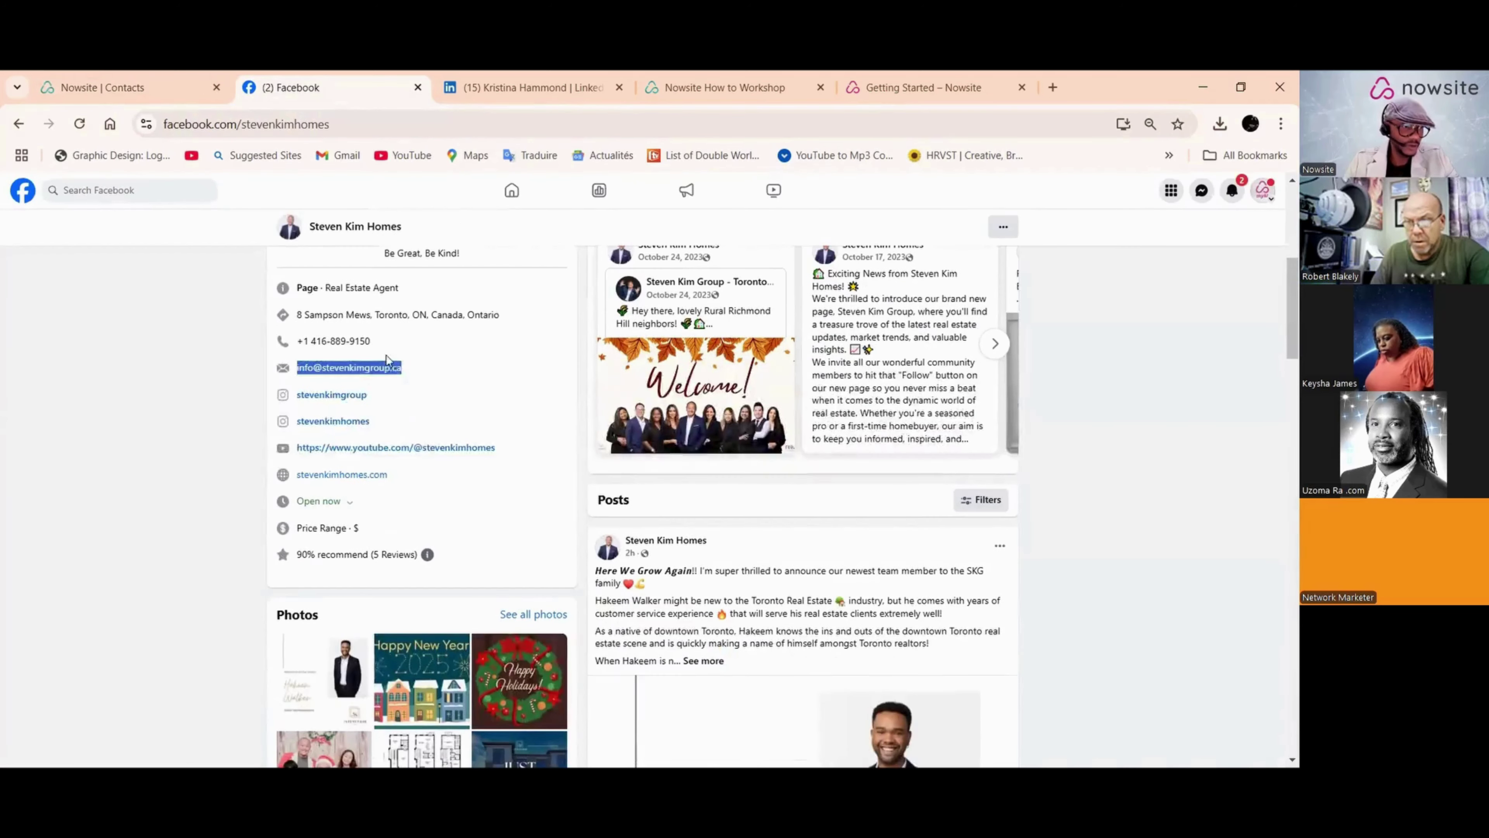
drag(363, 342, 303, 341)
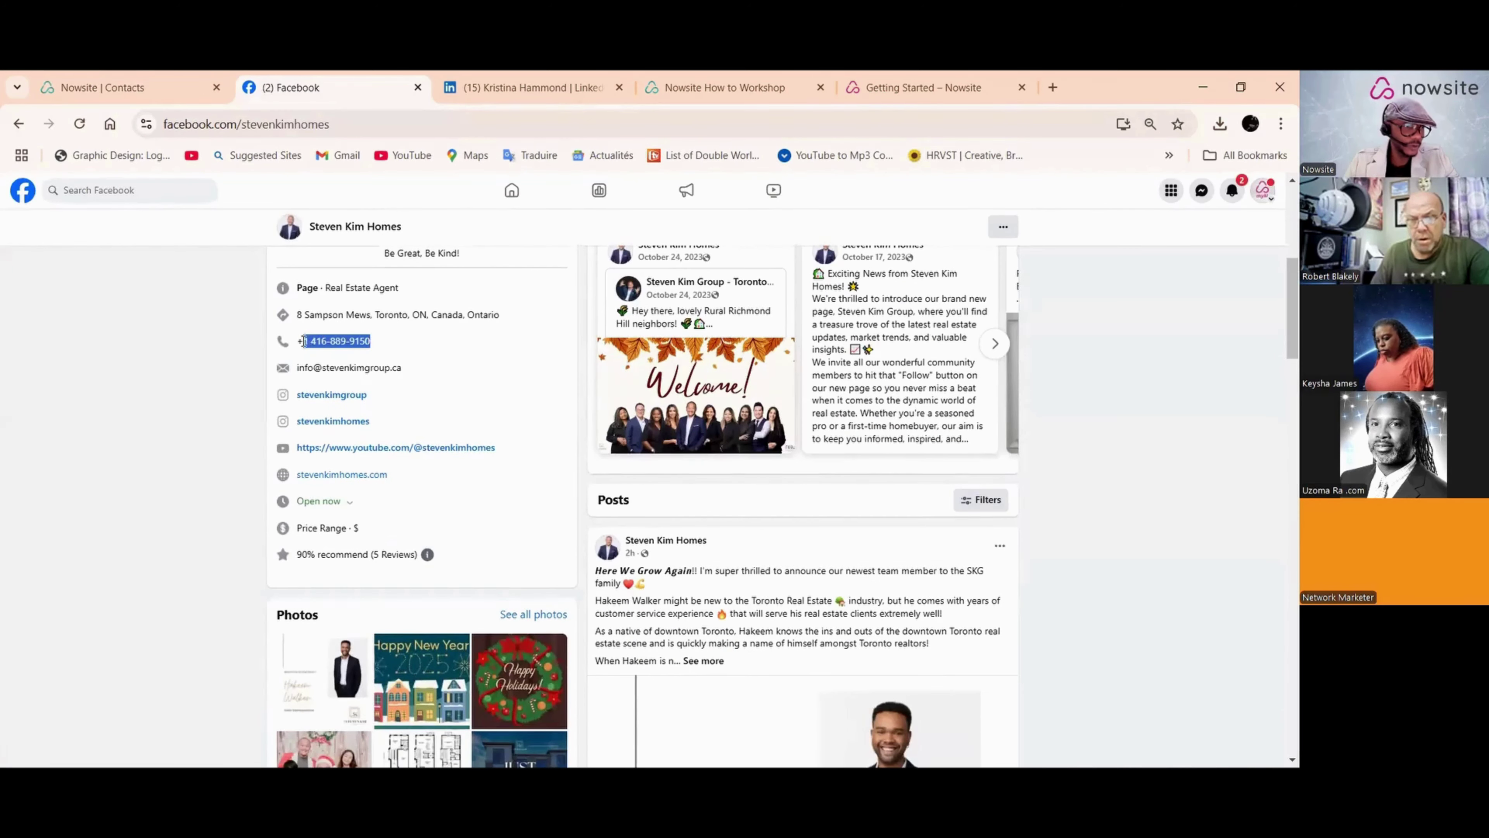
right_click(325, 342)
click(353, 365)
Step: Switch to the Nowsite contact form and paste the copied phone number as a Mobile number under Secondary Information
click(99, 88)
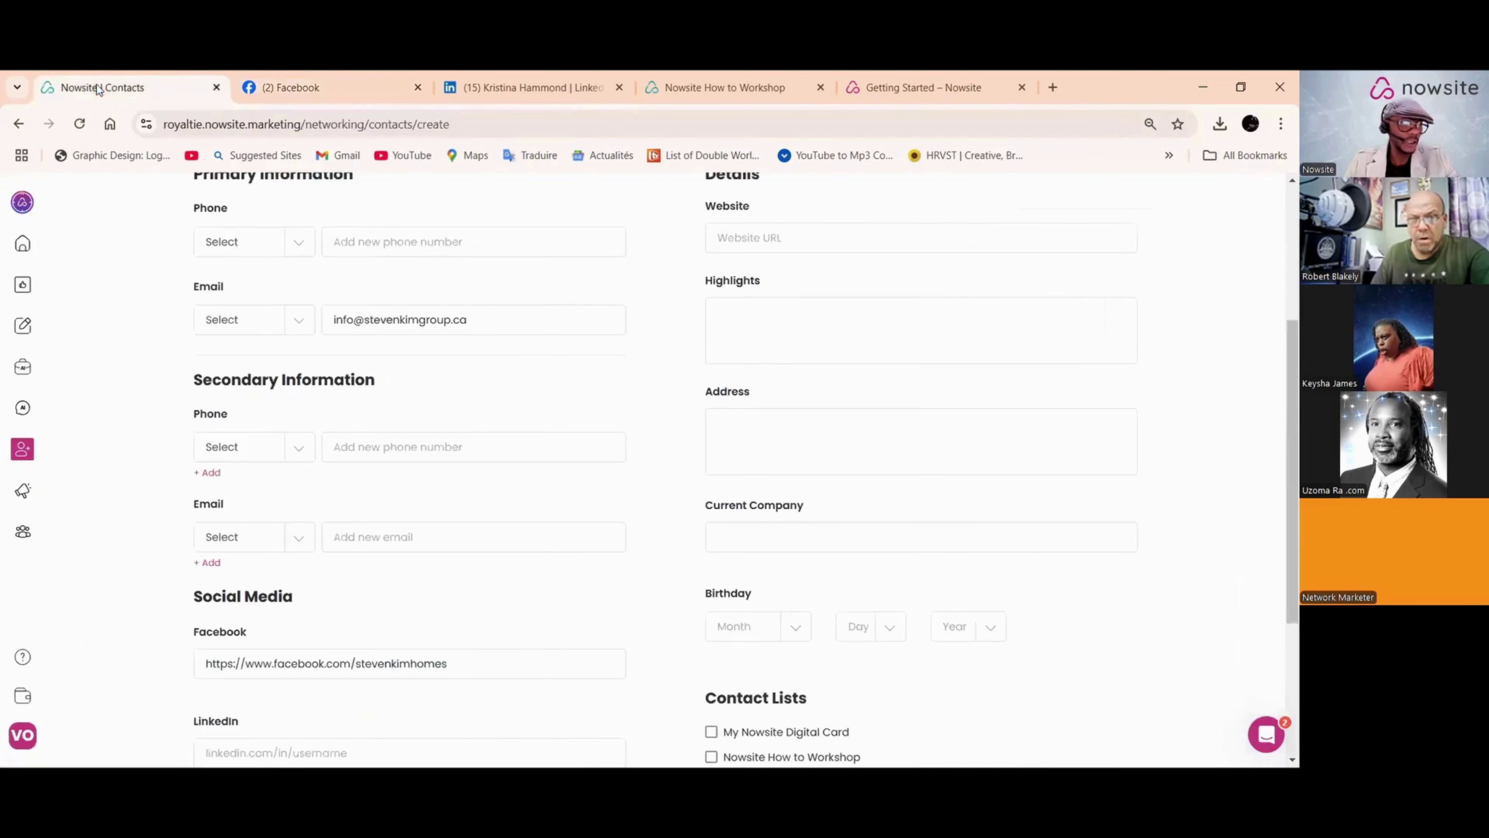
scroll(408, 265, down, 1)
click(350, 364)
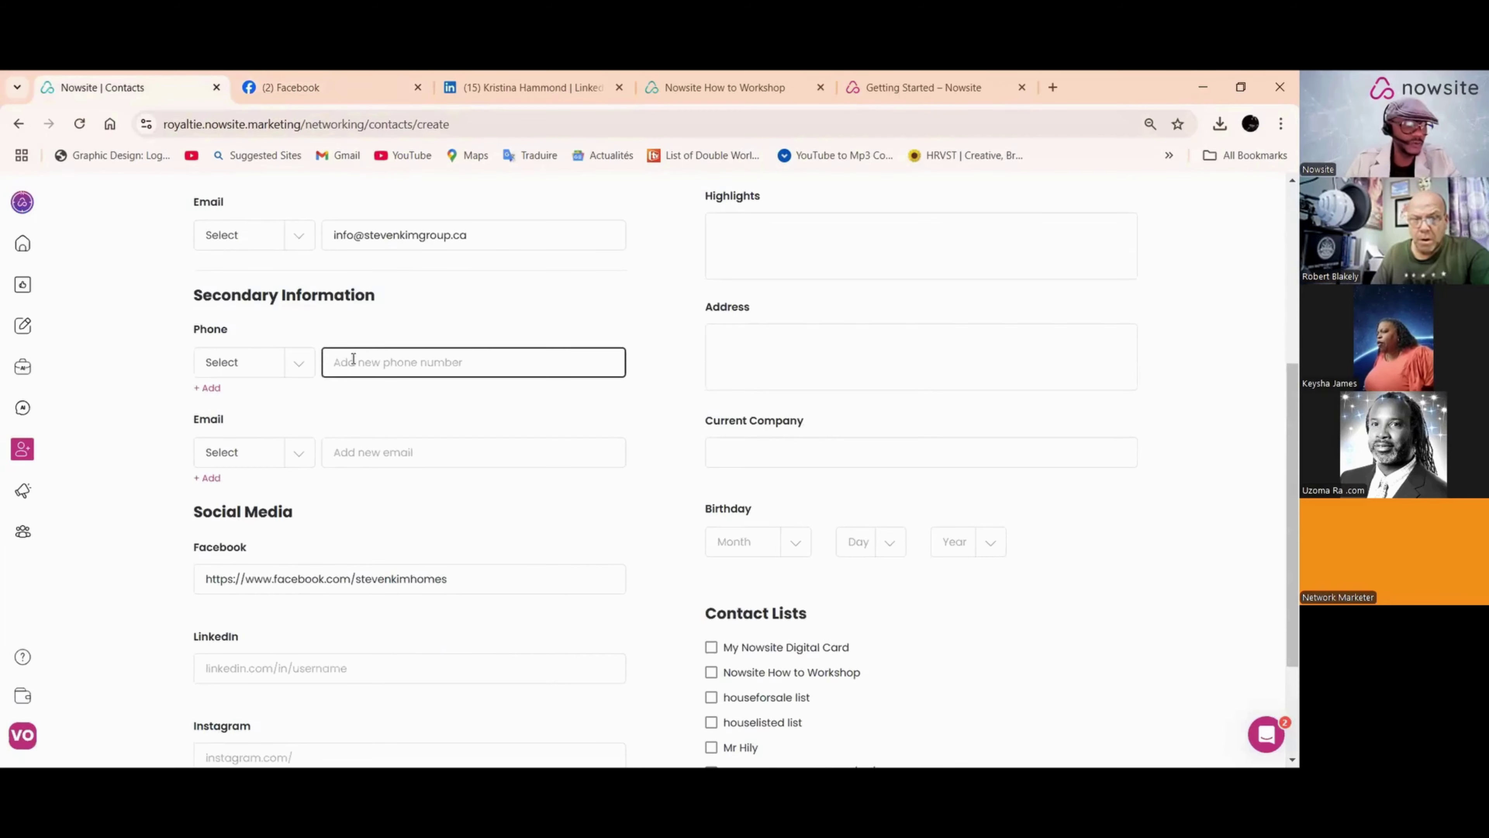
click(291, 374)
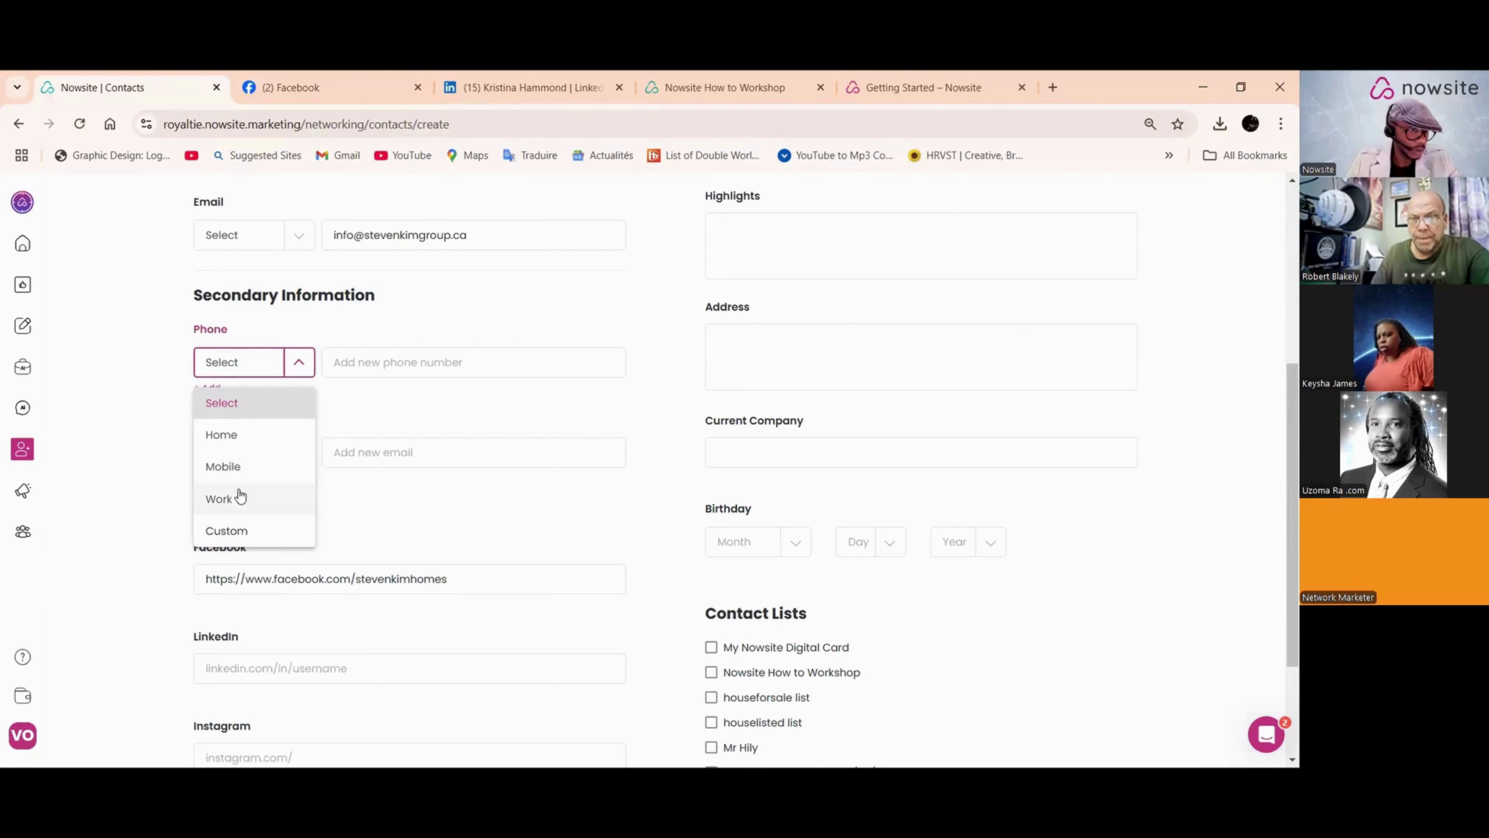
click(239, 479)
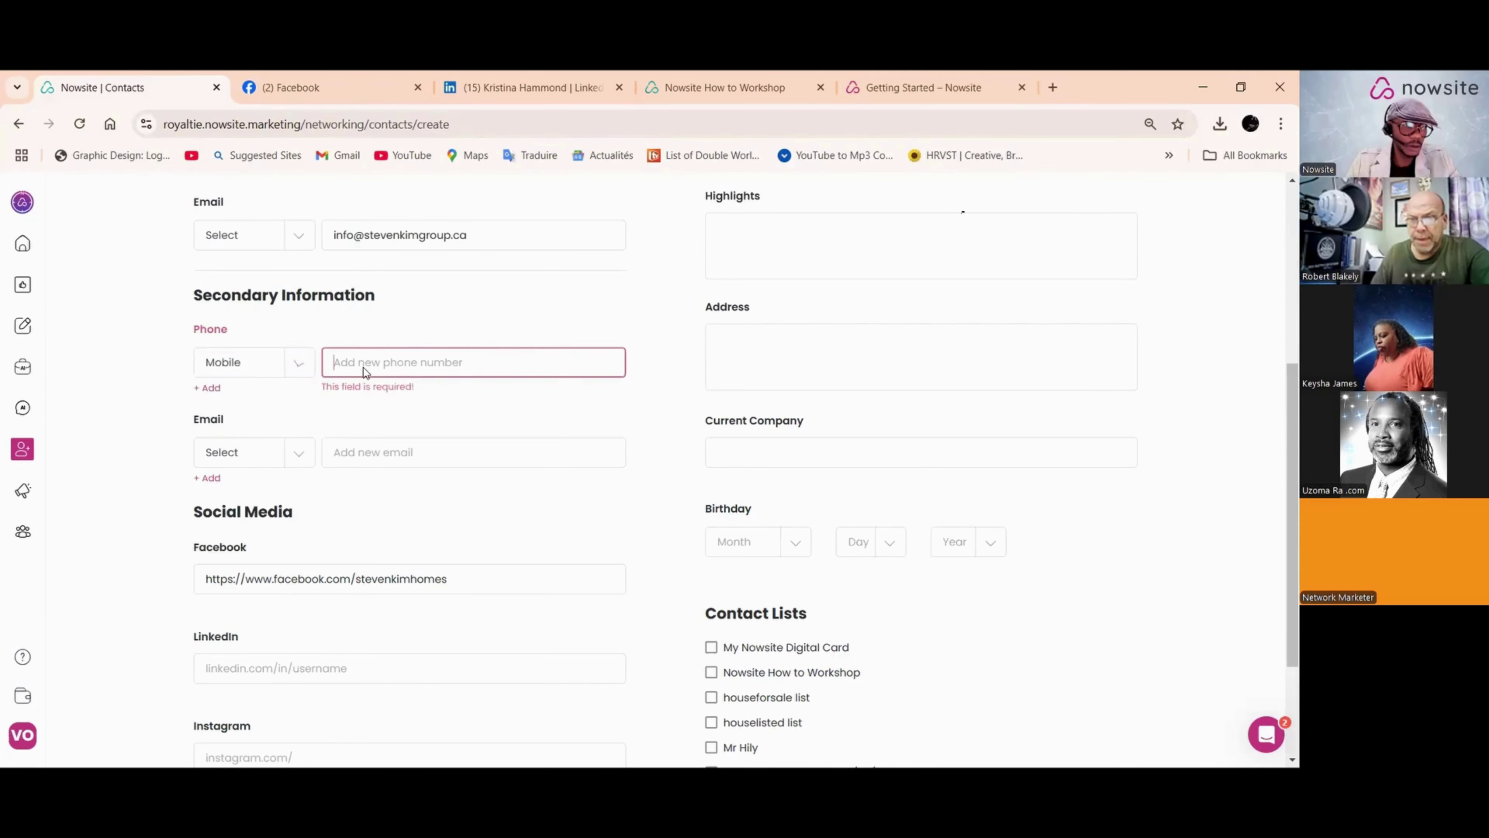
right_click(363, 368)
click(408, 539)
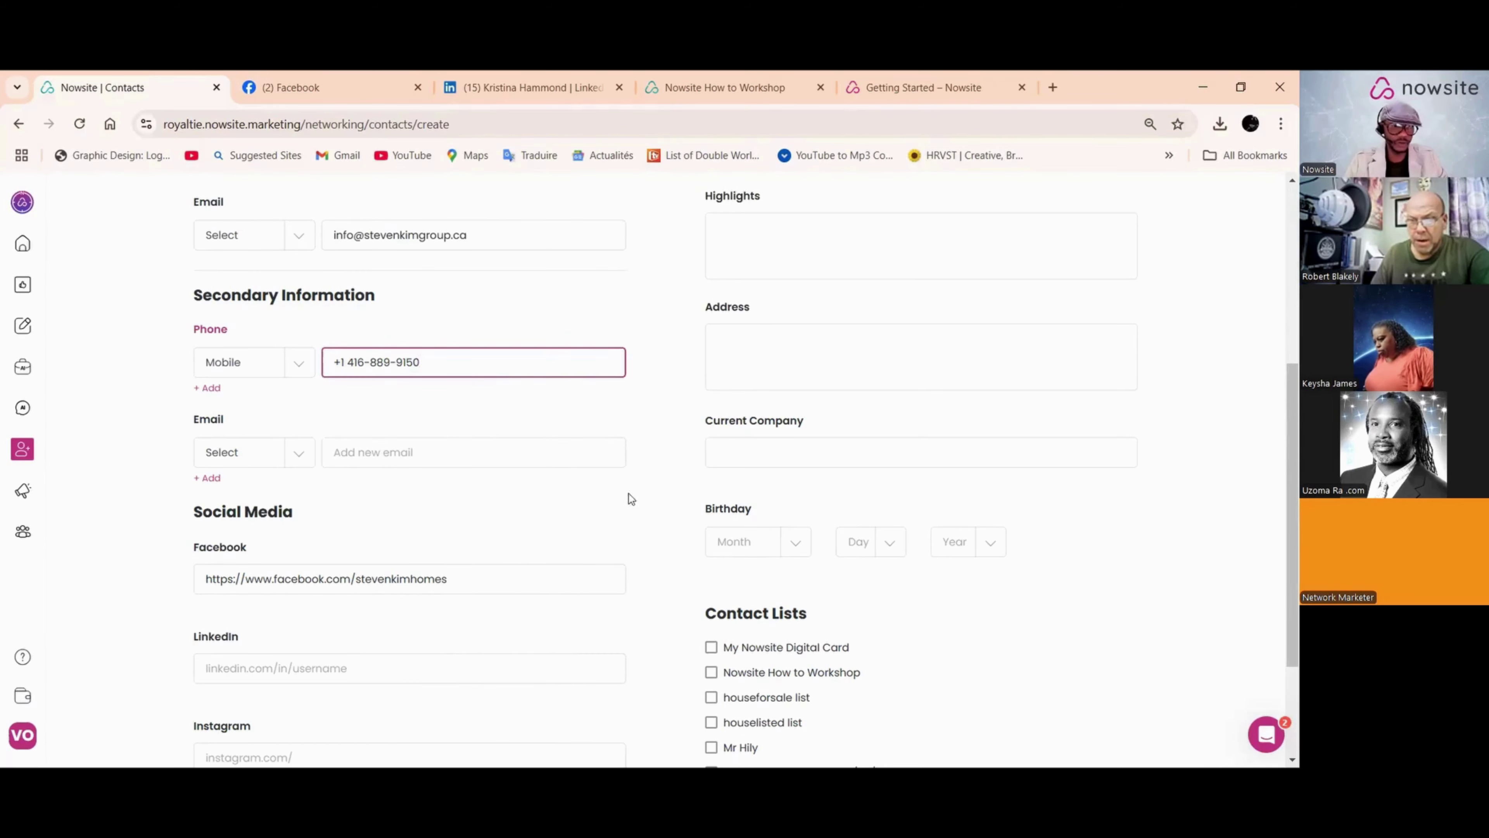
Step: Assign the contact to the My Nowsite Digital Card list and save the new contact
scroll(656, 528, down, 1)
click(710, 563)
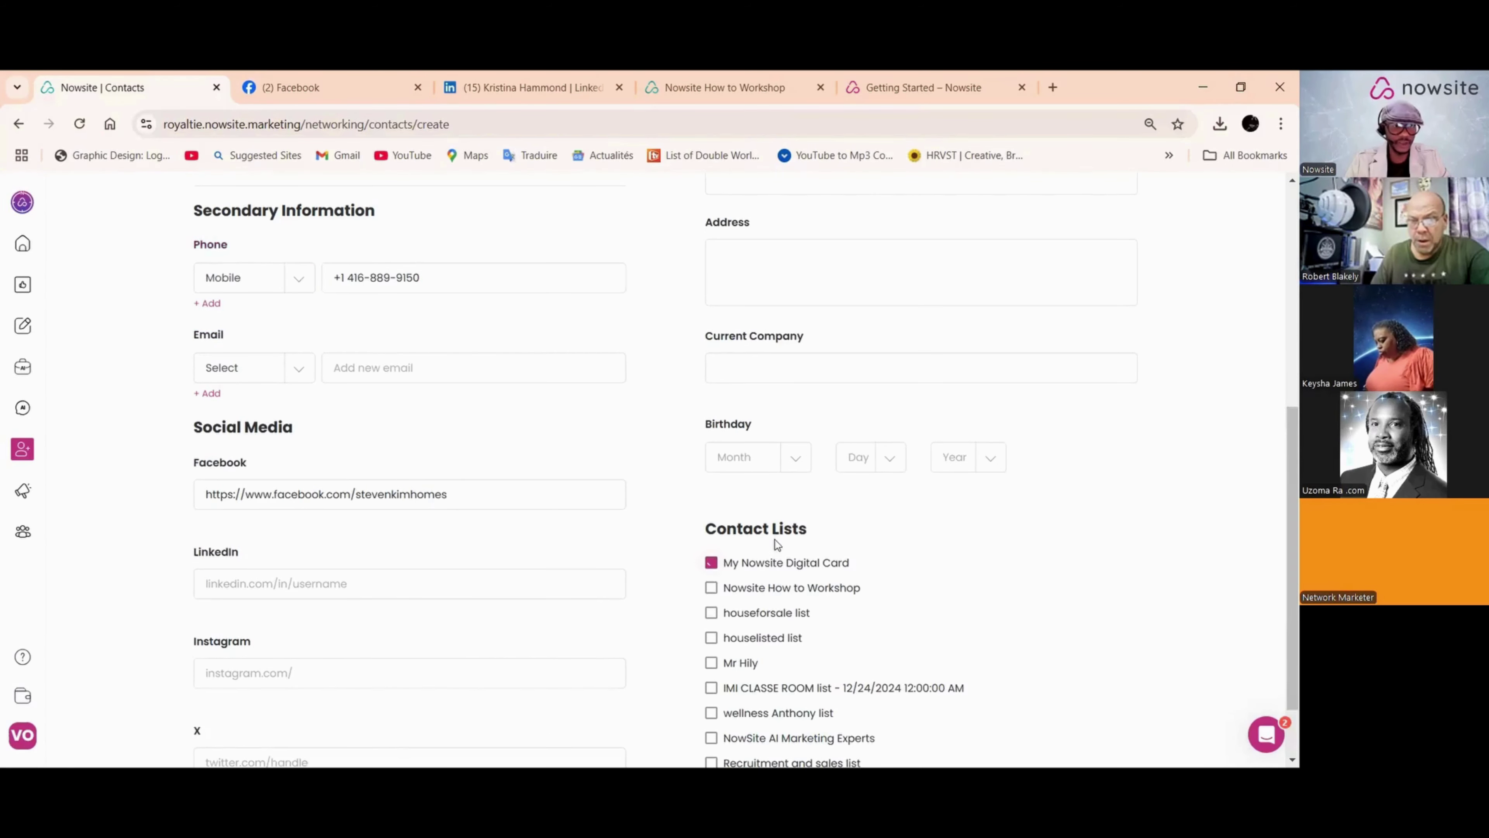
scroll(928, 432, up, 5)
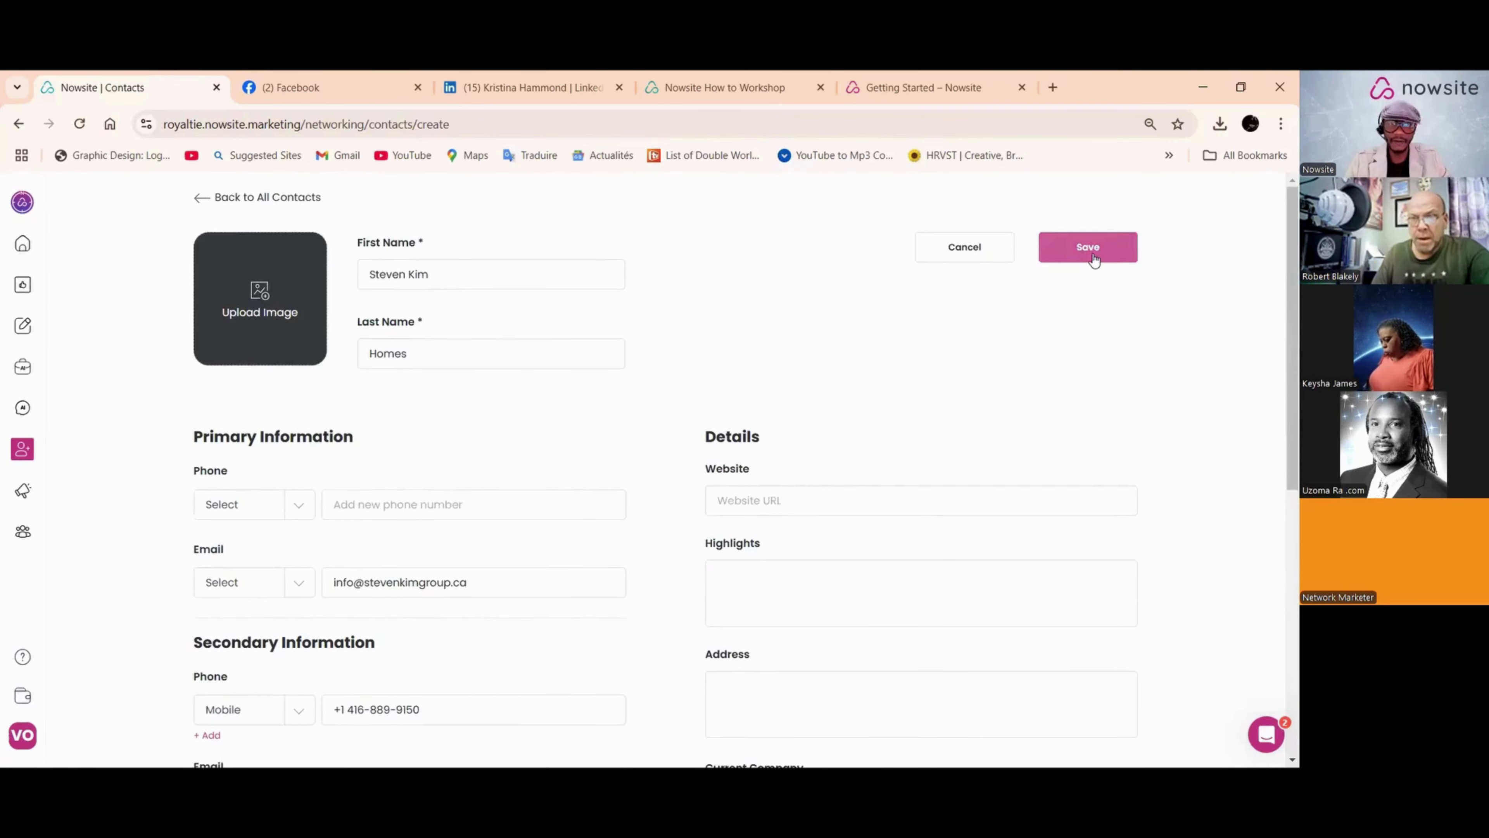
click(1084, 245)
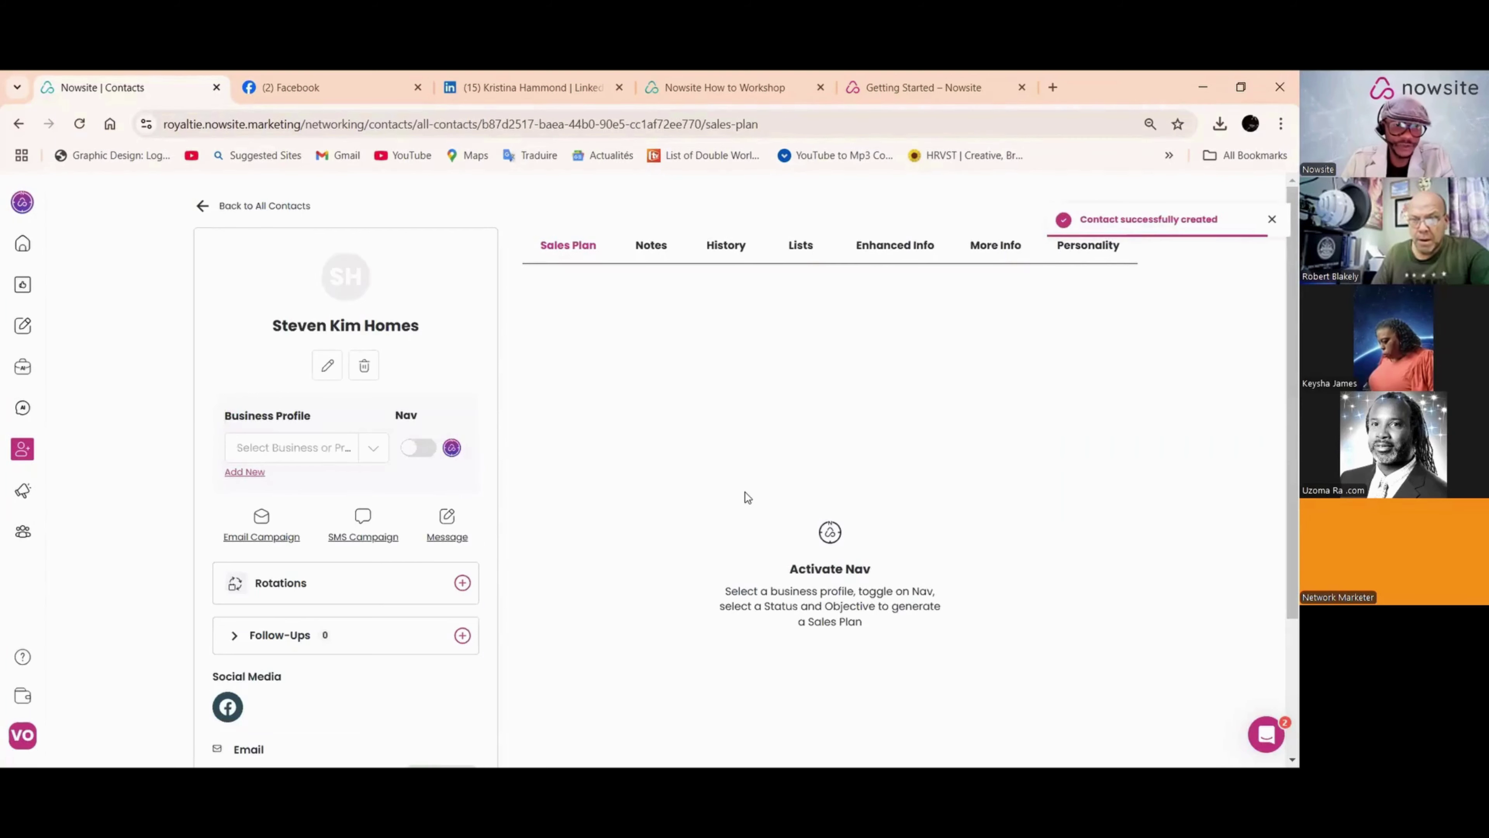
scroll(282, 623, down, 3)
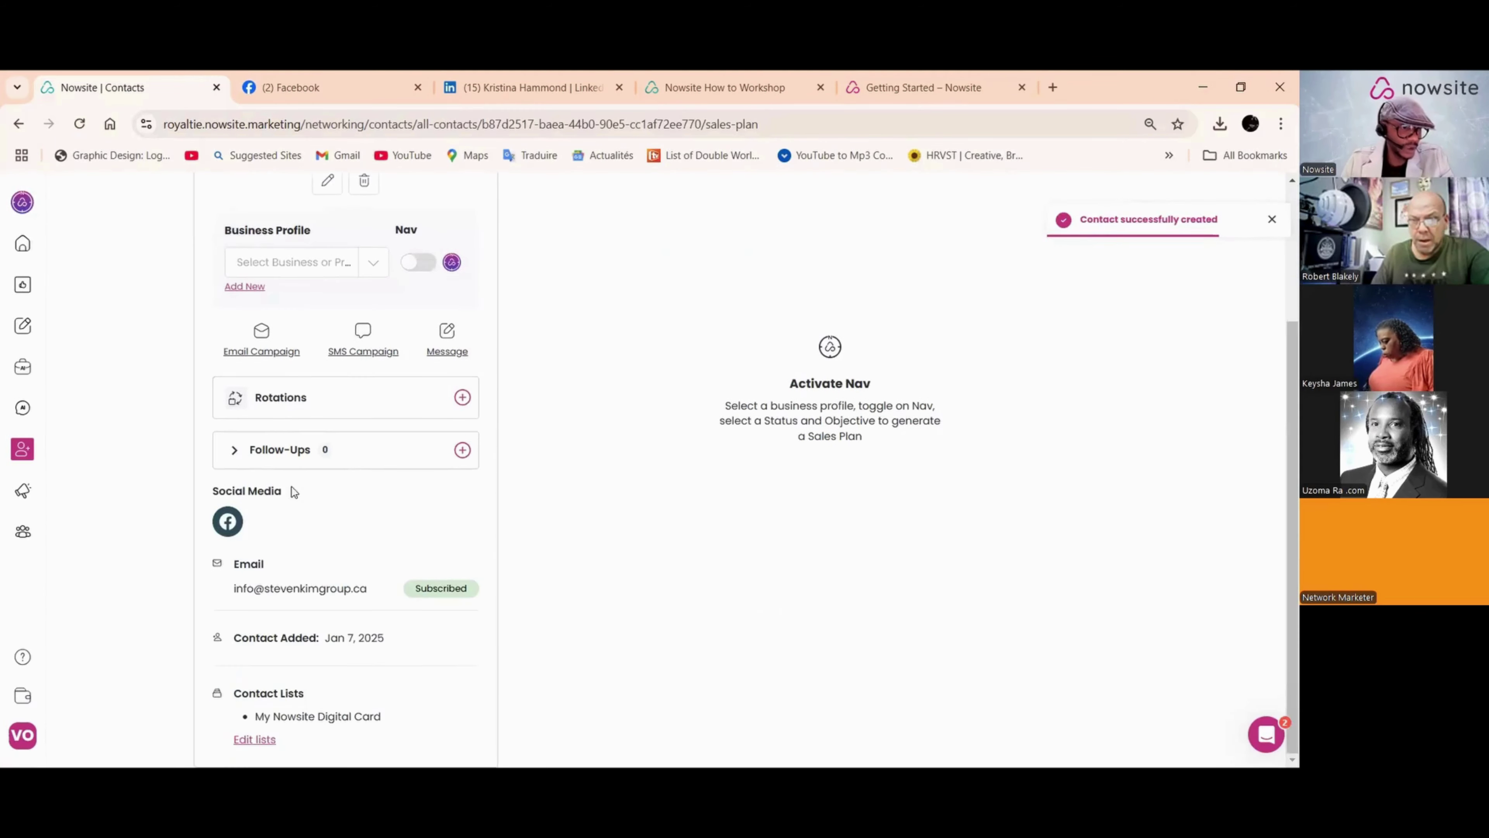
scroll(261, 636, up, 3)
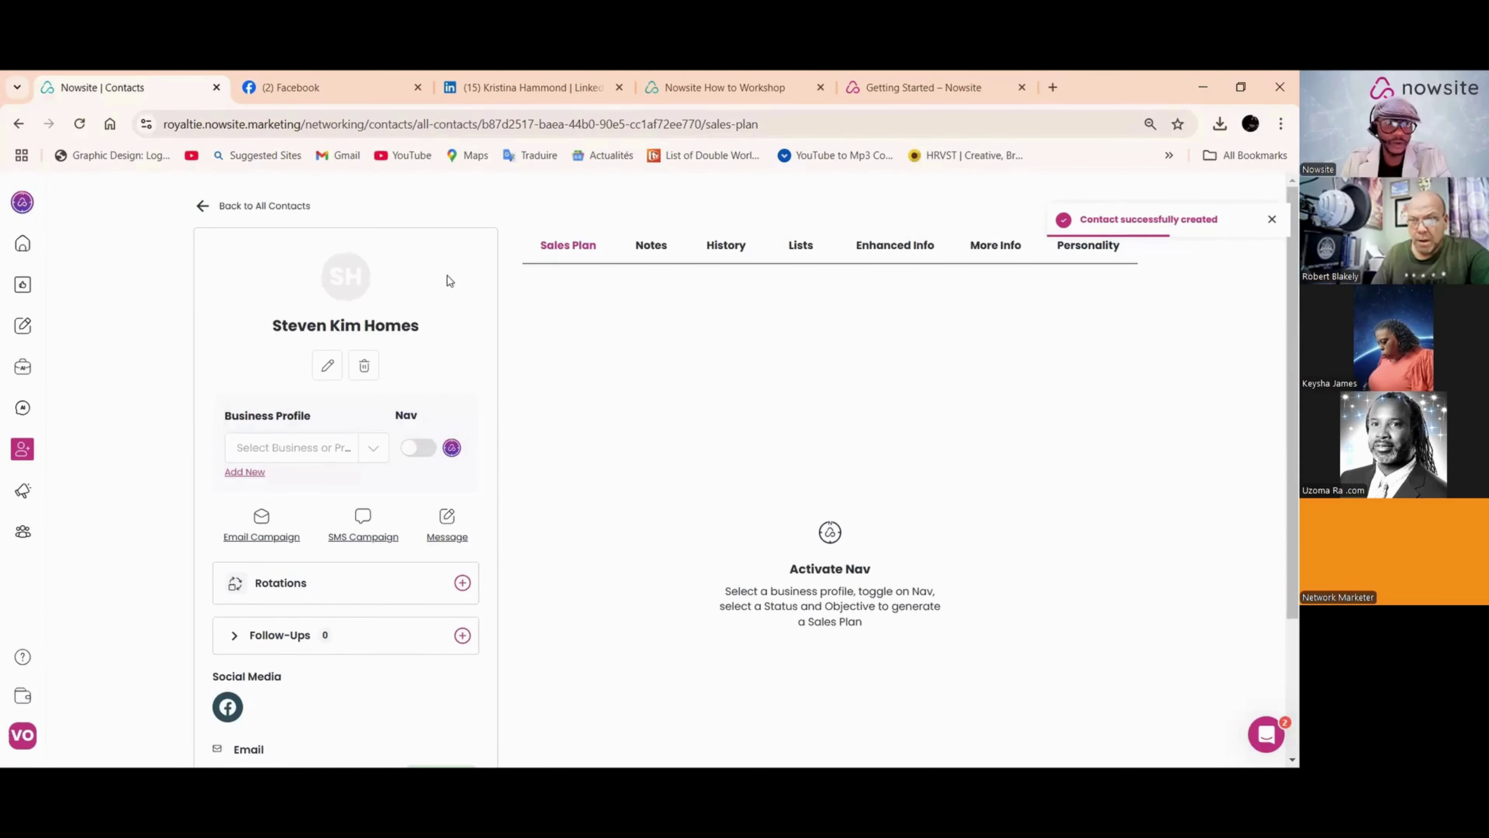
Step: Try to enhance the new contact with the first step of Contact Enhancement
click(886, 245)
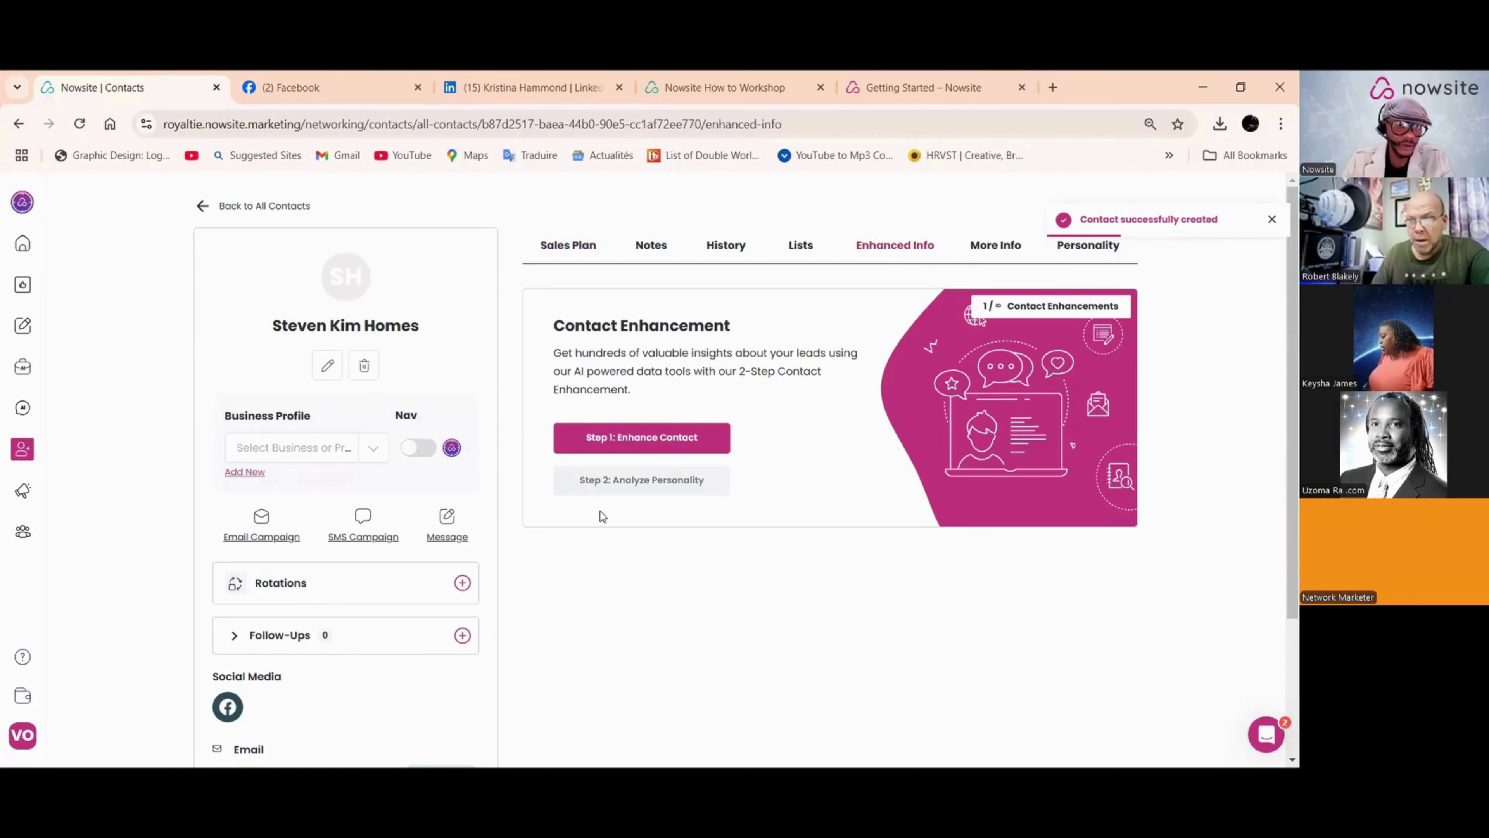
click(626, 437)
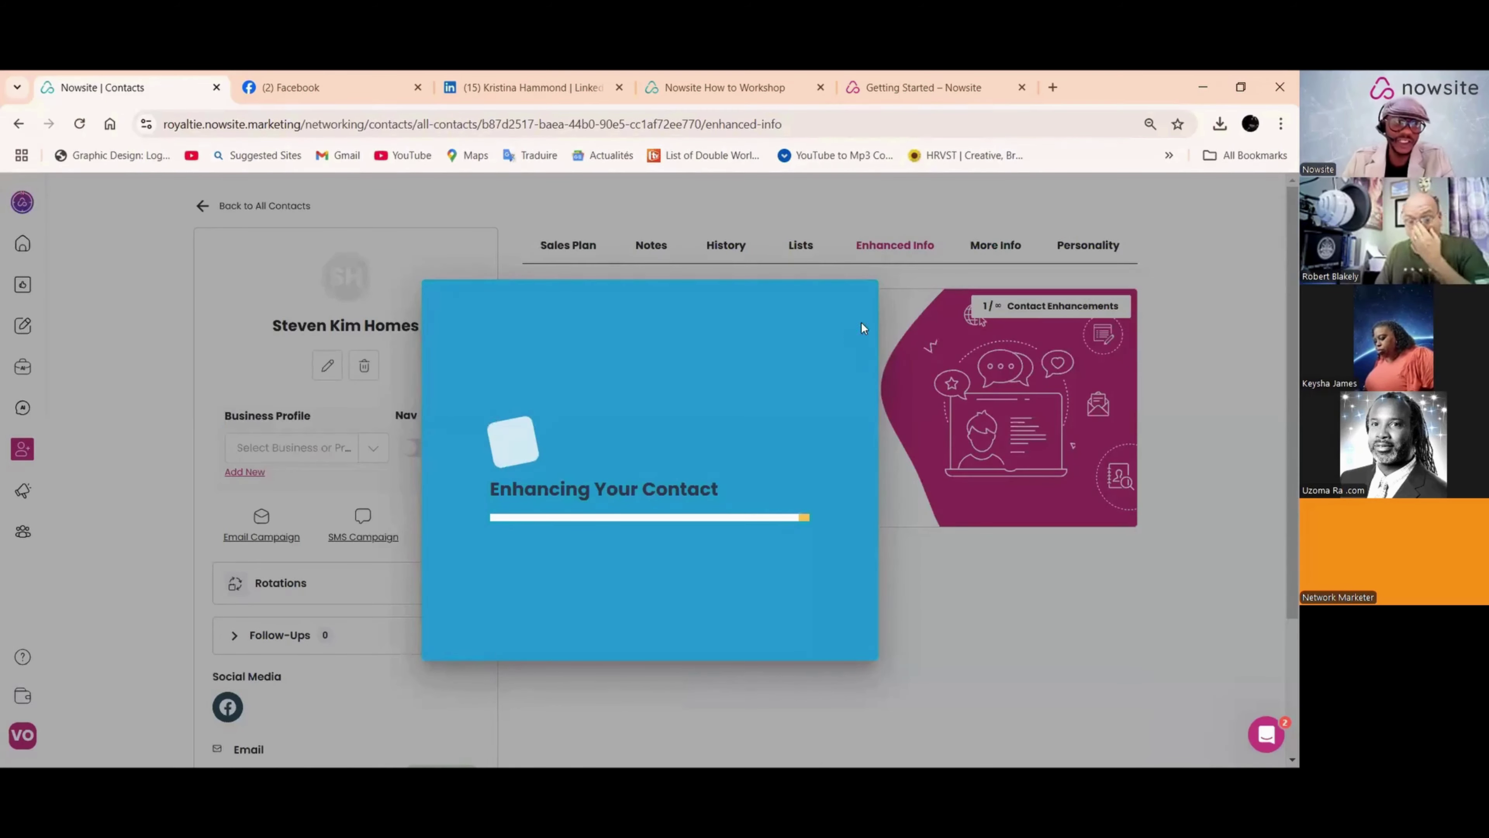
click(863, 301)
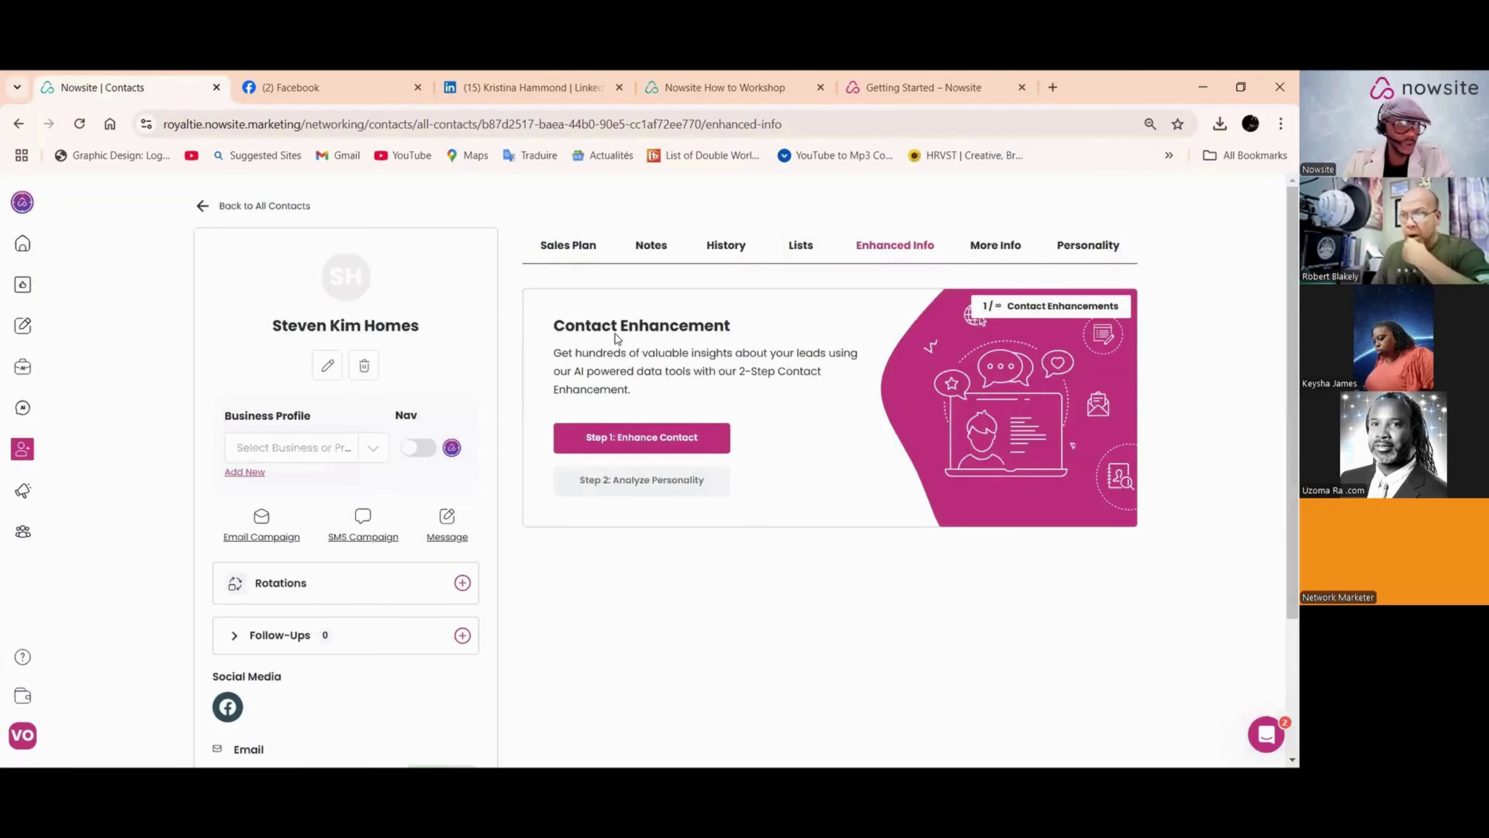
Step: Set the contact's business profile to Nowsite Expert Marketing AI Tools and turn on Nav for the contact
click(371, 449)
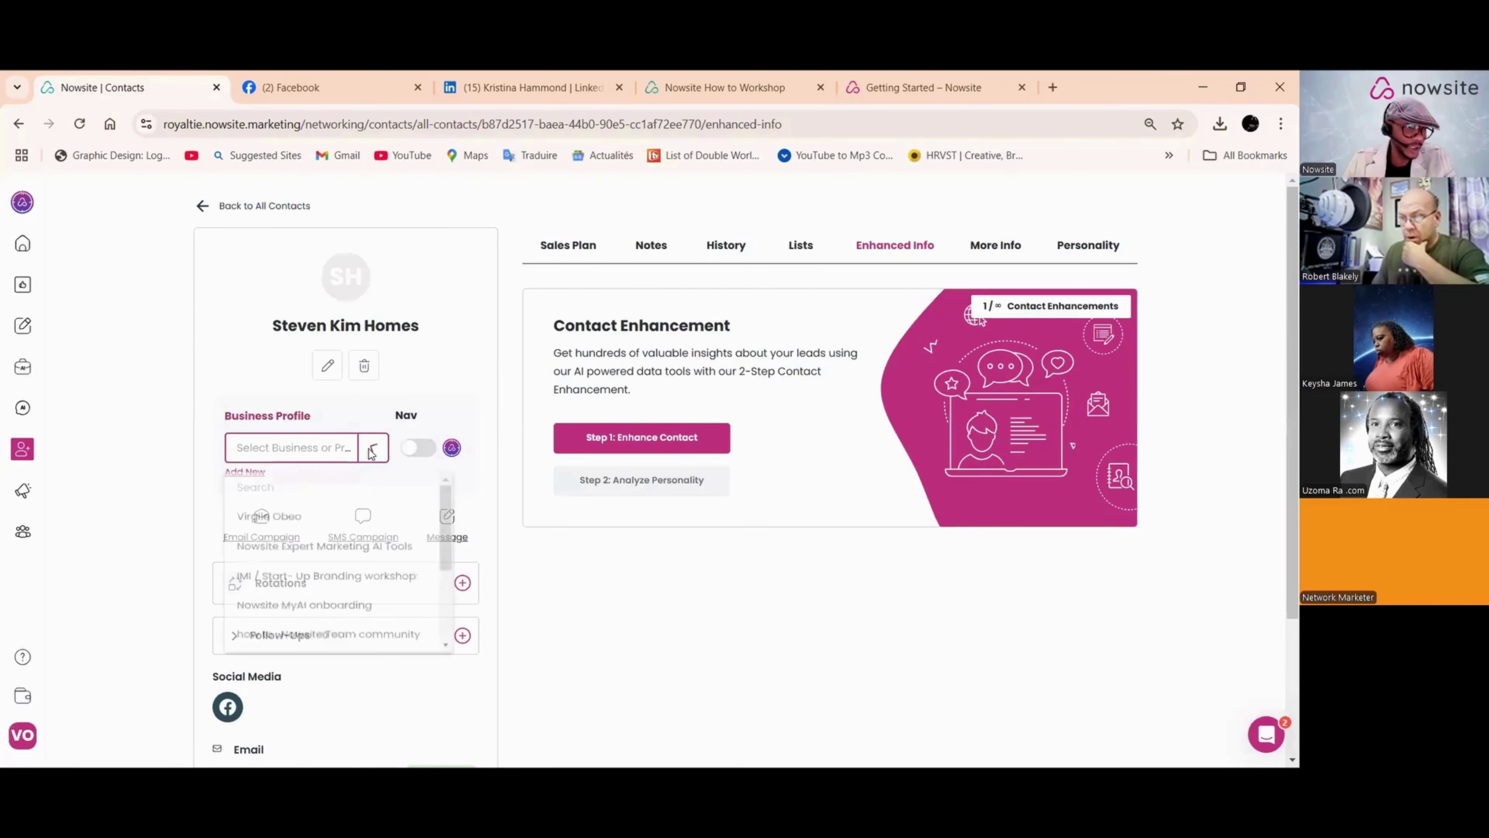
click(331, 556)
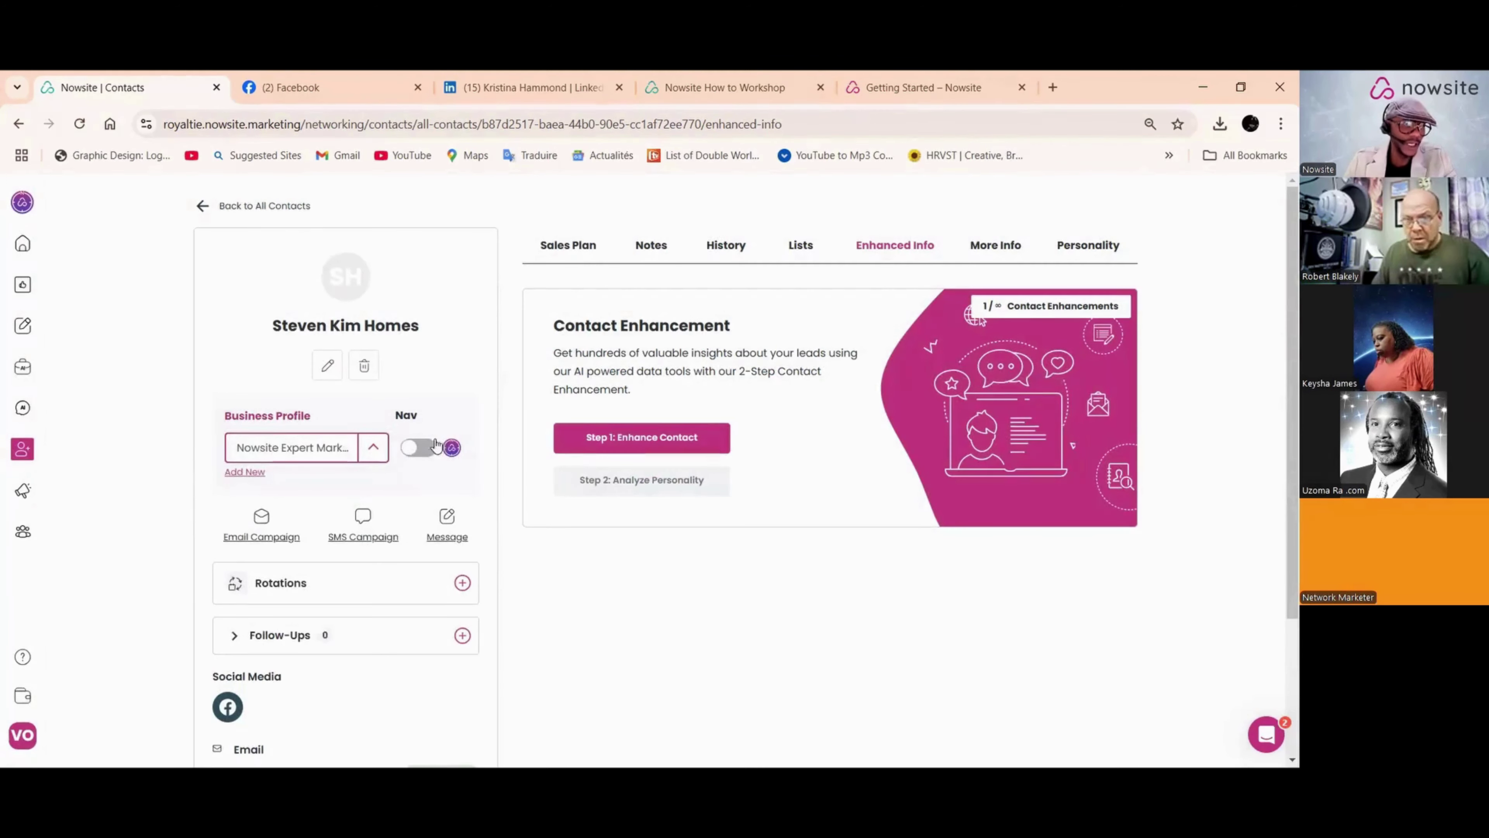
click(422, 449)
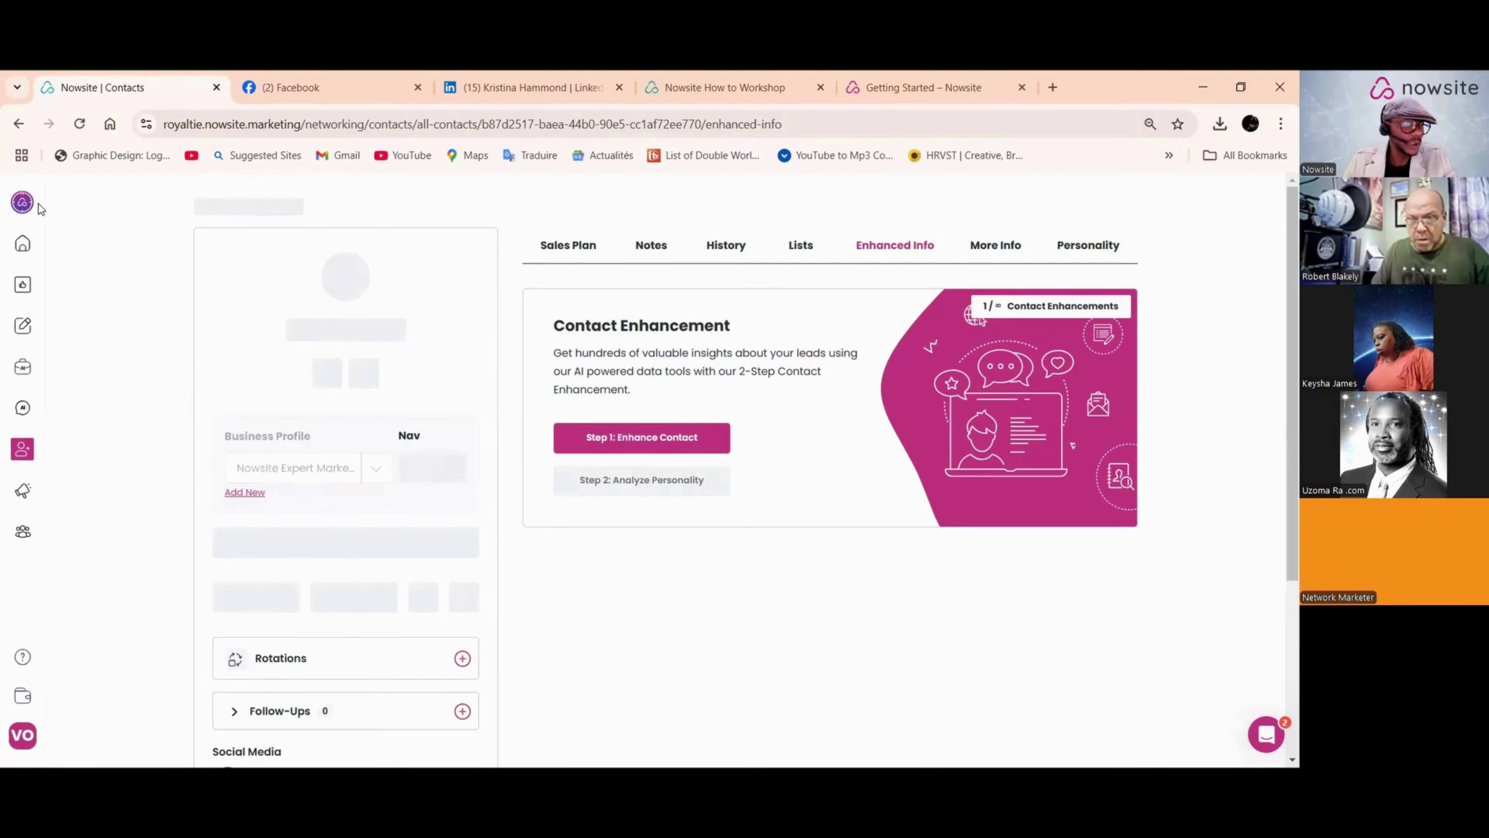
click(23, 203)
click(308, 430)
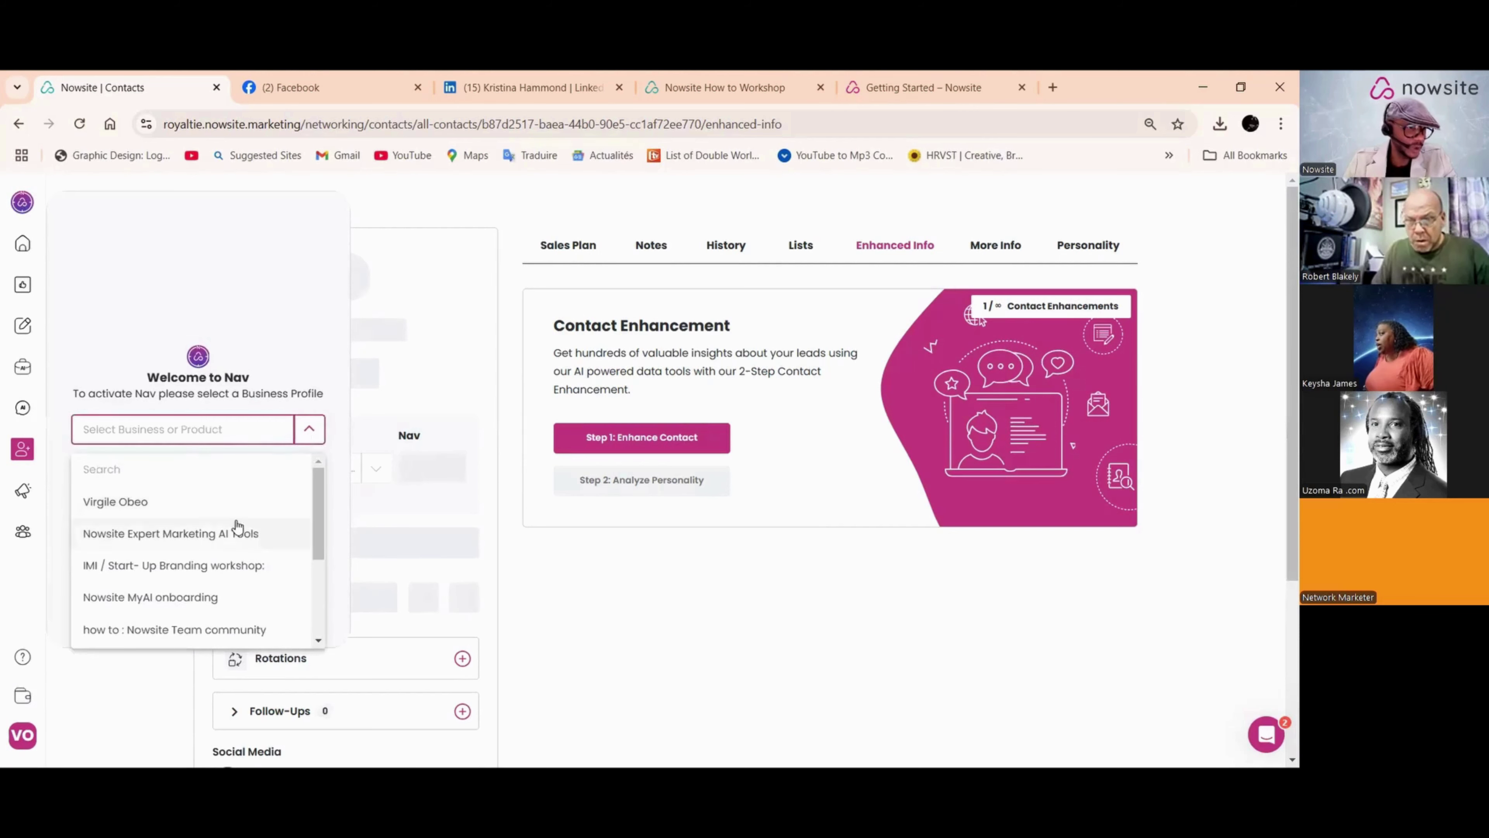
click(214, 534)
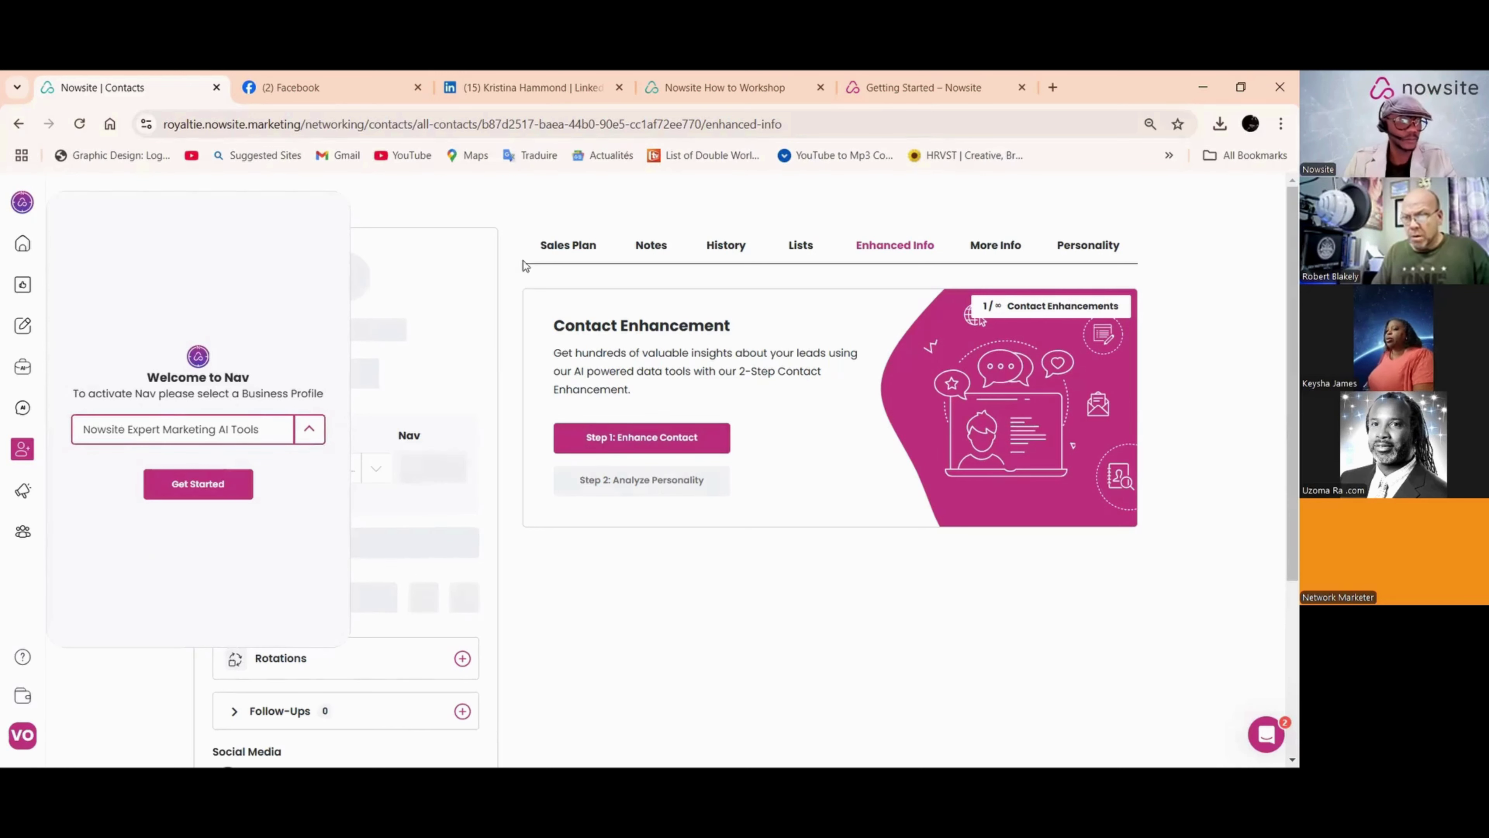
Step: Show the contact's sales plan and start the Nav assistant with the Nowsite Expert Marketing AI Tools business profile
click(560, 252)
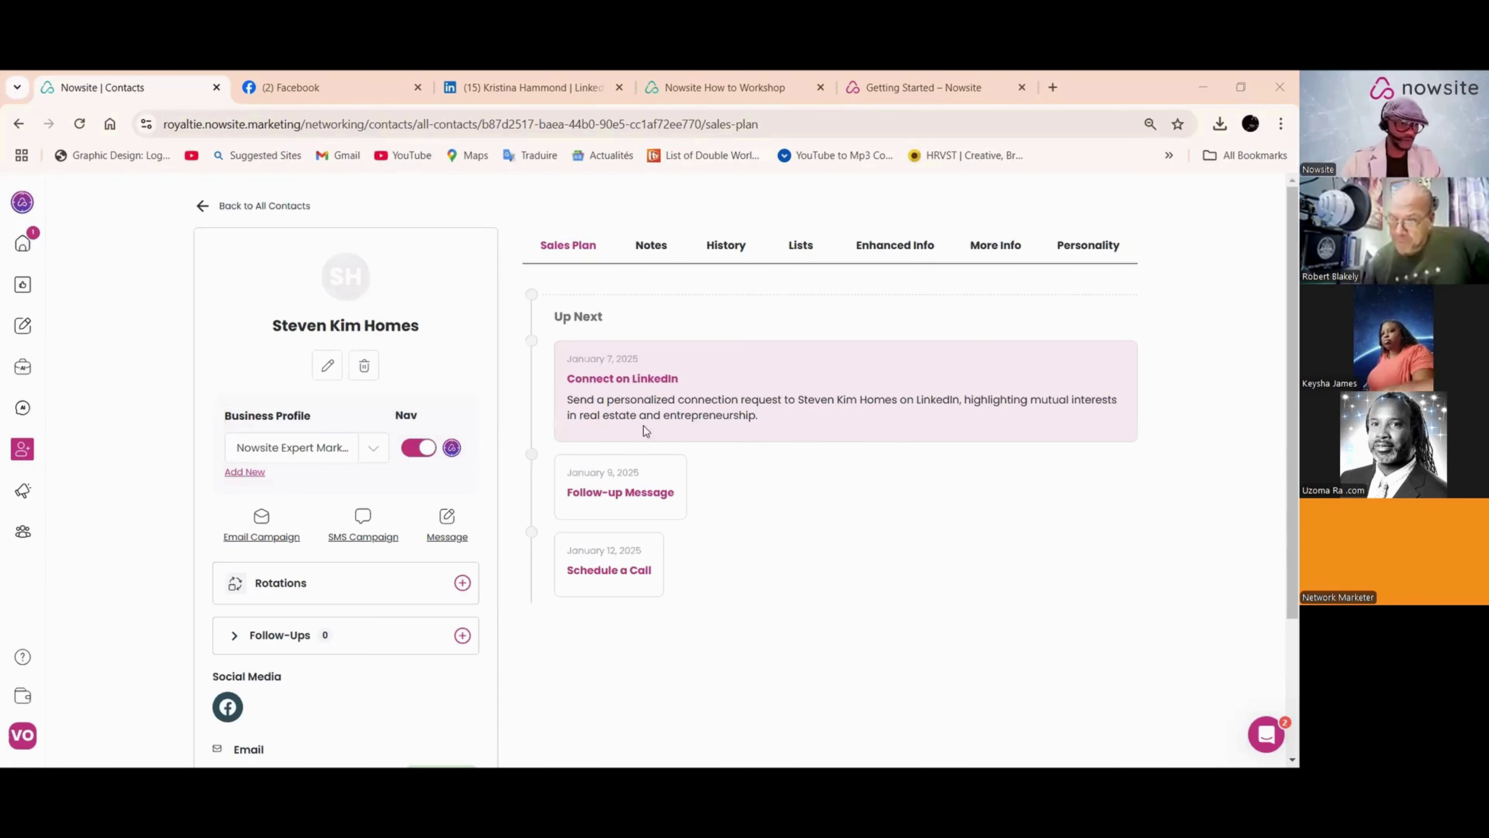
click(21, 203)
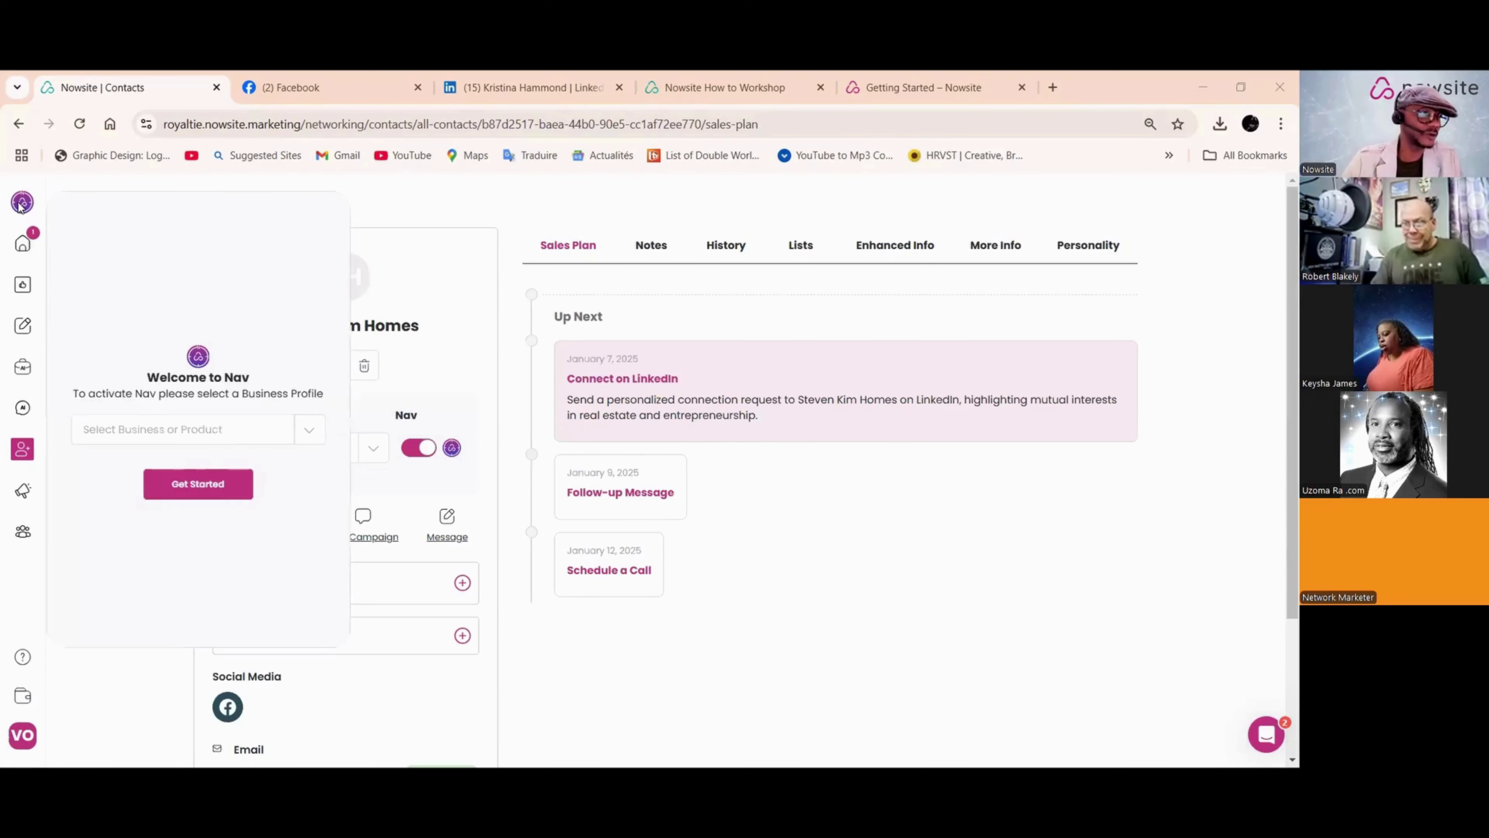
click(309, 429)
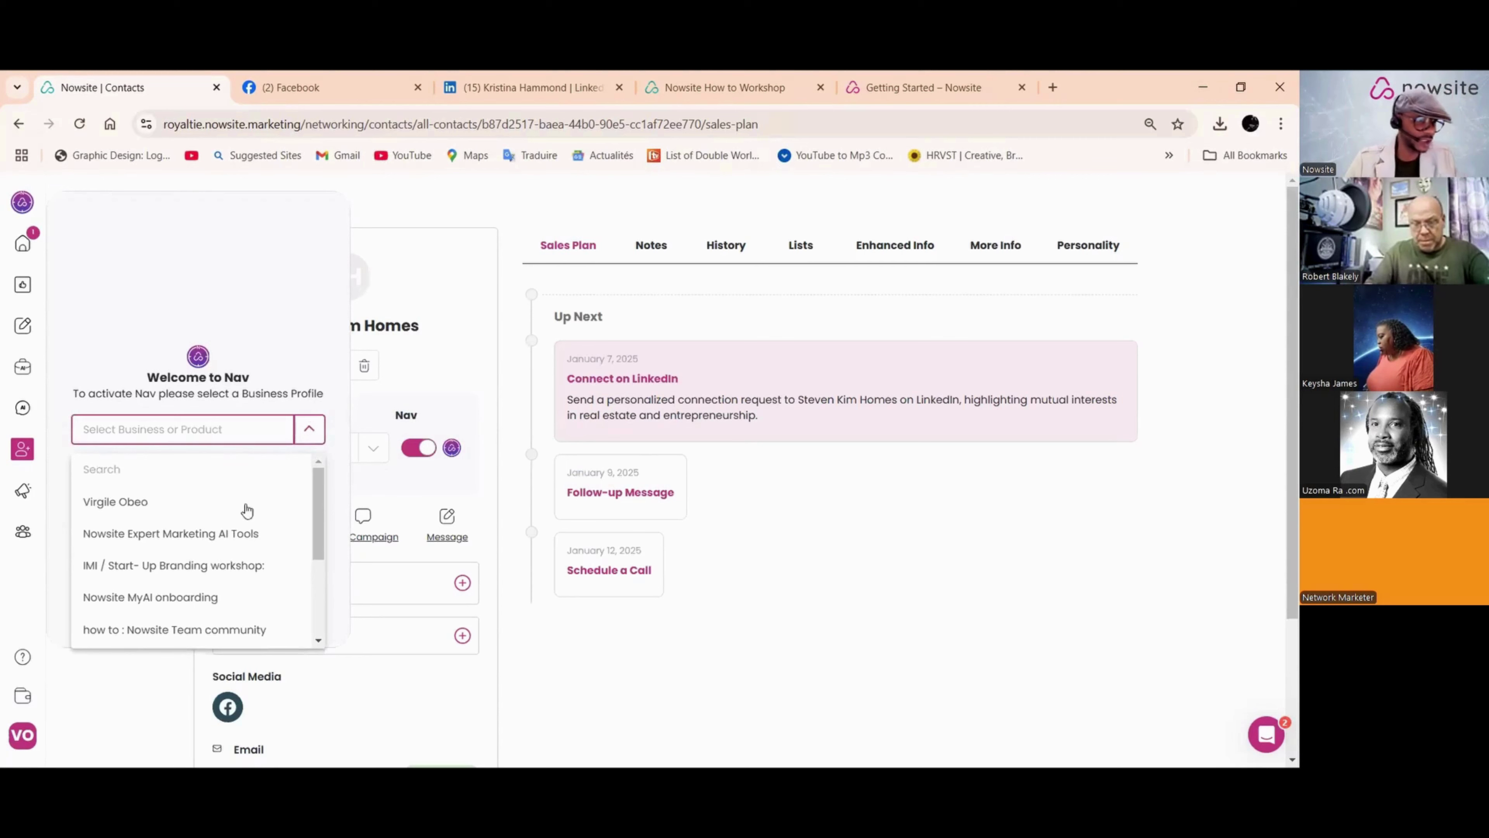
click(180, 534)
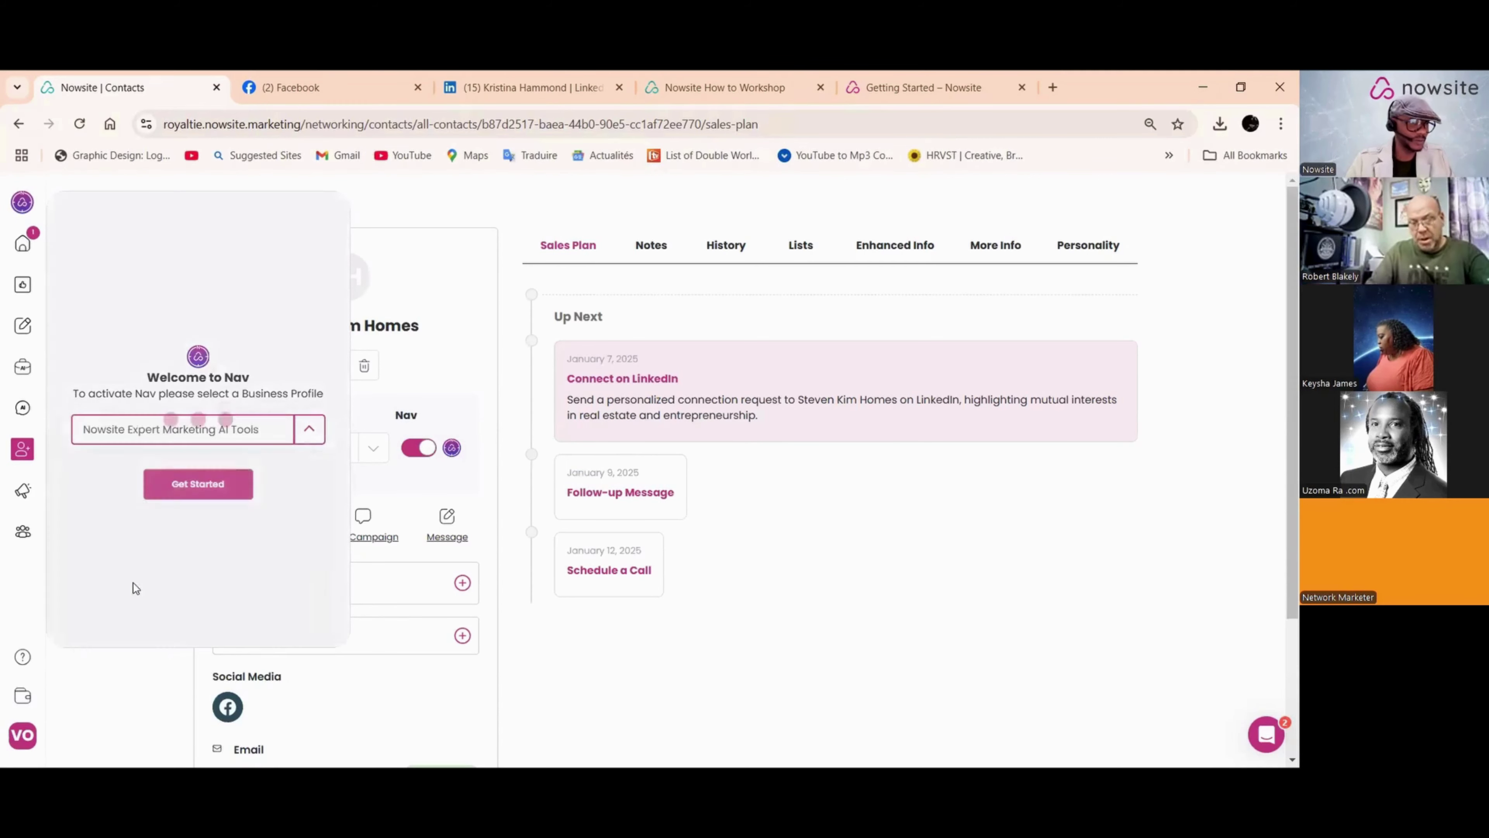
click(198, 492)
Step: Begin a request to the Nav assistant with "just found"
click(139, 604)
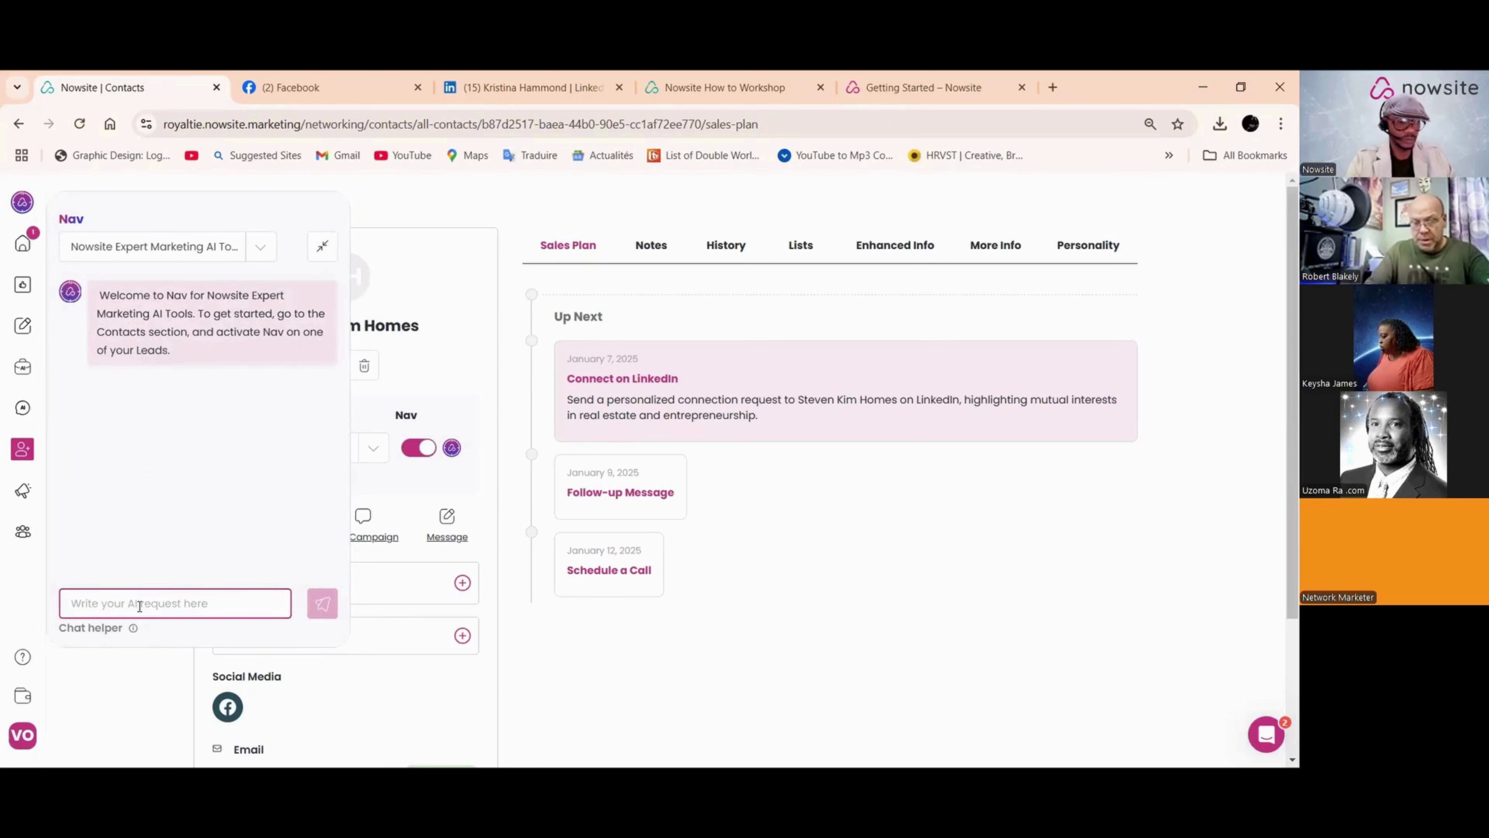
text(just fo)
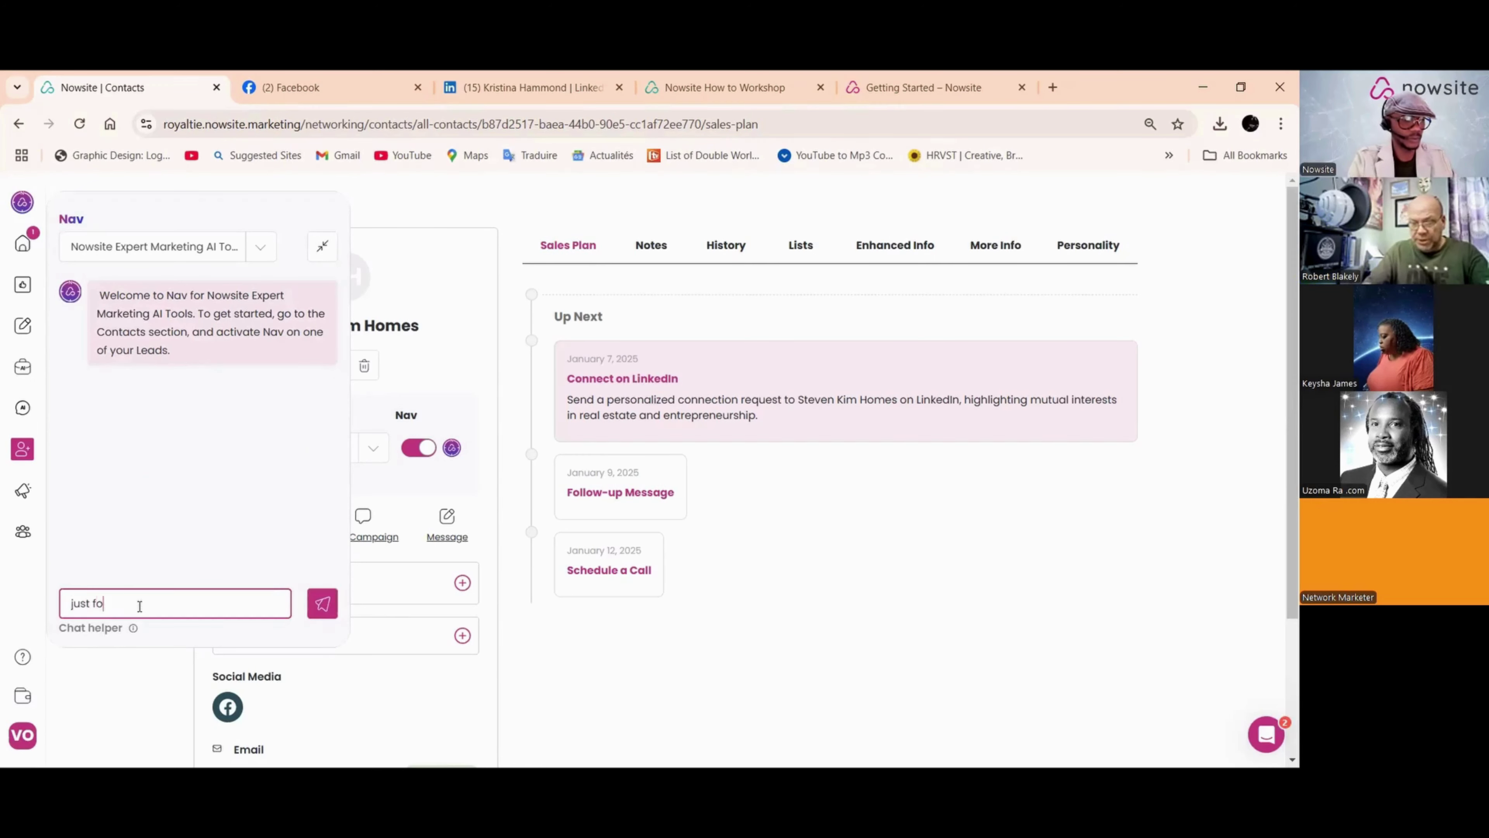
text(und)
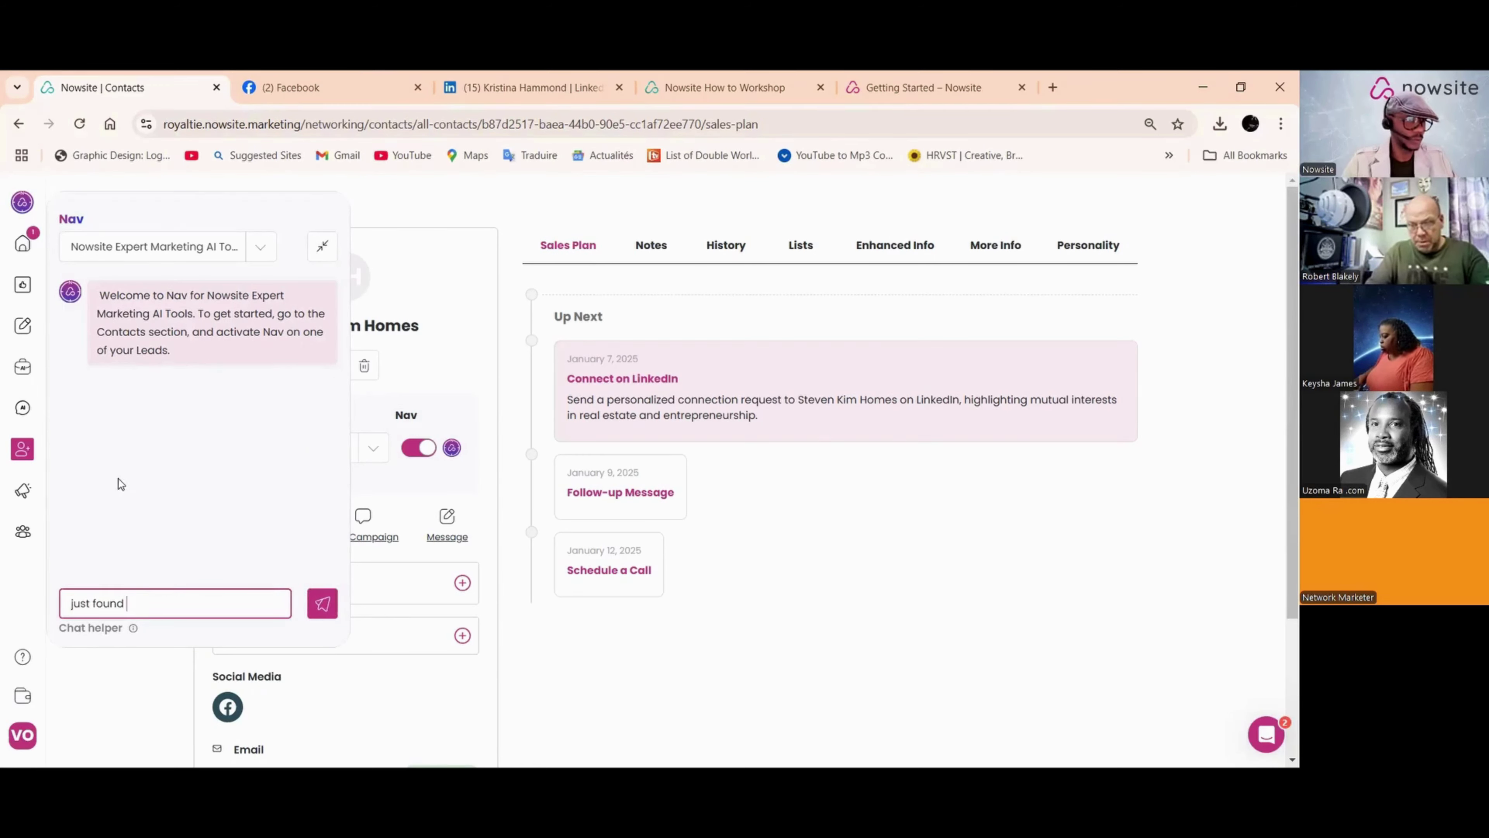
right_click(148, 614)
click(182, 414)
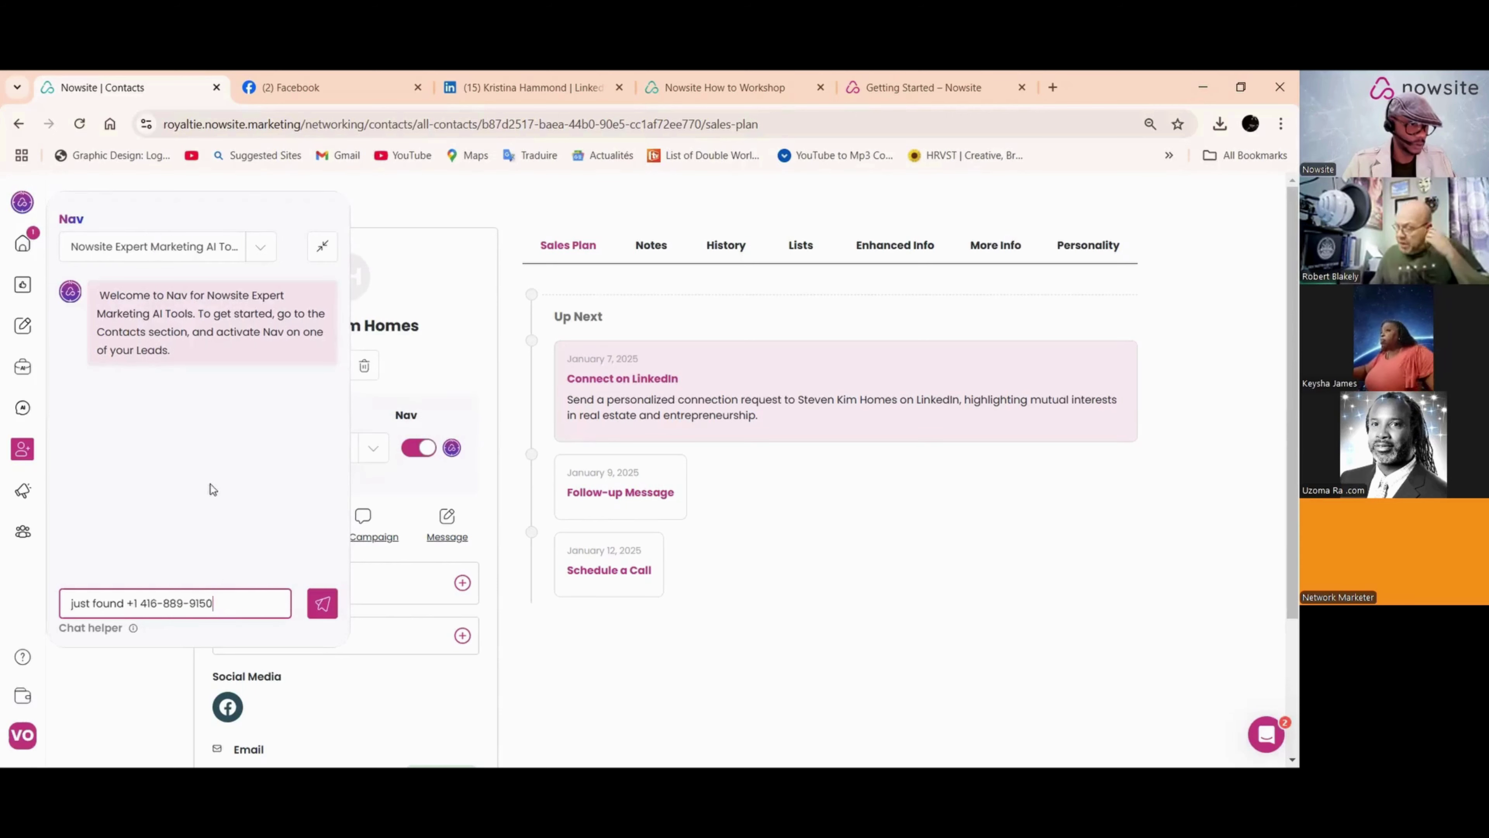
drag(218, 604, 134, 604)
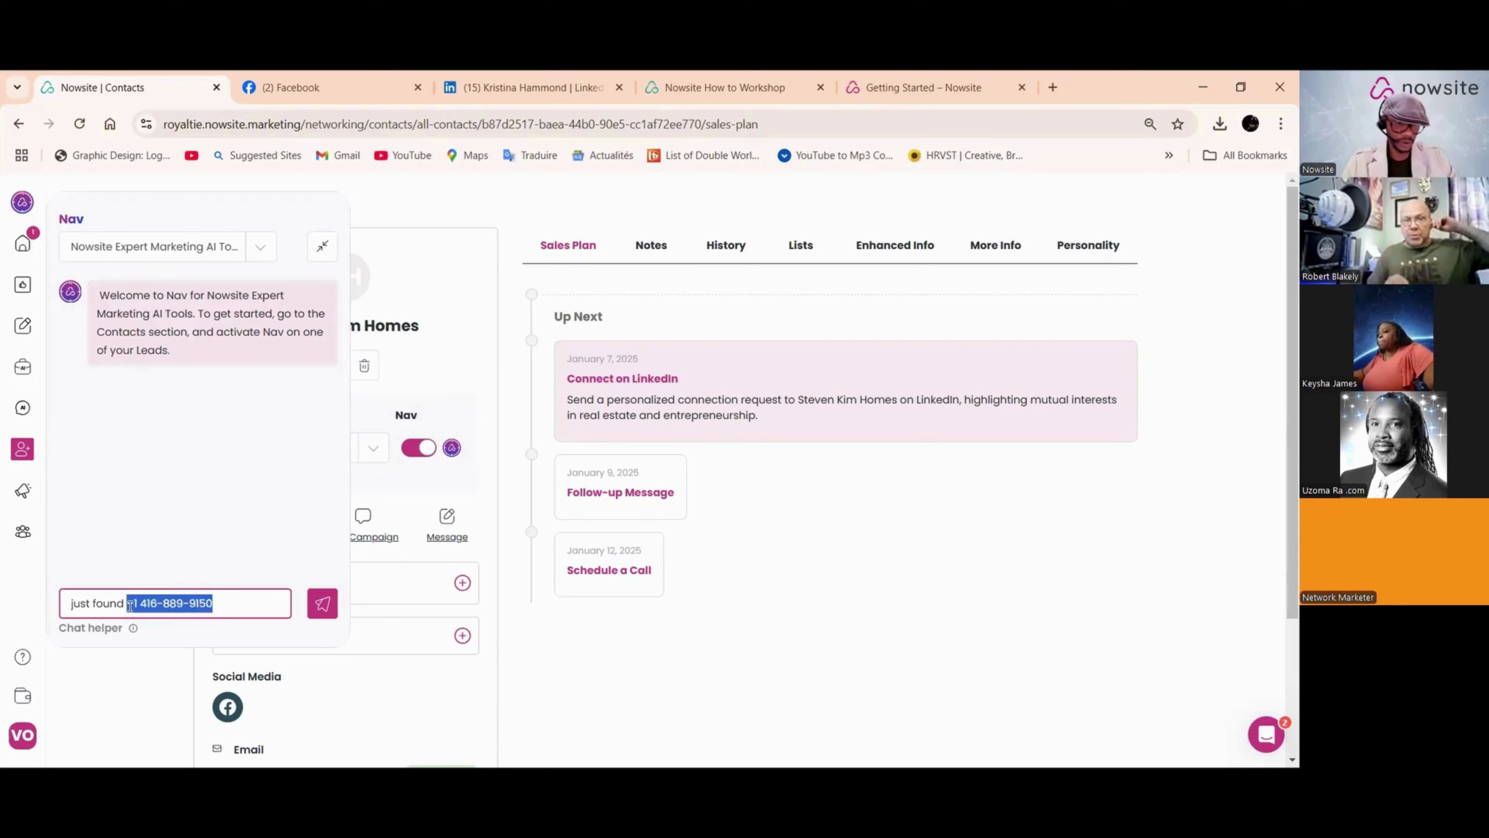
key(BackSpace)
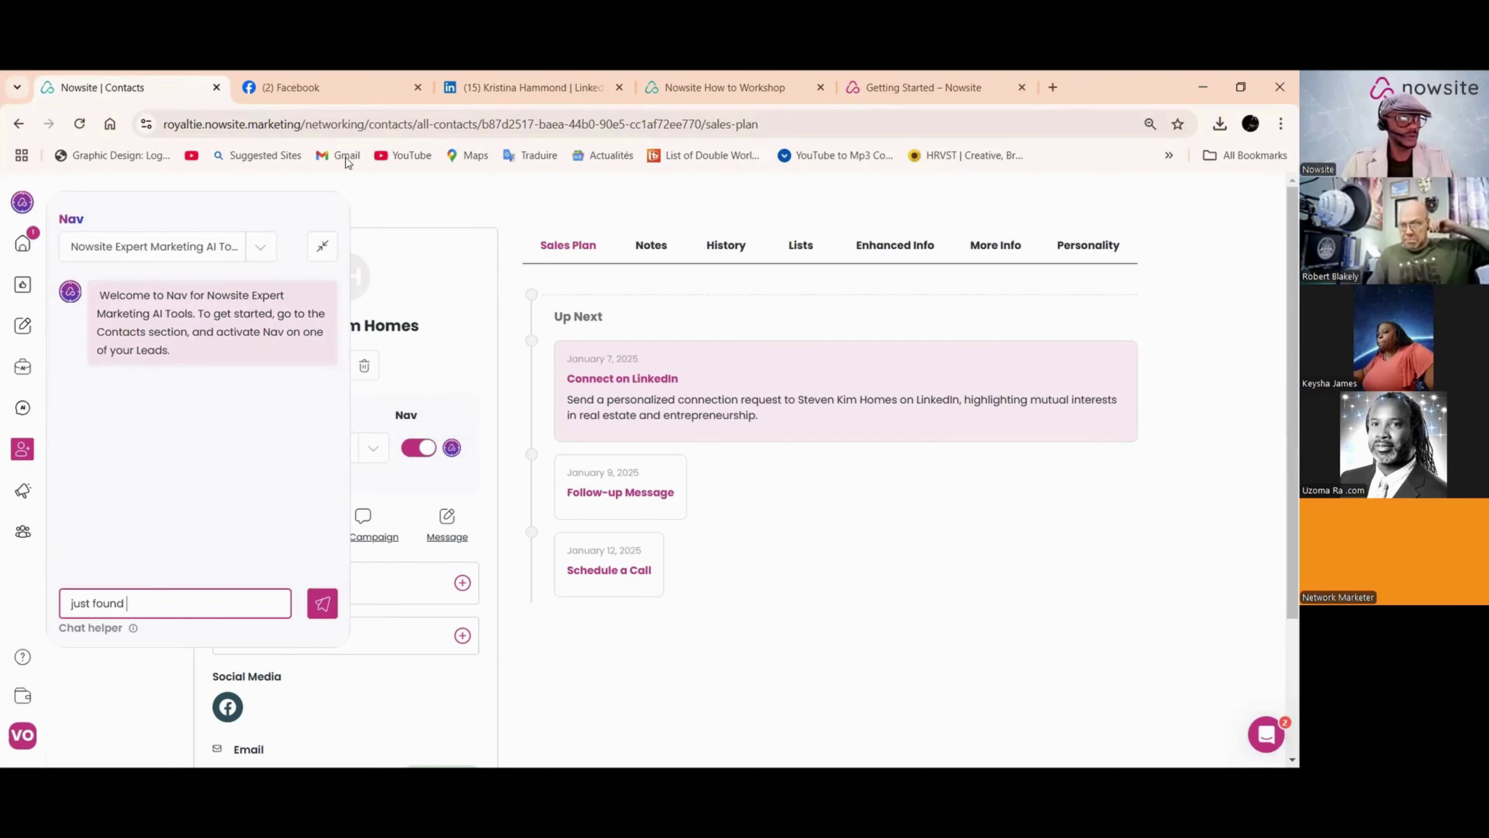
Step: Copy the agent's page name from the Facebook page and paste it after "just found" in the Nav request
click(248, 89)
scroll(511, 352, up, 3)
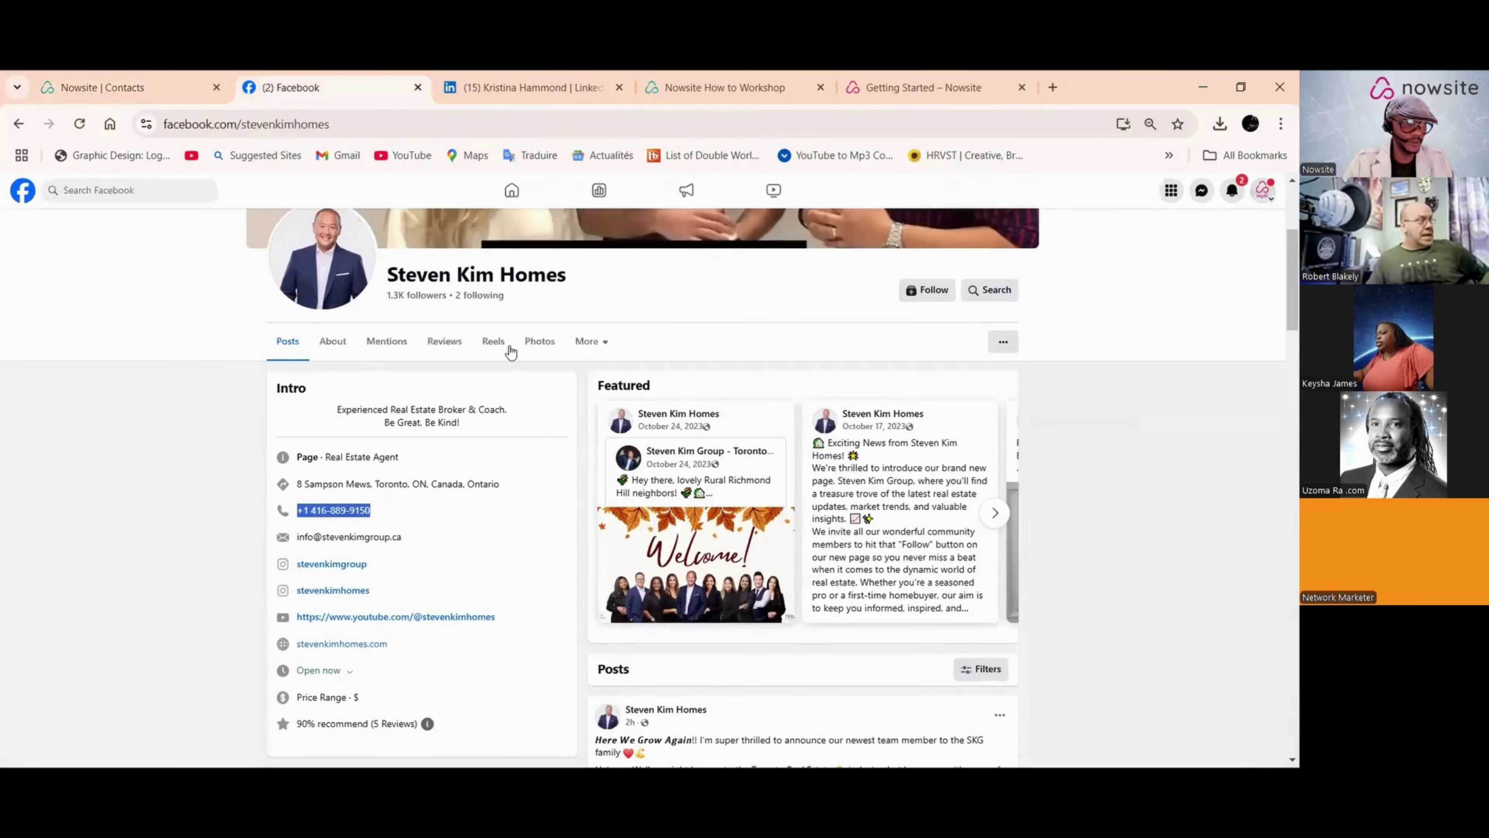
drag(571, 274, 392, 274)
drag(503, 295, 393, 274)
drag(617, 273, 384, 274)
right_click(441, 275)
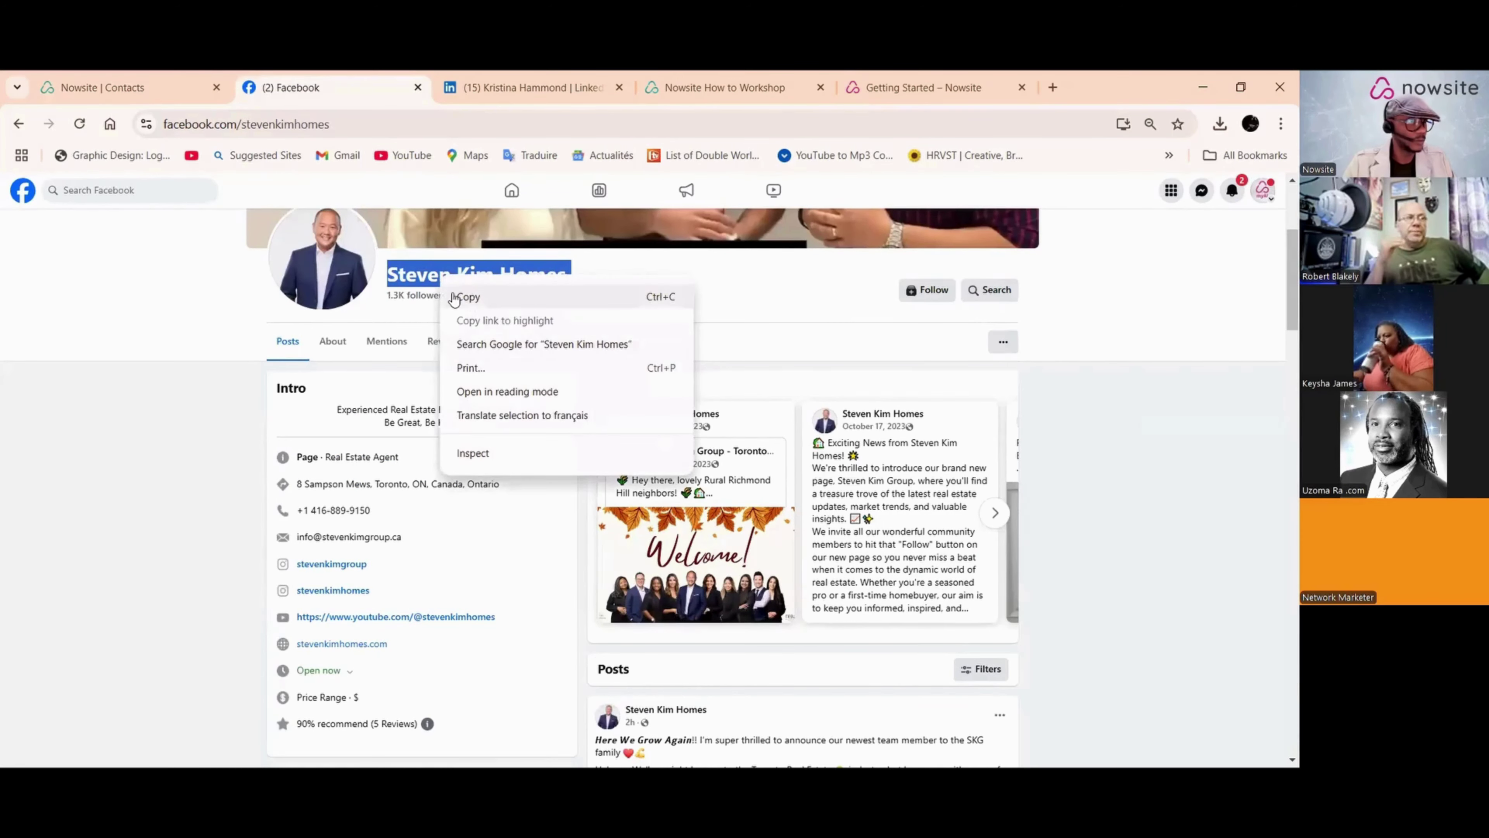
click(466, 297)
click(103, 87)
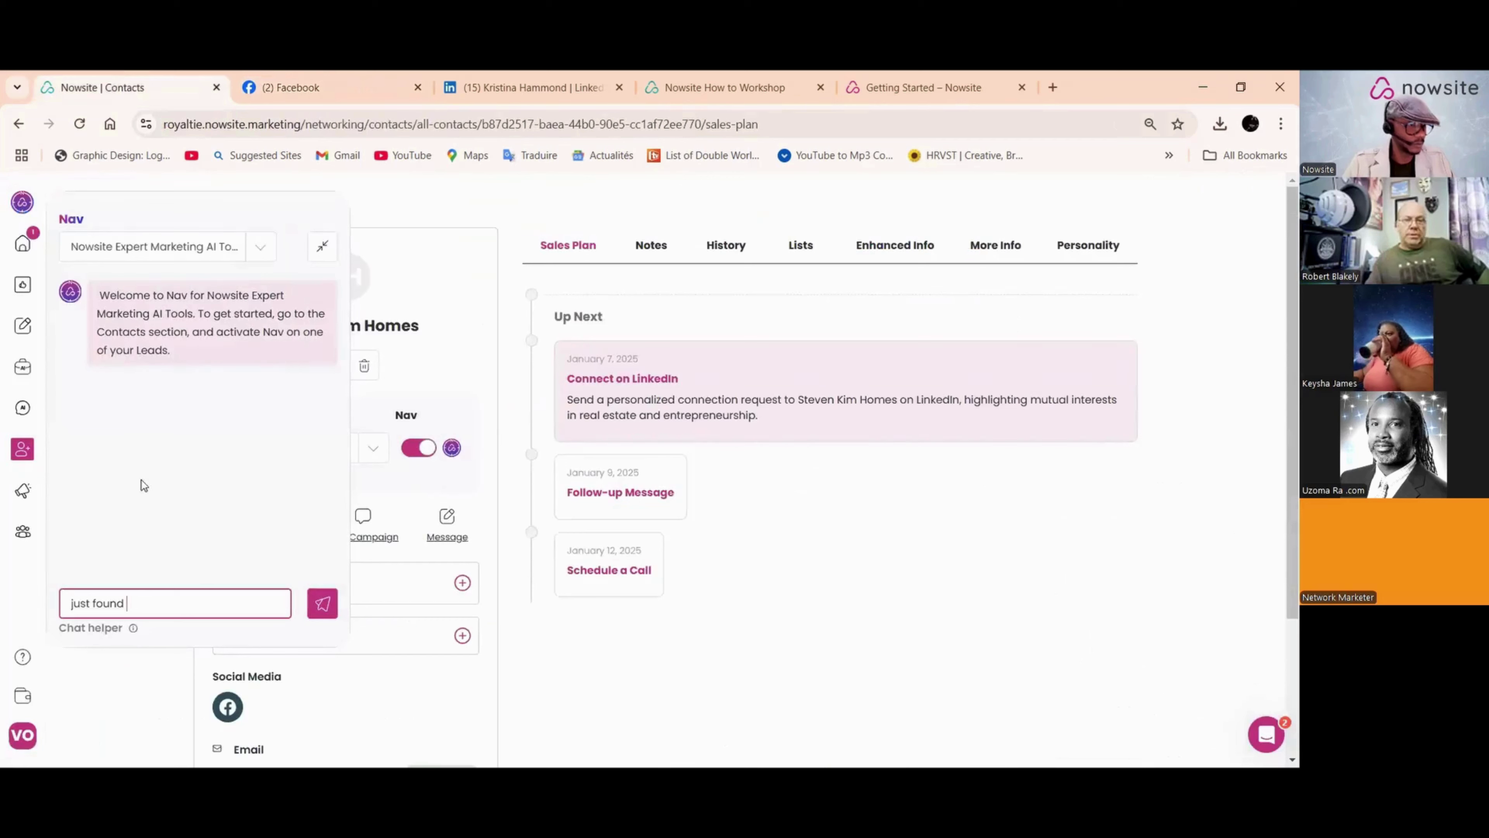
right_click(168, 599)
click(211, 408)
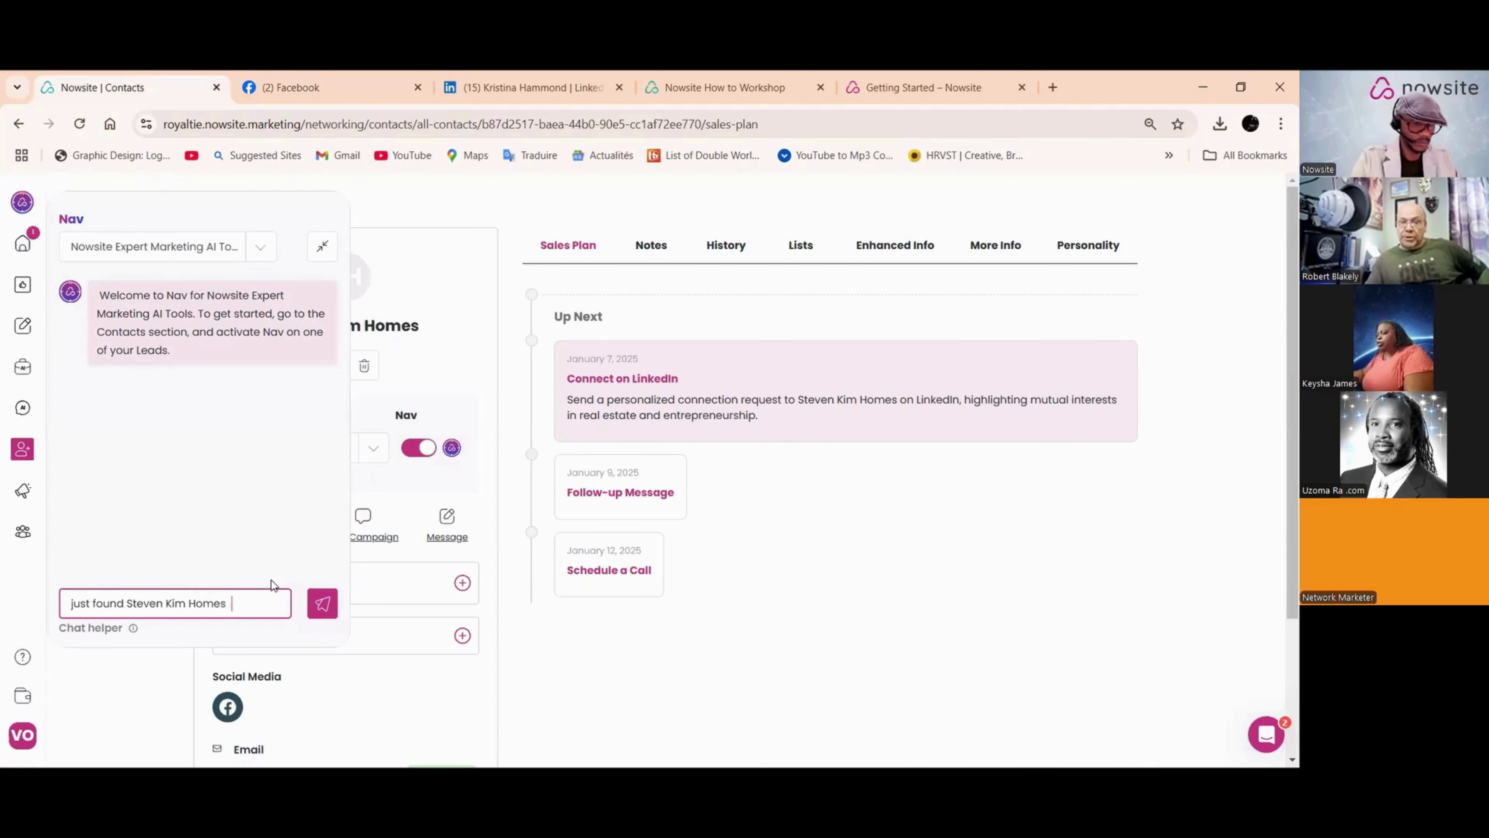
Step: Continue the Nav request with "on facebook don't have his linkedin . hw has a strong interest in marketing and"
text(on facebook don't have his linkw)
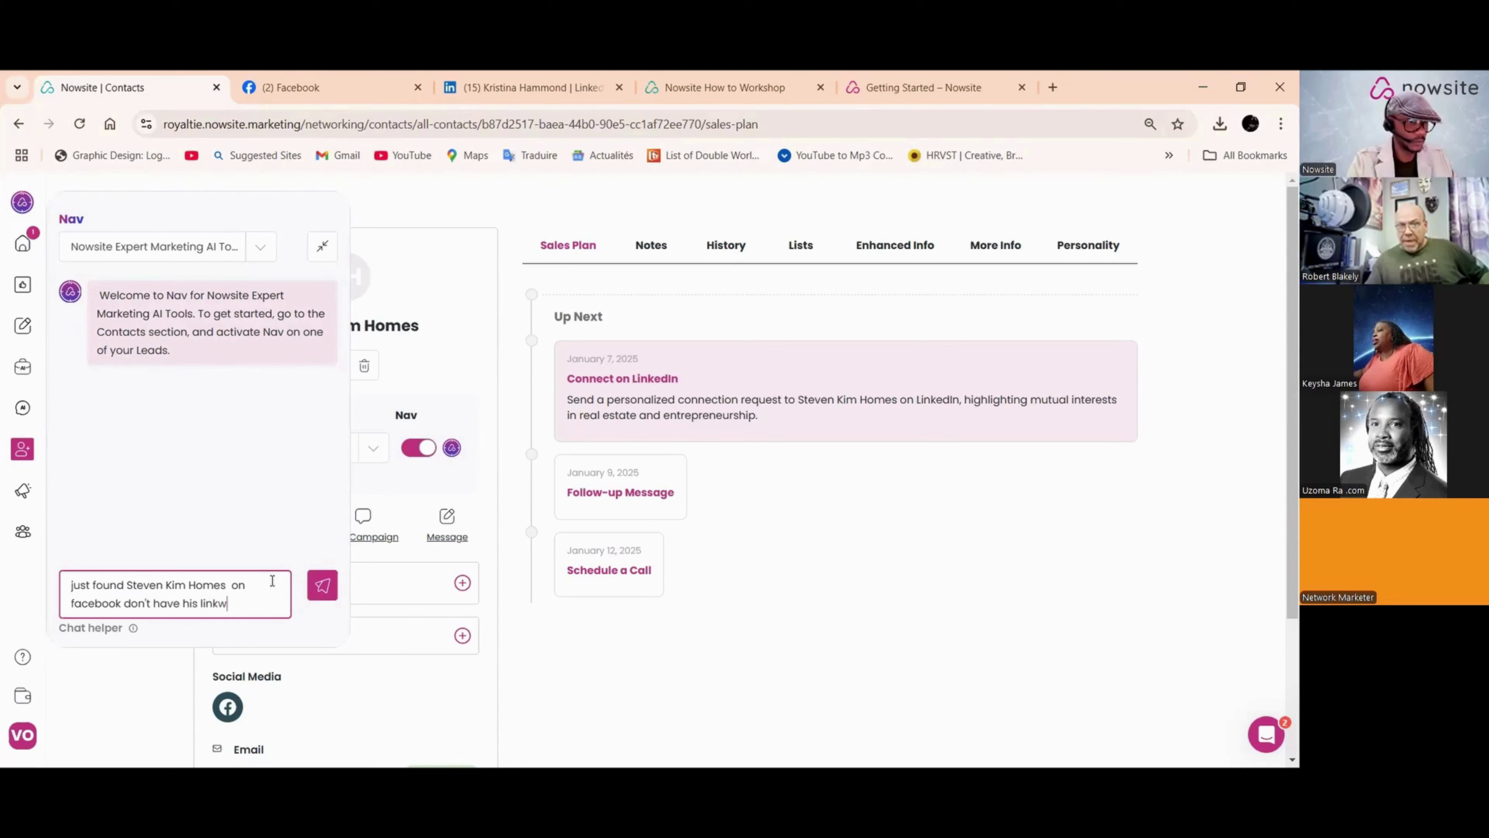
text(s)
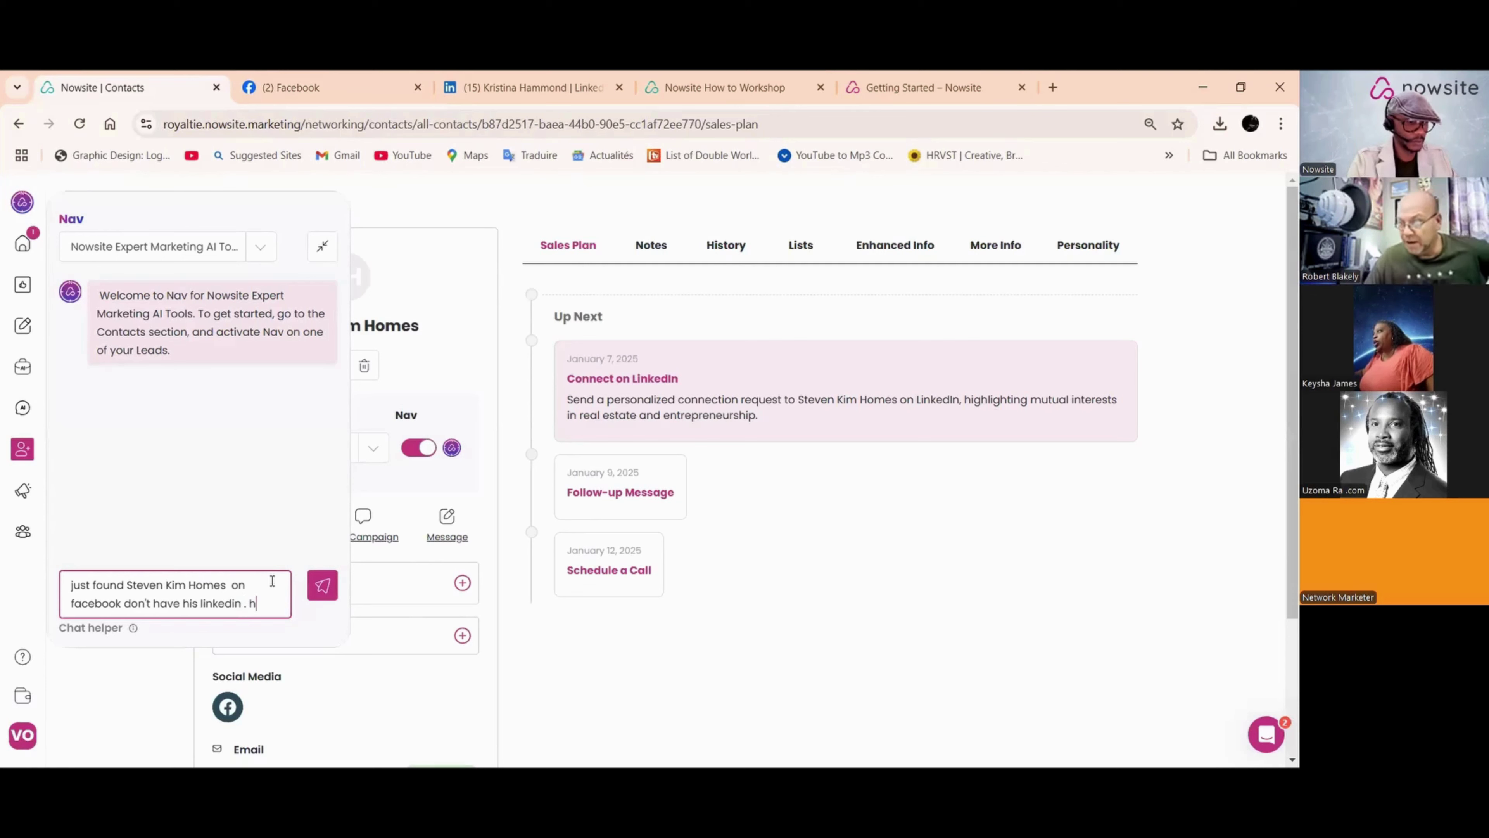
text(as a str)
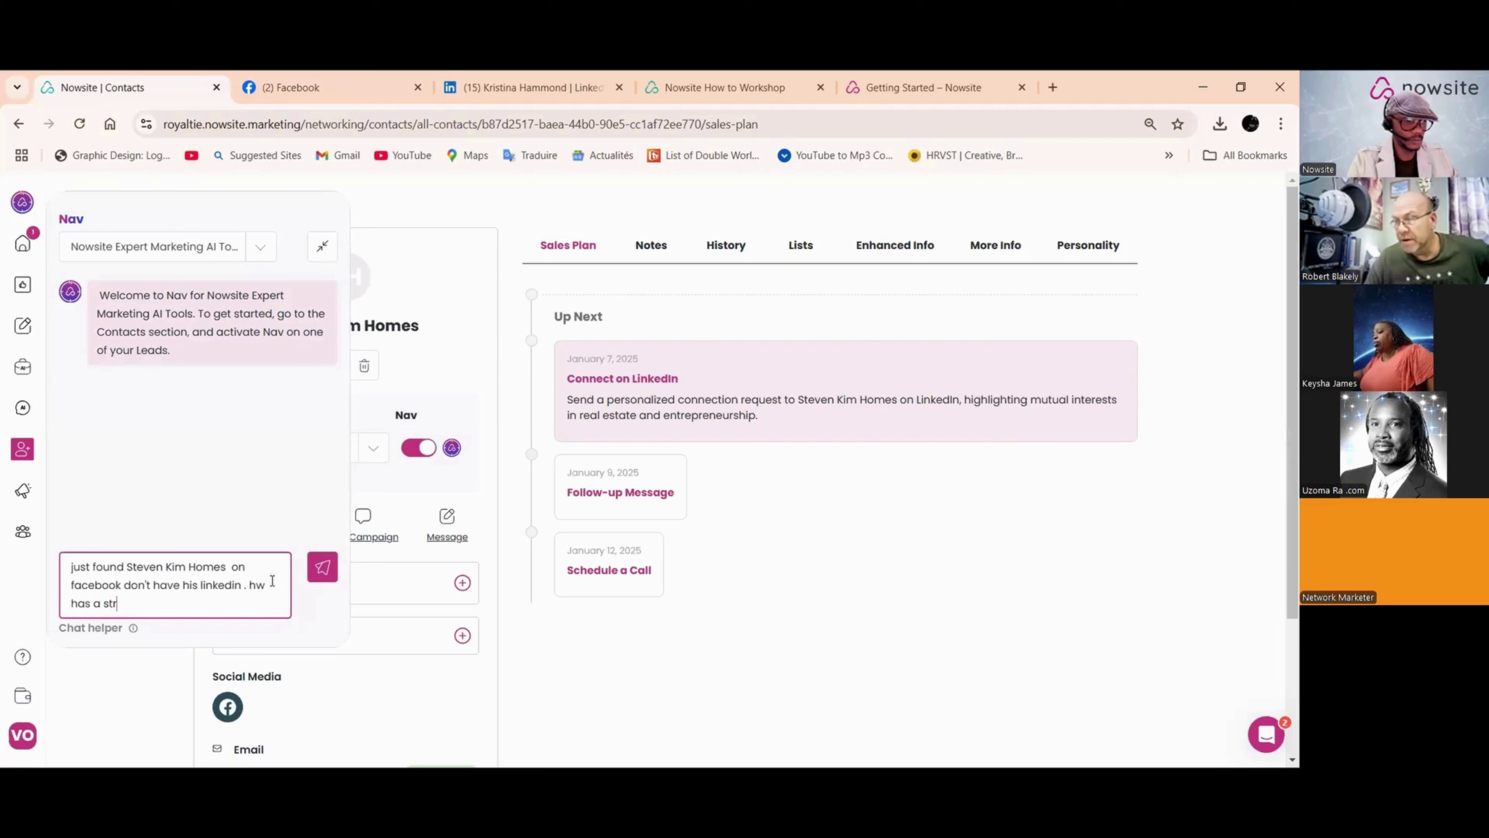
text(op)
key(BackSpace)
key(BackSpace)
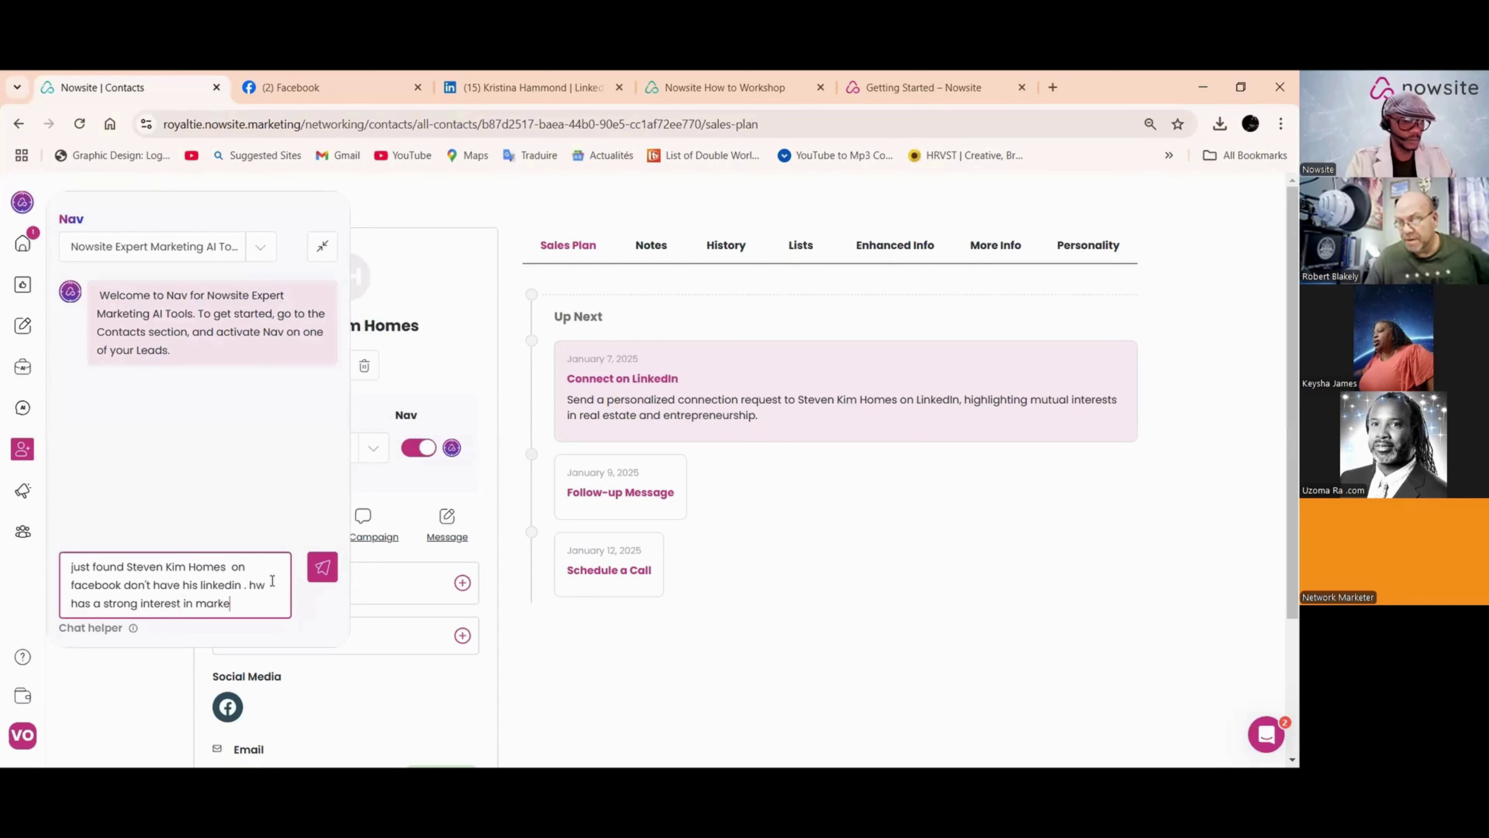
text(and )
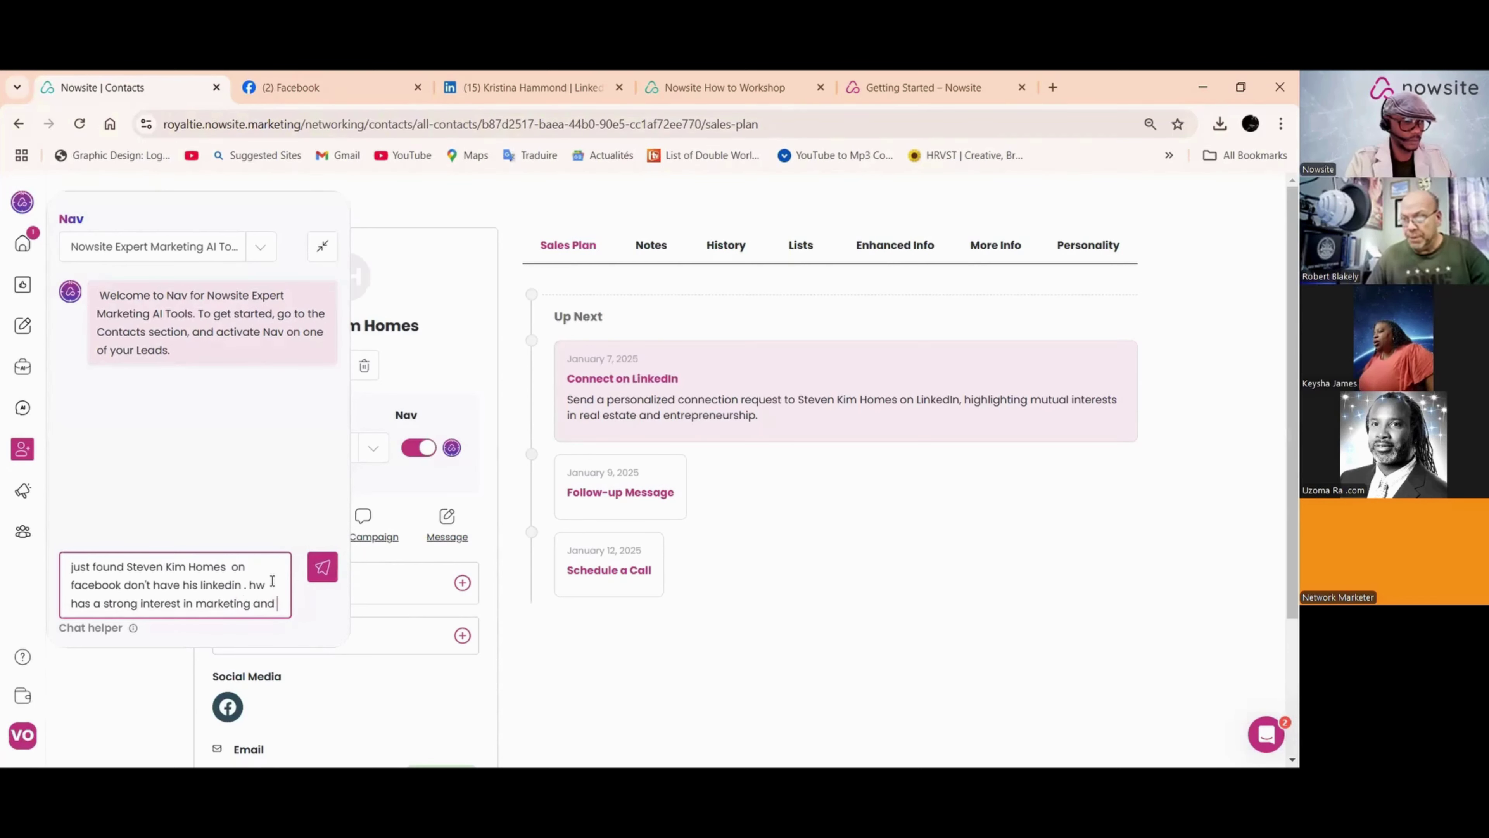
Step: Finish the Nav request about the Facebook contact with "sales how should i approach him" and send it
text(sales how)
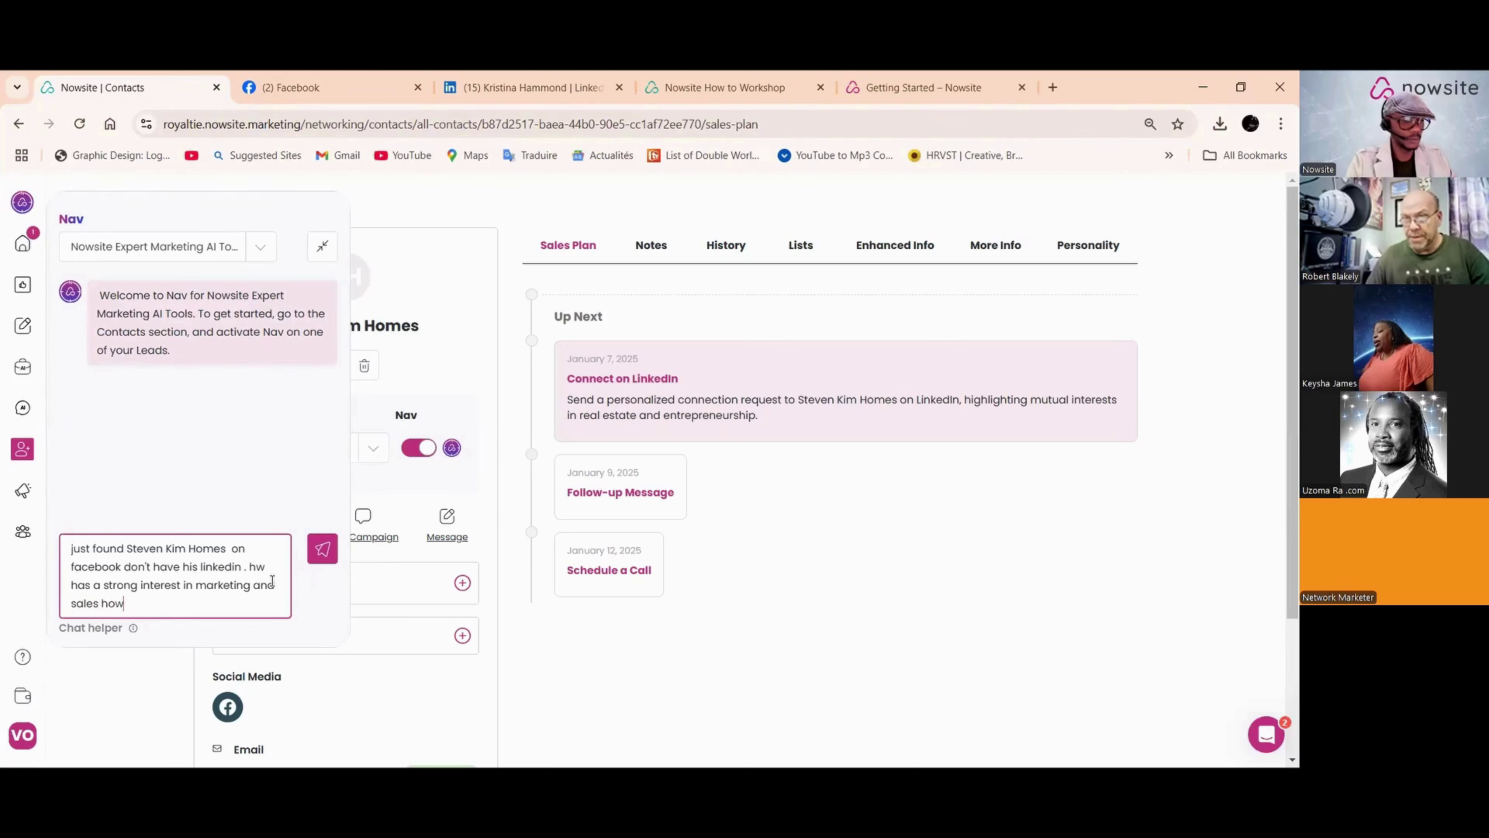
text( should i approach him)
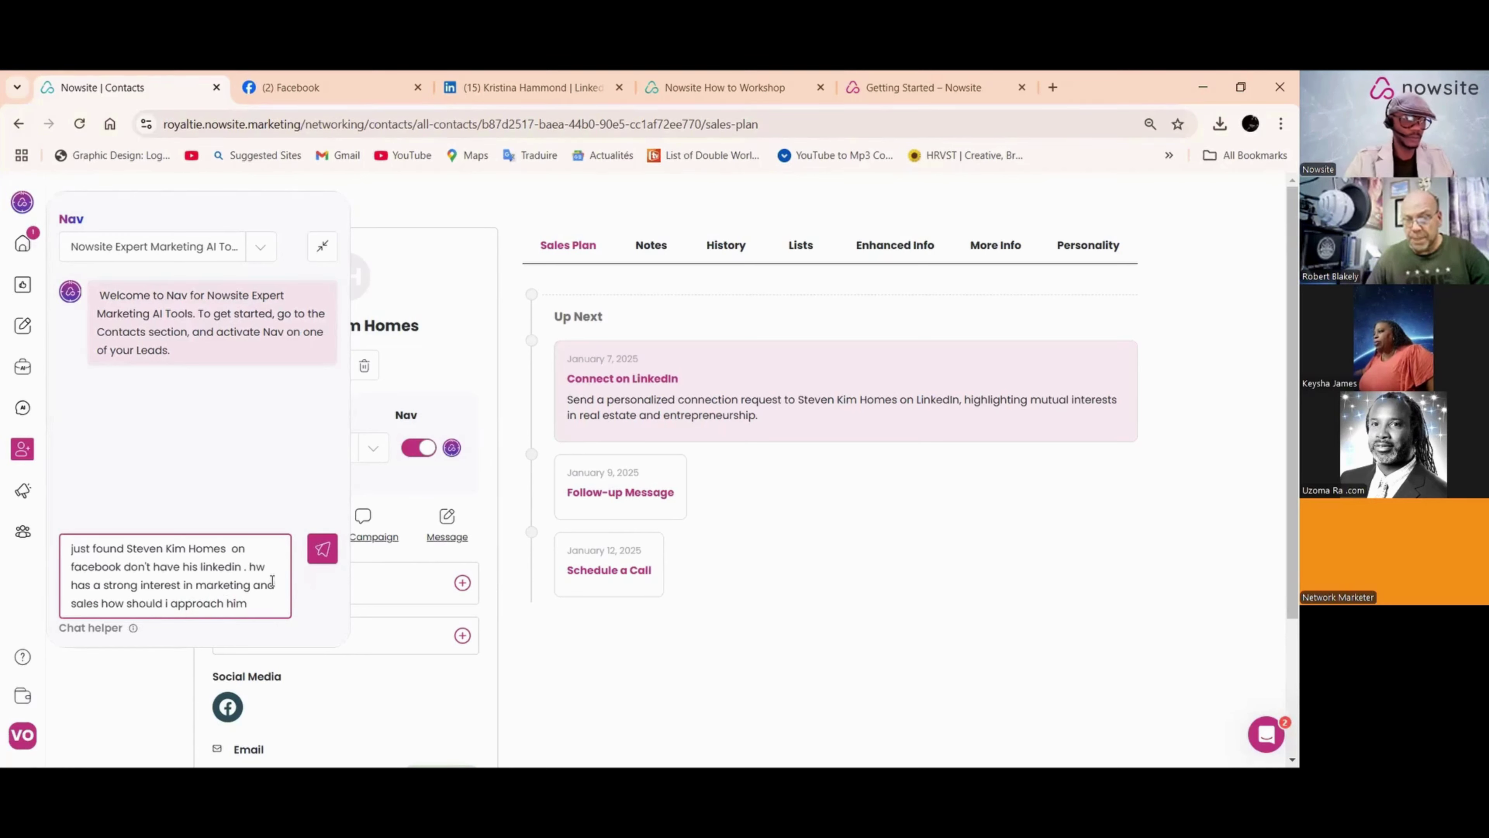
click(322, 549)
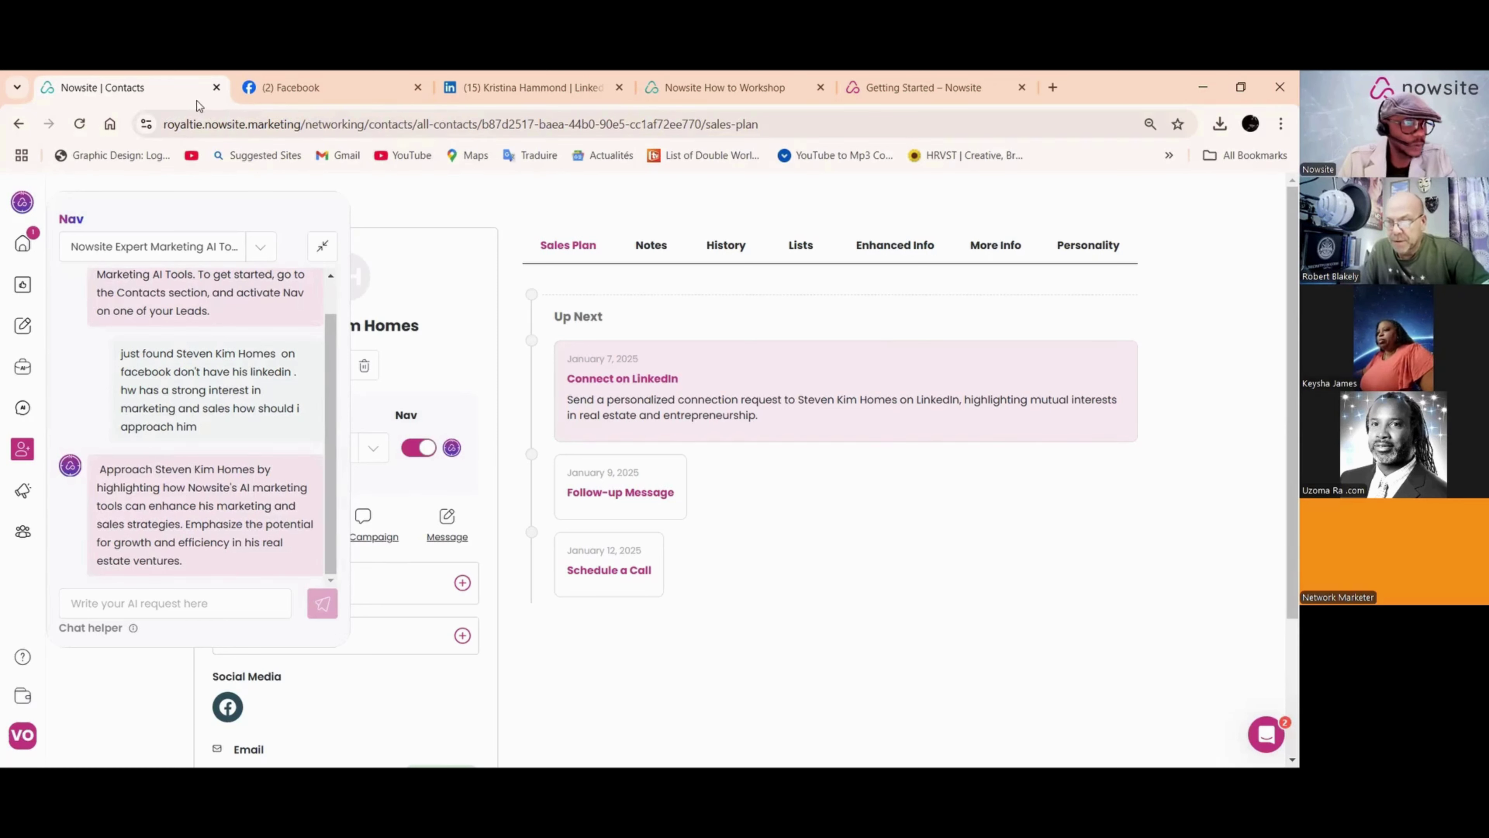
Step: Switch to Facebook, follow the real estate contact's page and like its post introducing a sales representative
click(264, 88)
scroll(587, 376, up, 2)
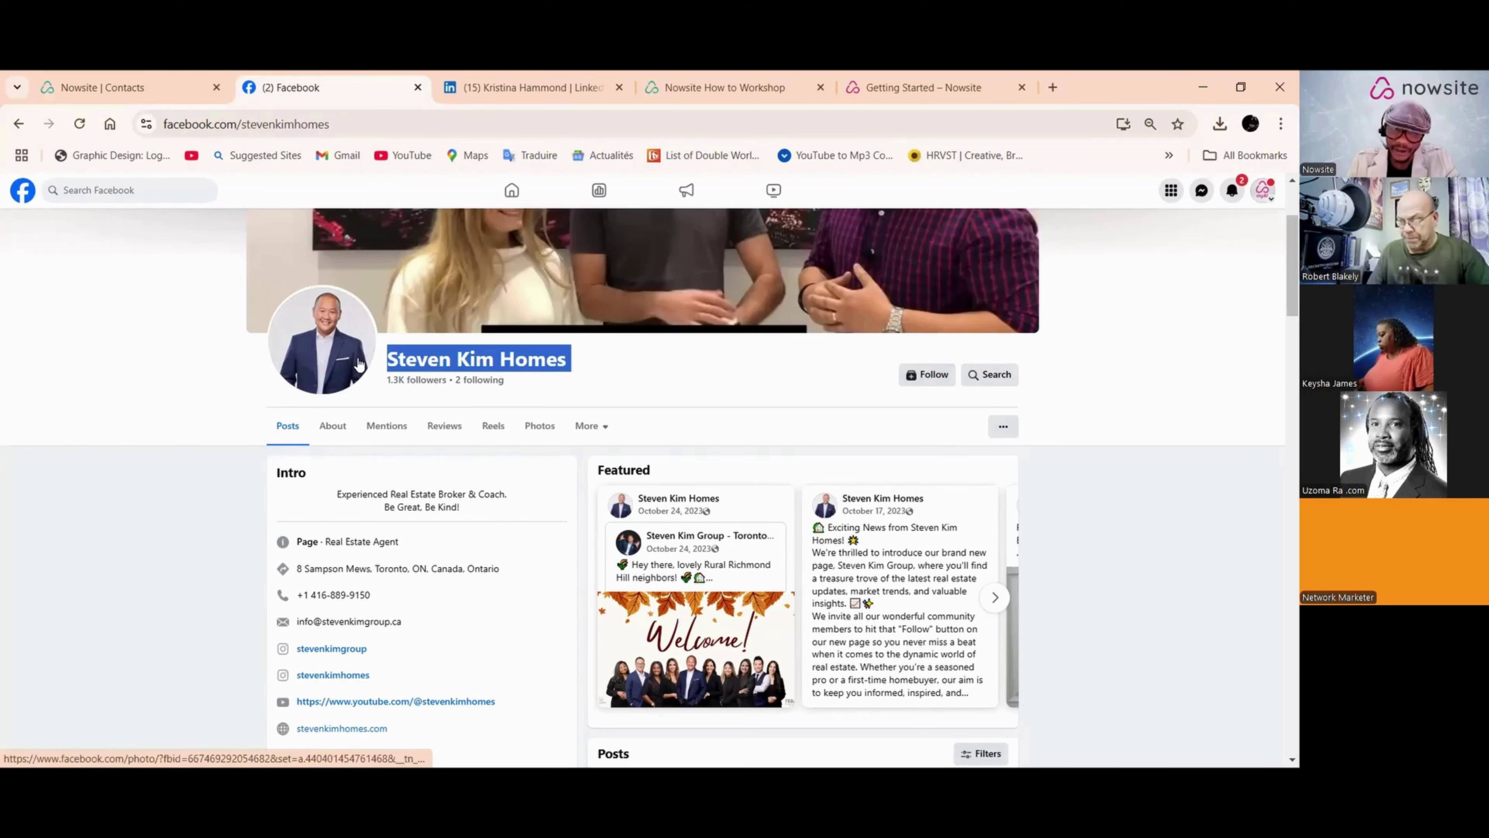
click(929, 375)
scroll(917, 451, down, 1)
scroll(918, 452, down, 6)
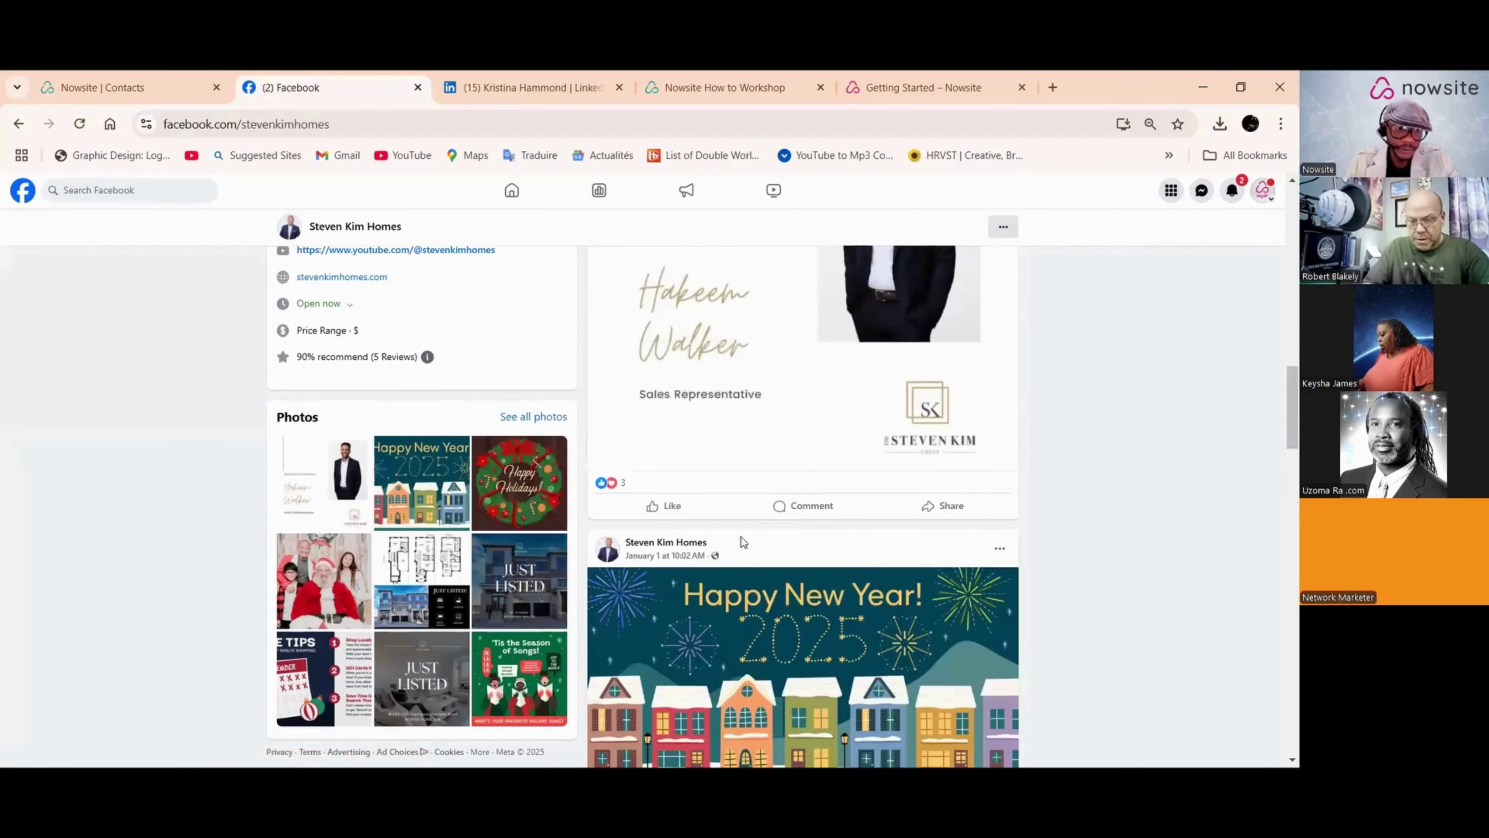
click(666, 507)
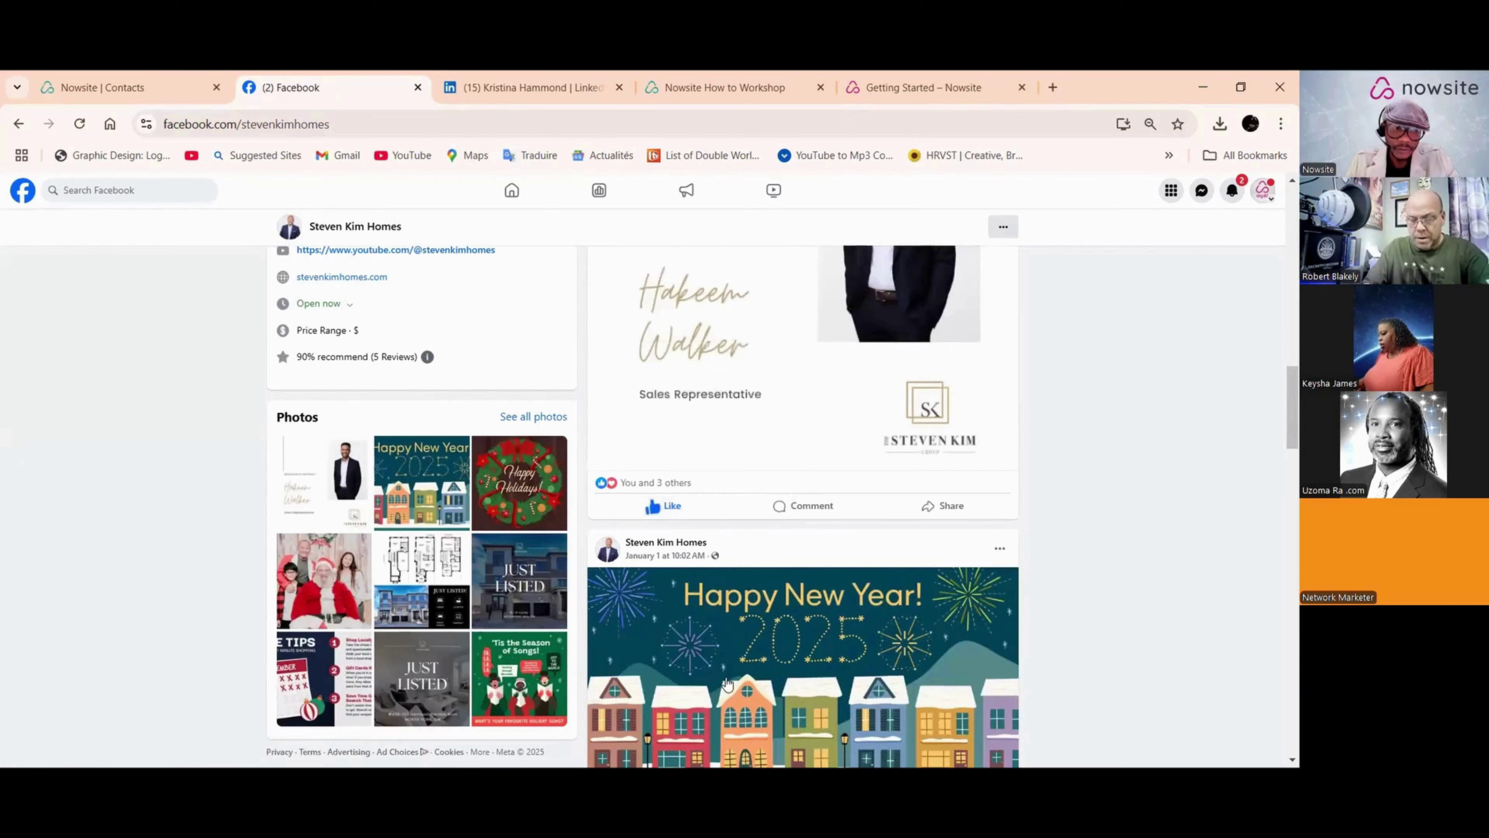
Step: Post the comment "love it" on the sales representative post
click(807, 513)
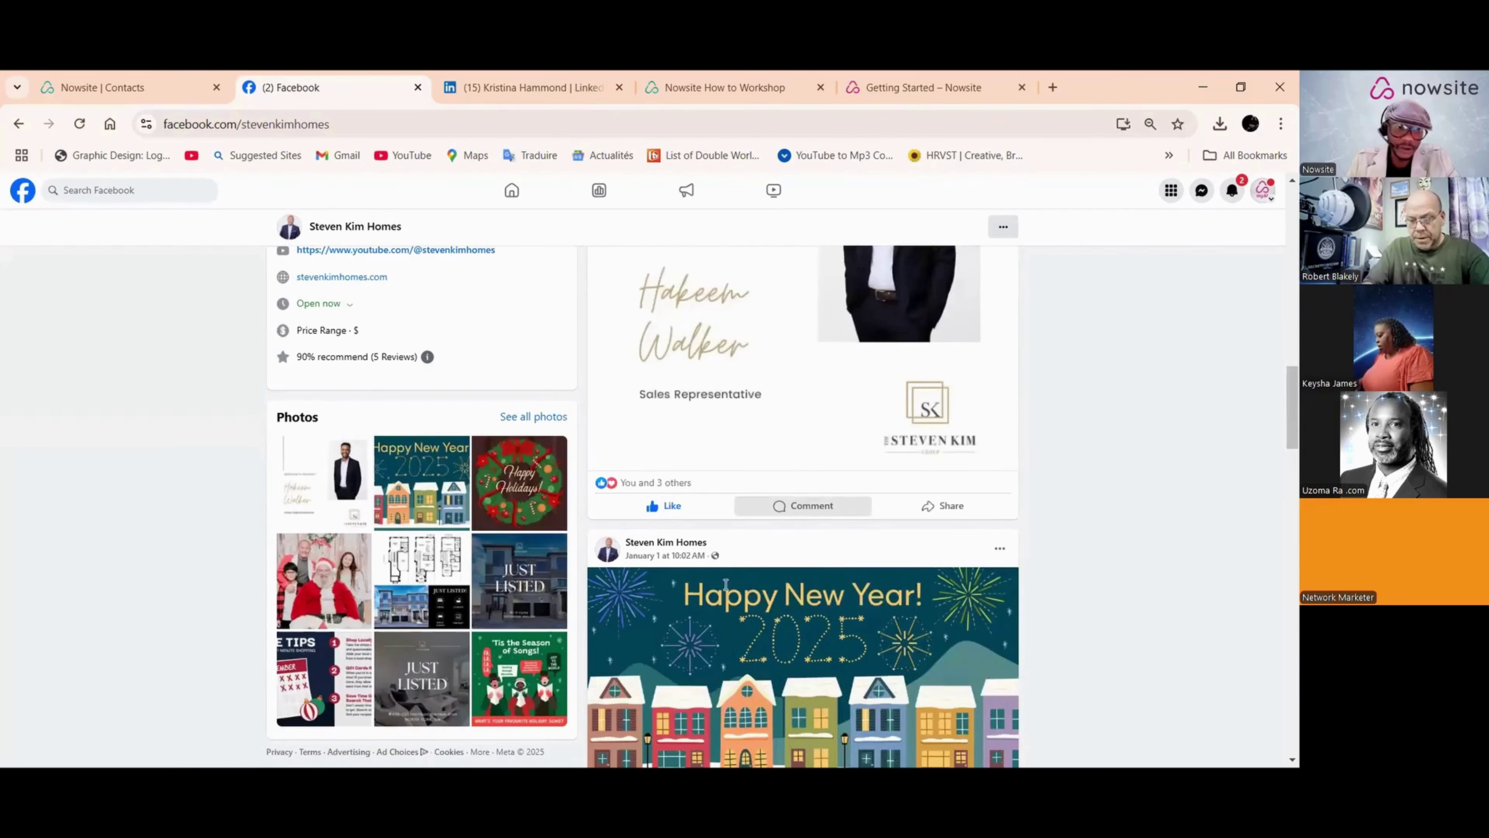
text(liv)
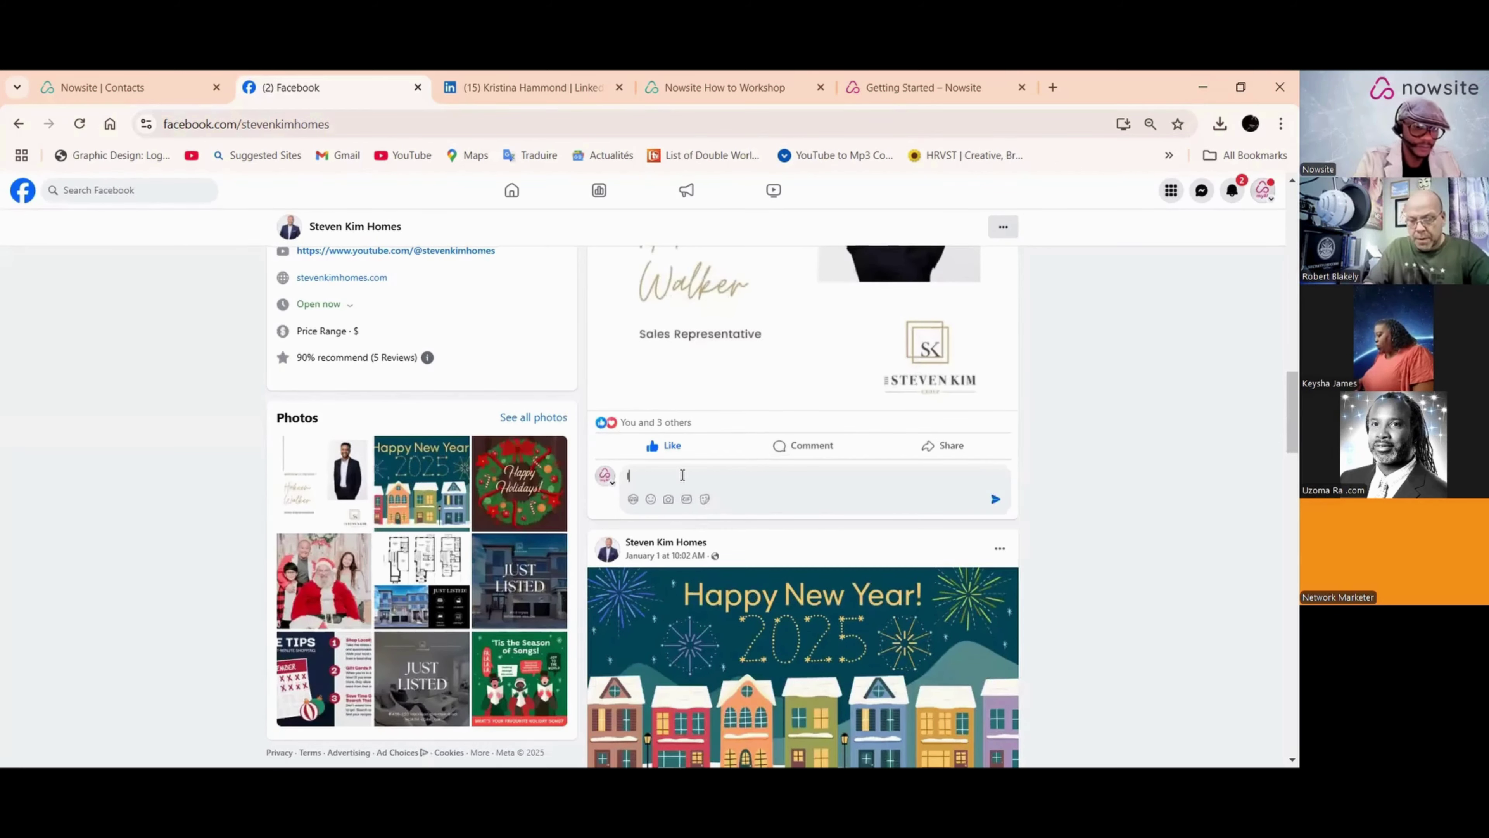
key(BackSpace)
key(BackSpace)
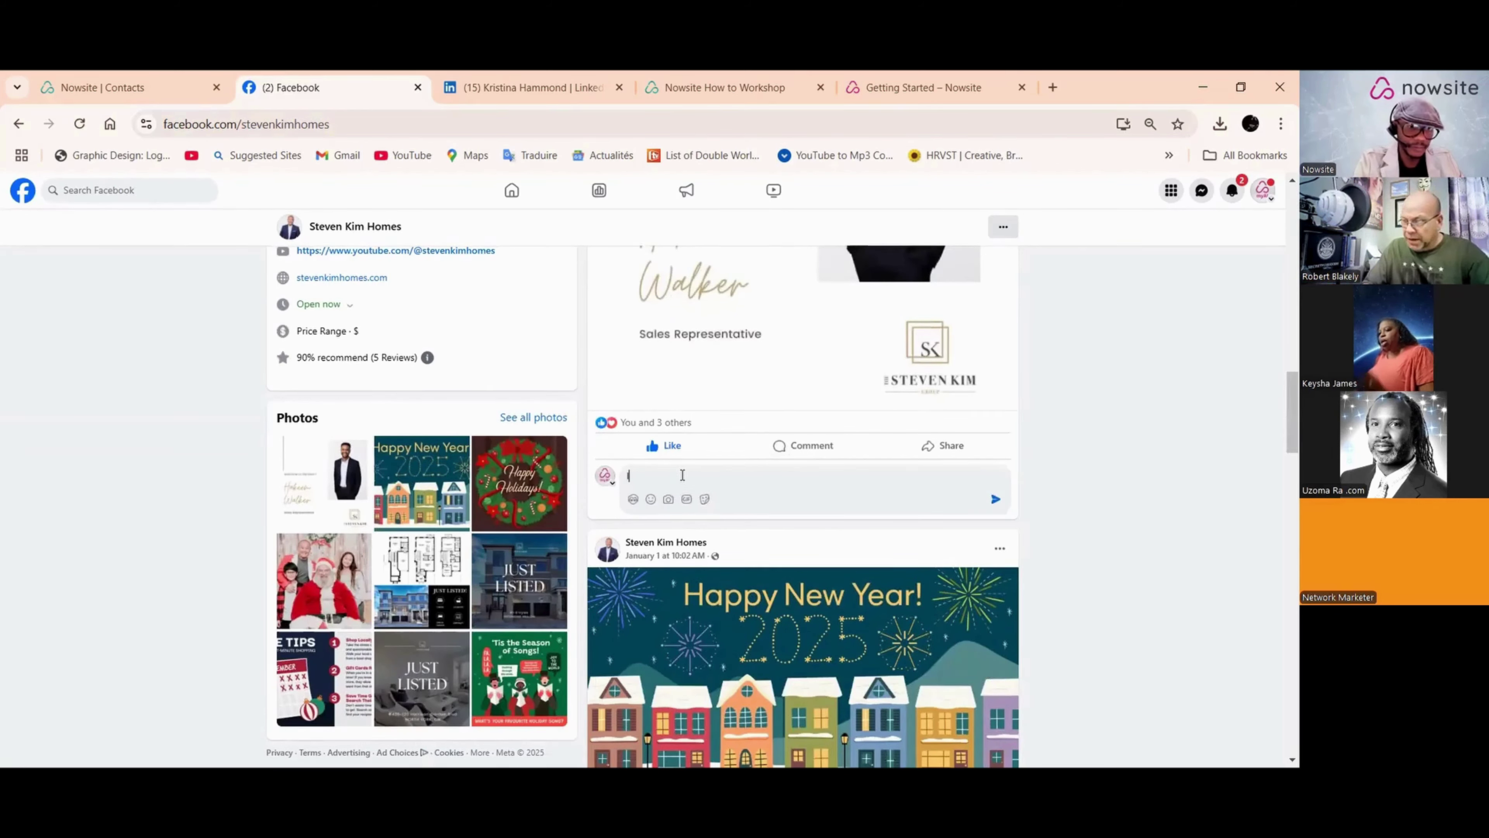
text(ove it)
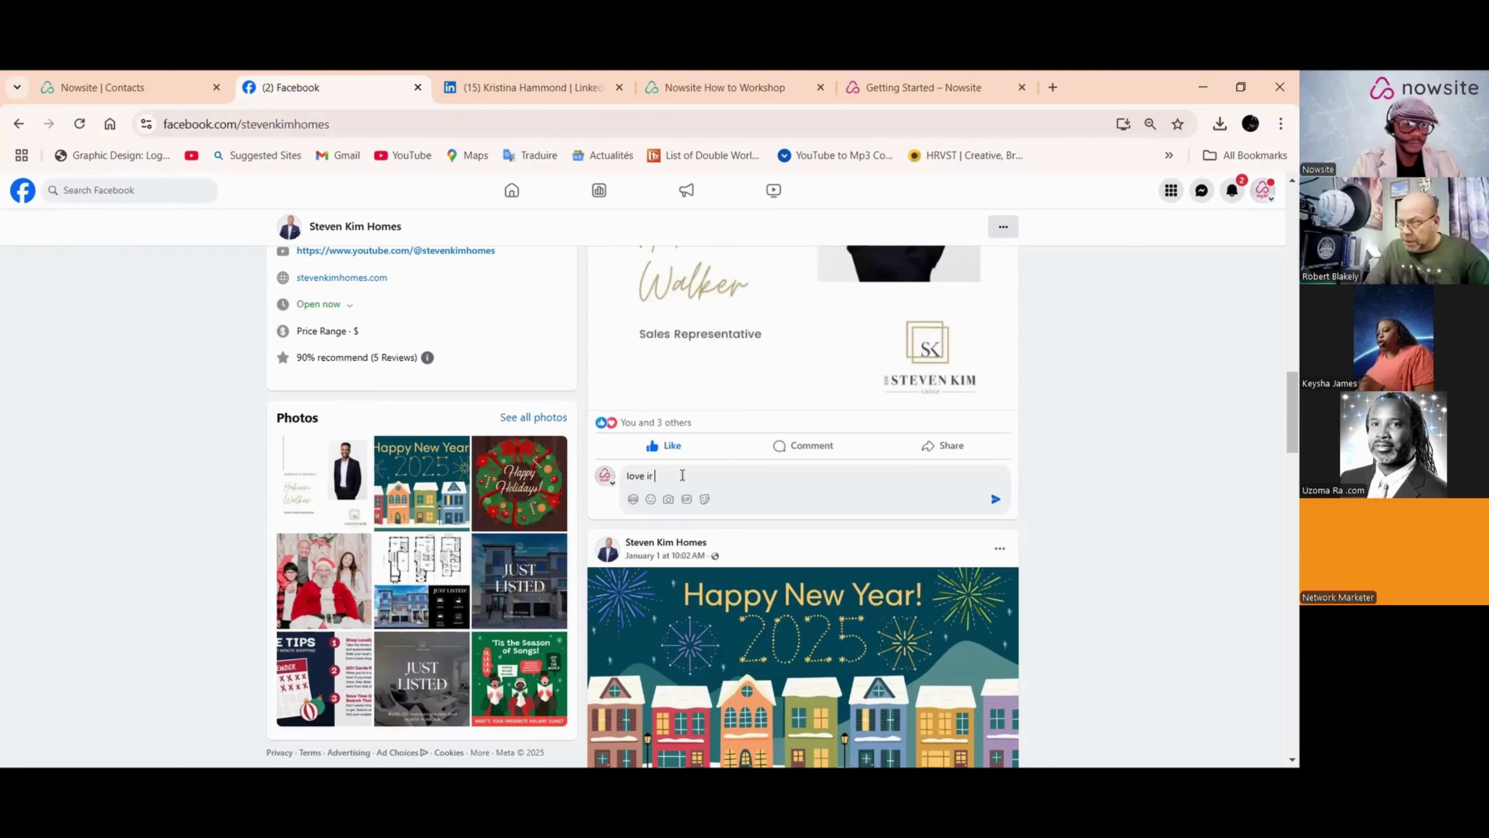
key(BackSpace)
text(t)
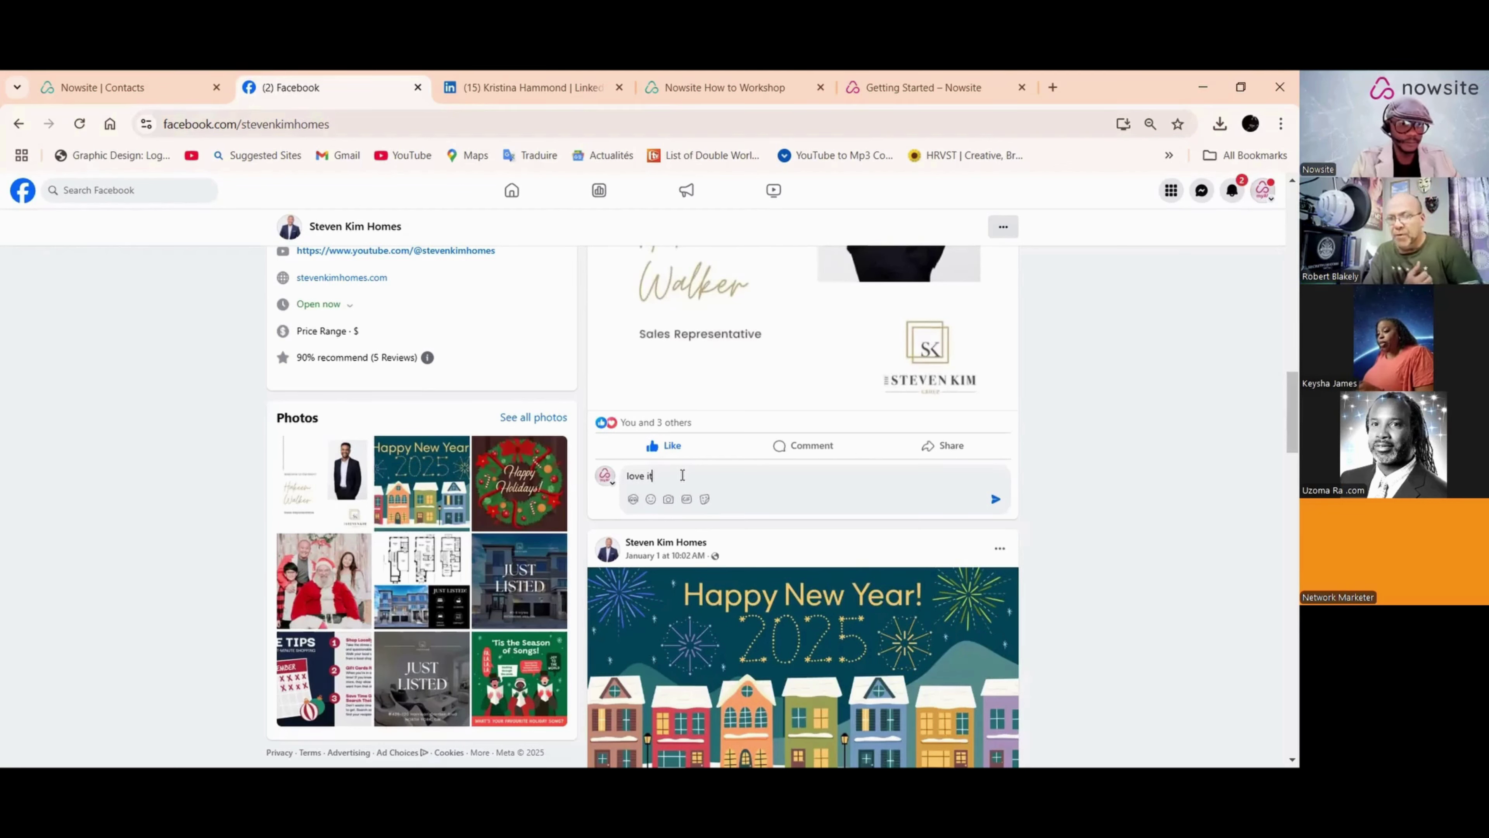
click(995, 498)
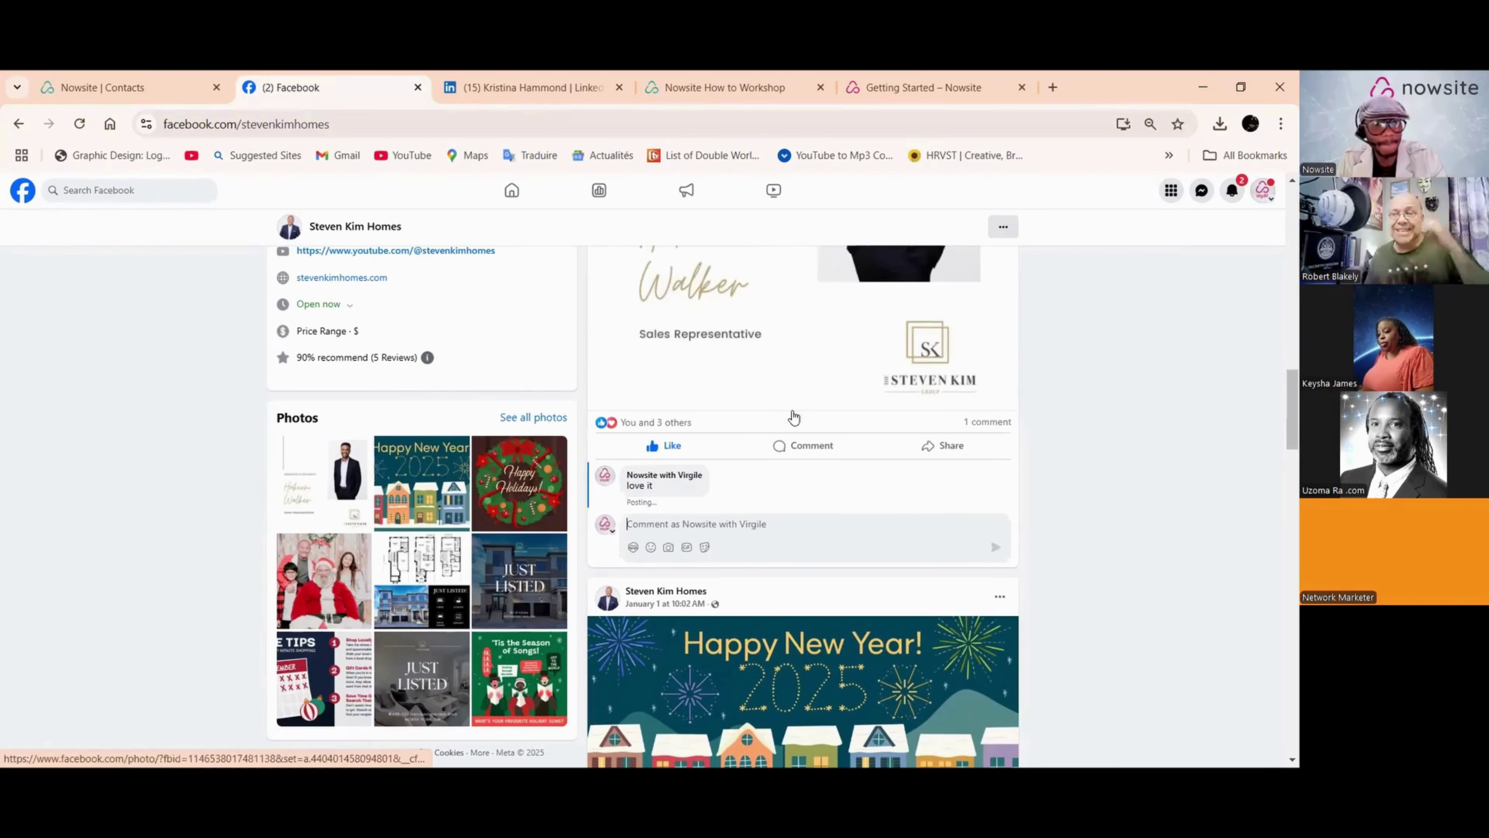
Step: Switch back to Nowsite, view the home dashboard, and open the real estate contact's record from My Contacts
click(118, 85)
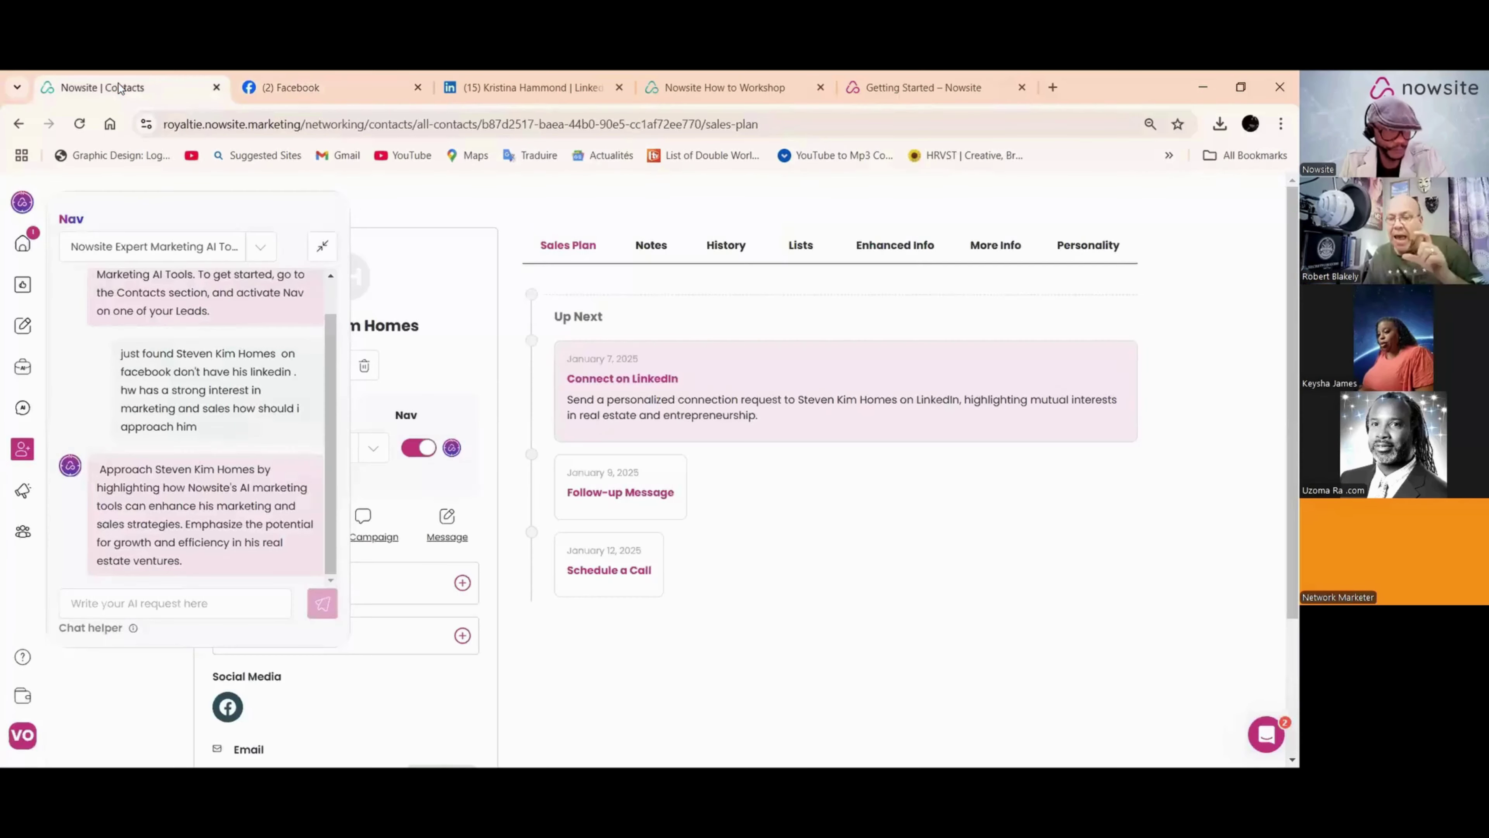
click(23, 243)
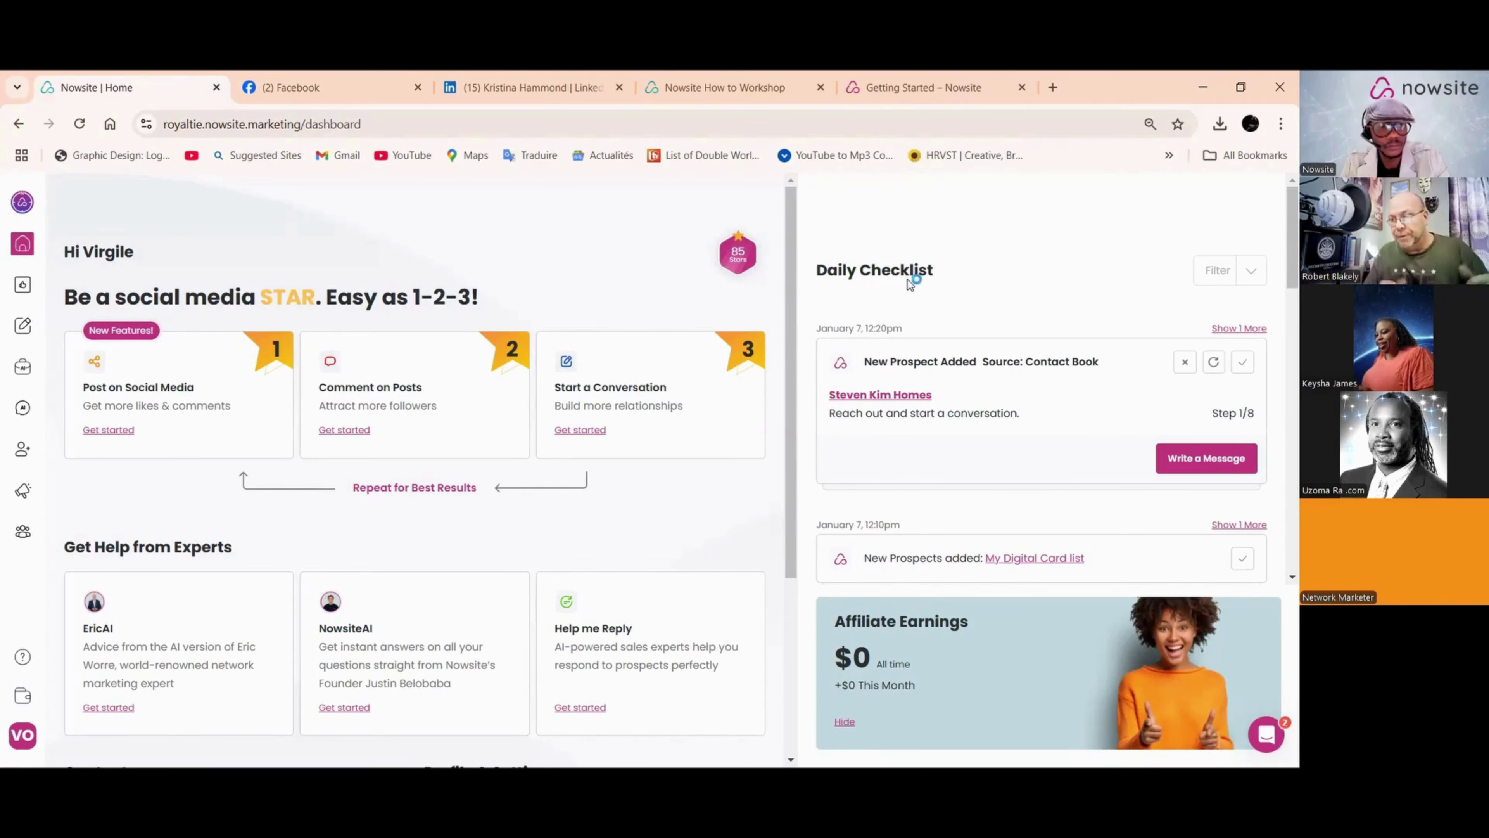
mouse_move(23, 376)
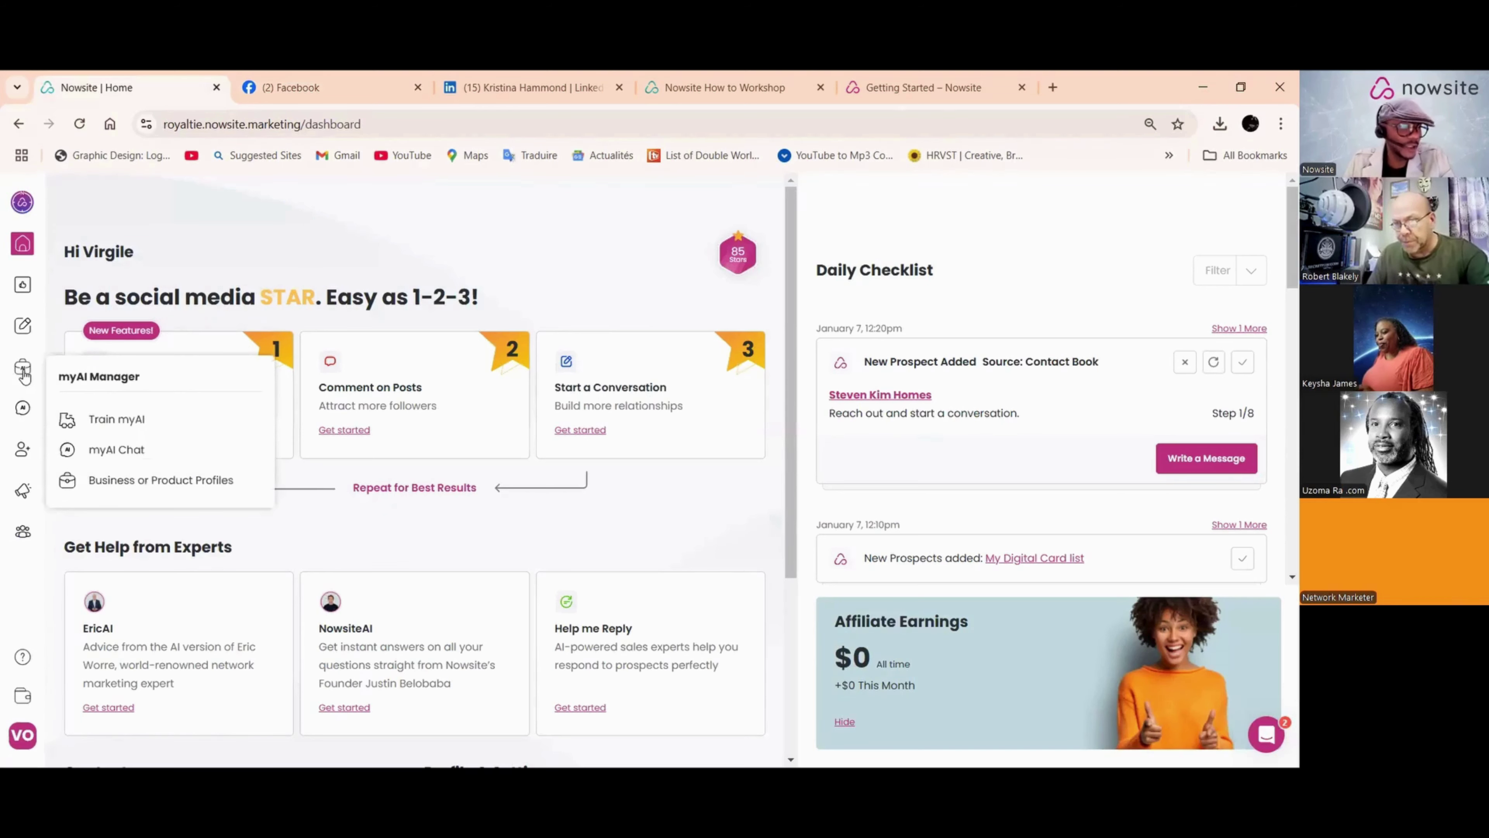
mouse_move(24, 451)
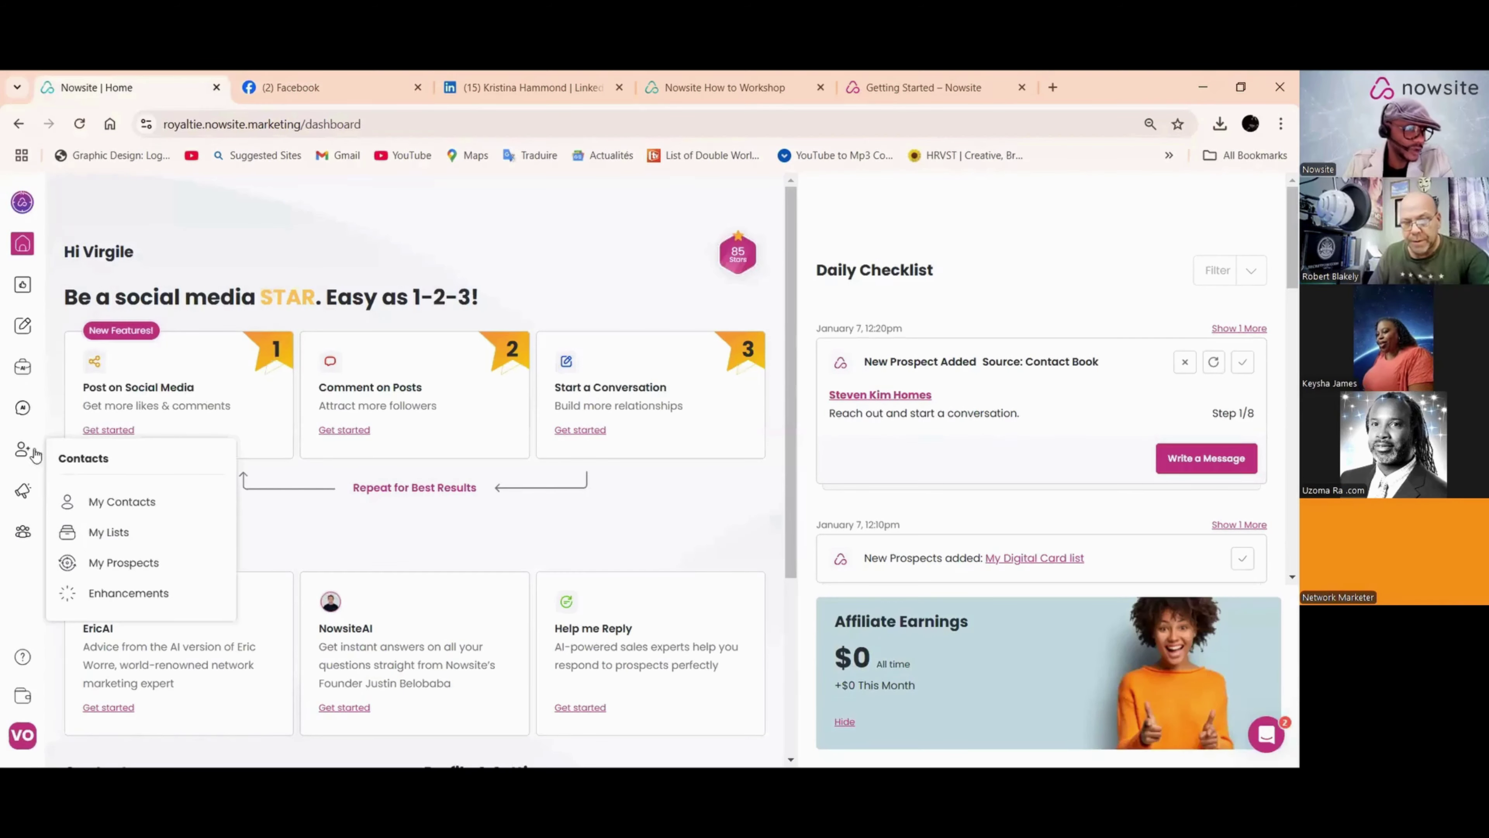
click(120, 502)
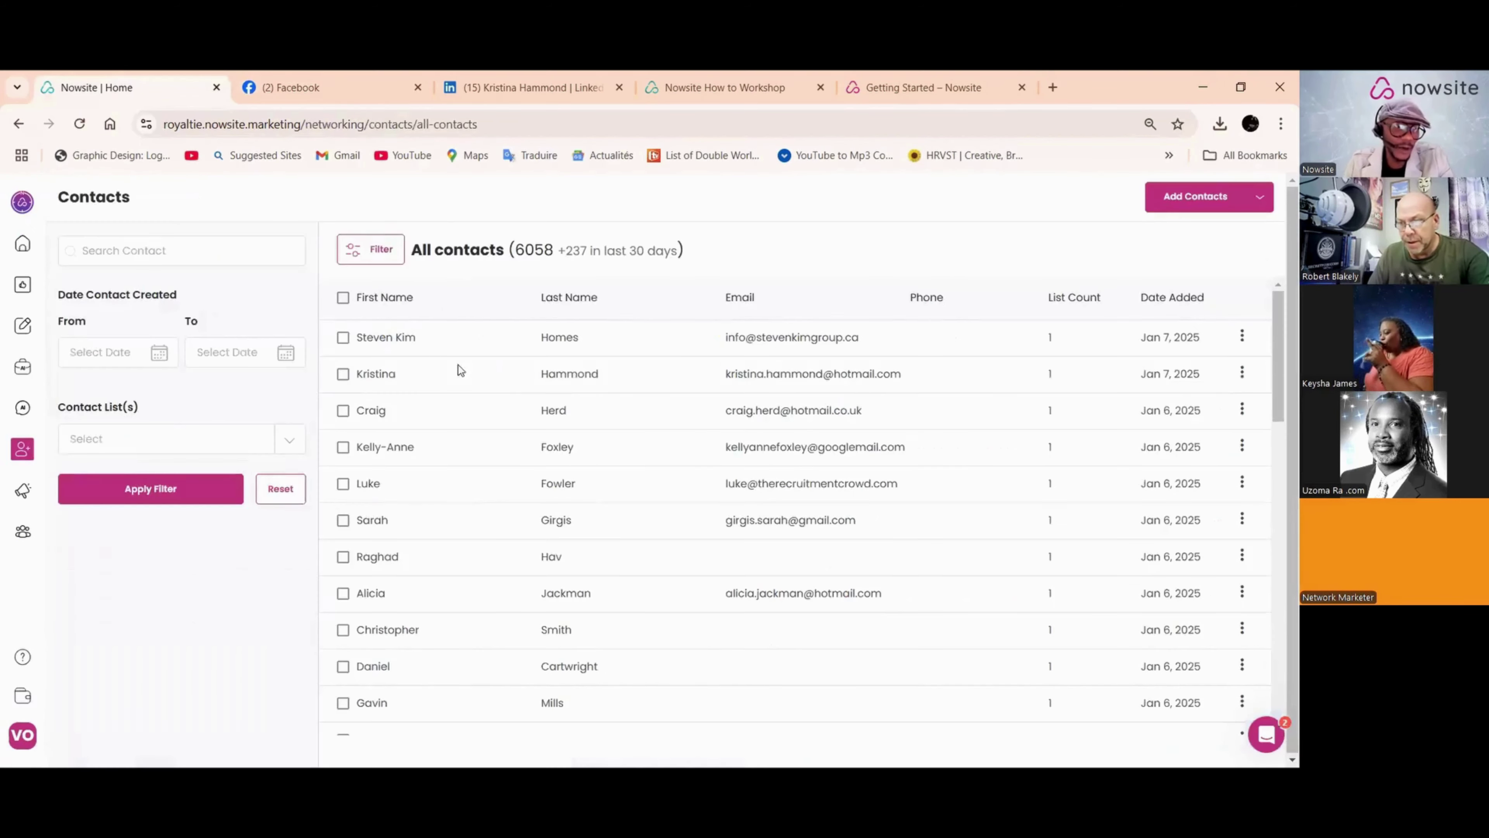
click(414, 339)
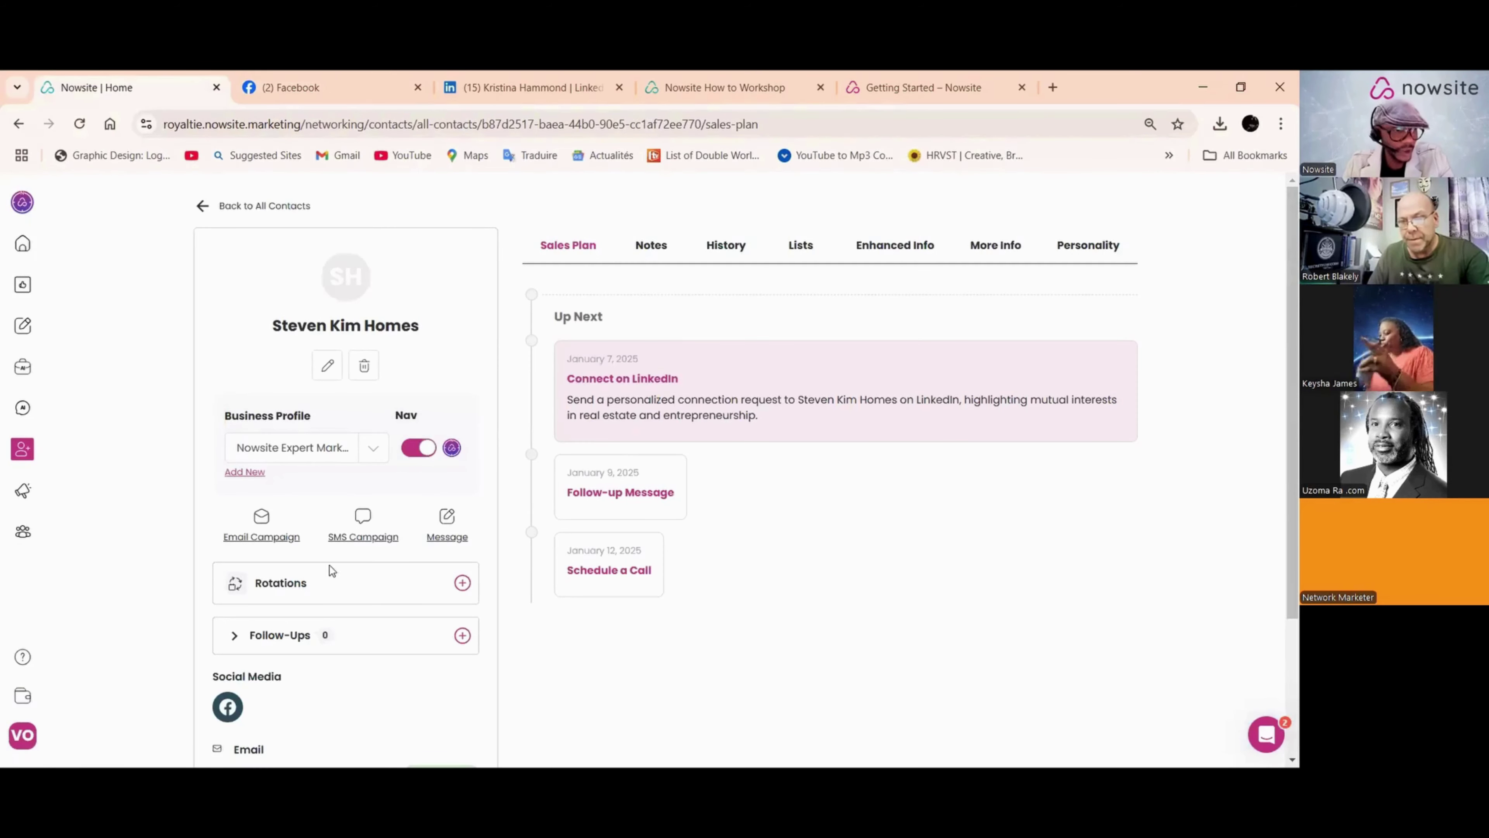
scroll(320, 586, down, 2)
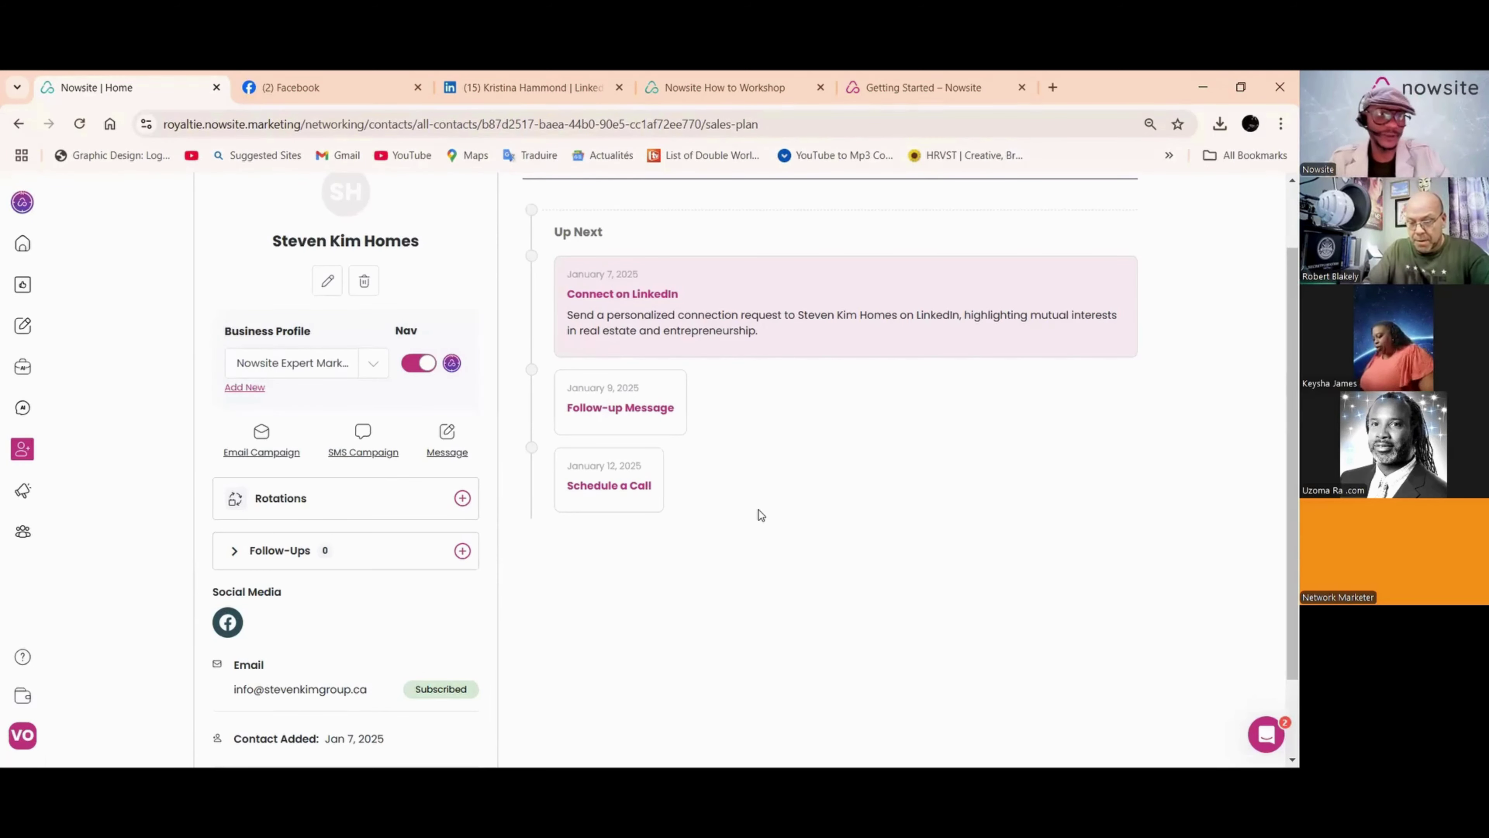
Step: Open the Nowsite Expert Marketing AI Tools business profile and copy its entire Target customer description
mouse_move(22, 366)
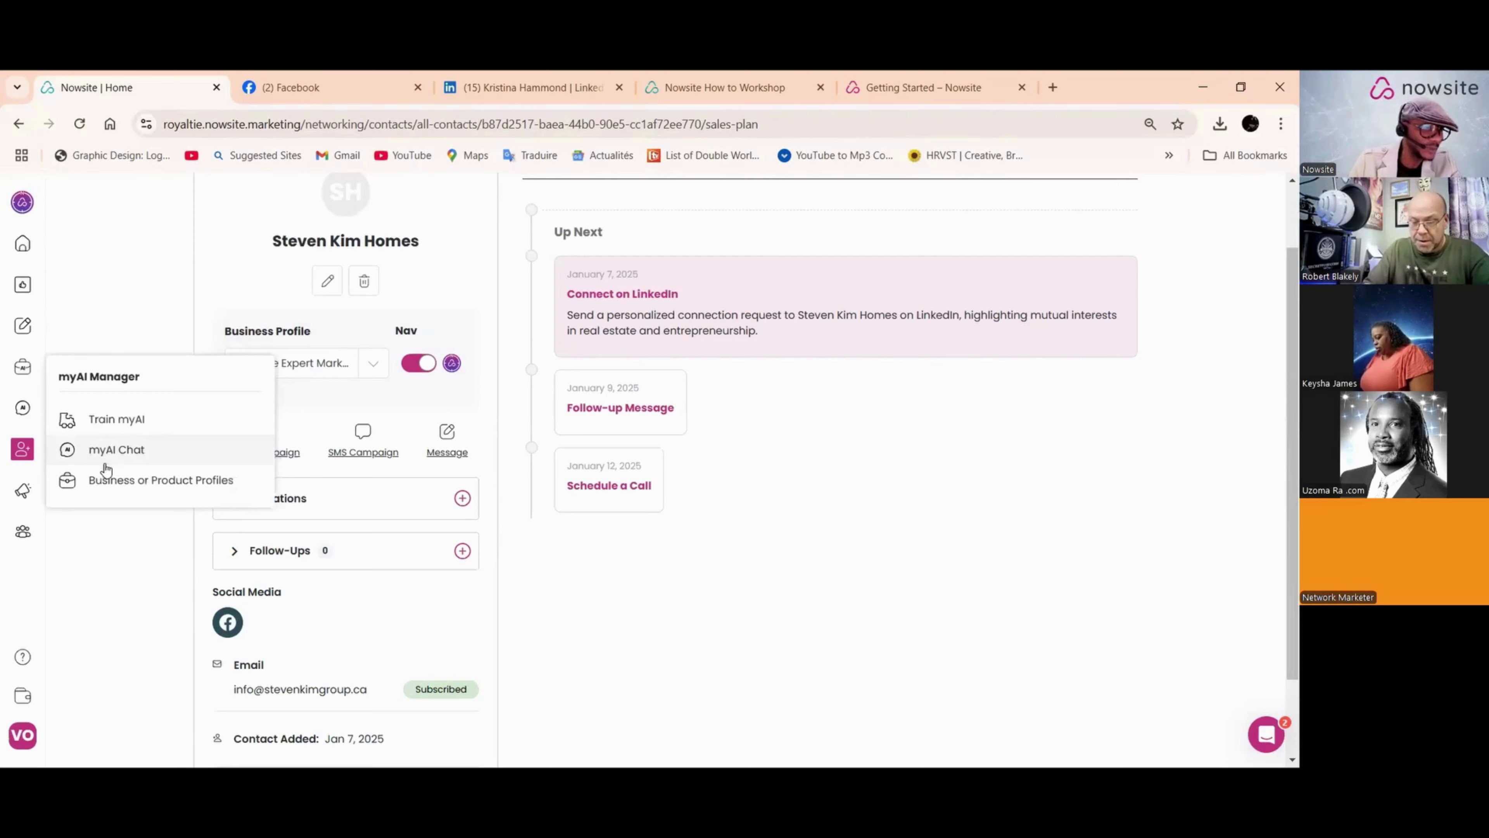
click(115, 482)
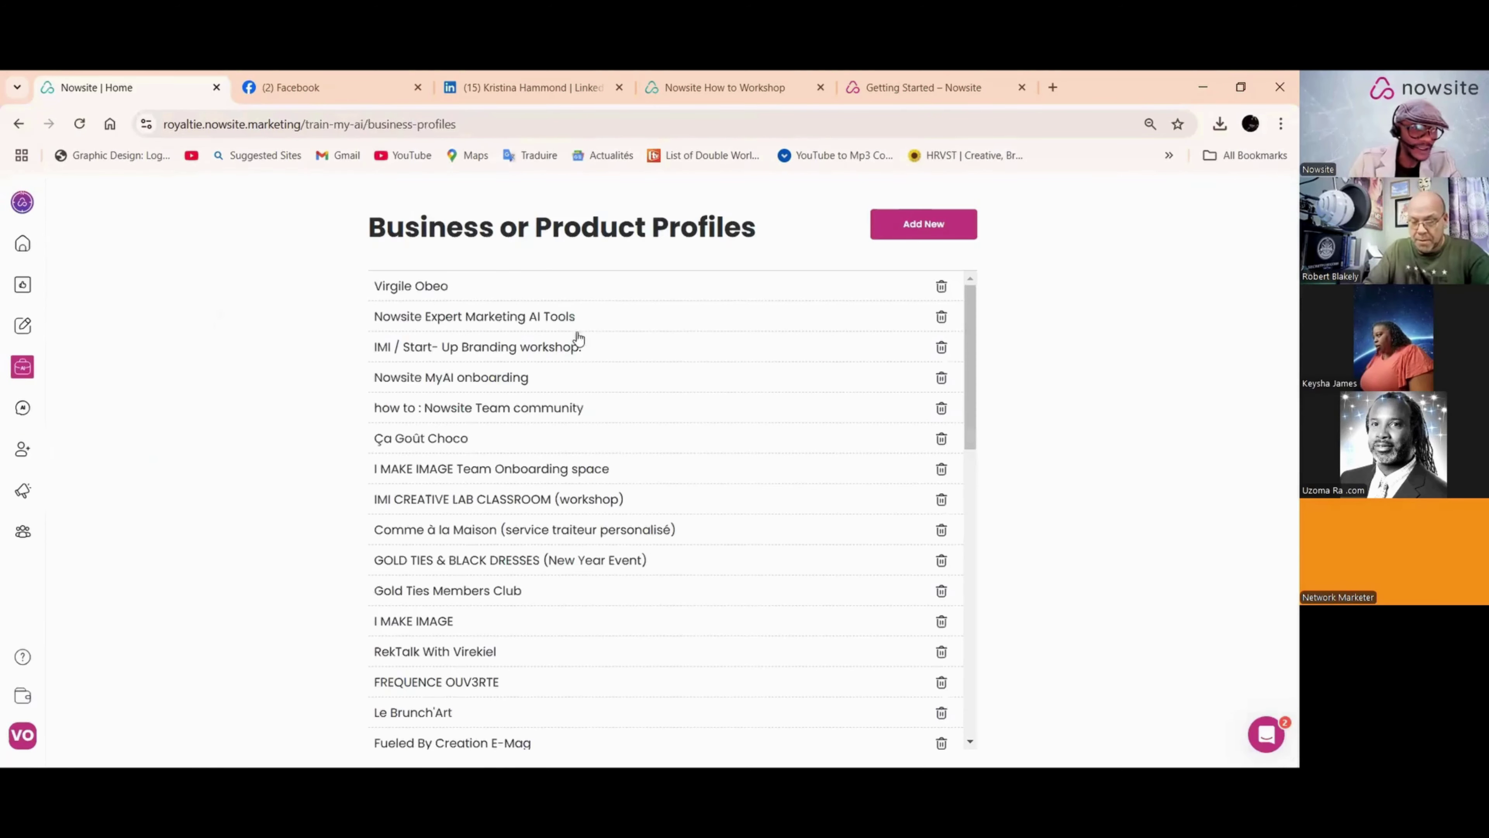
click(467, 318)
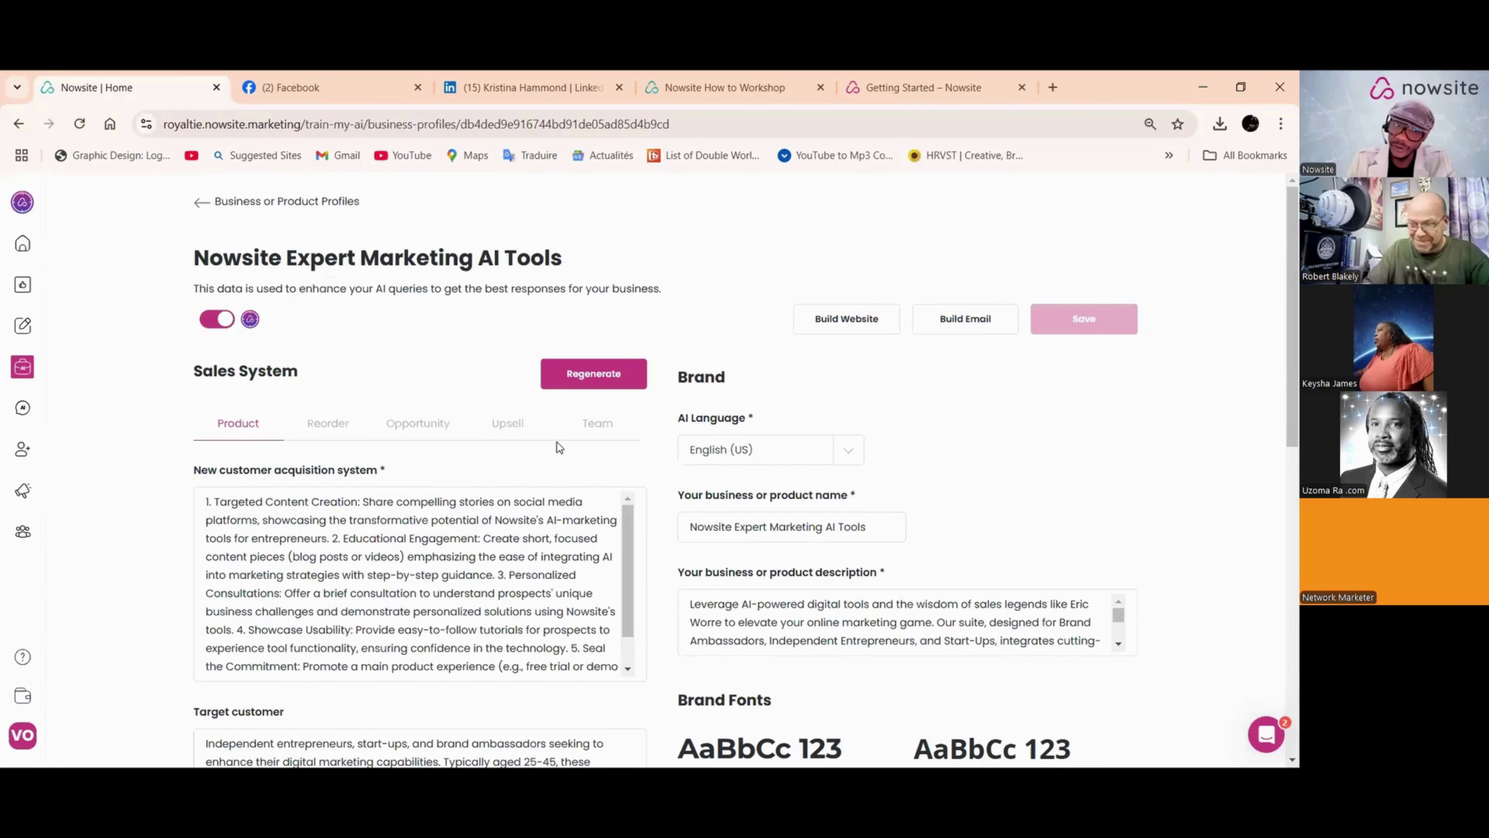
scroll(561, 415, down, 8)
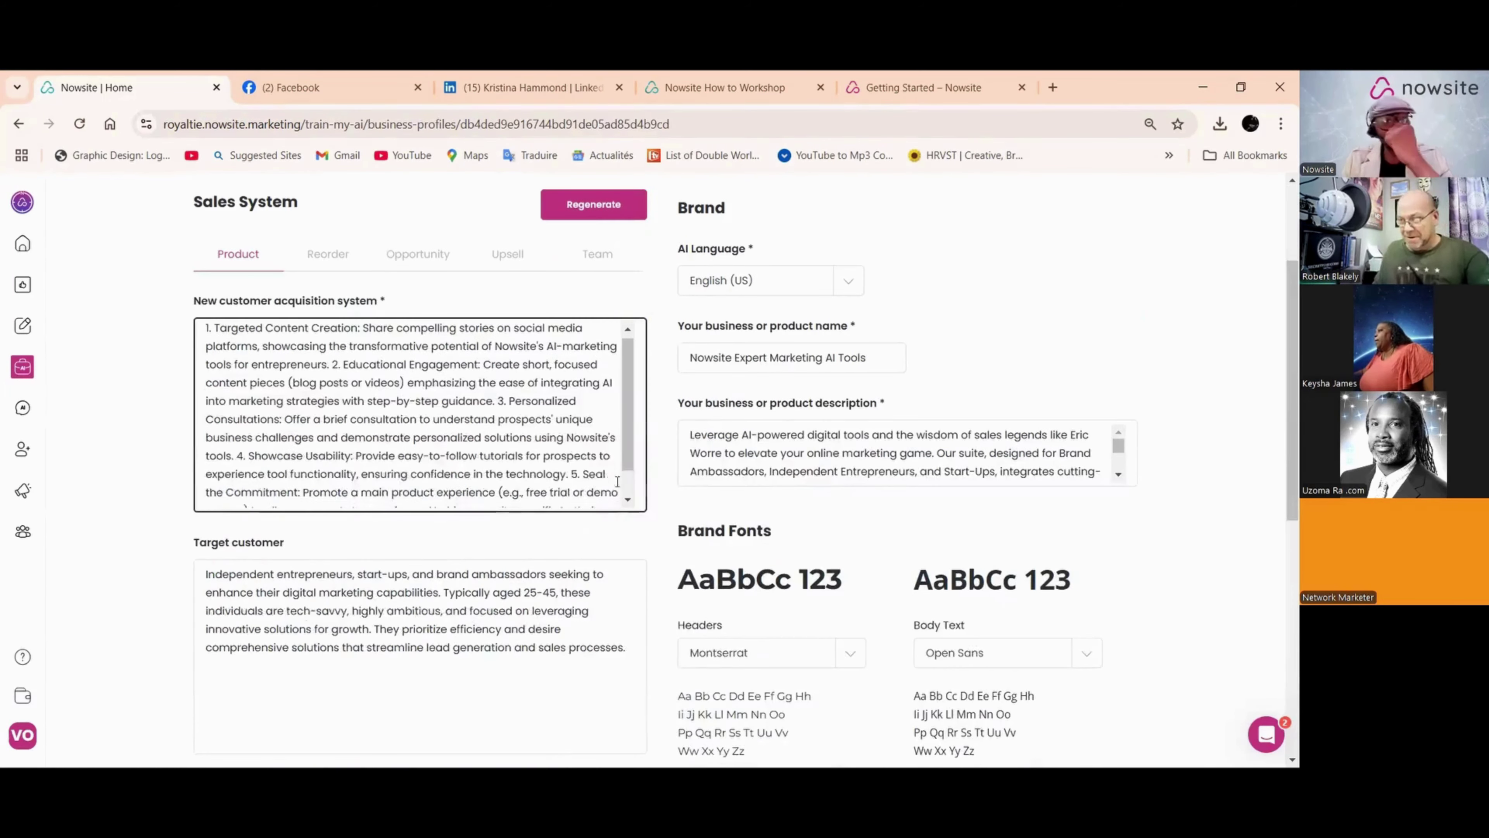
scroll(635, 518, down, 3)
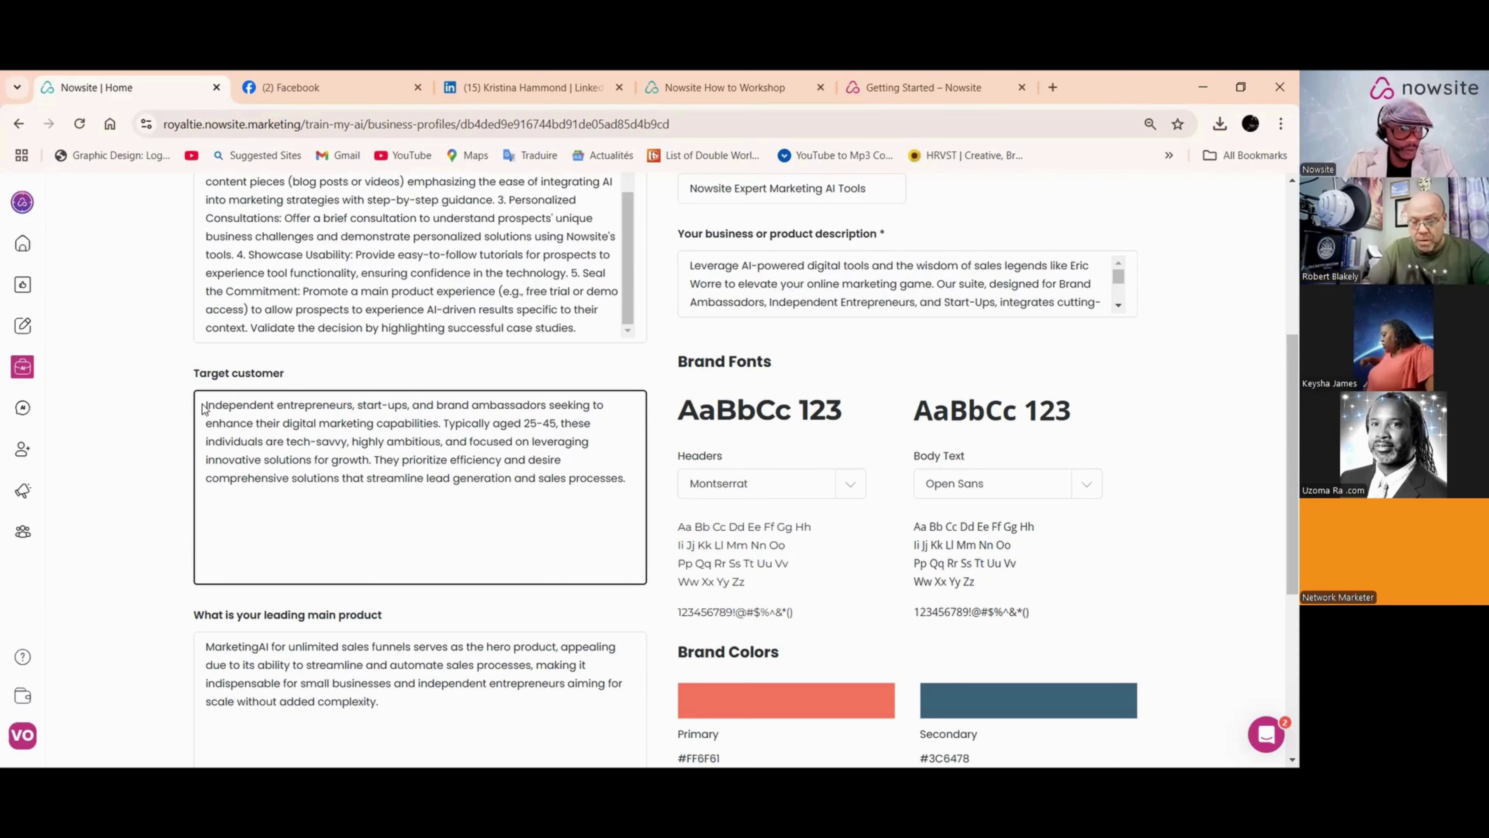
drag(211, 404, 646, 506)
right_click(456, 458)
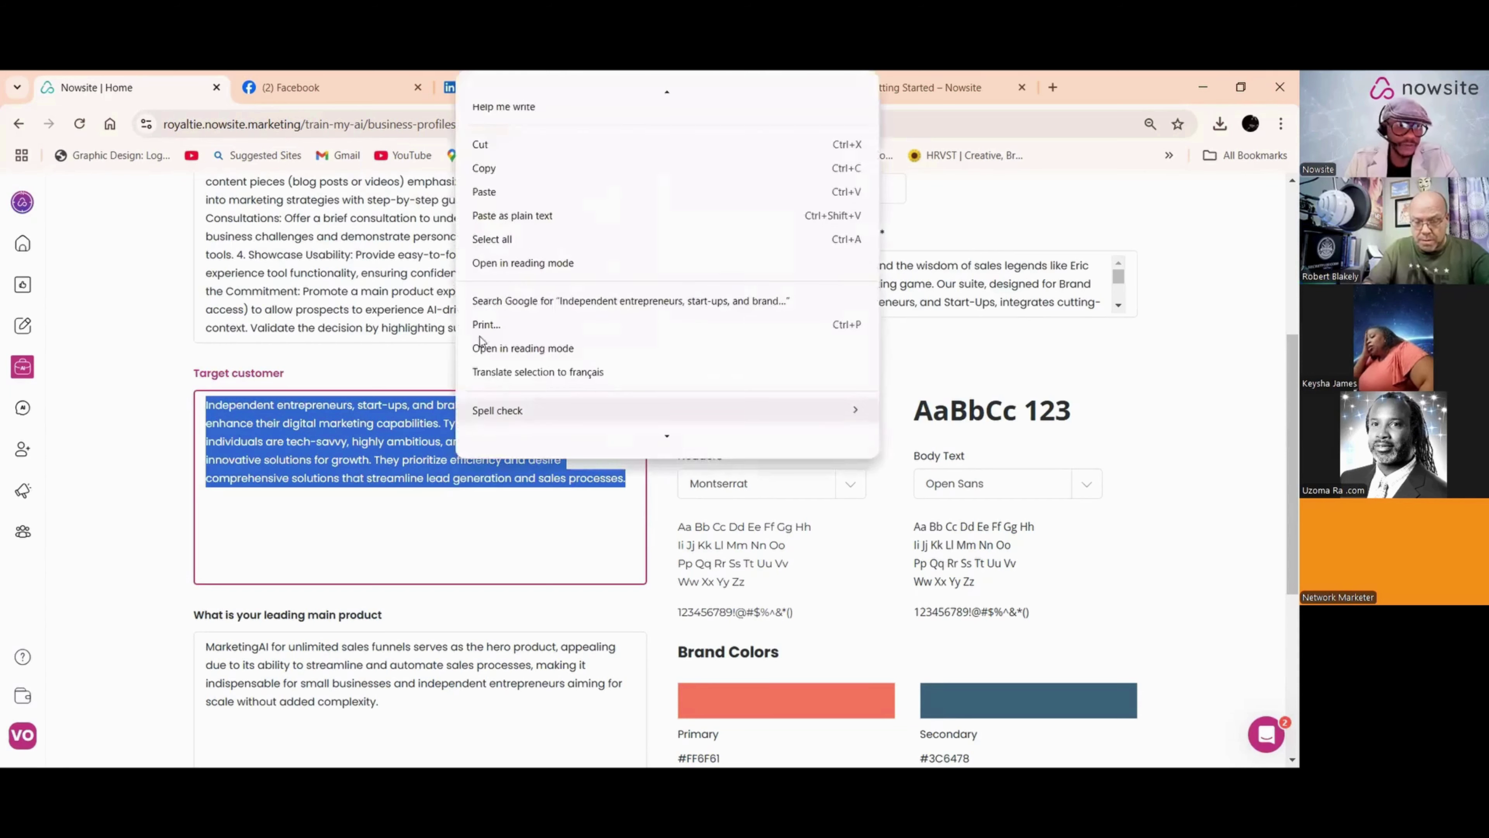
click(490, 171)
Step: Open myAI Chat and paste the copied target customer description into the request box
mouse_move(22, 367)
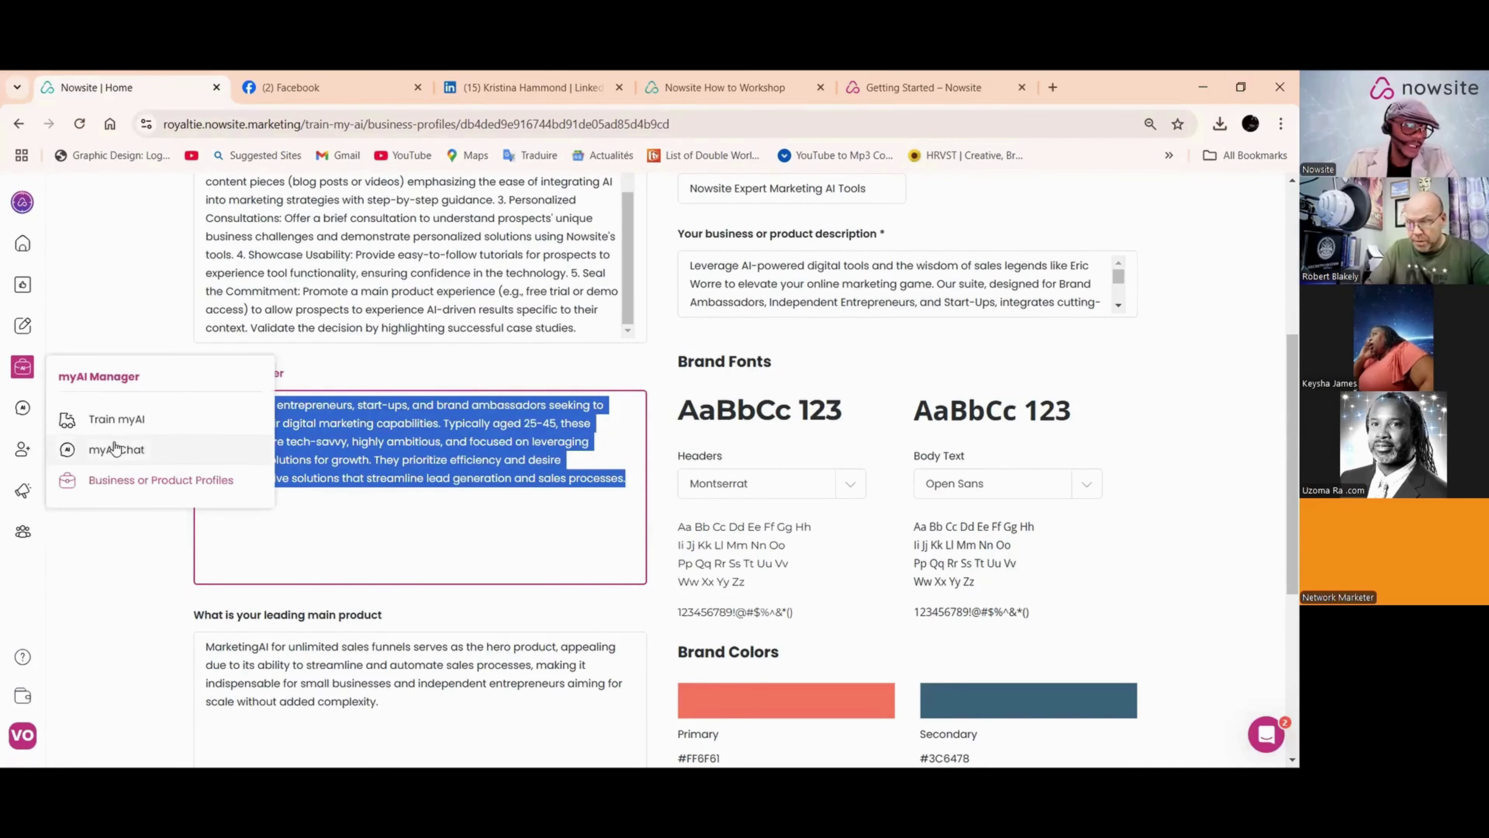
click(117, 450)
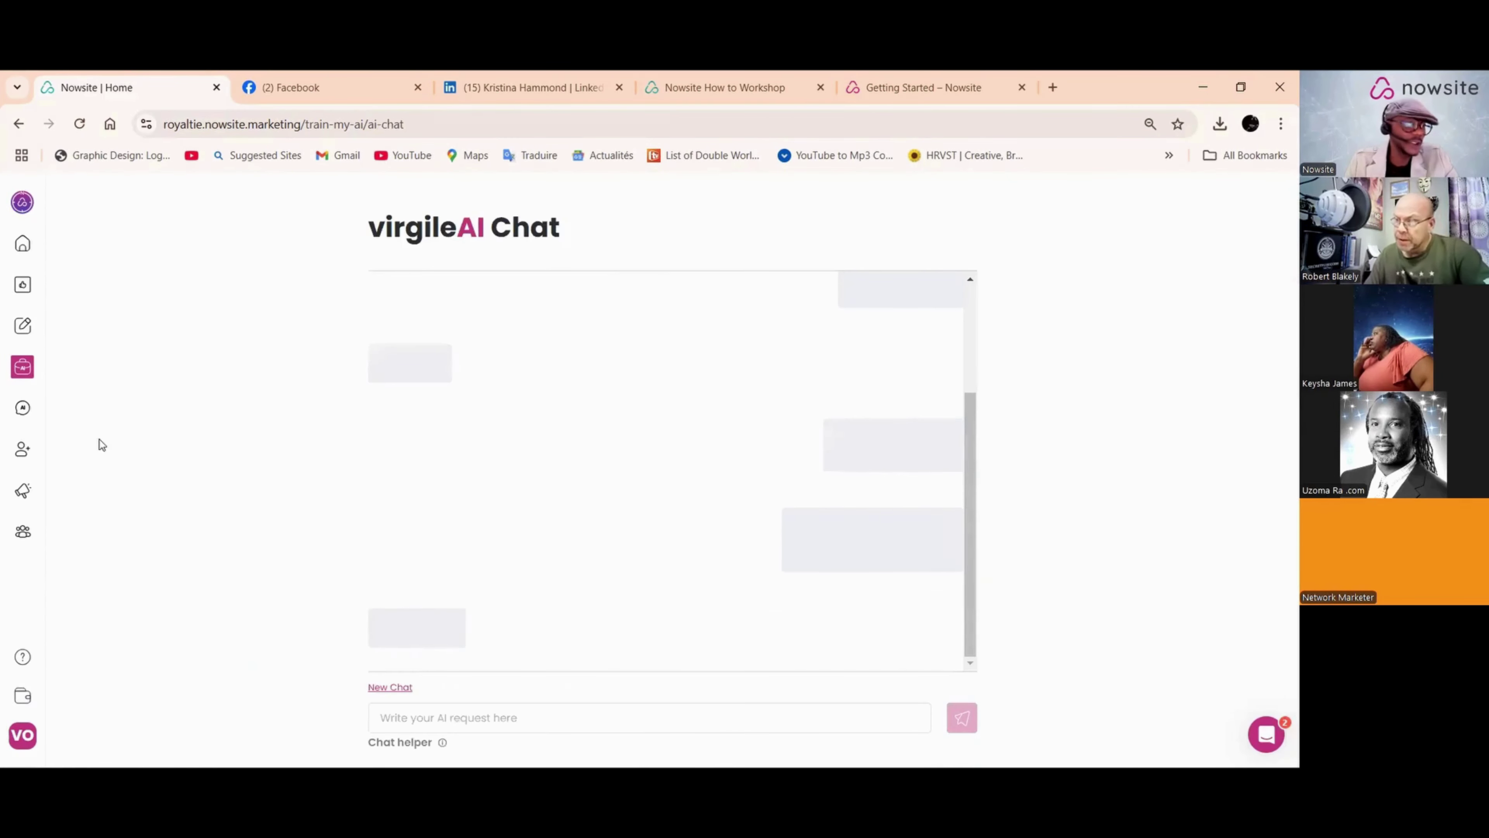
scroll(599, 490, up, 2)
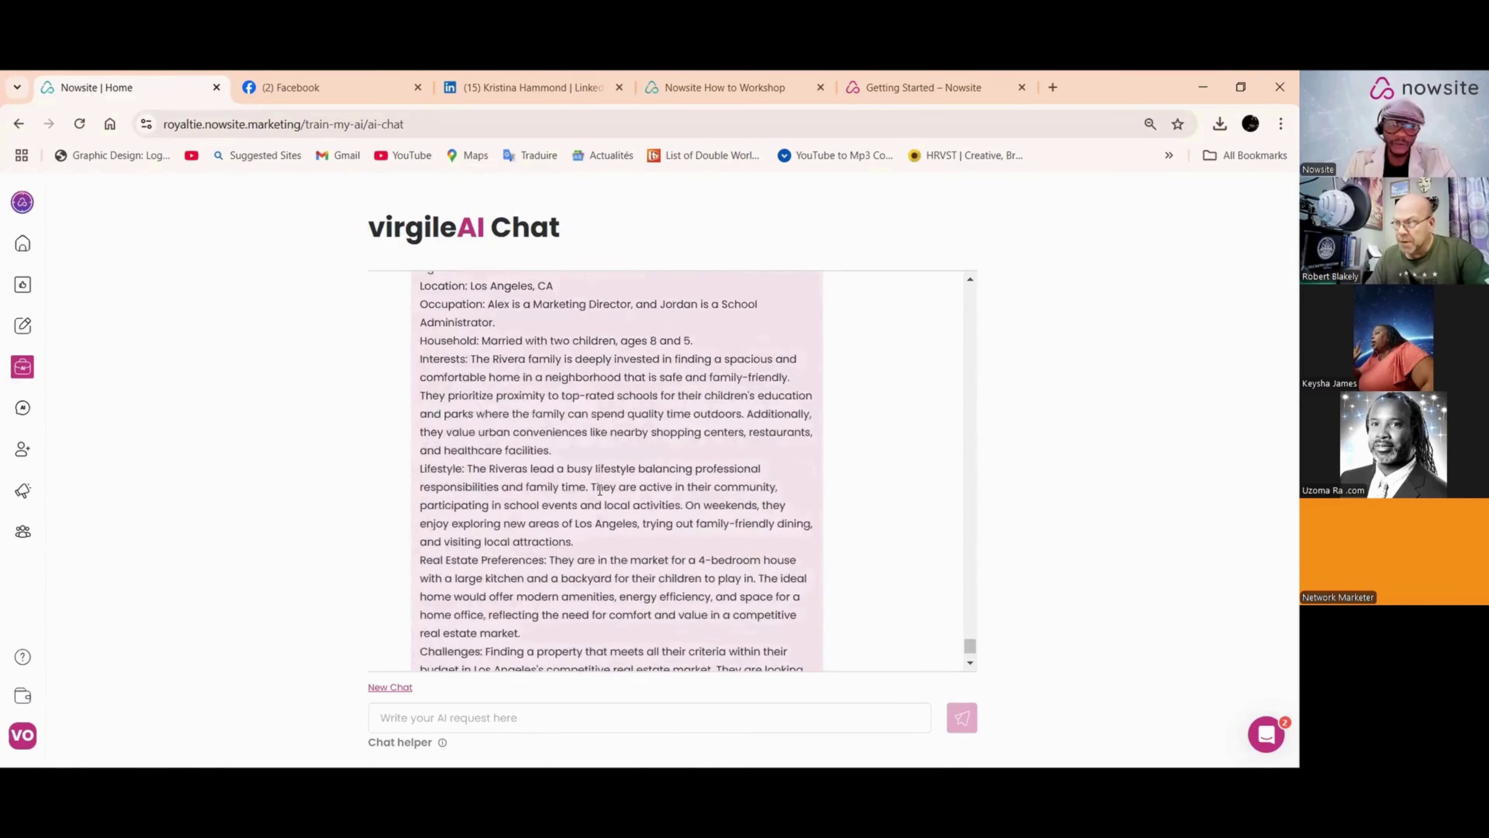
scroll(600, 489, up, 3)
scroll(599, 490, down, 8)
click(432, 716)
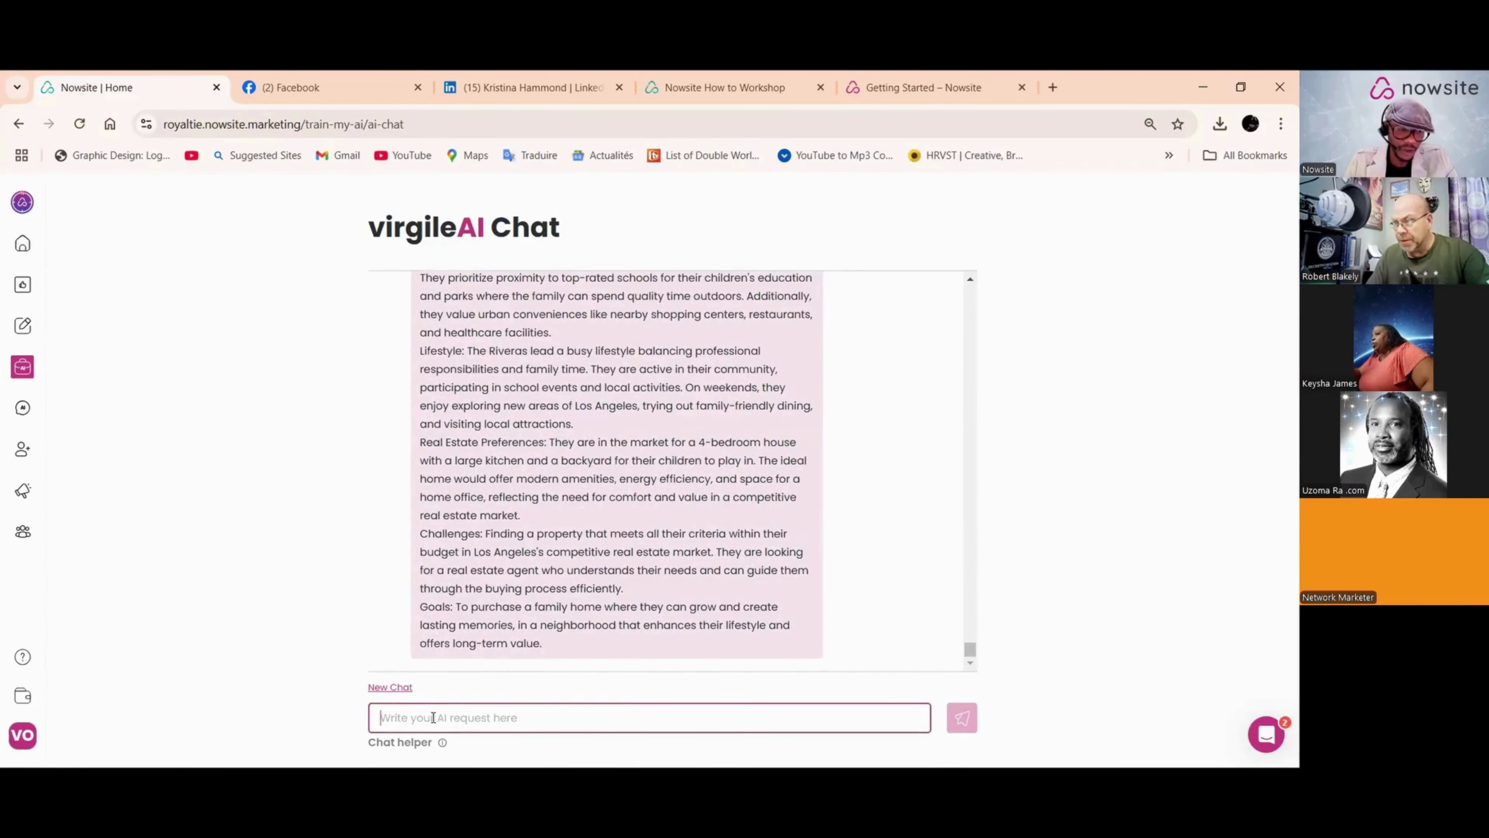
right_click(433, 717)
click(461, 524)
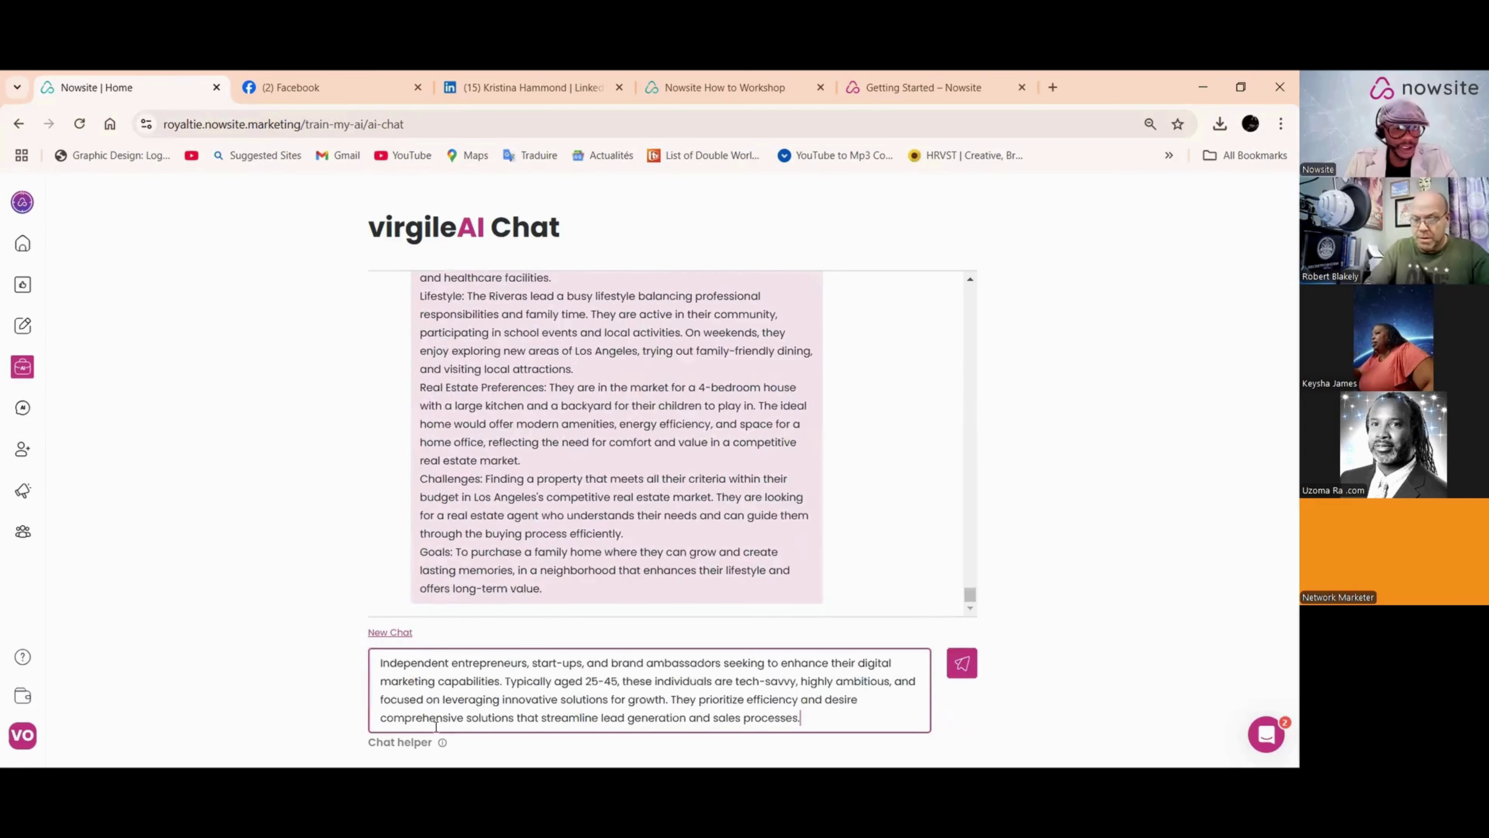
Step: Copy the earlier "give me a client avatar profile based on this cusotmer target description :" prompt in front of the pasted description and submit the request
scroll(566, 447, up, 5)
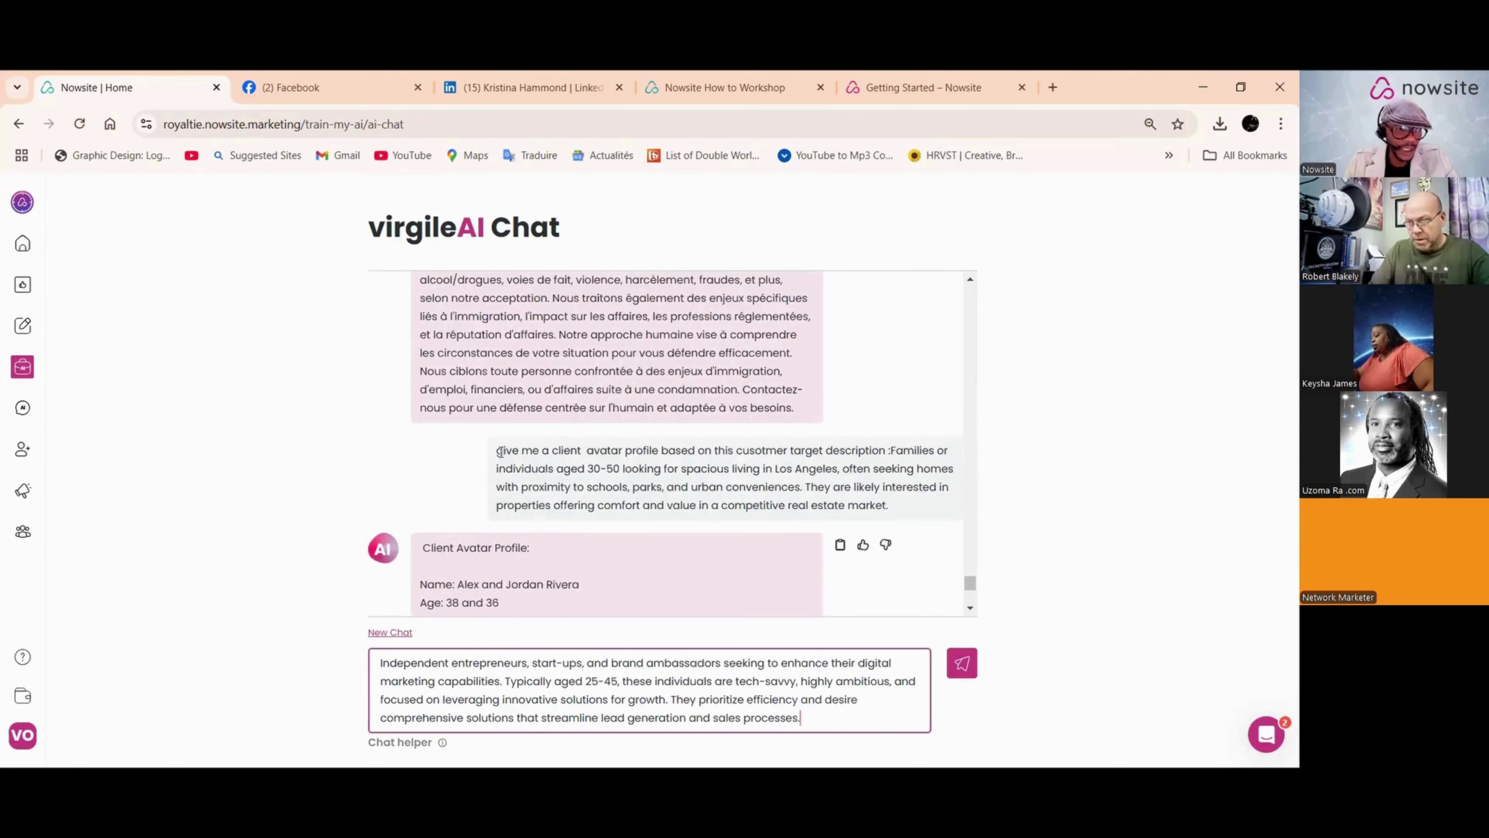
drag(497, 452, 891, 453)
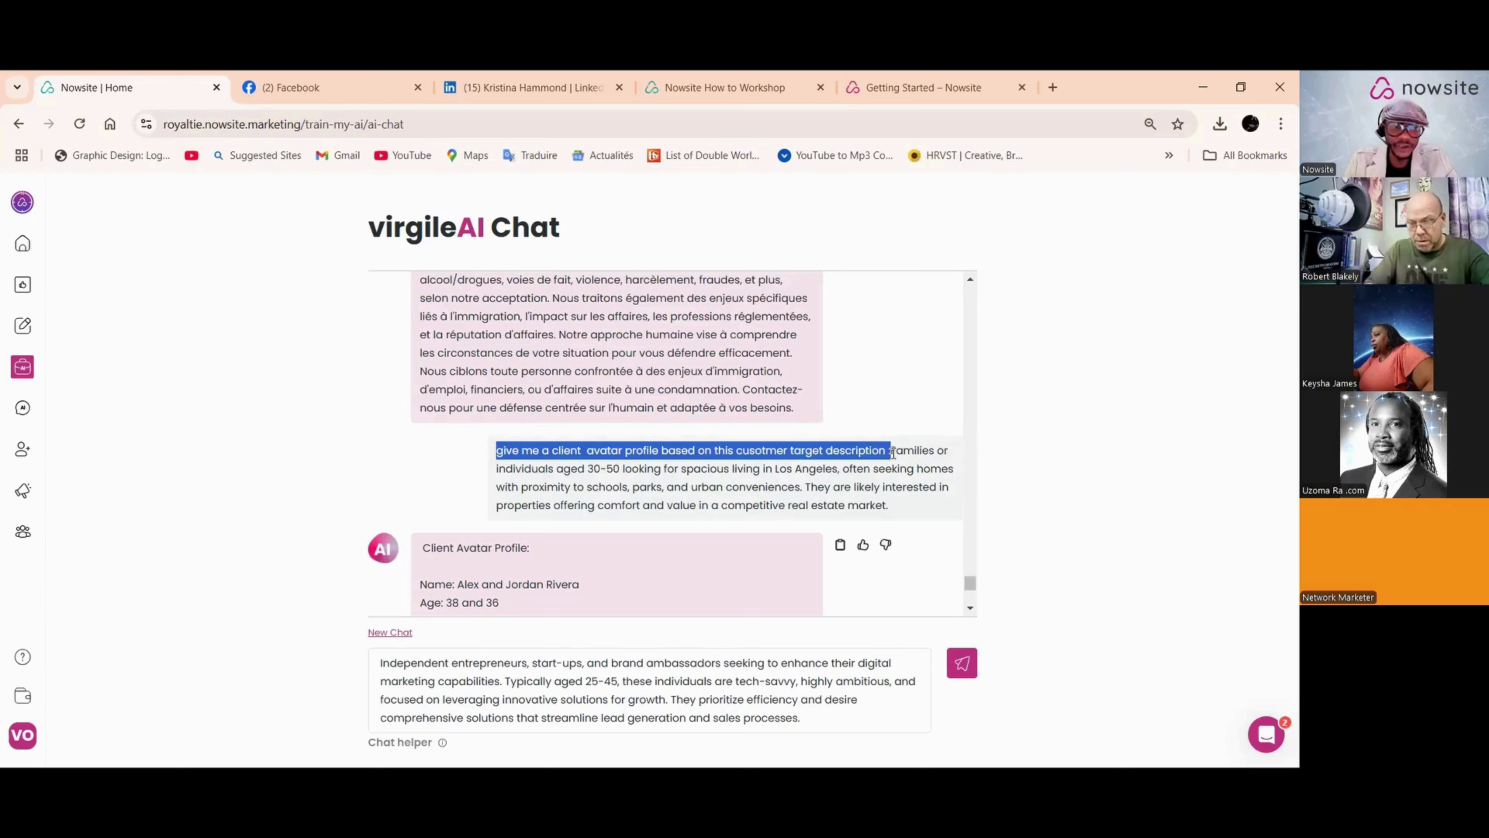
right_click(856, 450)
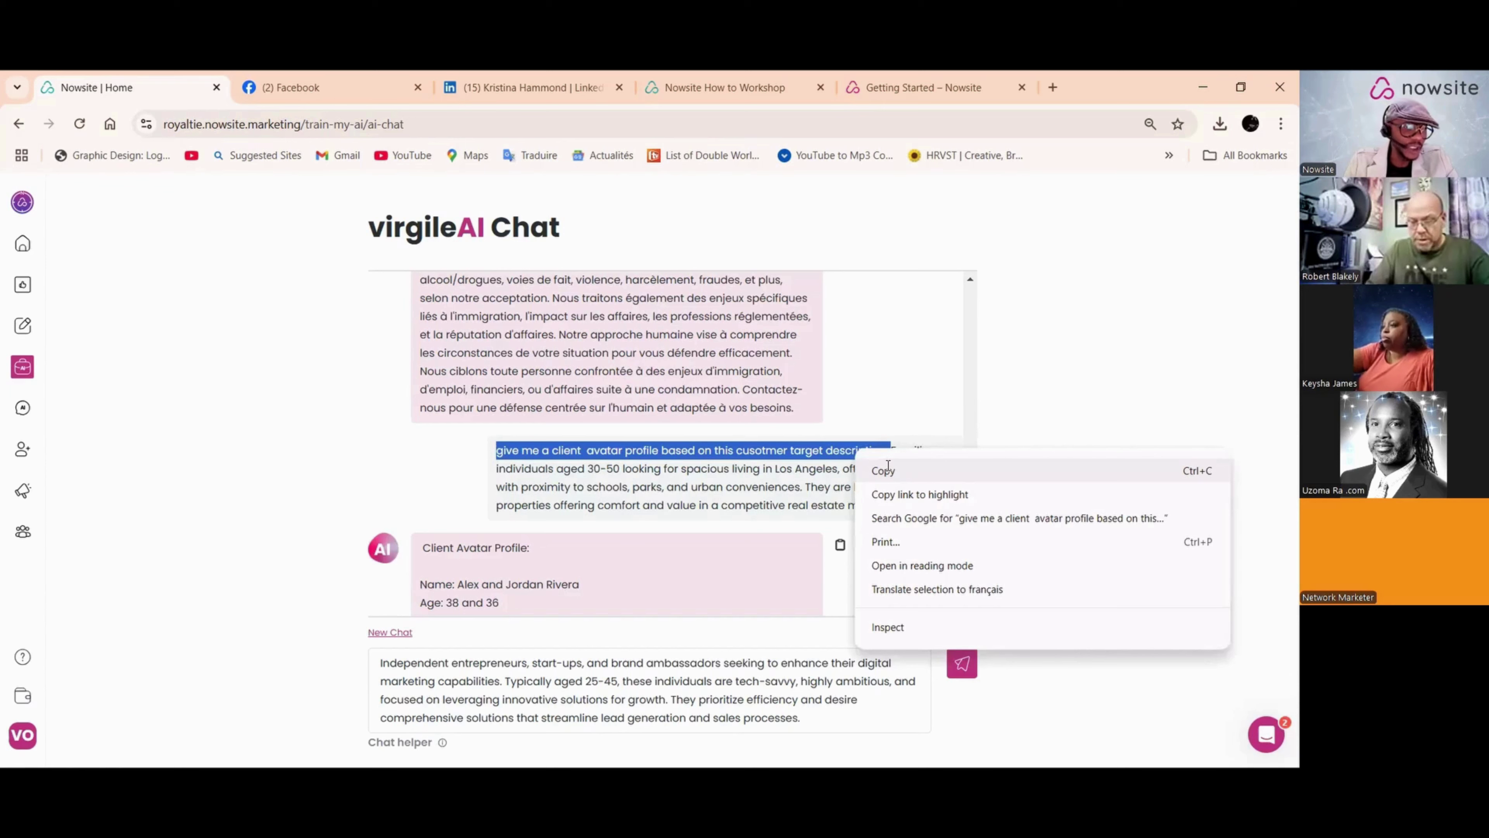
click(885, 470)
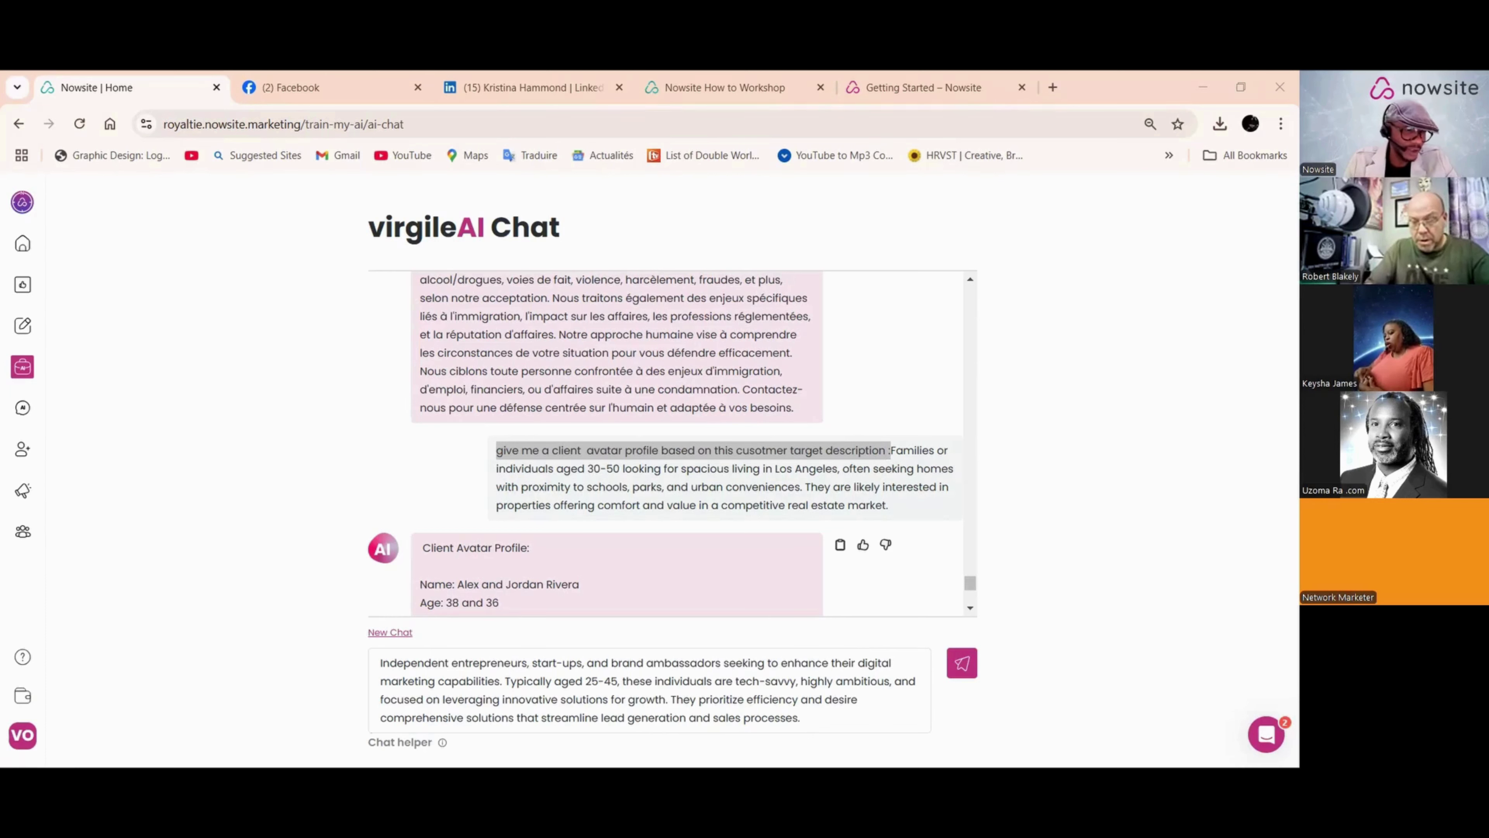
click(381, 665)
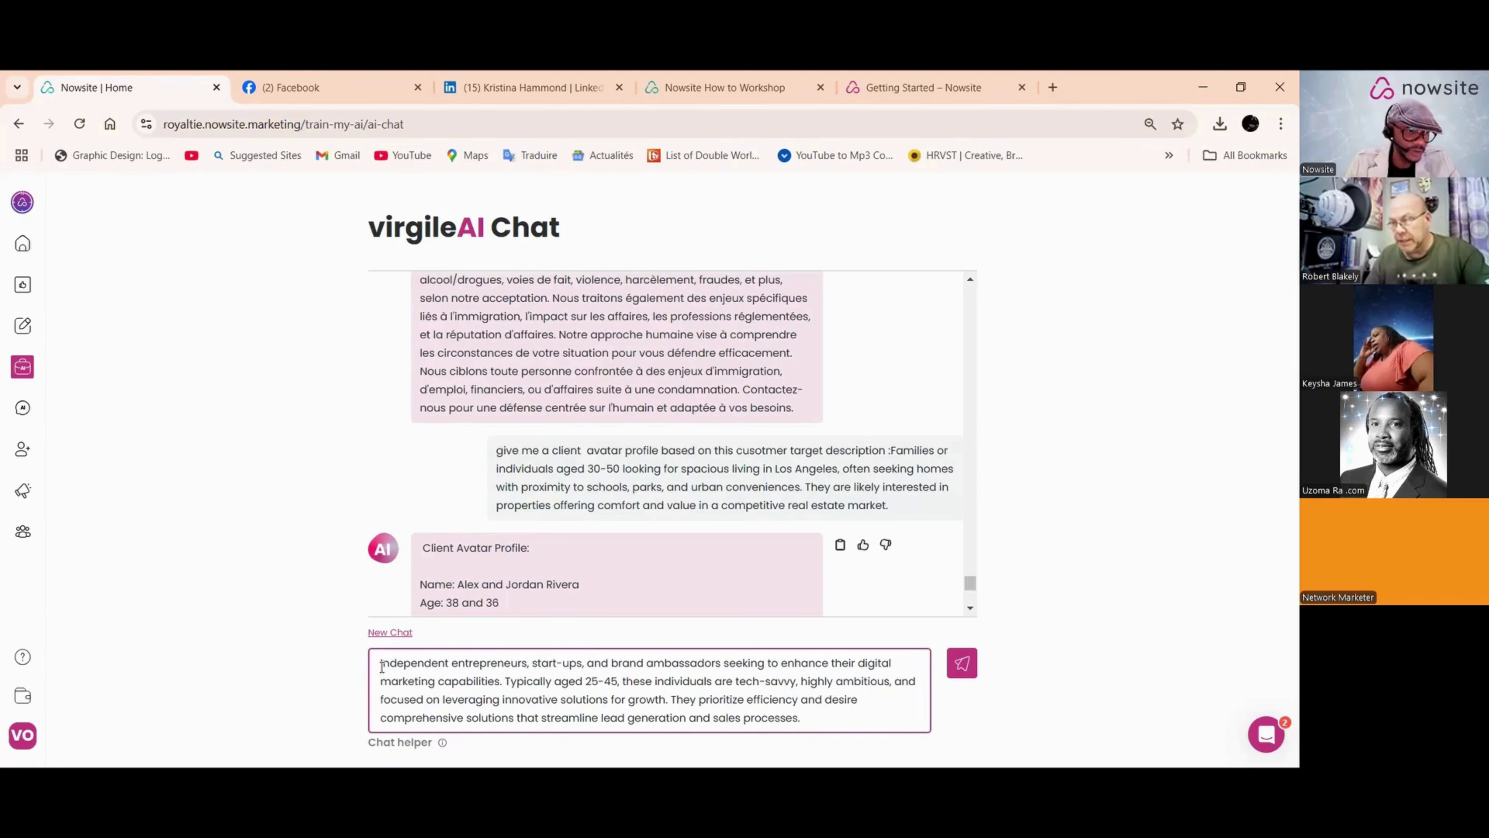
right_click(382, 666)
key(ctrl+v)
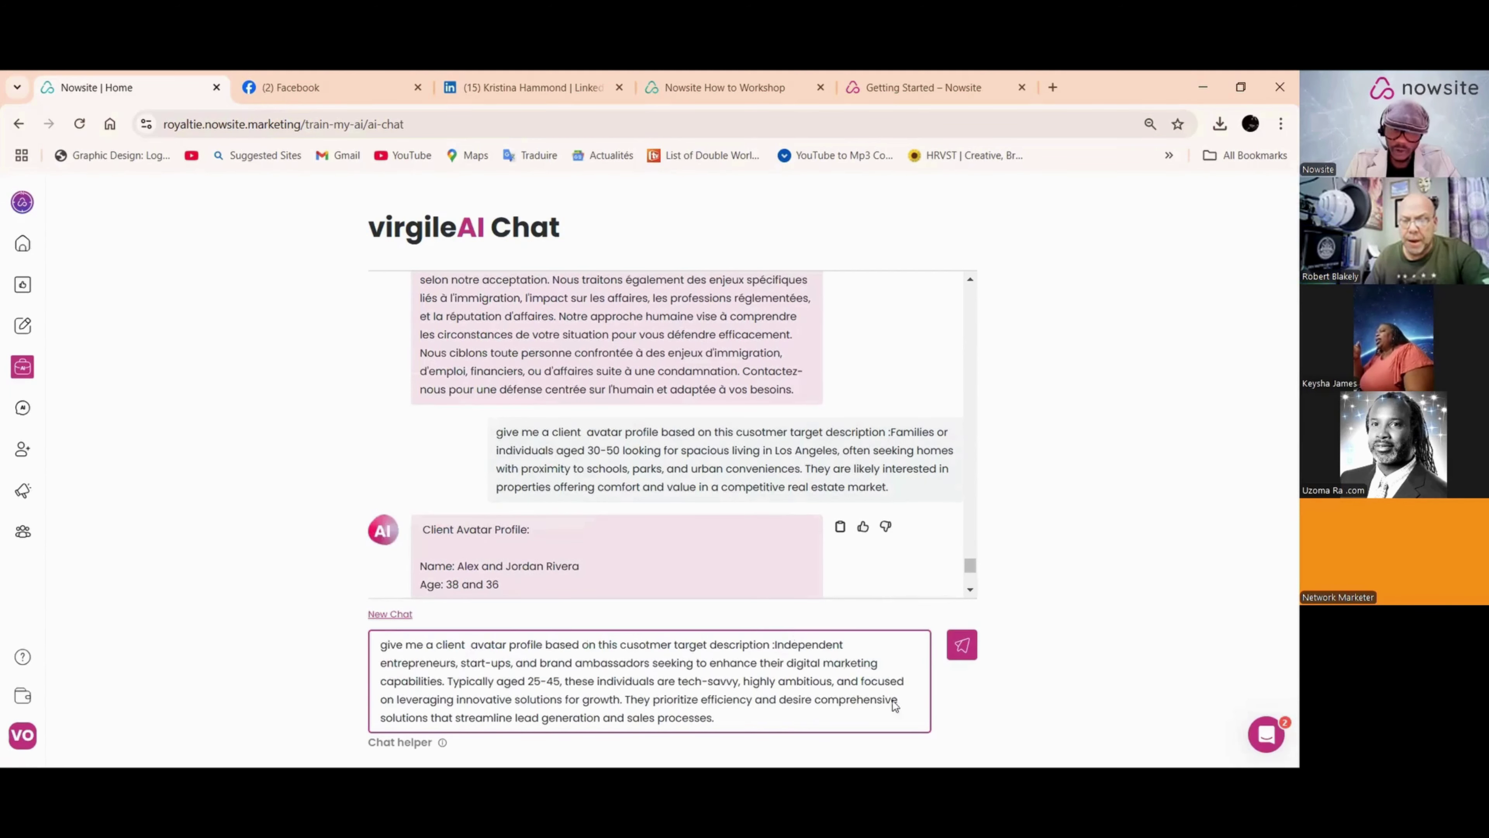
key(Return)
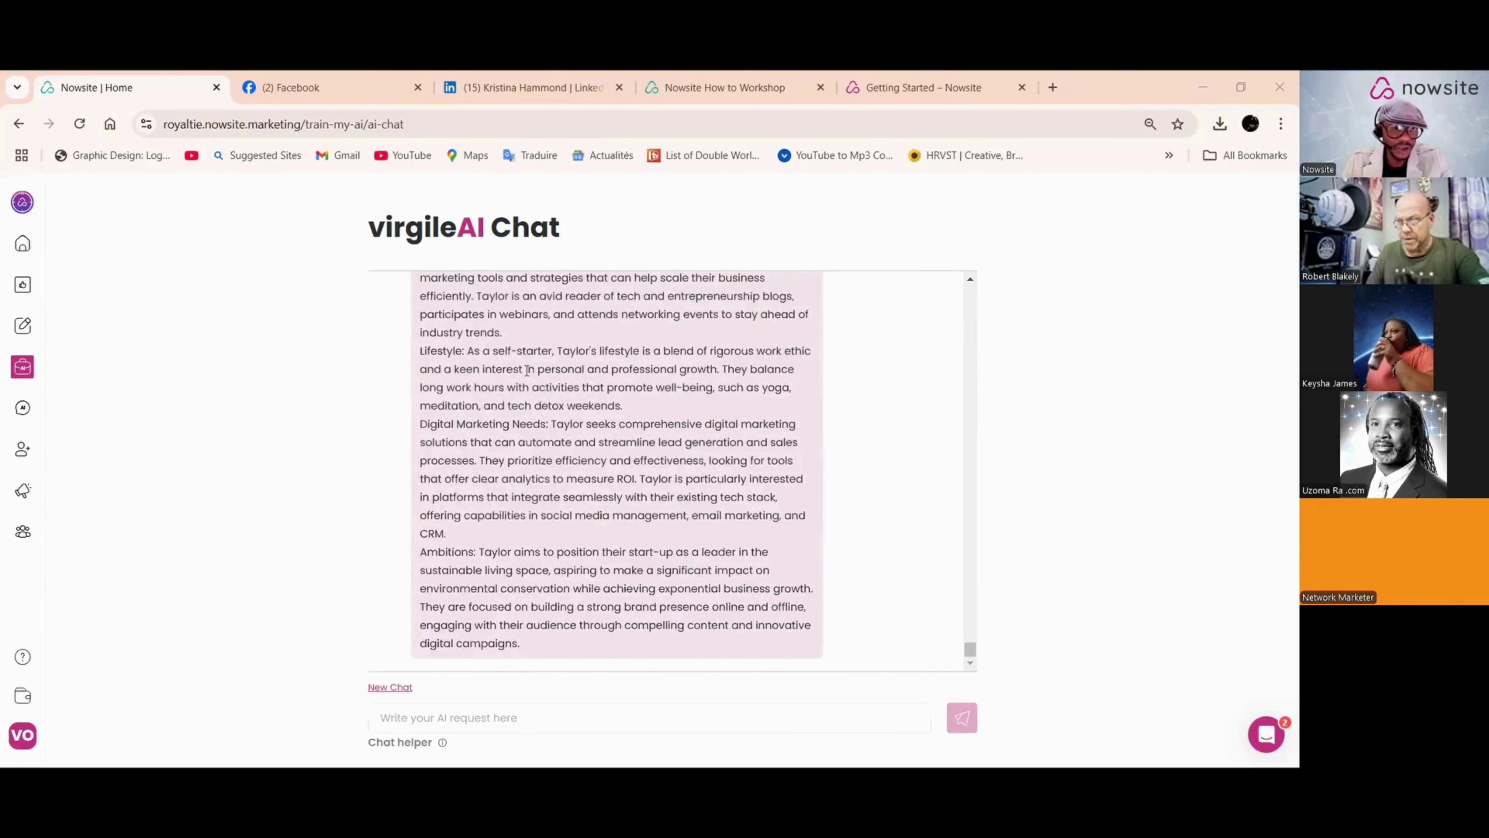
Step: Read through the generated client avatar profile, including its occupation, interests, lifestyle and digital marketing needs sections
scroll(574, 423, up, 2)
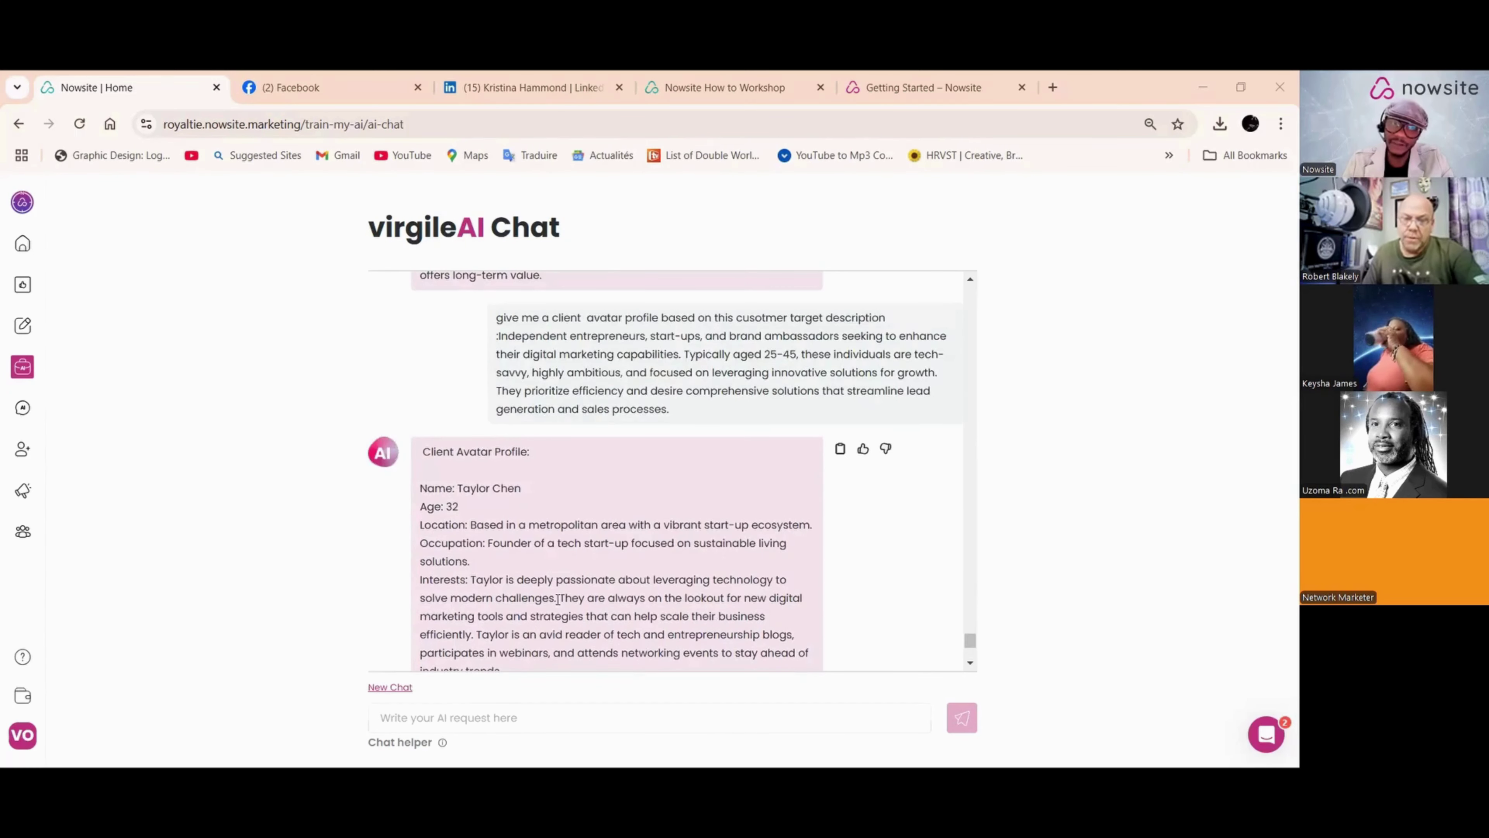
scroll(554, 594, down, 3)
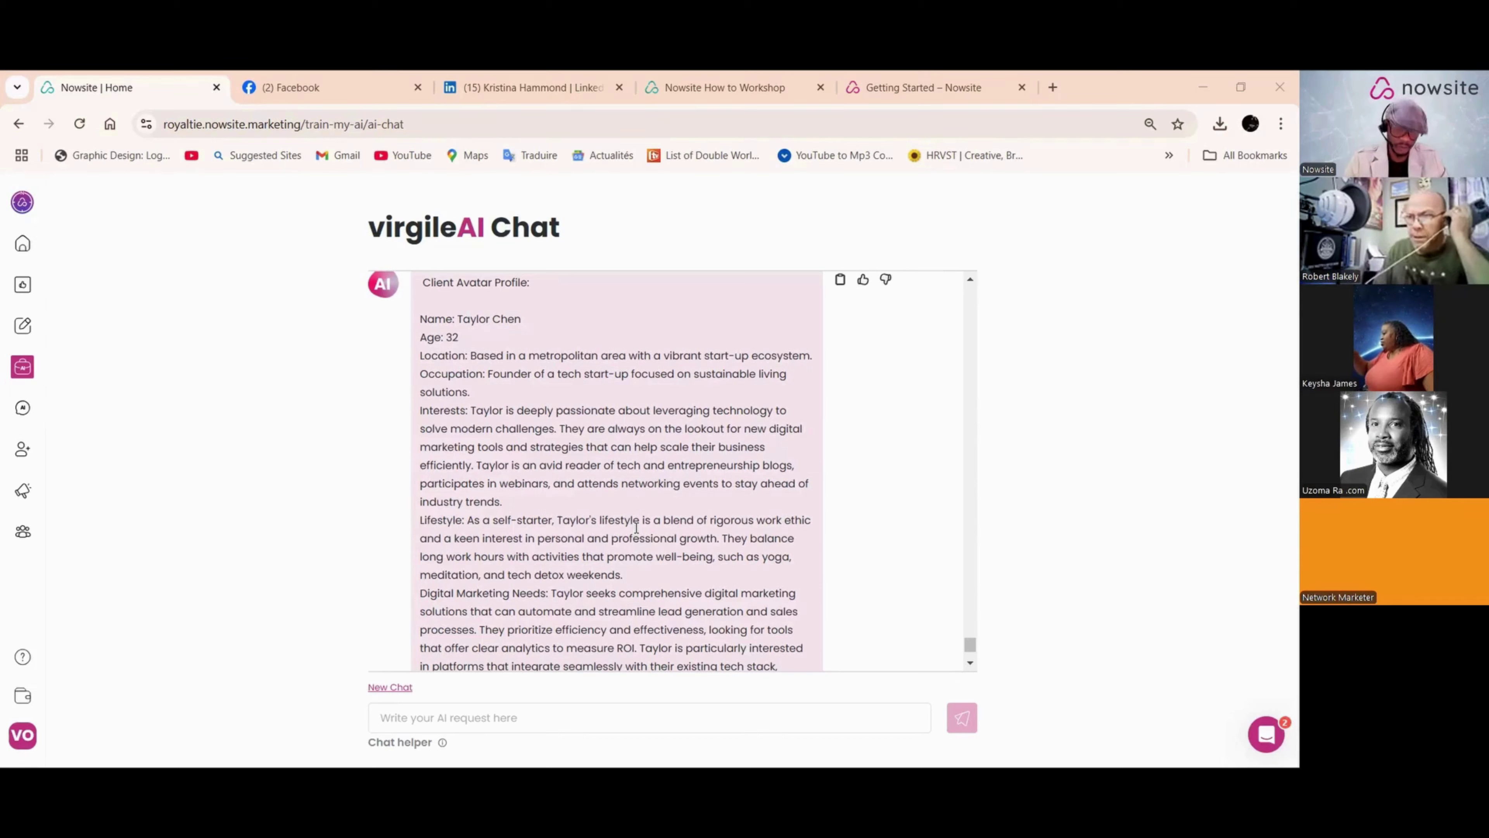
scroll(623, 513, down, 2)
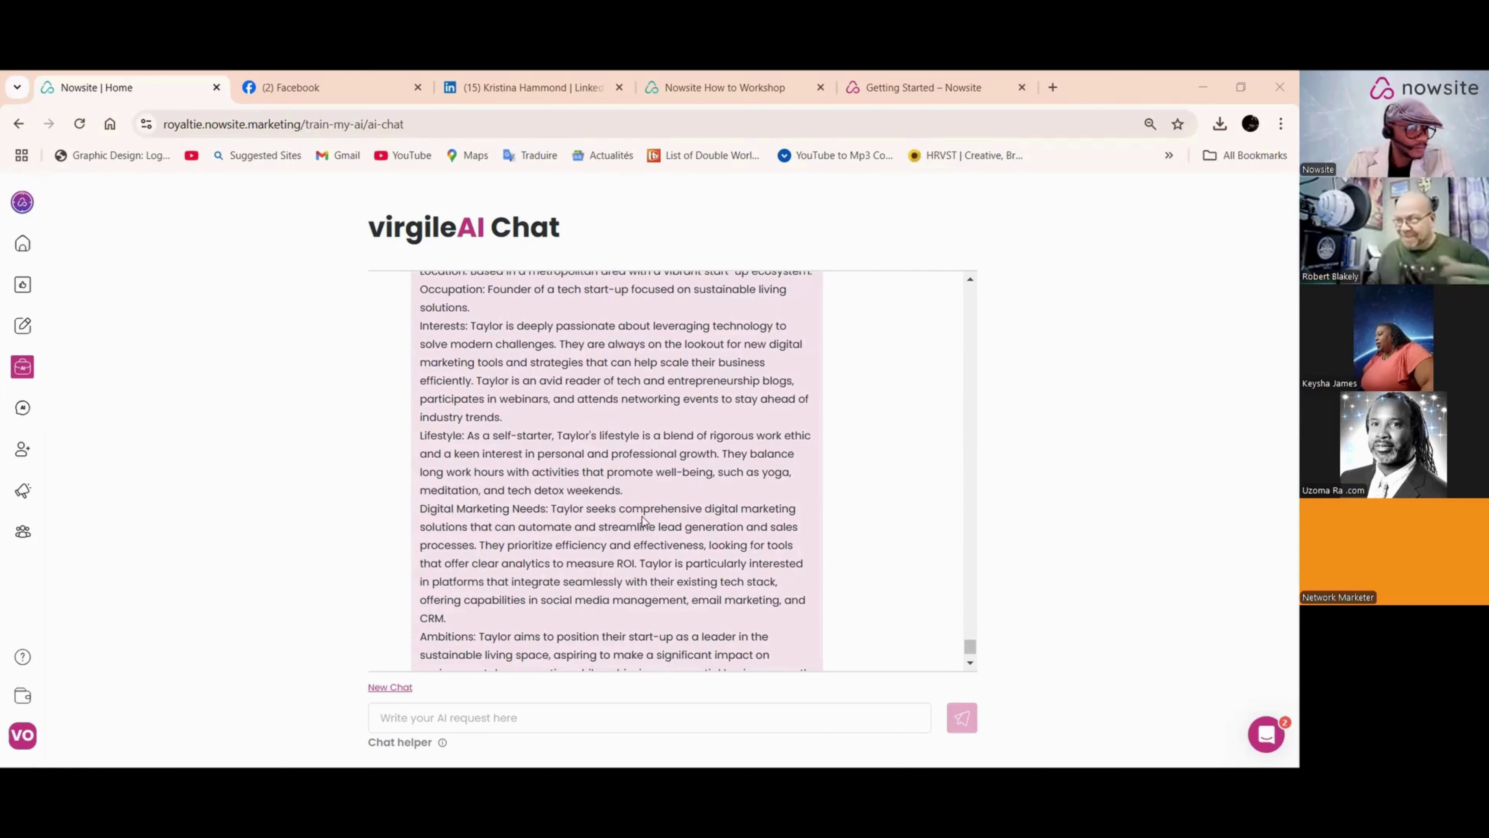
scroll(414, 508, up, 1)
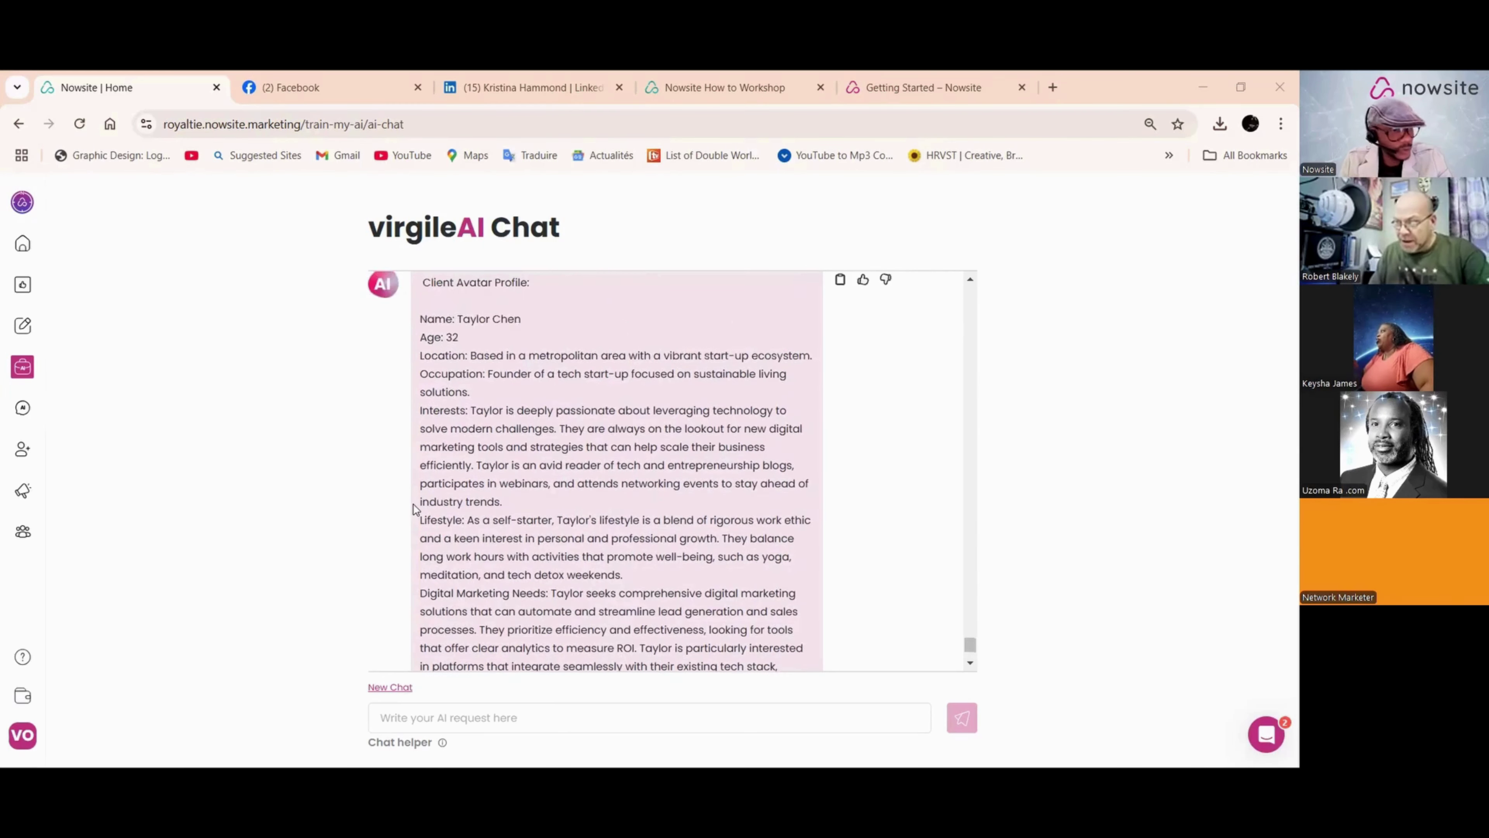
scroll(446, 469, up, 2)
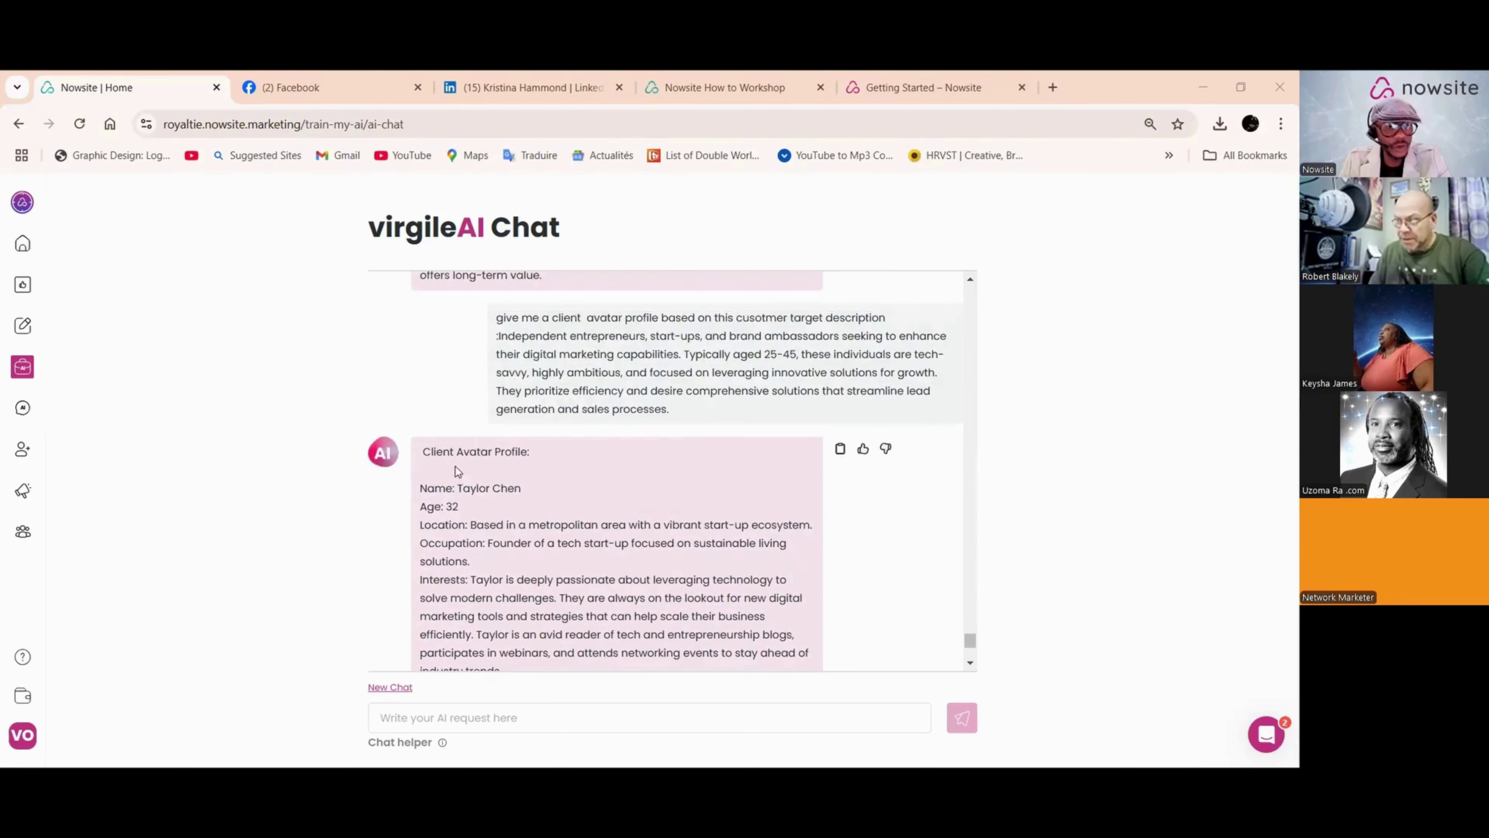
scroll(487, 487, down, 1)
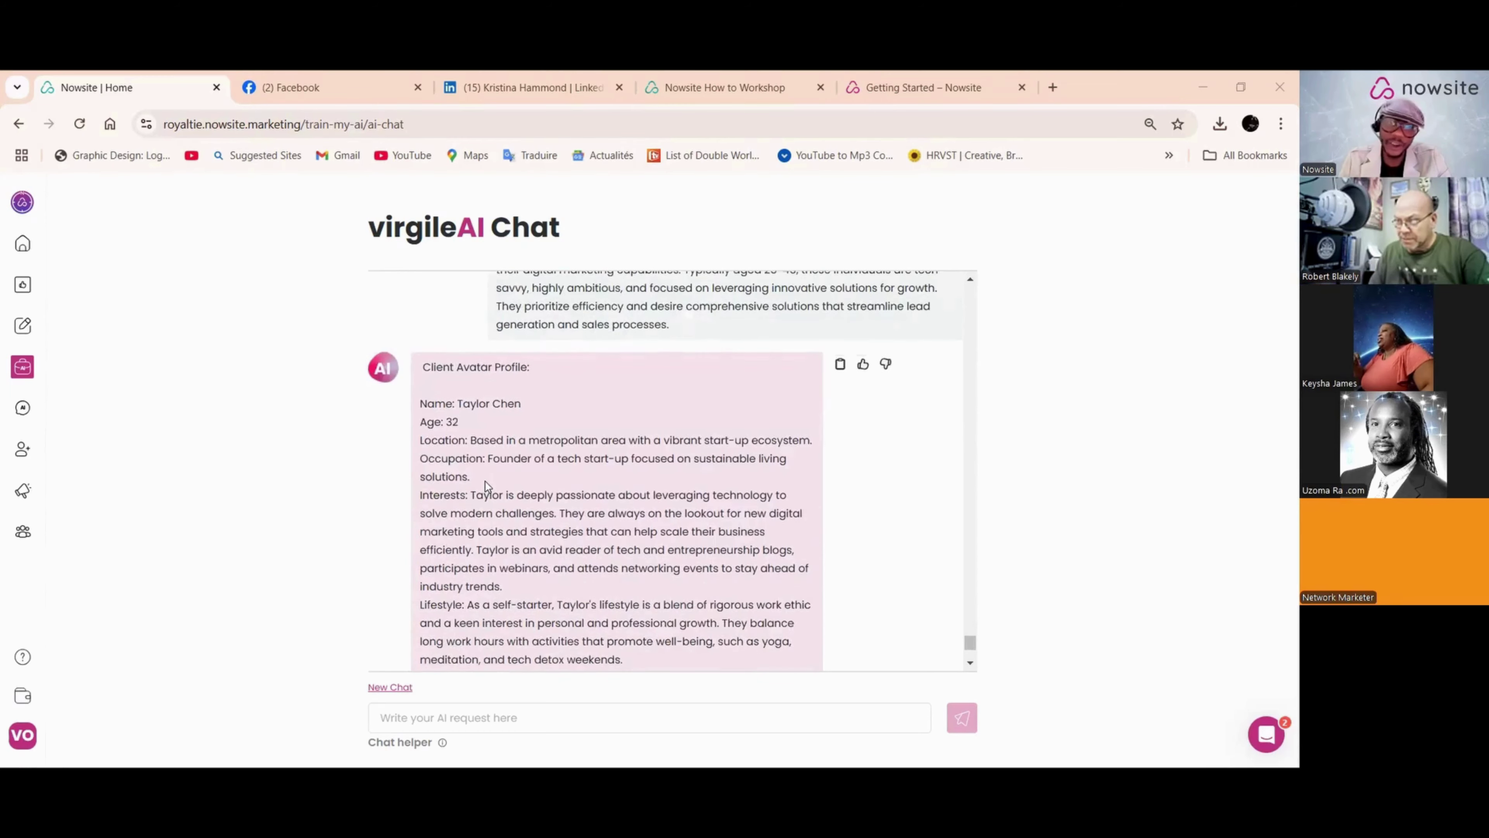
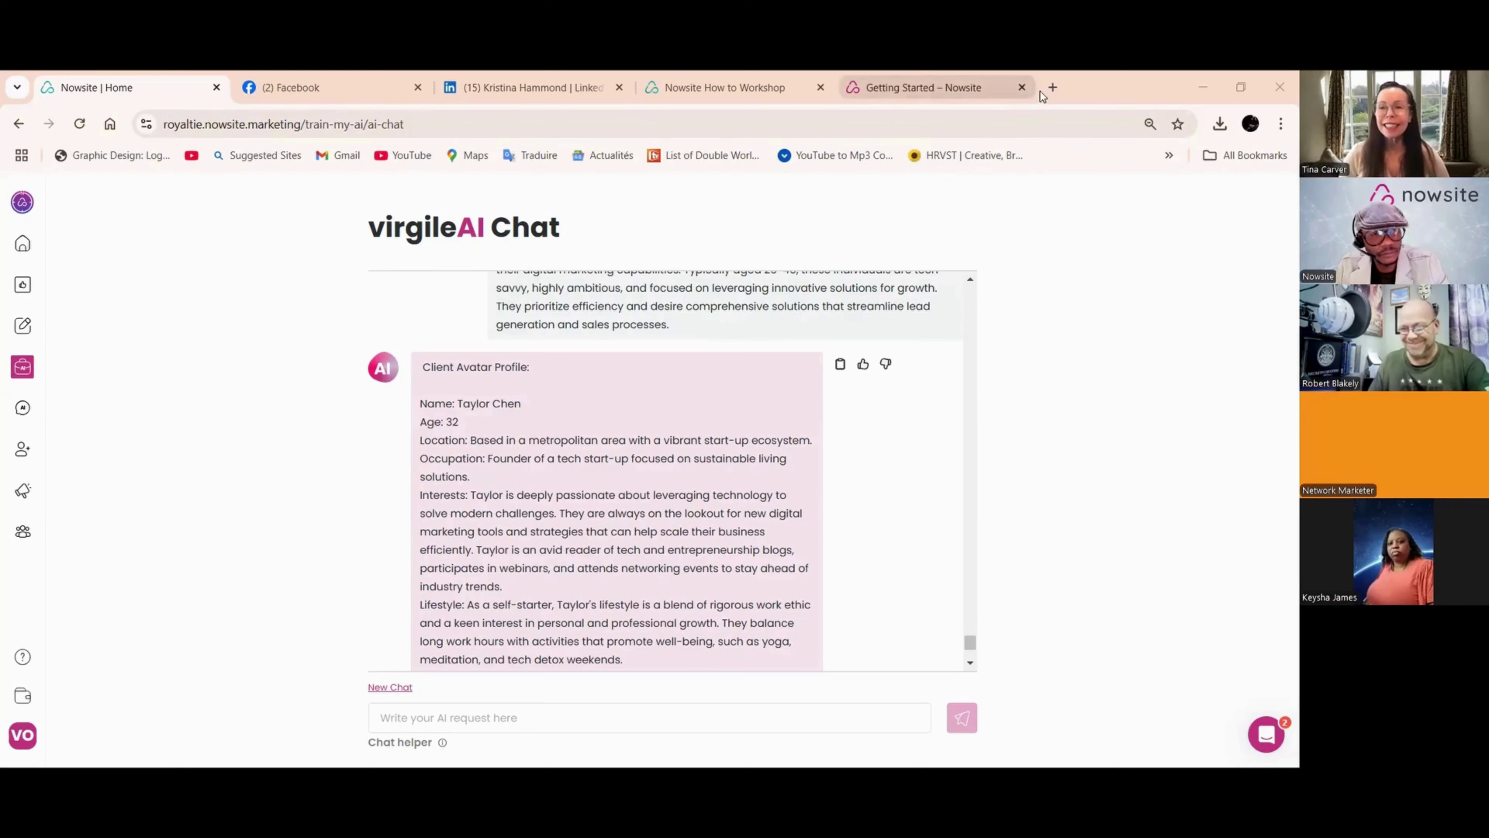
Step: Search Google for "linkedin login" in a new browser tab and open the LinkedIn feed from the results
click(1052, 87)
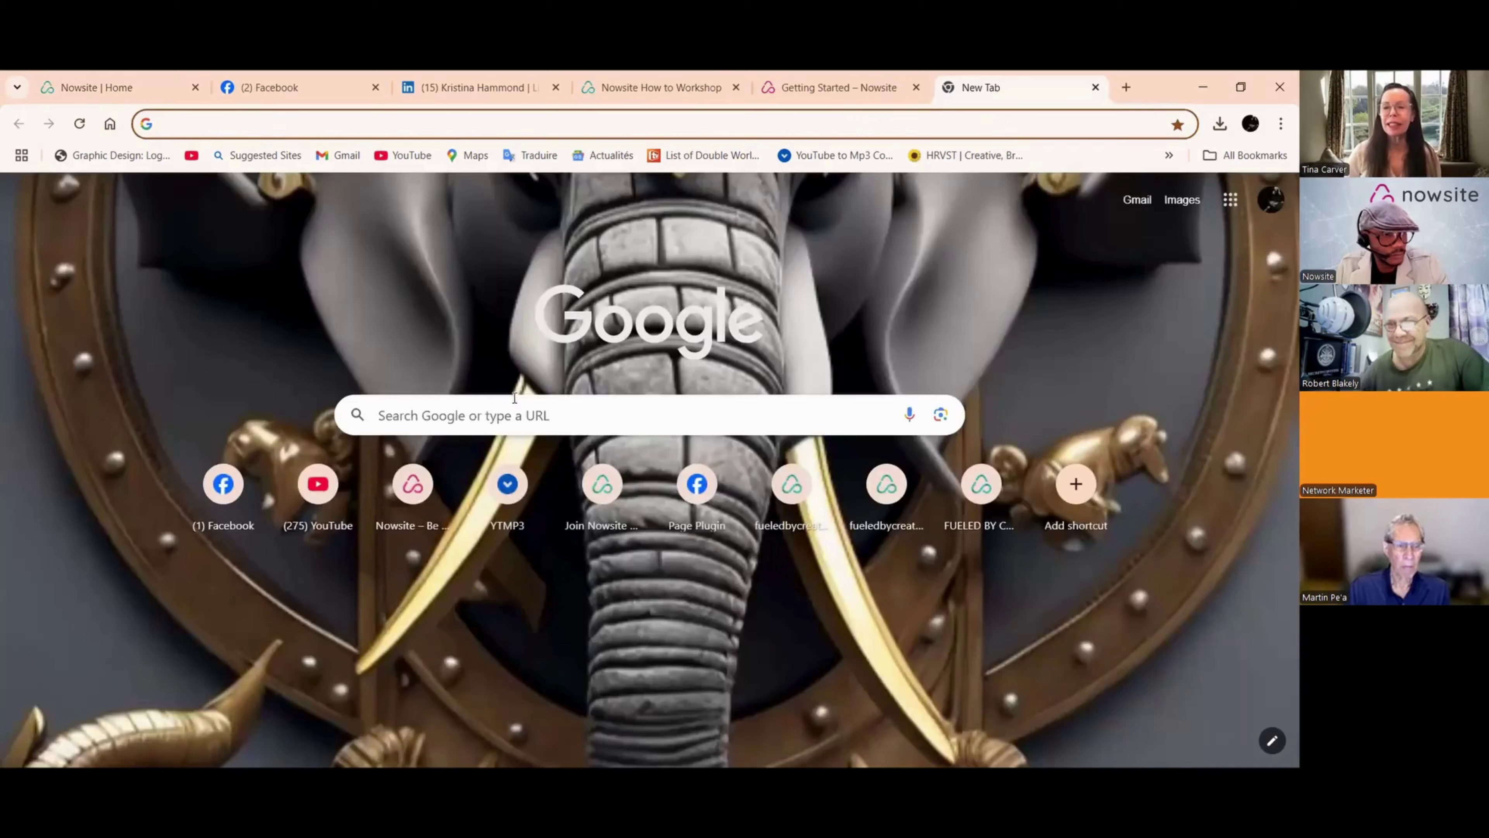
click(467, 416)
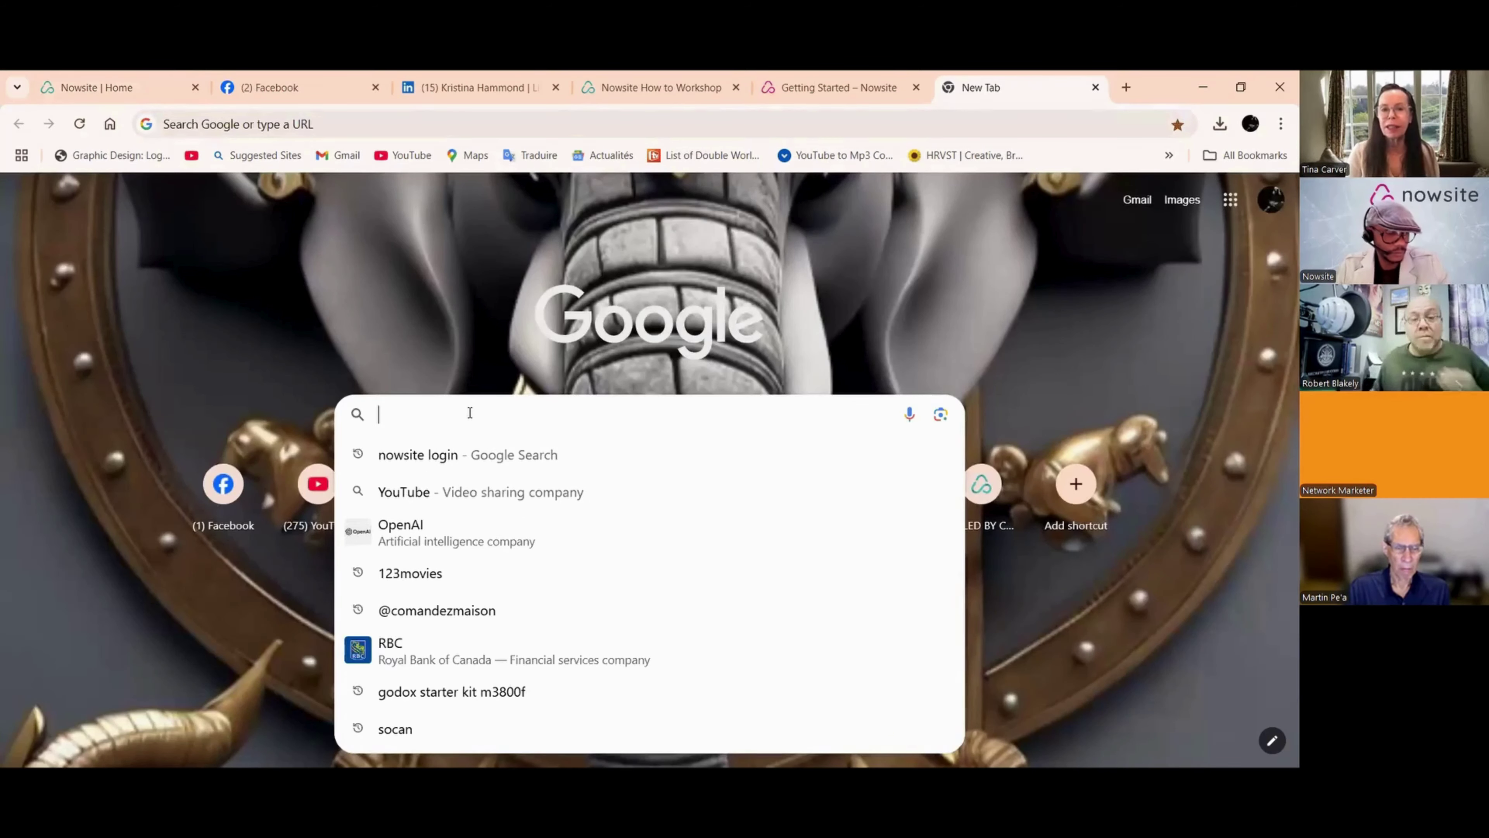
text(l)
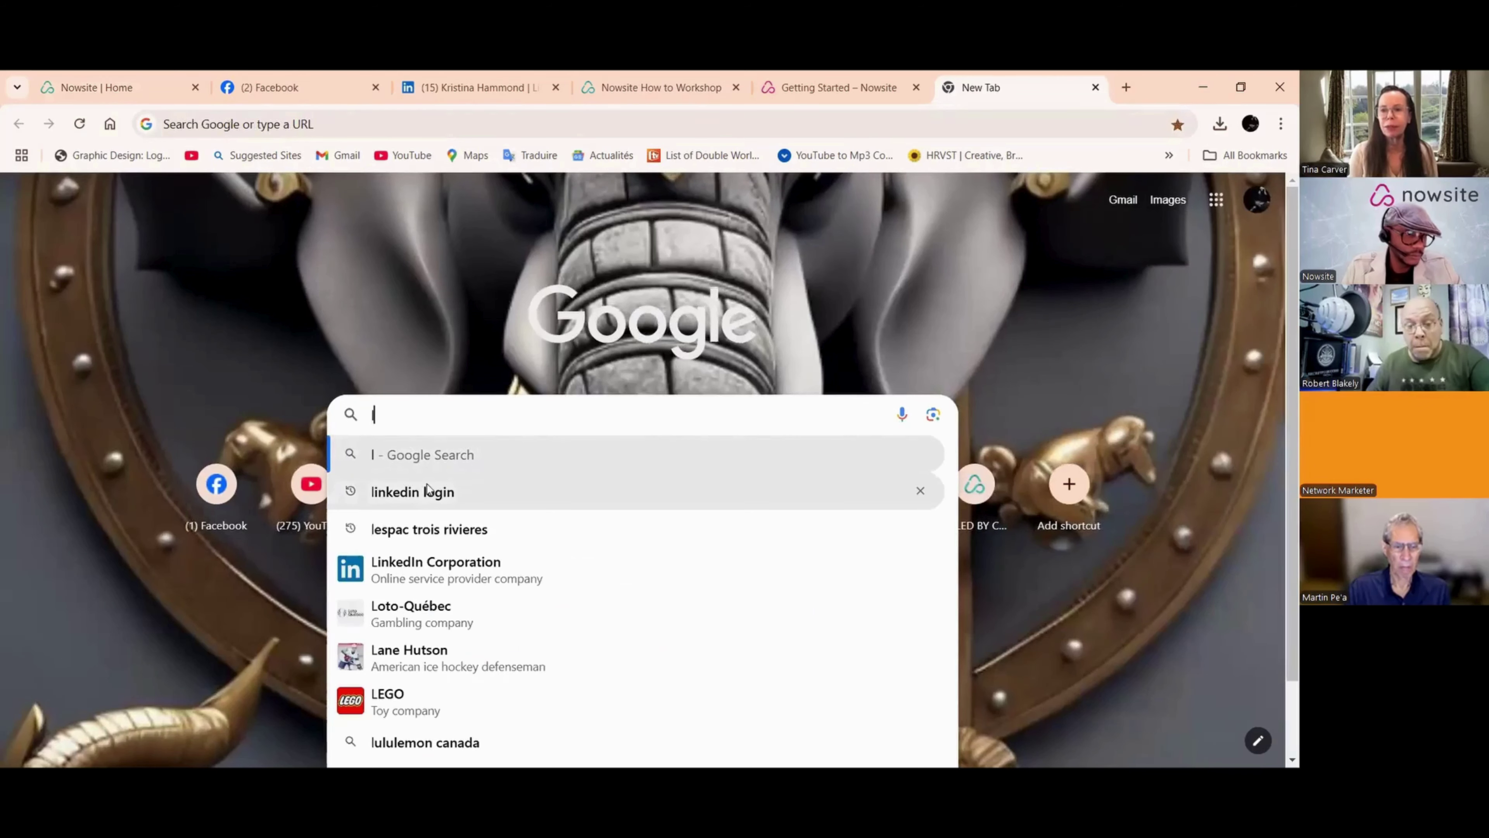
click(424, 496)
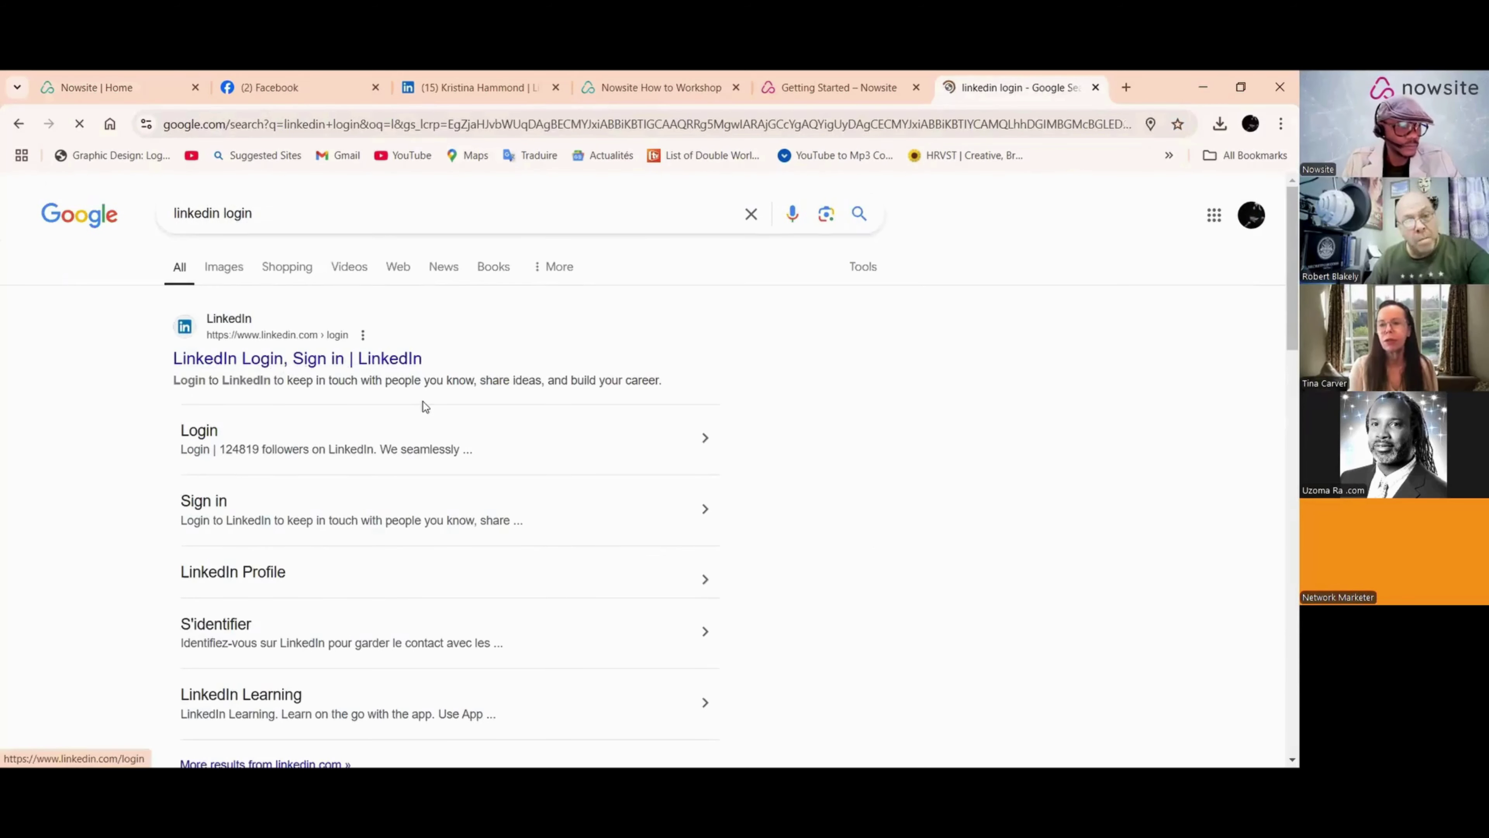
click(424, 405)
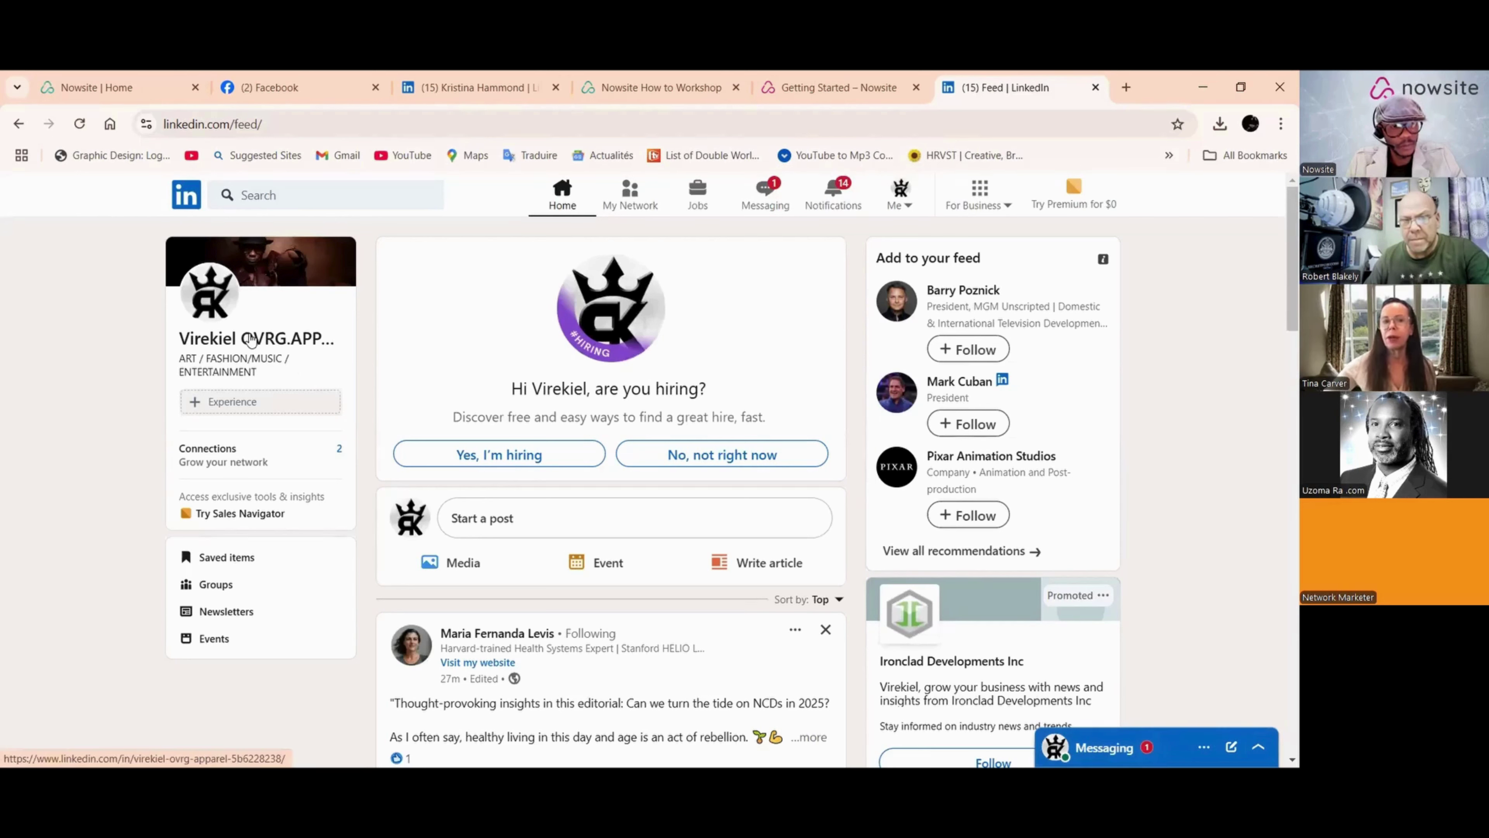
Step: Switch back to Nowsite and open the Post on Social Media creator from the home dashboard
mouse_move(105, 78)
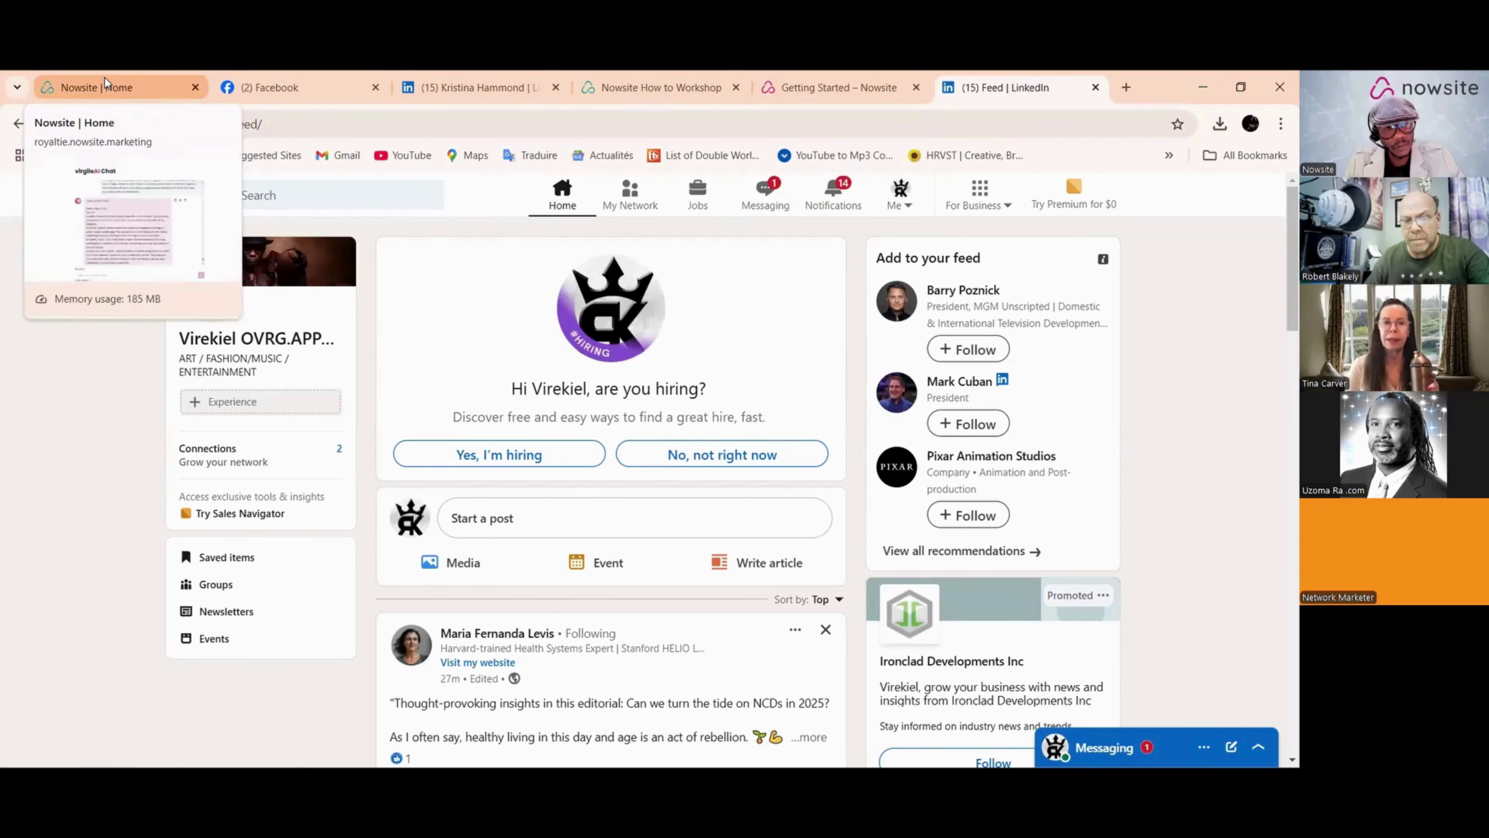
click(105, 77)
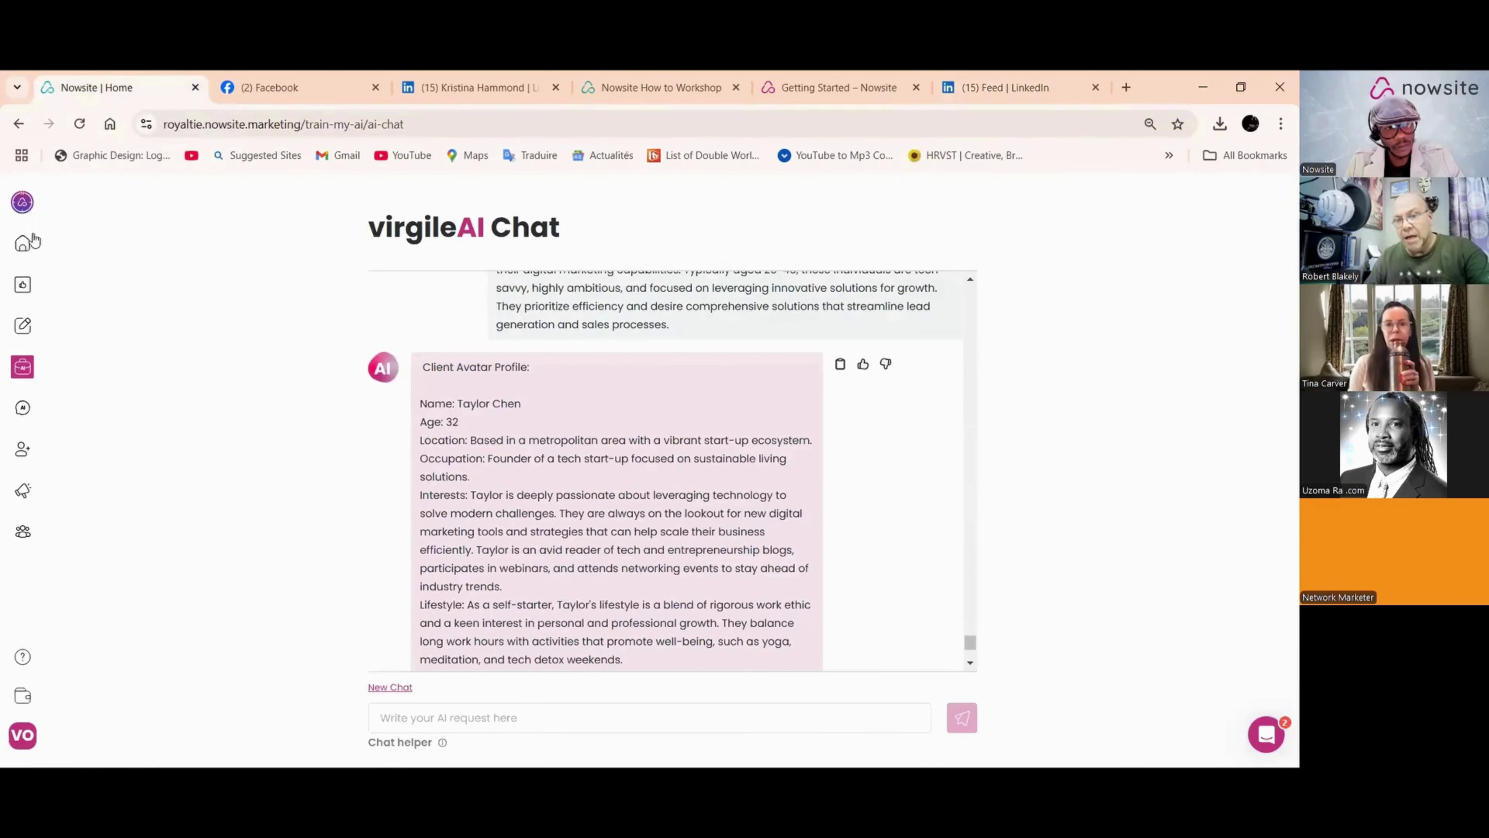
click(23, 240)
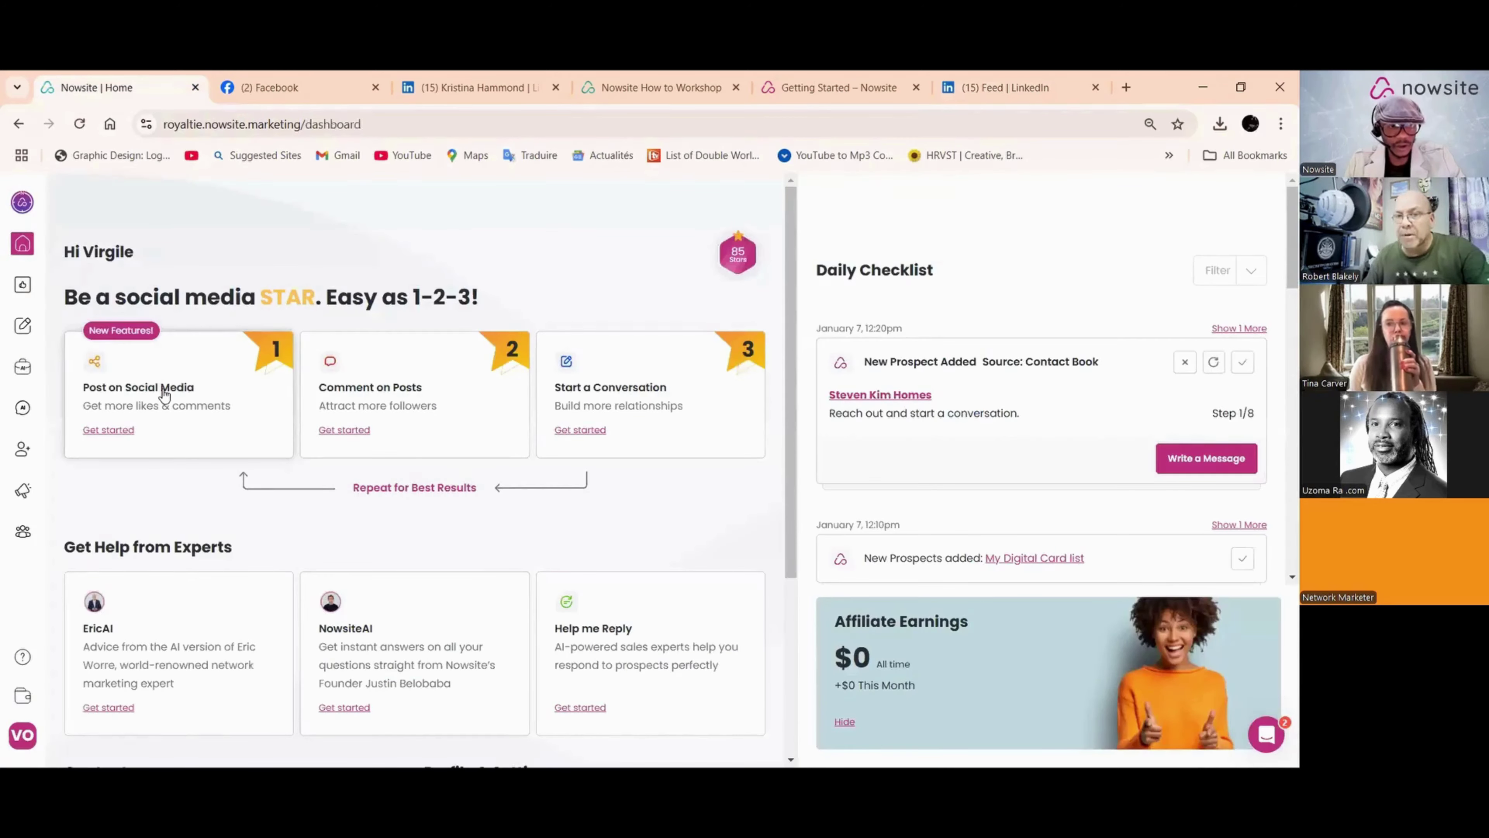
click(163, 392)
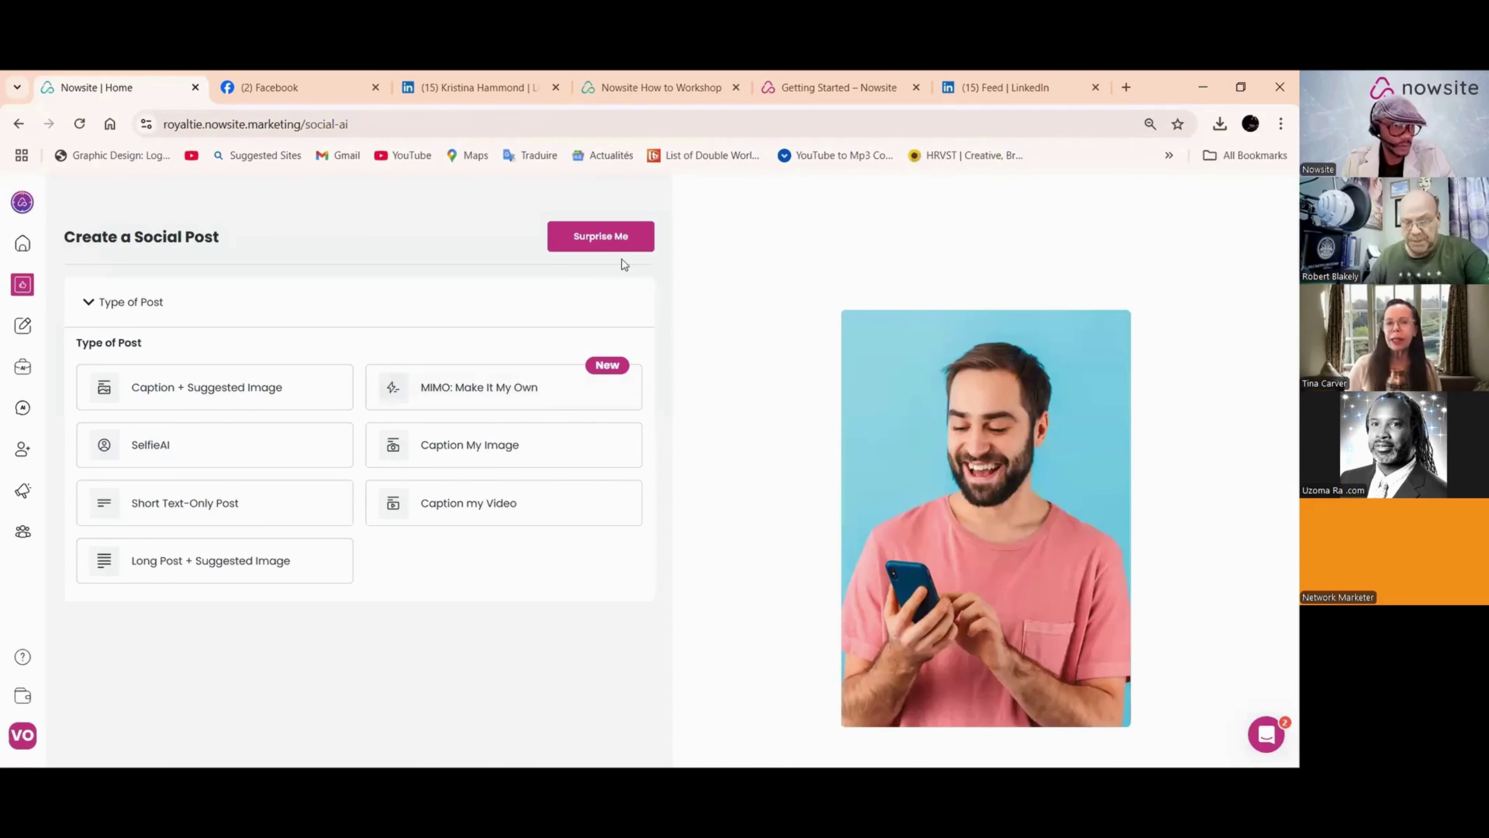
Step: Generate a Surprise Me social post, convert it to the LinkedIn version, and continue to LinkedIn for posting
click(600, 245)
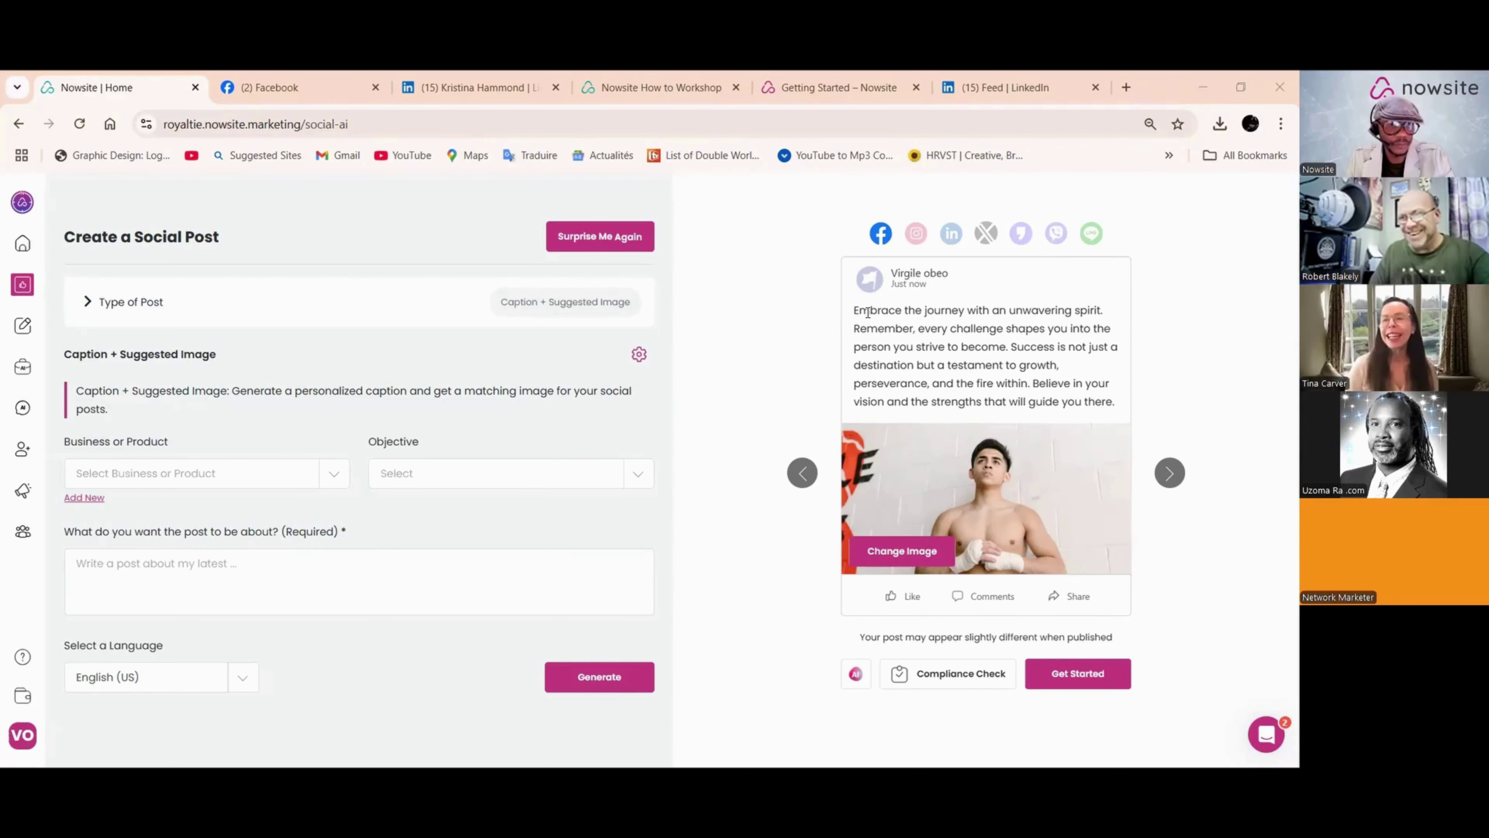
click(951, 240)
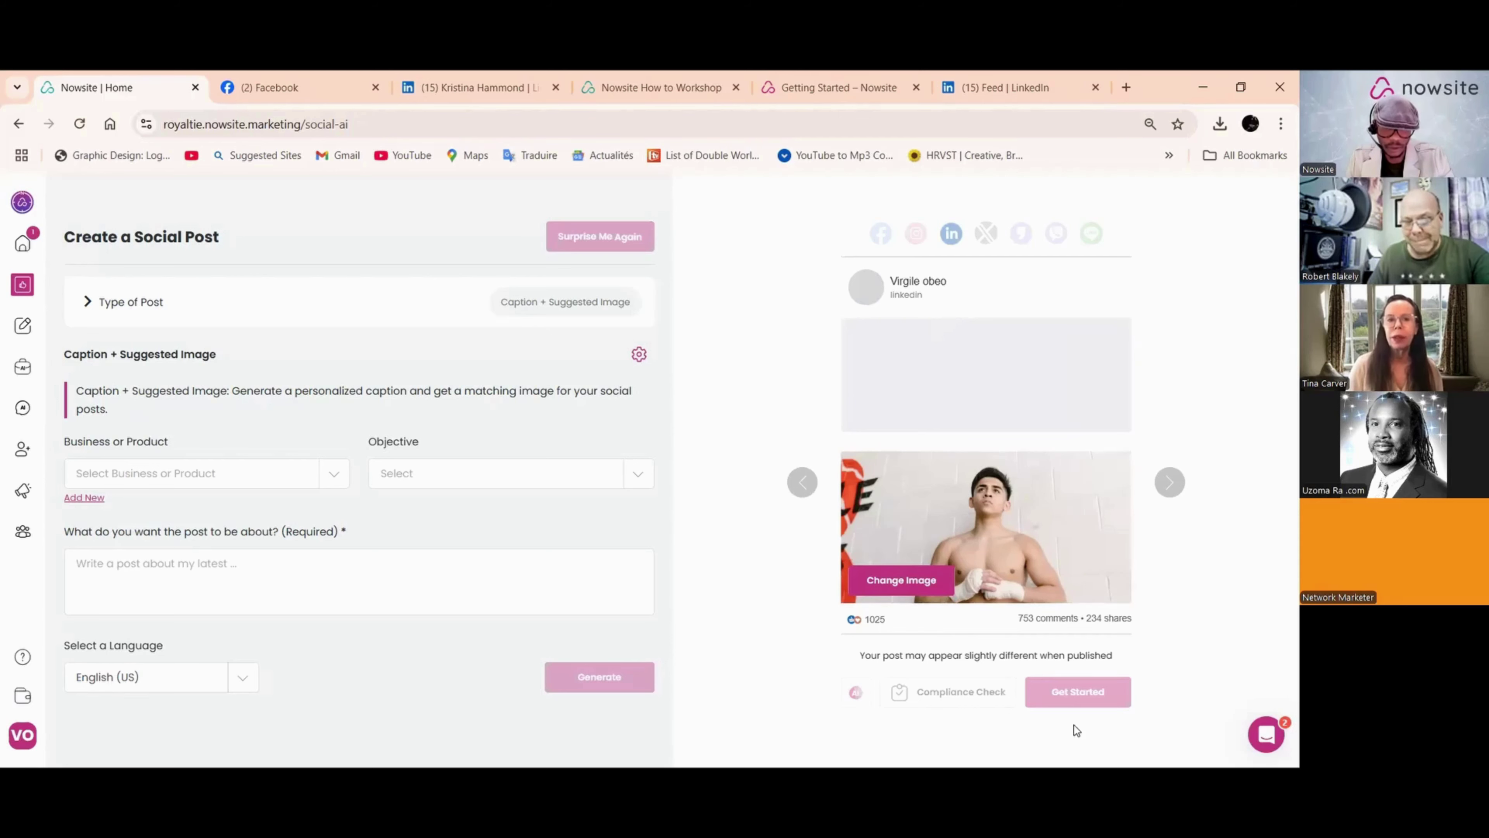
click(904, 653)
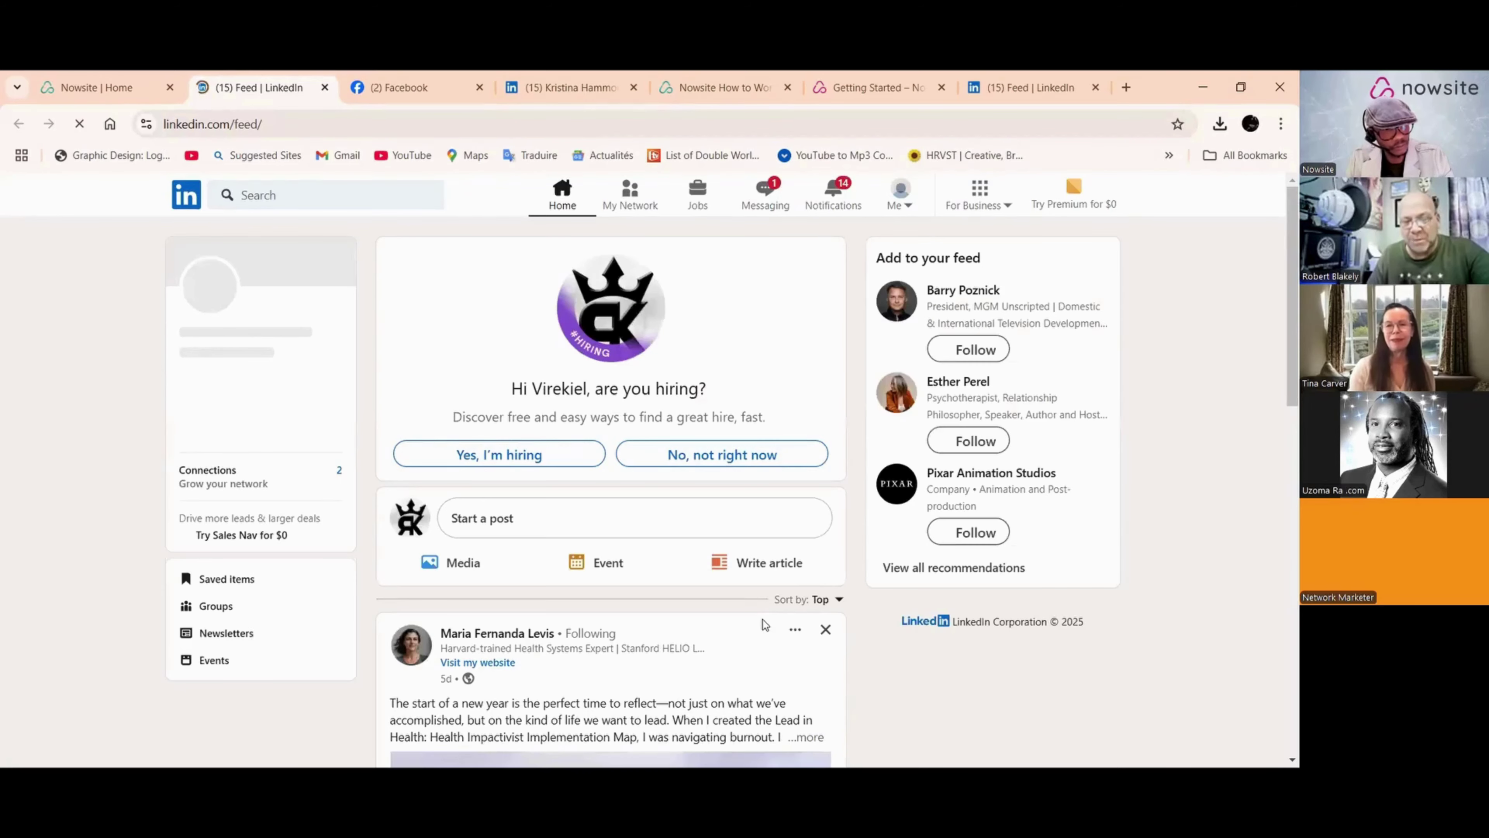
Step: Return to the Nowsite home dashboard, get a new prospect, and view that prospect's contact record
click(72, 88)
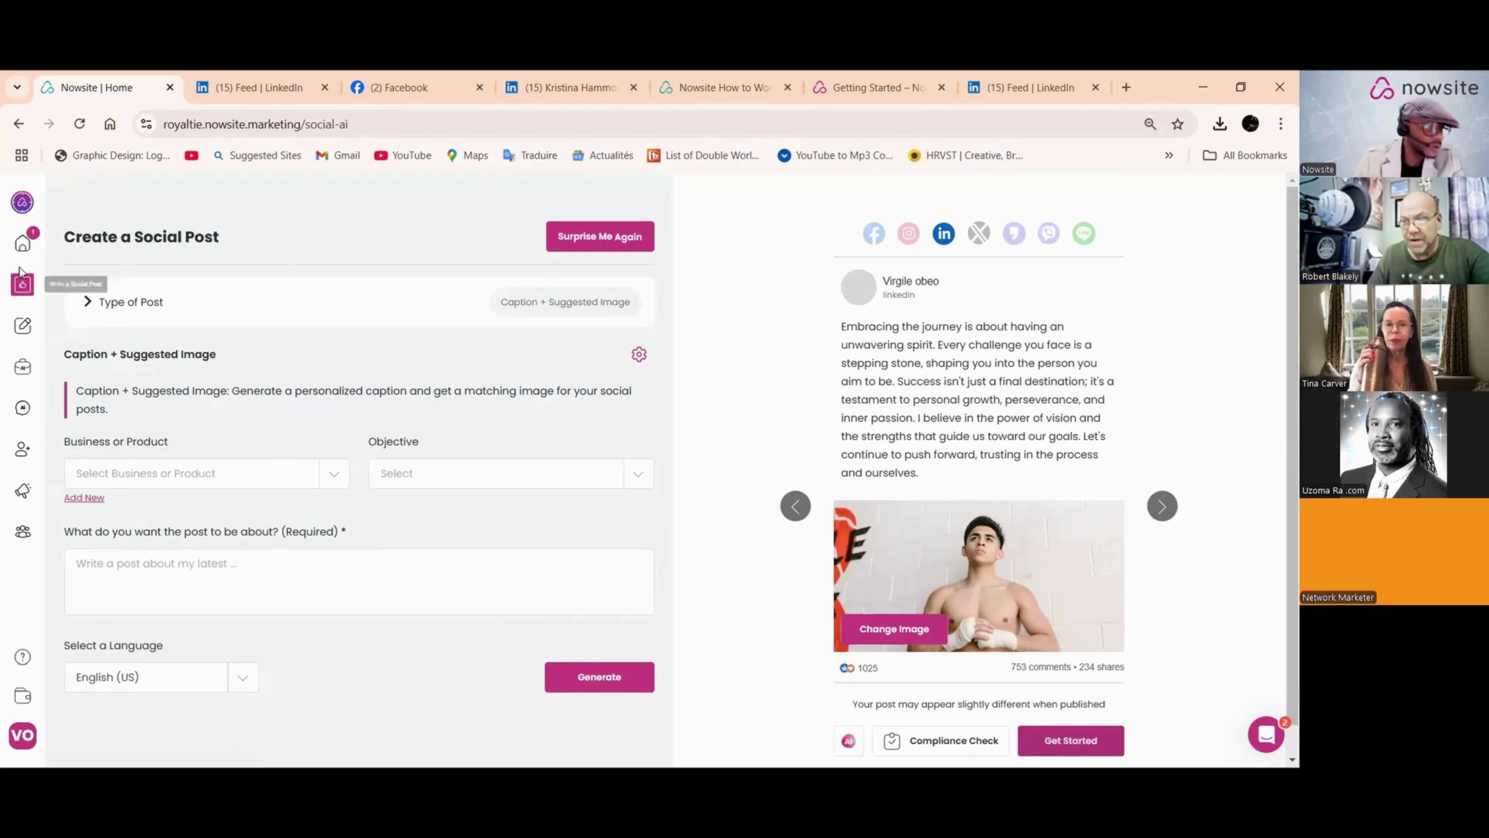
click(22, 245)
scroll(608, 631, down, 5)
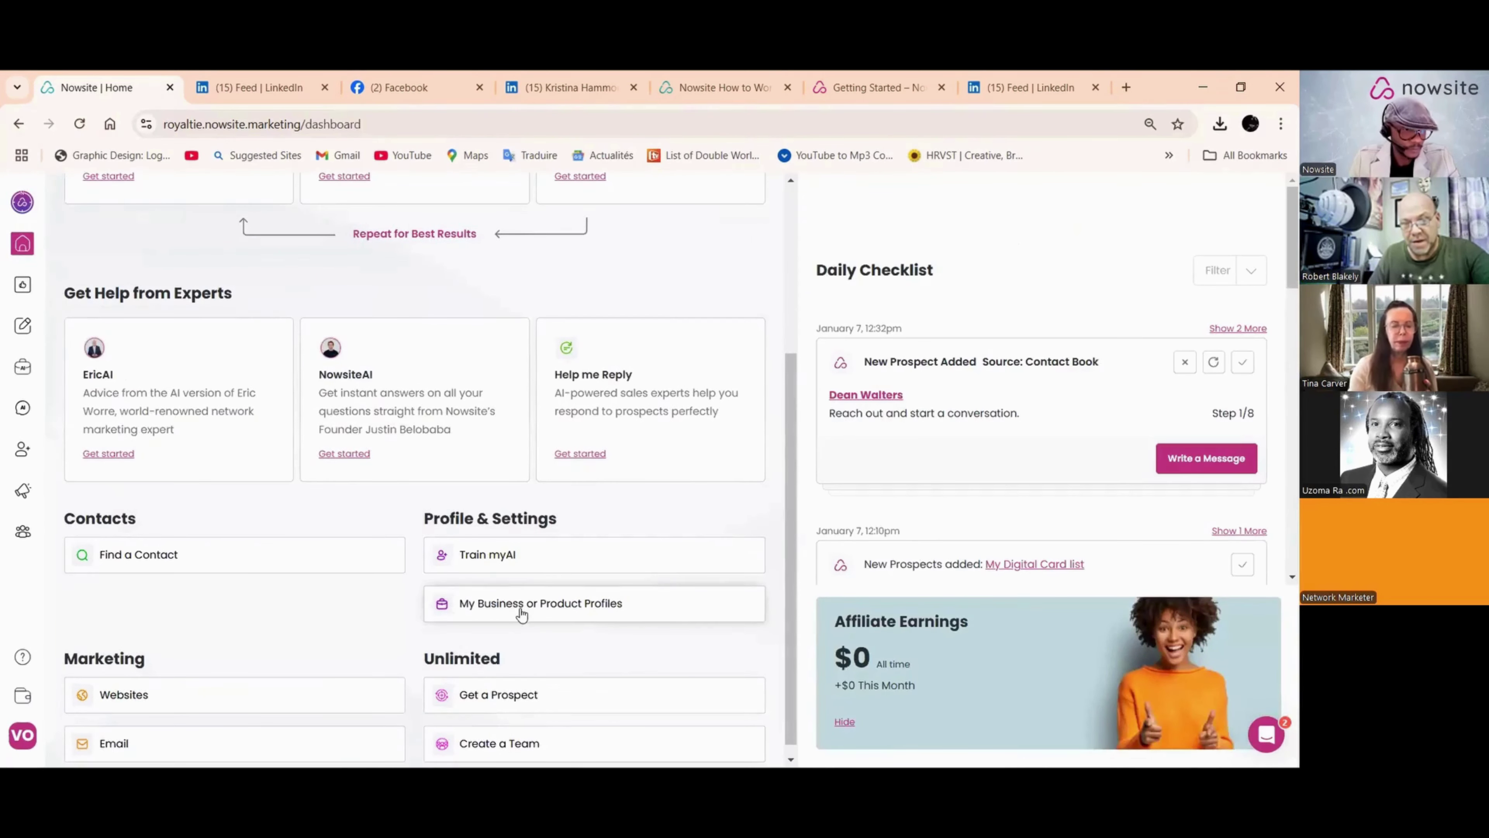
click(615, 684)
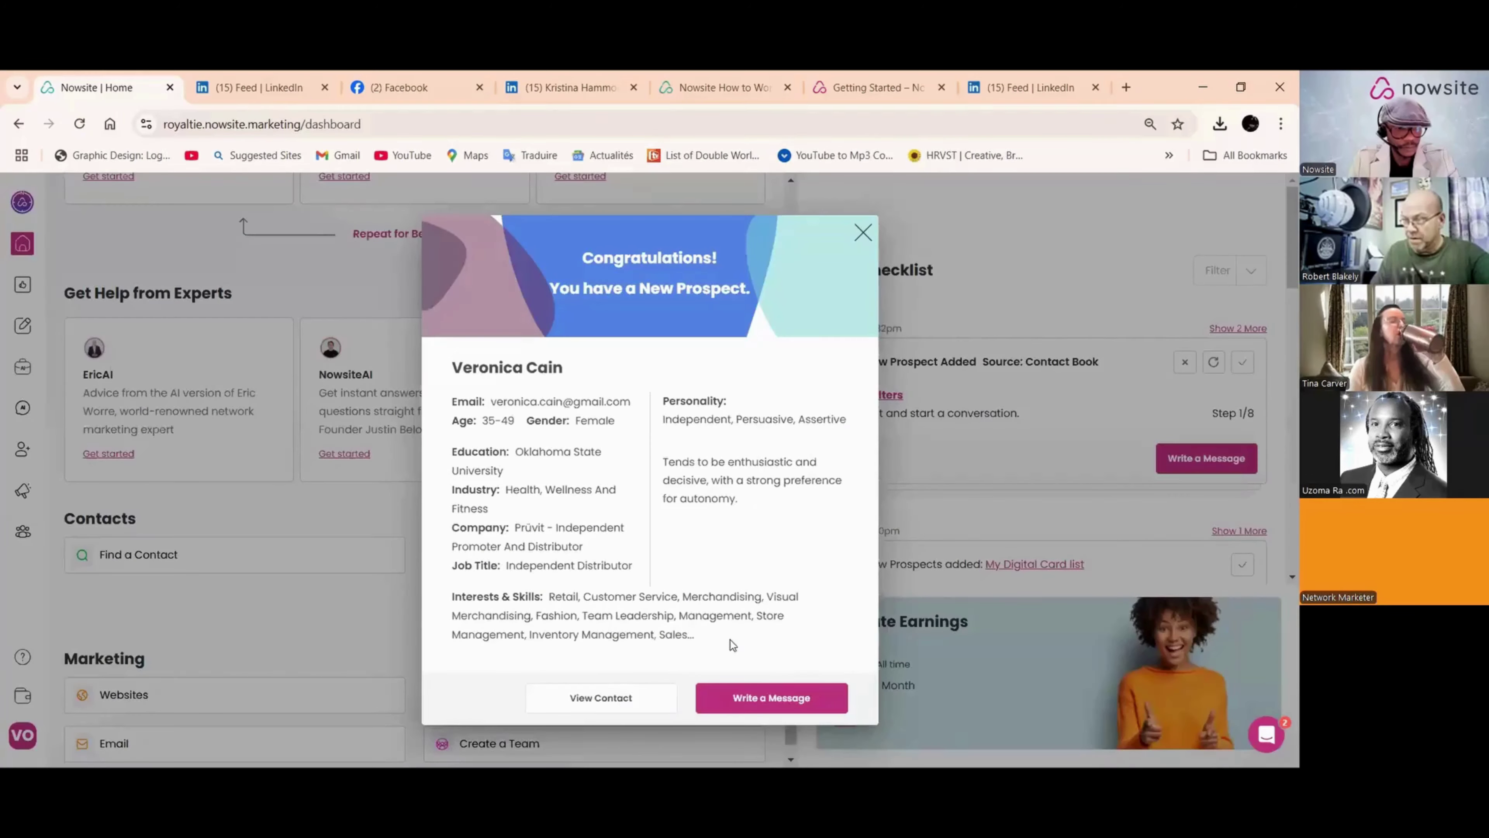
click(620, 699)
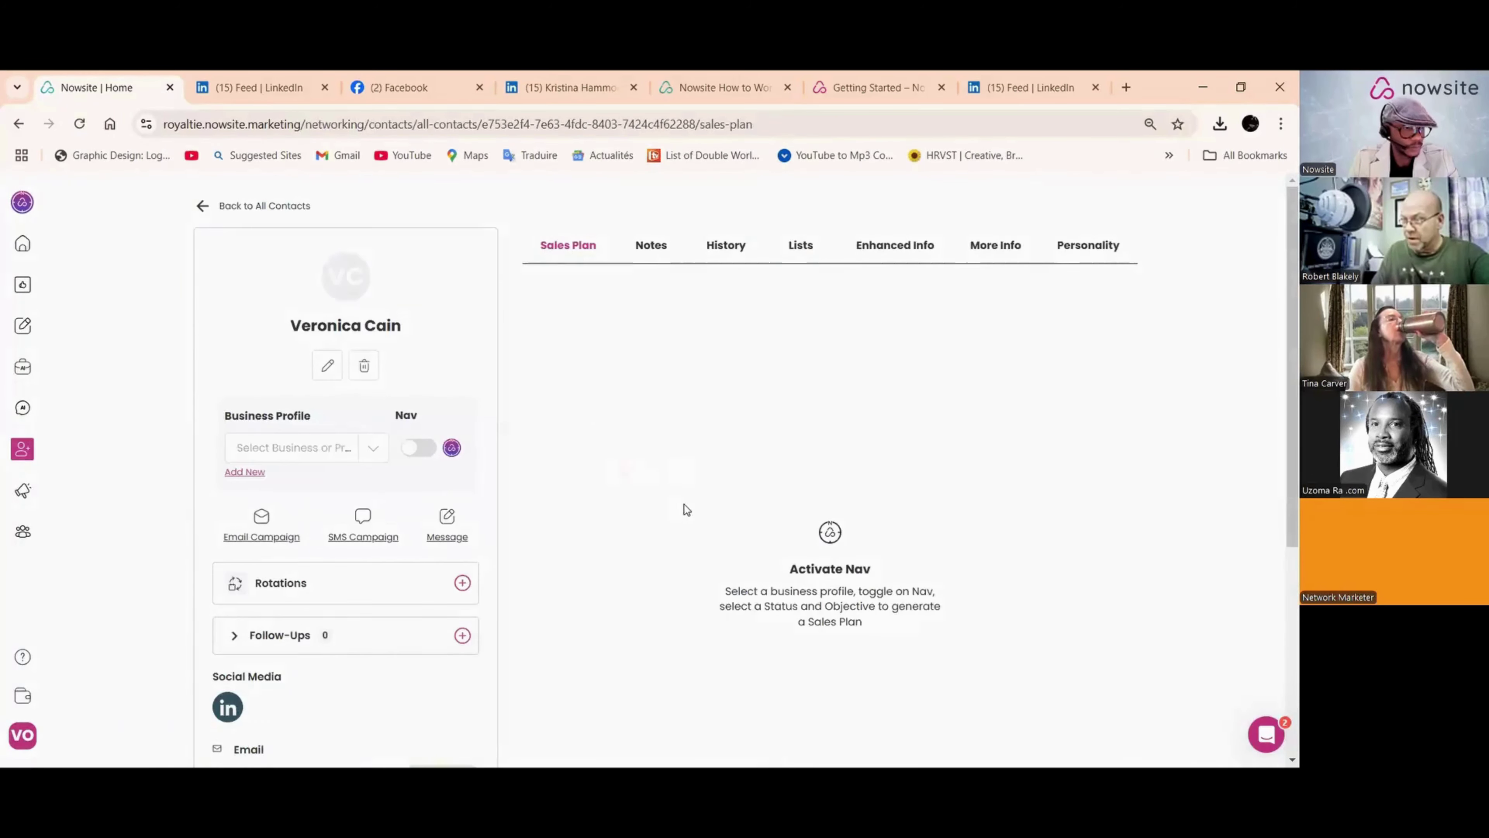
Step: Start a message to the new prospect from the contact record and set its objective to Build Rapport
scroll(340, 593, down, 4)
scroll(410, 411, up, 1)
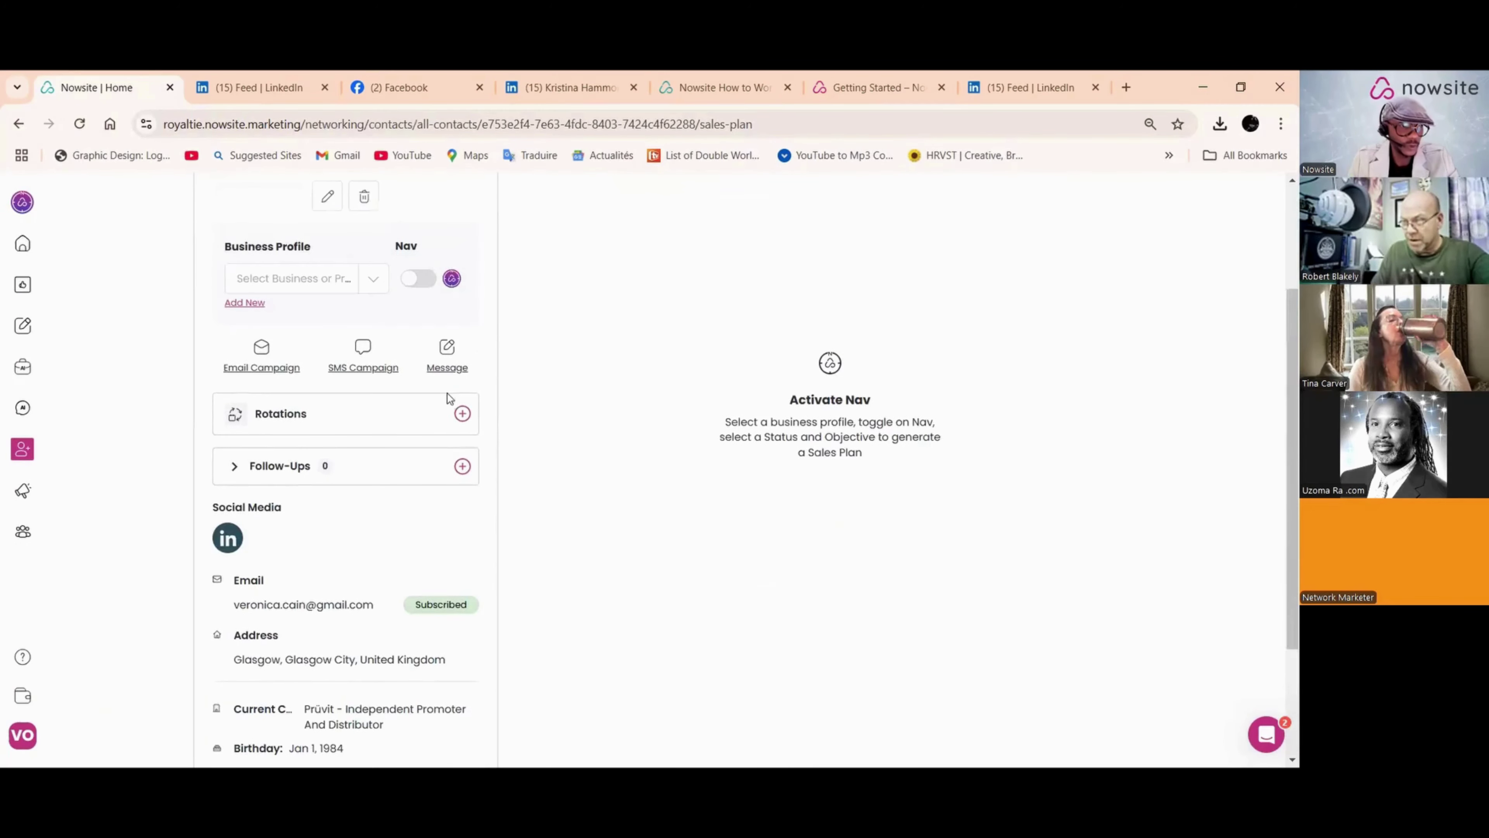
click(449, 369)
click(210, 417)
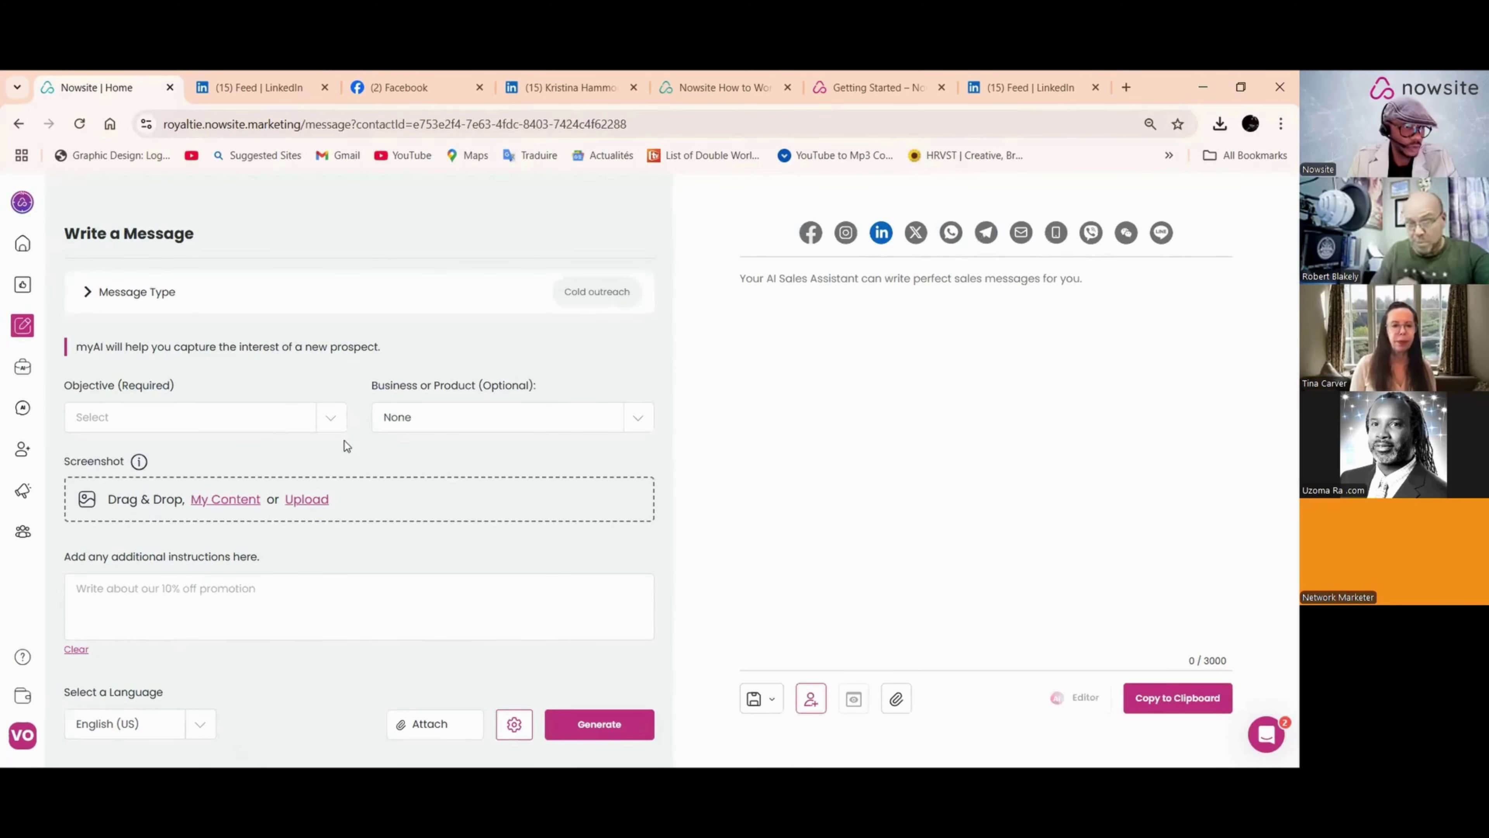
click(334, 421)
click(143, 458)
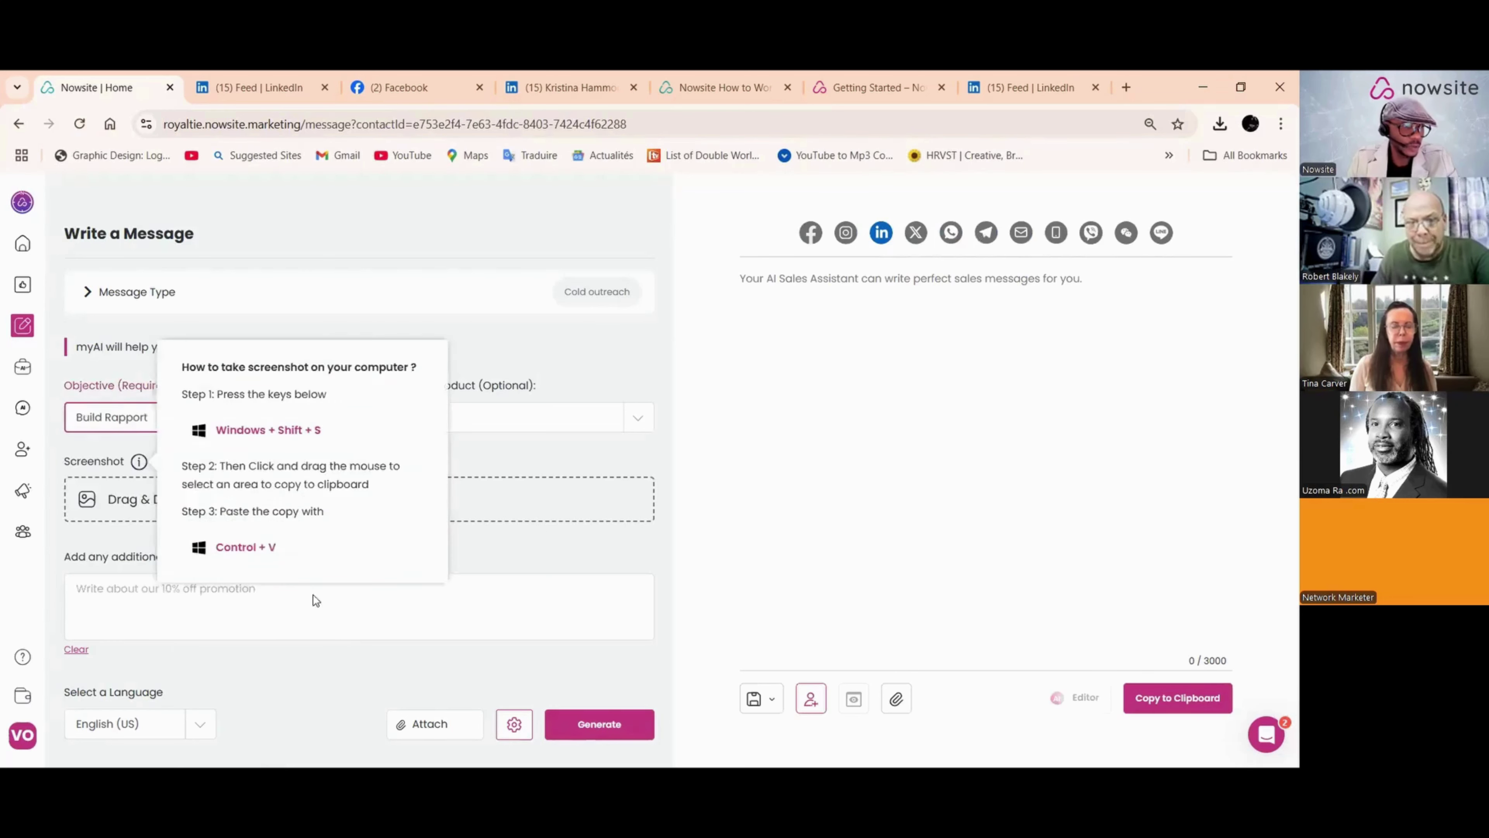
Step: Enter "we share interest in marketing lets connect and share more" as the message's additional instructions
click(200, 597)
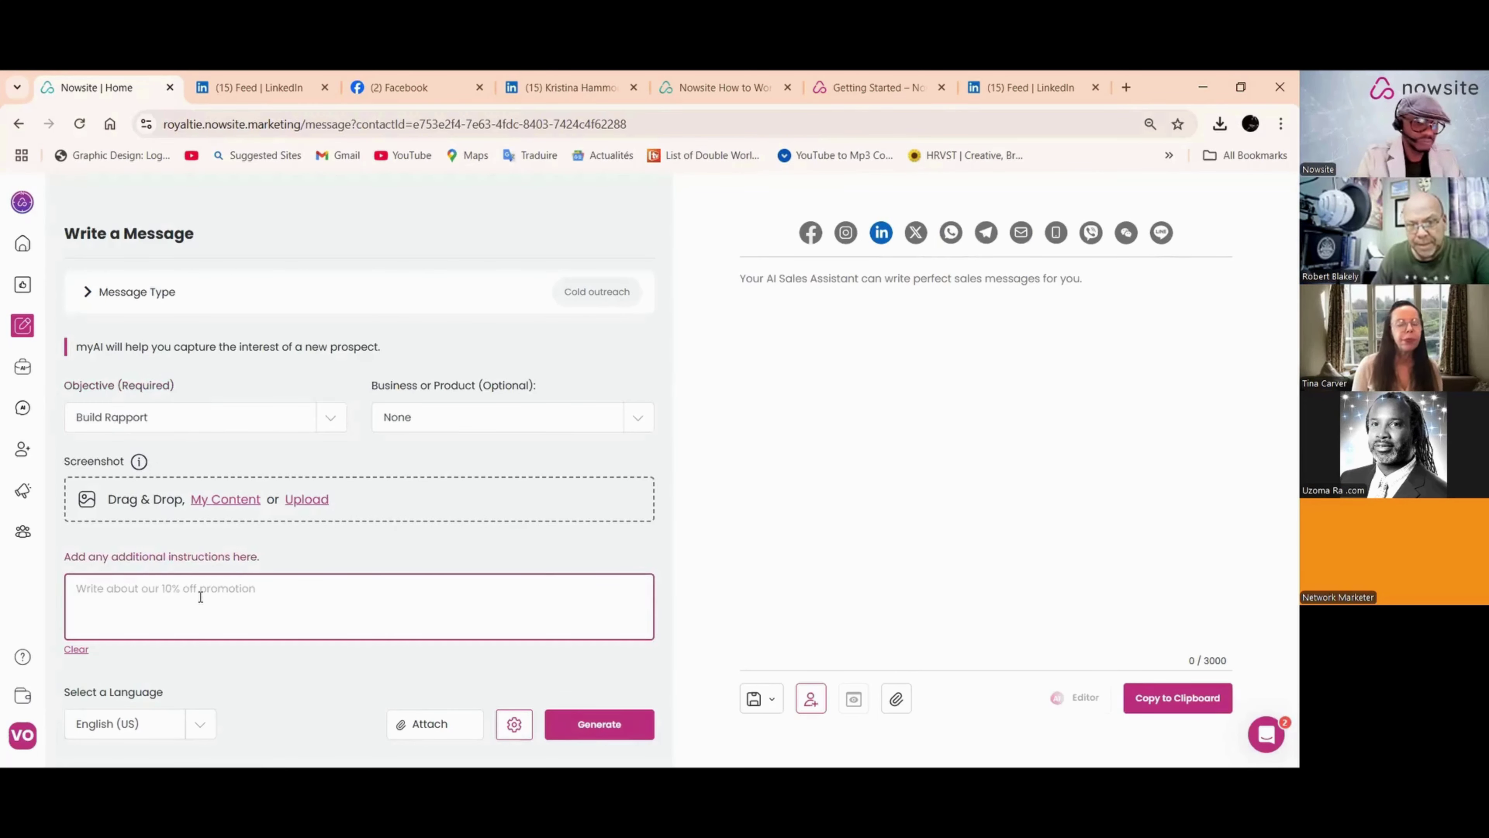
text(w)
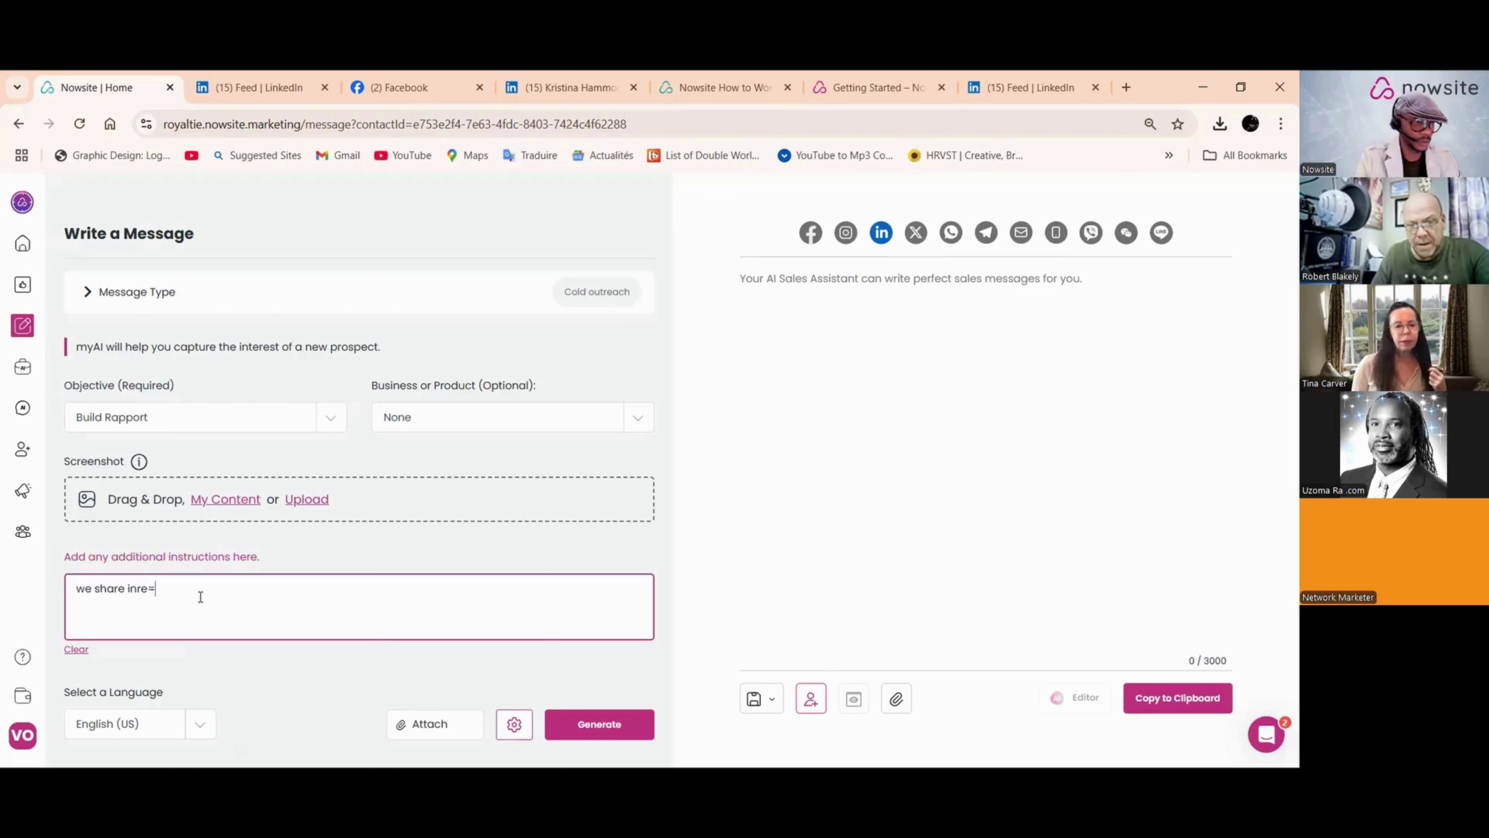
text(e share inre=)
key(BackSpace)
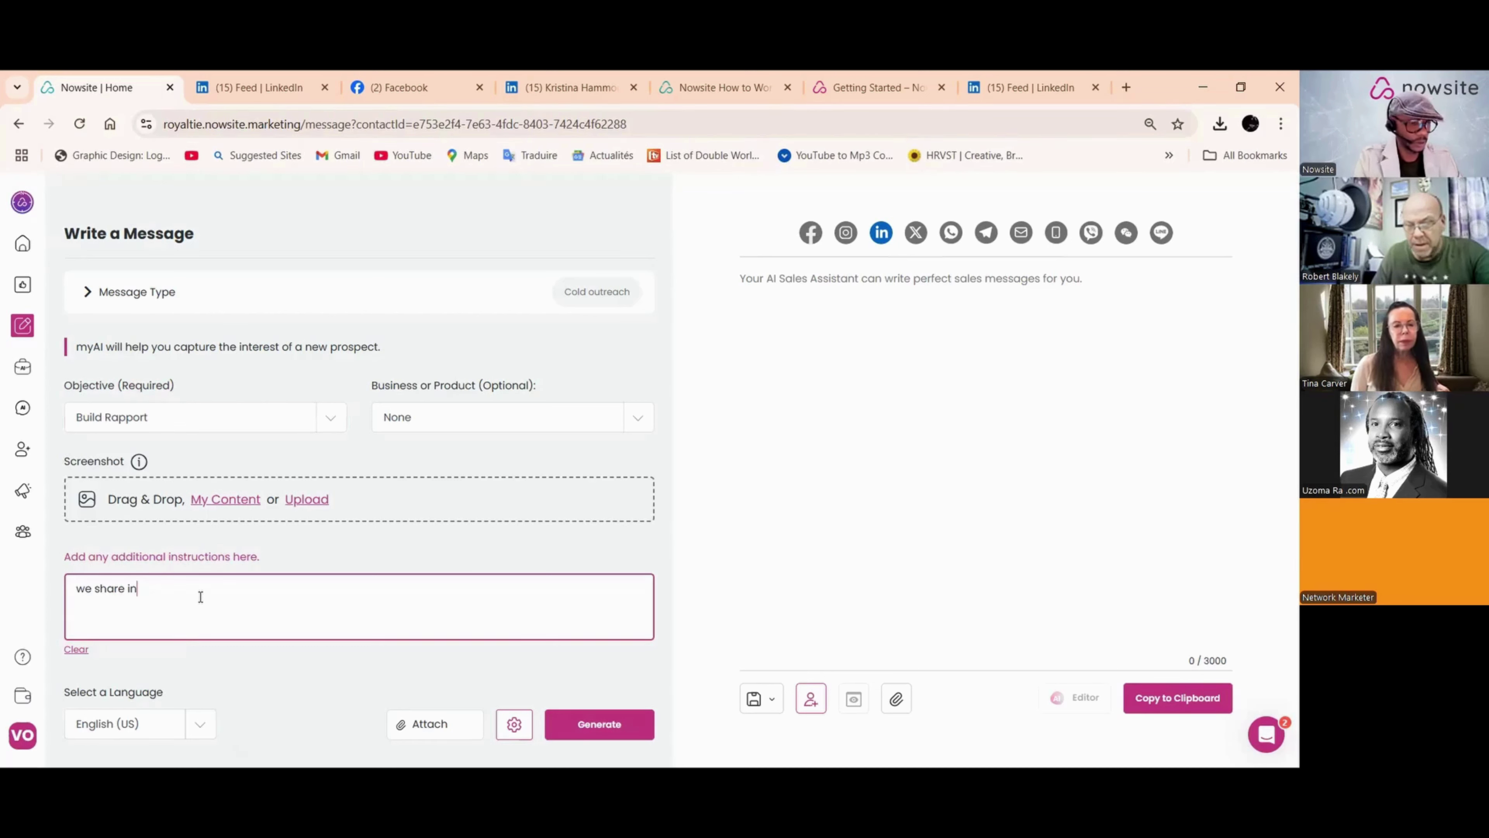
text(terest )
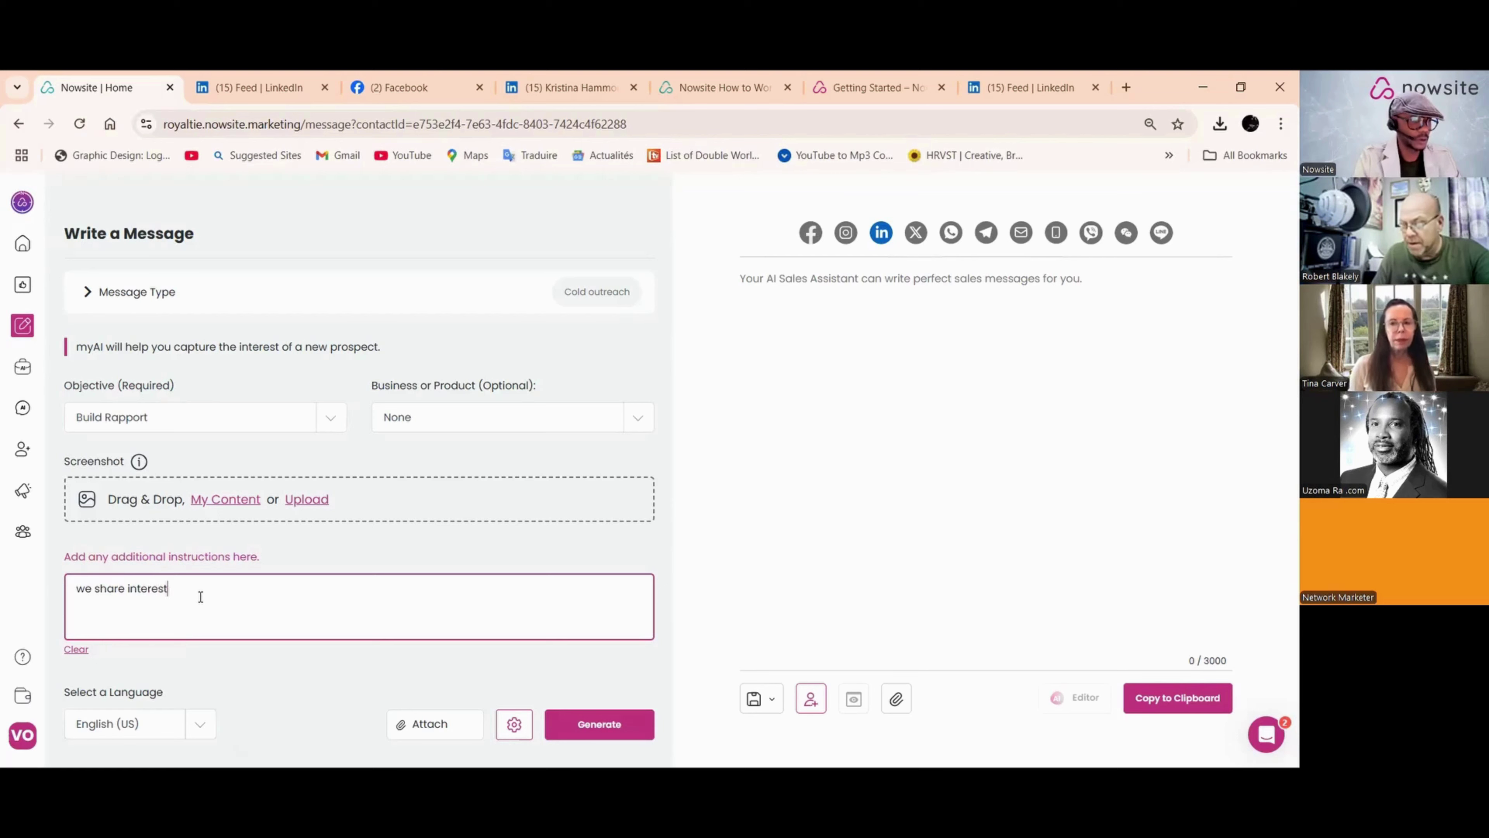
text(in ma)
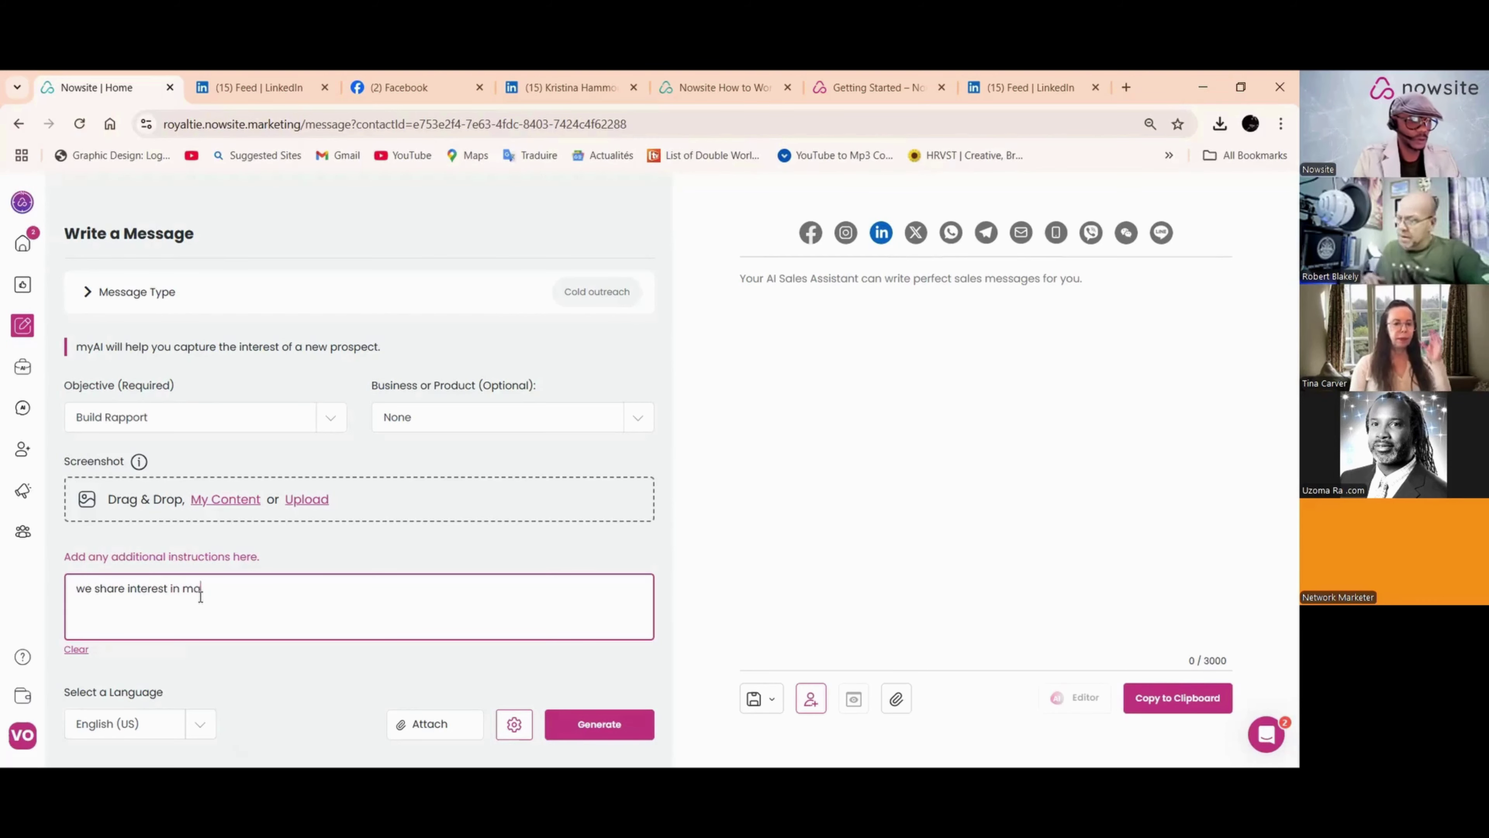
text(rketing lets )
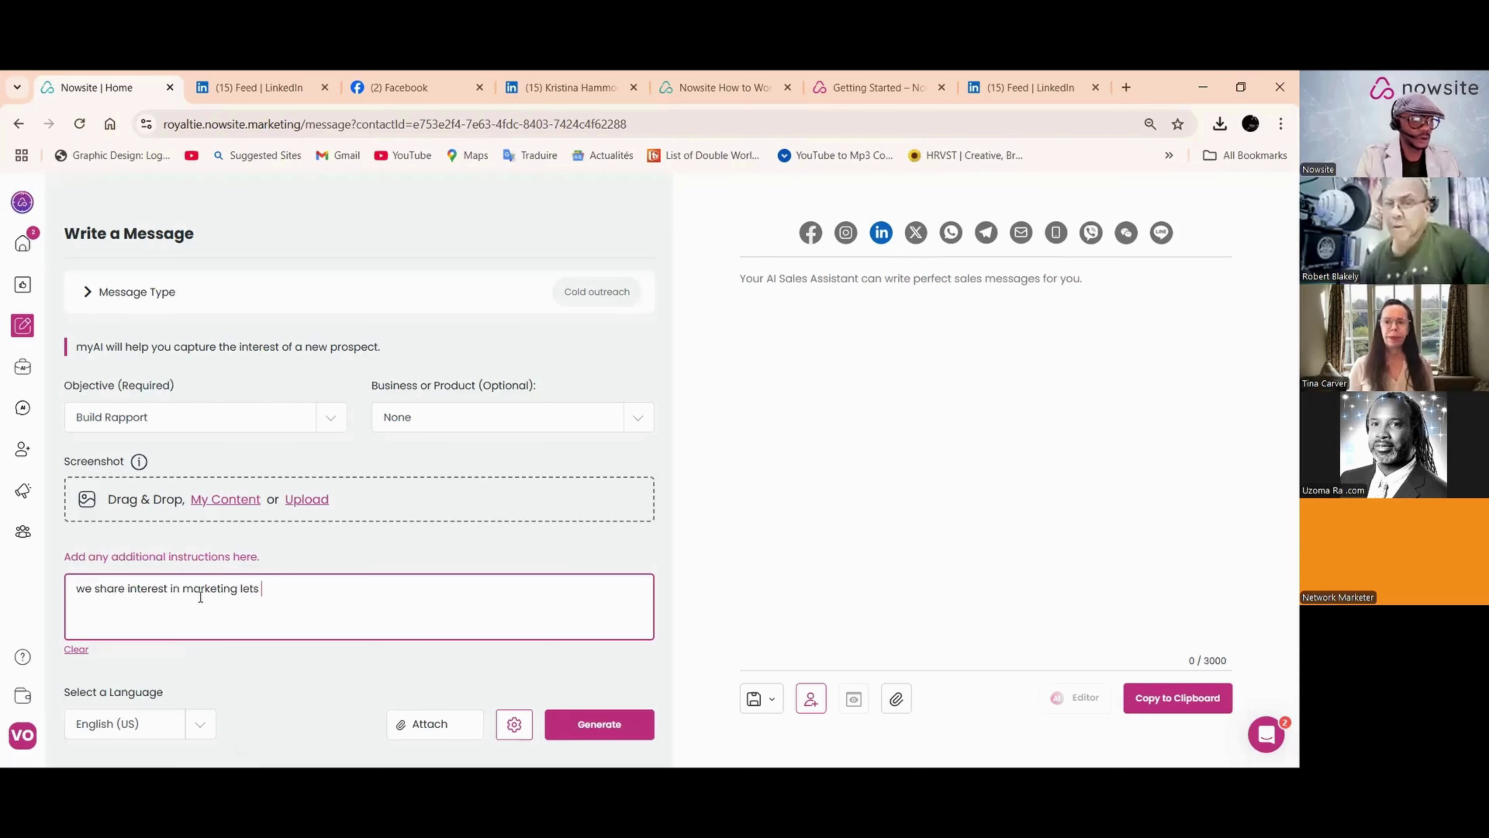
text(connect)
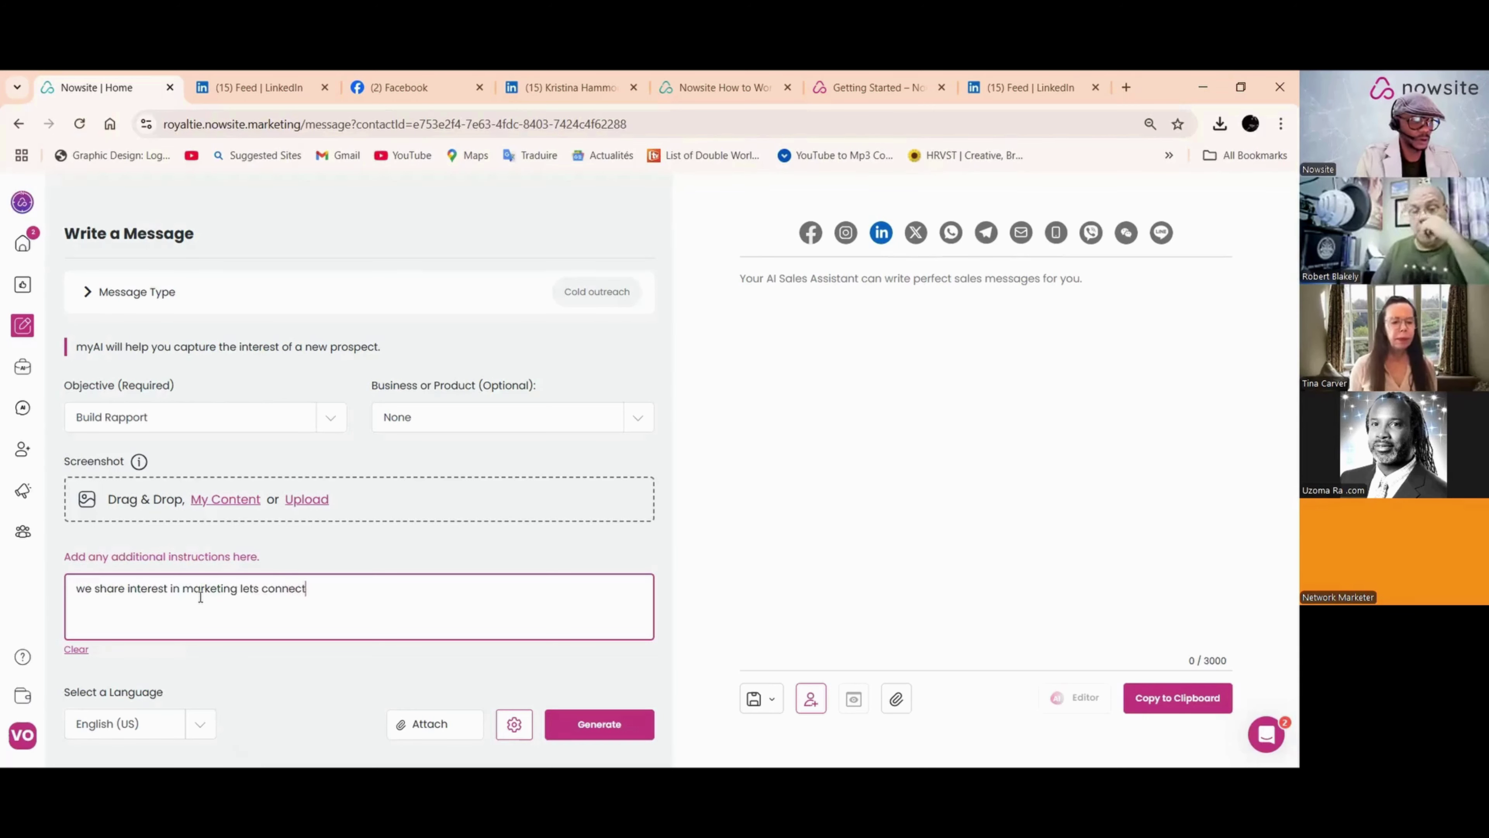
text( and s)
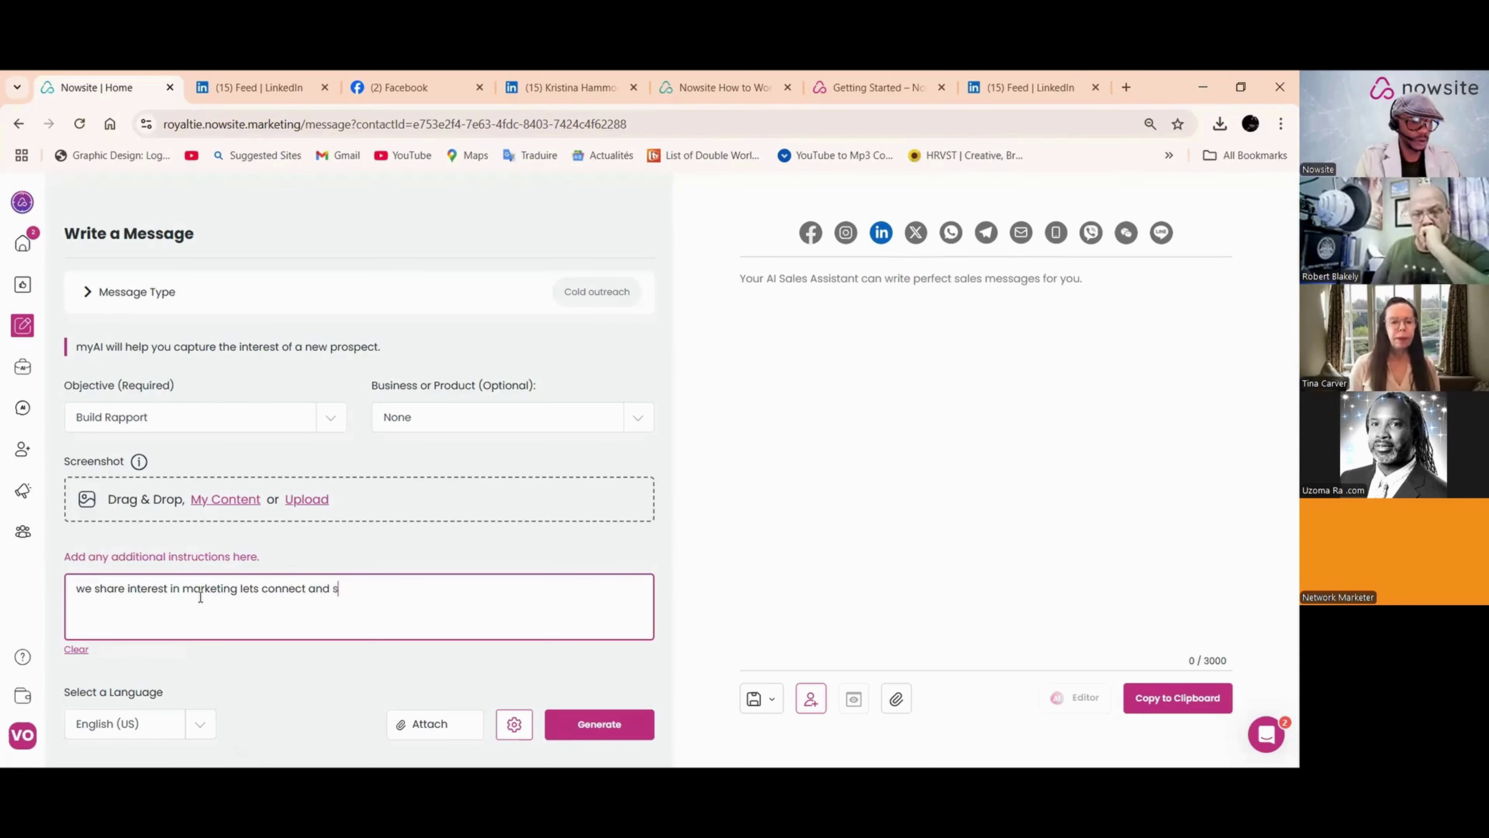
text(hare more)
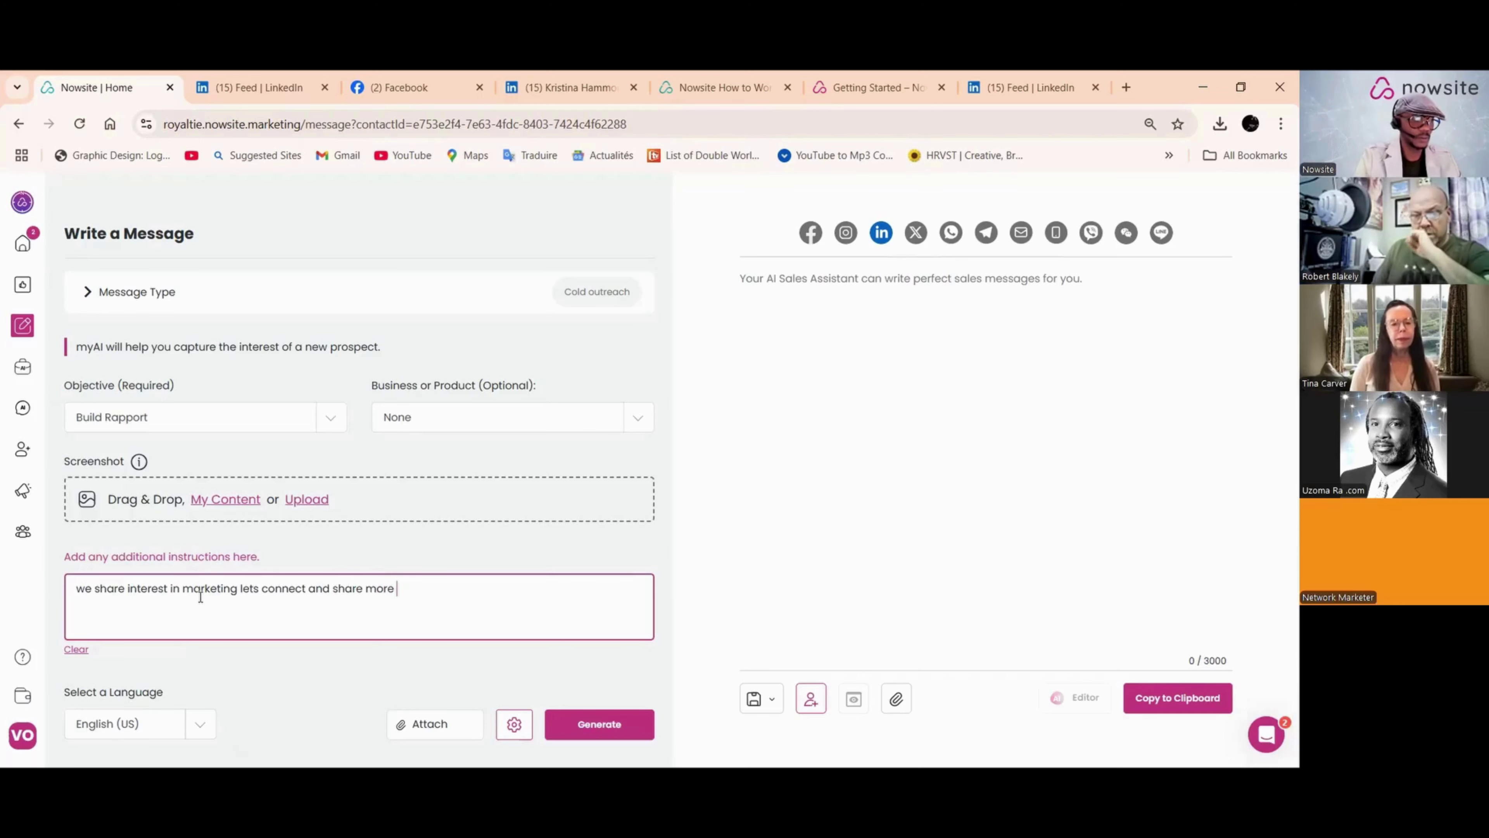
Step: Generate the outreach message, copy it, and continue to the prospect's LinkedIn profile
click(604, 731)
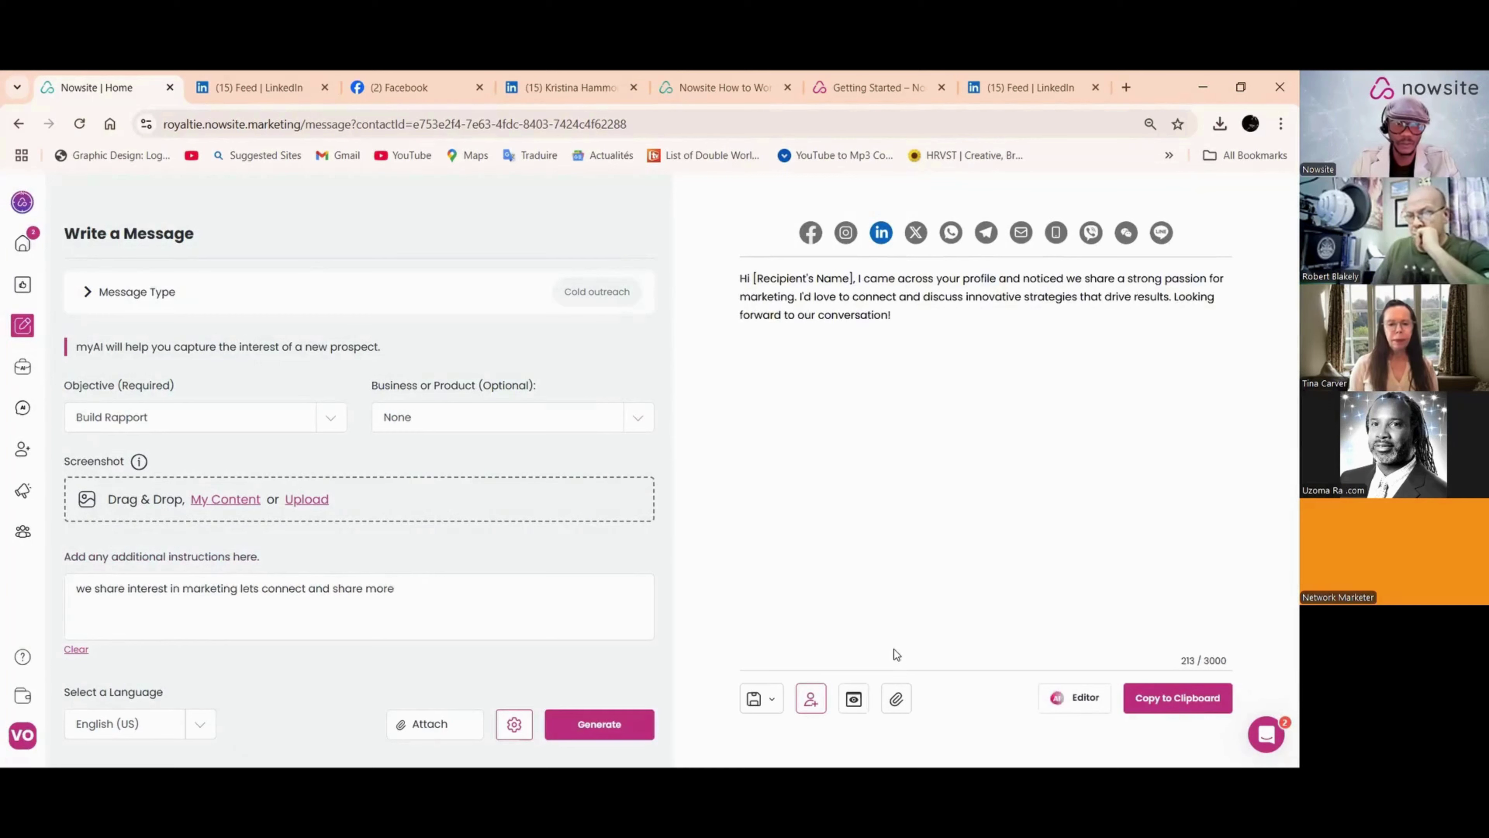
click(1196, 702)
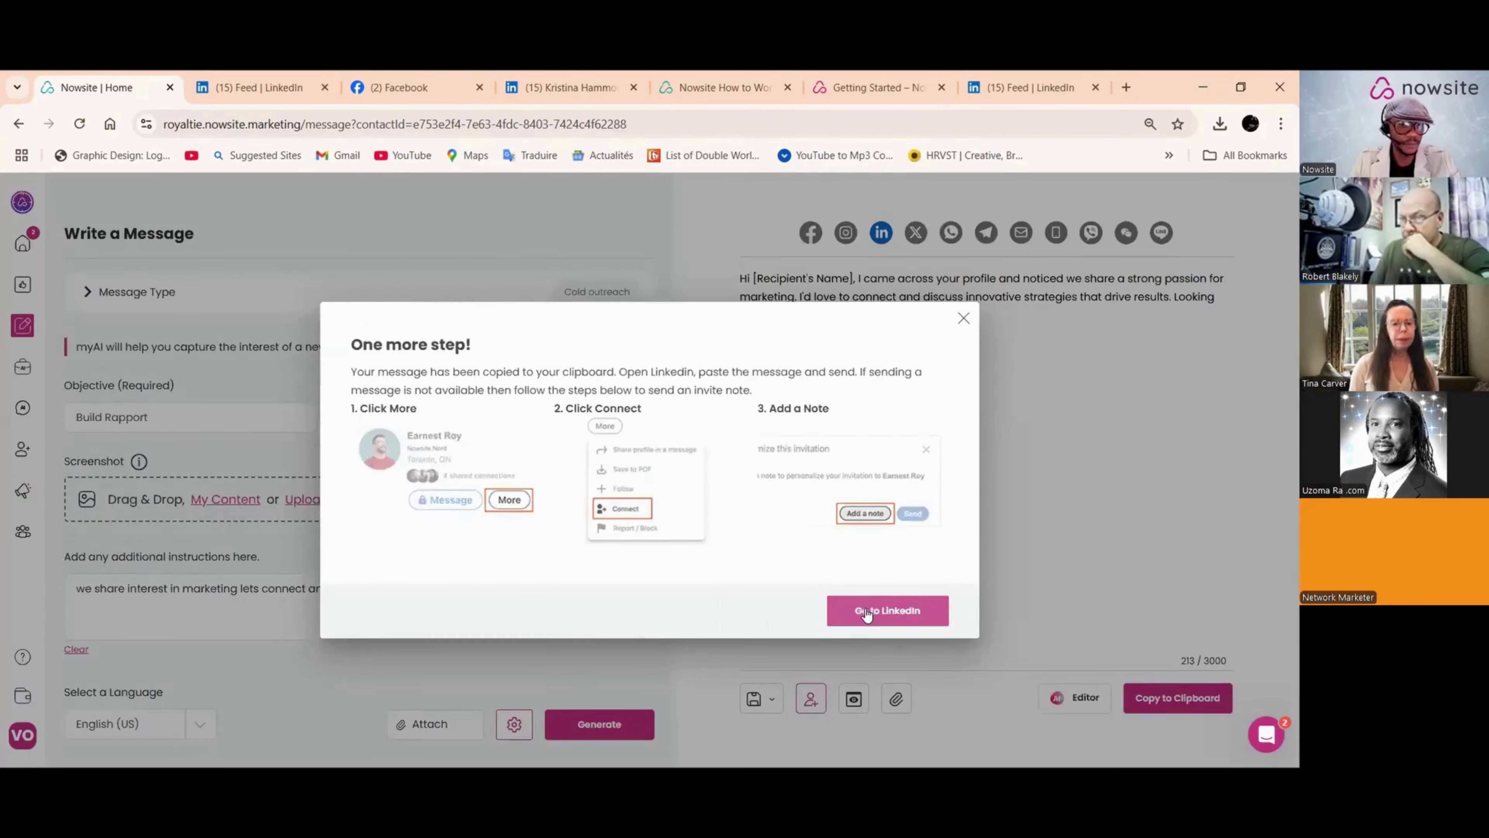
click(910, 611)
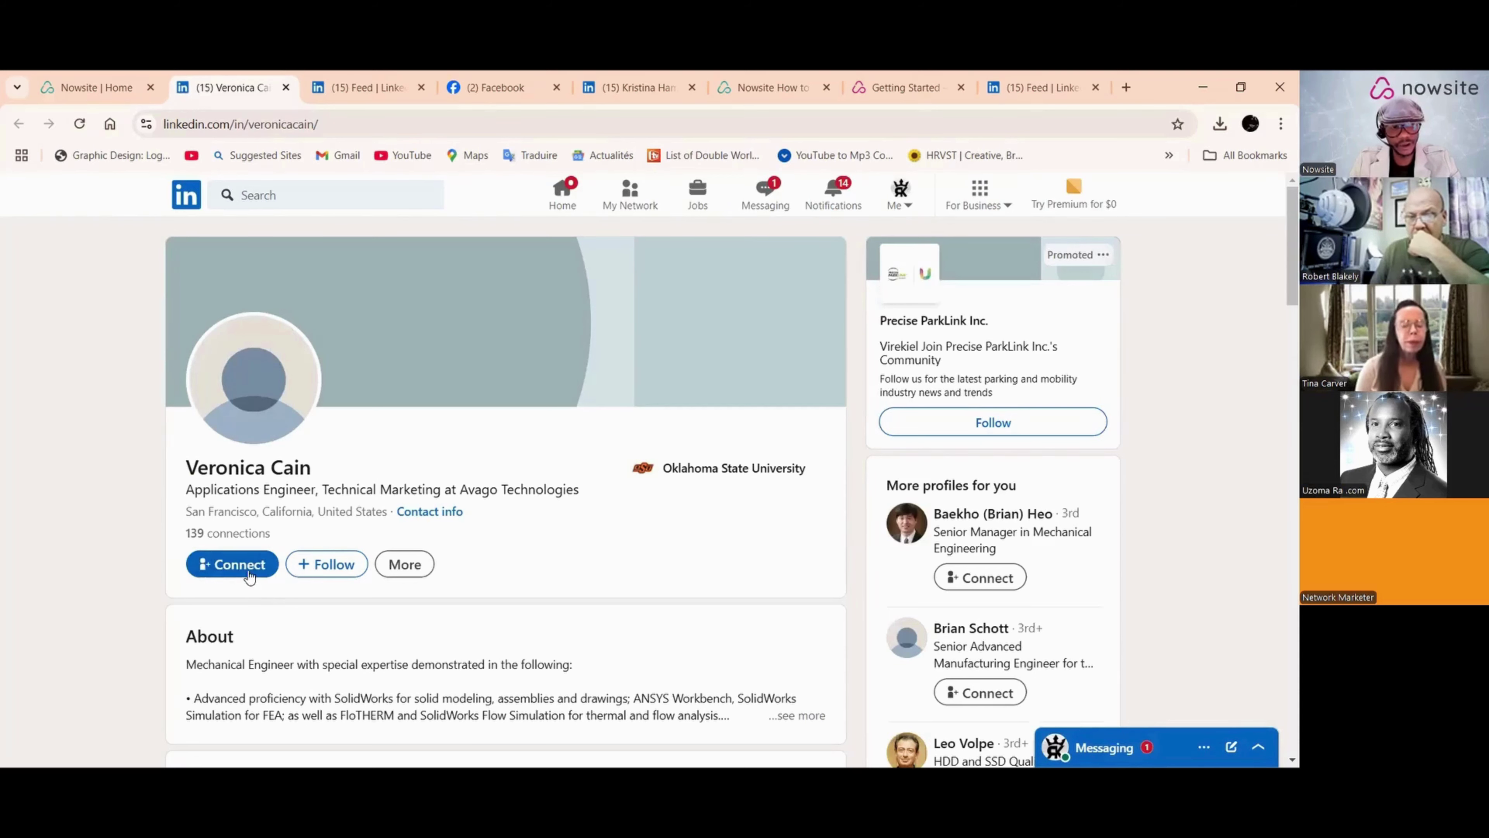
Step: Start a connection invitation to the prospect and paste the copied message as its note
click(241, 570)
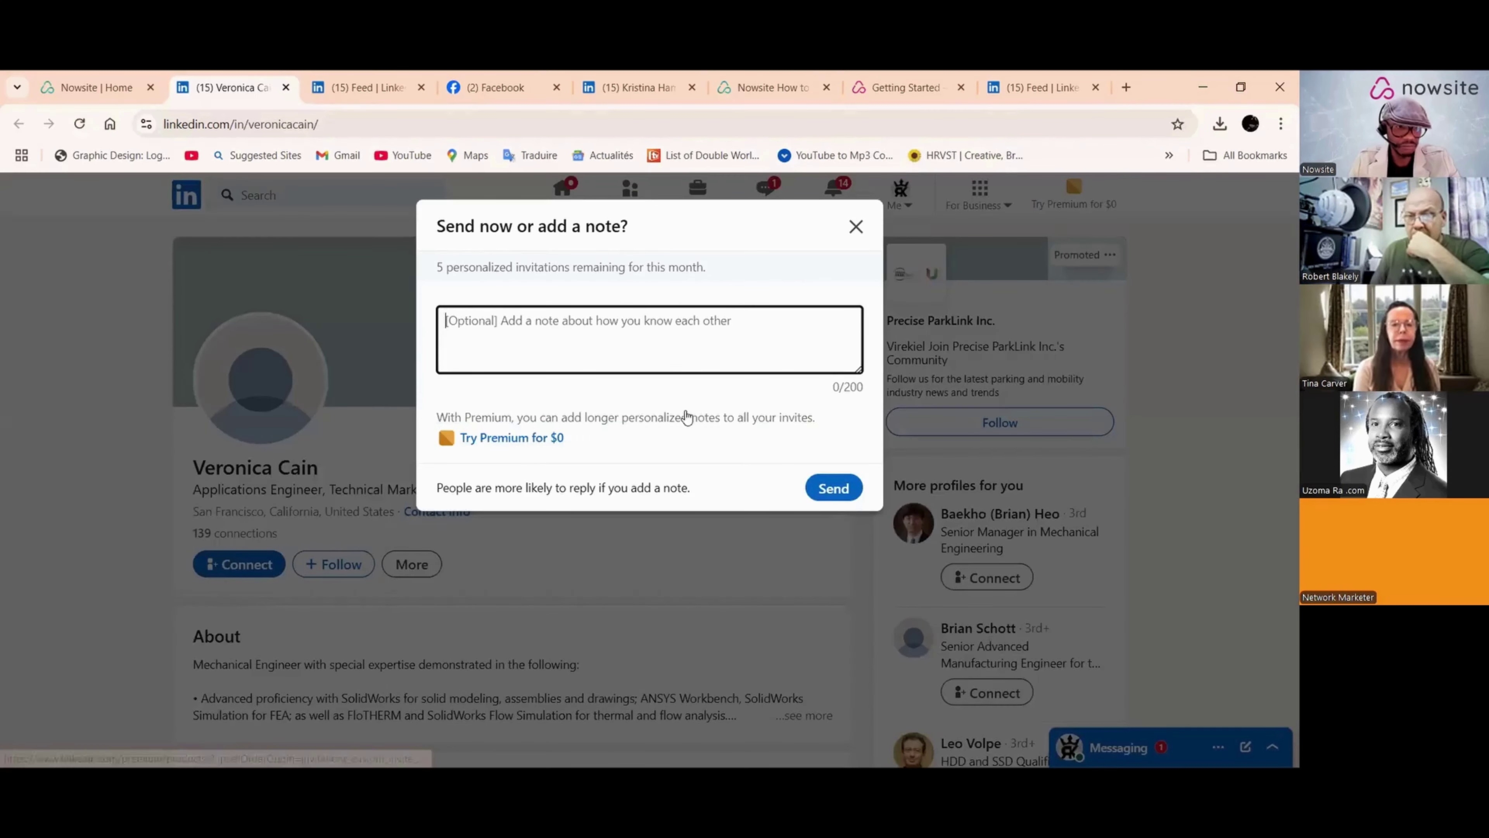
right_click(485, 320)
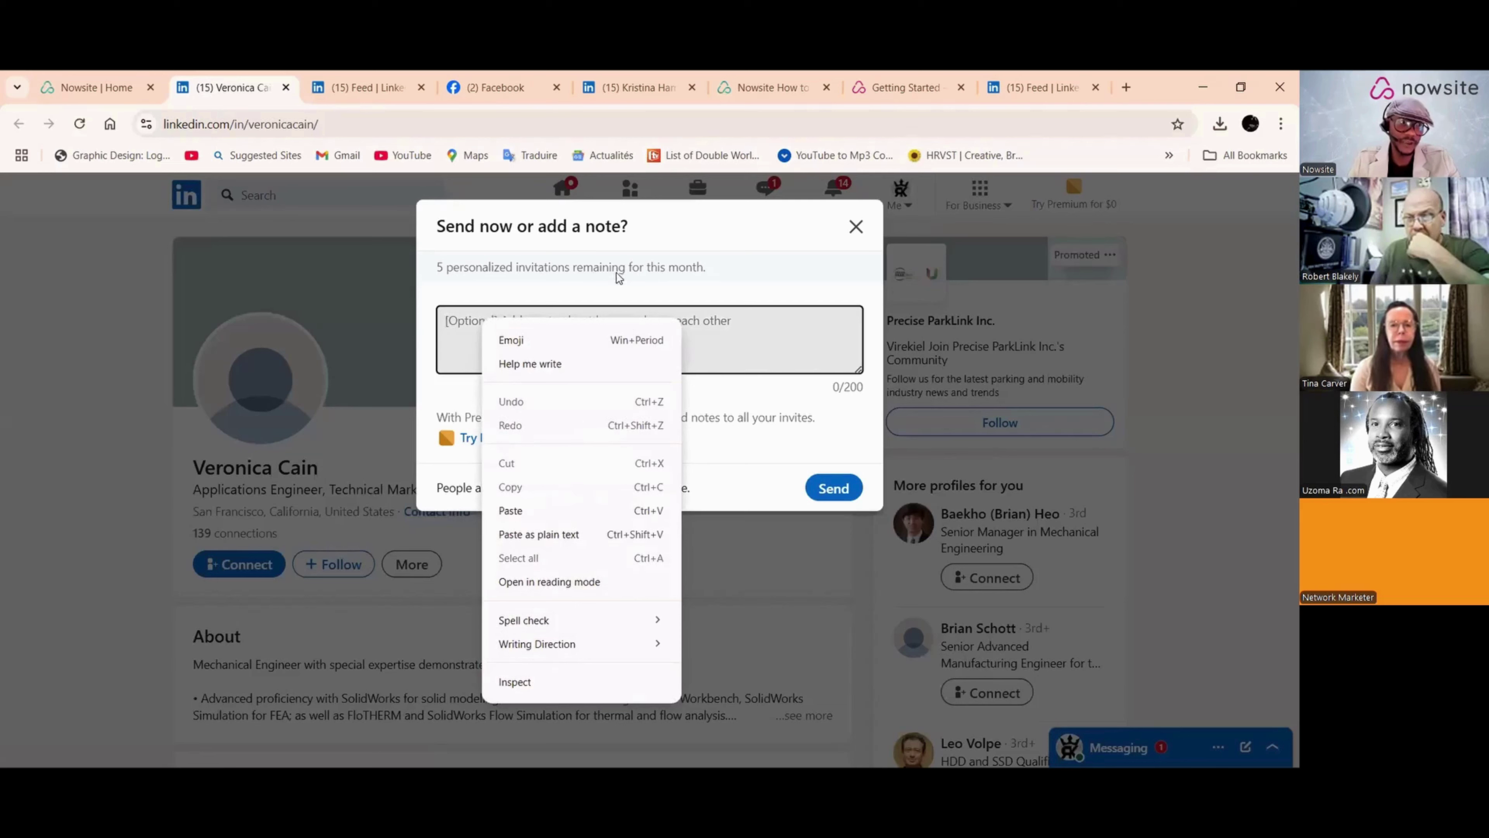
right_click(460, 329)
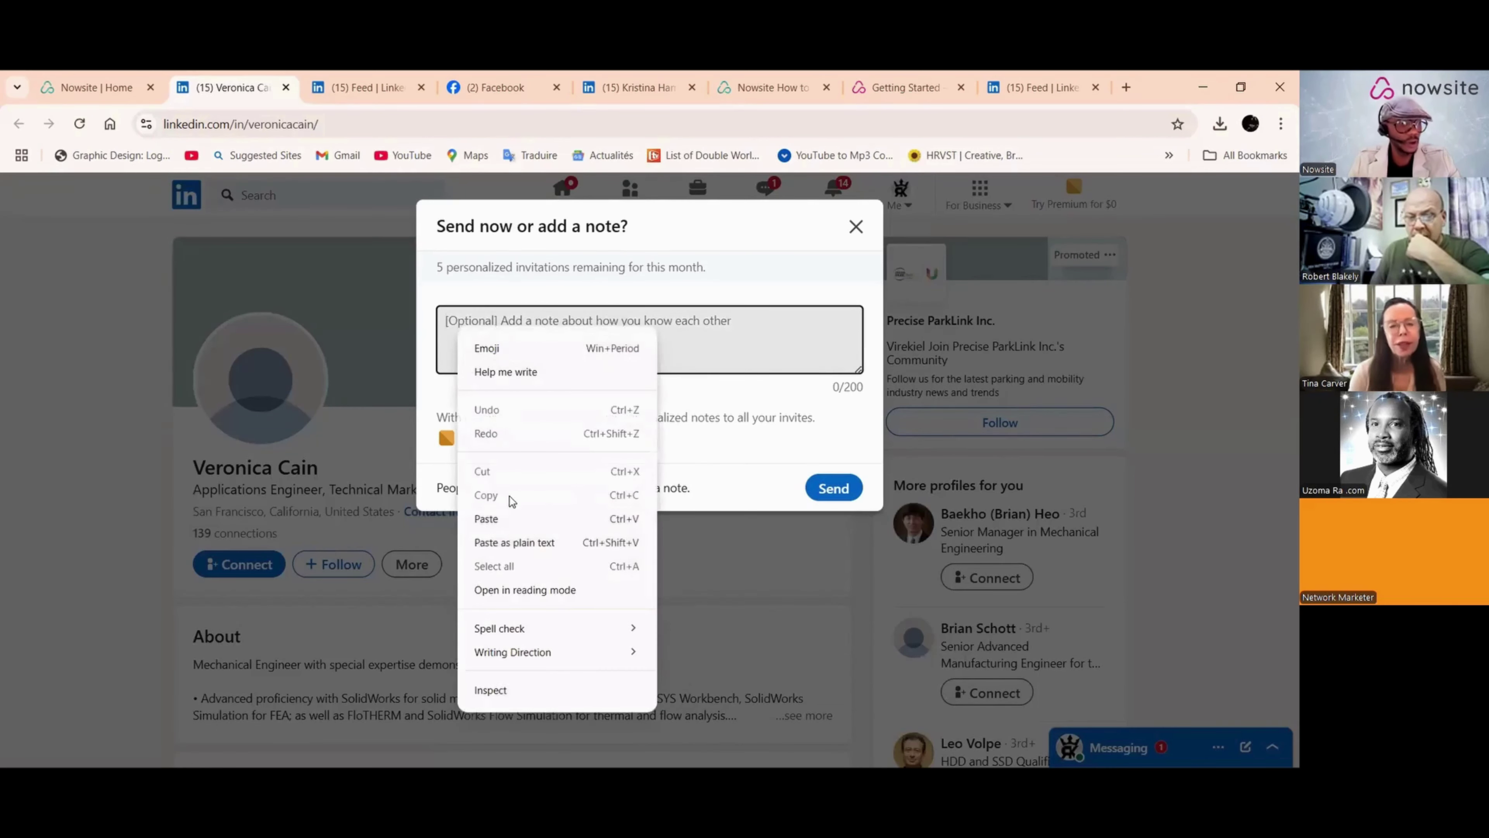
click(508, 519)
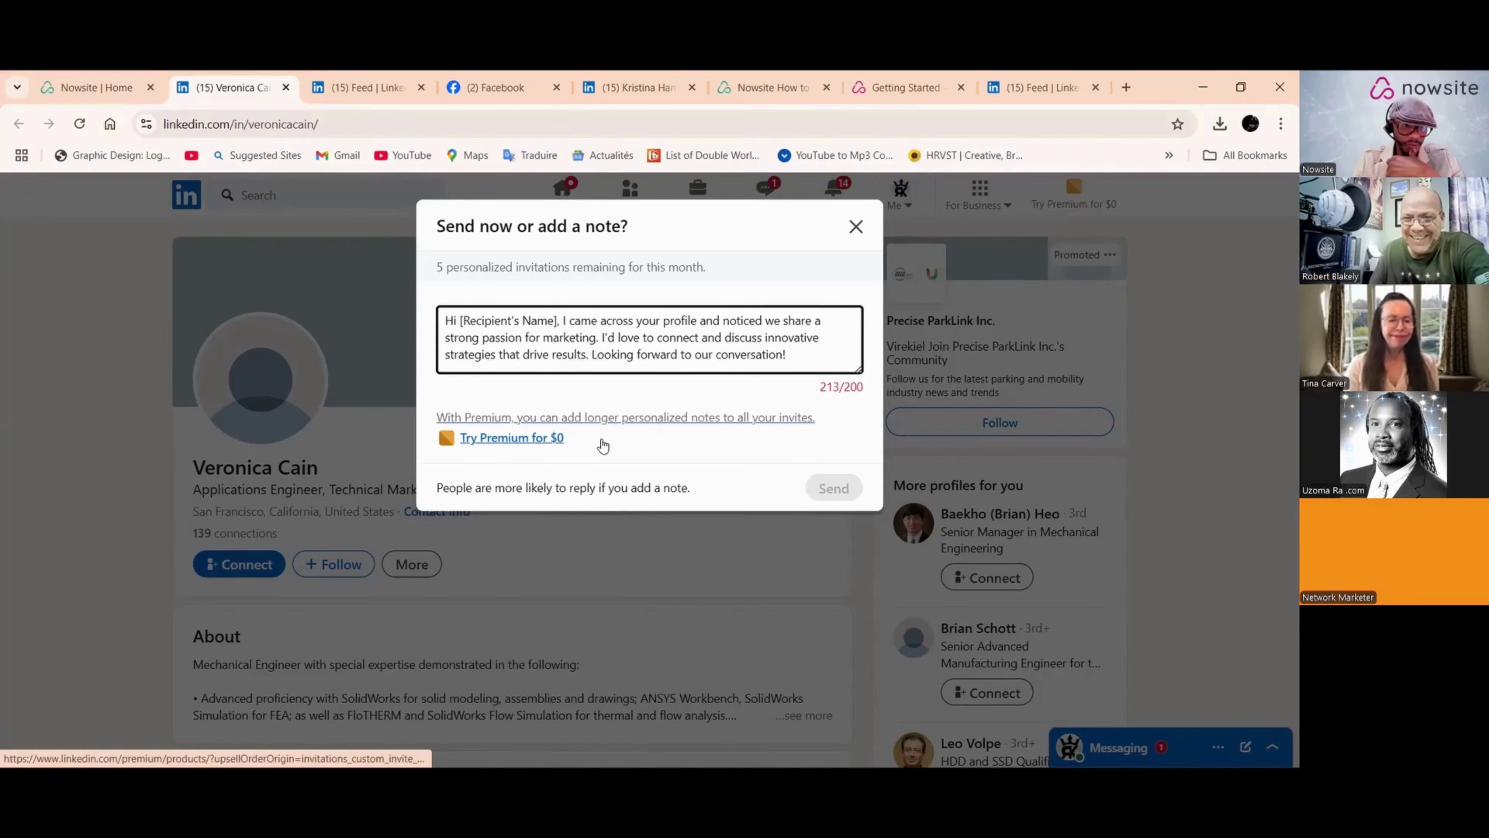
click(531, 438)
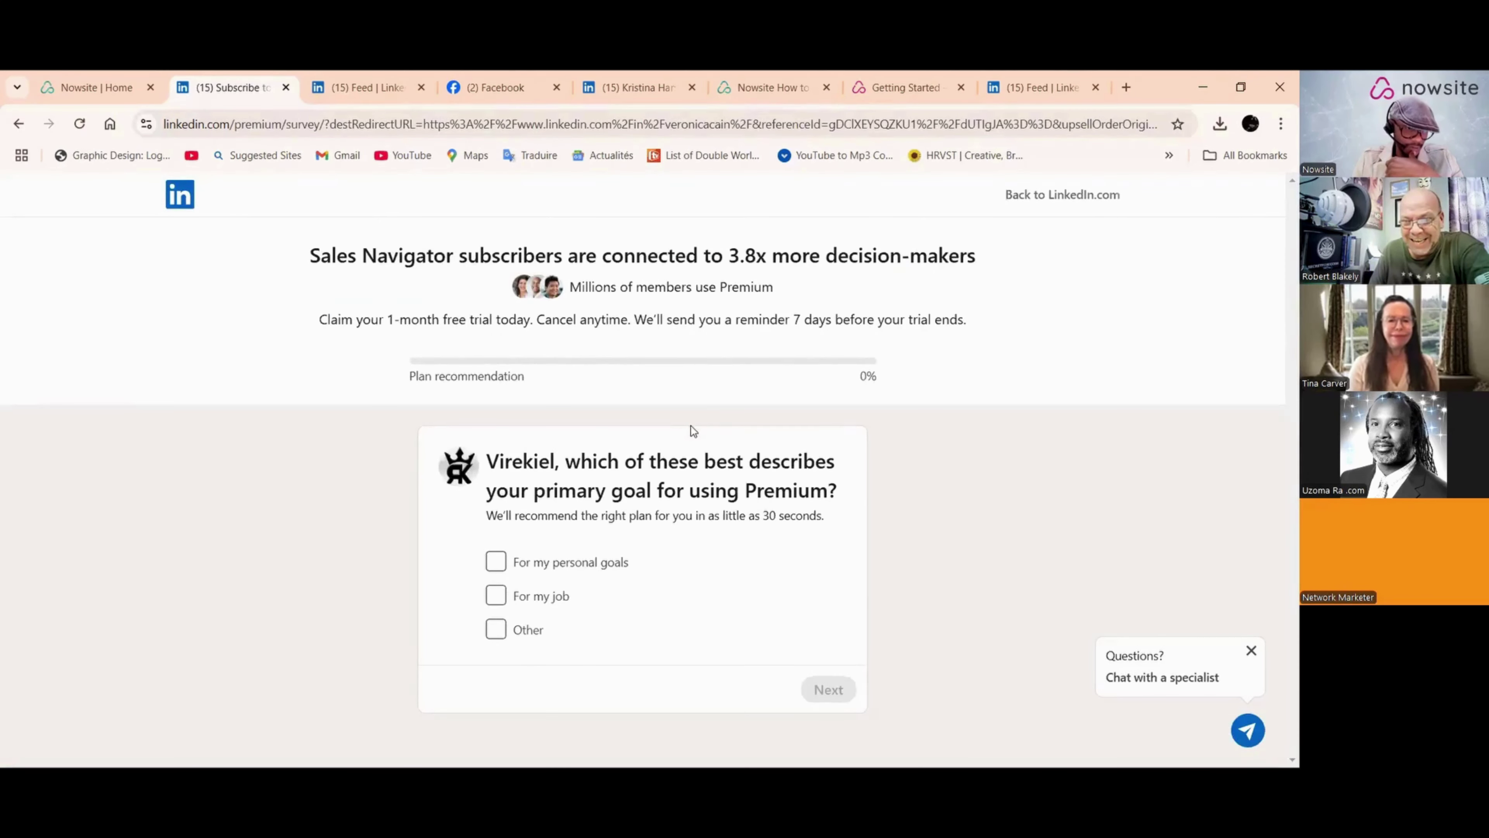
click(496, 561)
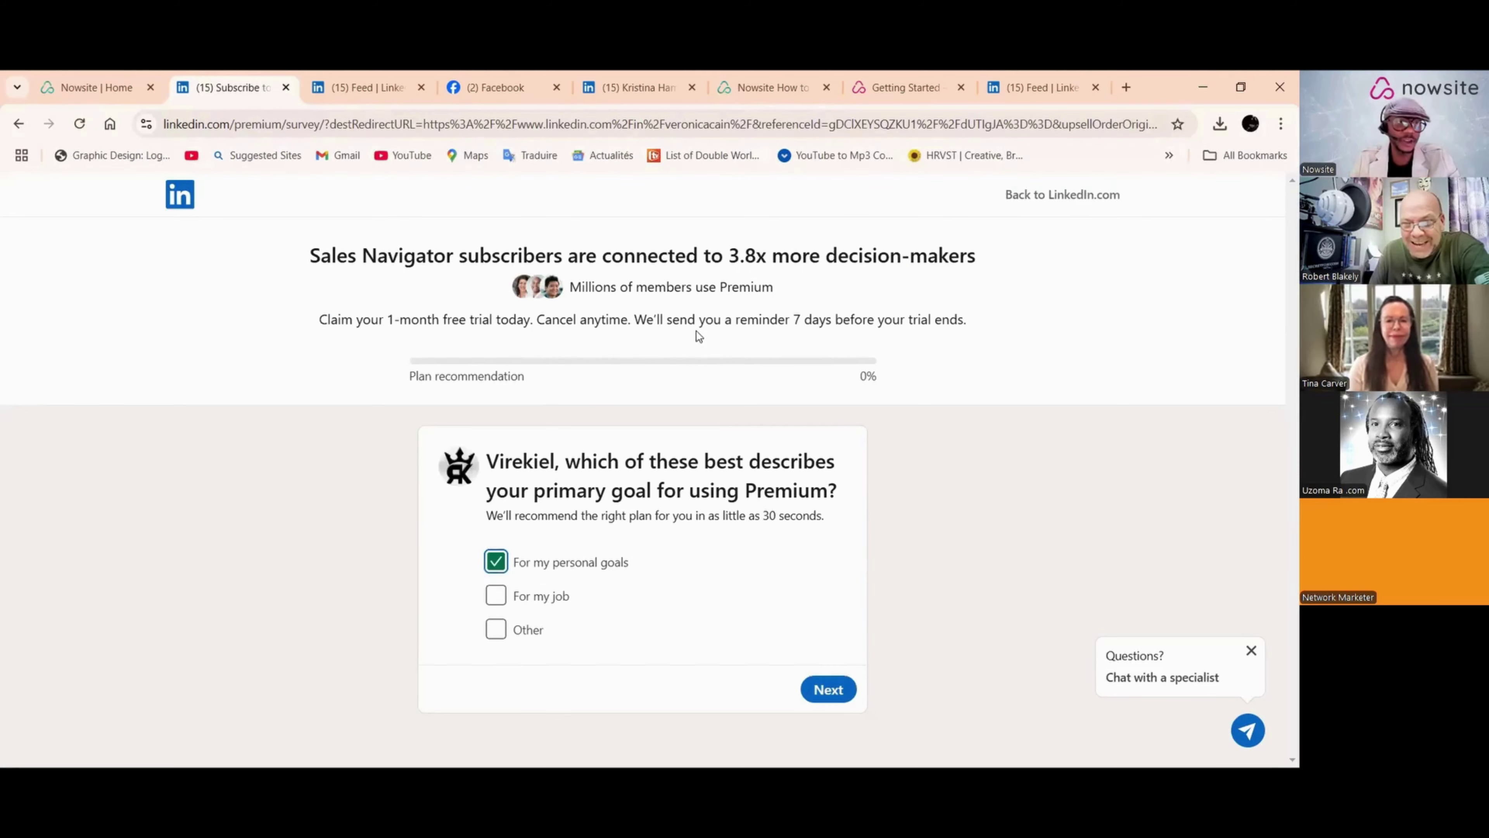
click(18, 124)
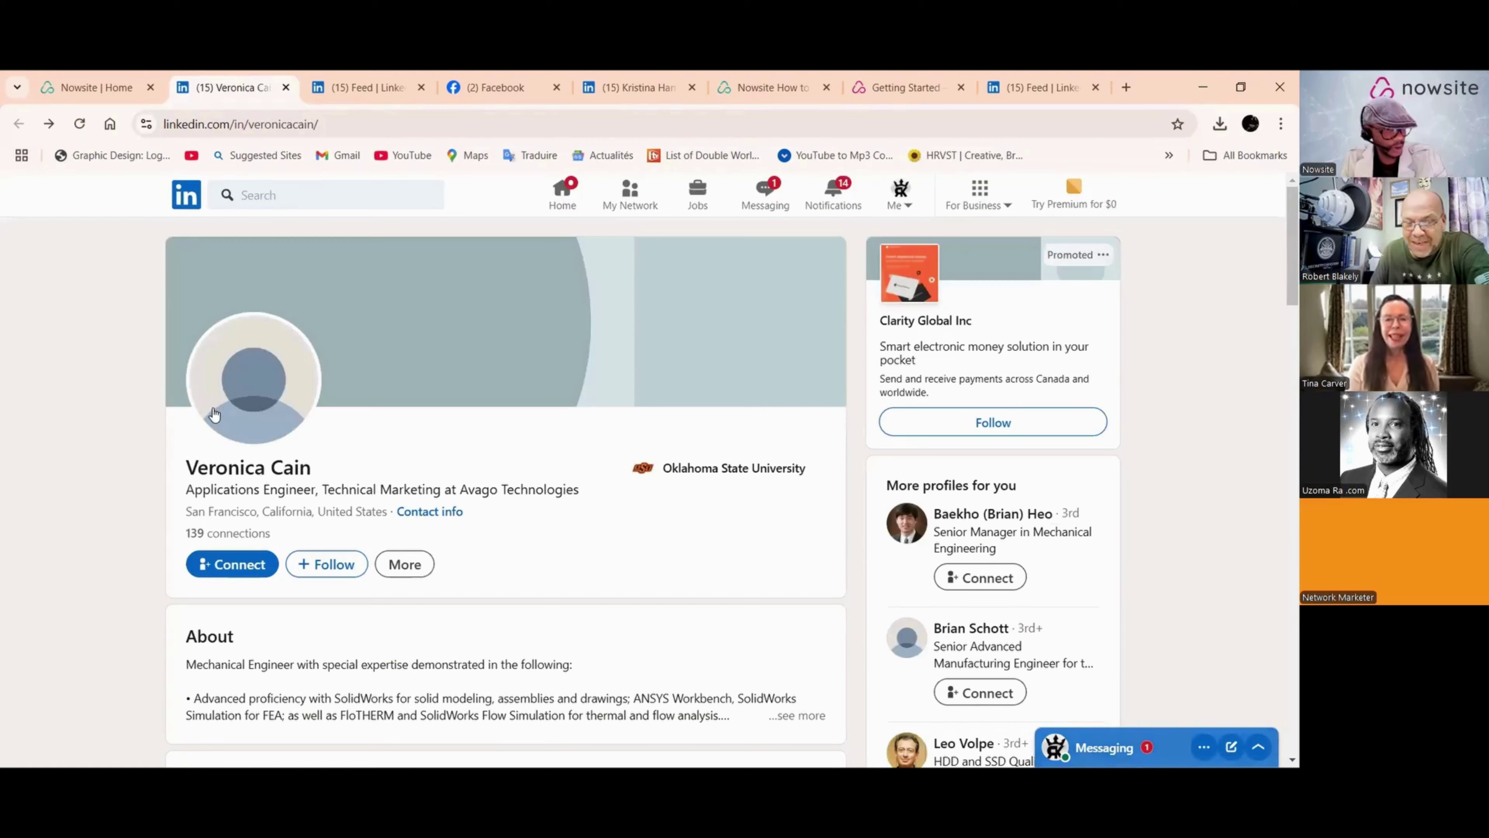
Step: Examine the prospect's LinkedIn profile, including the additional profile actions and the About, Activity and Experience sections
scroll(220, 428, down, 1)
click(405, 479)
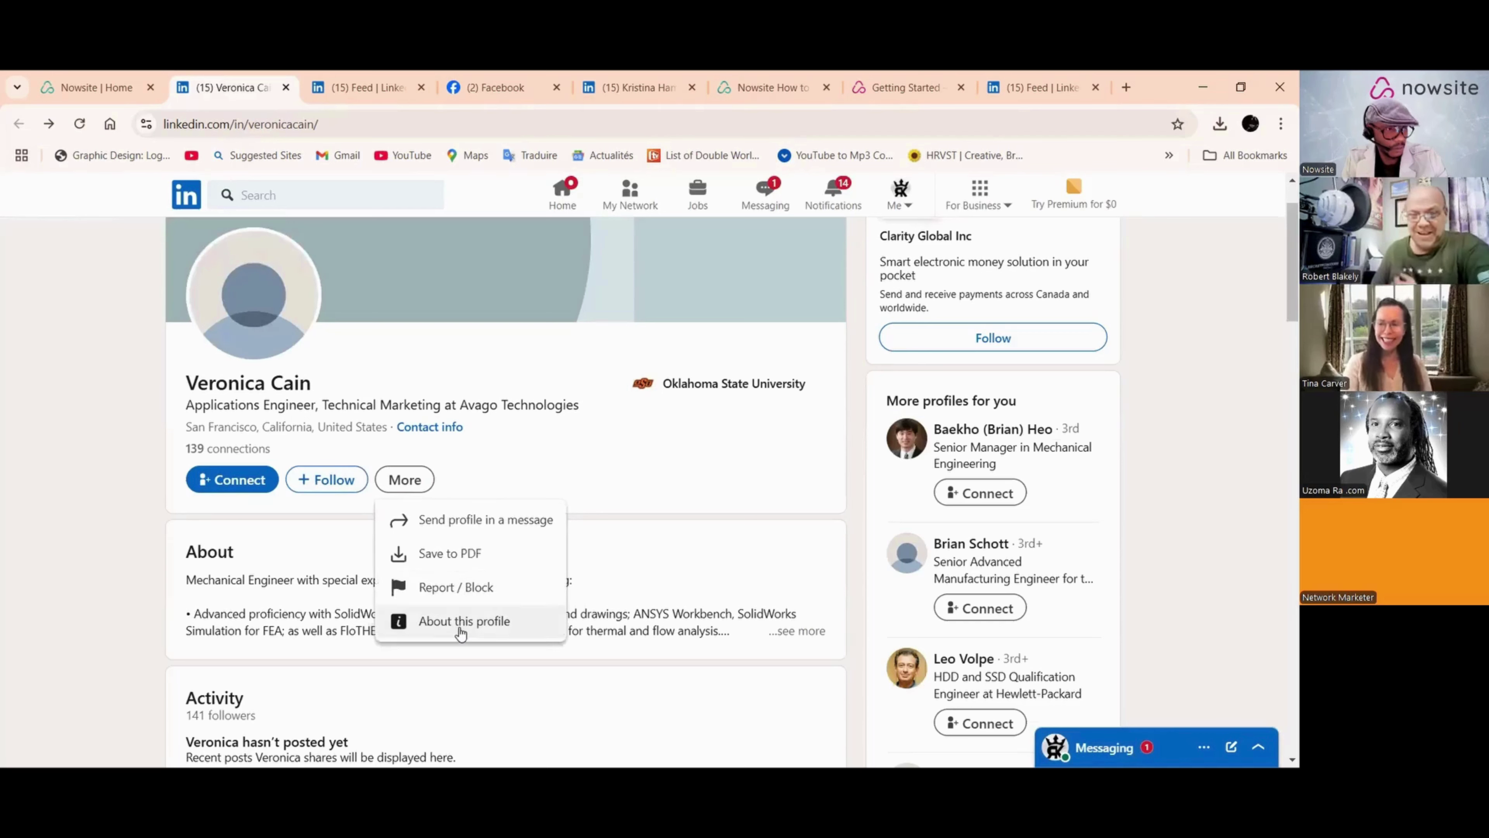
click(661, 433)
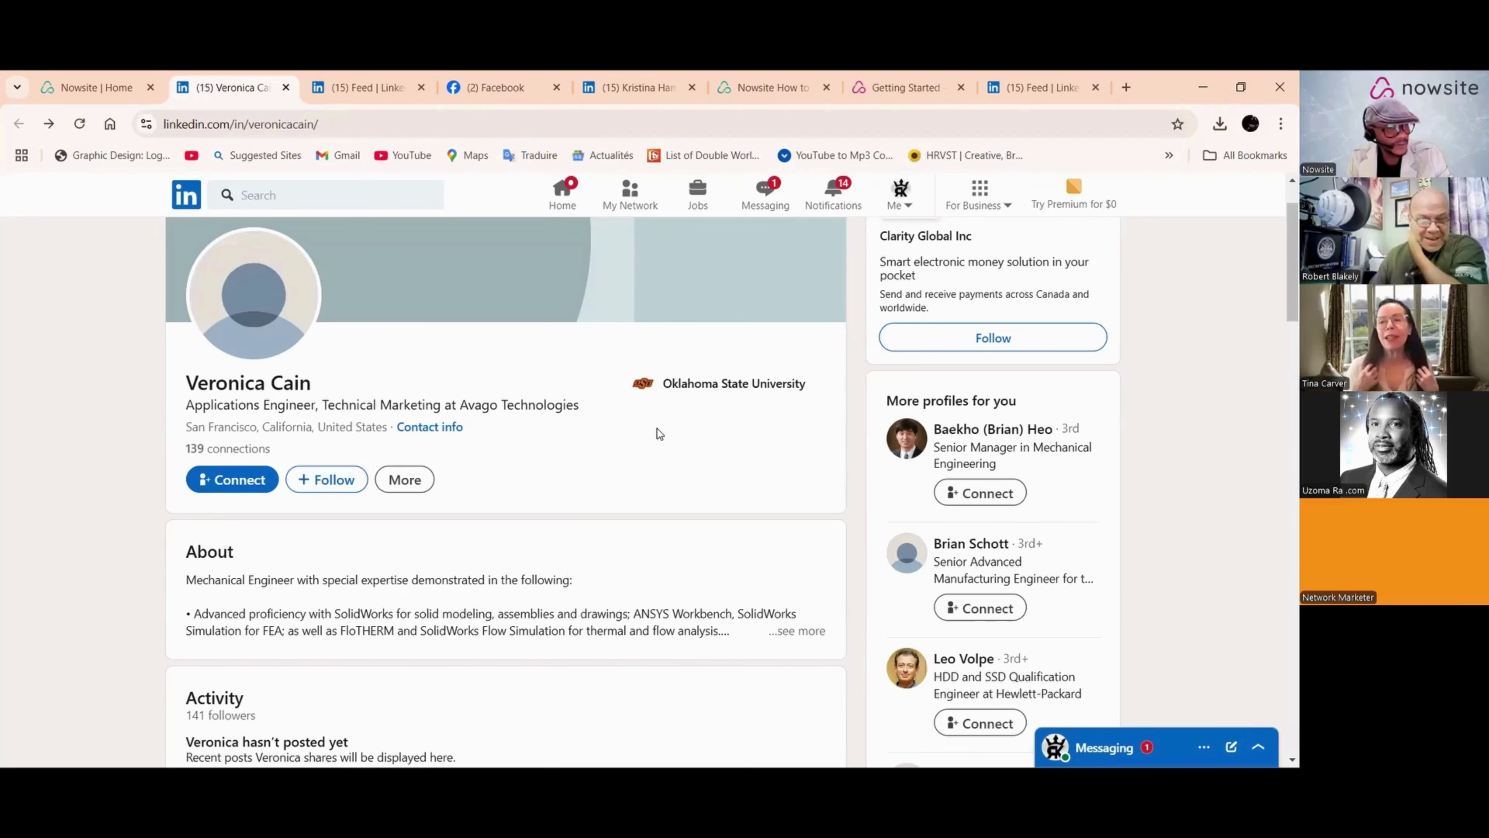
scroll(553, 447, down, 1)
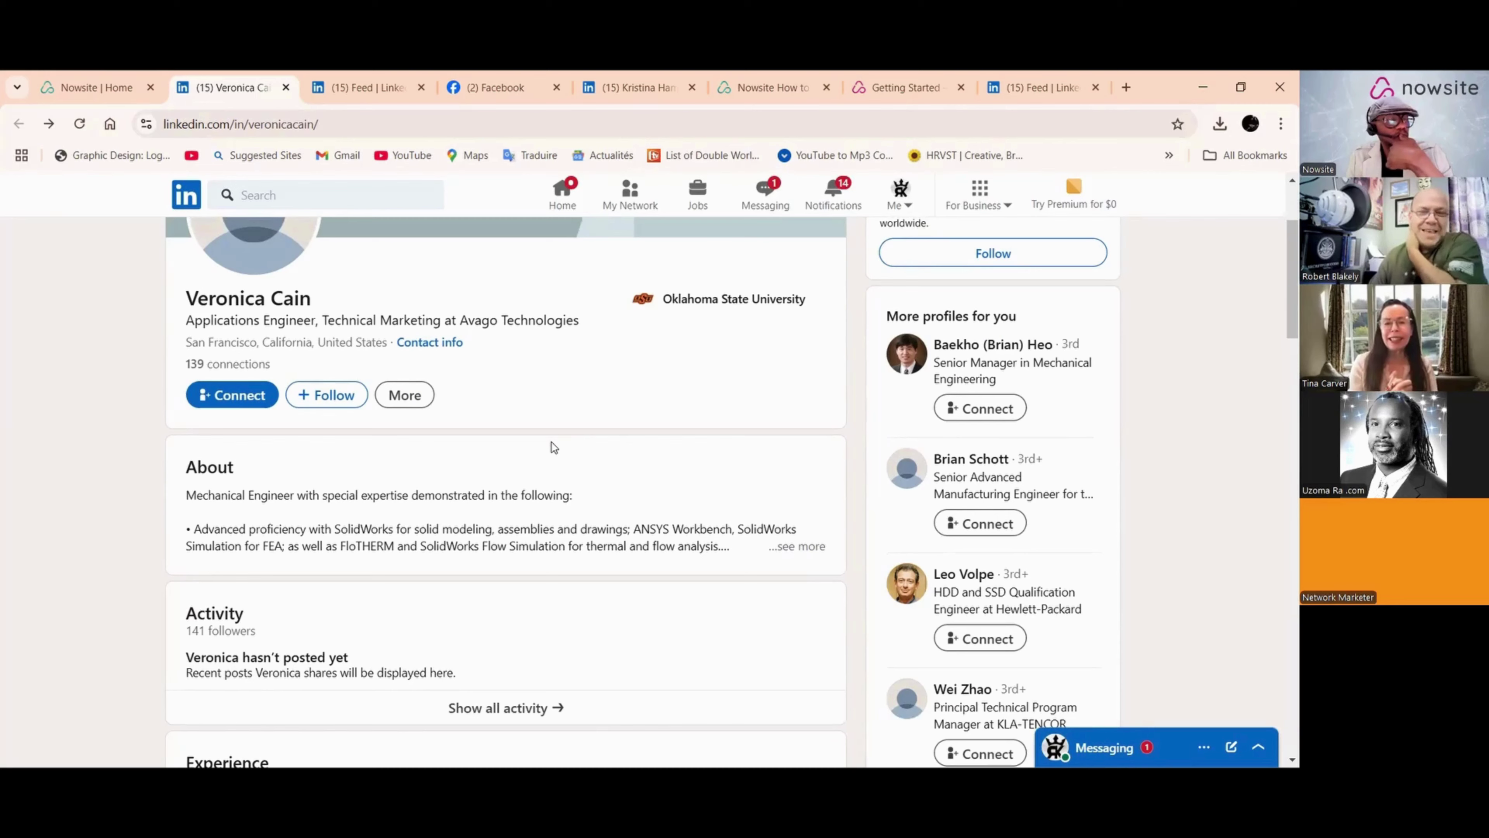
scroll(611, 429, down, 3)
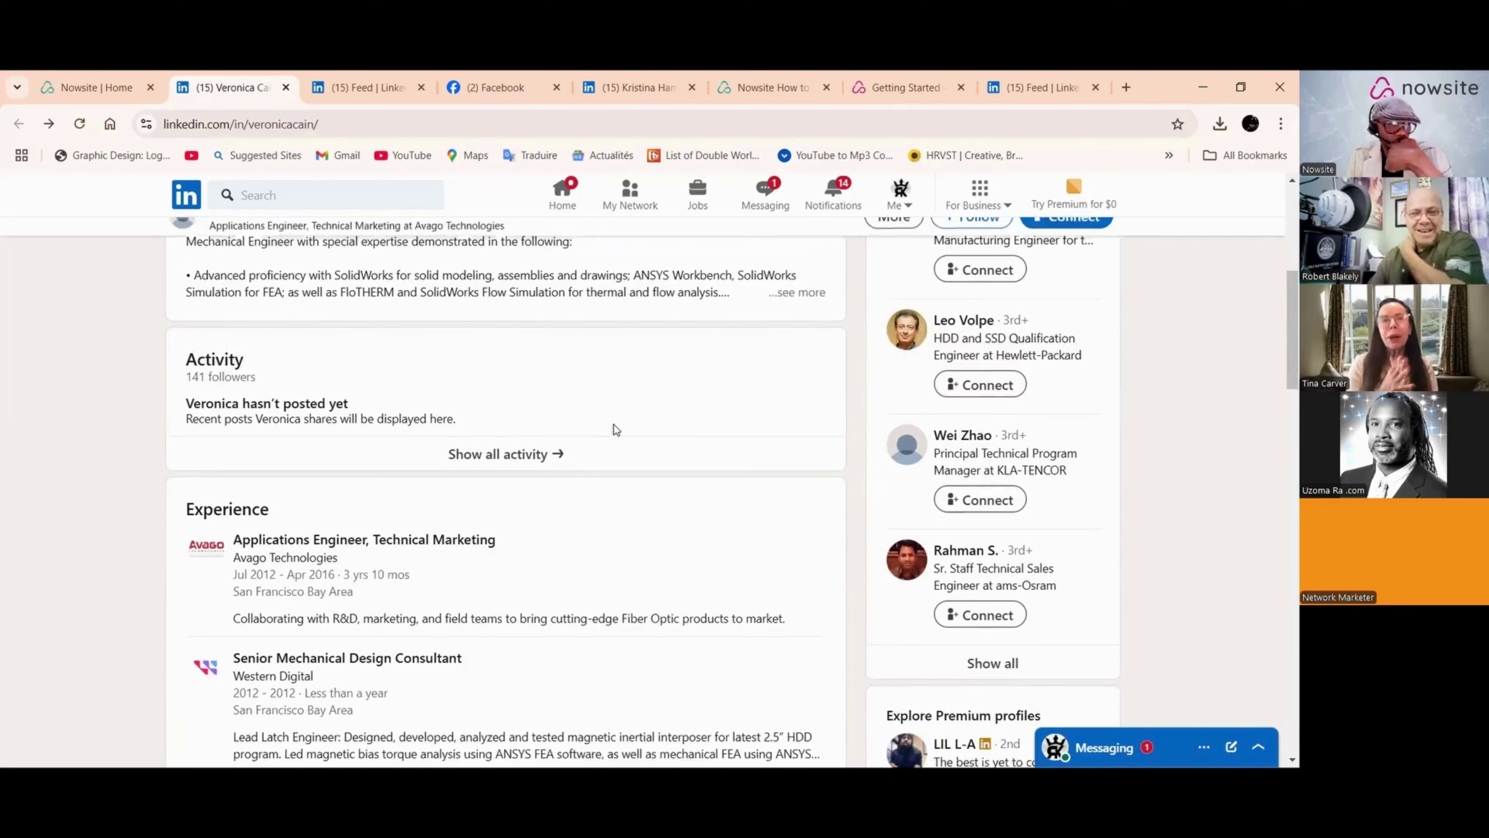
scroll(614, 429, up, 3)
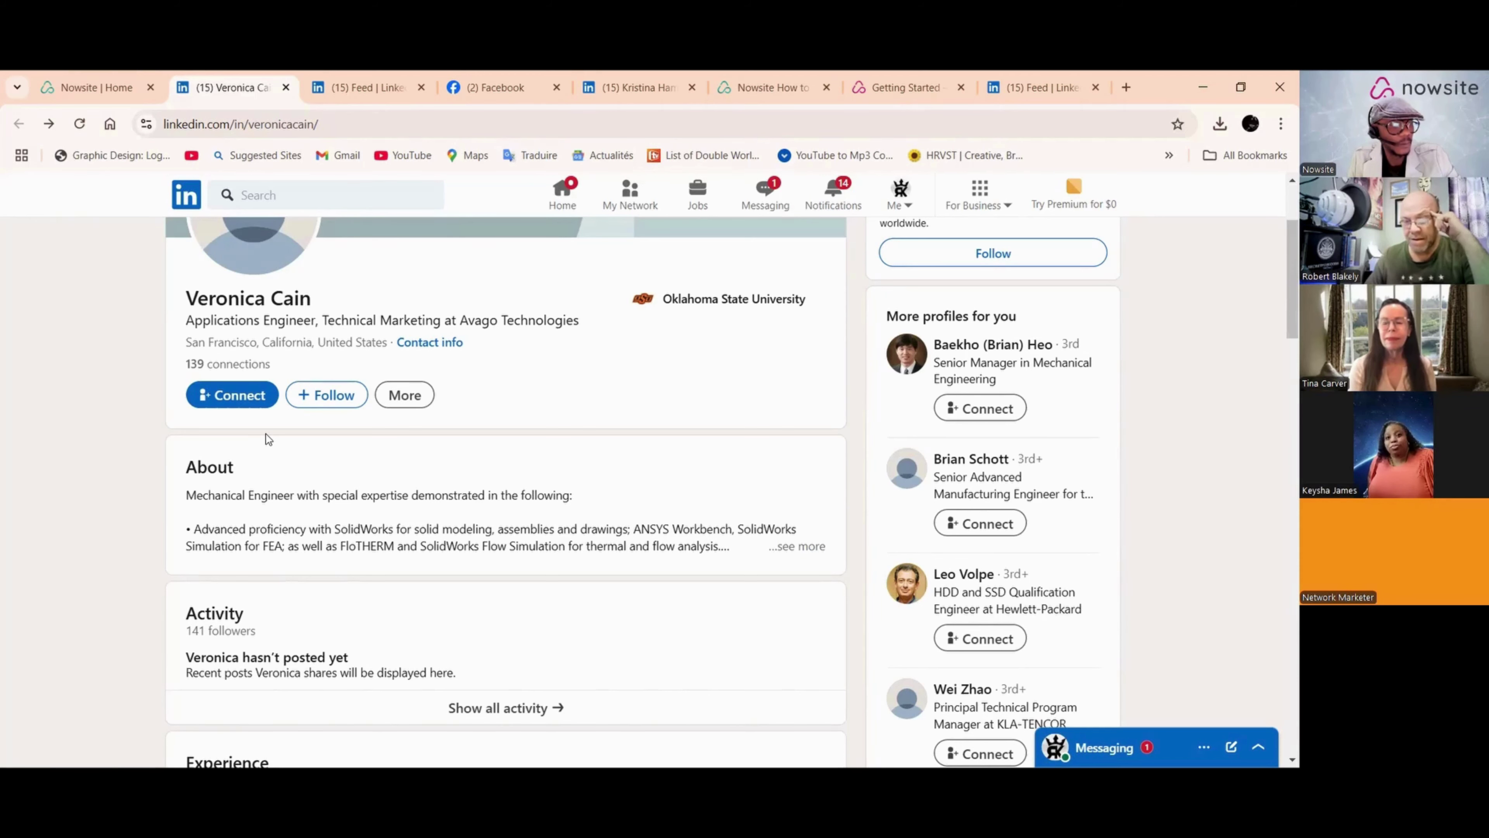
scroll(733, 475, down, 3)
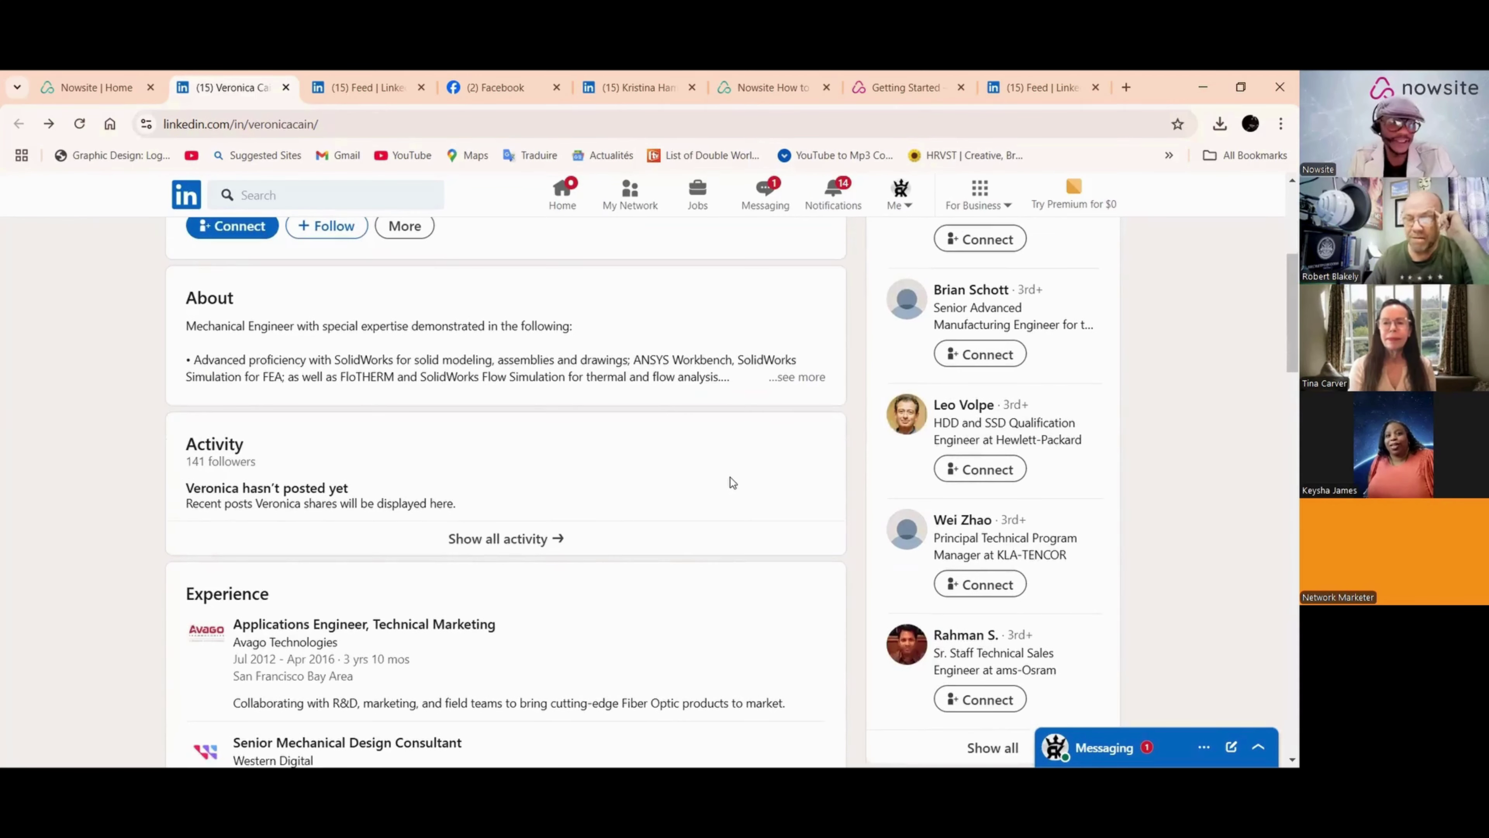
scroll(733, 484, down, 3)
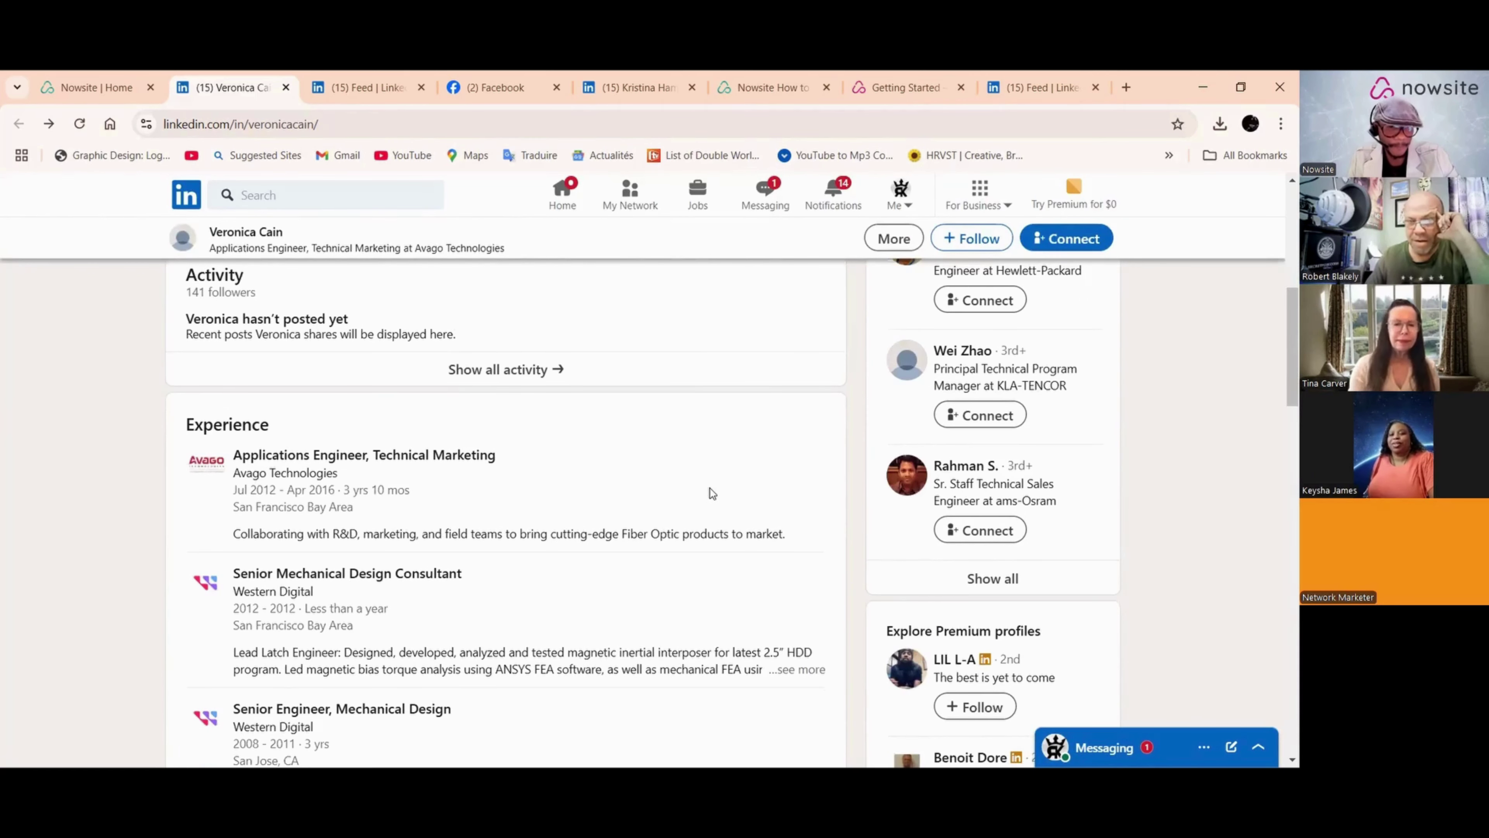
scroll(710, 493, up, 3)
scroll(713, 501, up, 6)
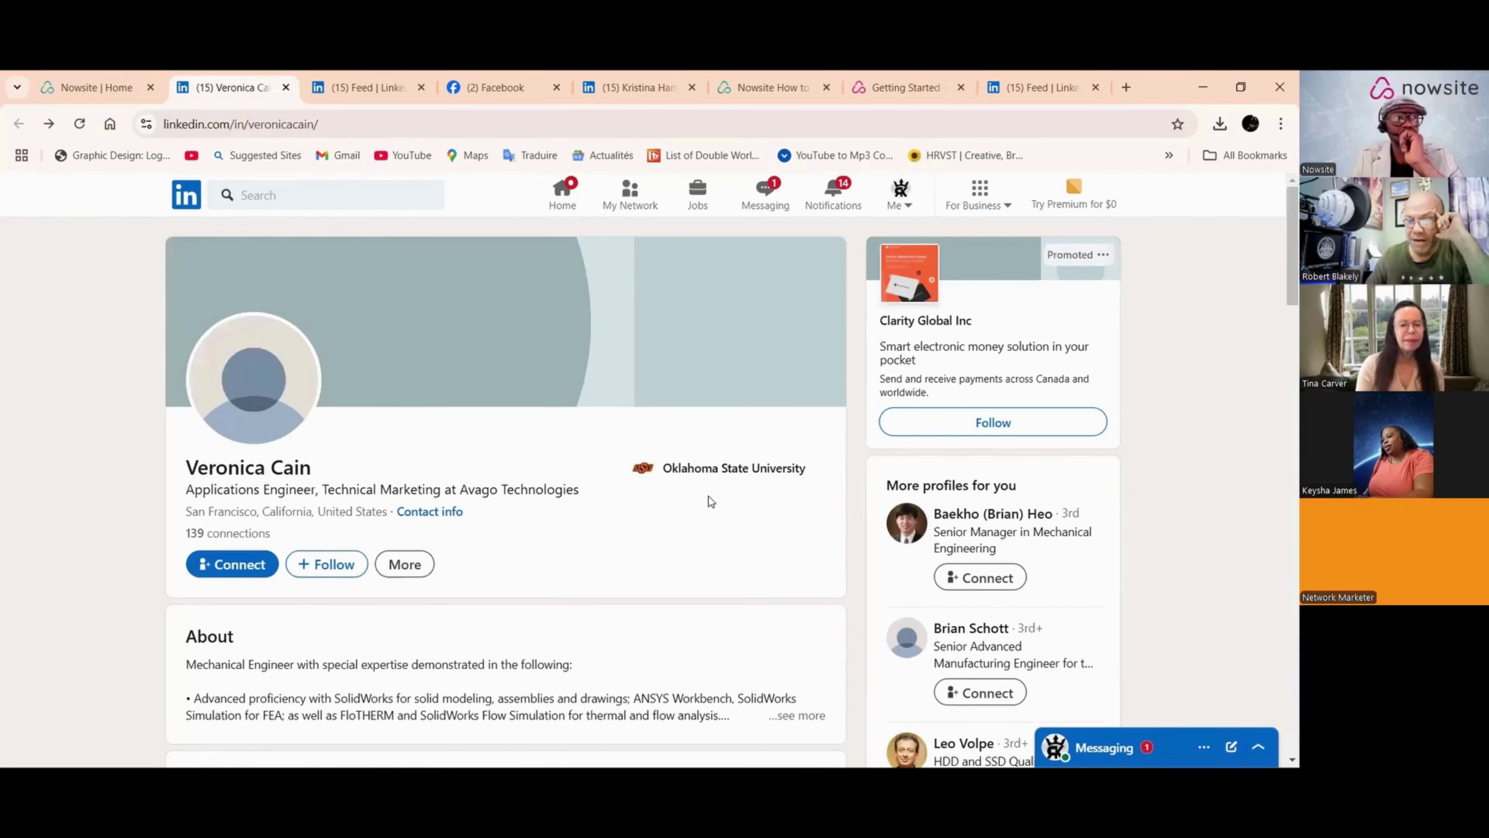
Step: Dismiss the sent-message question in Nowsite and check the prospect's contact info on LinkedIn
click(89, 94)
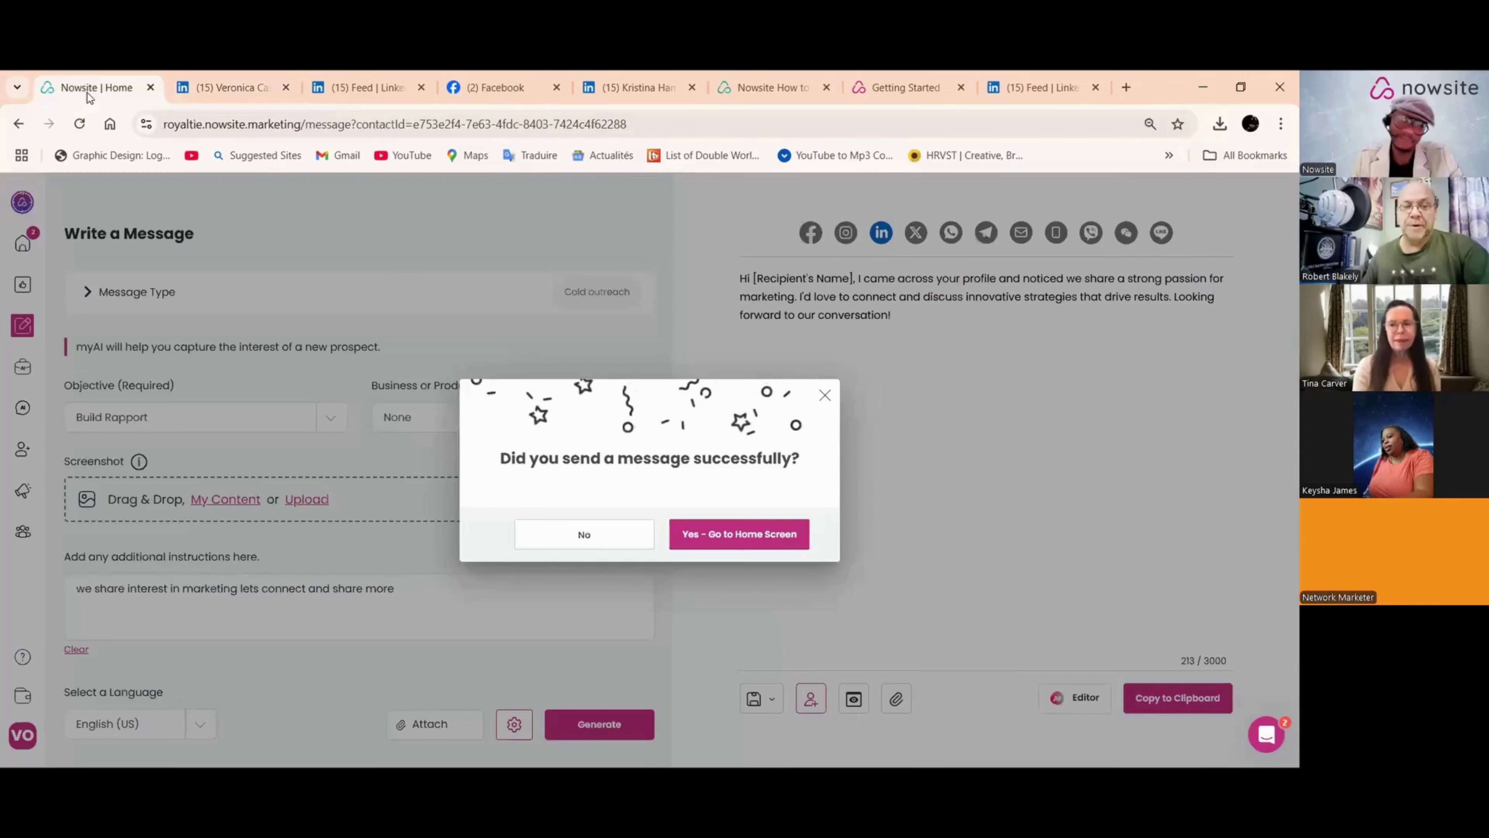
click(825, 398)
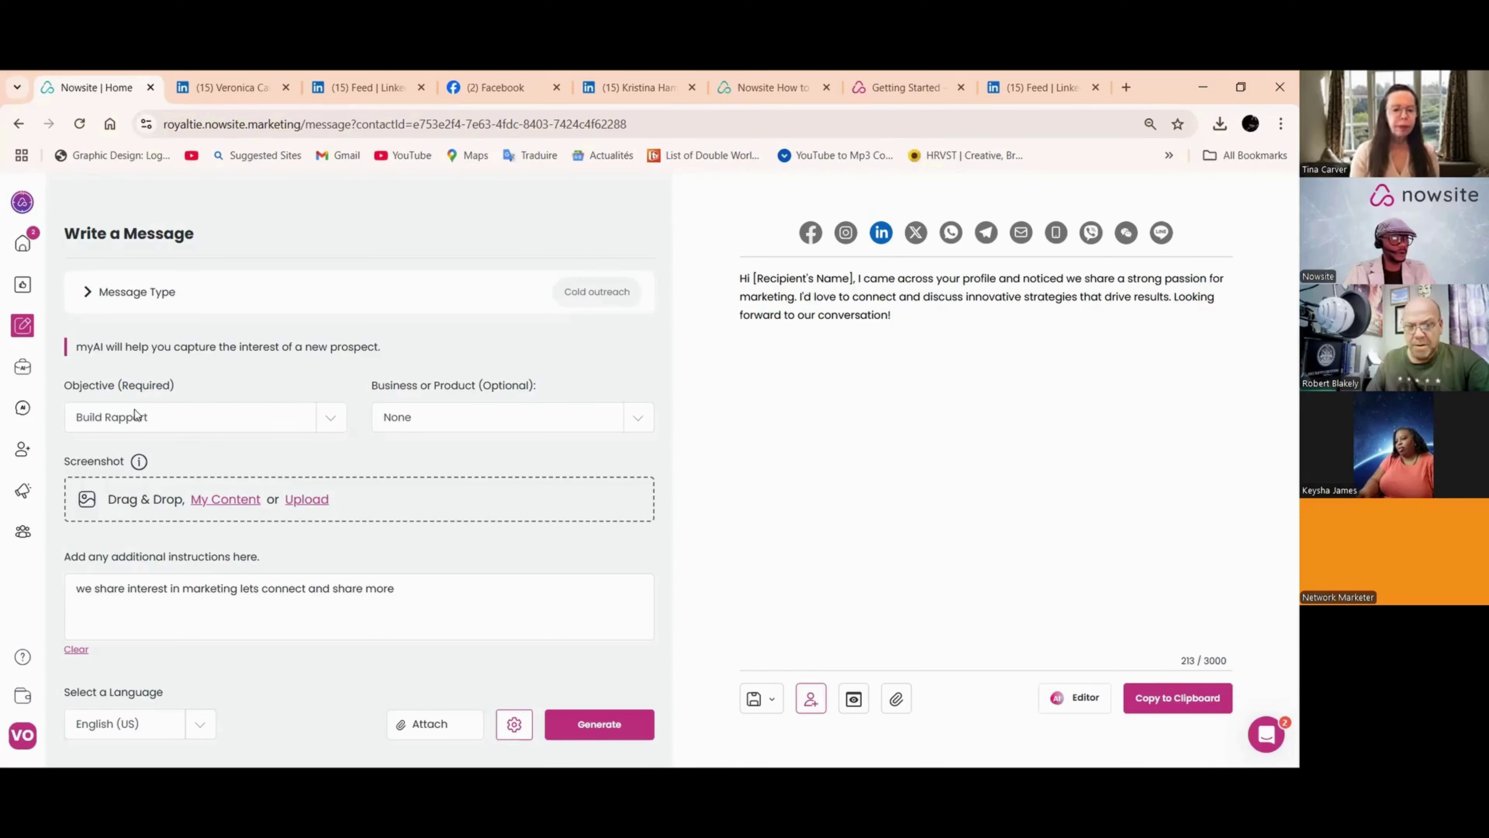
click(239, 90)
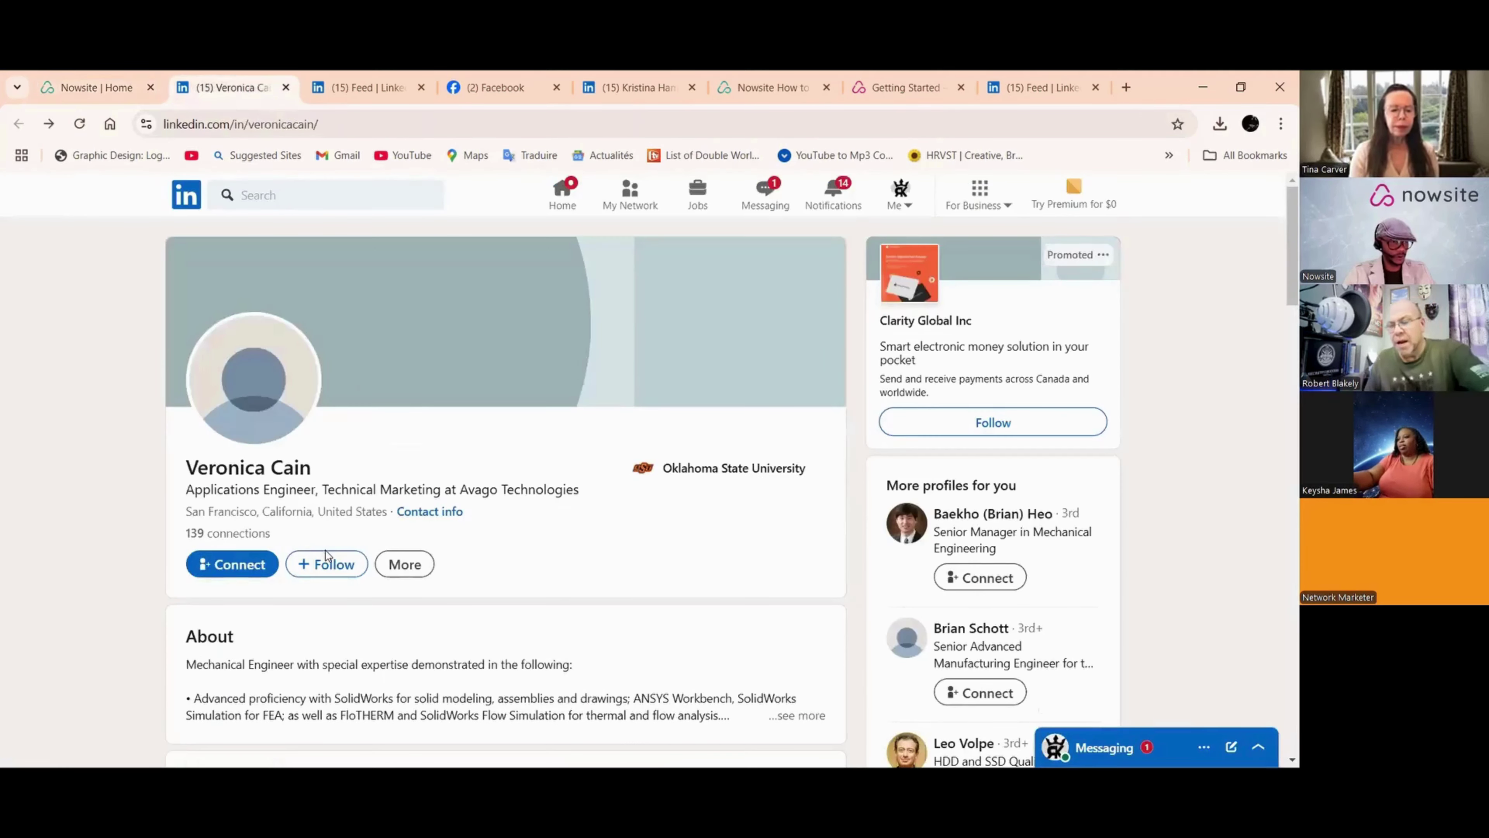
click(430, 513)
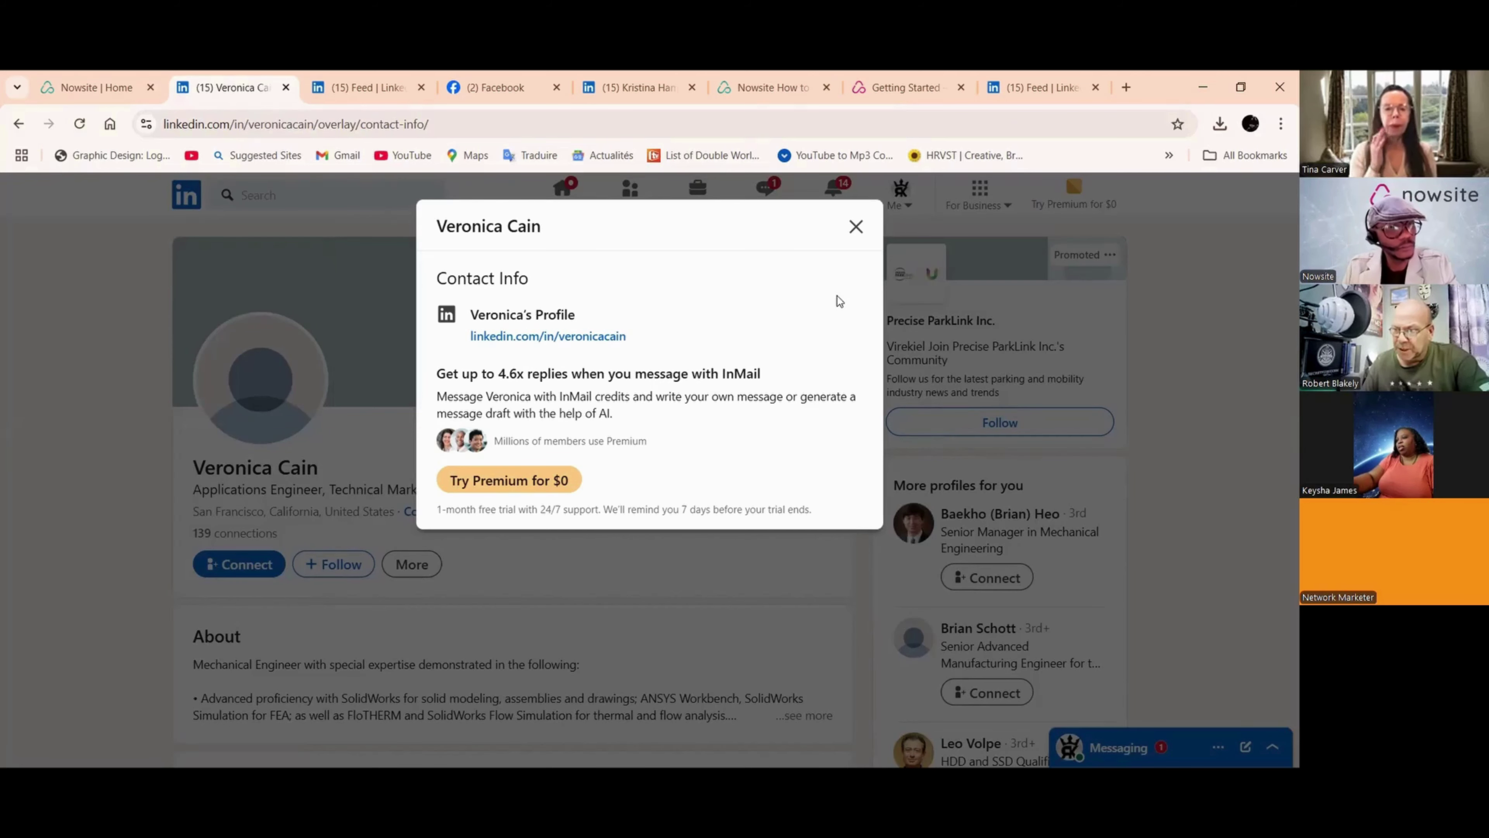
click(856, 230)
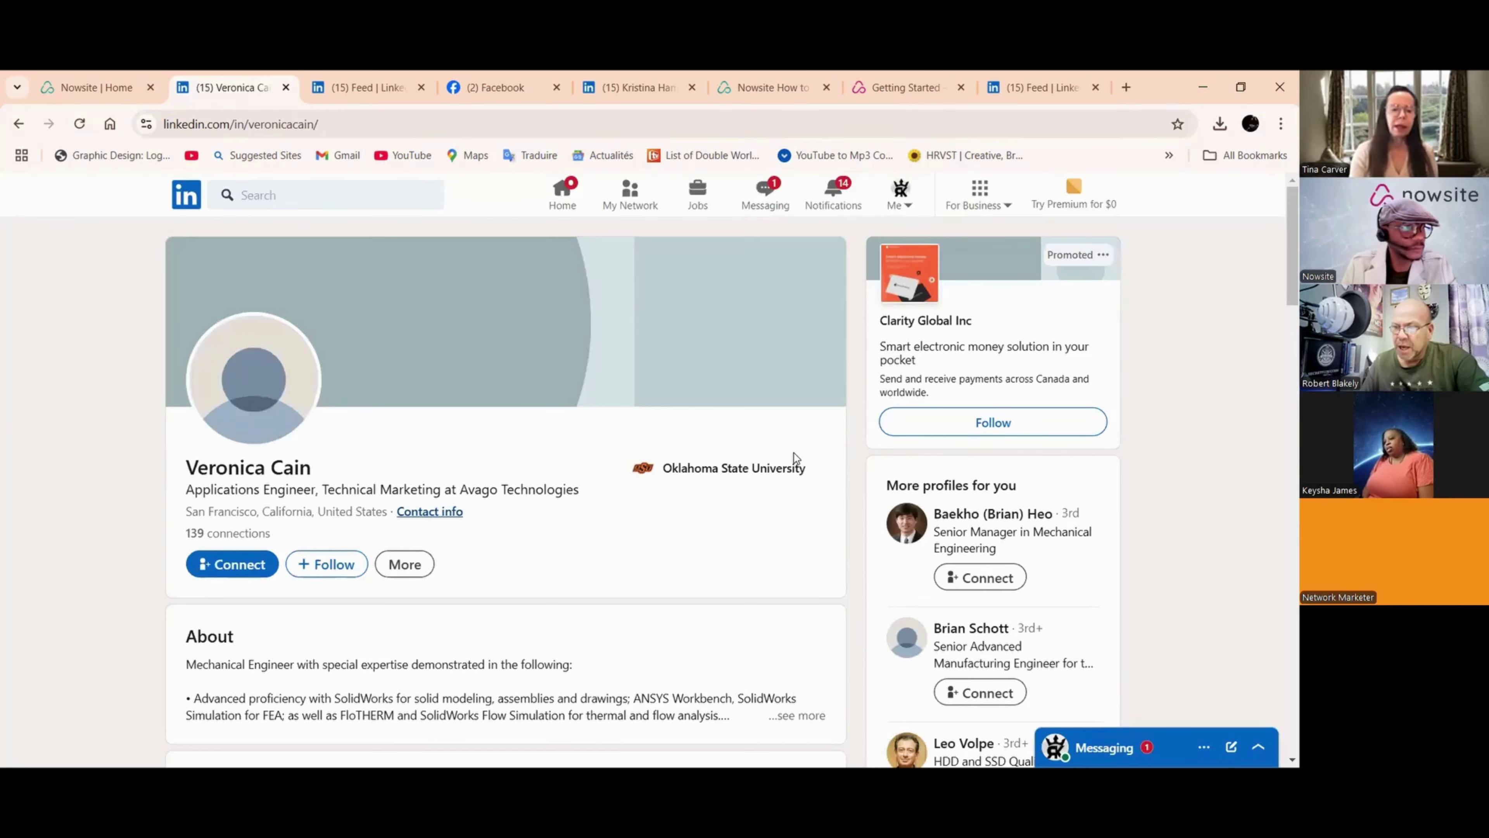
Step: Switch back to Nowsite, open the marketing websites list, and locate the Nowsite How to Workshop site
click(77, 94)
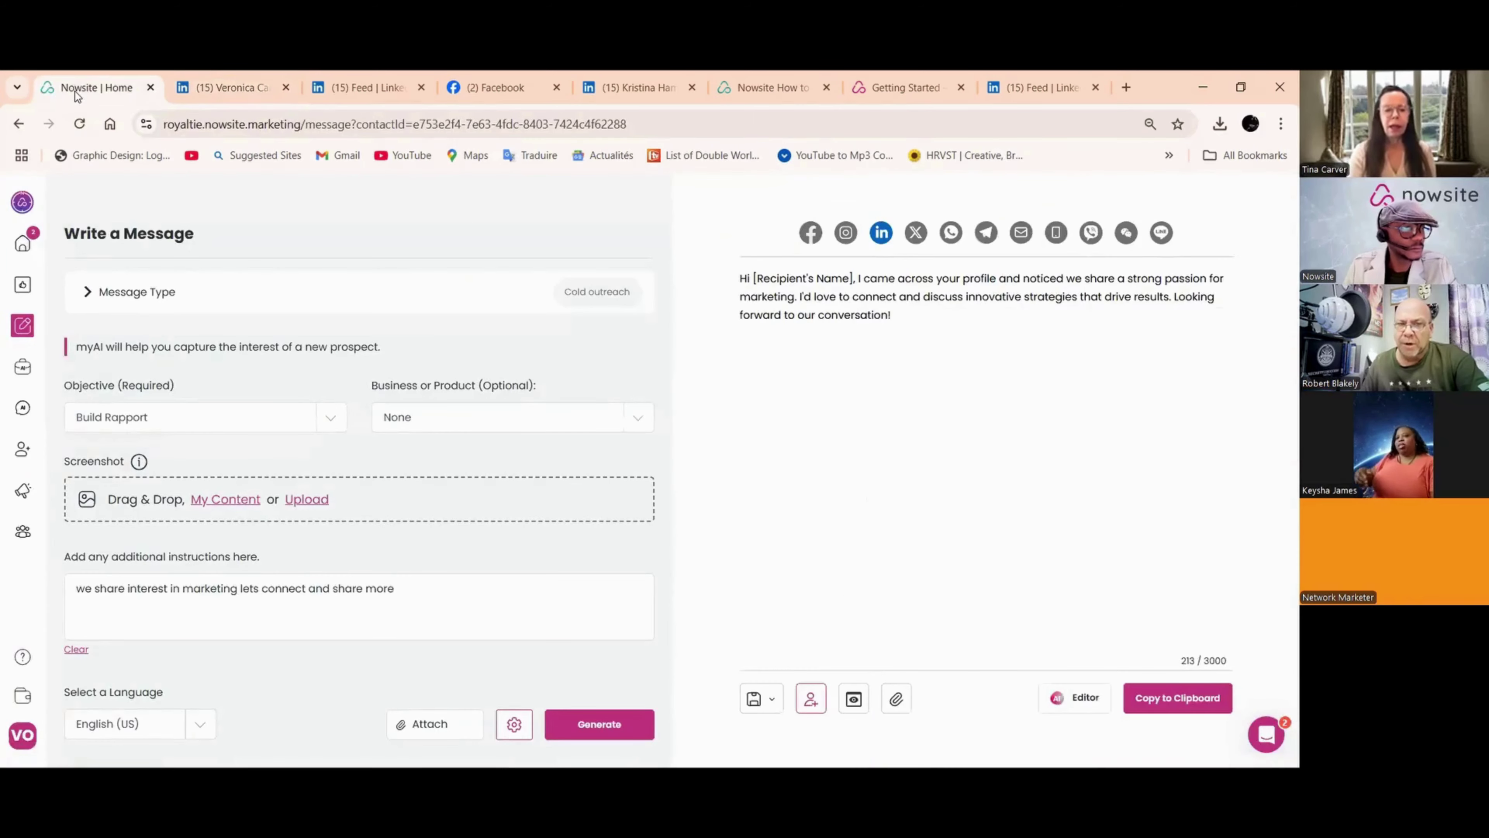
mouse_move(21, 497)
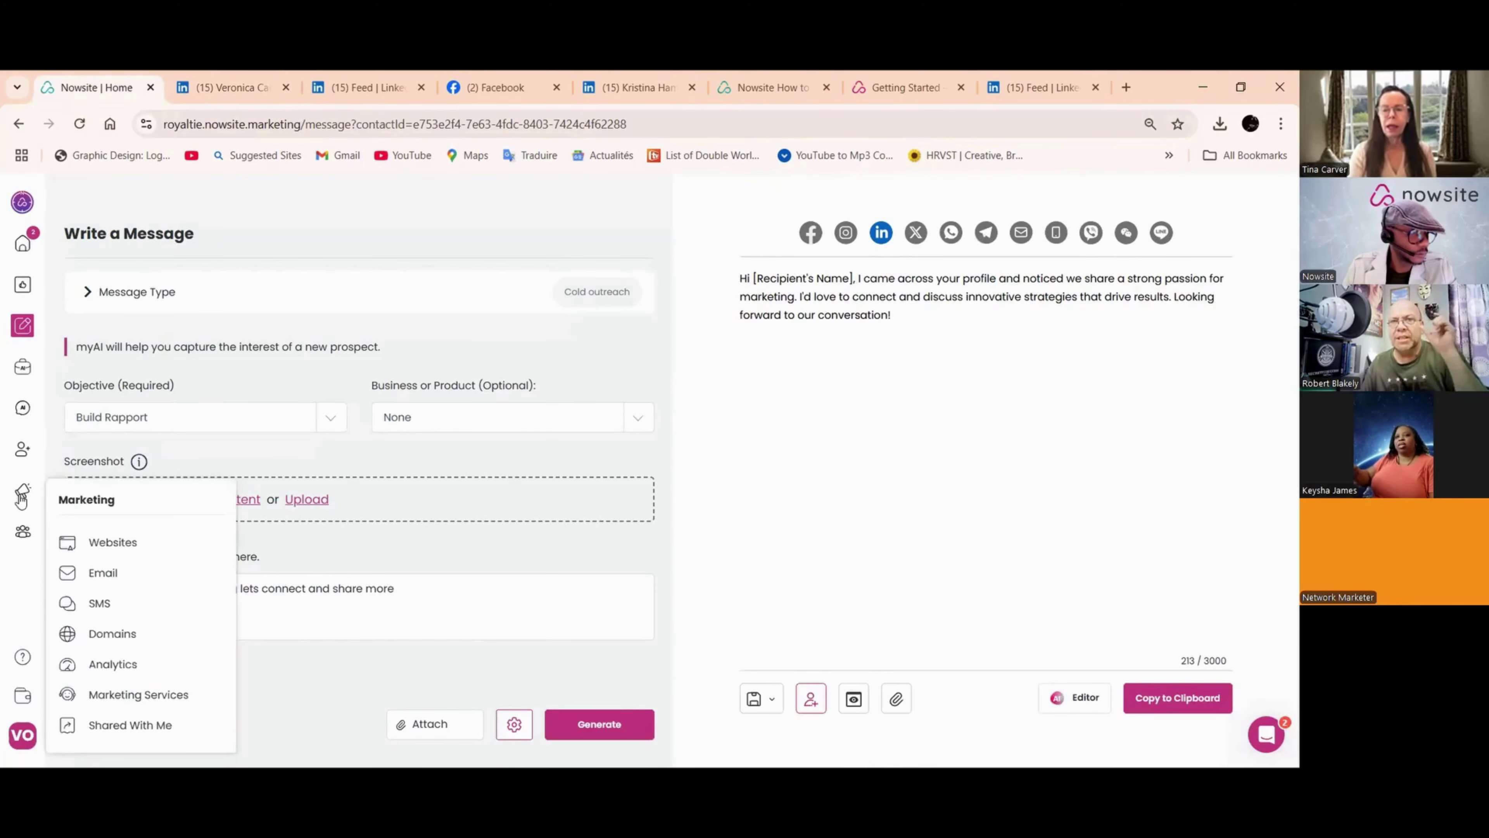
click(101, 538)
scroll(976, 698, down, 5)
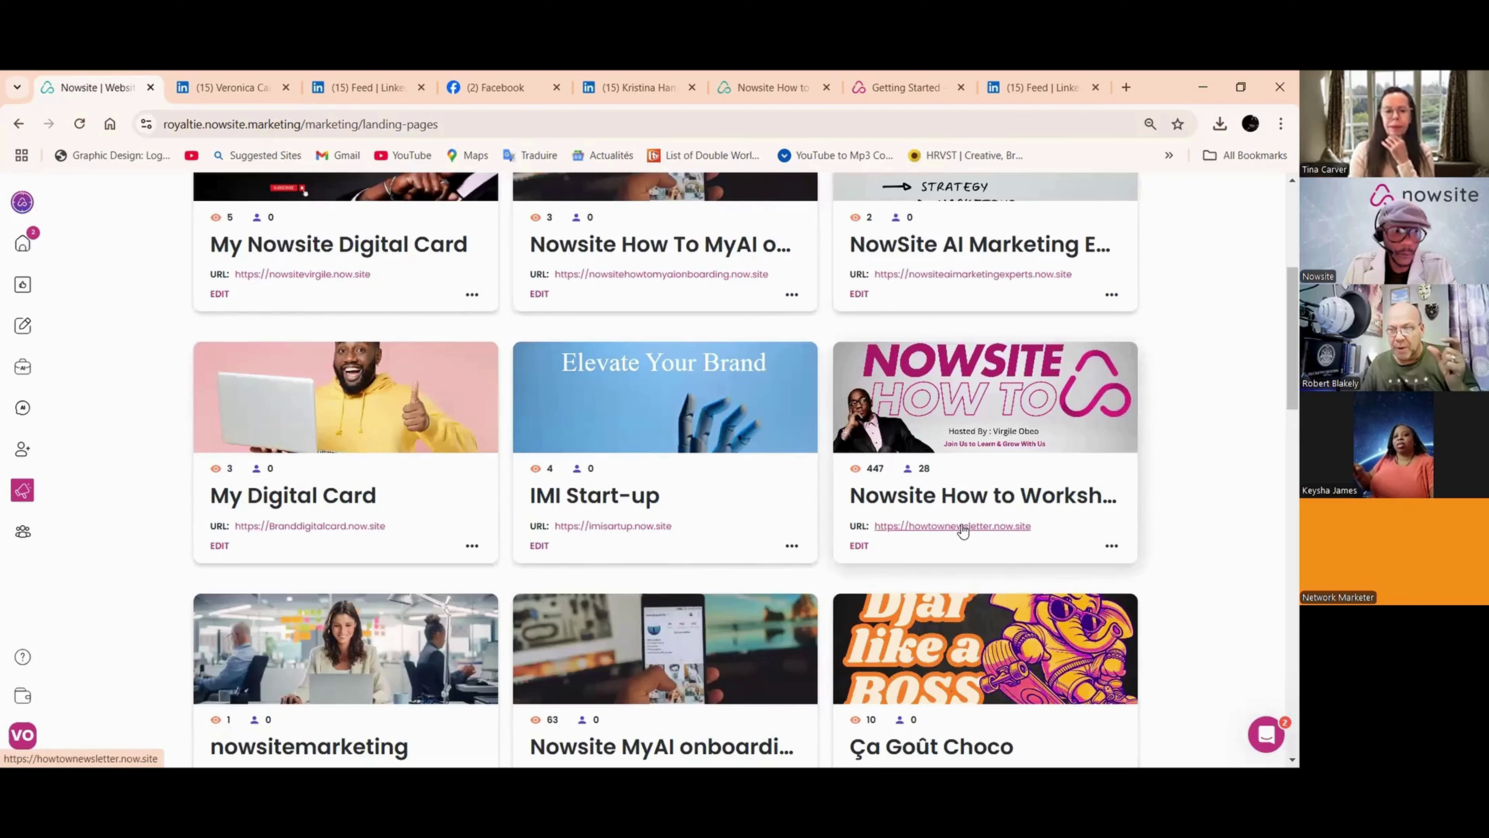
Step: Open the Nowsite How to Workshop site for editing and check the Our-Team button's link settings
click(859, 547)
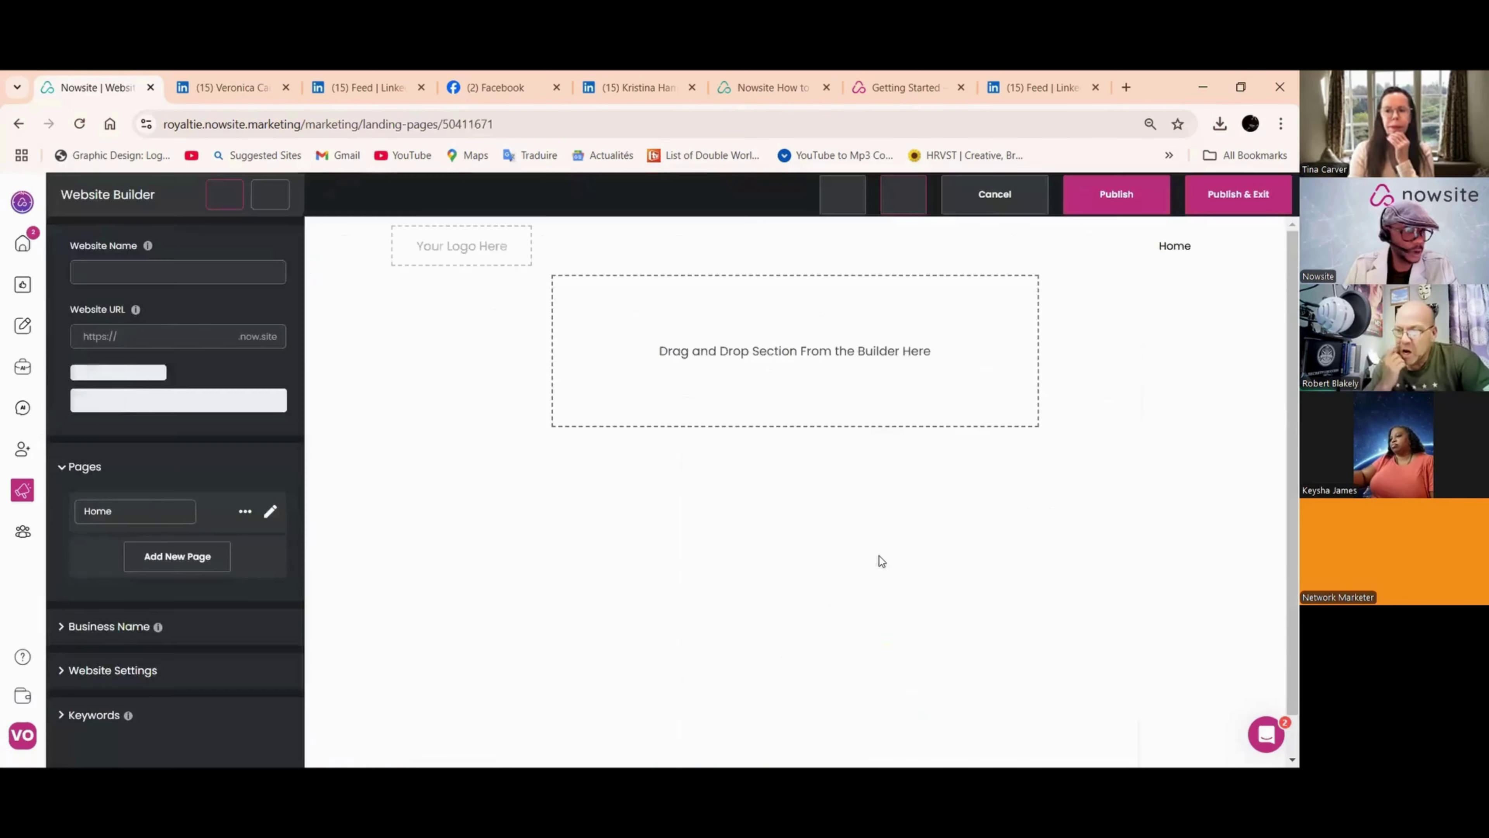
scroll(824, 499, down, 12)
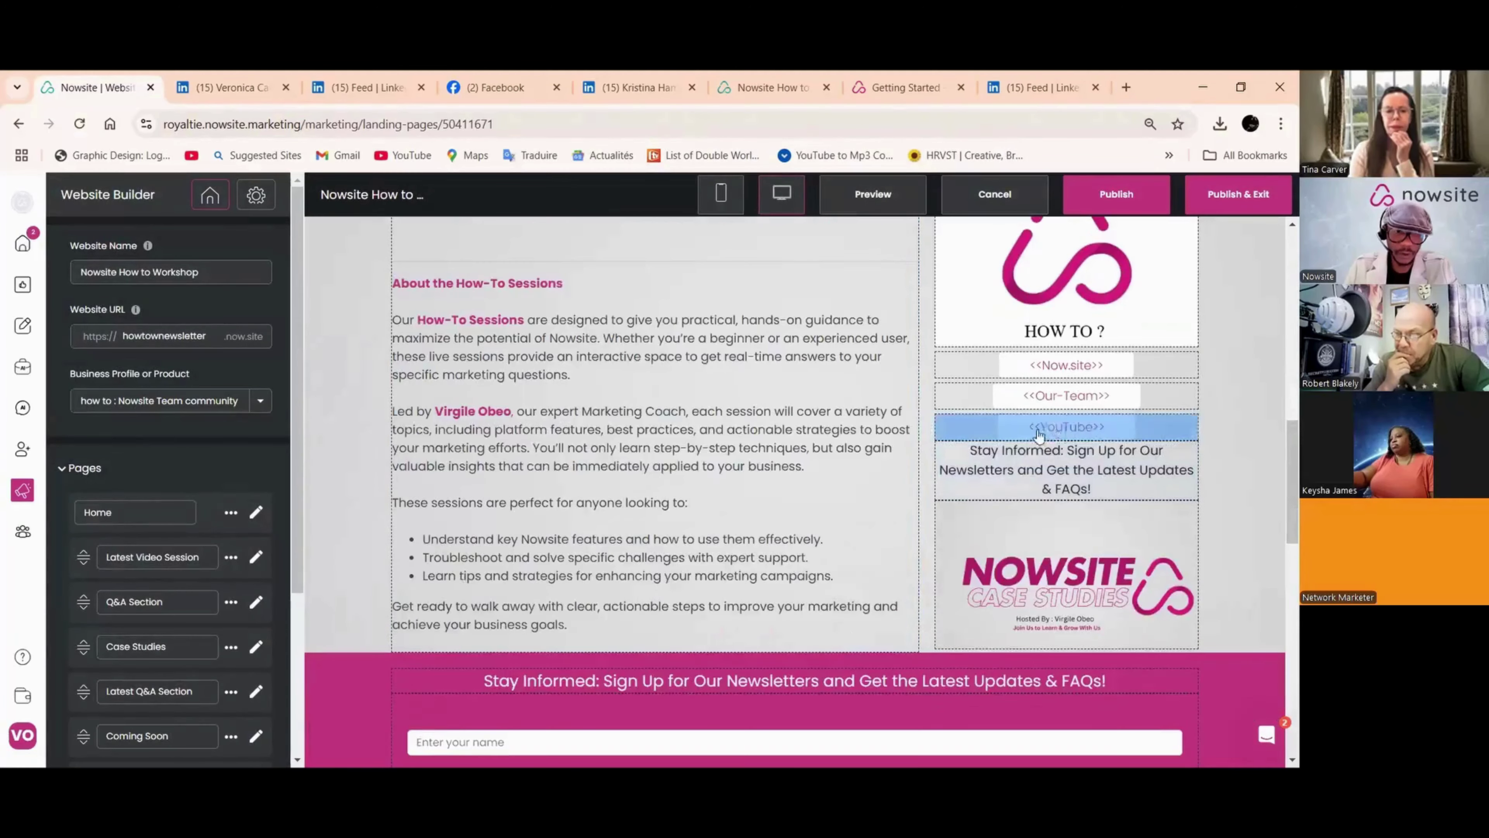
click(1067, 409)
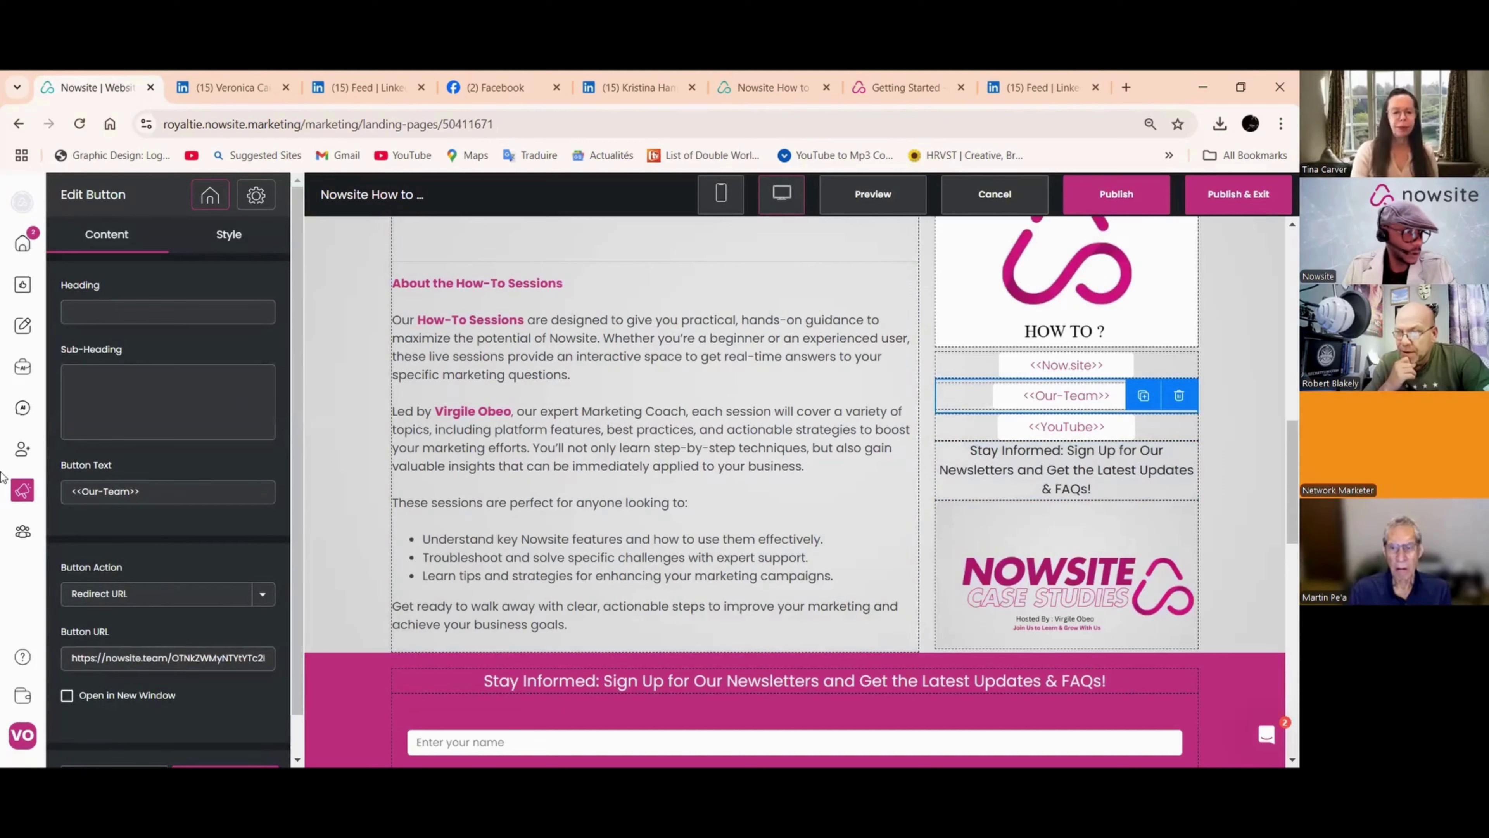
Step: Open the Team How To team and copy its member invitation link, leaving the existing link active
mouse_move(24, 488)
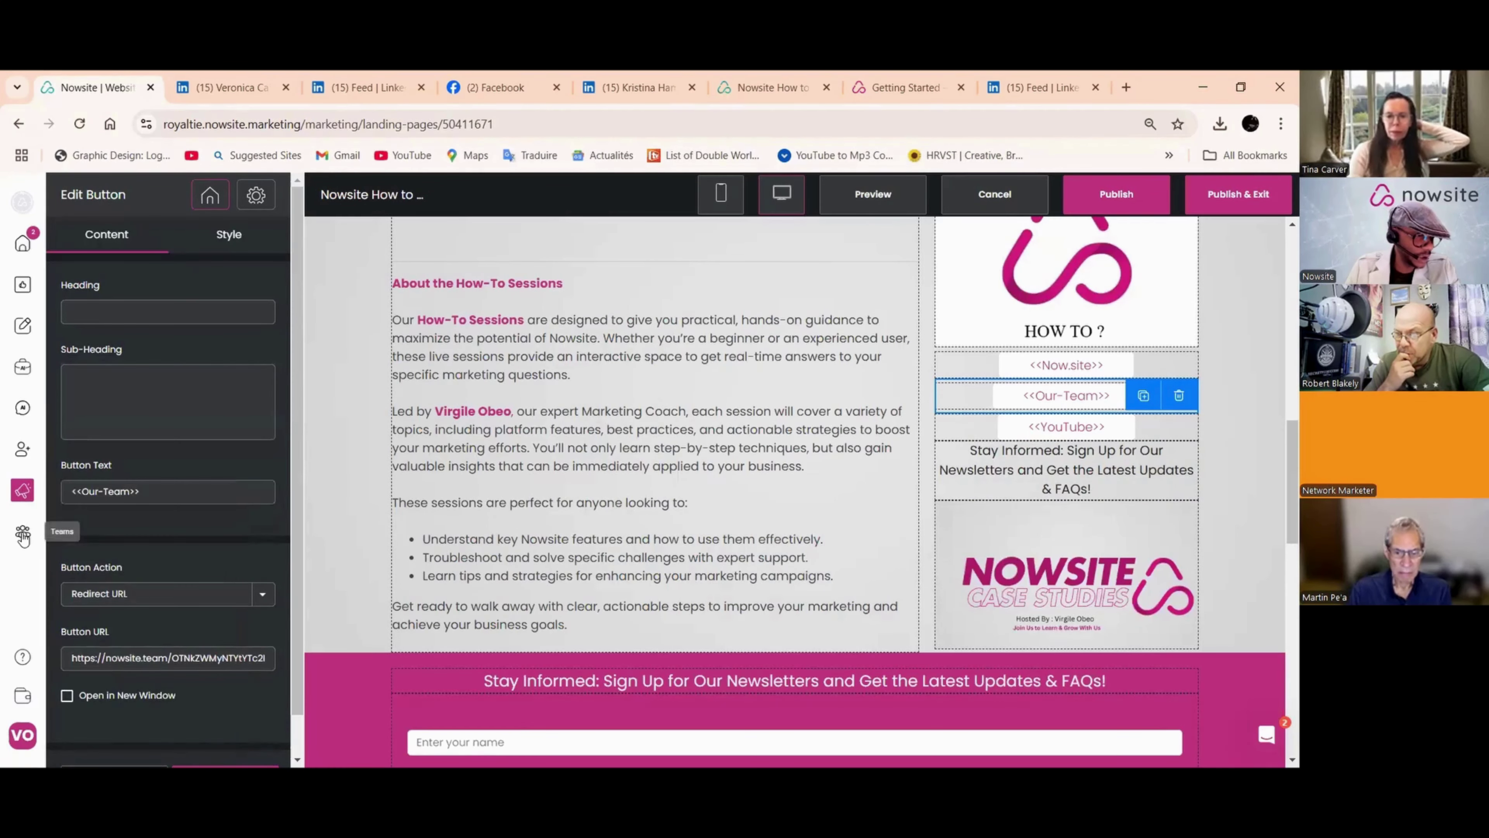
click(23, 533)
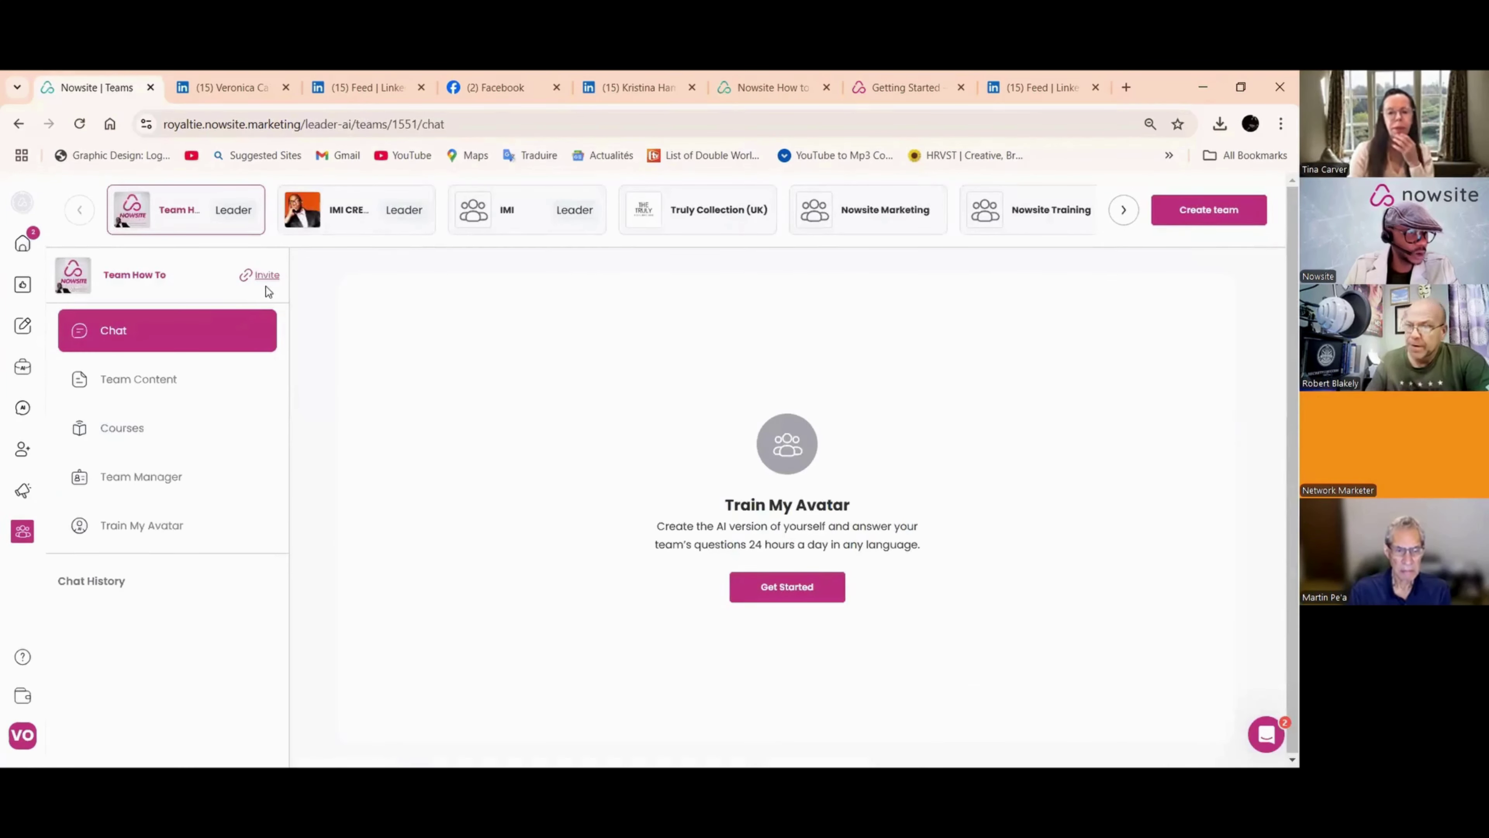
click(265, 276)
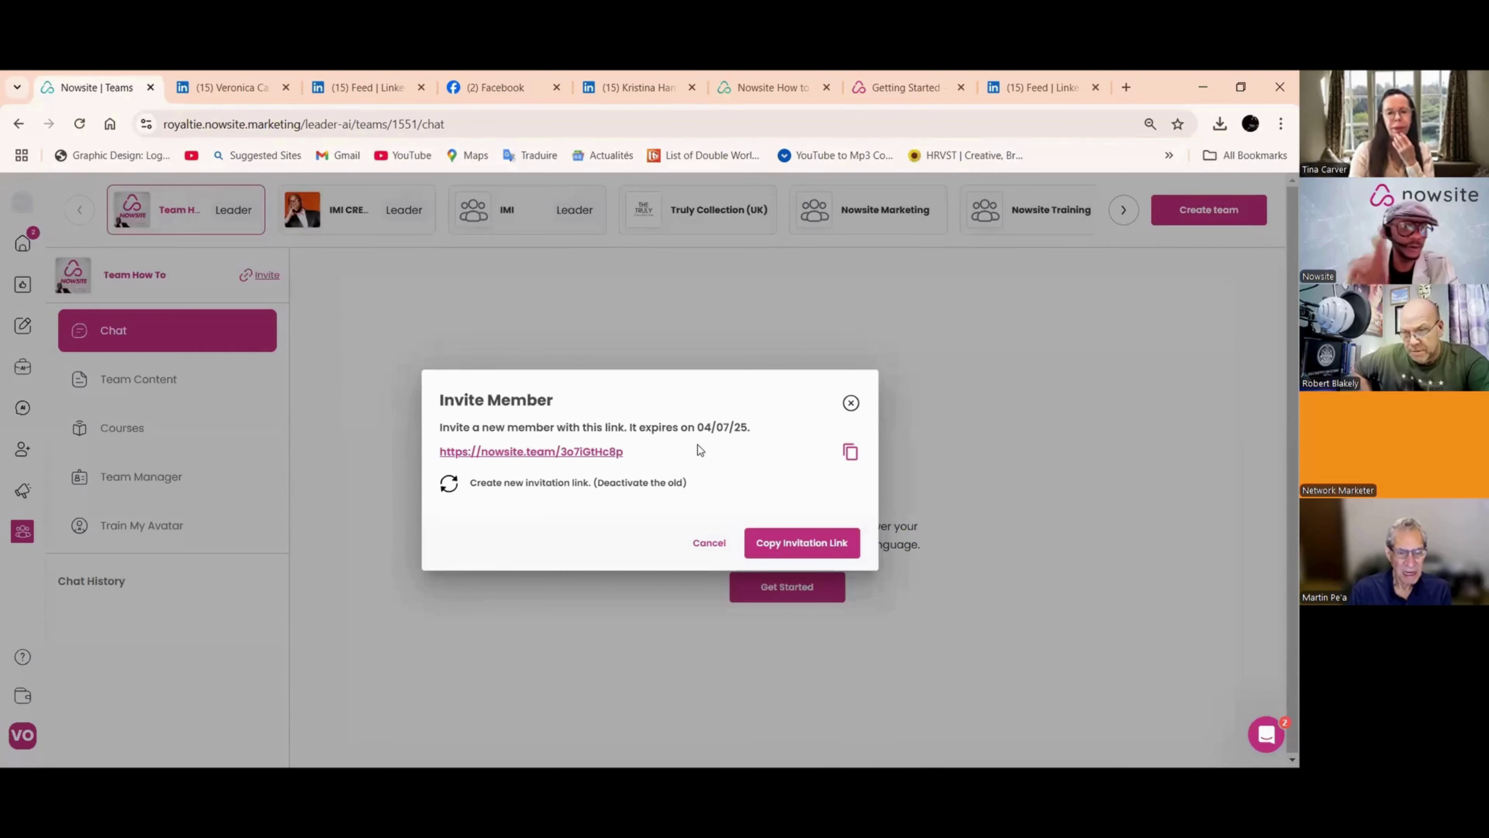
click(850, 454)
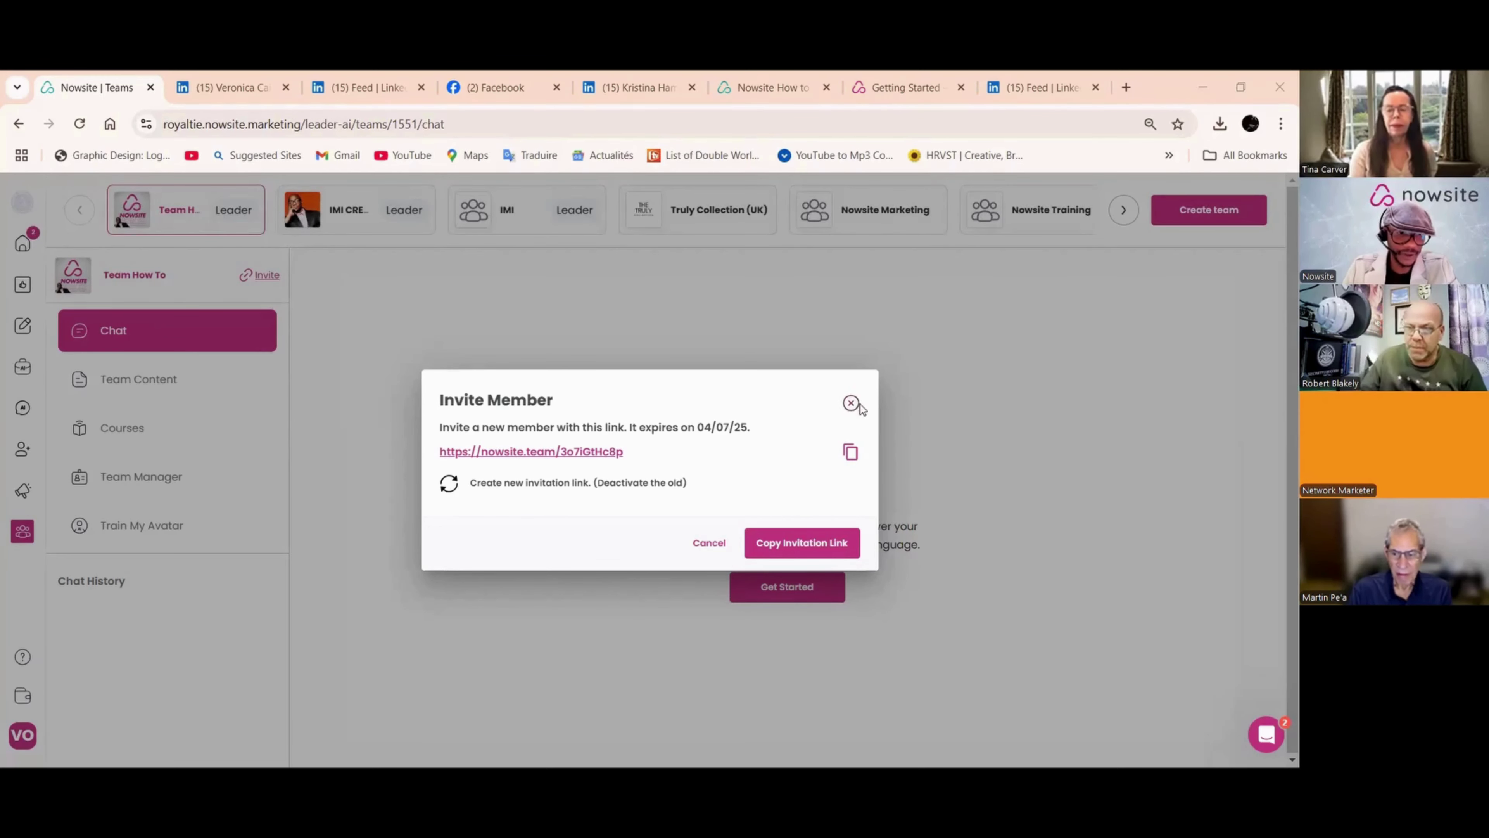
click(851, 405)
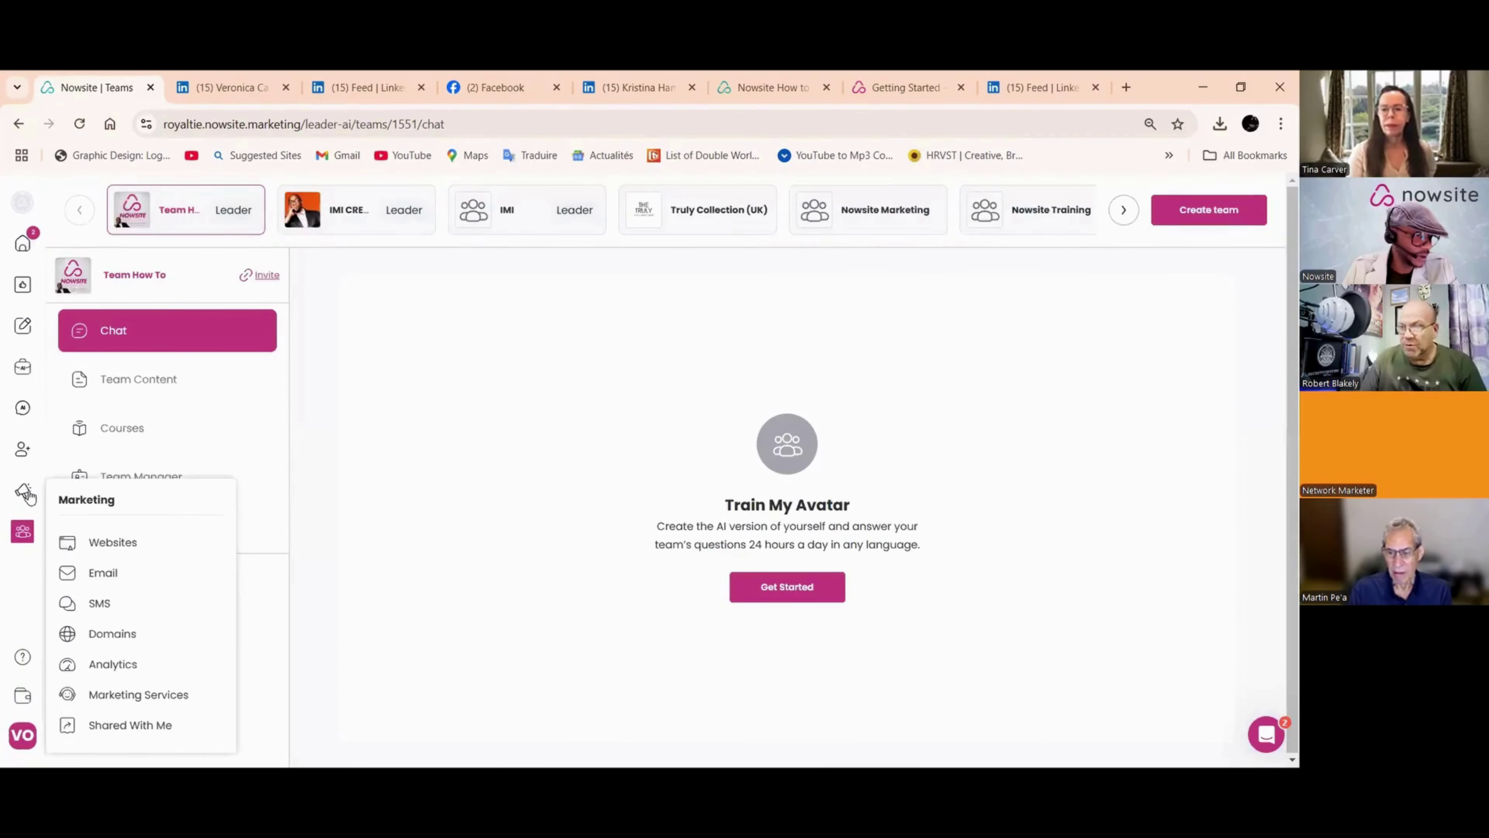
Step: Reopen the Nowsite How to Workshop site for editing from the marketing websites and locate its Our-Team button
click(23, 492)
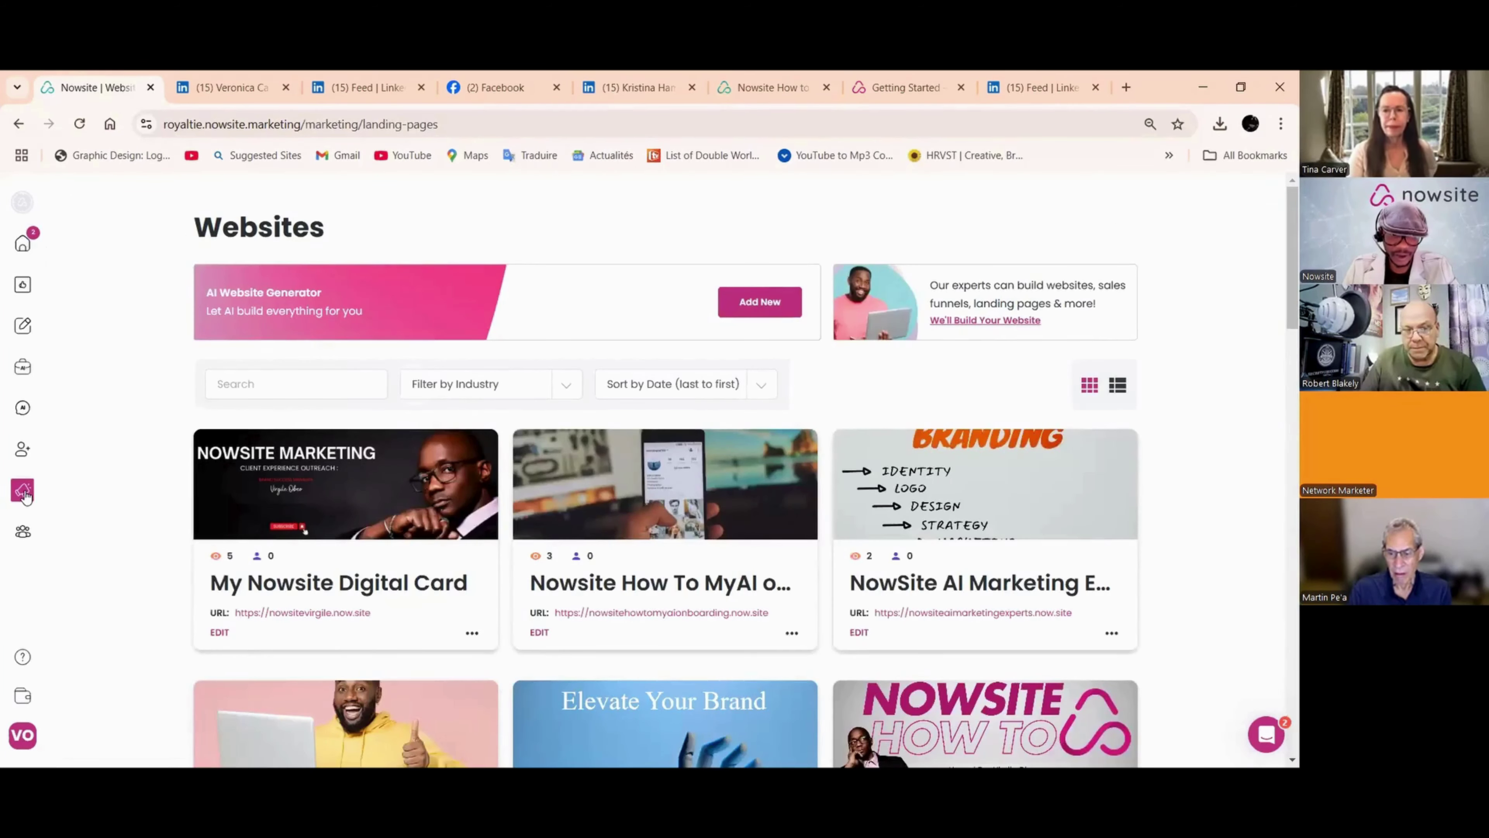
scroll(1014, 599, down, 6)
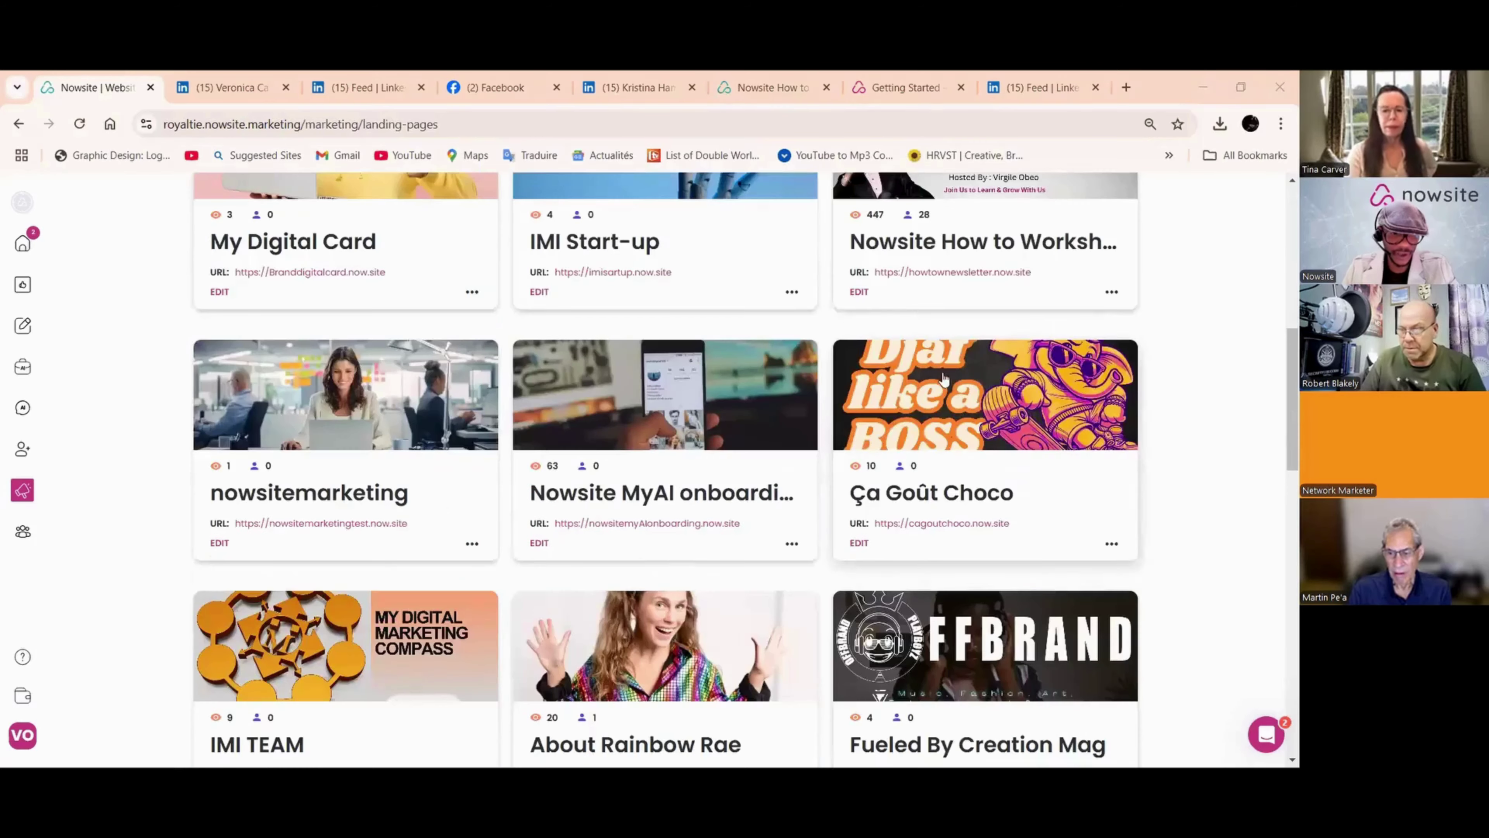
click(858, 293)
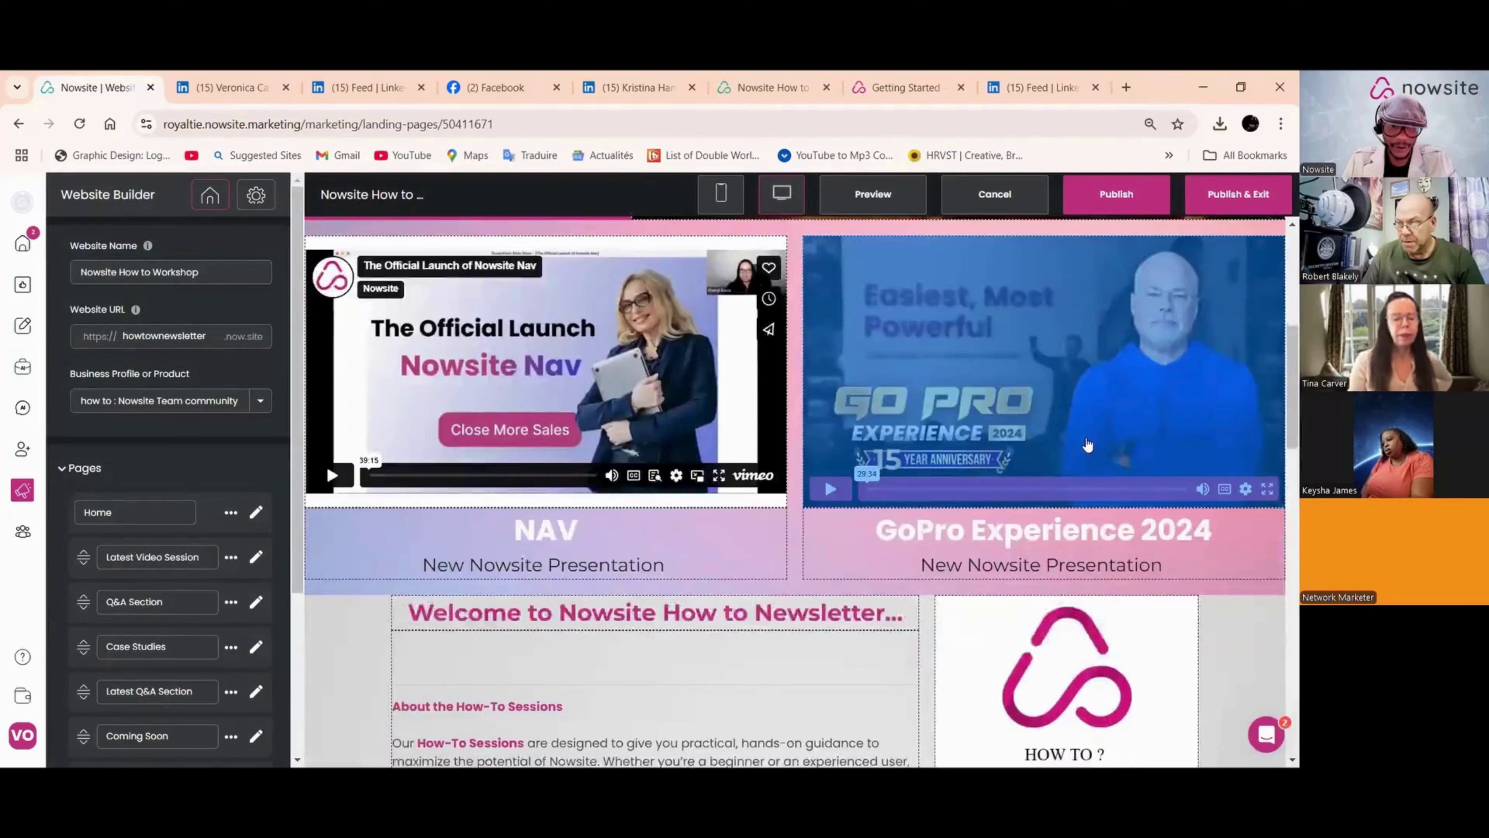
scroll(1087, 446, down, 8)
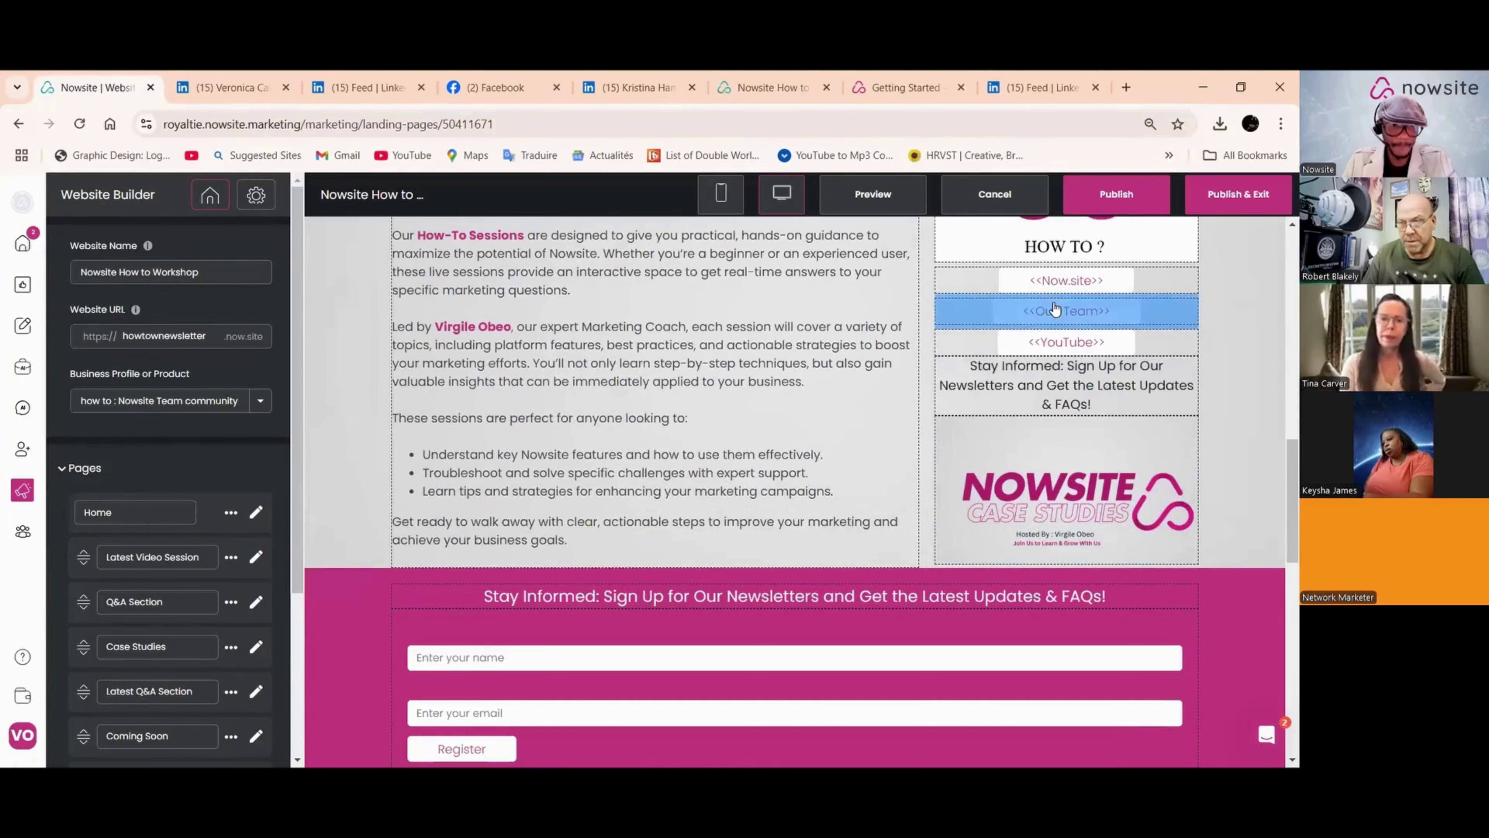
Step: Replace the Our-Team button's redirect URL with the copied team invitation link, then publish the site and exit the editor
click(1054, 309)
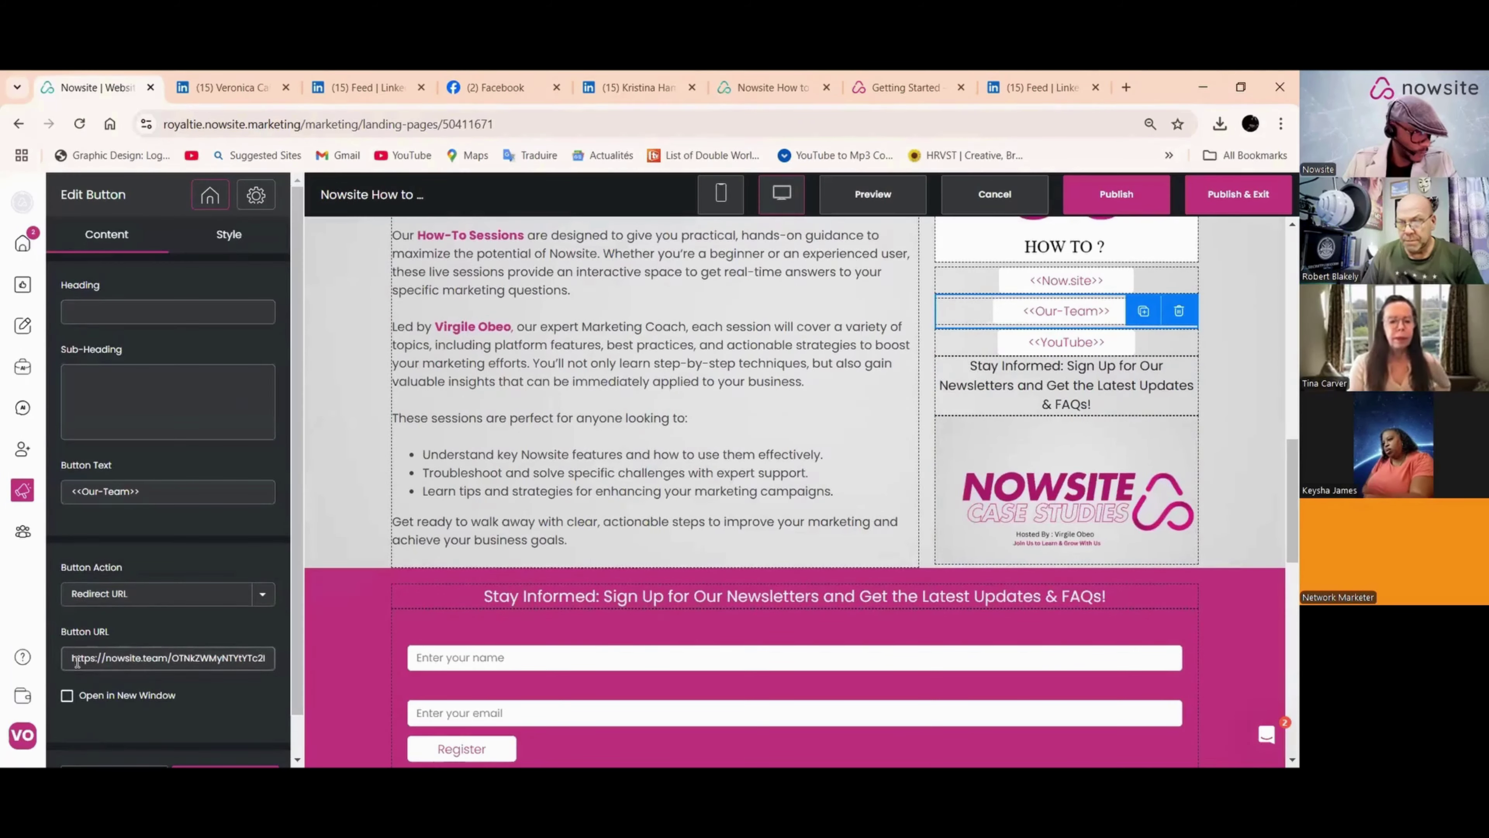
drag(77, 661, 283, 678)
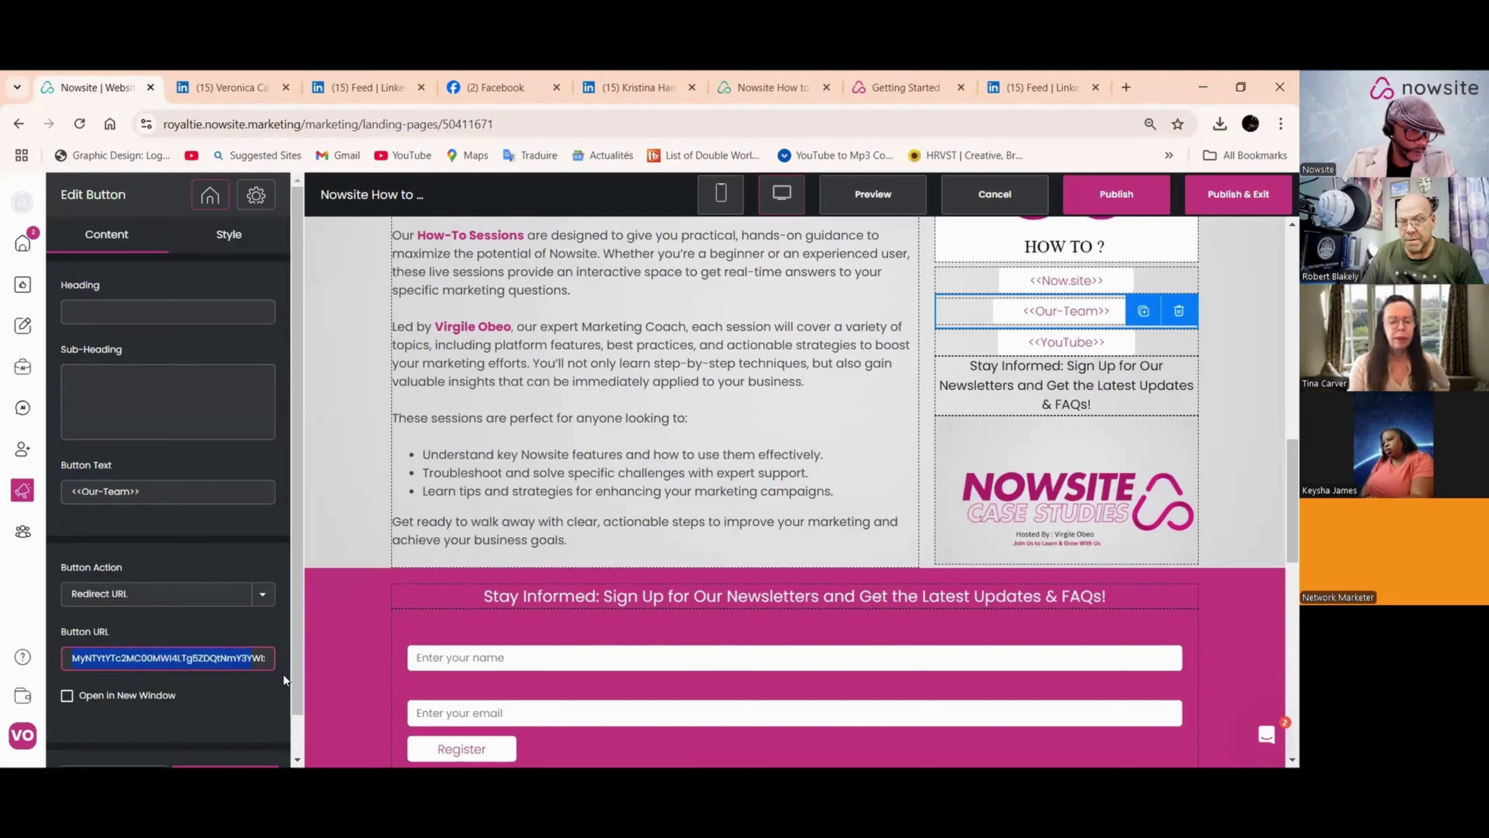
right_click(221, 660)
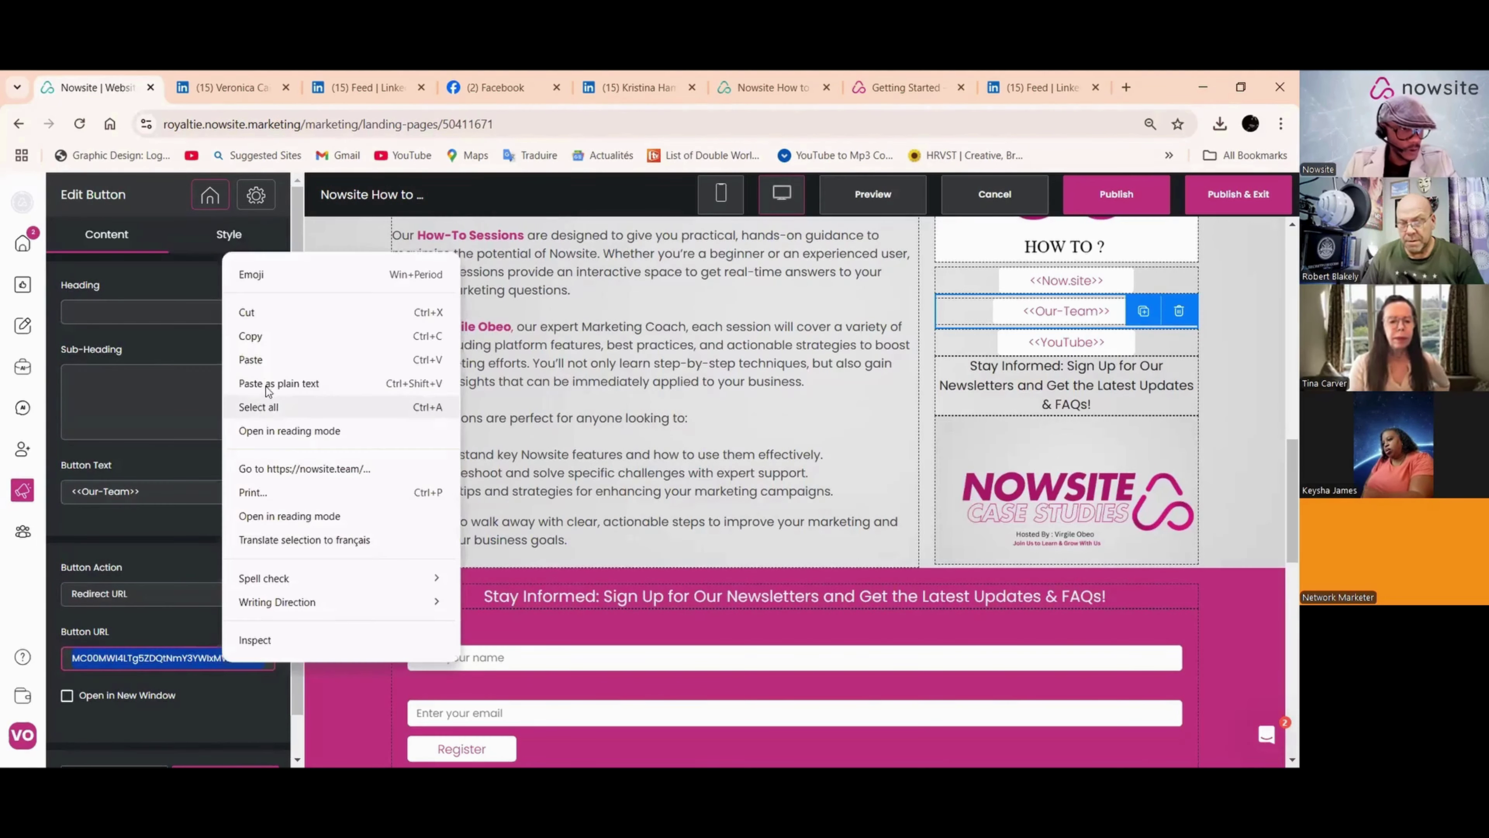
click(258, 360)
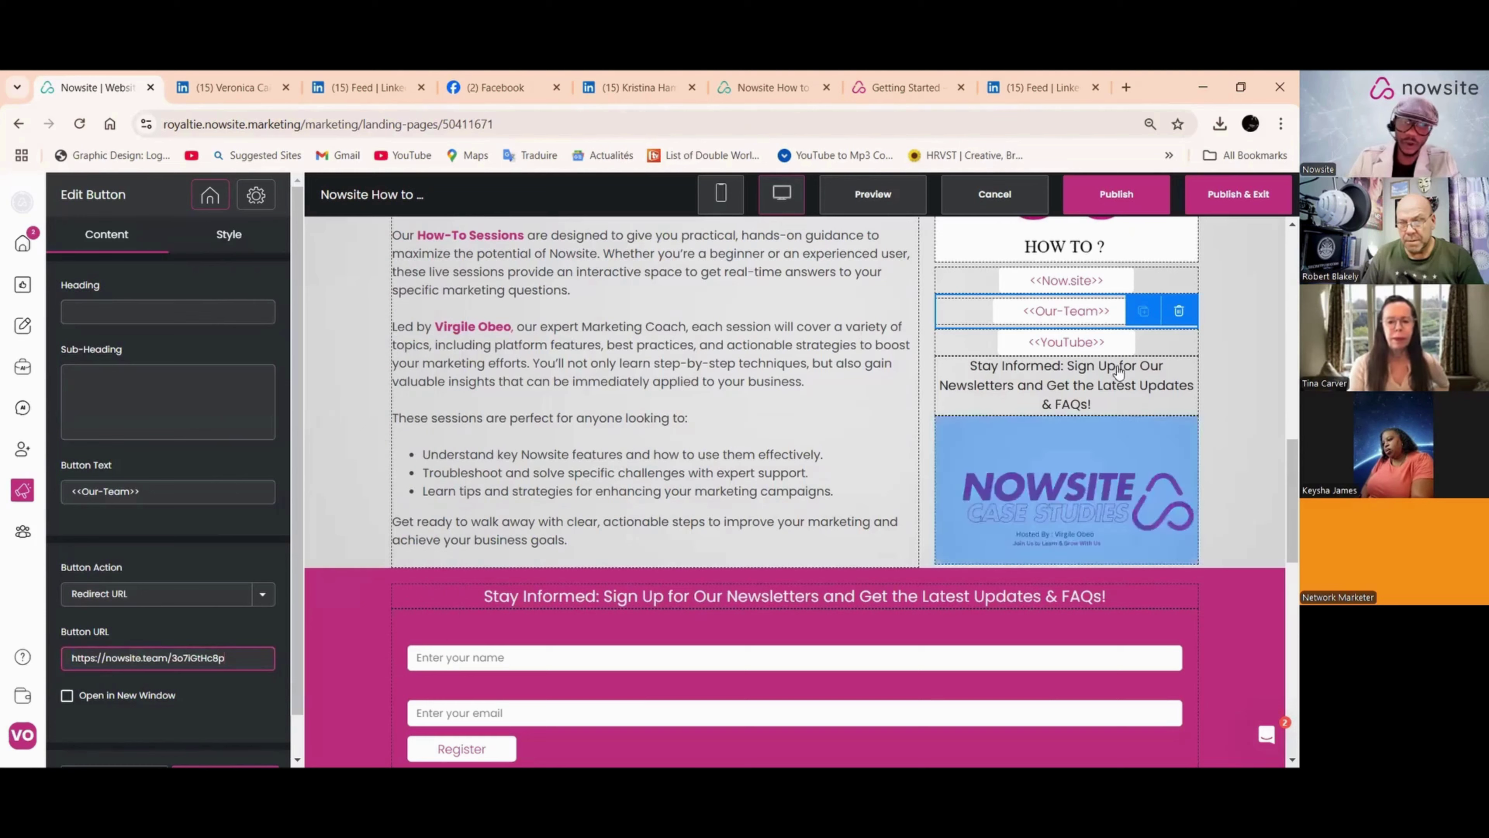
click(1116, 197)
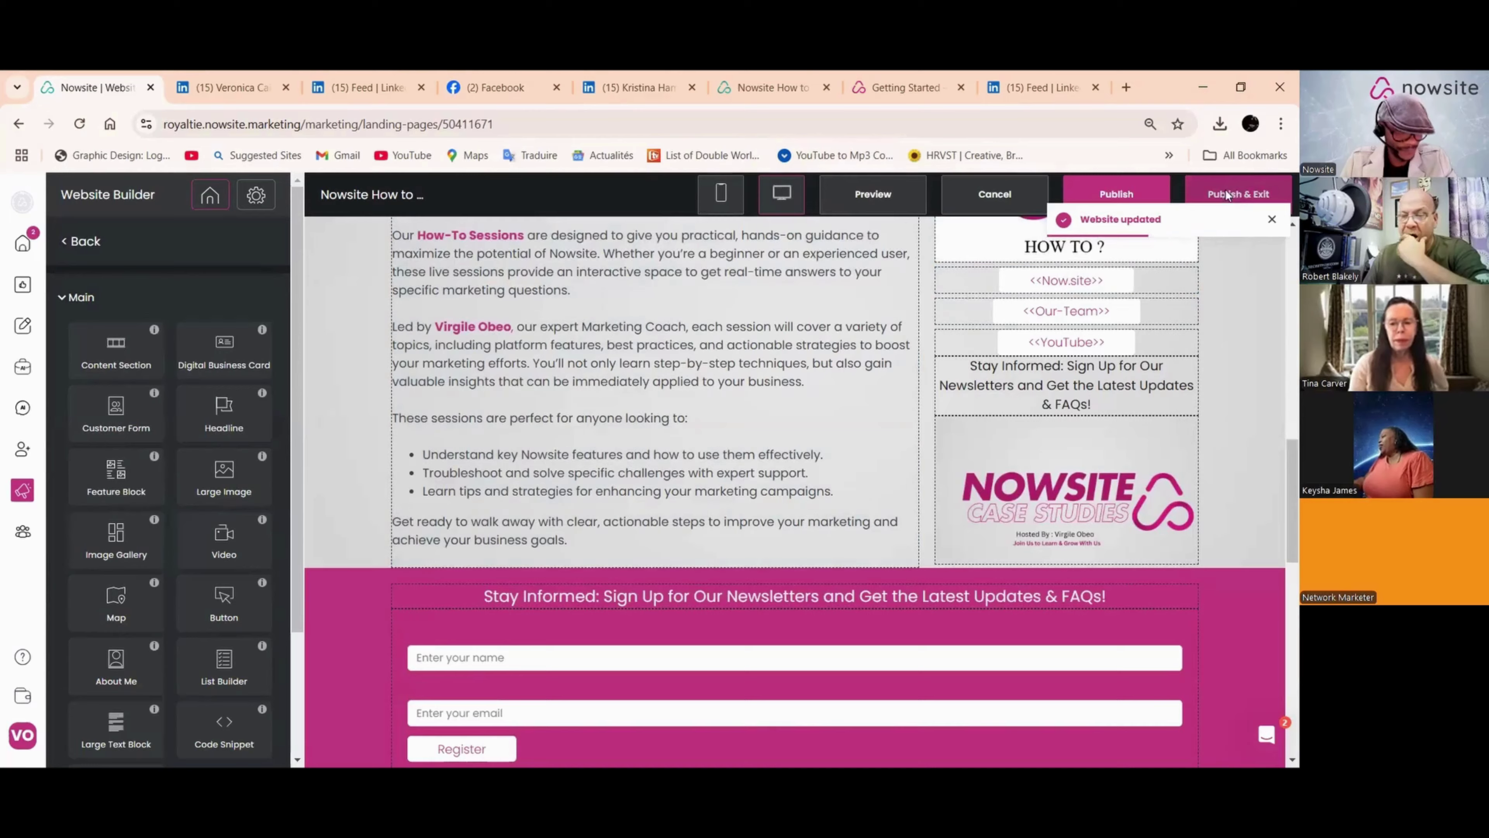
click(1220, 205)
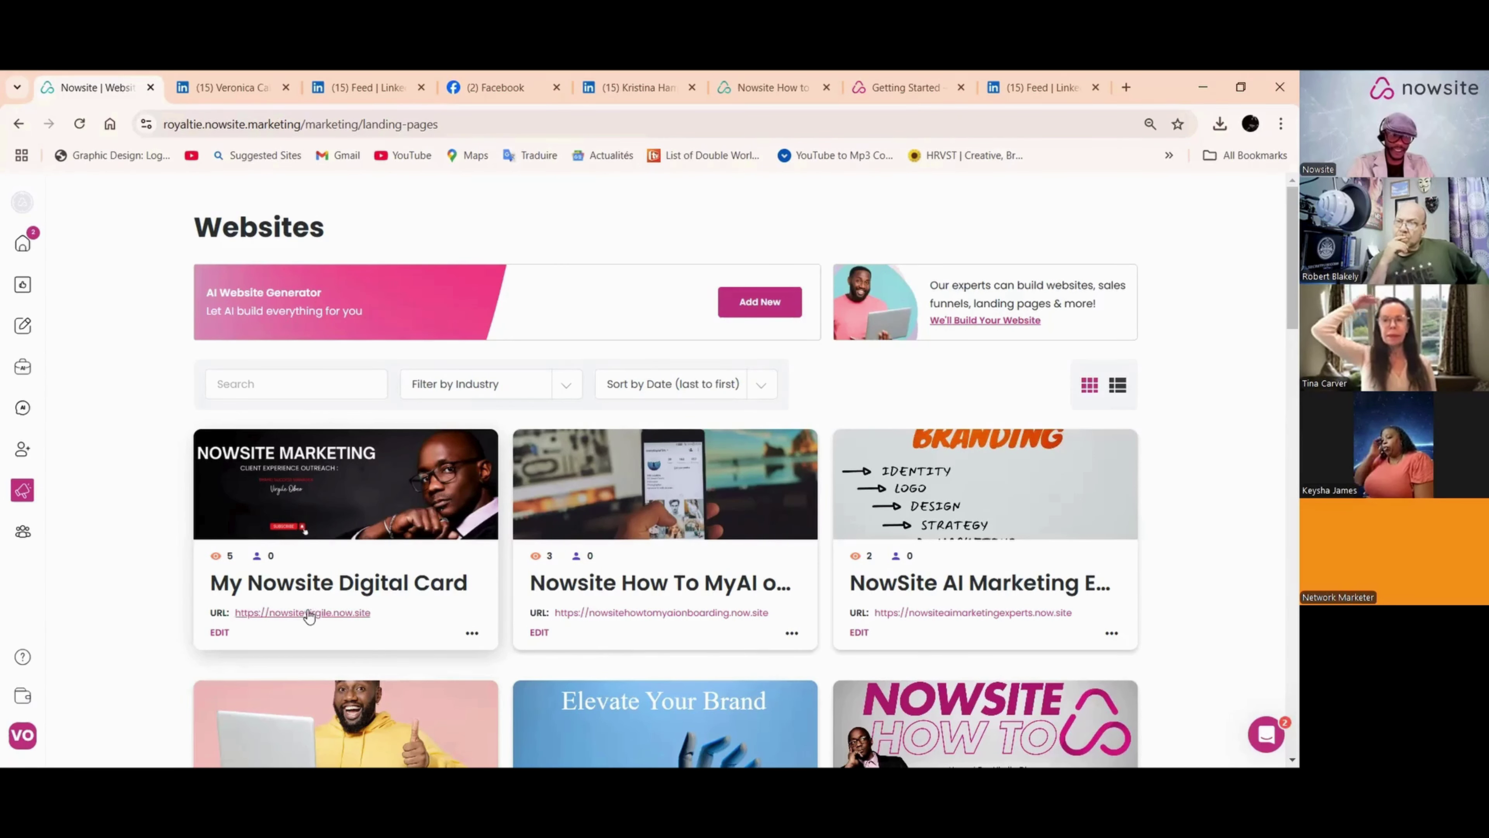
Step: View the live My Nowsite Digital Card site and follow its WhatsApp and Facebook contact links
click(310, 614)
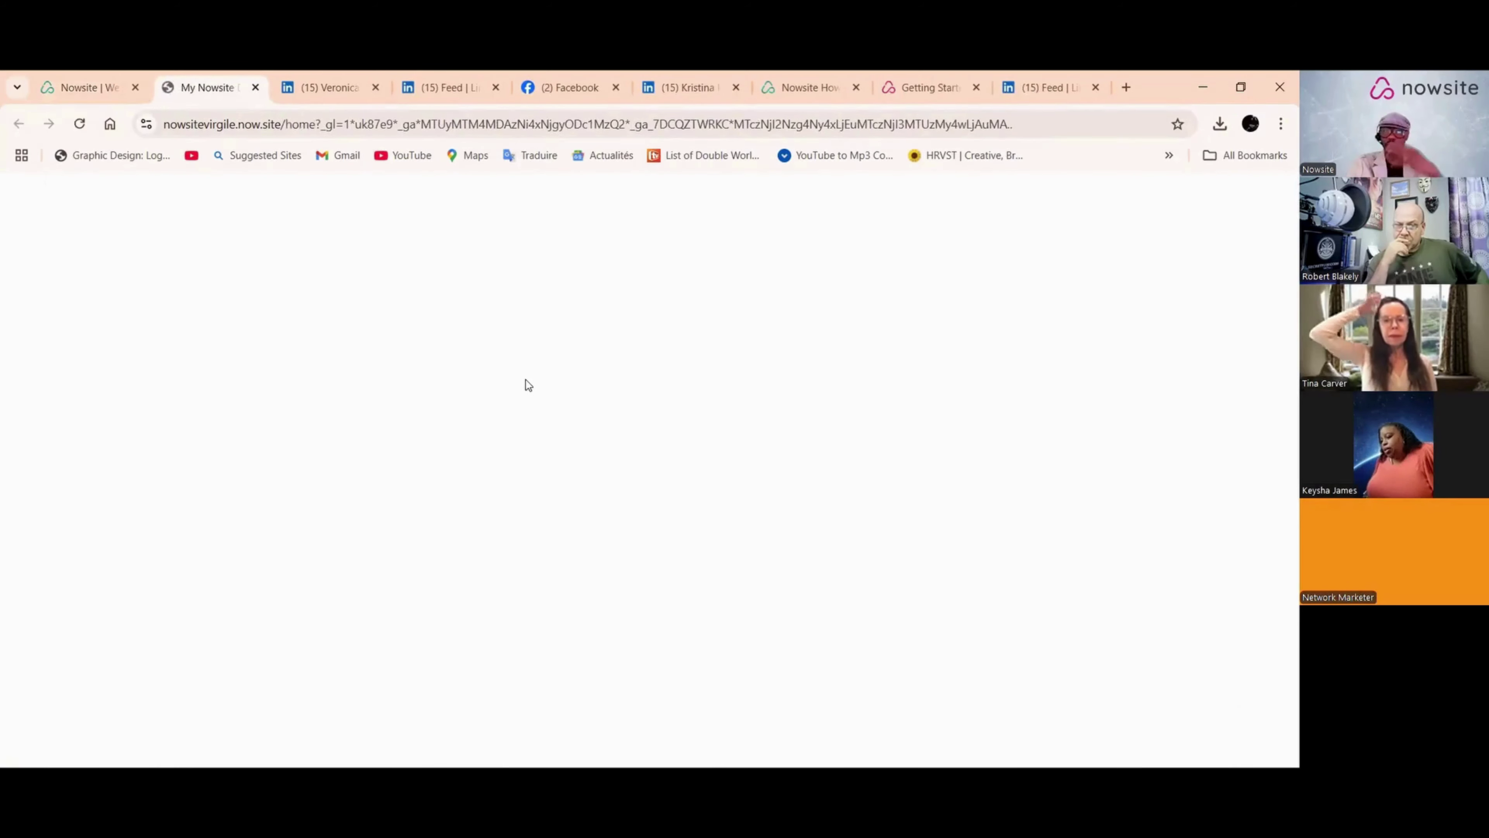
scroll(561, 566, down, 5)
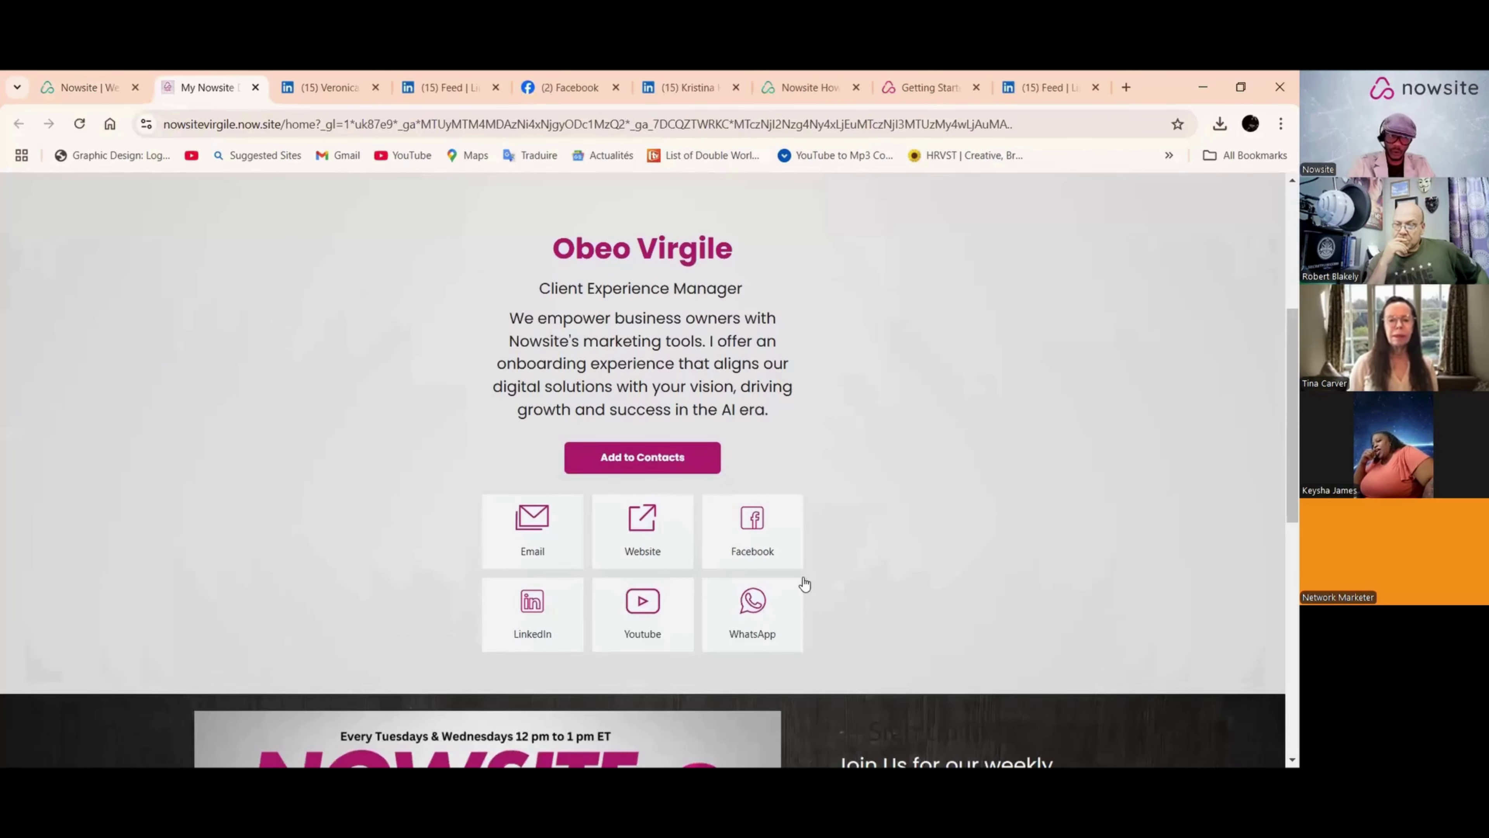
click(752, 633)
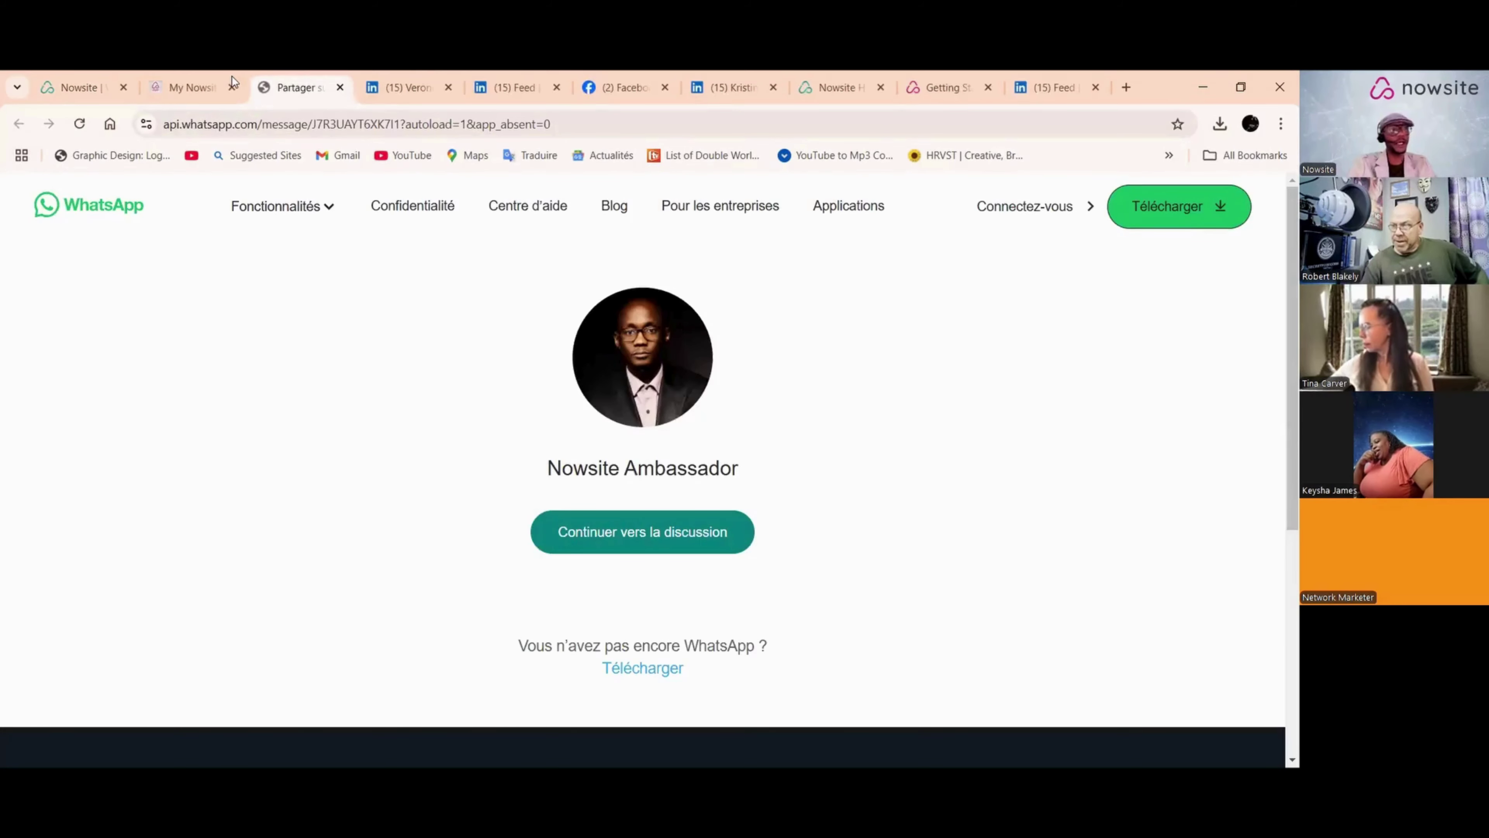
click(69, 94)
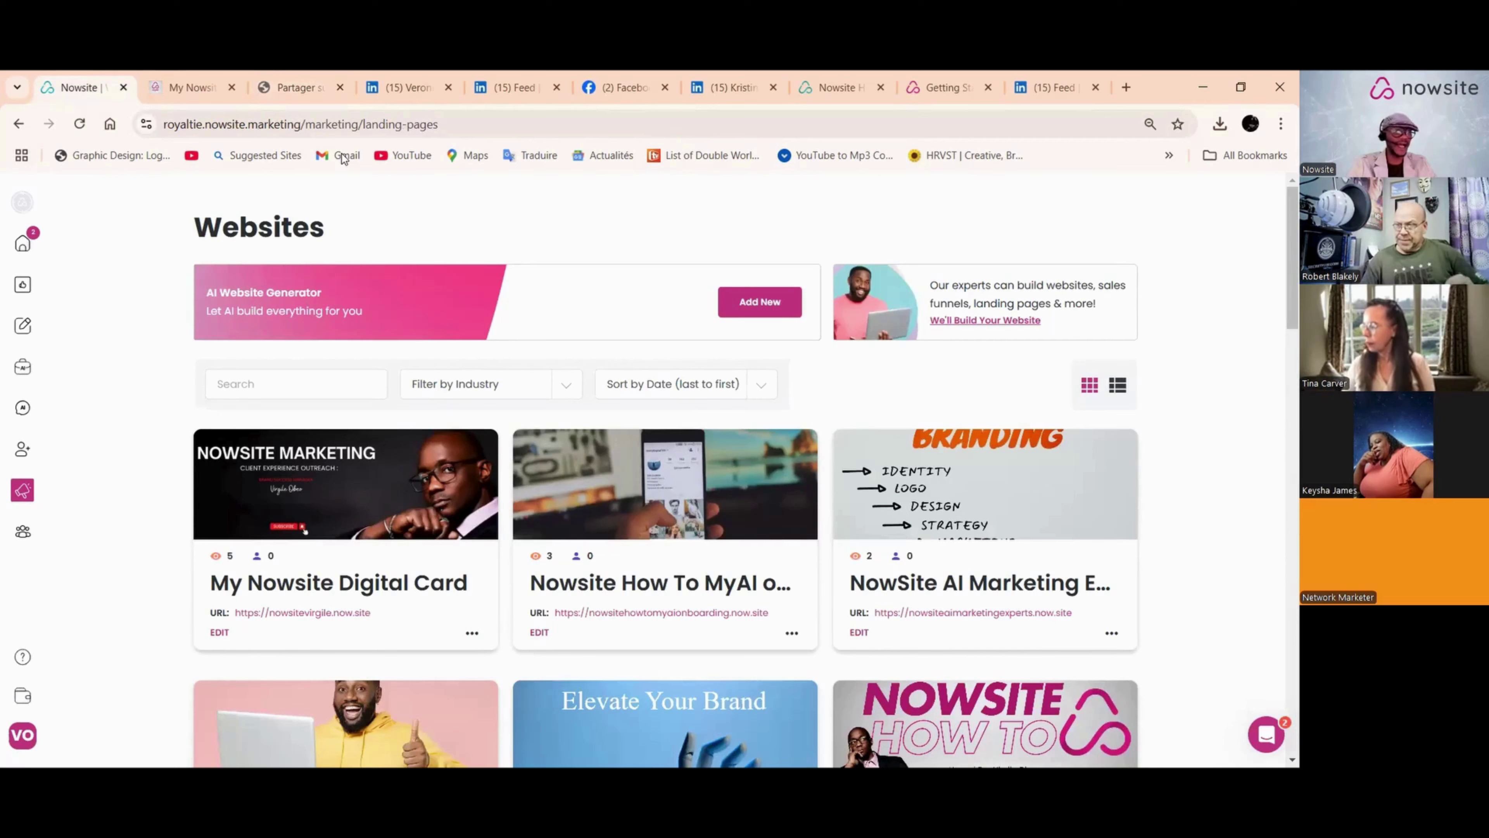
click(189, 89)
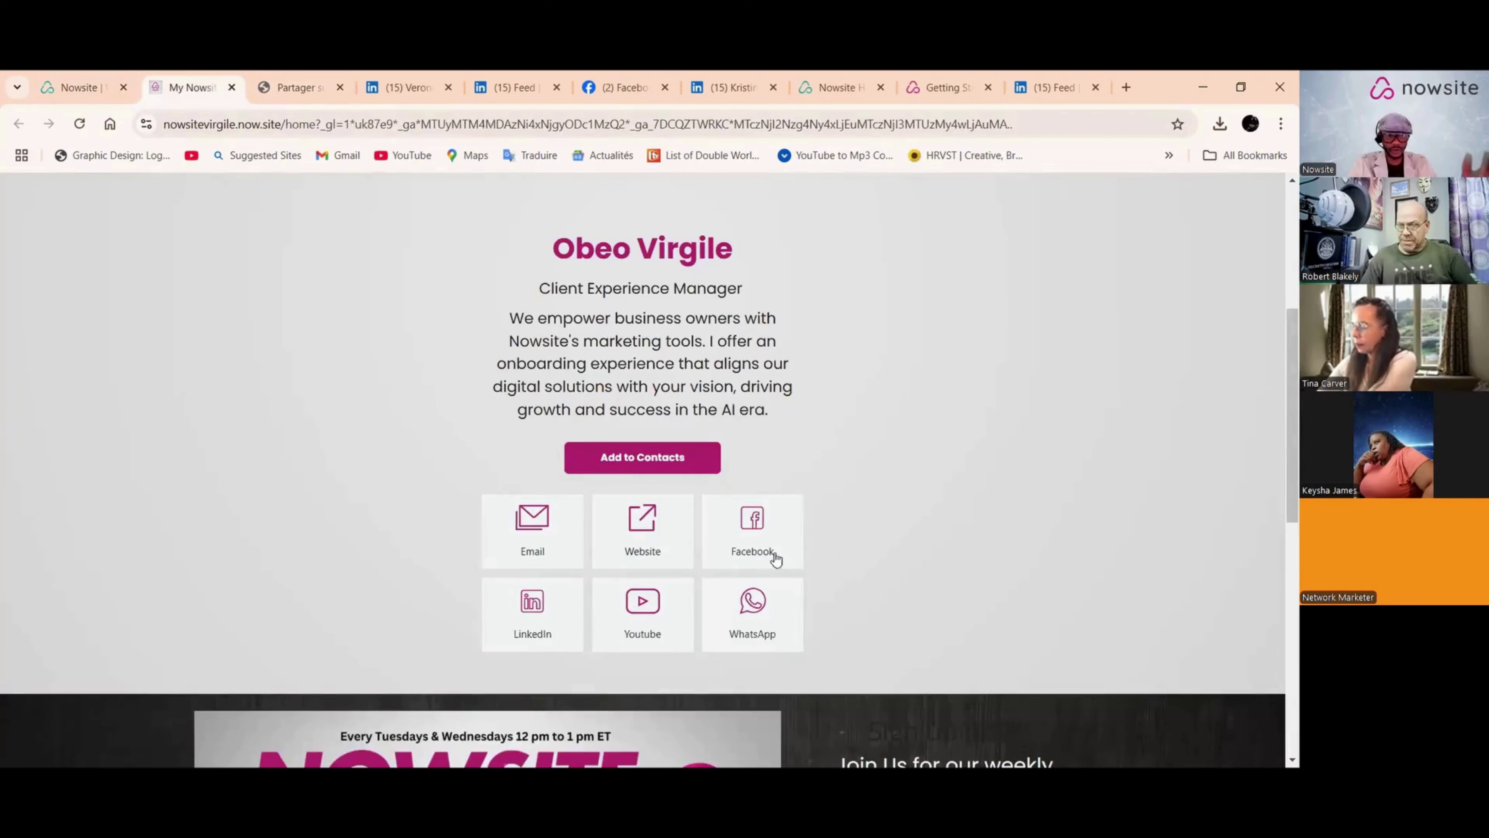
click(772, 557)
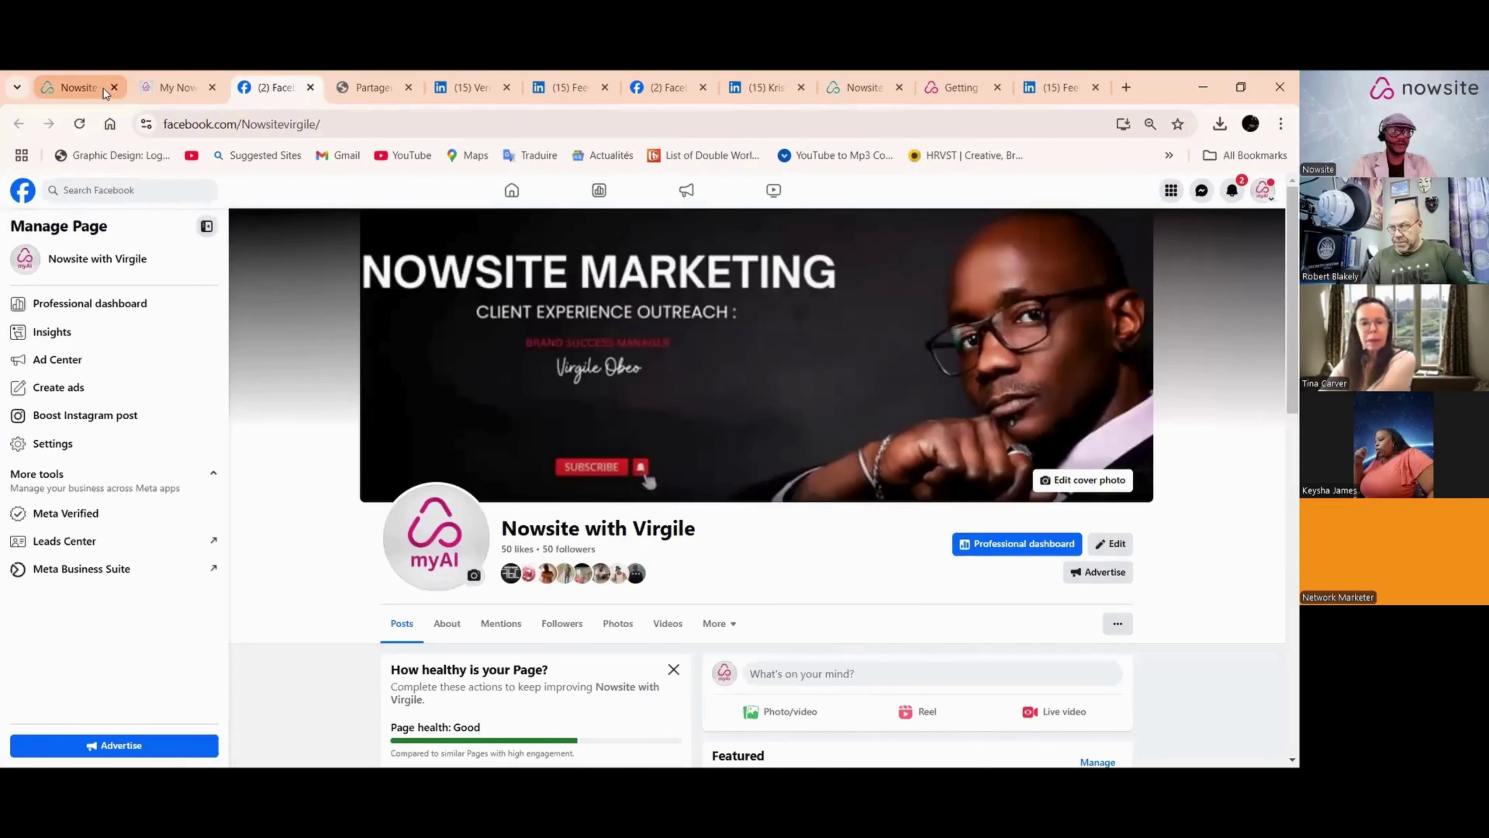
Step: Return to the Nowsite websites, open the live Nowsite How to Workshop site and copy its home page address without the tracking parameters
click(90, 87)
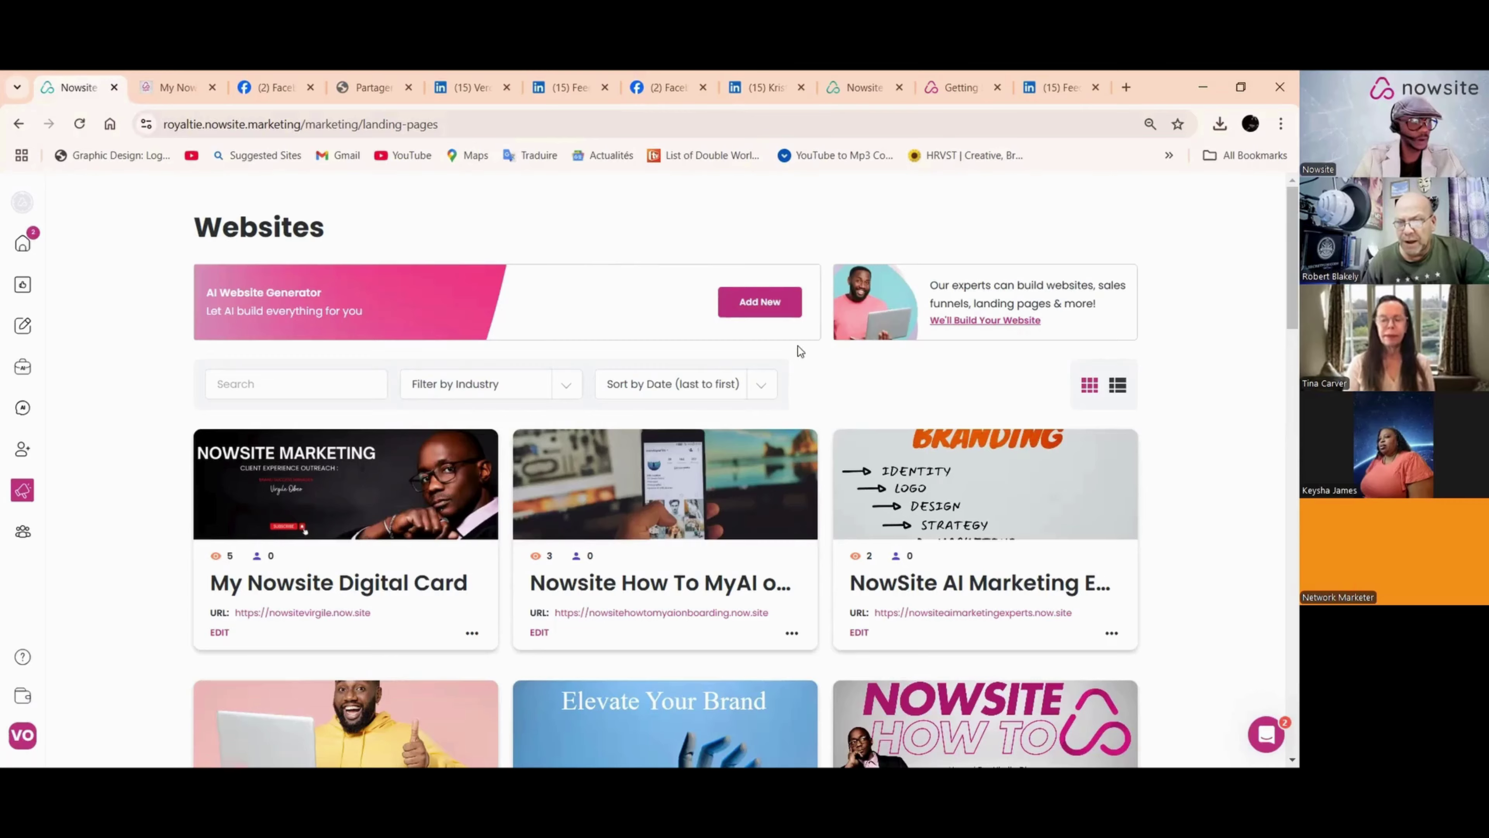
scroll(797, 351, down, 3)
scroll(796, 351, down, 3)
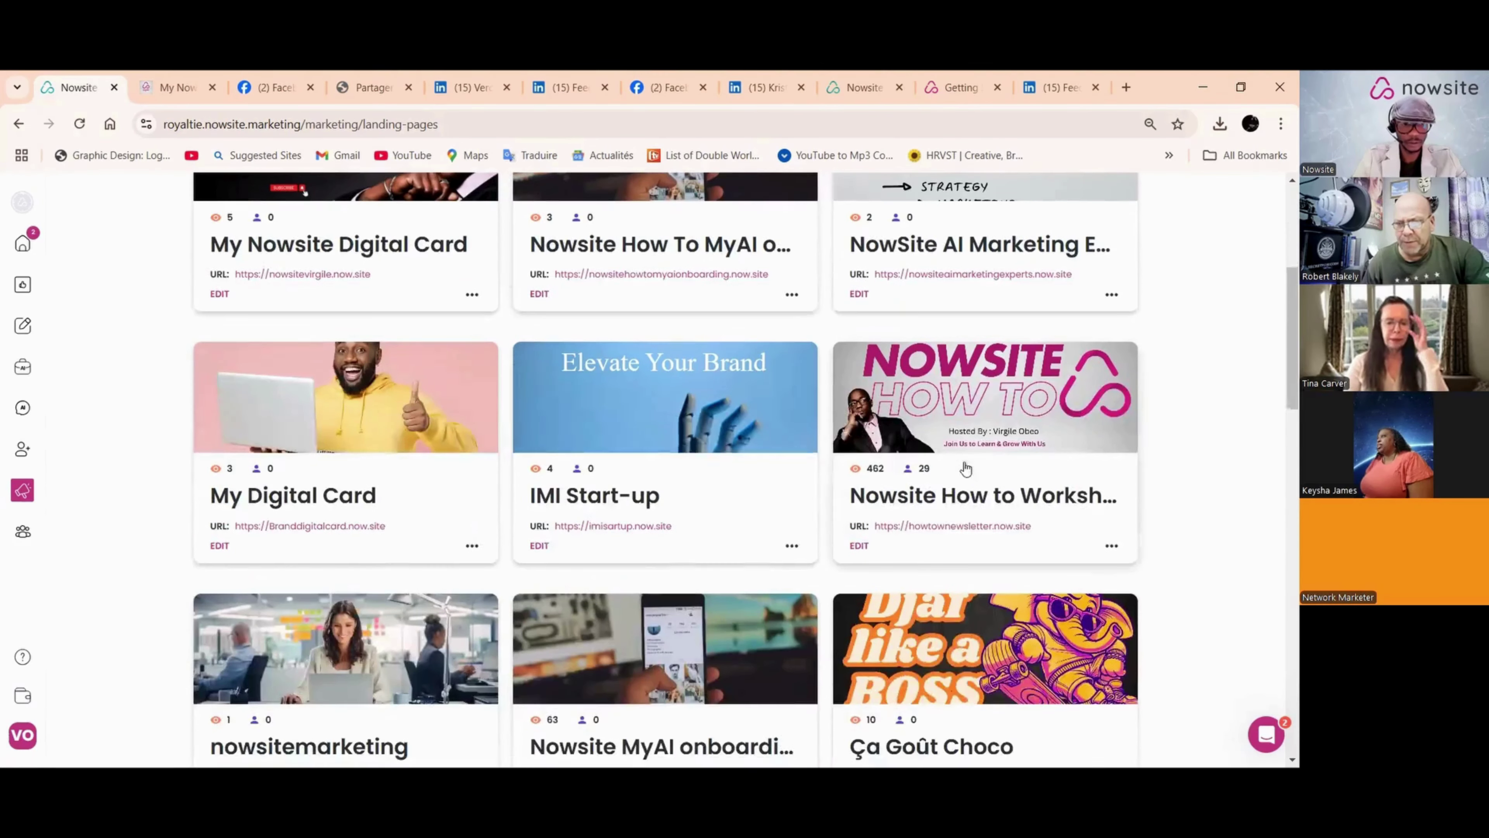
click(959, 528)
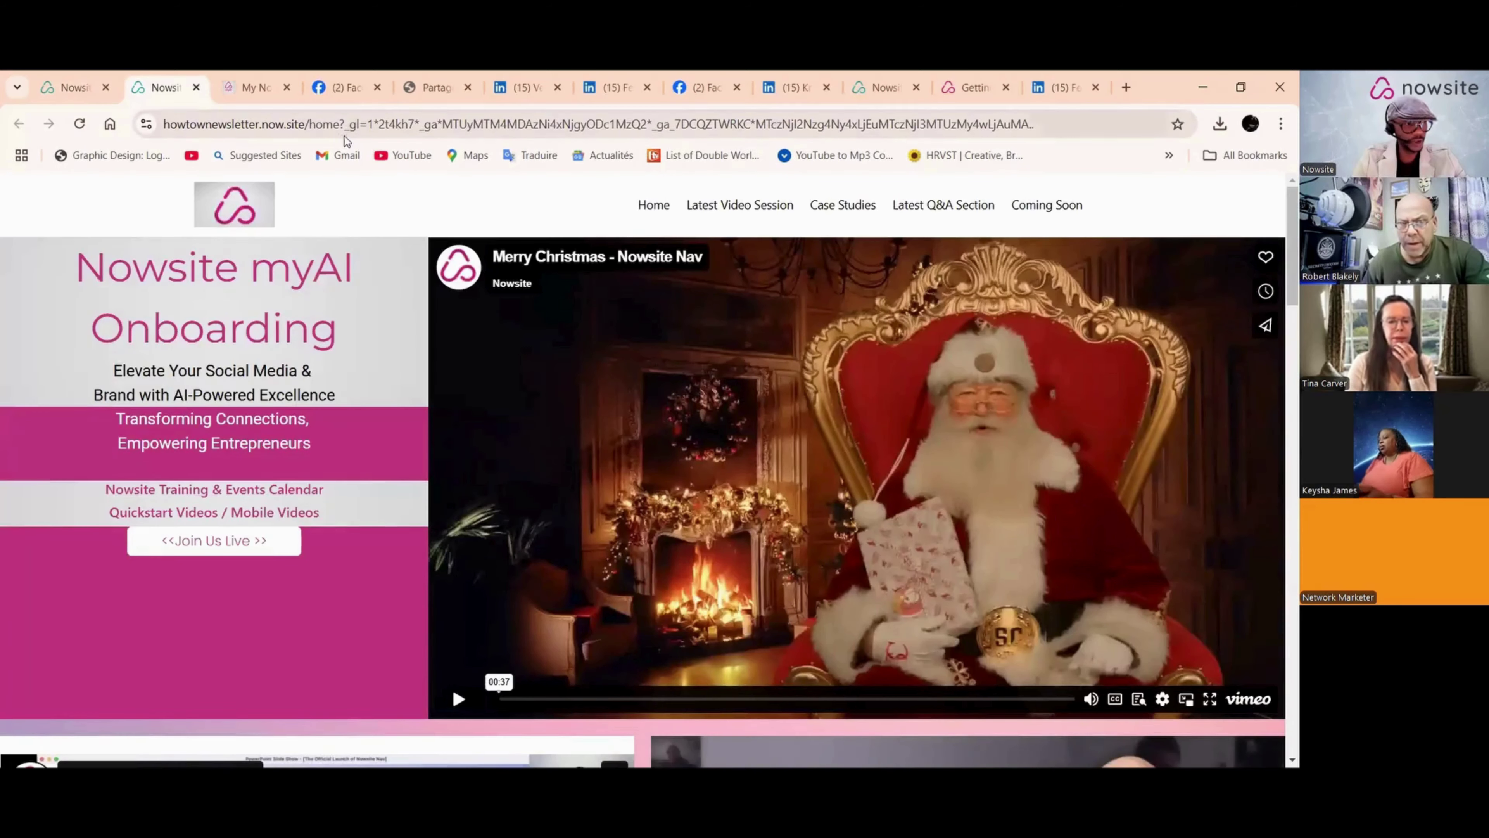
drag(340, 127, 165, 127)
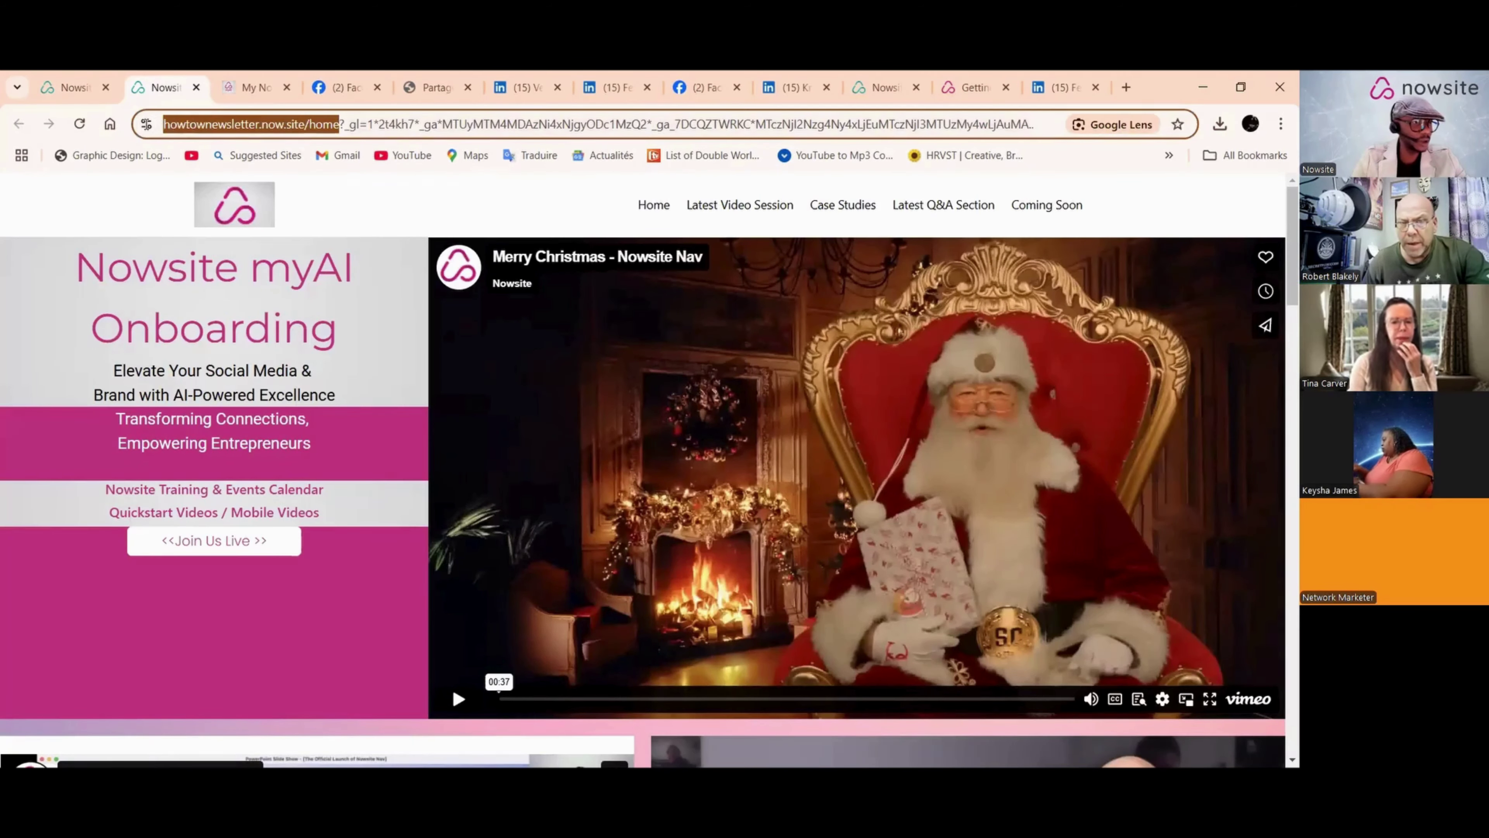
right_click(254, 128)
click(304, 287)
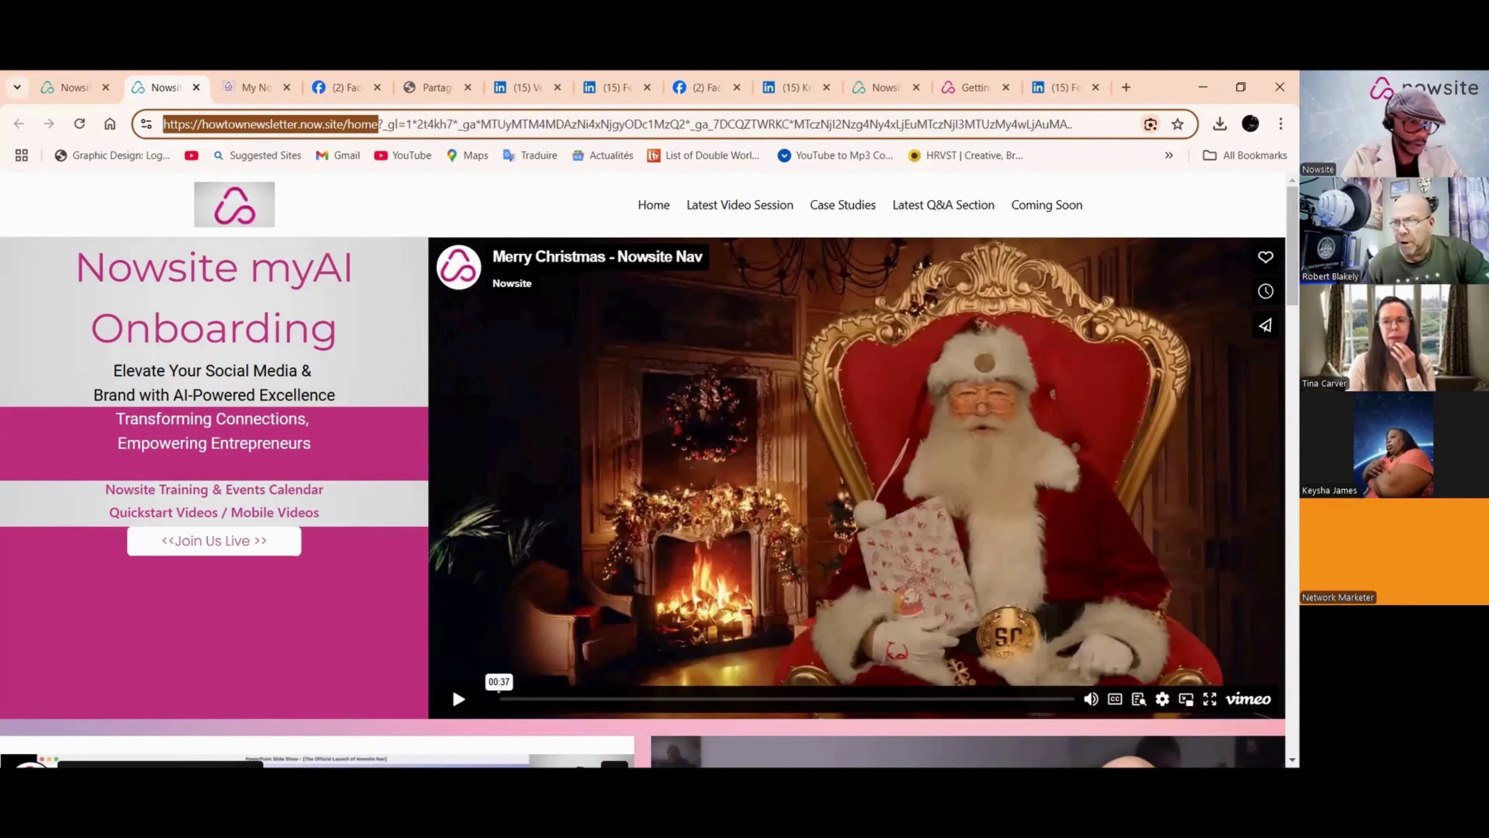
key(alt+Tab)
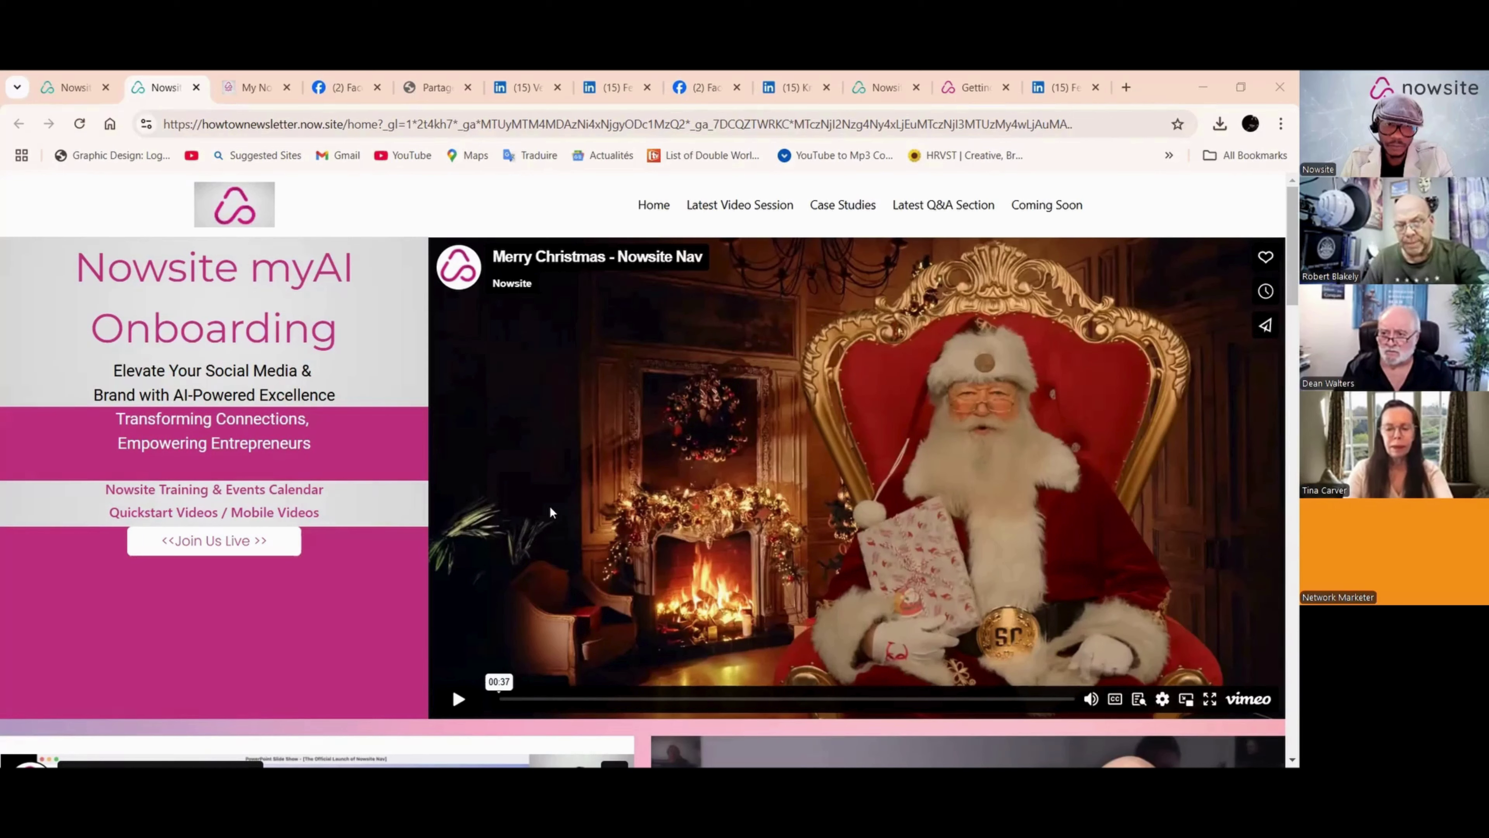
scroll(683, 435, down, 3)
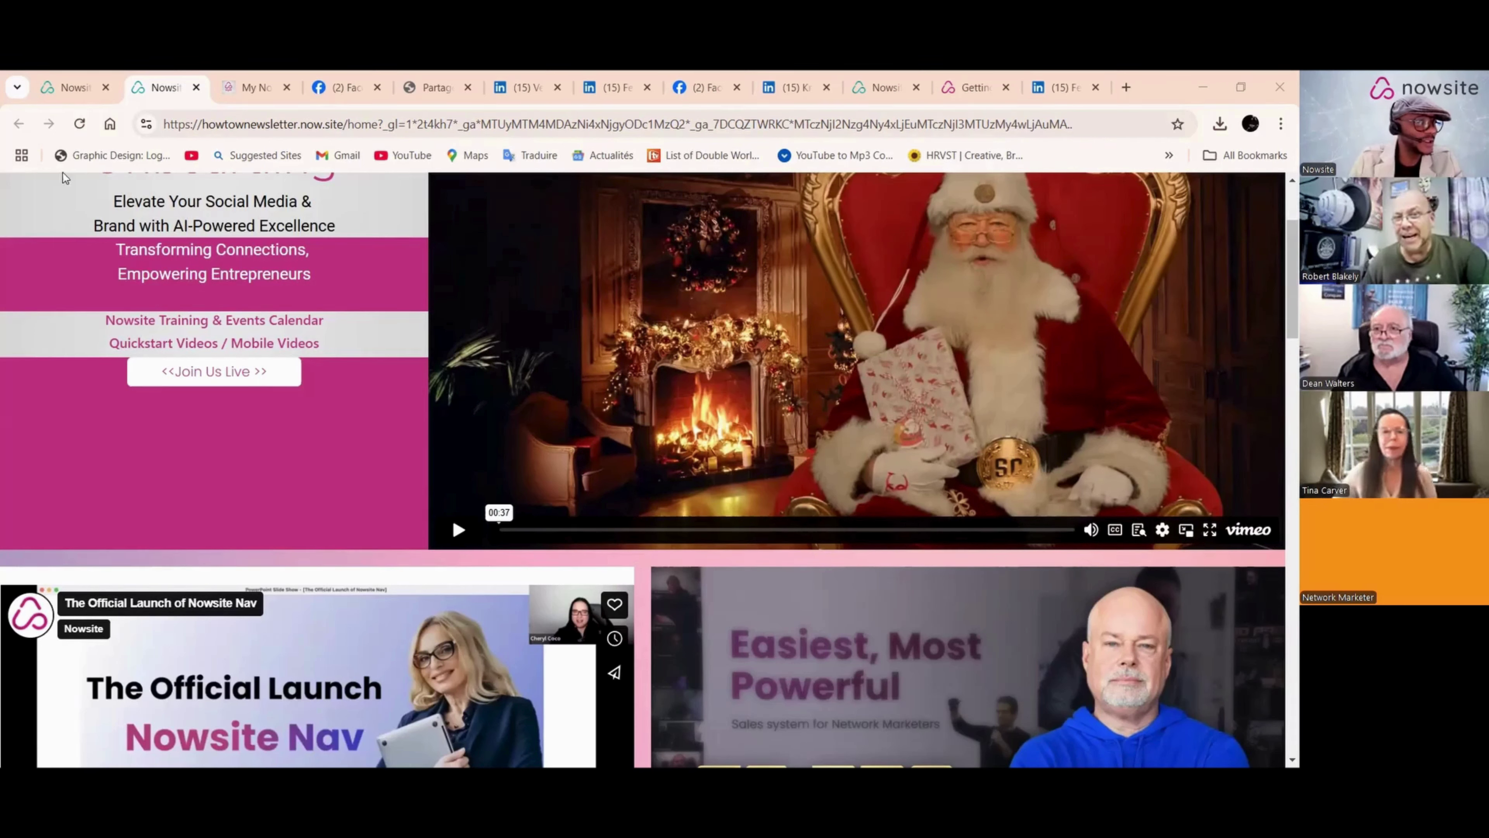
Step: Open the Nowsite How to Workshop site for editing and change its website URL to howtonewsletter
click(65, 98)
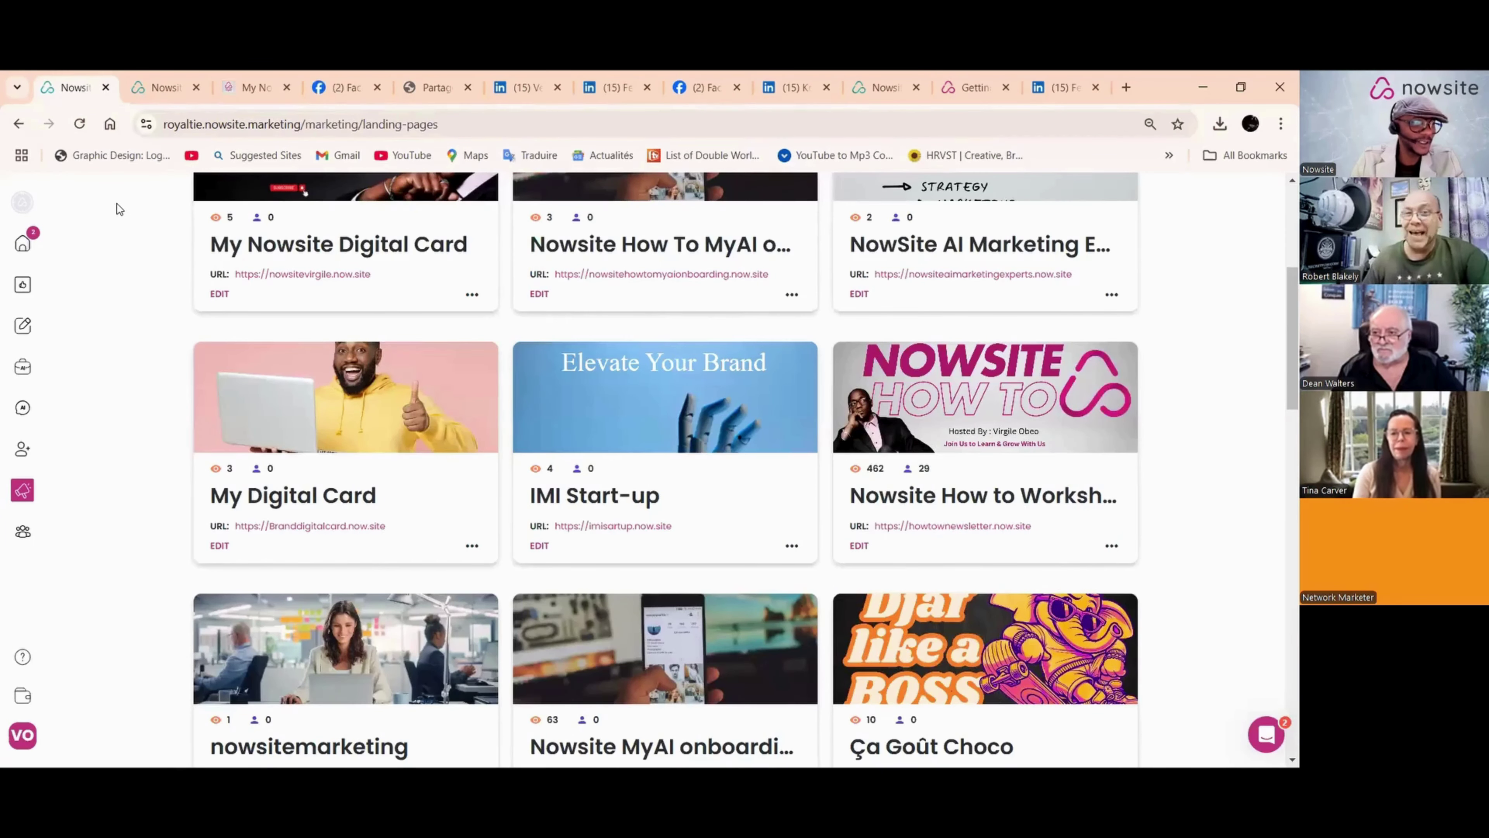
scroll(869, 307, down, 4)
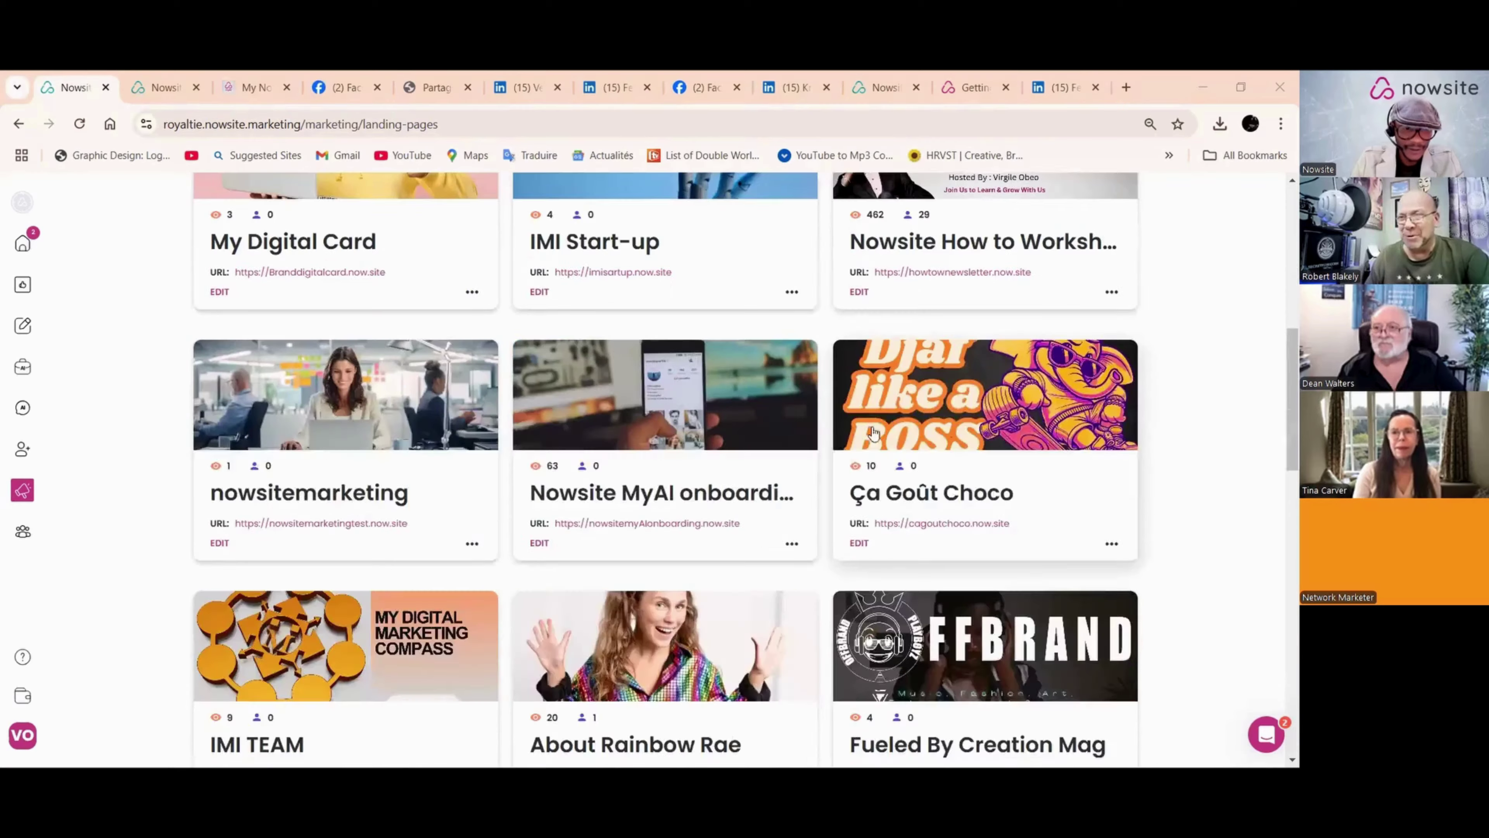
click(859, 292)
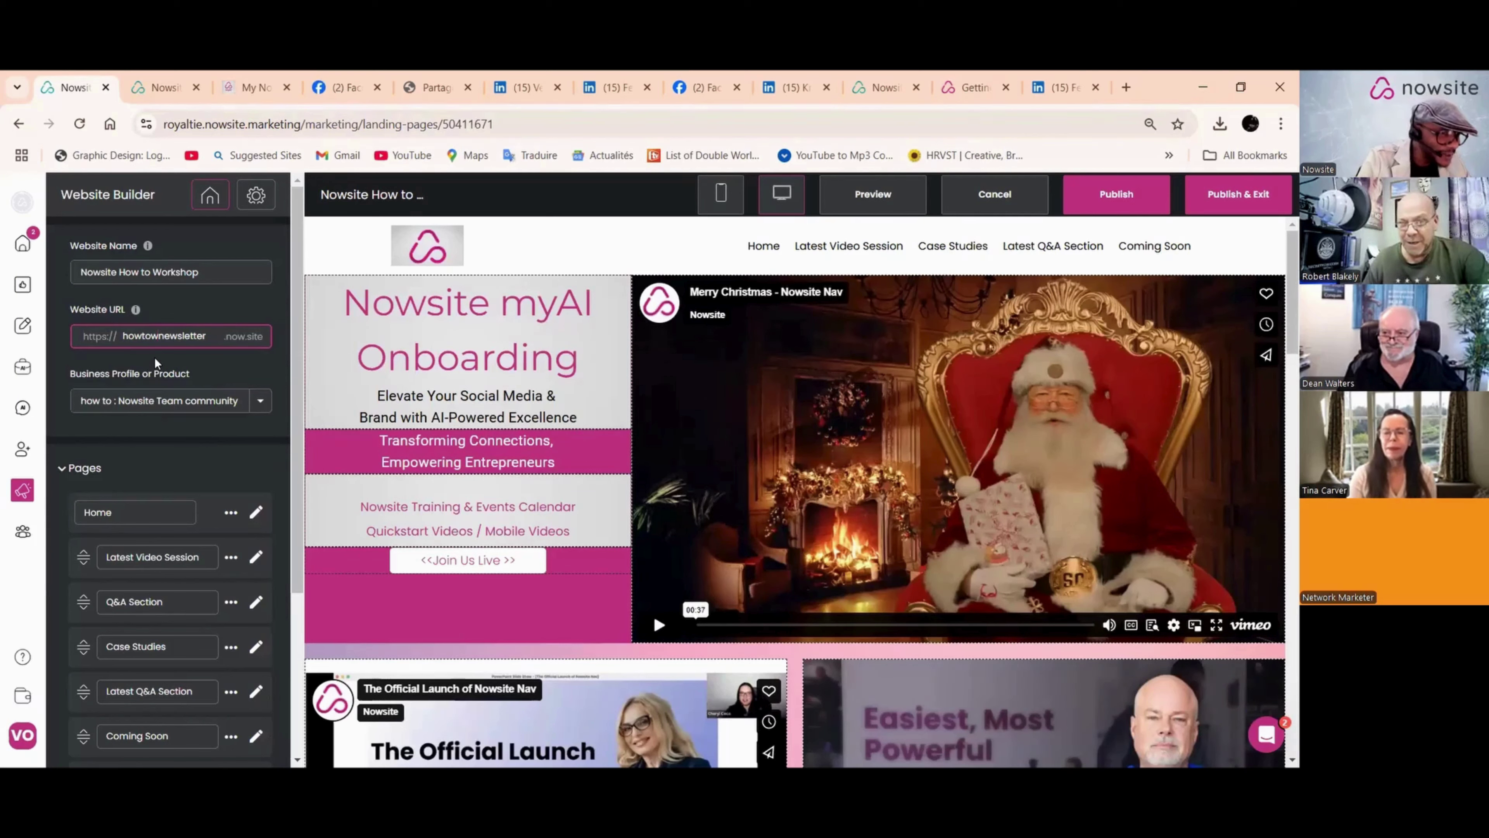
key(BackSpace)
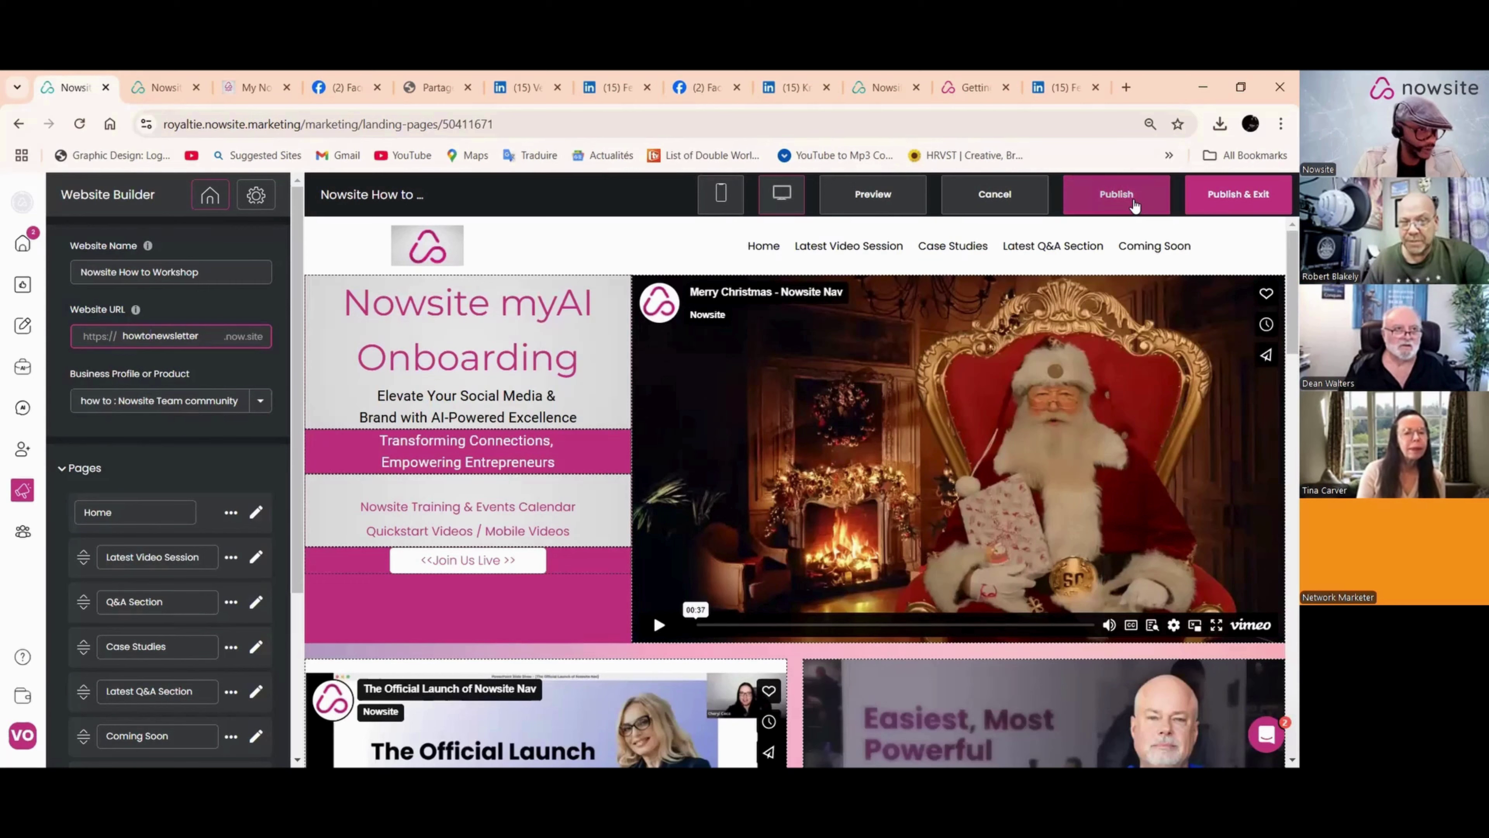
Step: Publish the Nowsite How to Workshop site with its changed web address
click(1117, 199)
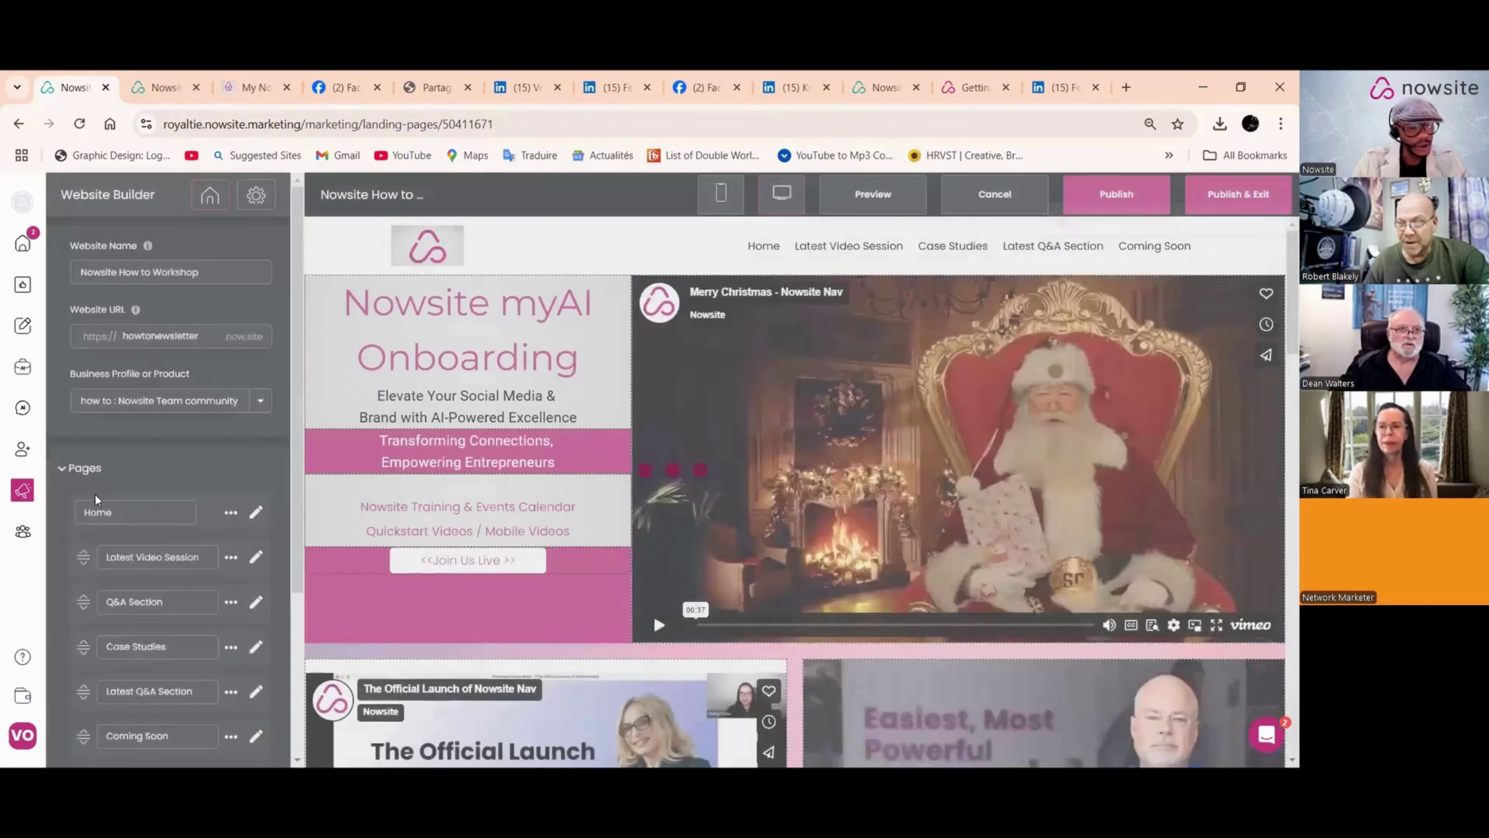
scroll(169, 474, down, 1)
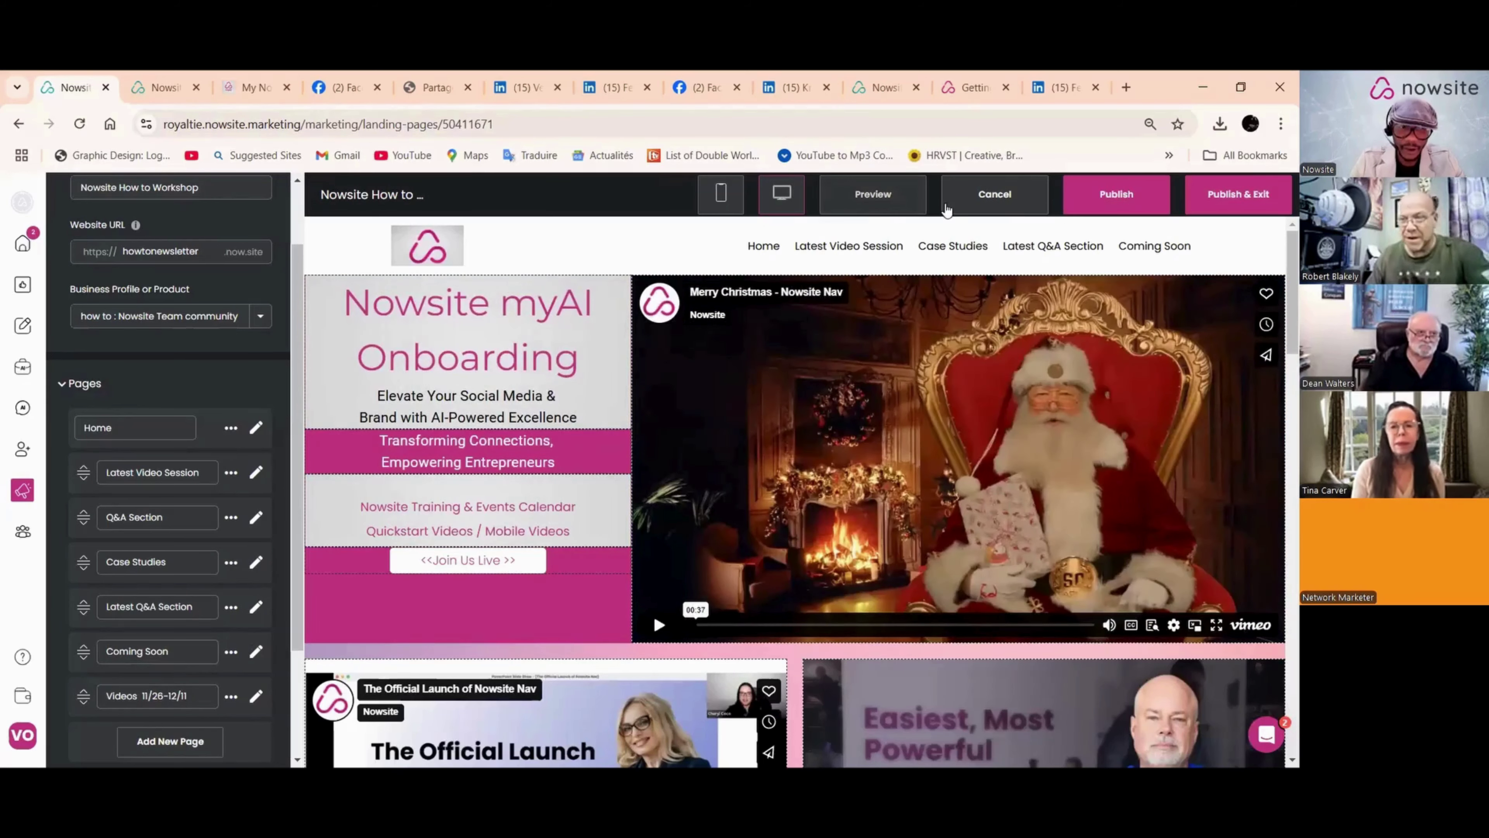
click(1139, 204)
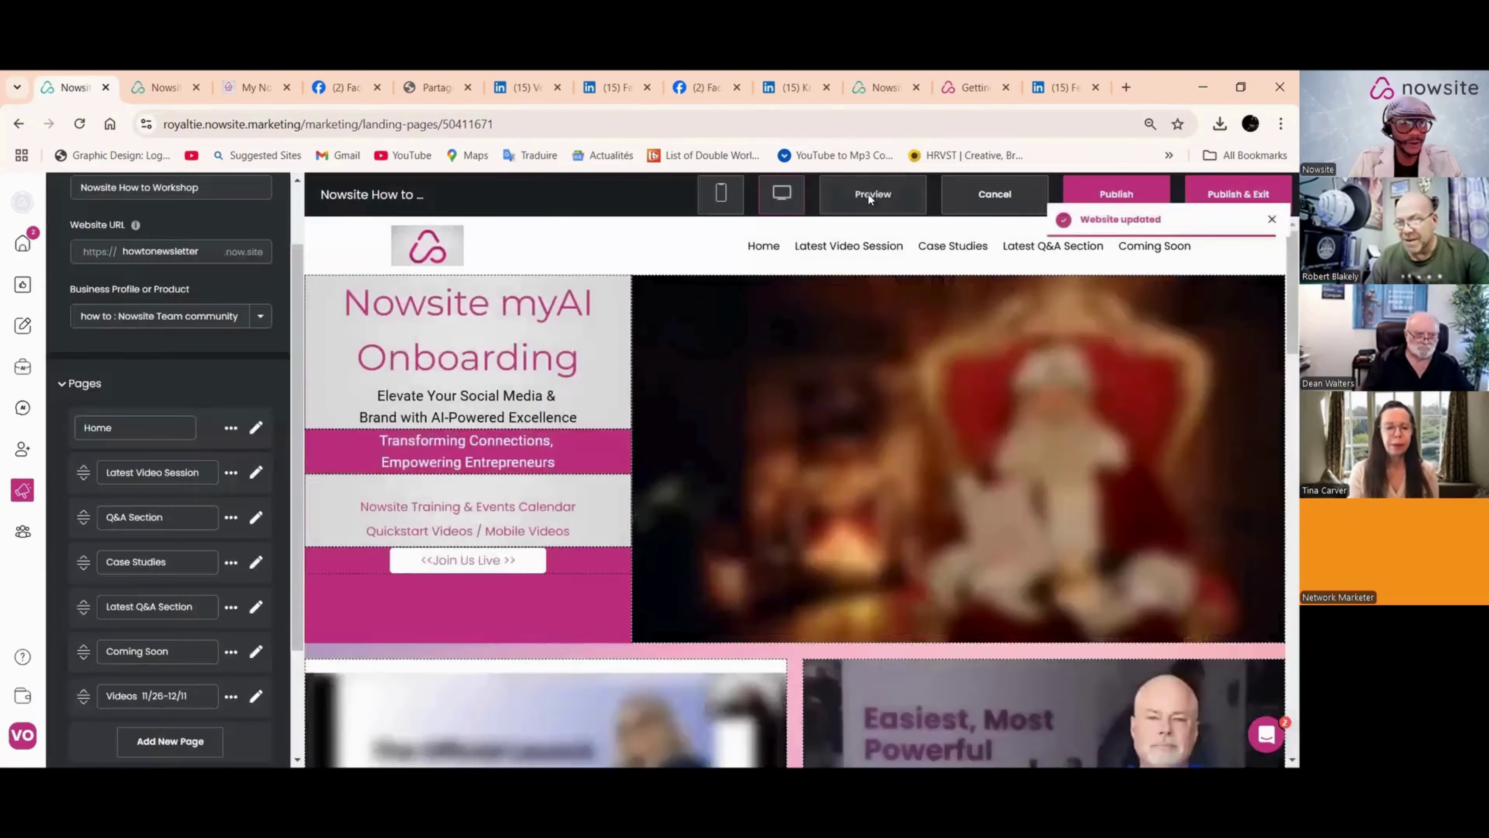
Step: Preview the published site, open its Latest Video Session page and follow the See More link
click(870, 195)
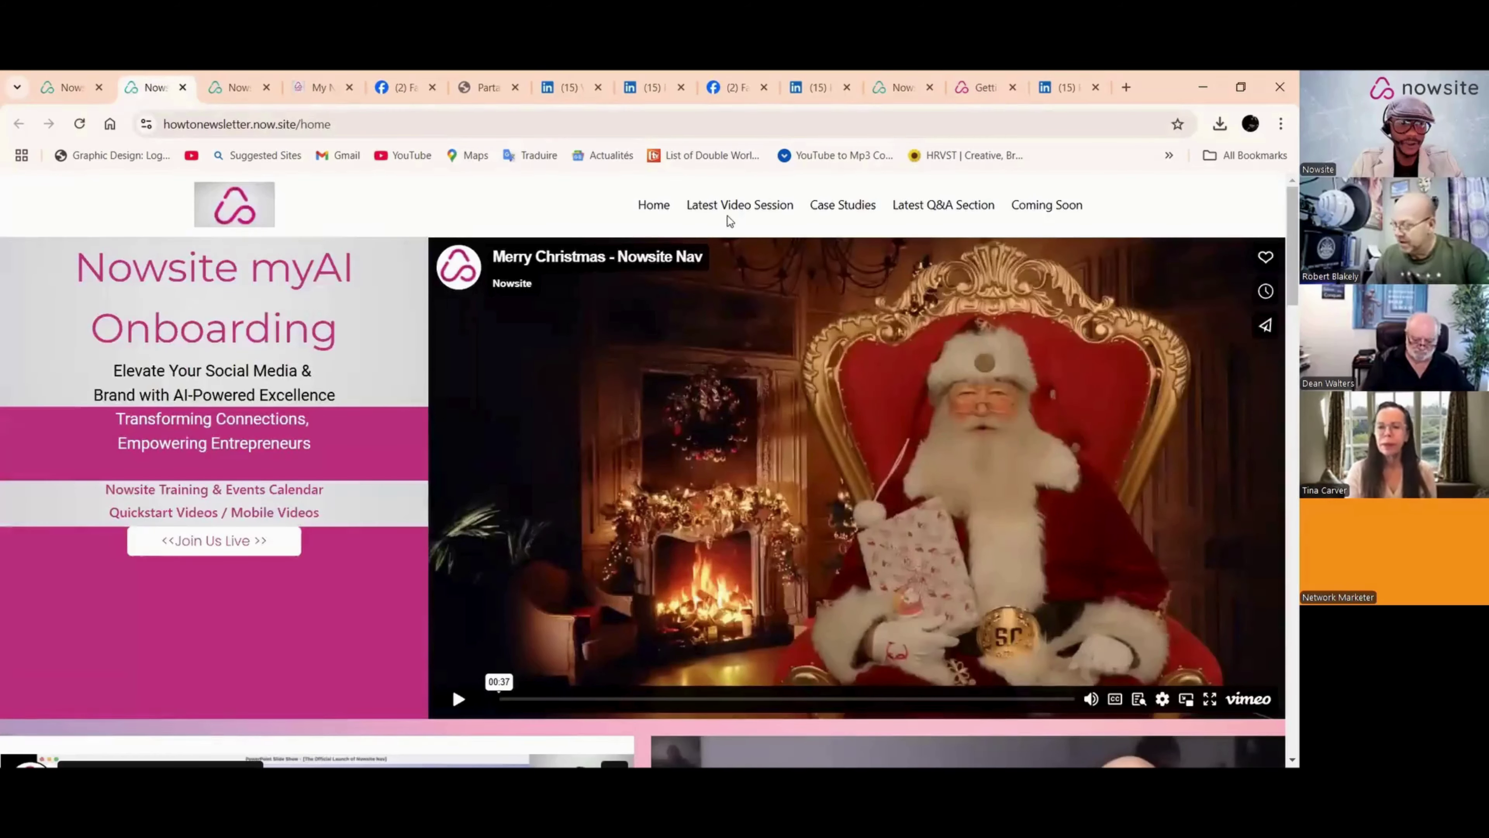
click(733, 205)
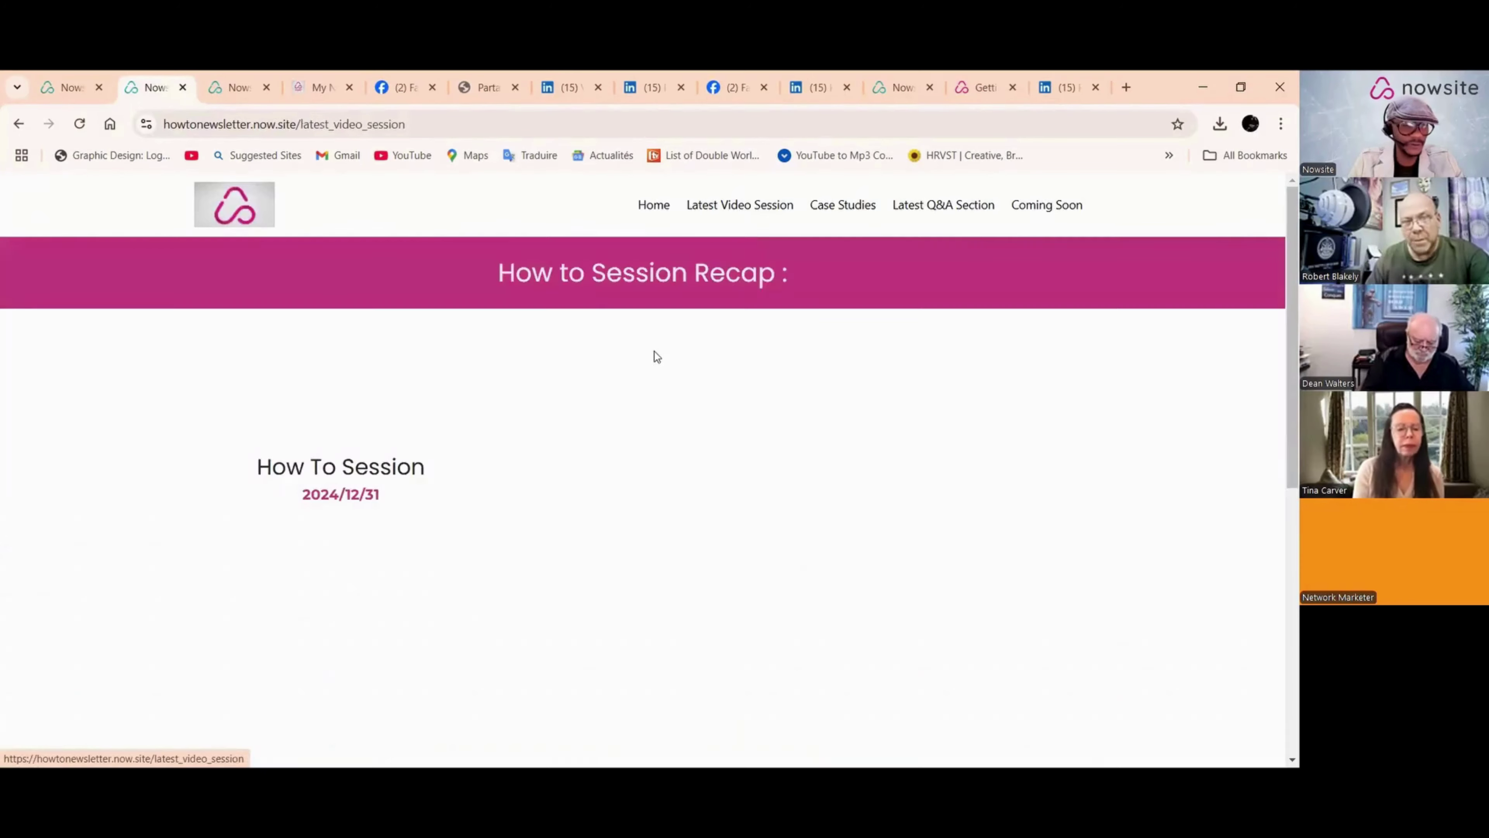
scroll(662, 363, down, 10)
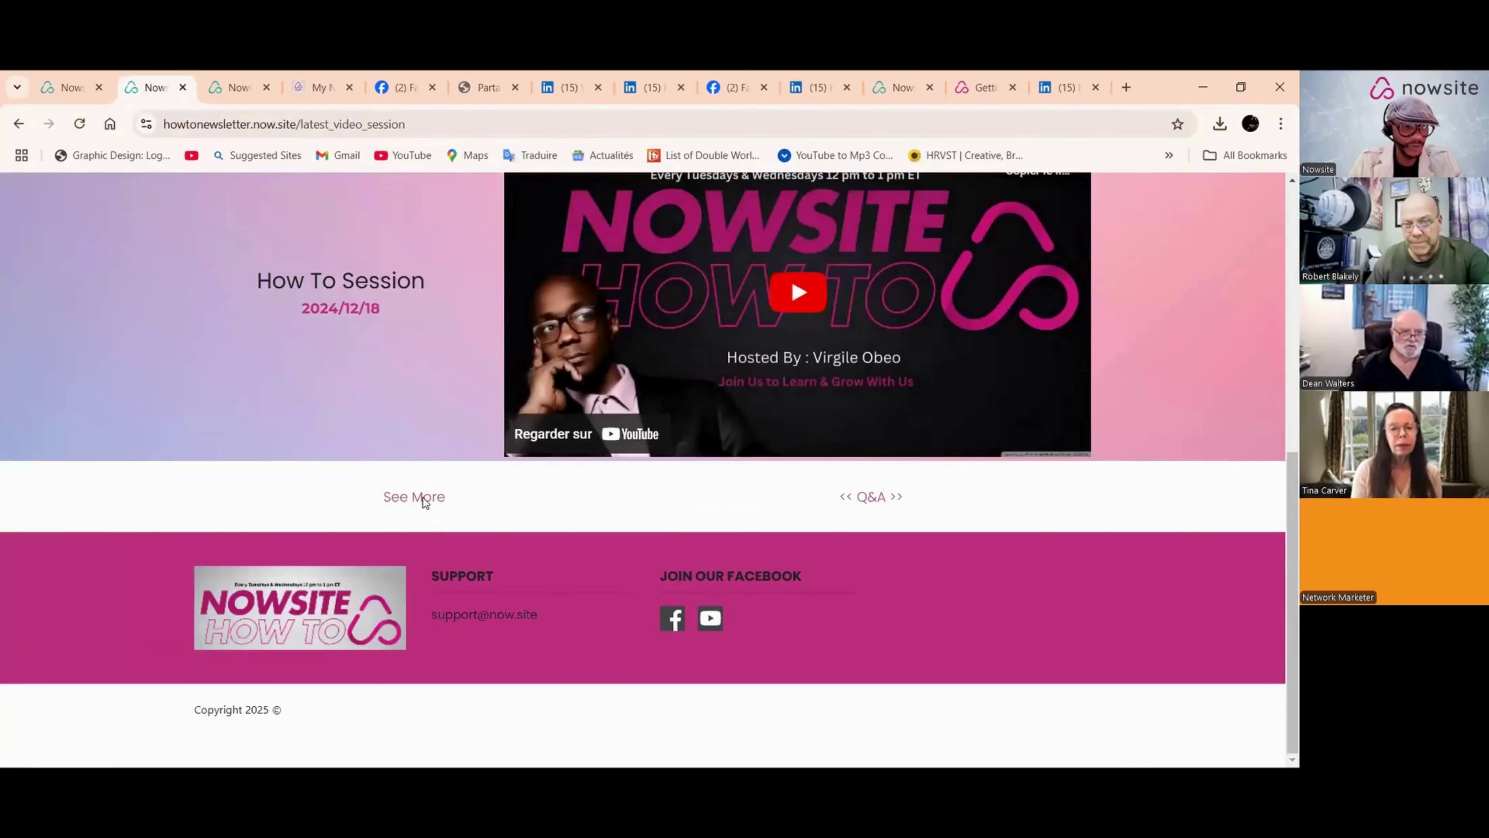
click(424, 498)
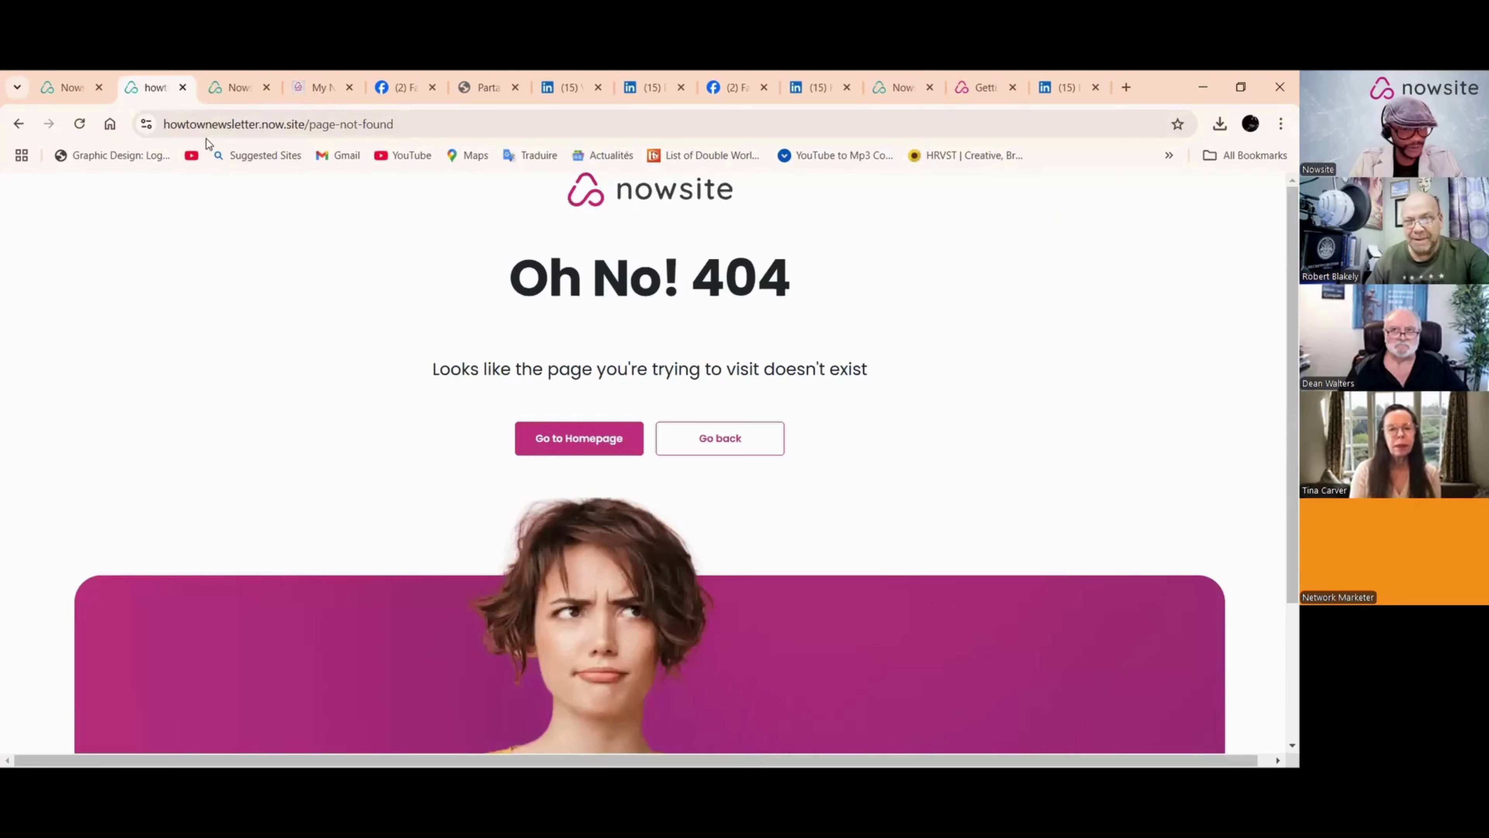
Step: Publish the How to Workshop site again and copy the home page address from a fresh preview
click(63, 89)
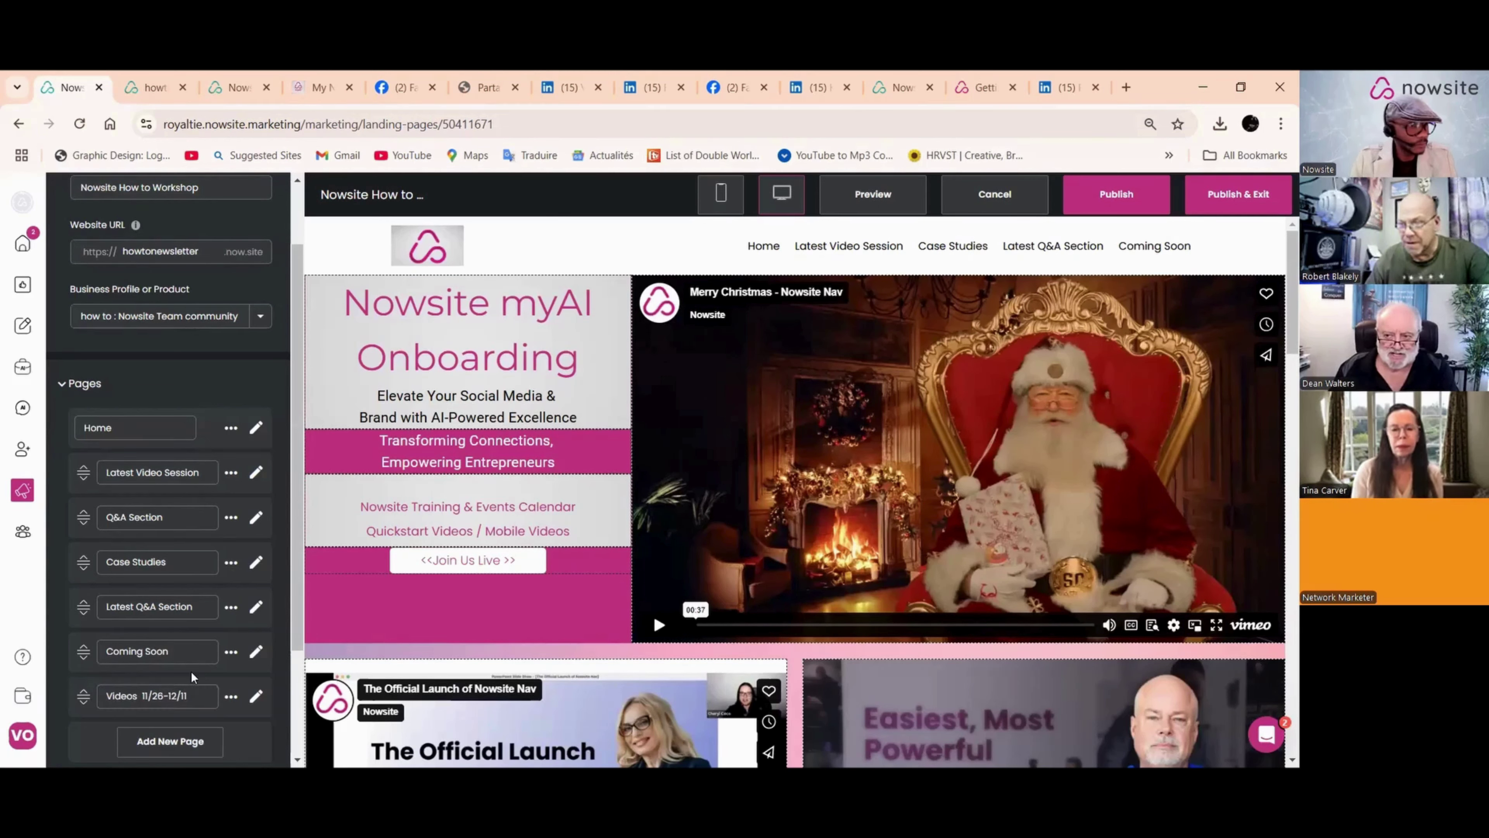
click(1119, 208)
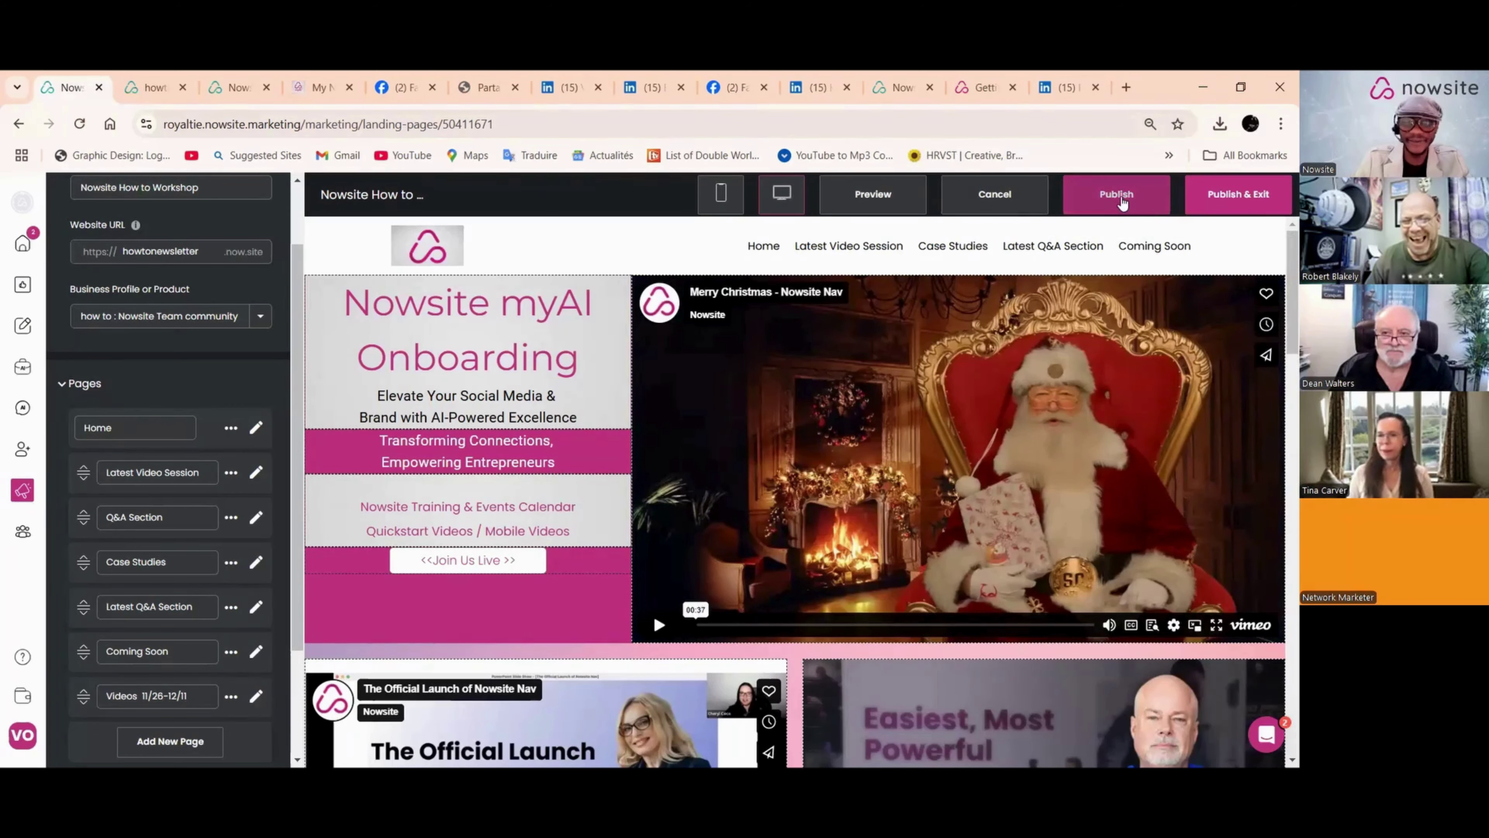
click(873, 198)
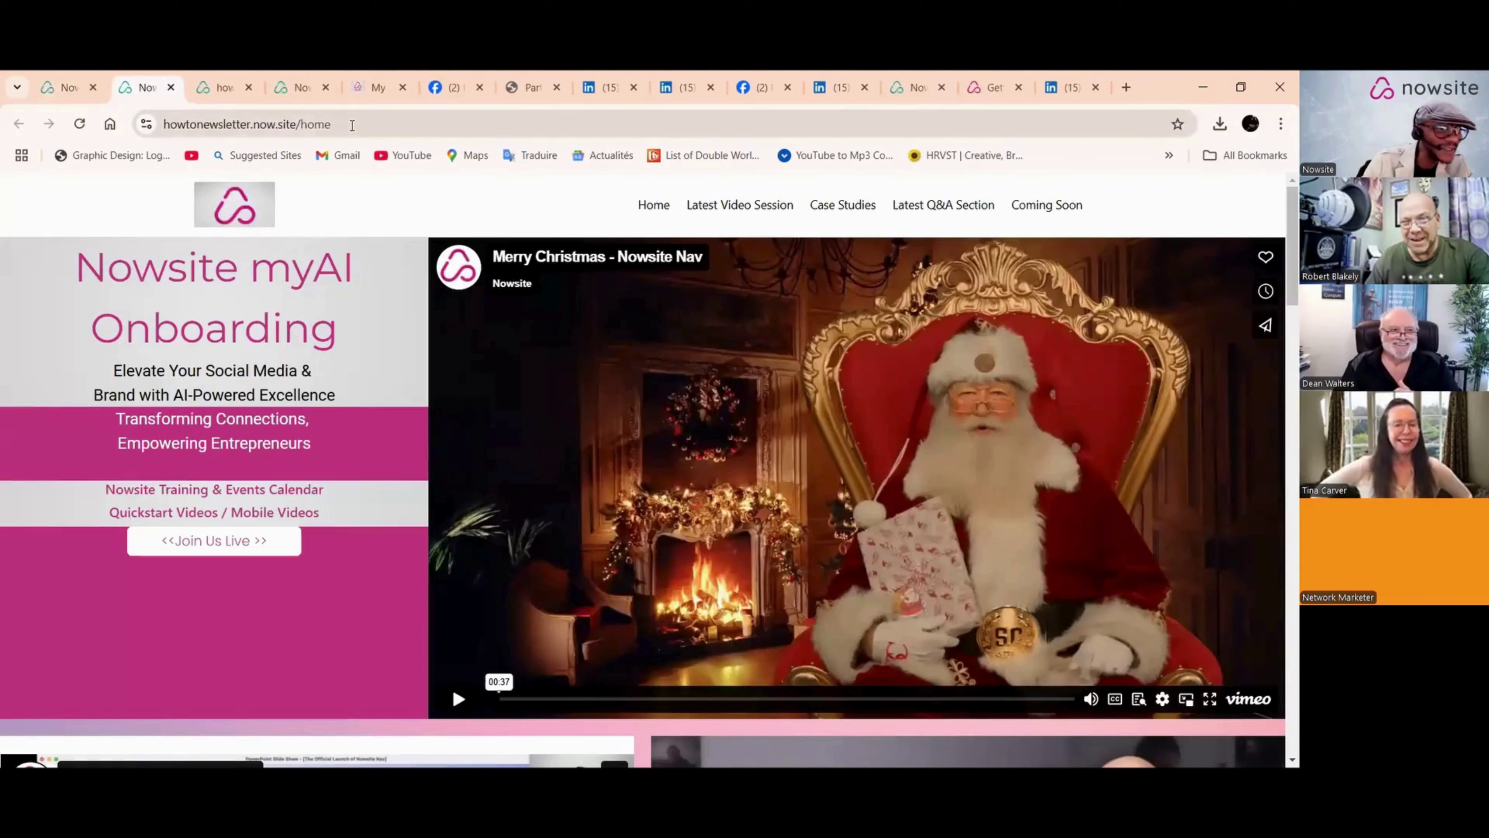
click(352, 125)
right_click(290, 132)
click(360, 286)
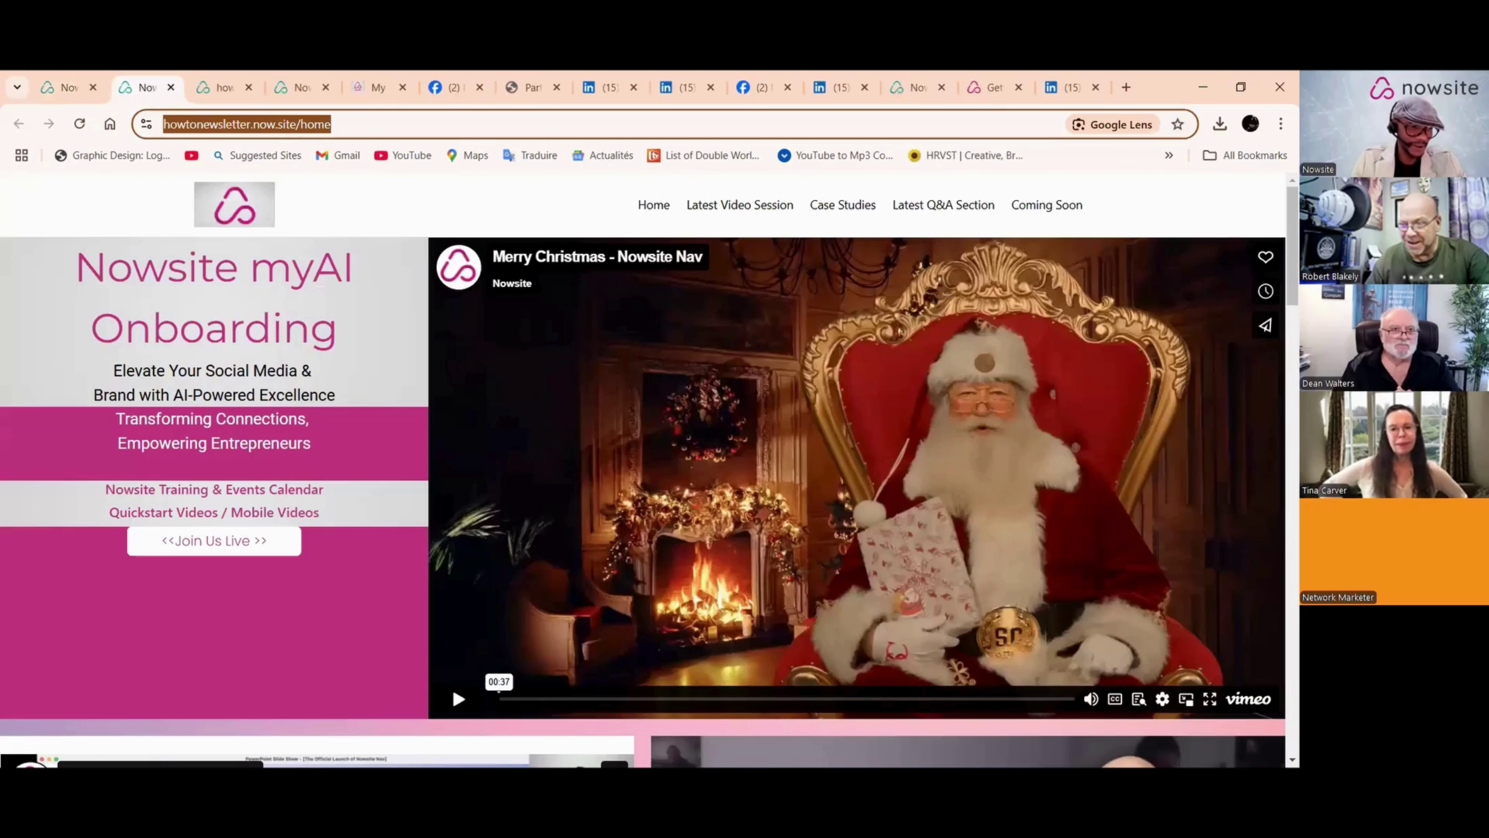
click(496, 681)
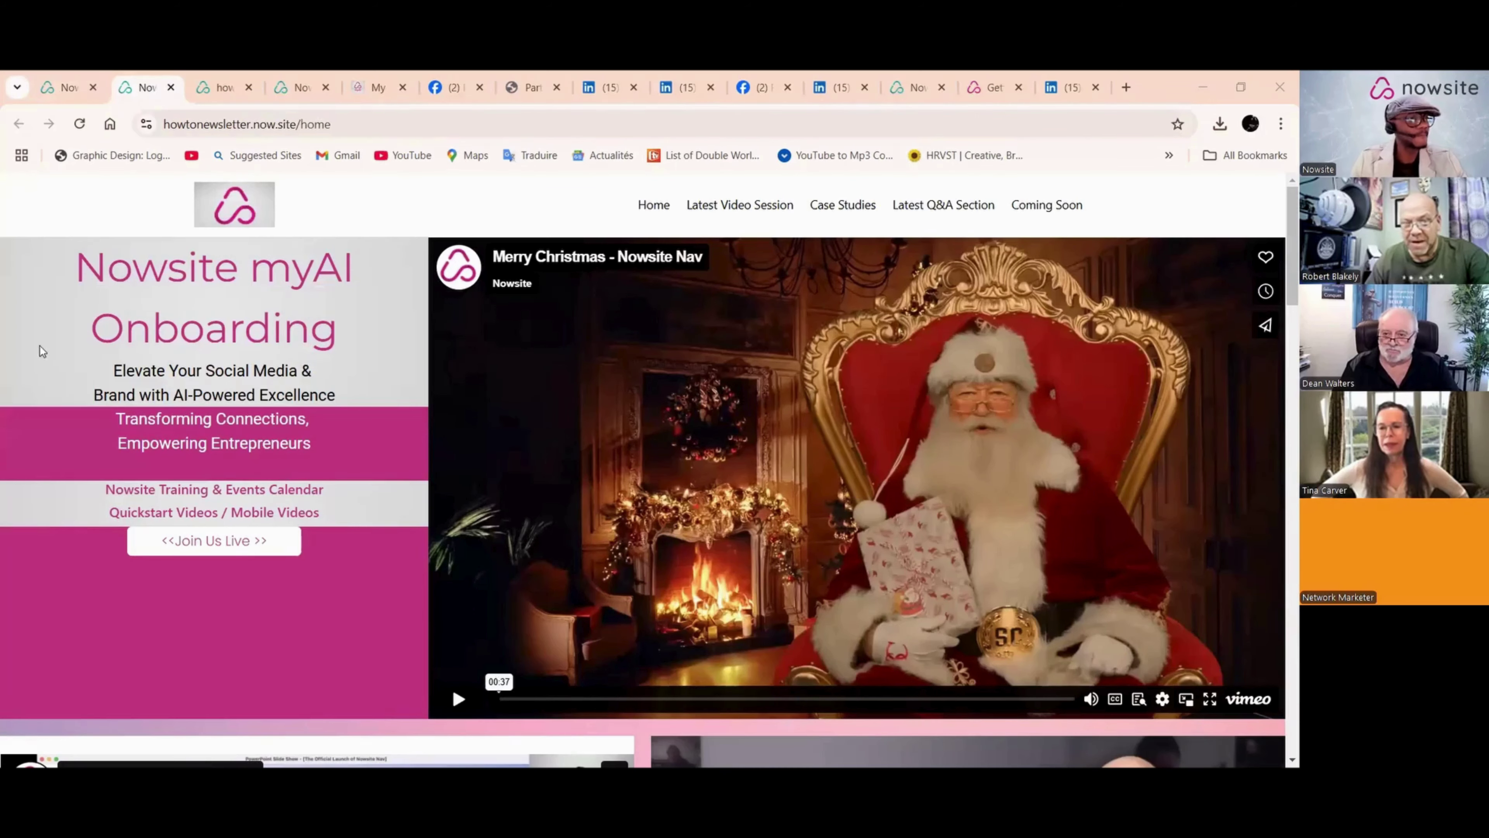
Step: Return to the site editor and check the redirect URL of the newsletter sign-up form's Register button
click(70, 87)
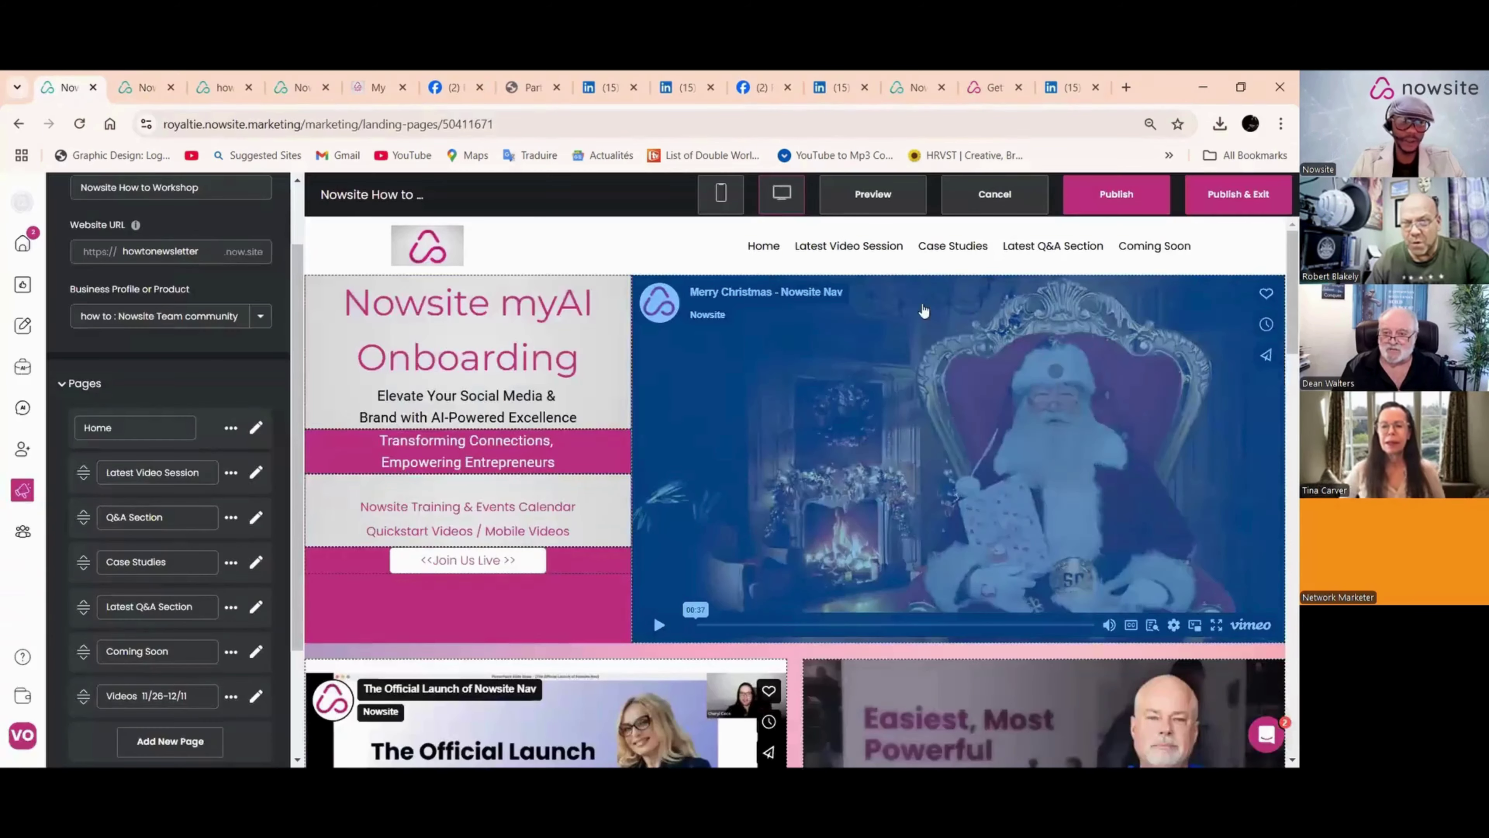
scroll(985, 399, down, 9)
scroll(994, 416, down, 4)
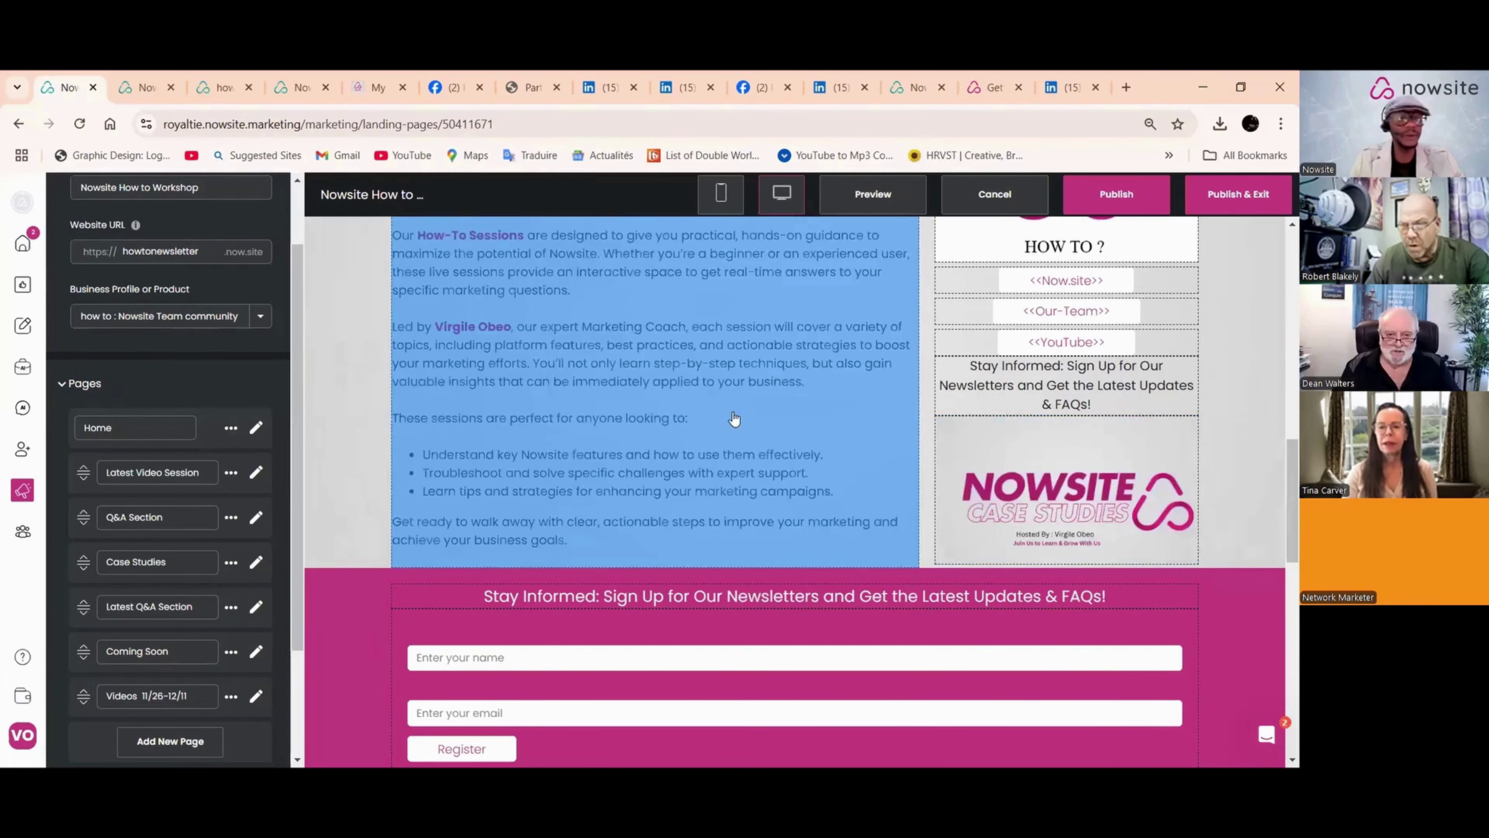
scroll(644, 487, down, 4)
click(645, 468)
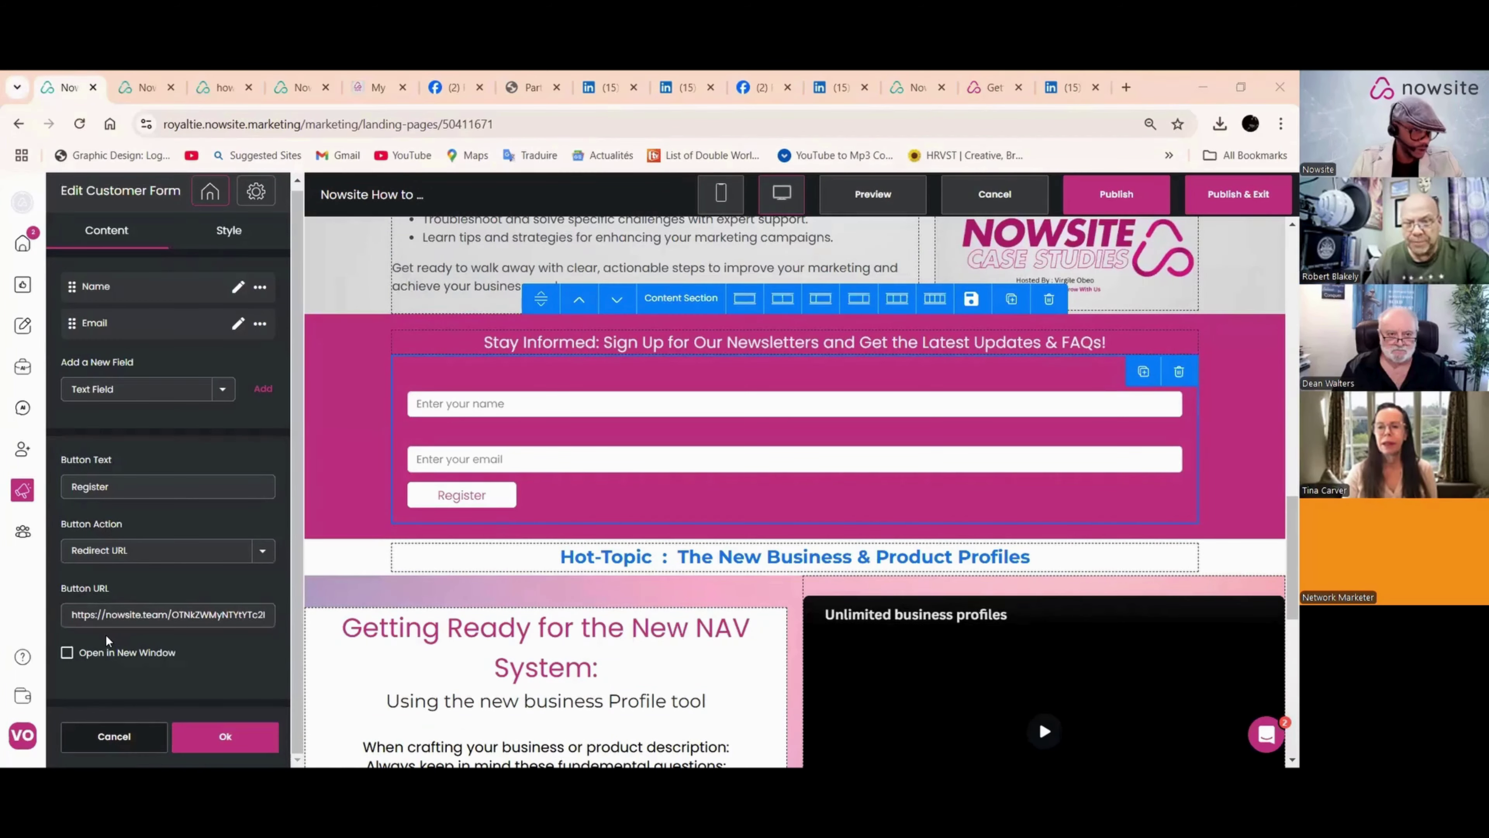
scroll(410, 584, up, 1)
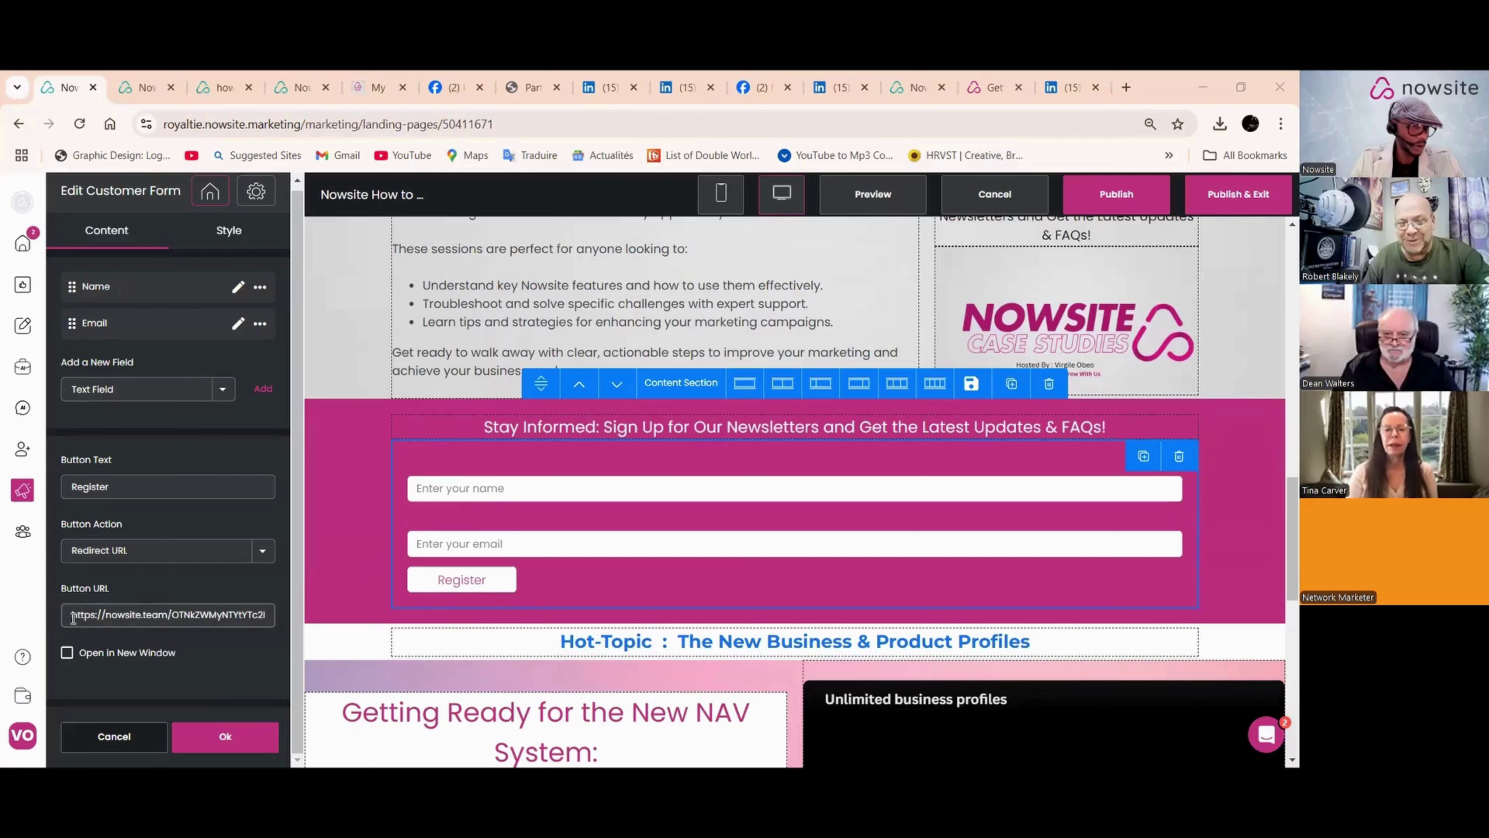
drag(73, 618, 294, 622)
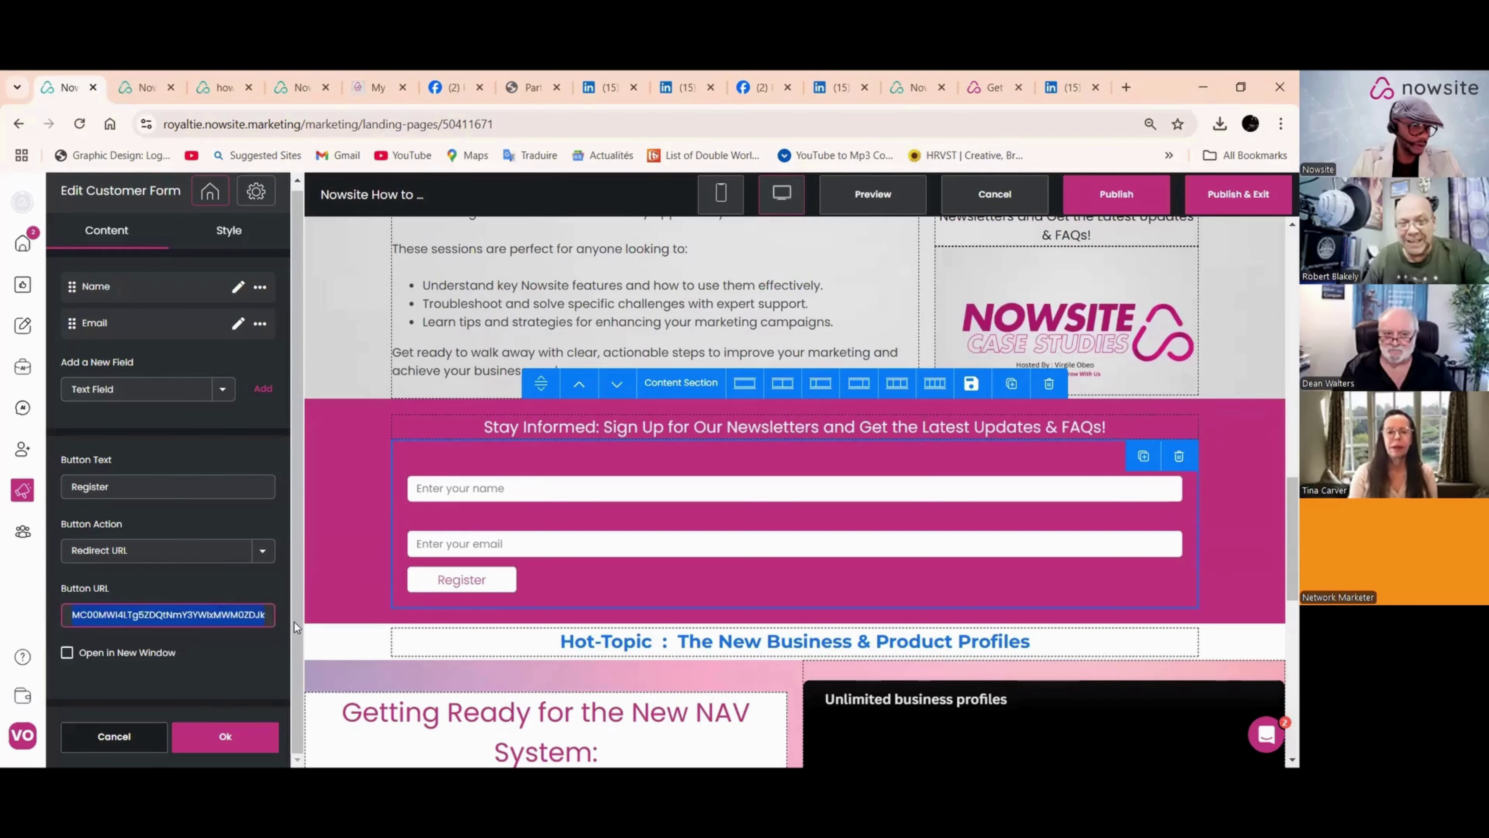
right_click(234, 618)
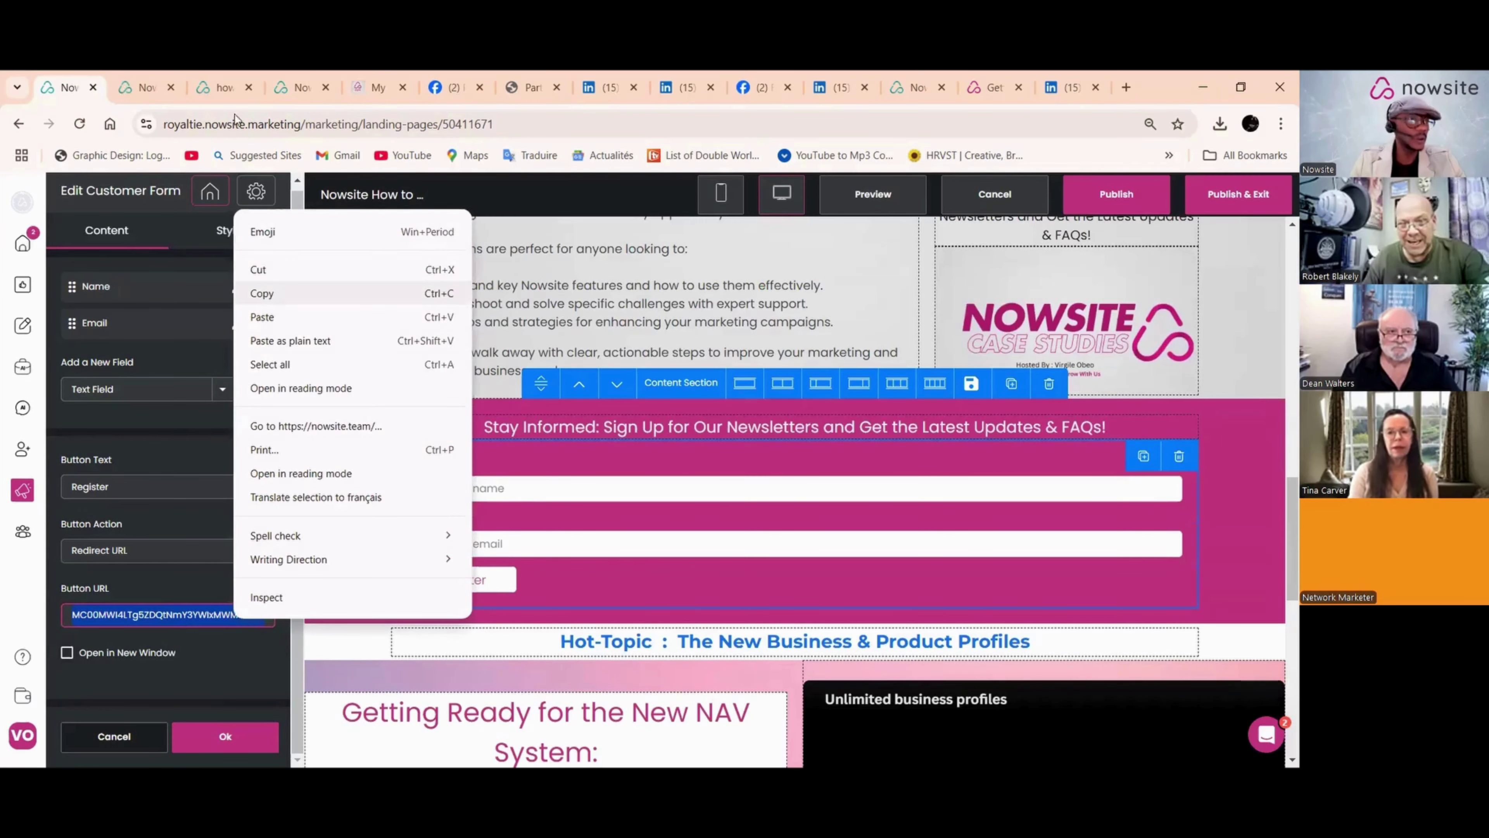
click(844, 275)
Step: Copy the team invitation link from the Our-Team button's redirect URL and close the button's settings
scroll(973, 346, up, 5)
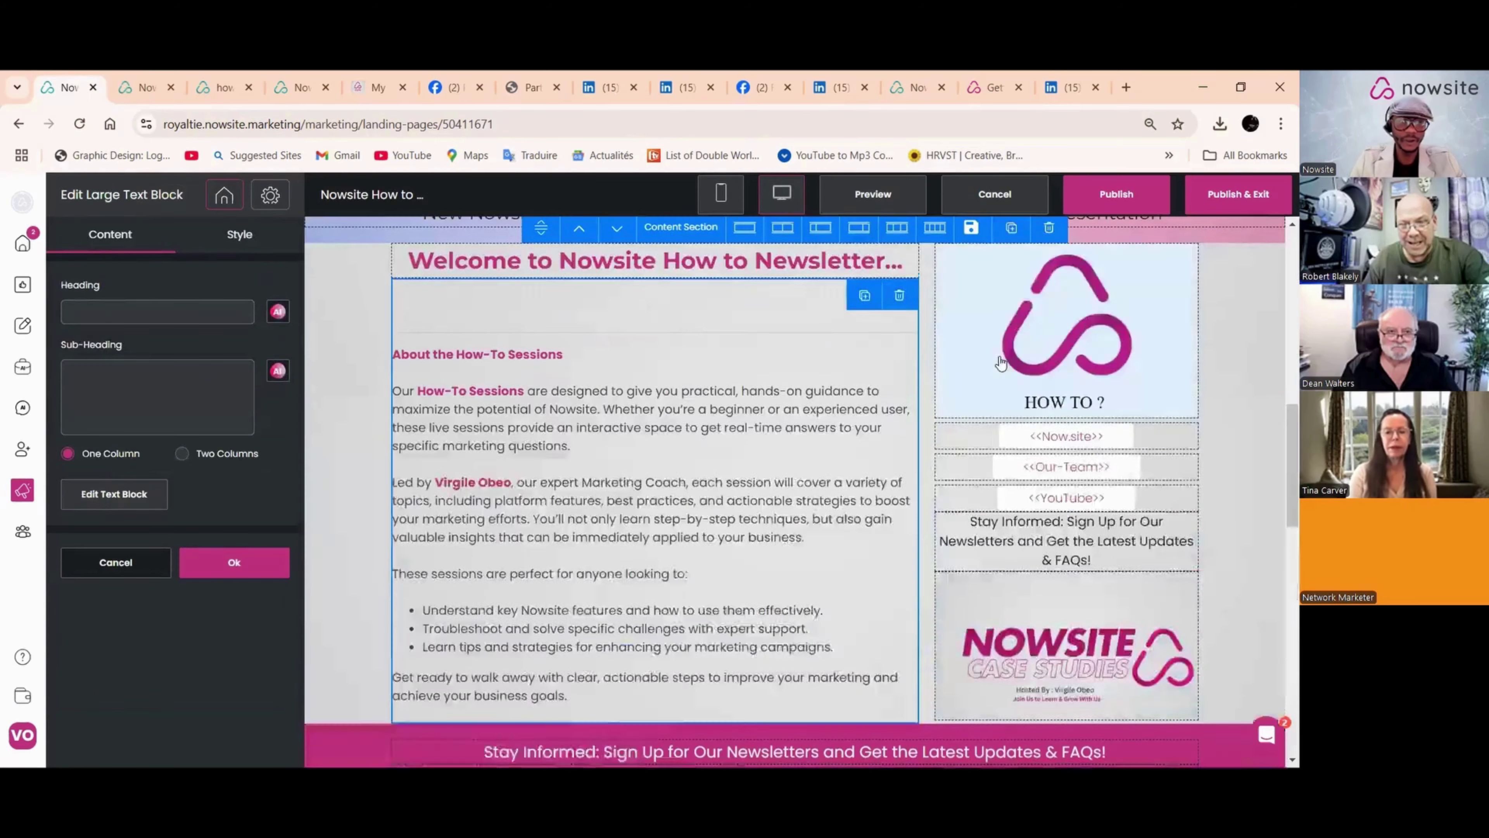
scroll(1000, 362, up, 1)
click(1065, 481)
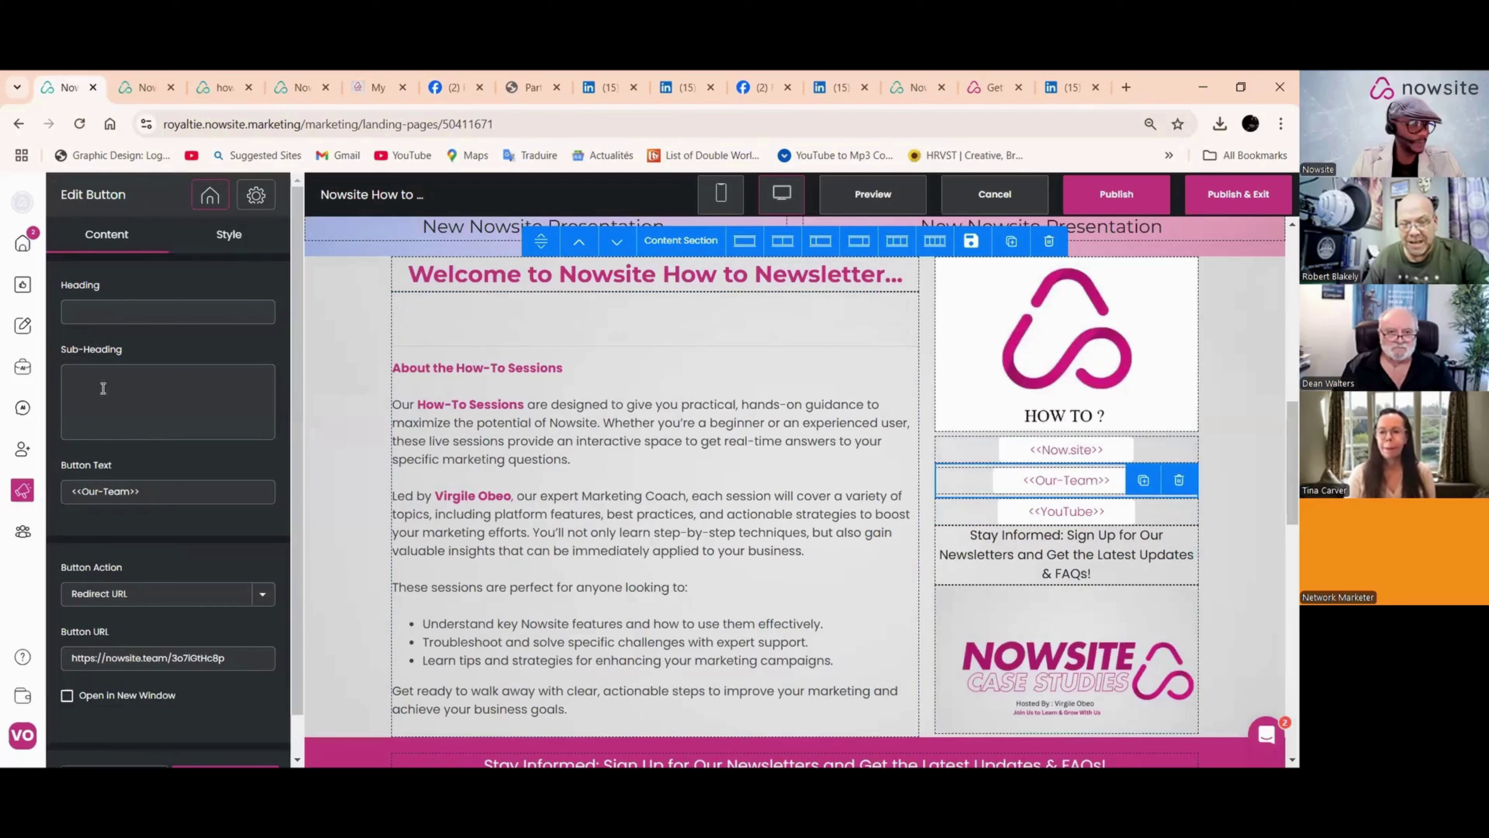
scroll(178, 458, down, 1)
drag(243, 618, 65, 627)
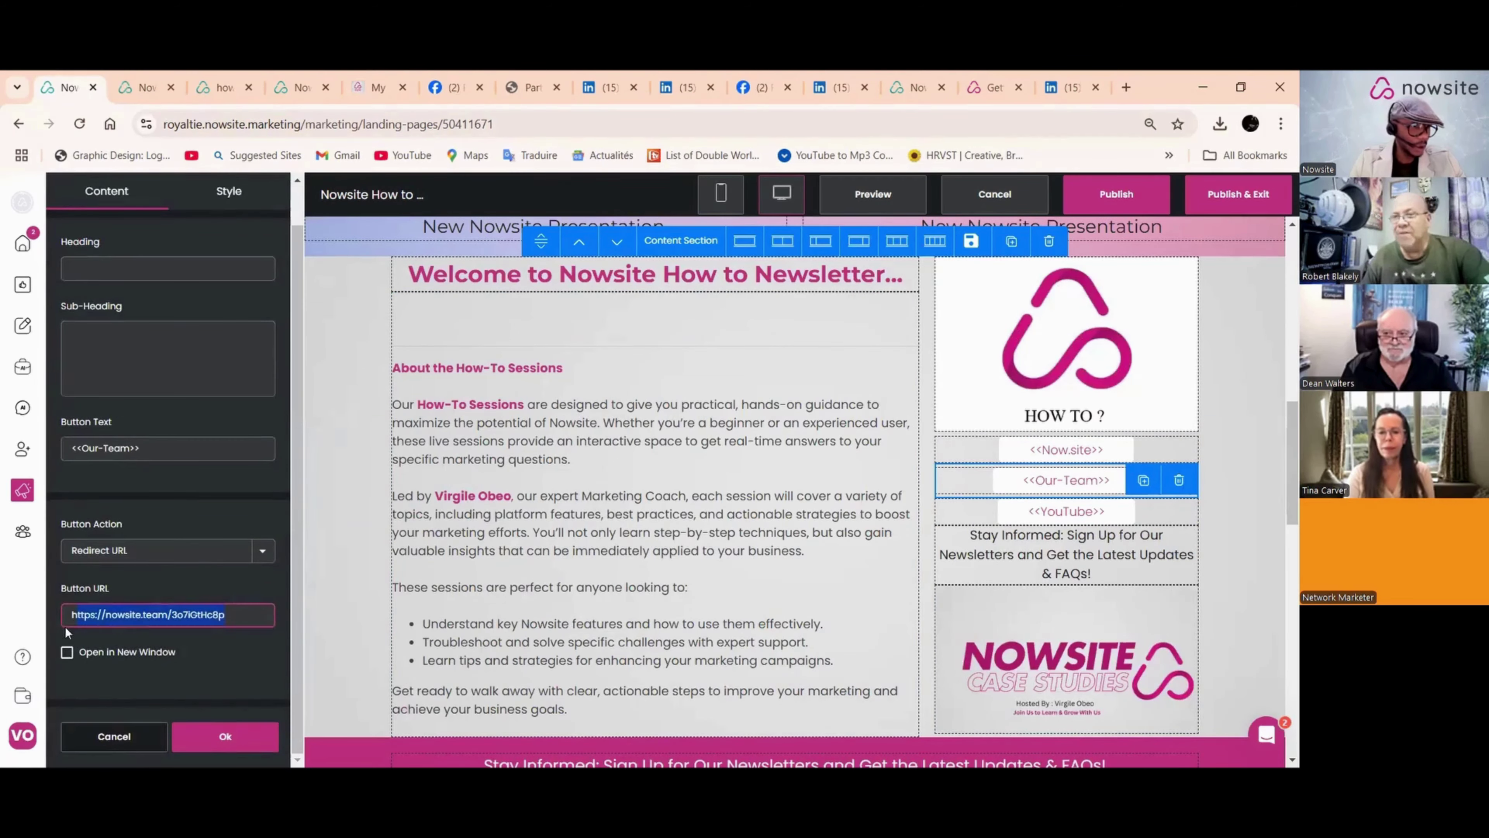
right_click(135, 617)
click(178, 293)
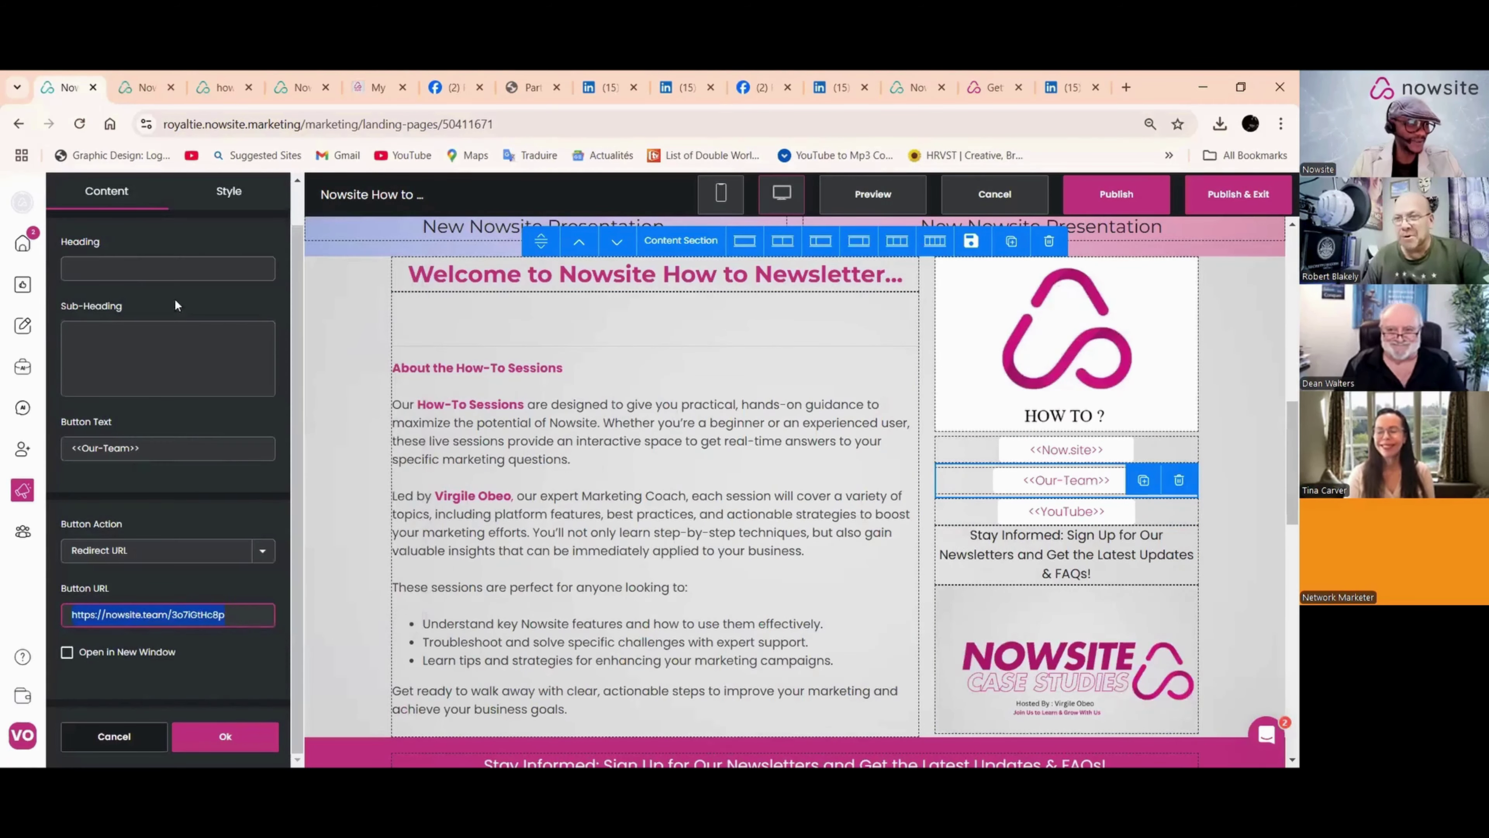
click(226, 736)
Step: Replace the newsletter form's Register button URL with the copied team invitation link and save the form settings
scroll(488, 423, down, 8)
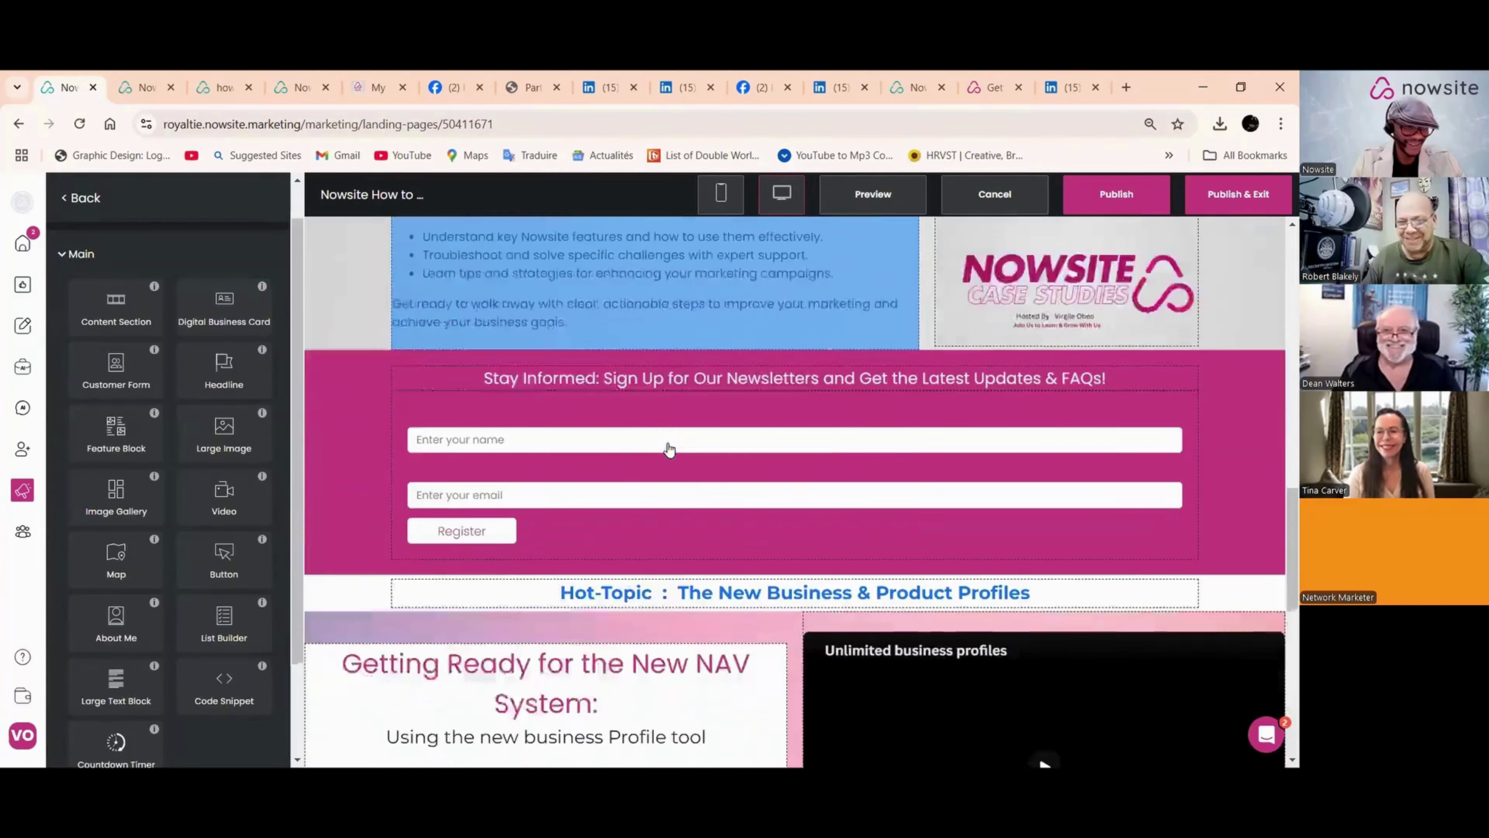
click(488, 424)
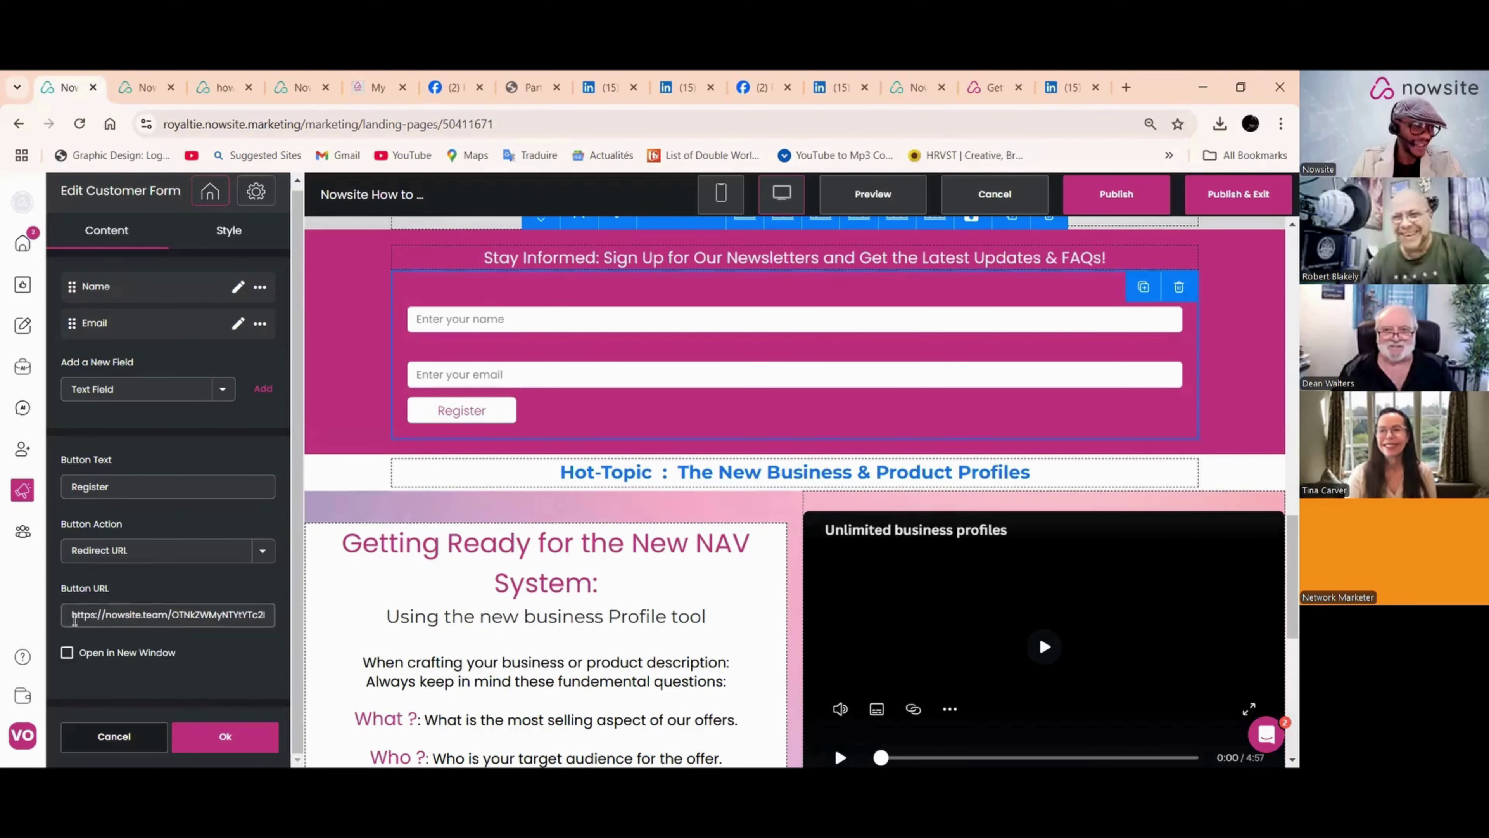
drag(71, 622, 295, 634)
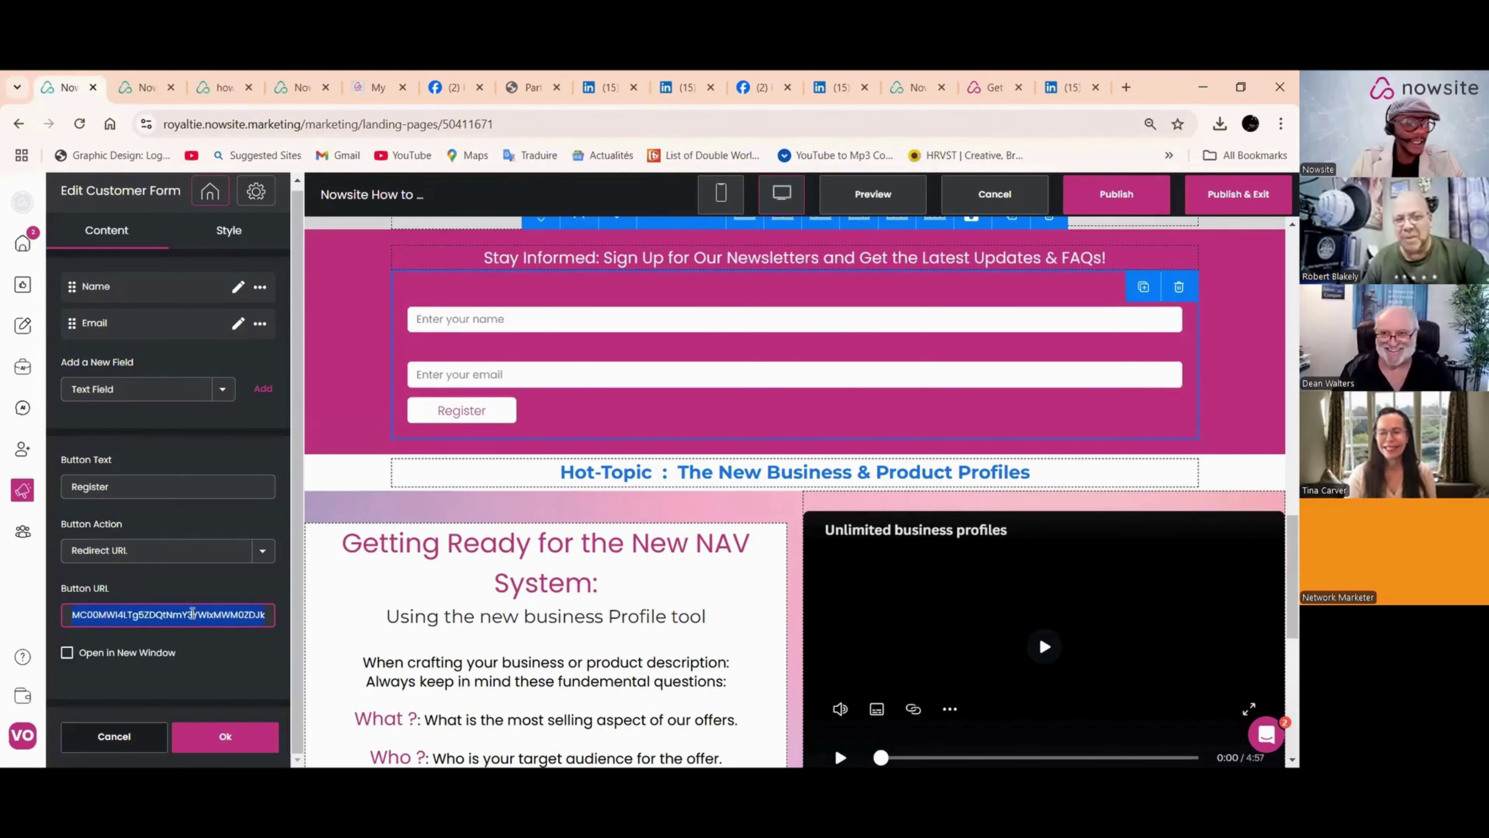
right_click(191, 614)
click(220, 311)
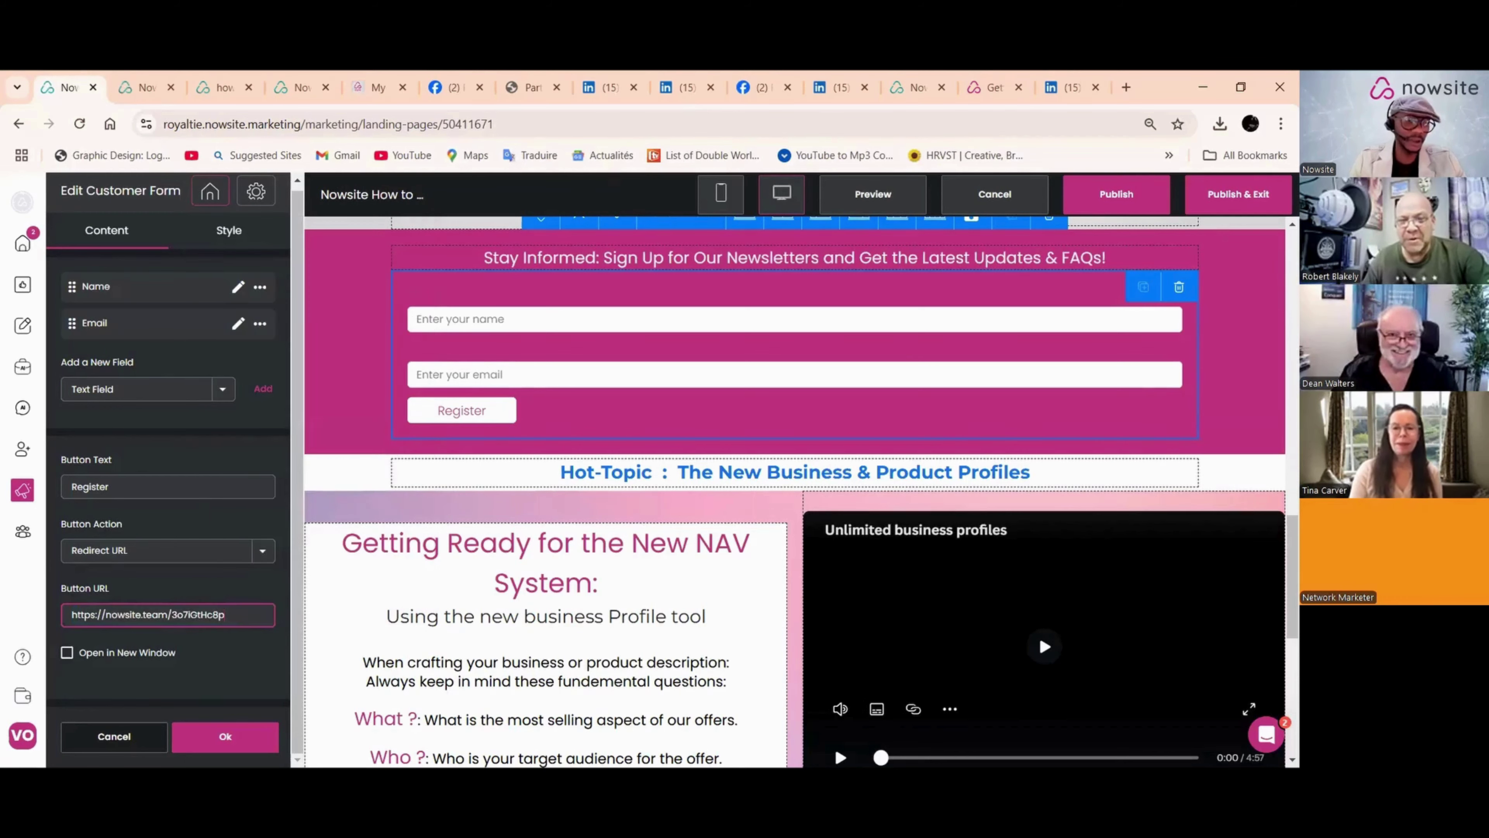
click(234, 740)
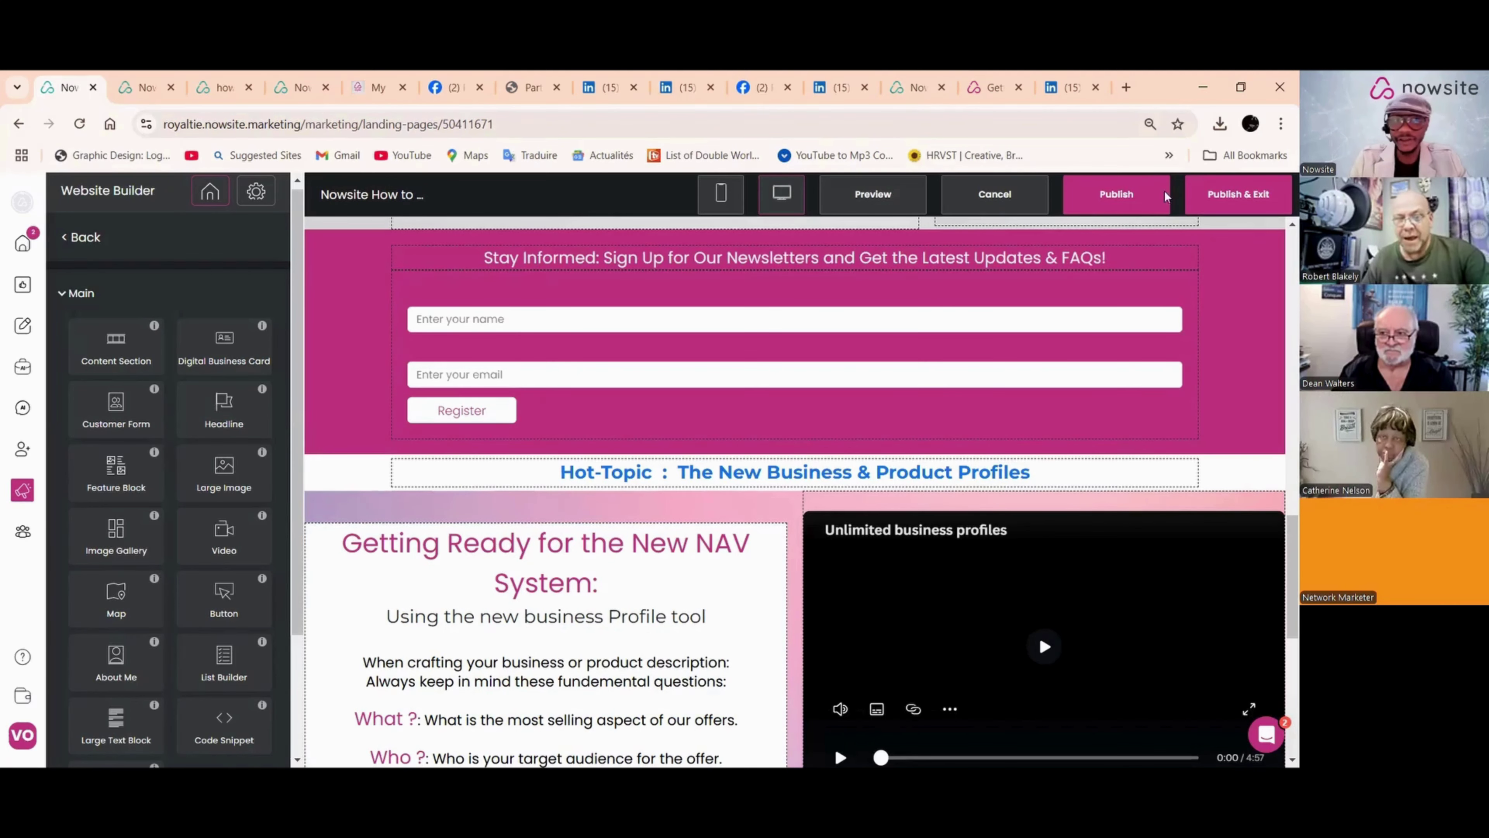
Step: Publish the updated How to Workshop site and exit the editor to the websites list
click(1112, 205)
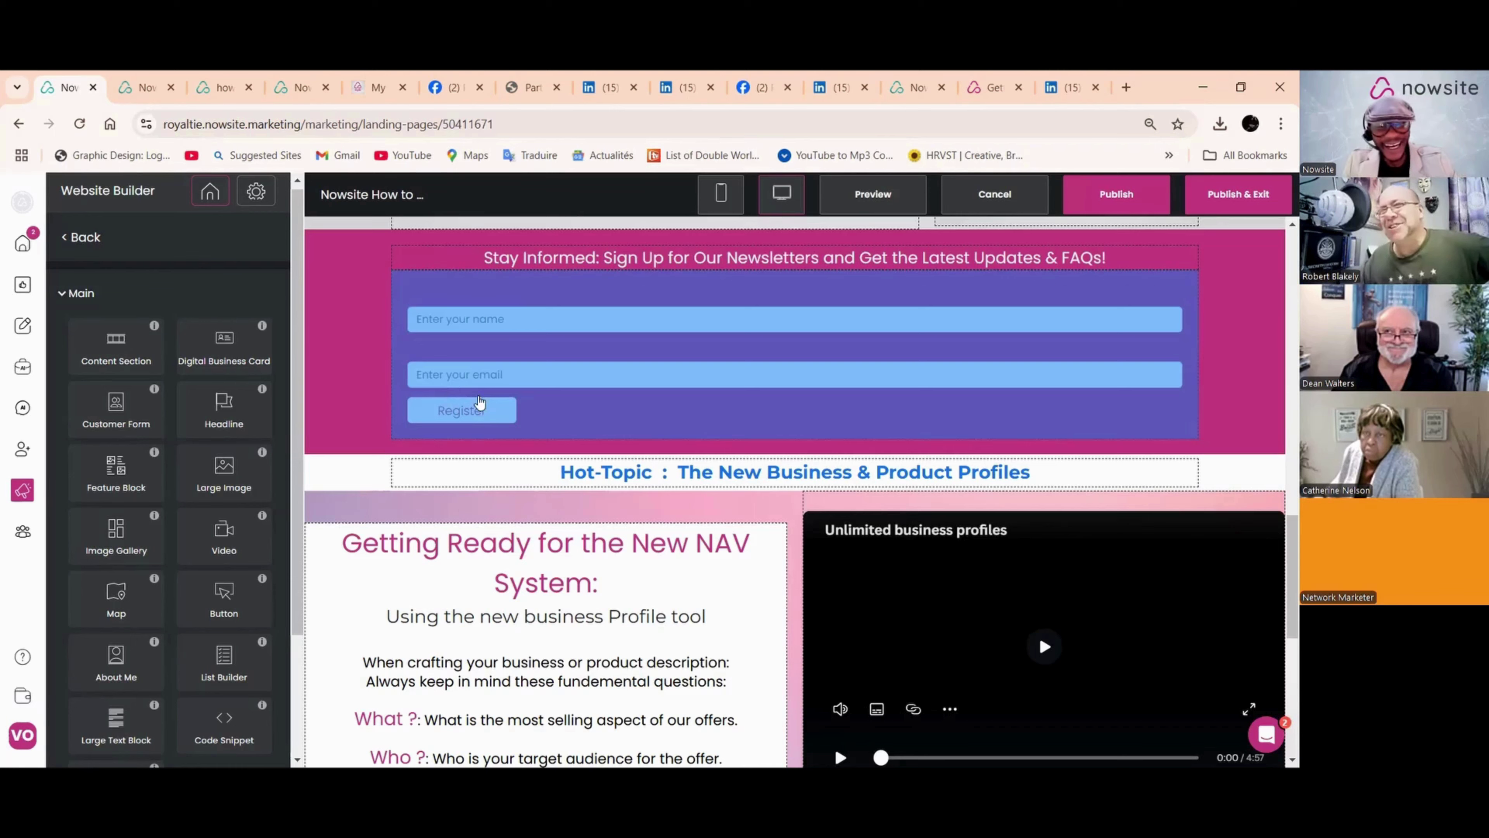
click(346, 336)
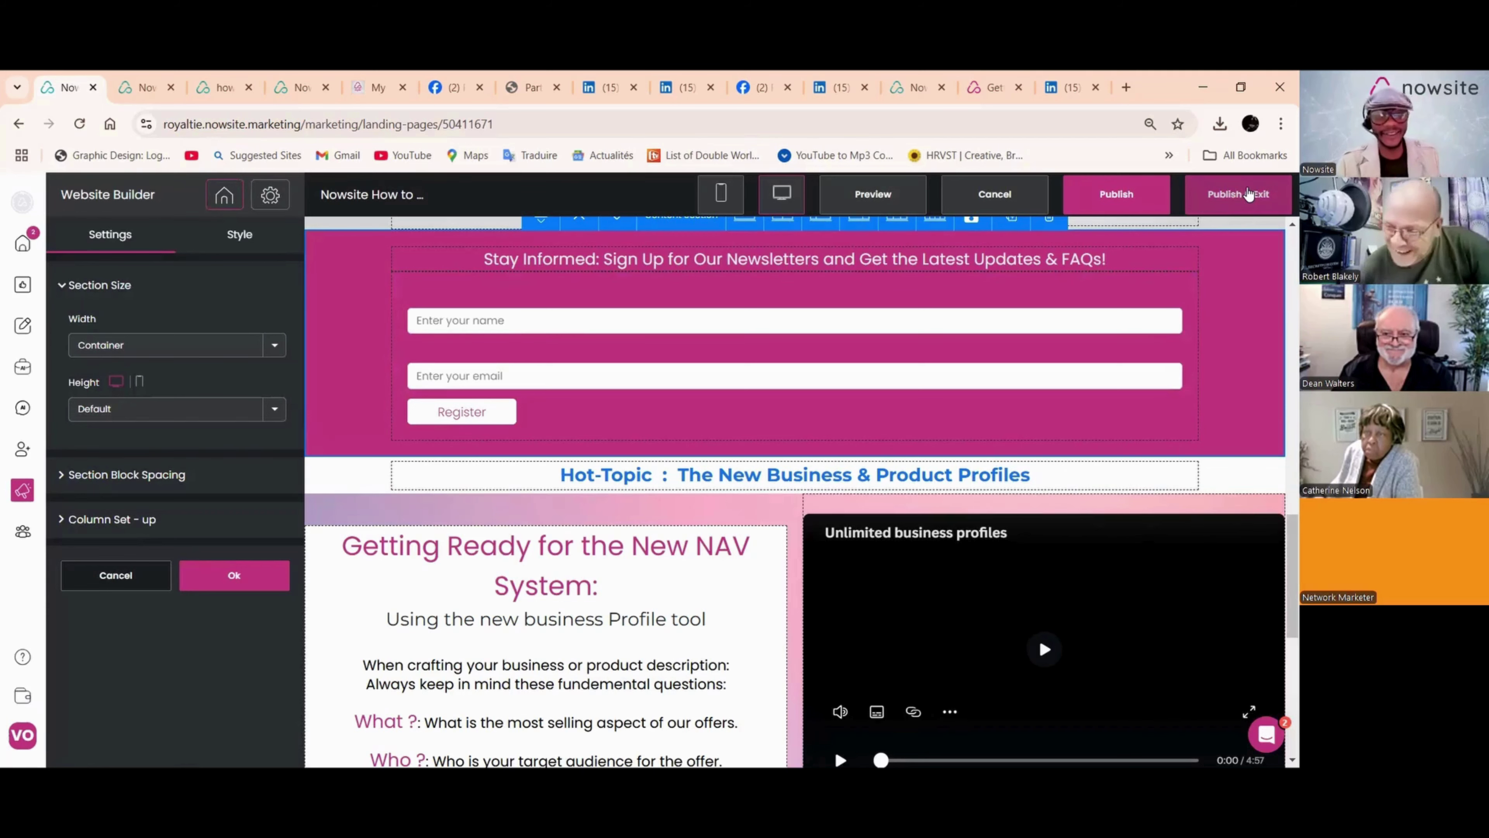
click(1248, 194)
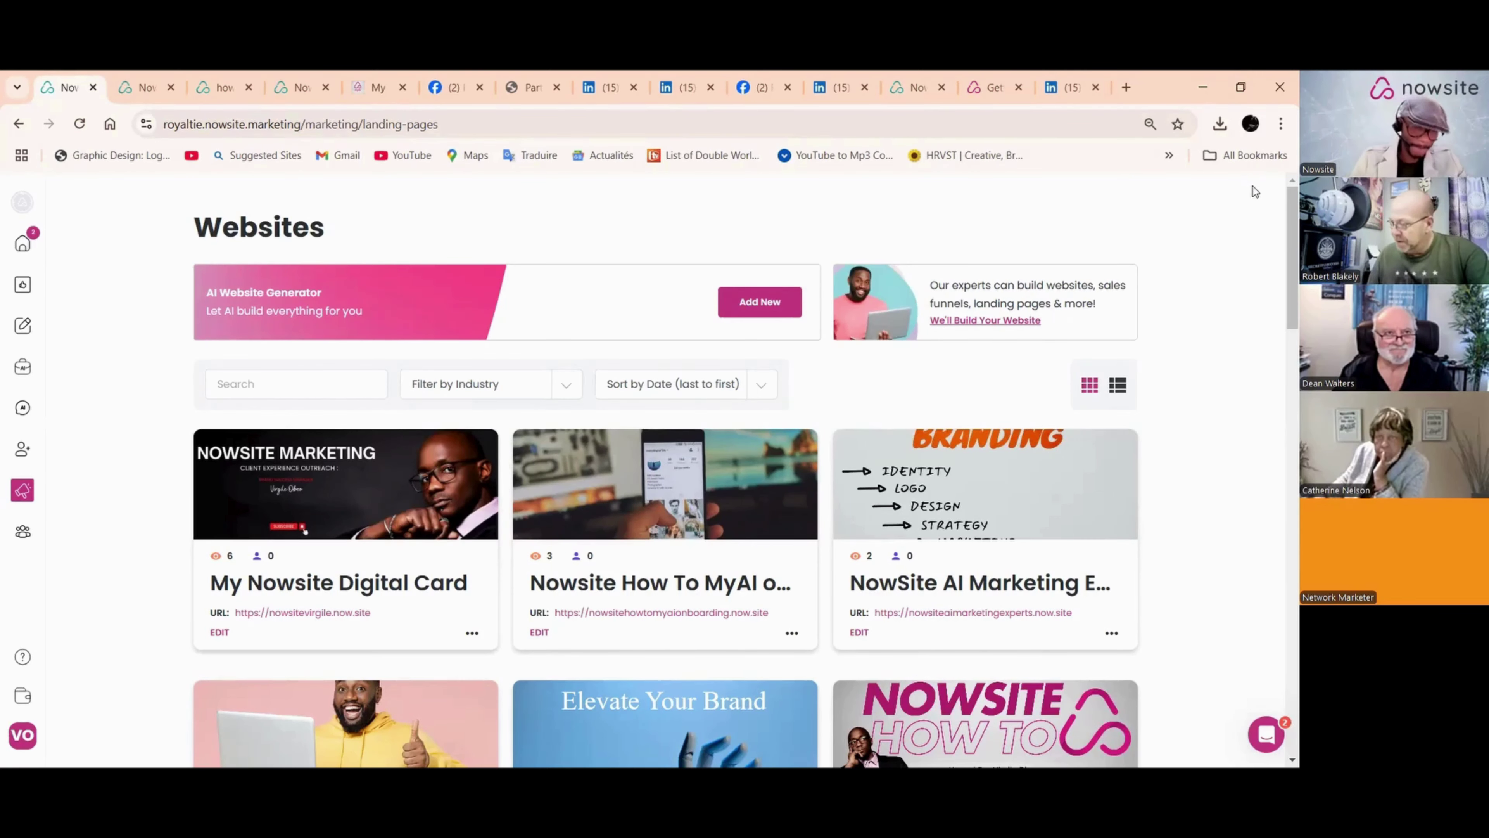
scroll(1260, 193, down, 3)
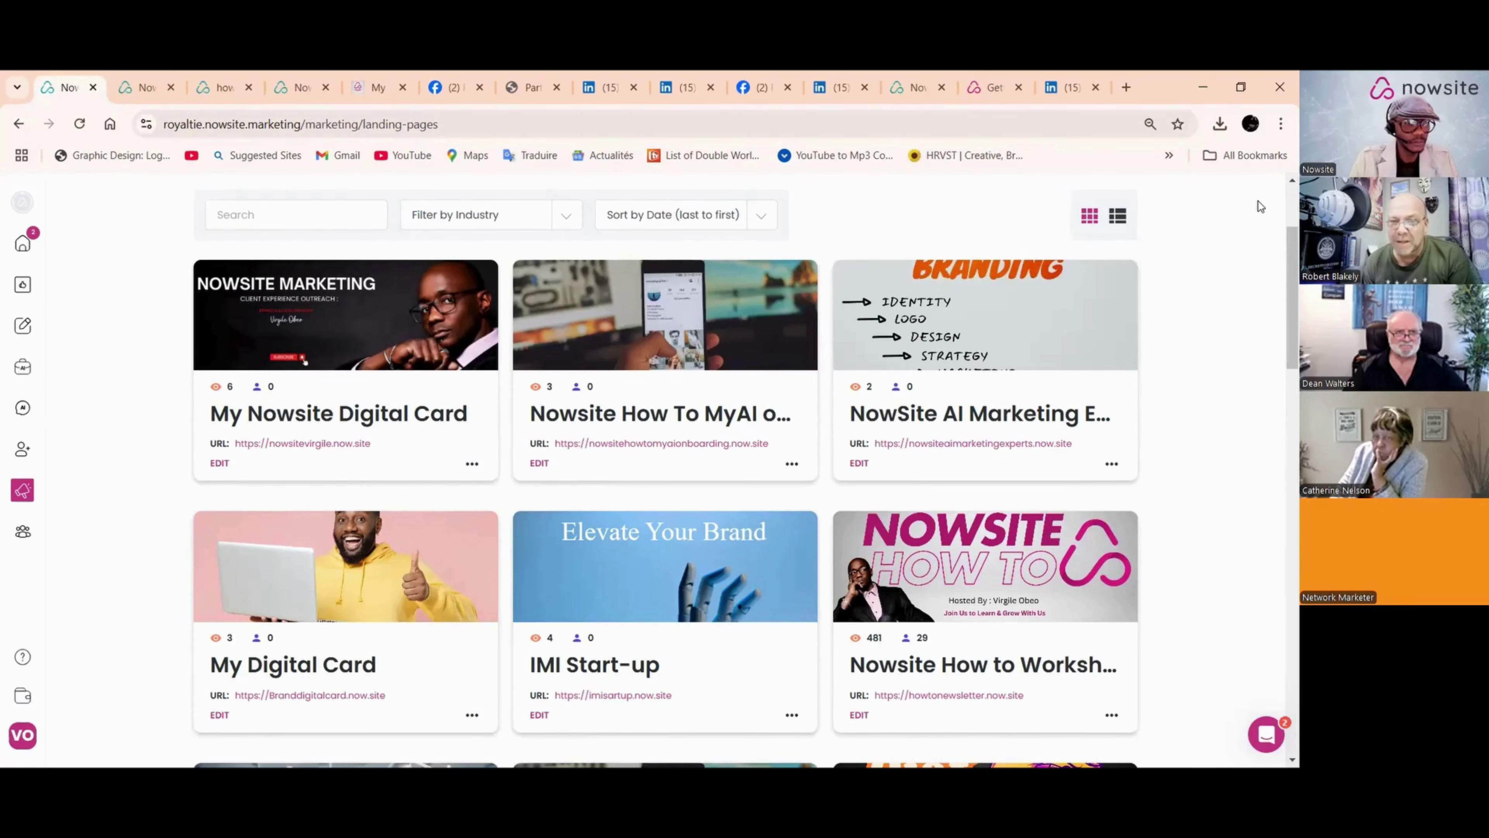
scroll(133, 305, up, 3)
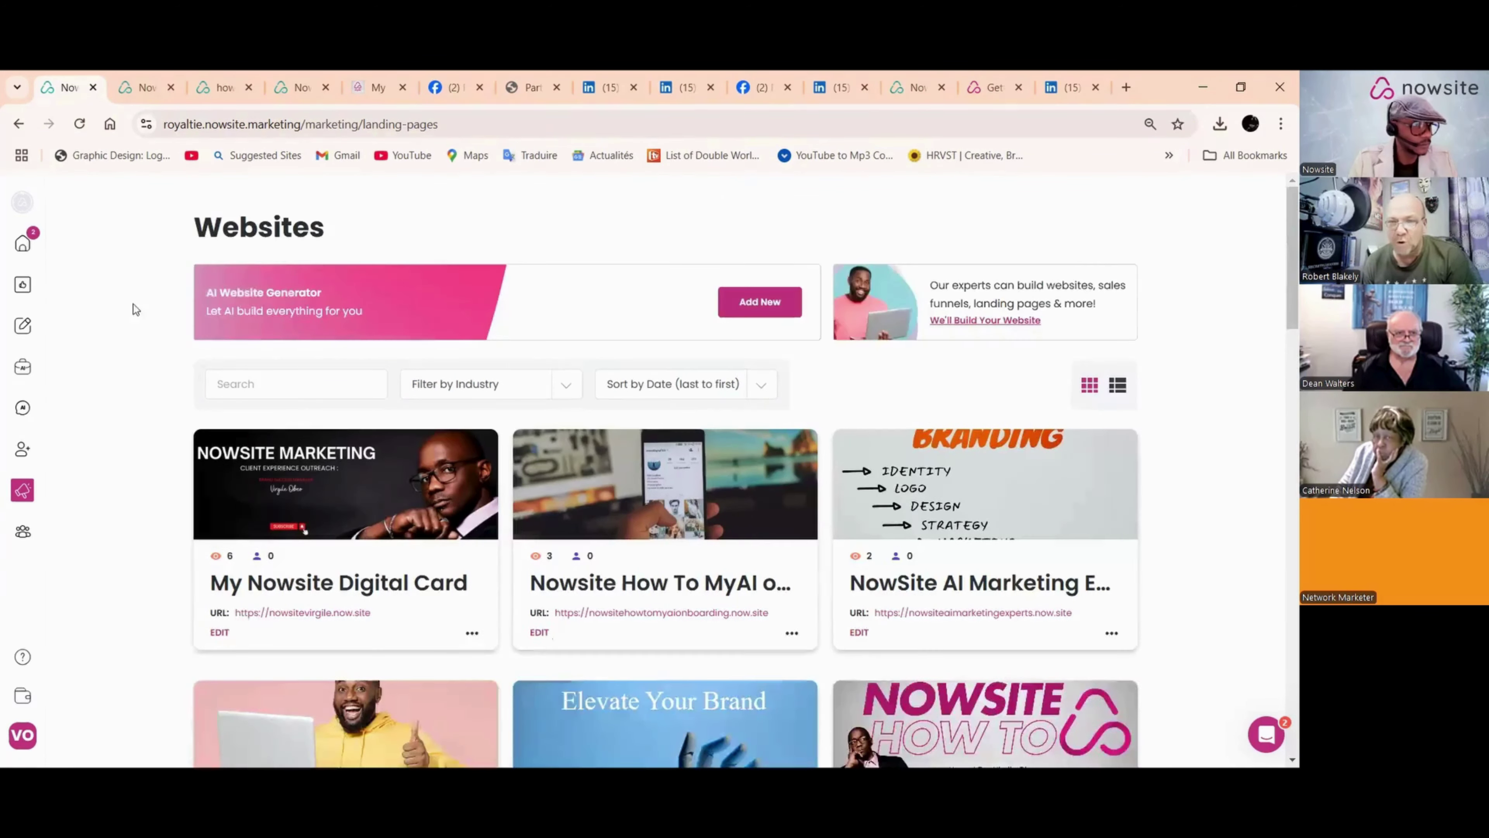
Step: Open the AI message writer and choose the Start a Conversation message type
click(22, 245)
click(23, 288)
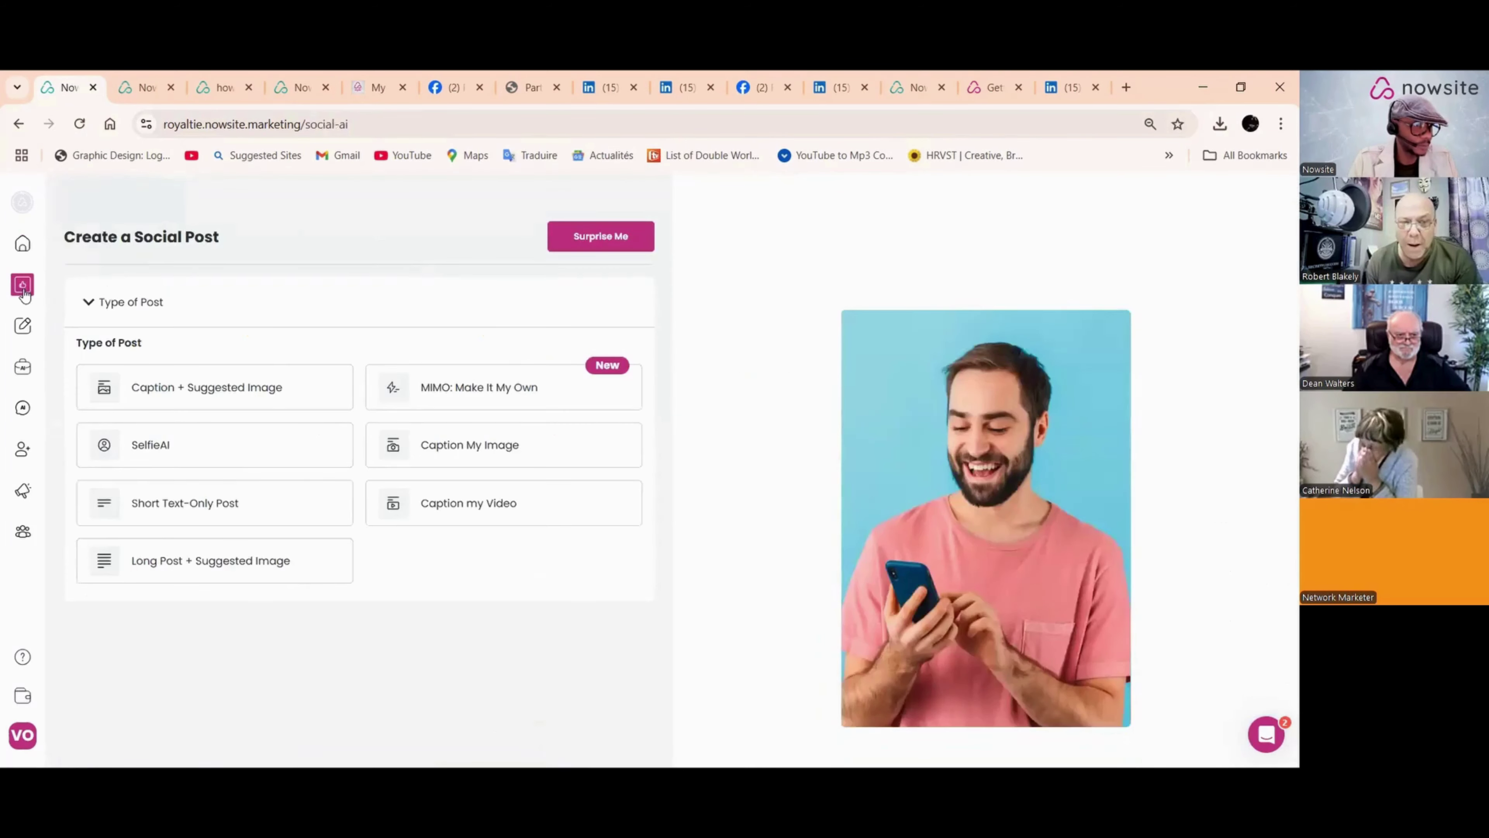
click(22, 325)
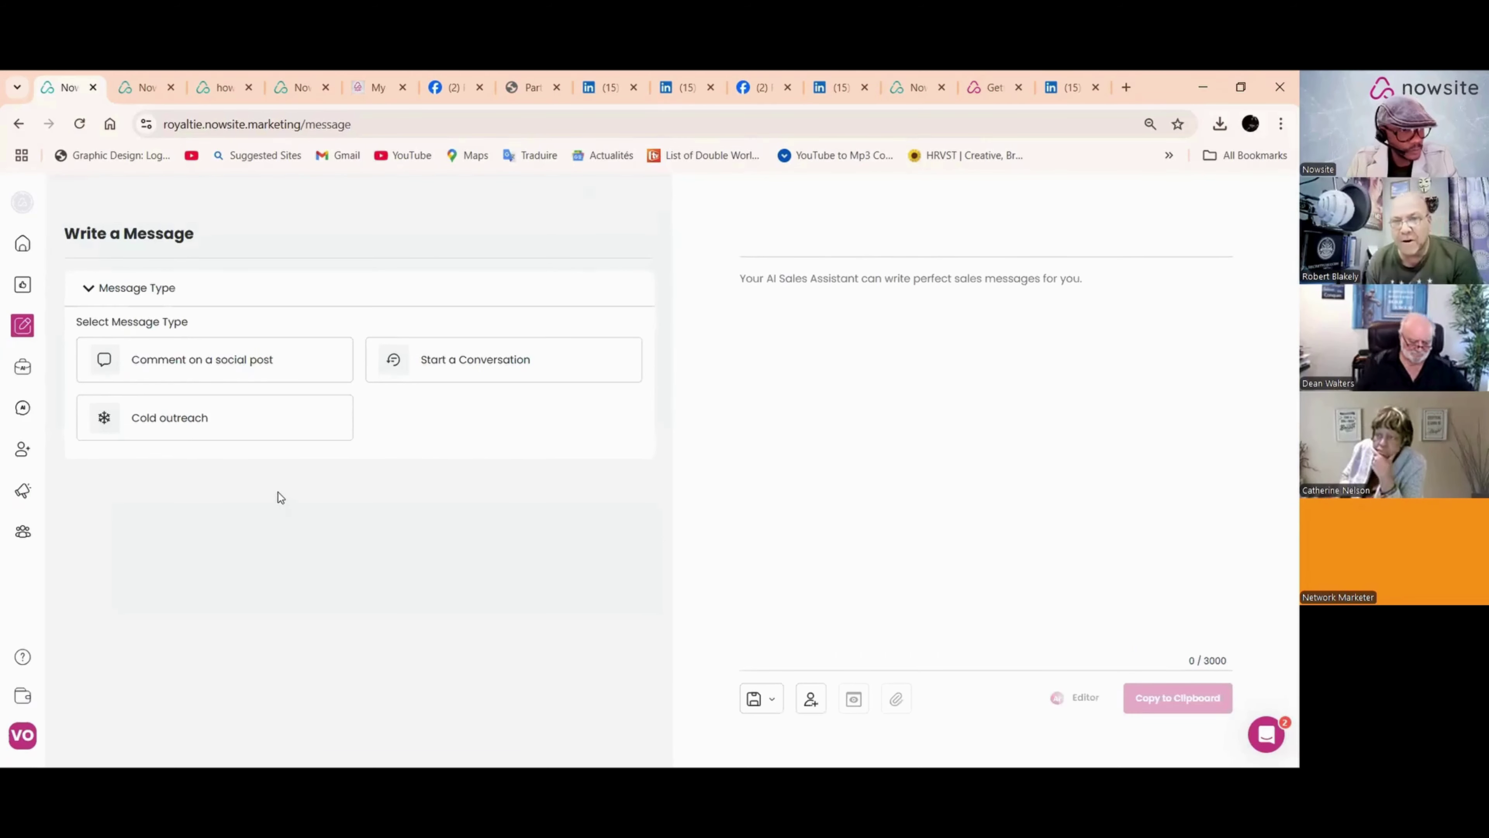
click(462, 376)
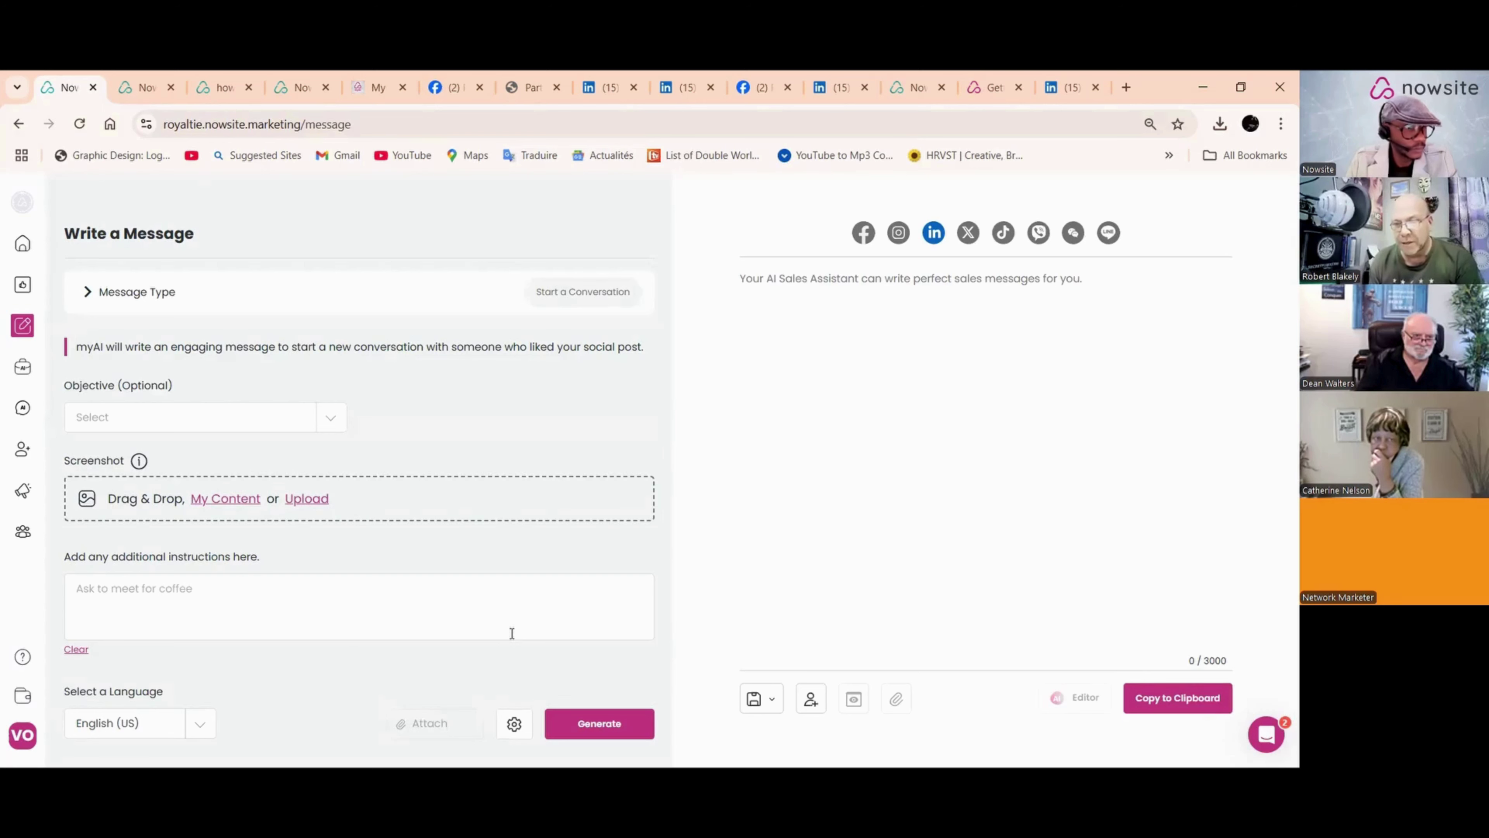
Step: Open the newest contact's record from the contact list and start writing a message to that contact
click(22, 204)
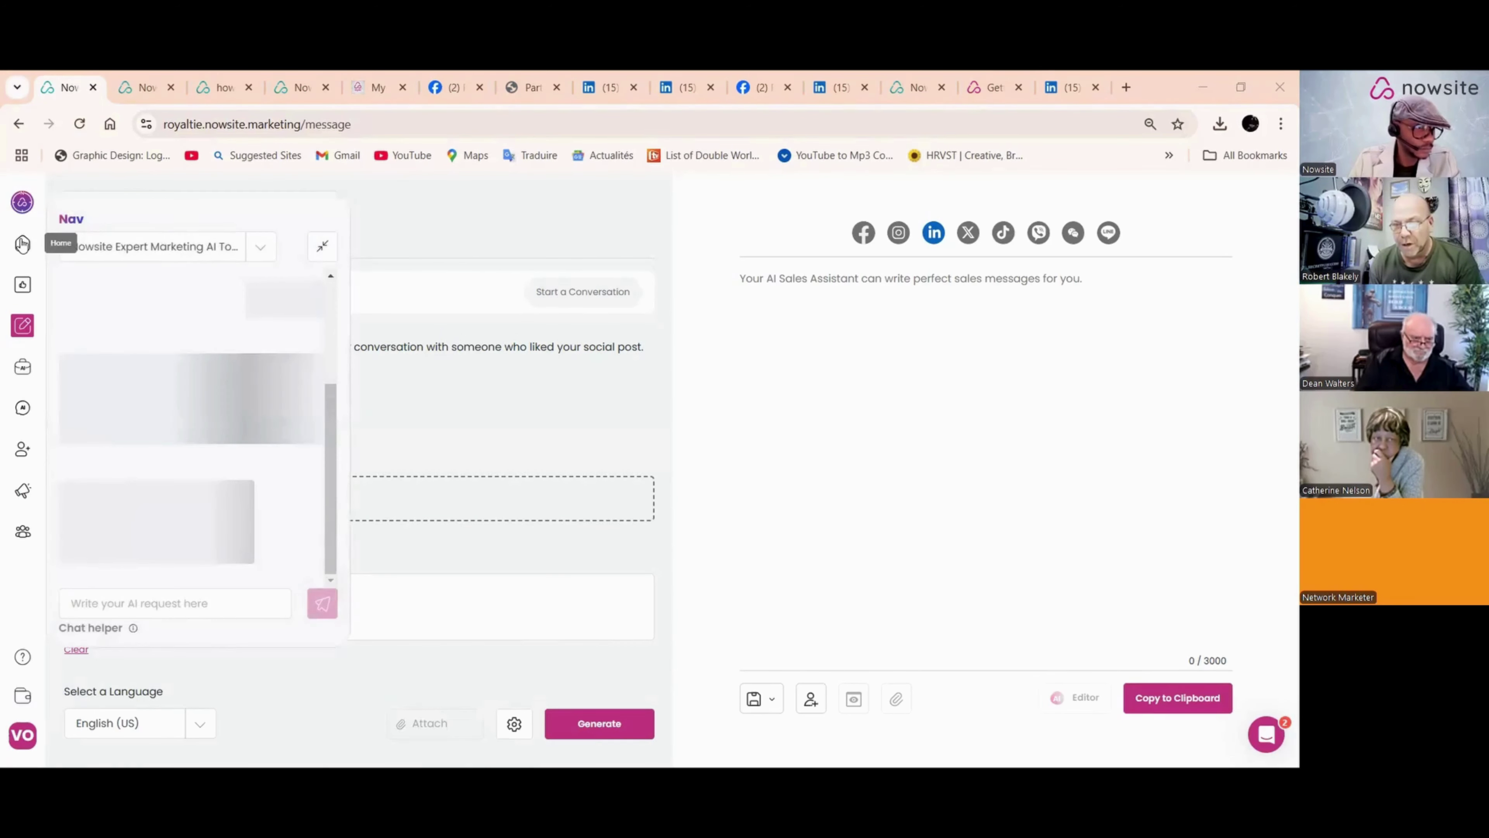
click(23, 243)
mouse_move(22, 374)
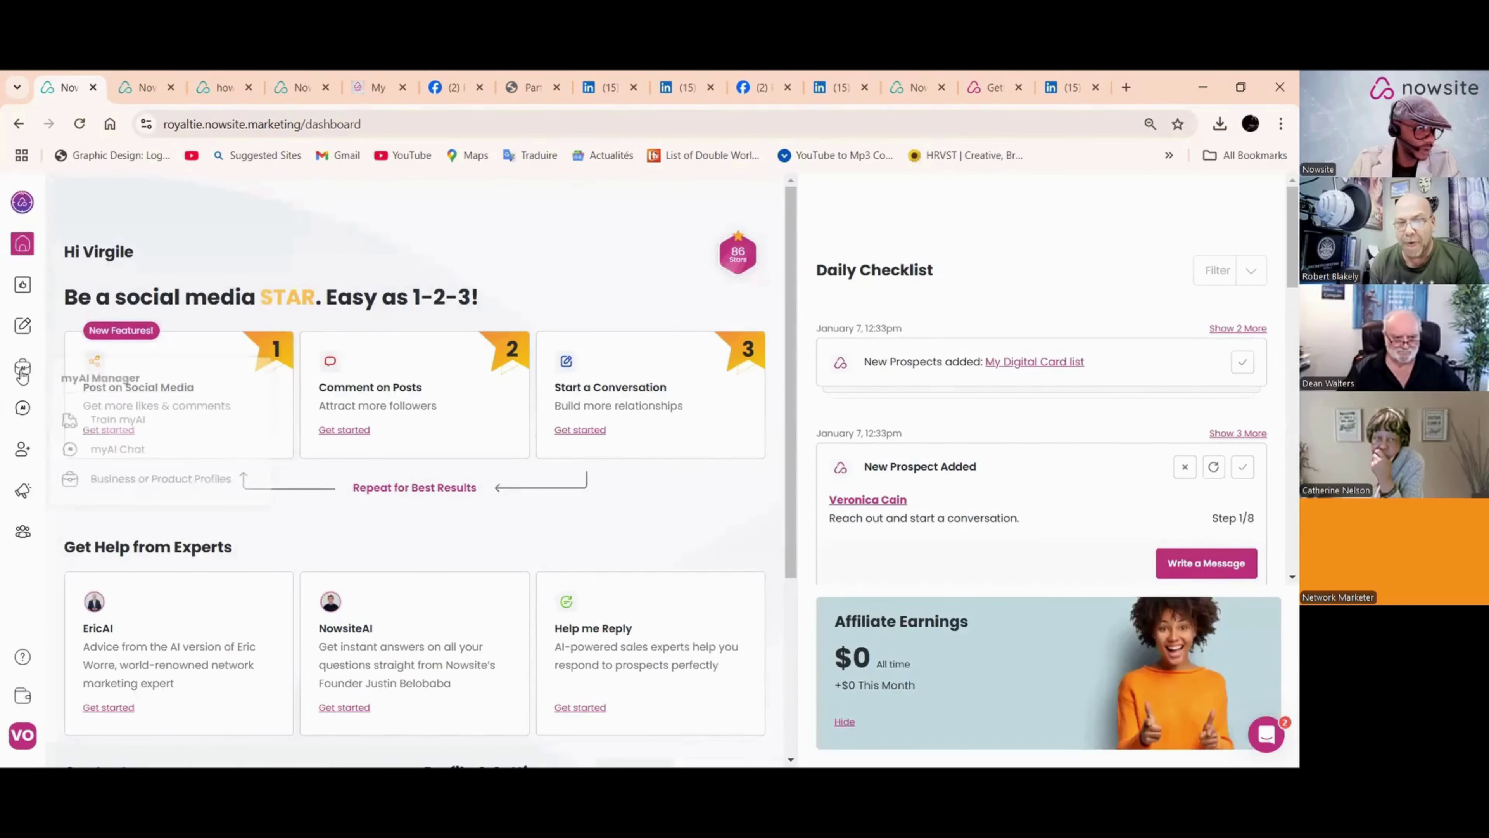
mouse_move(21, 452)
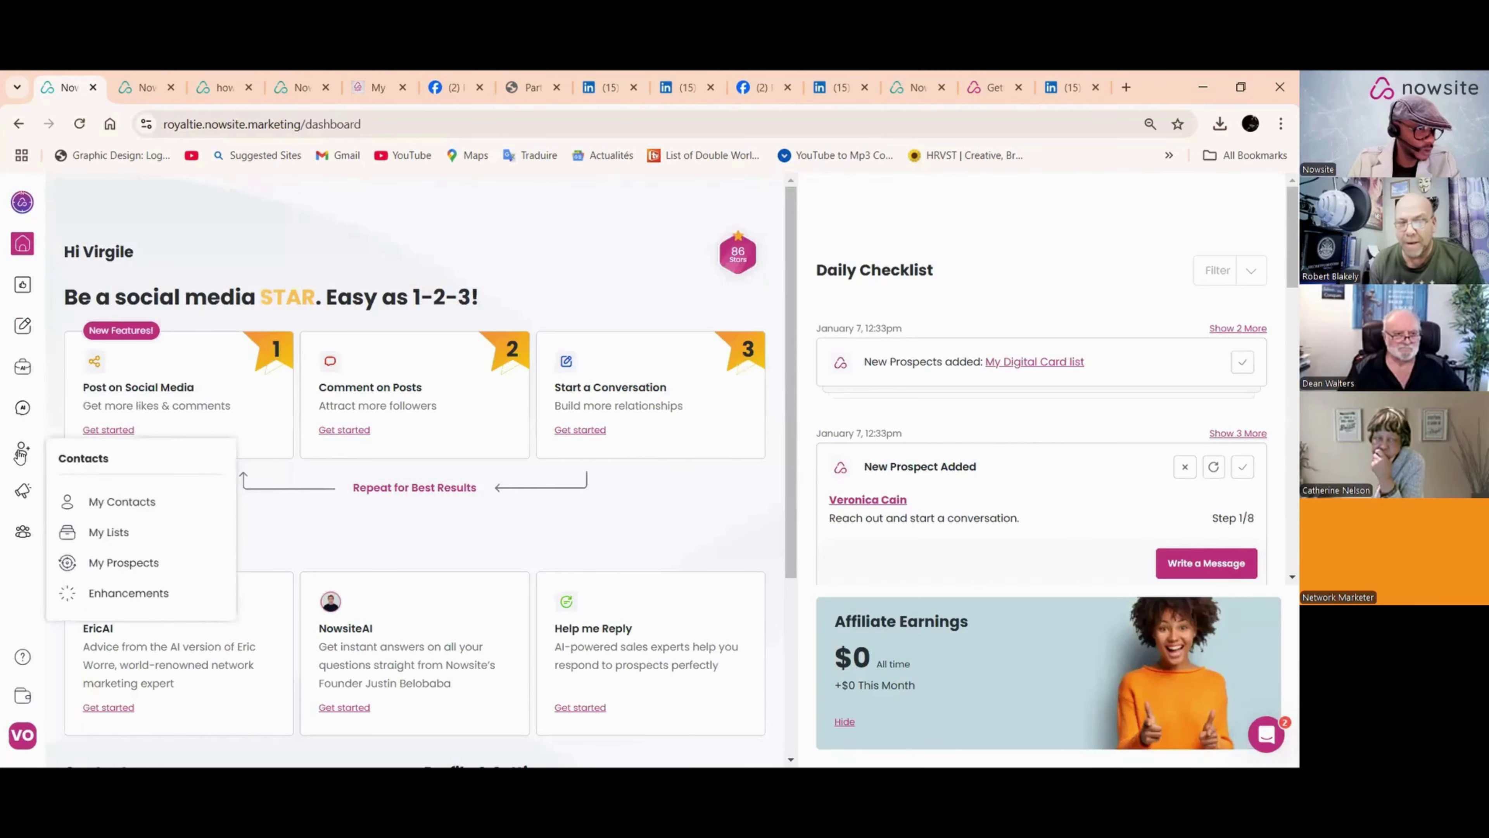
click(107, 510)
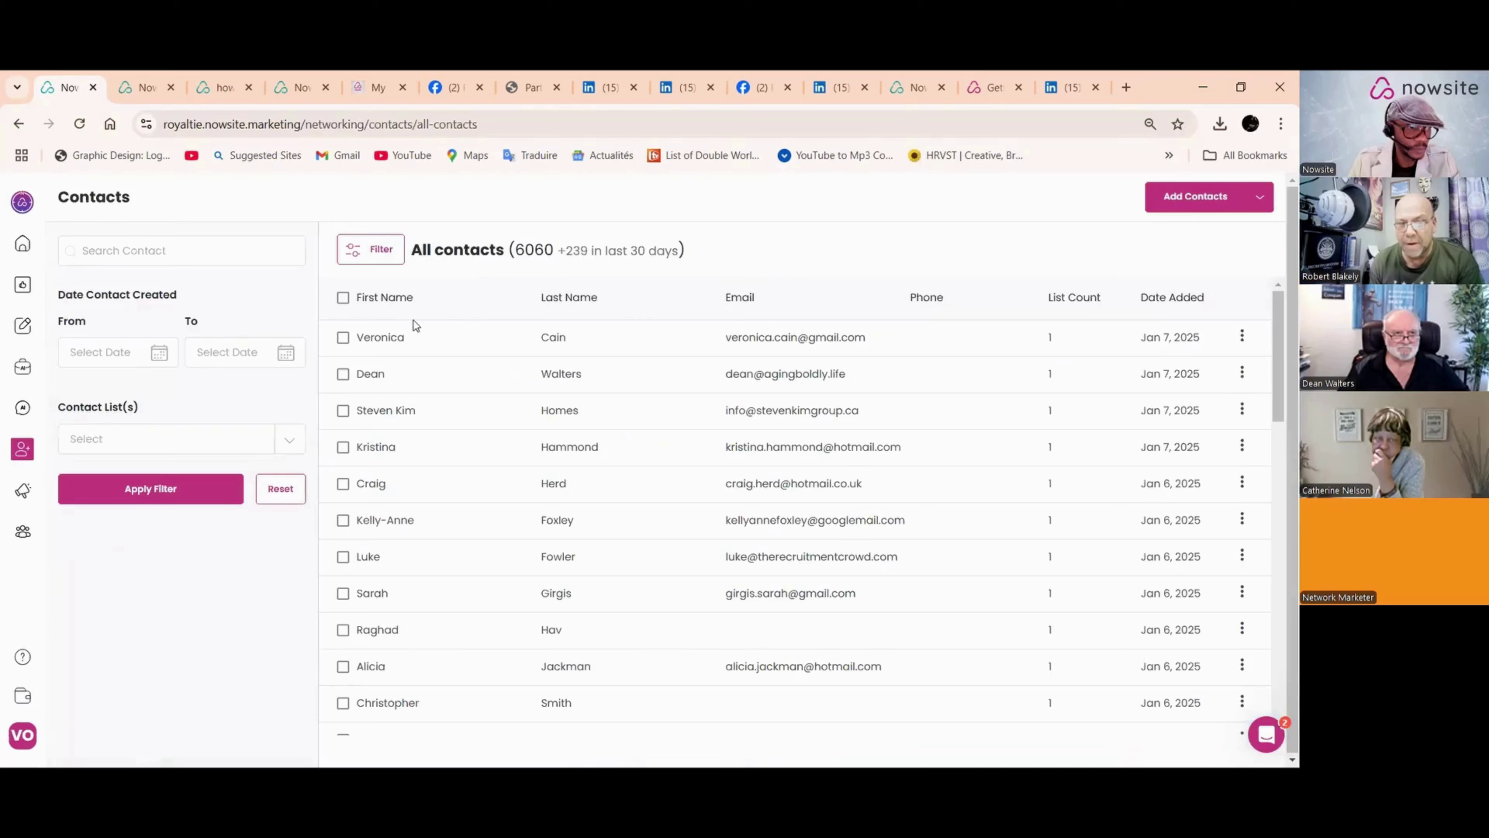
click(386, 337)
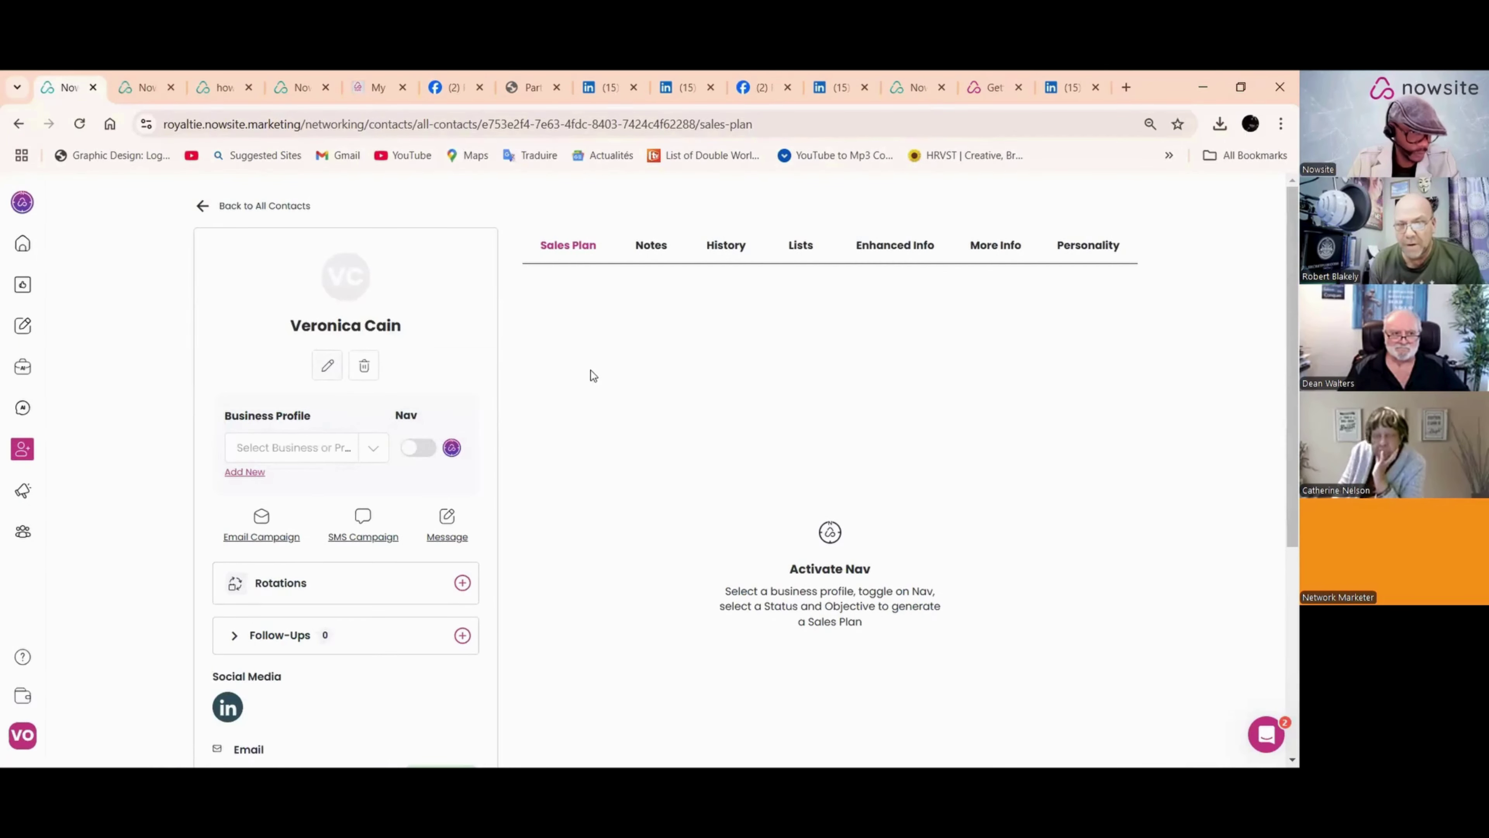
click(451, 538)
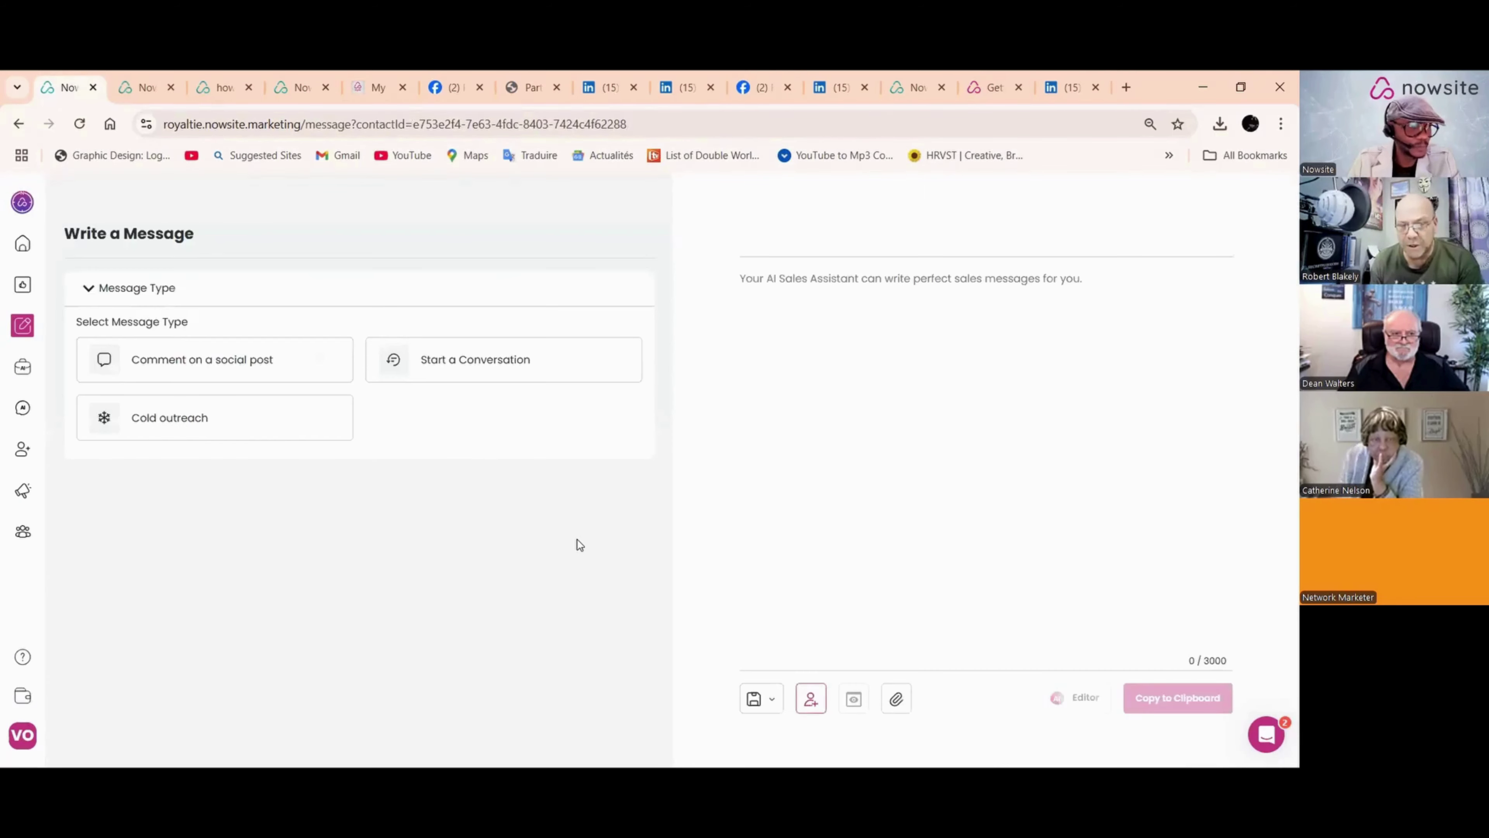
Step: Choose the Cold outreach message type and set the objective to Build Rapport
click(236, 423)
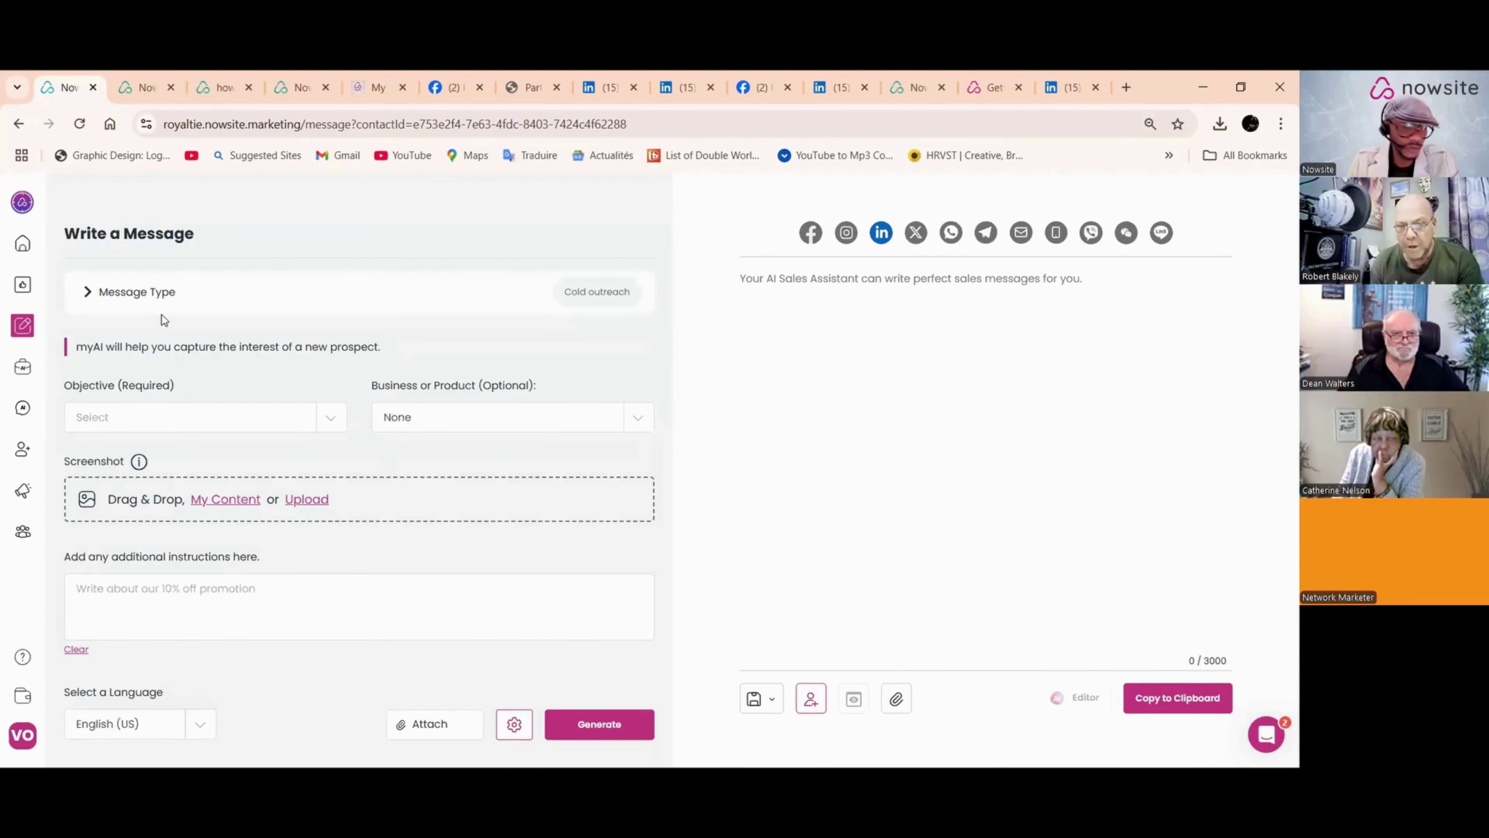
click(330, 431)
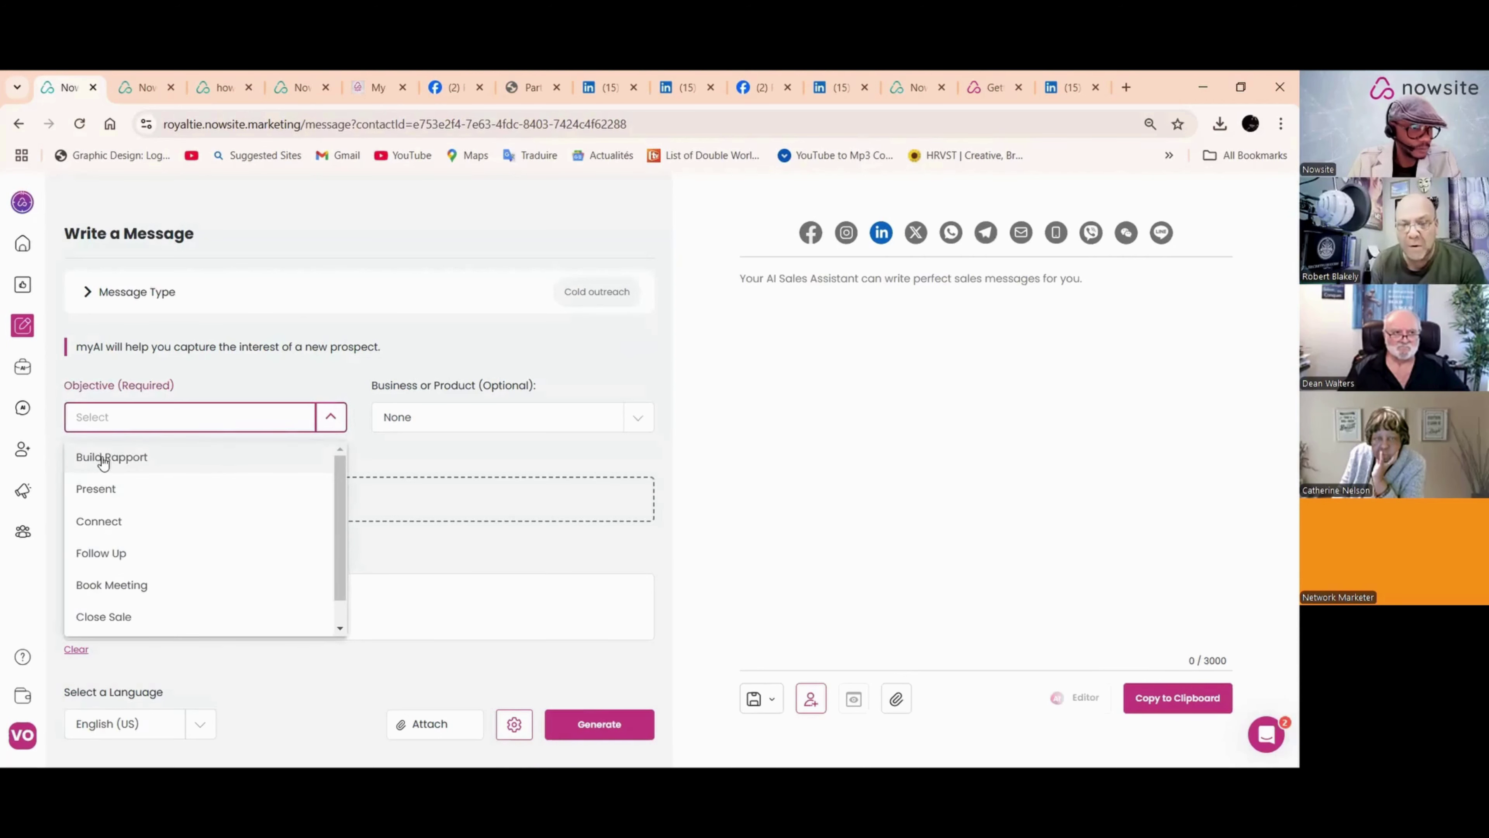
click(101, 458)
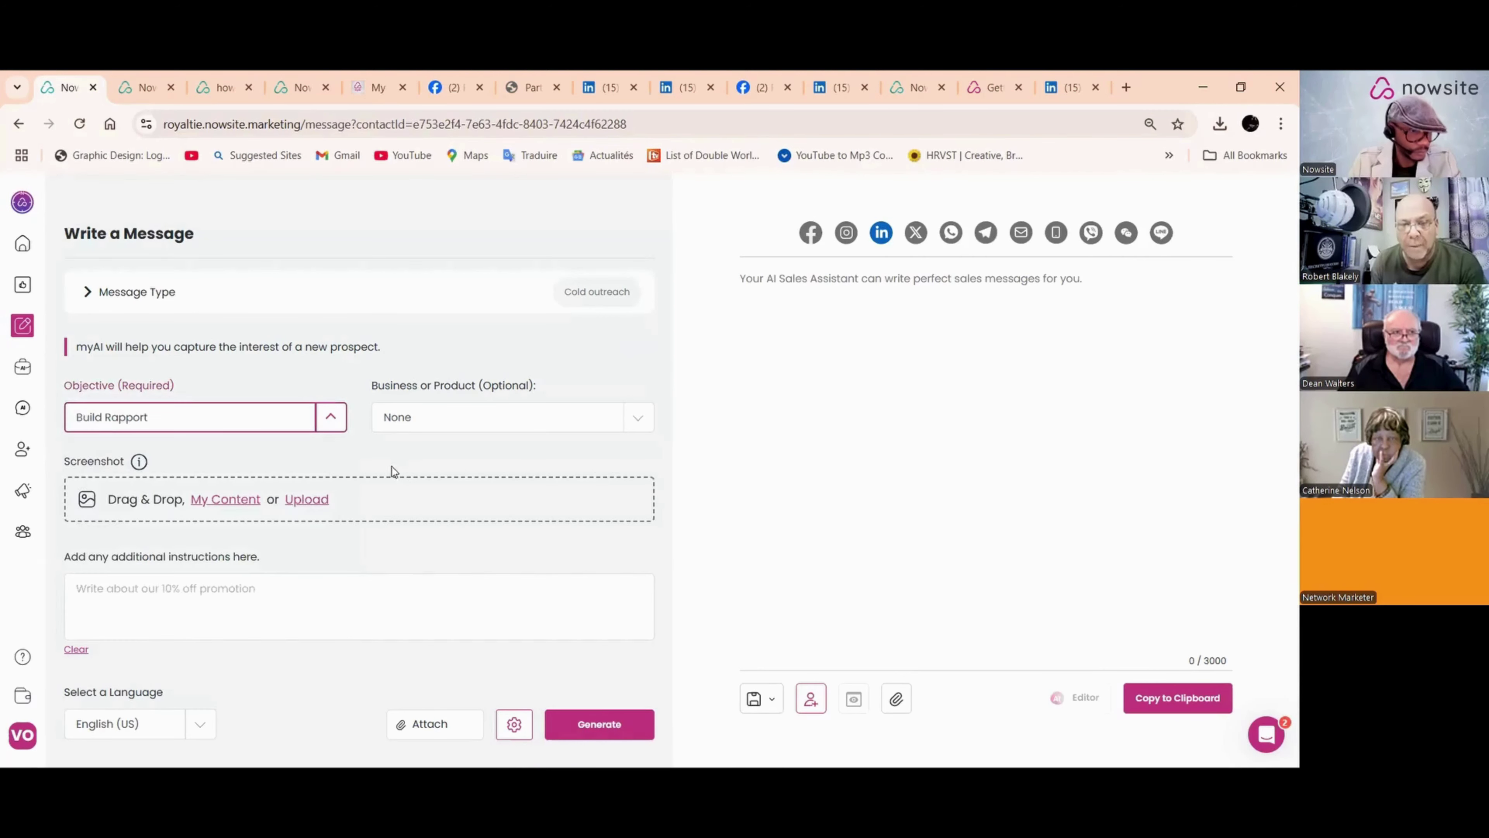
Step: Attach the Nowsite Affiliate Link from the saved links to the message, and look over the other saved links
click(417, 732)
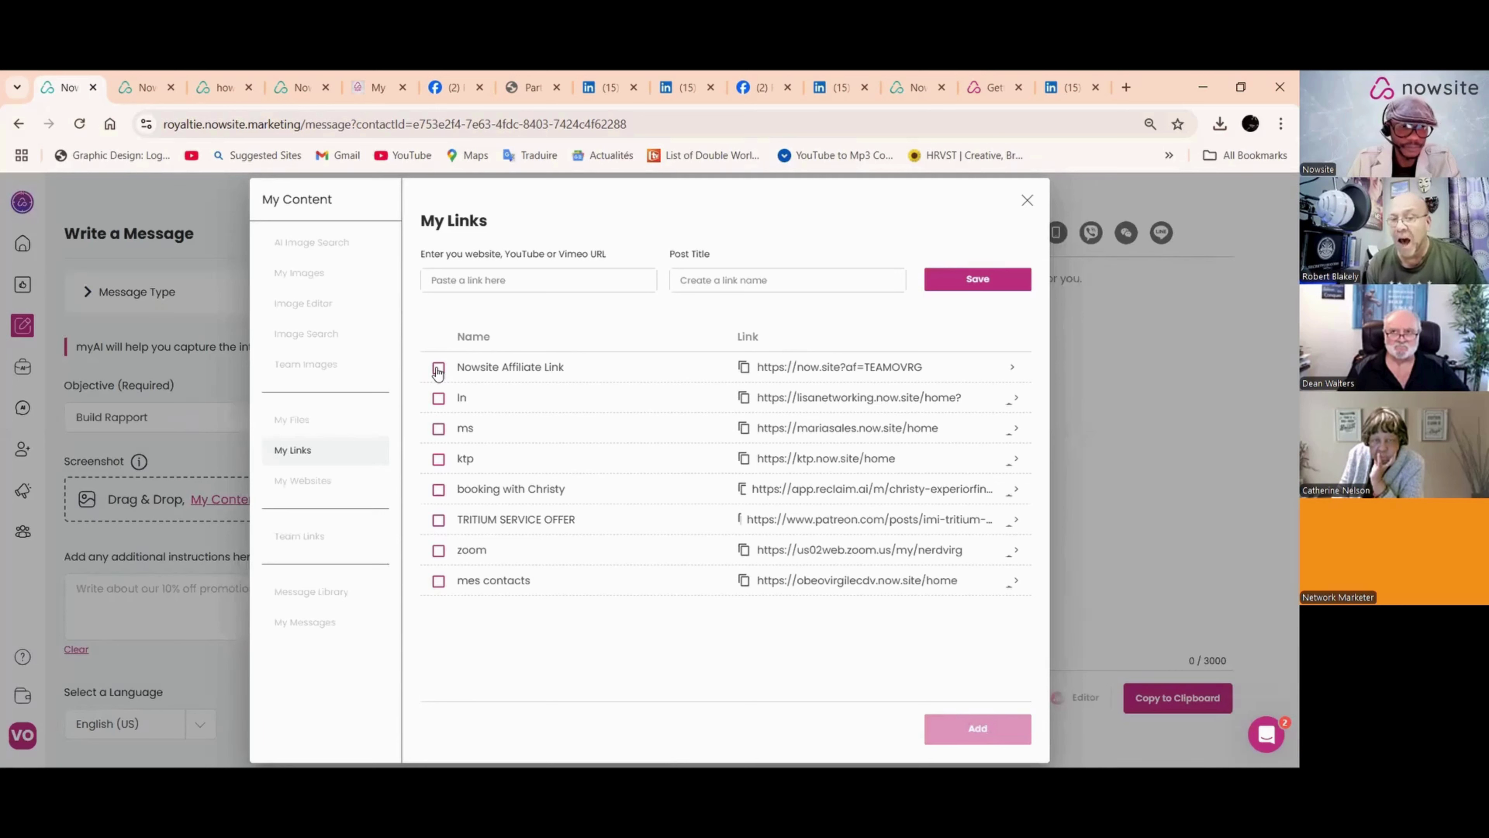
click(438, 369)
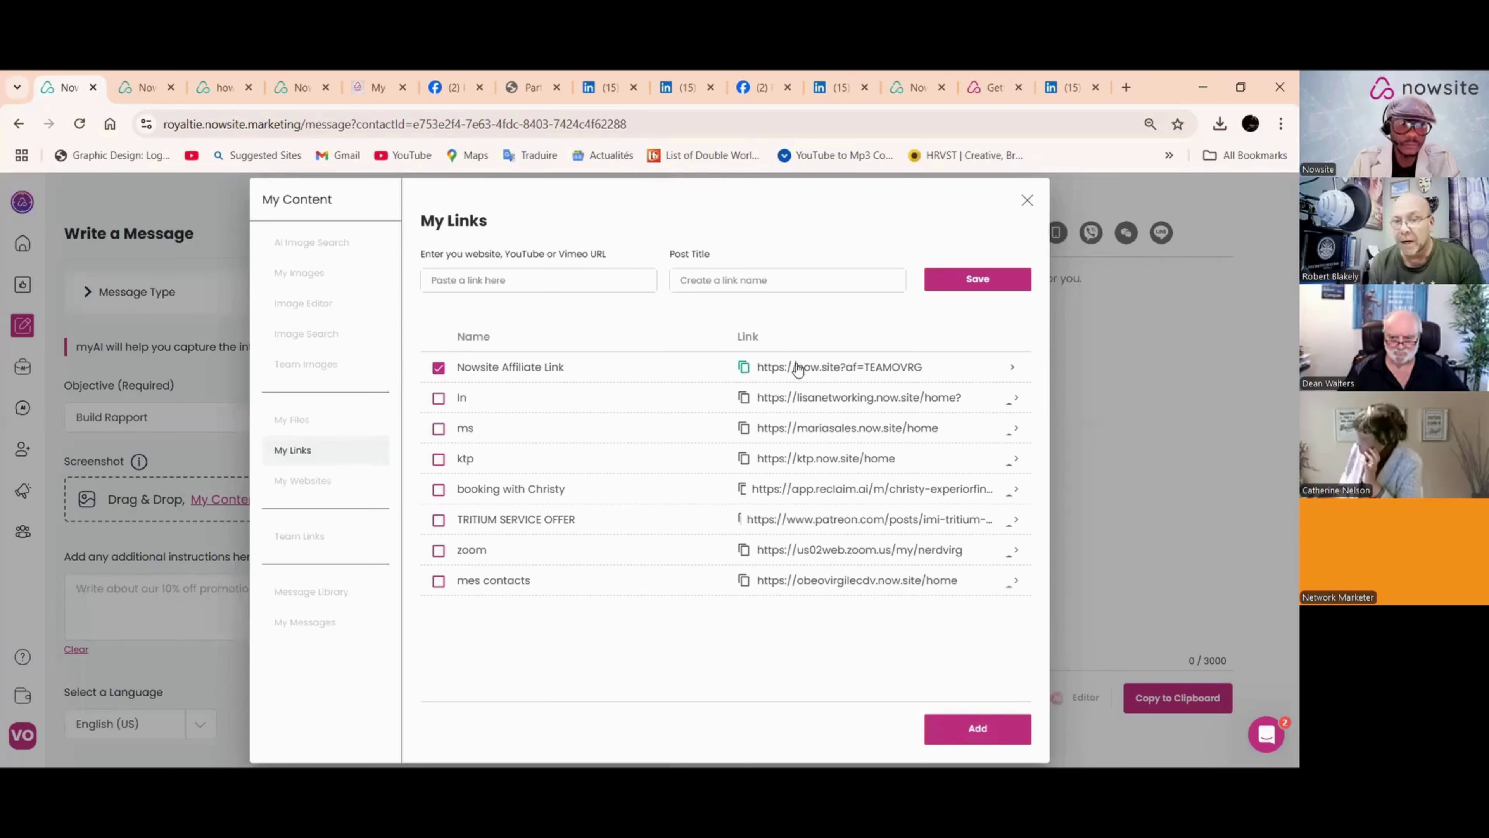
click(978, 736)
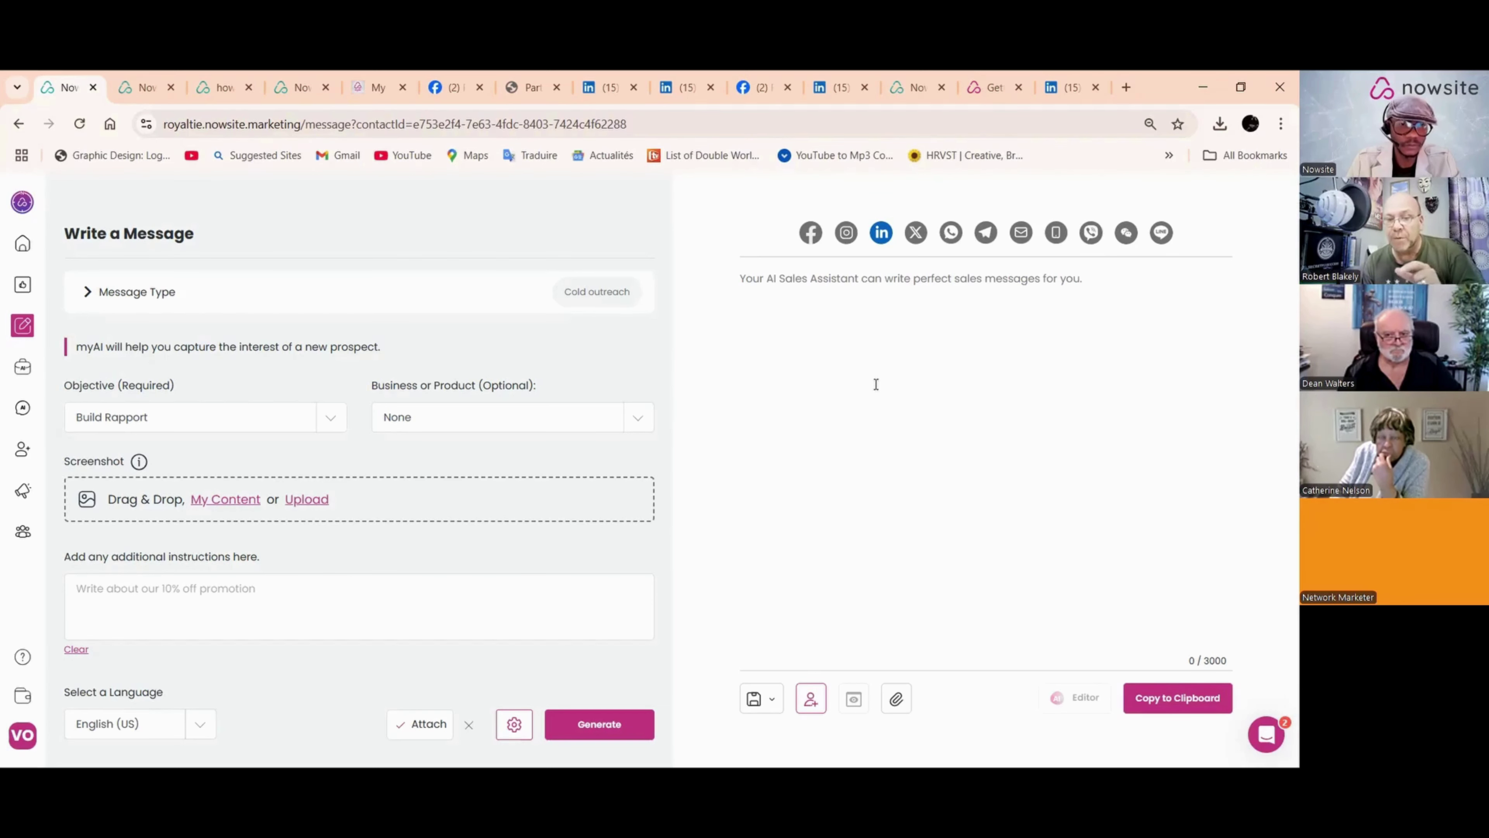
click(419, 723)
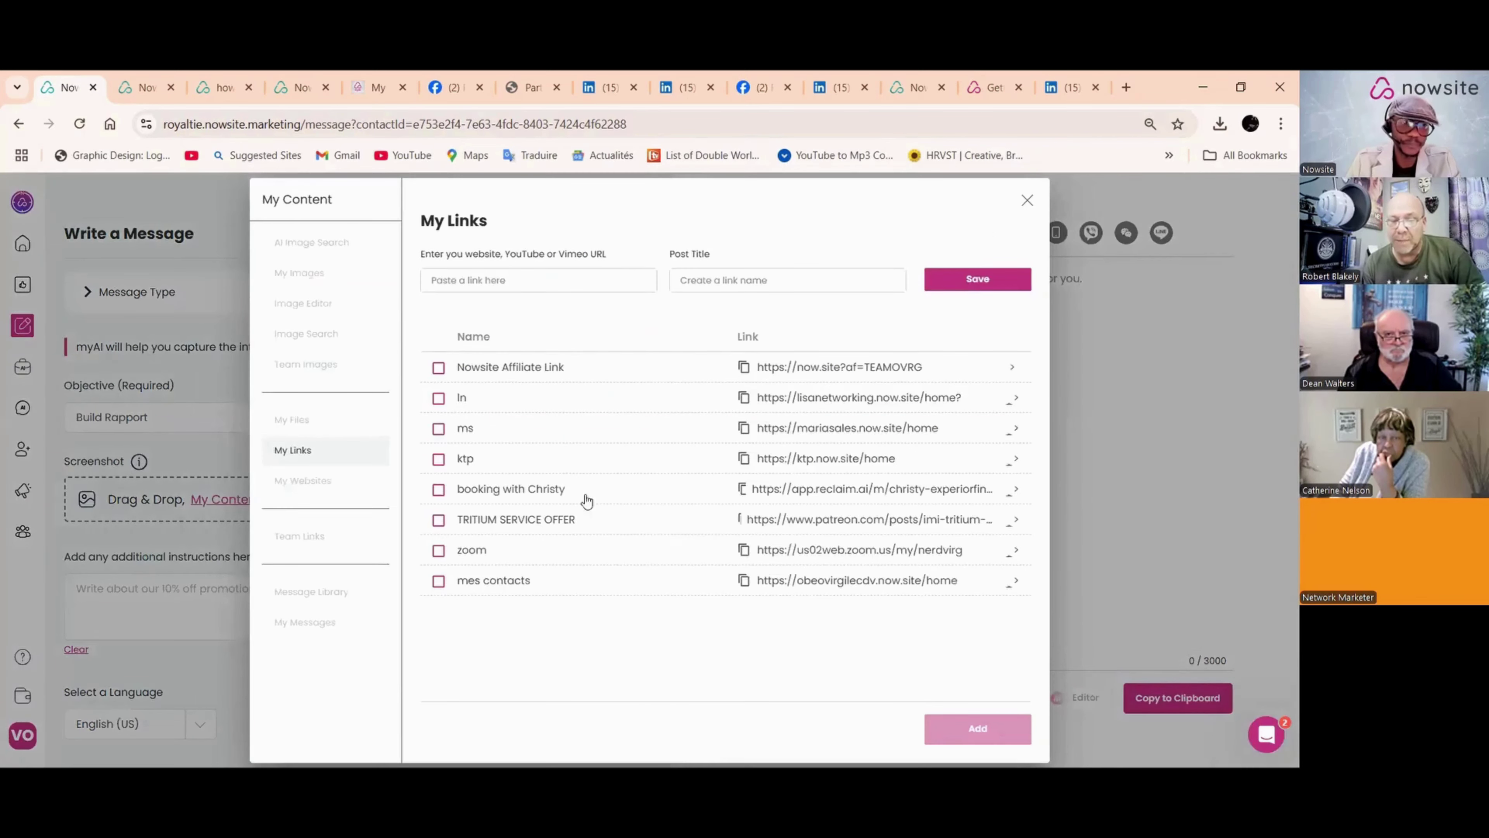
click(1027, 200)
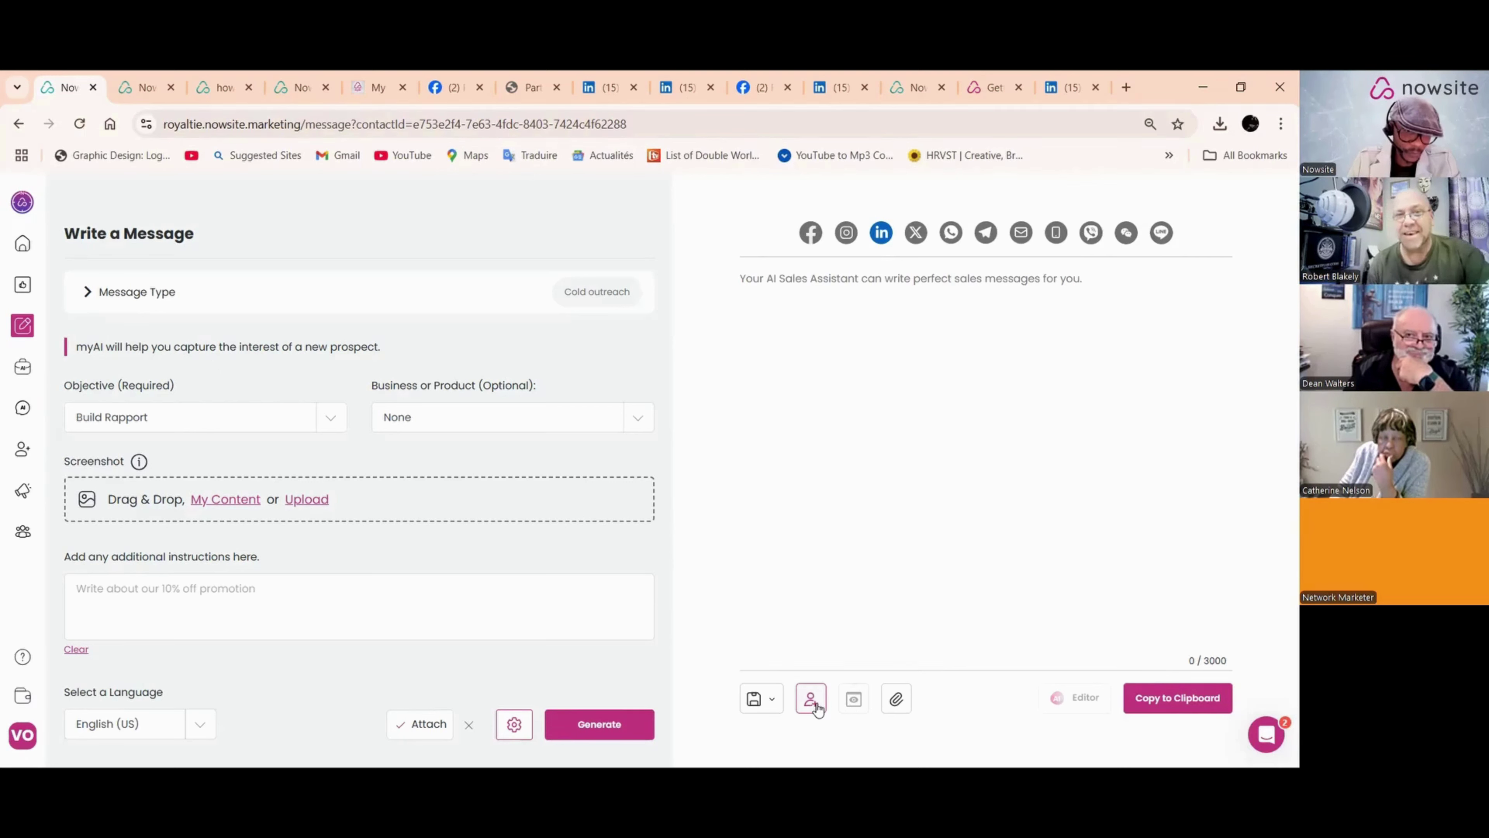
Step: Generate the cold outreach message, and look over its saving options and the saved links available for attaching
click(627, 725)
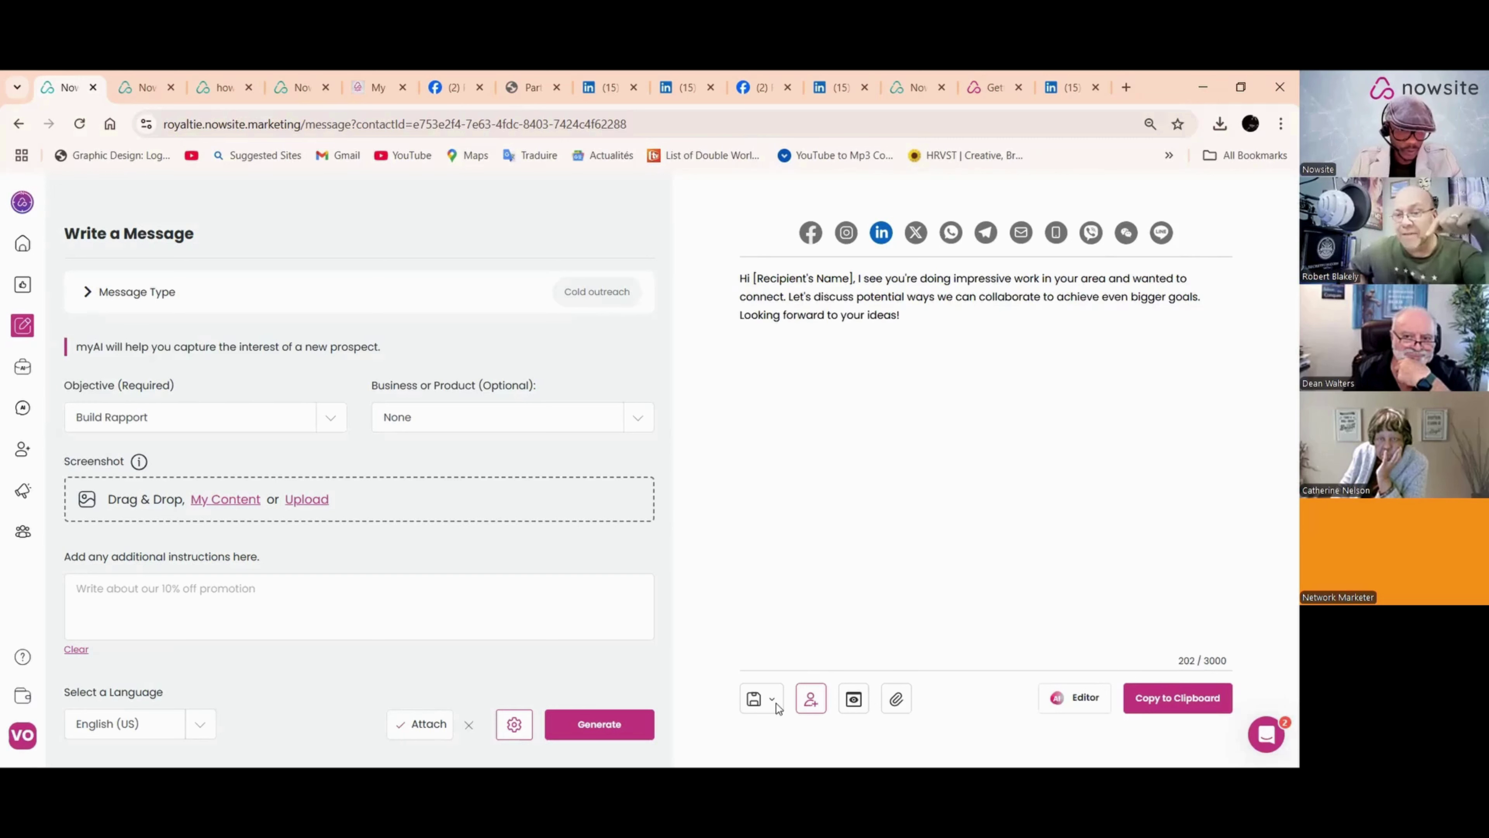
click(762, 699)
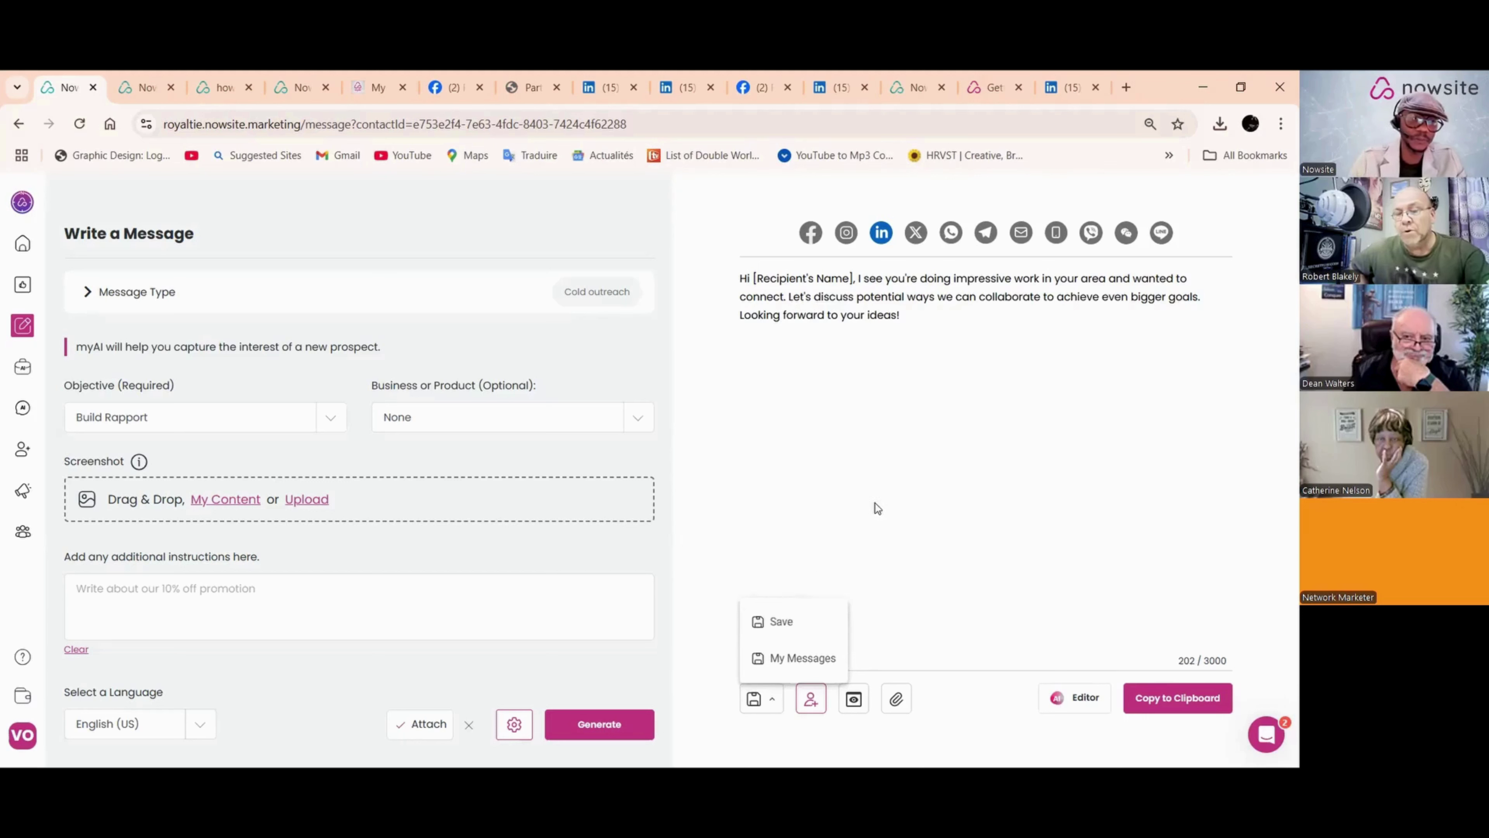
click(908, 499)
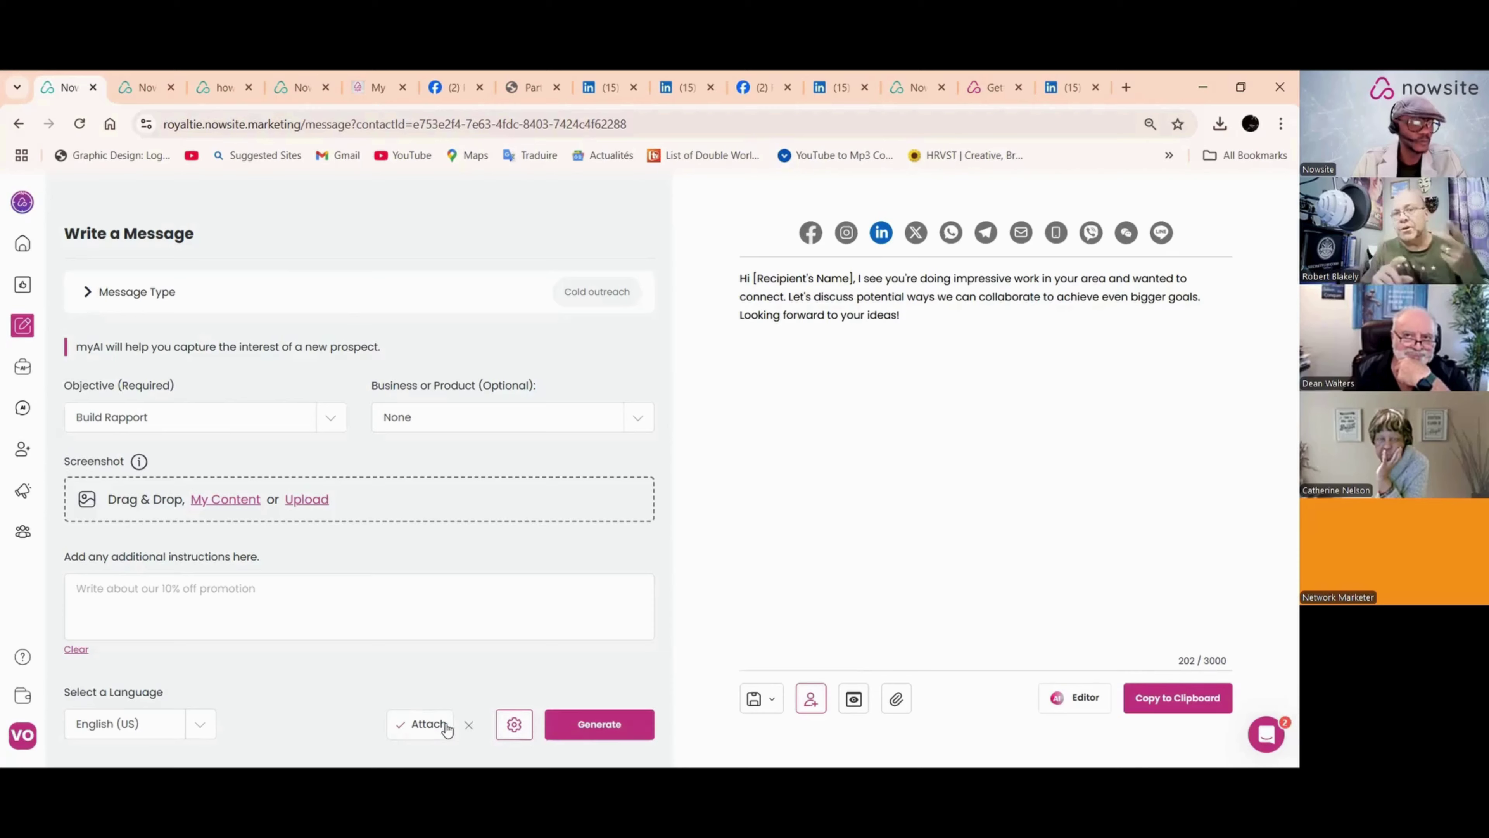
click(428, 725)
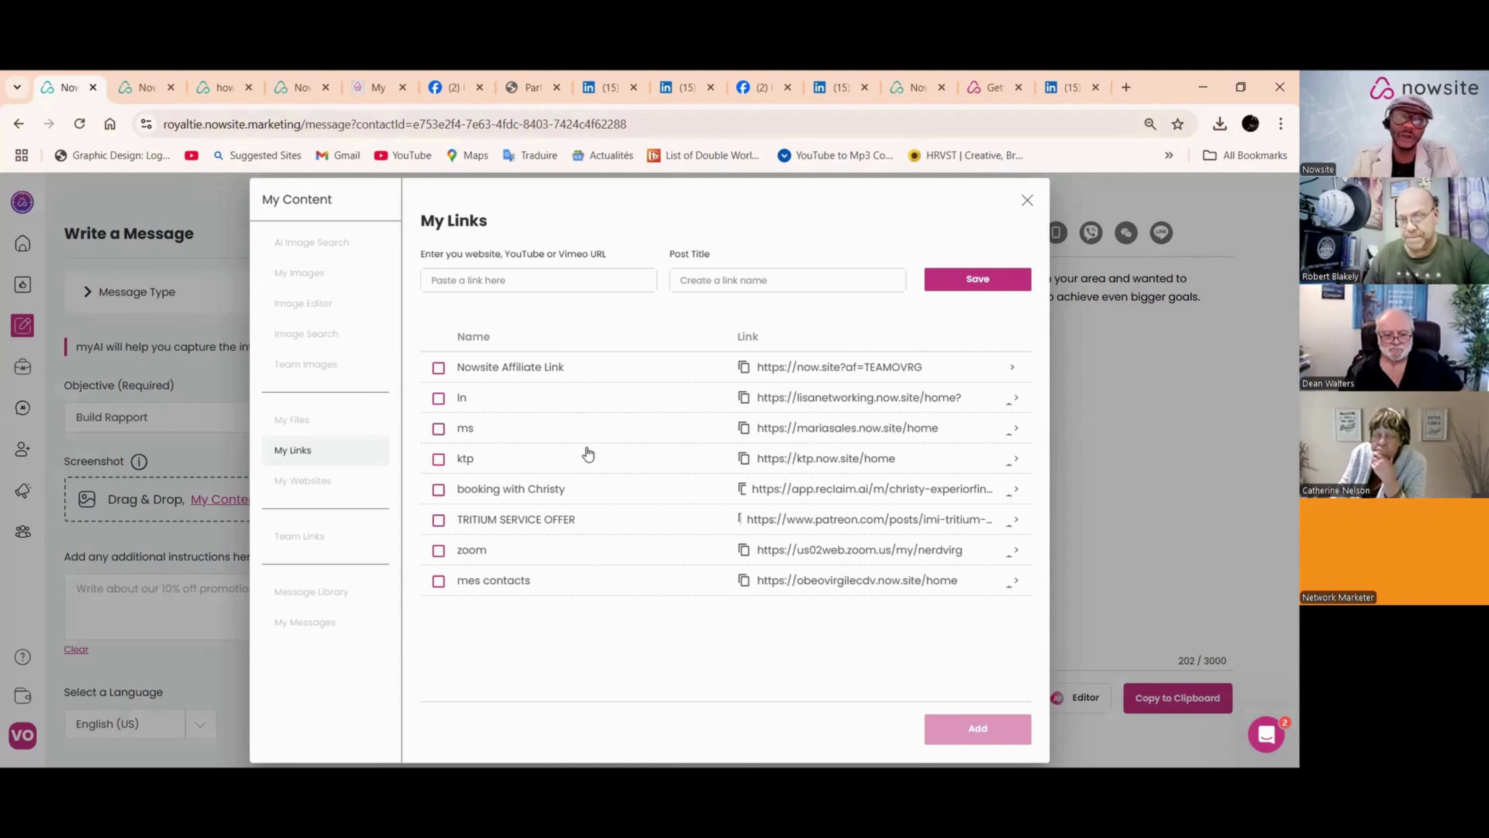
click(1027, 200)
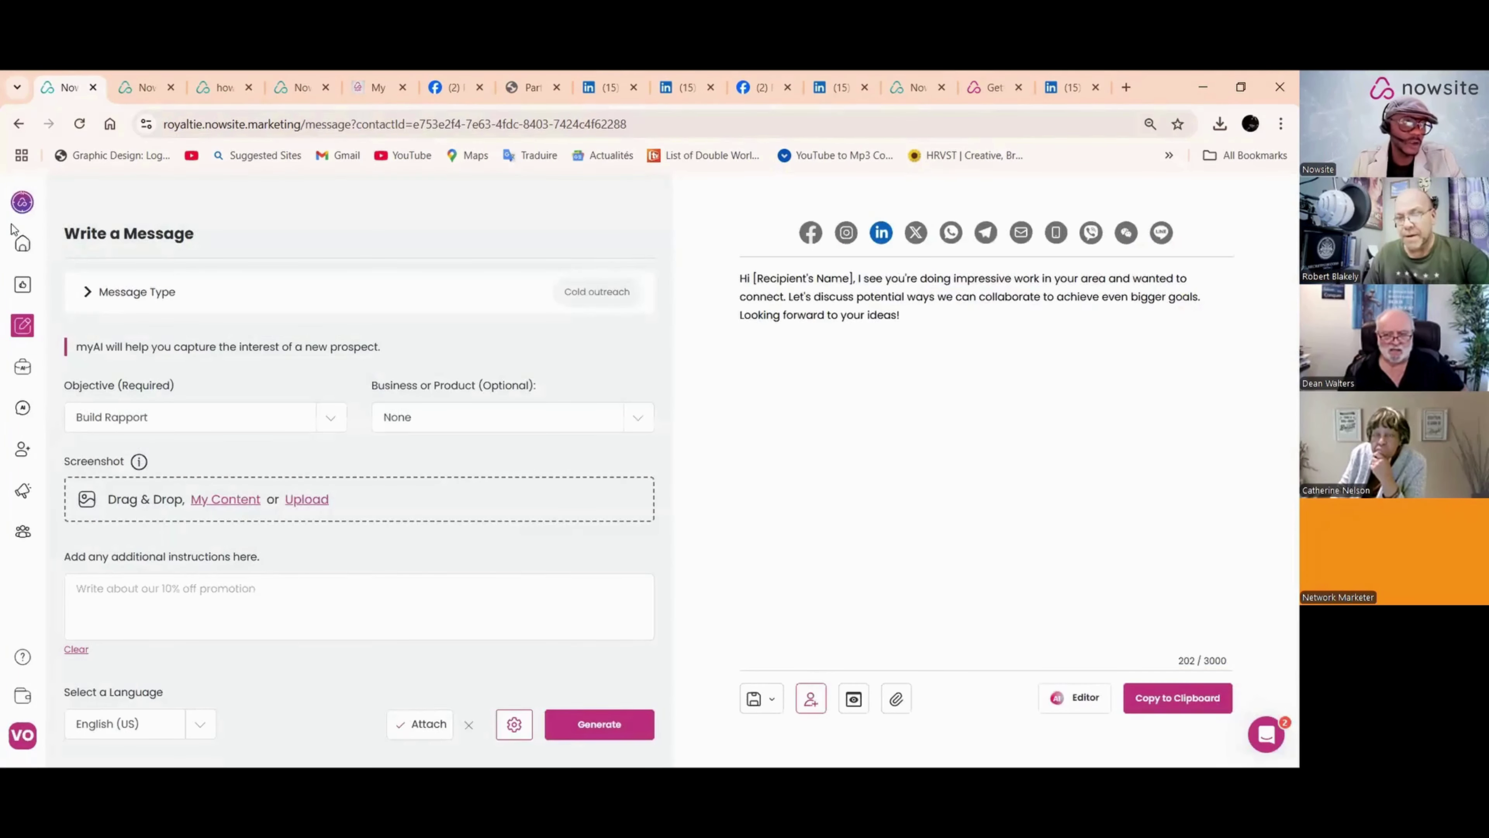
Step: Return to the dashboard and open the list of business or product profiles
click(22, 243)
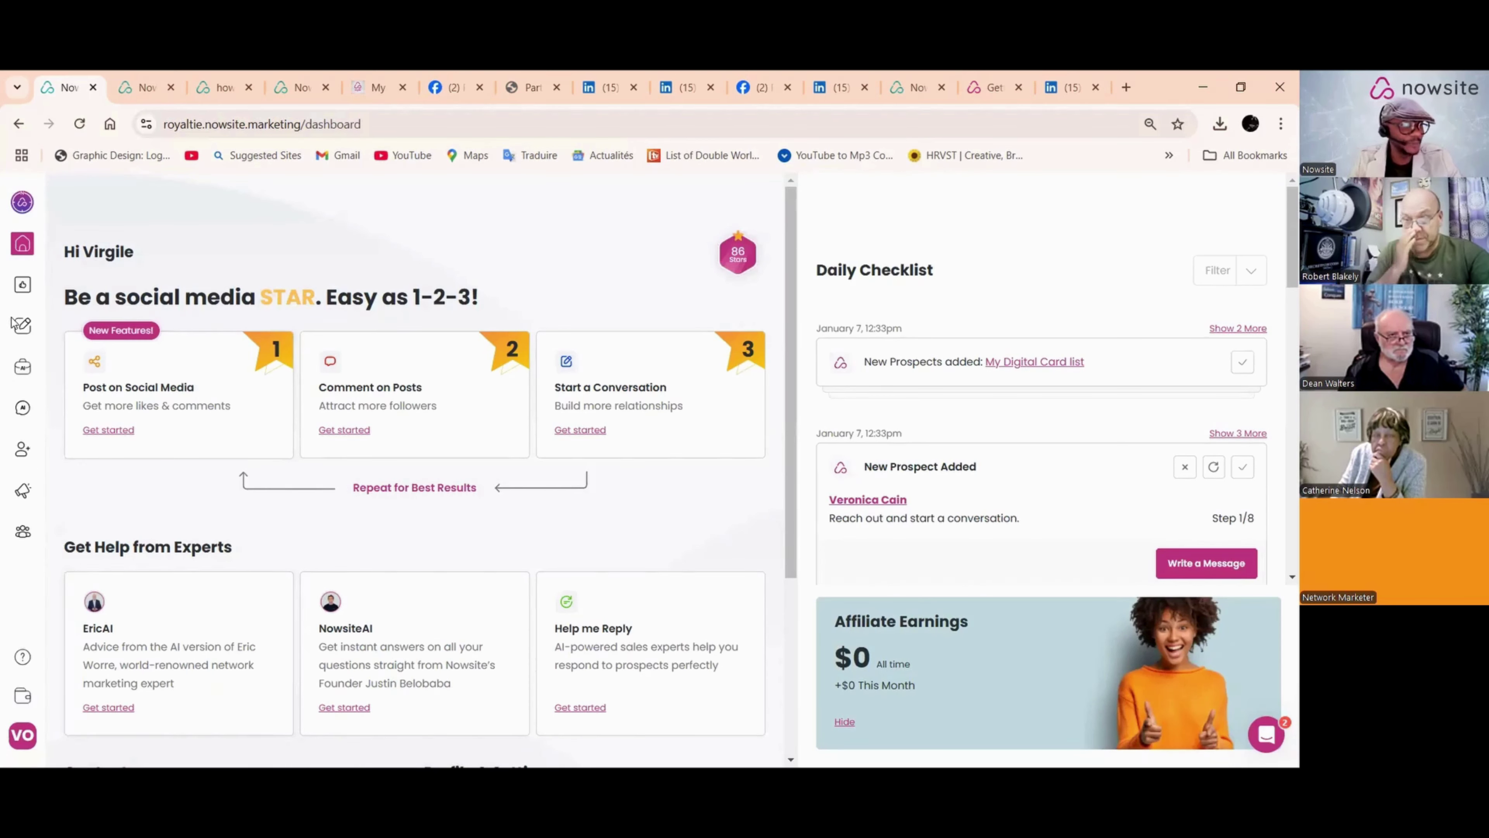
mouse_move(22, 367)
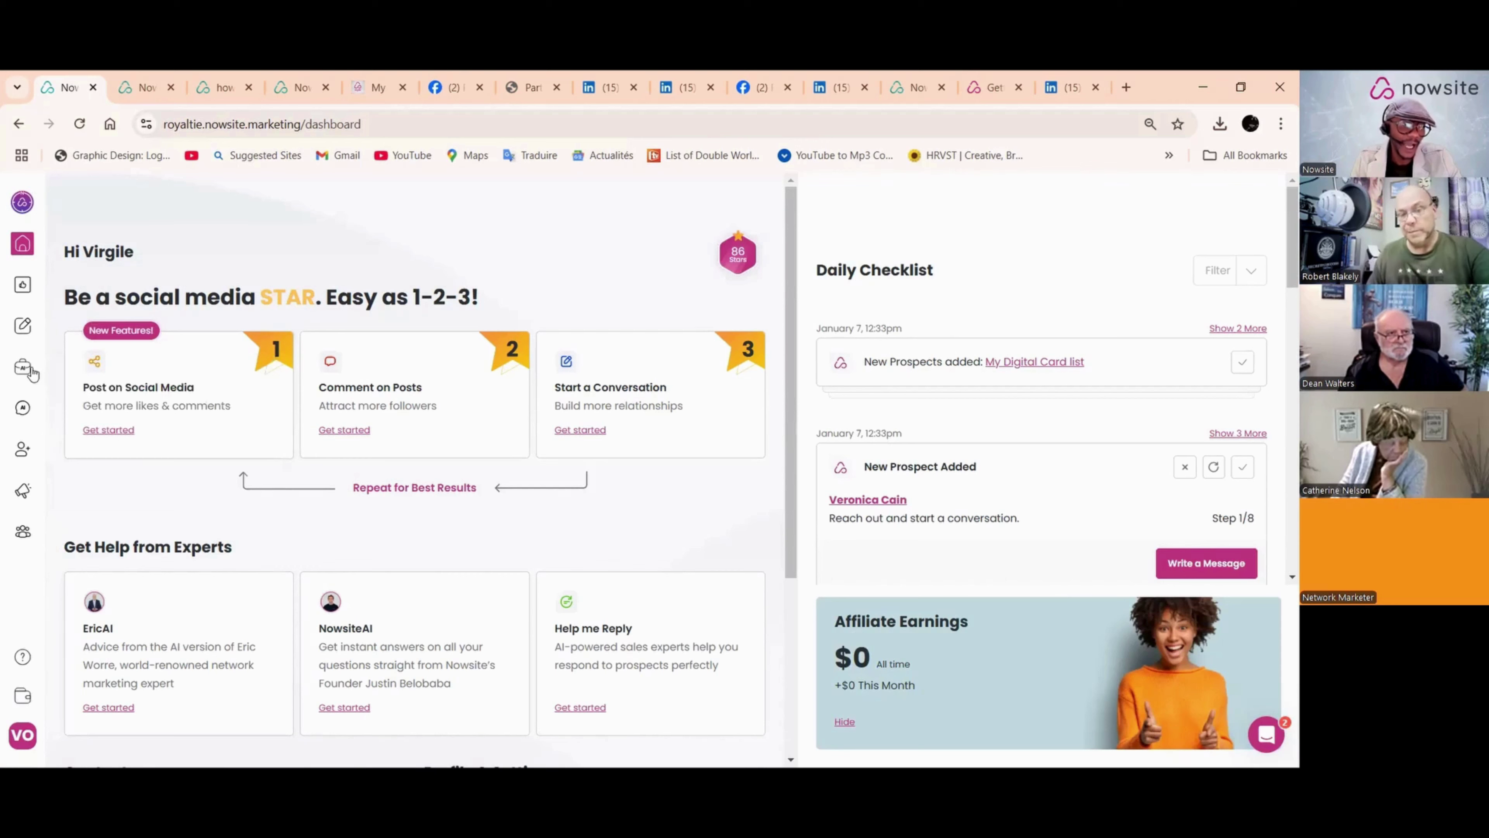
click(142, 479)
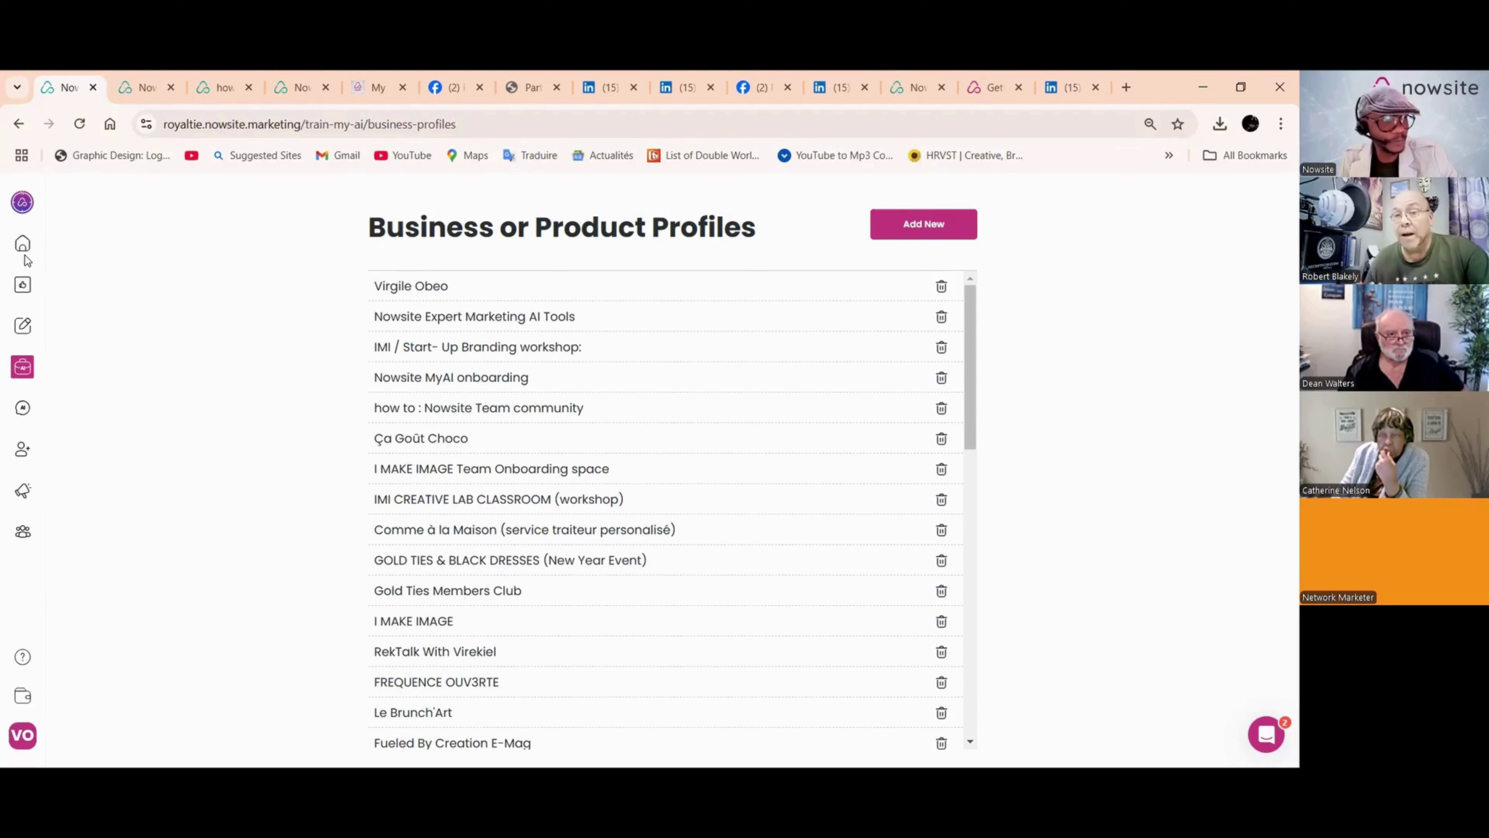
Step: Open the Comment on Posts writer from the dashboard and look over its input fields
click(20, 245)
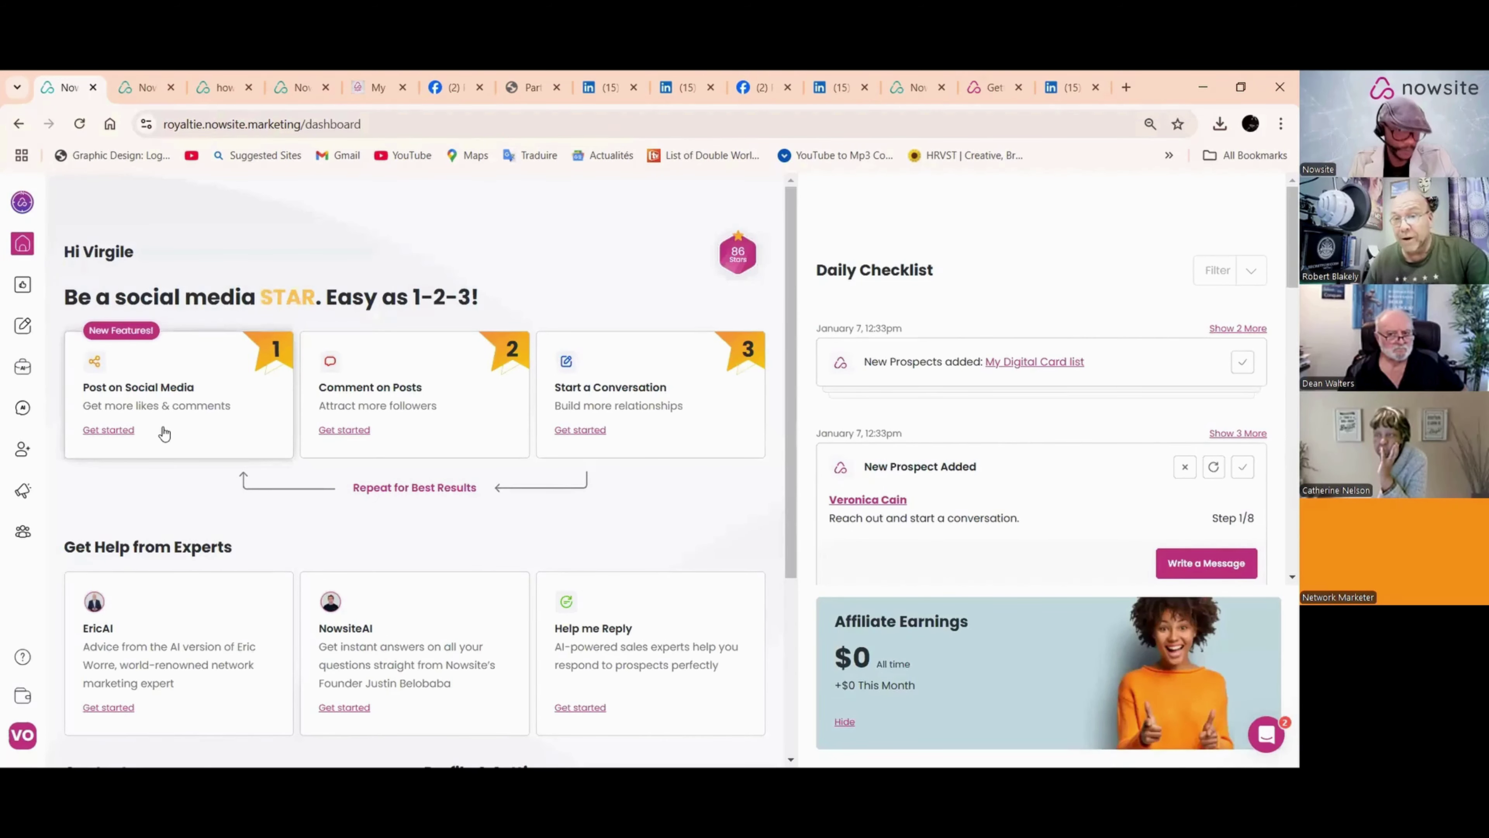
click(404, 416)
scroll(252, 588, down, 2)
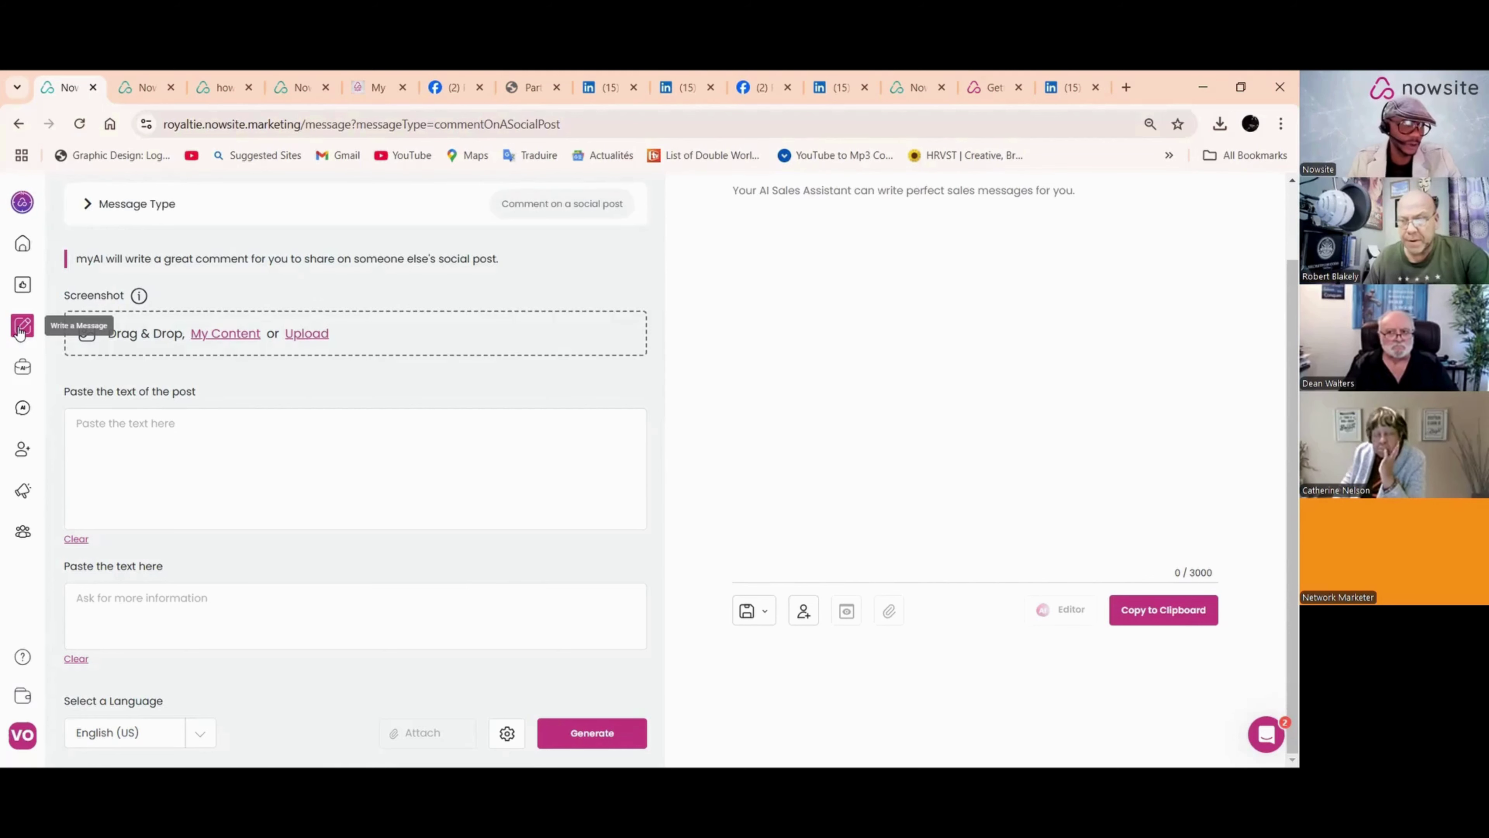
Step: Open the full contact list and view the newest contact's record
mouse_move(24, 370)
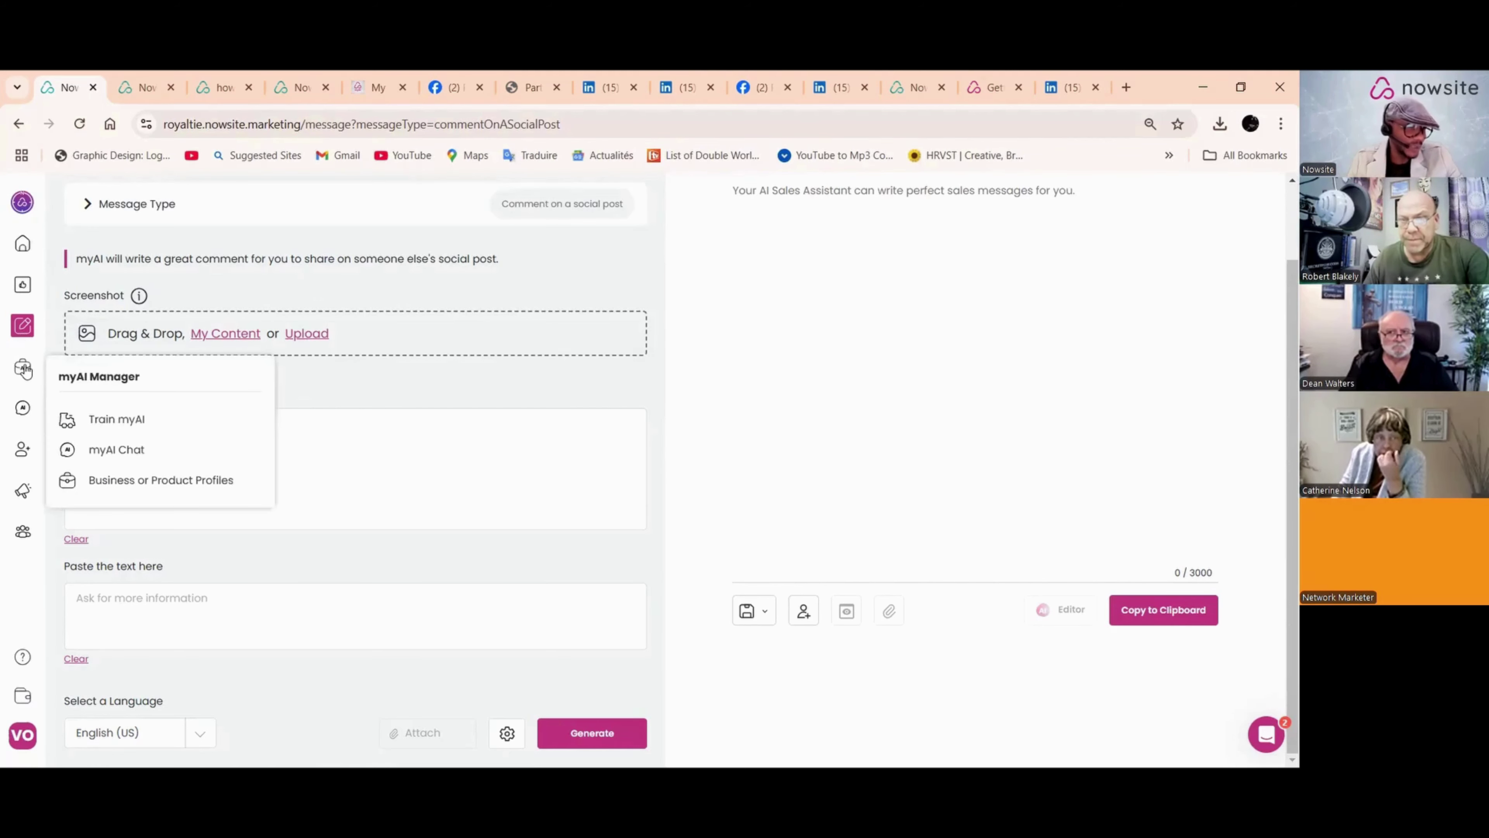
mouse_move(24, 454)
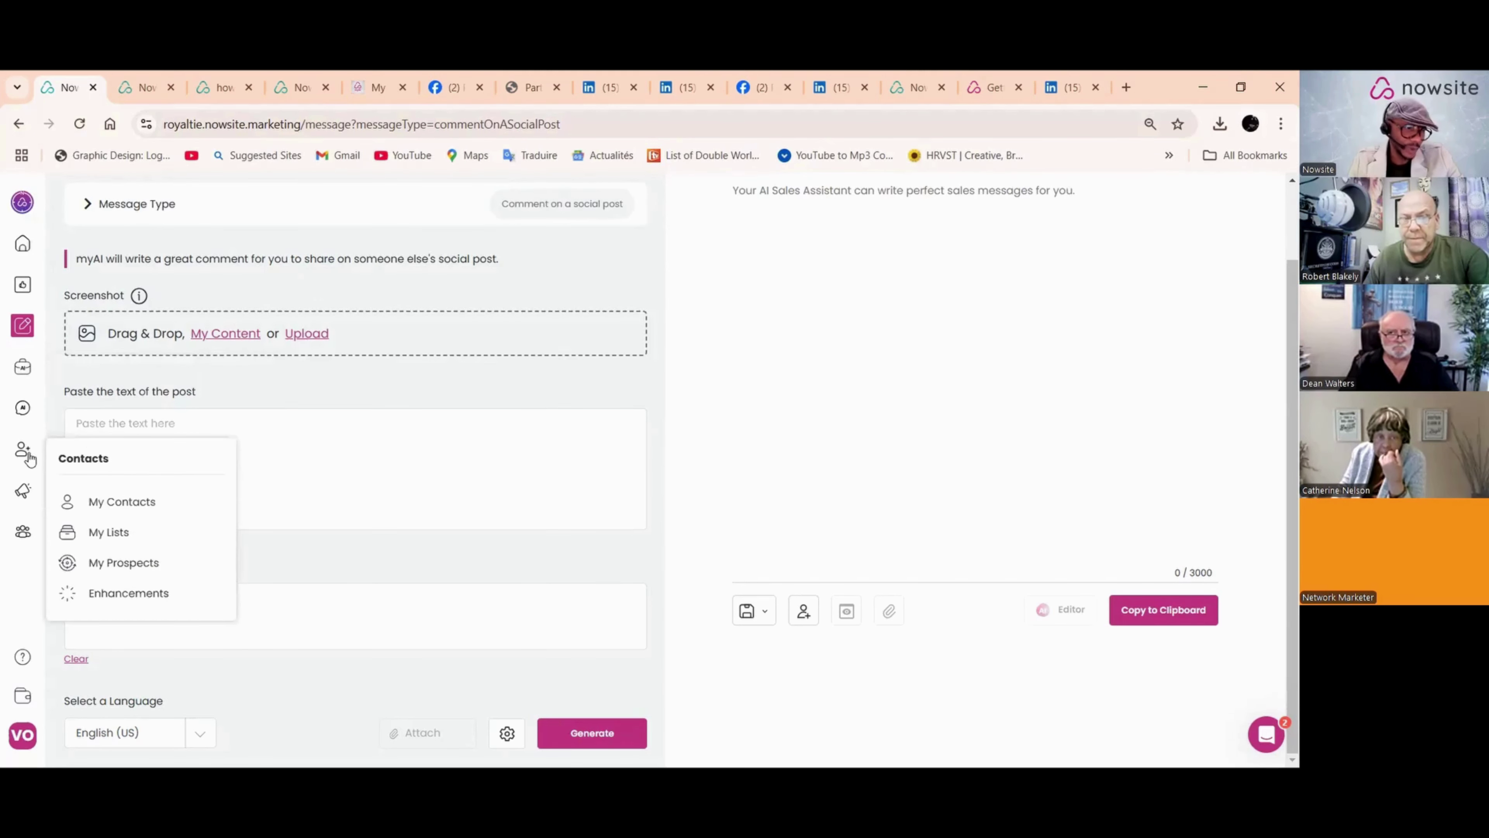
click(115, 502)
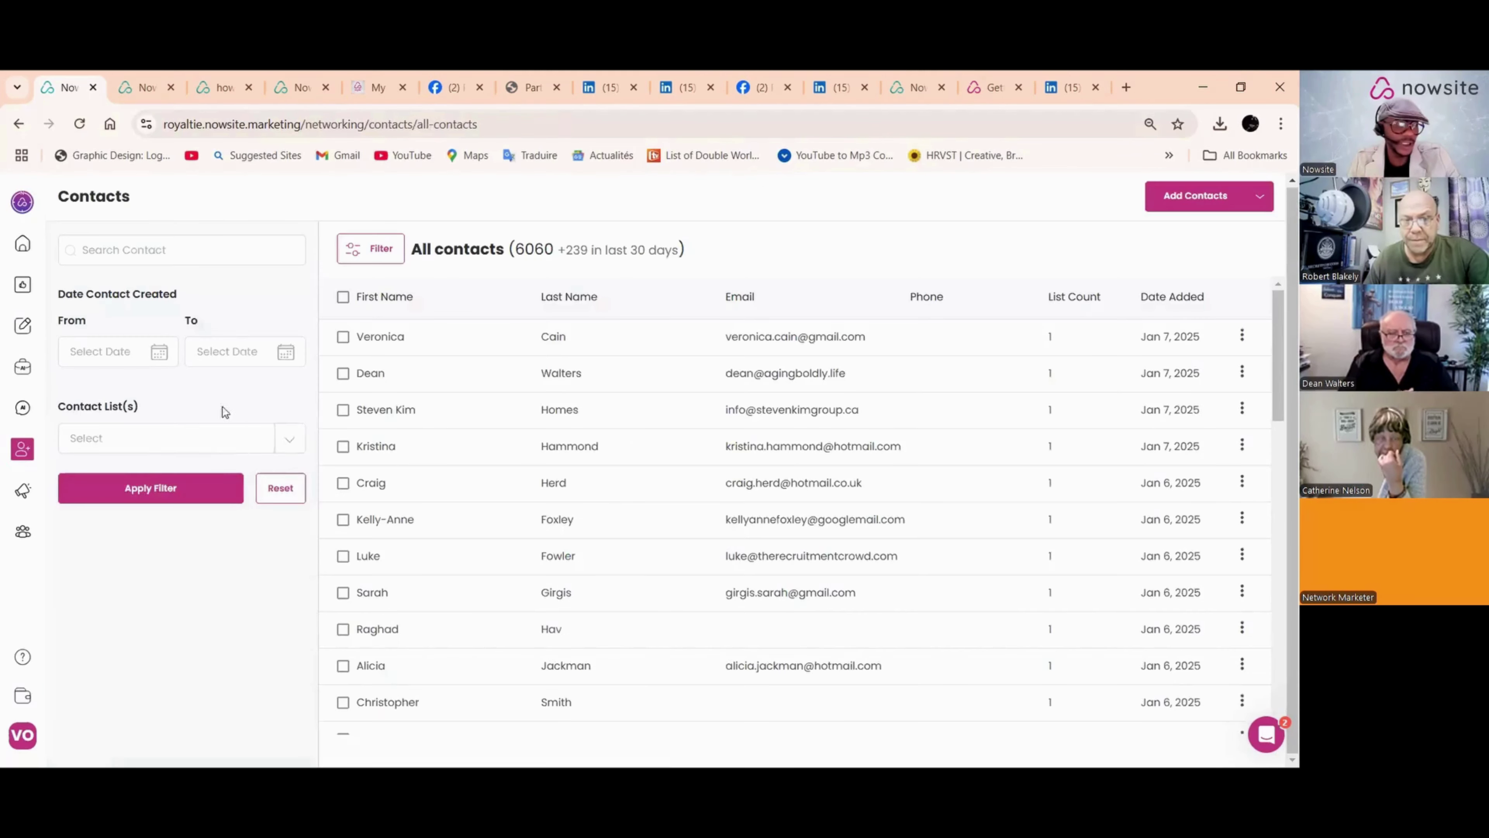
click(434, 337)
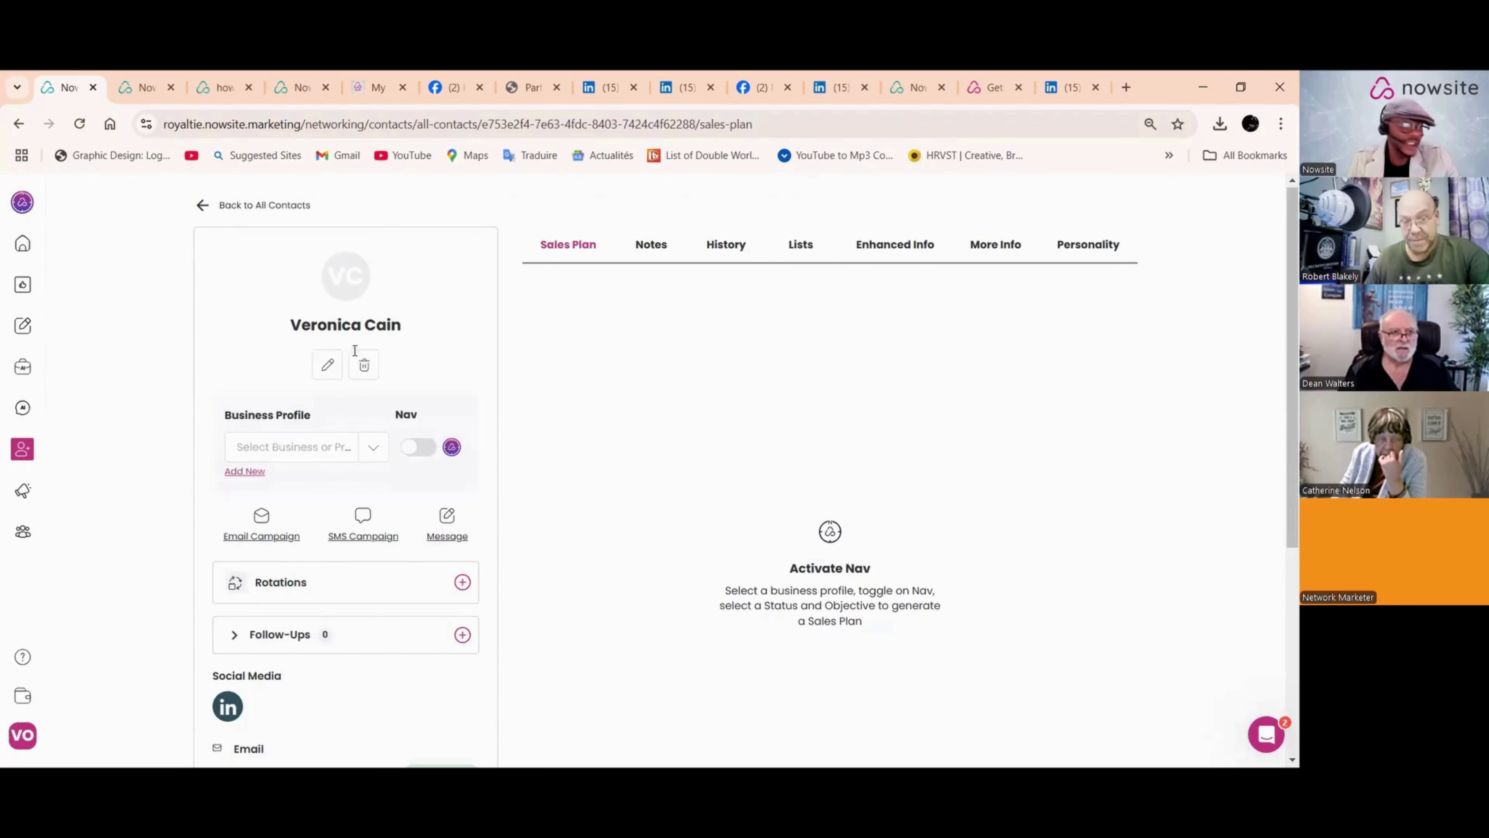
Step: Return to the contact list, view the second contact's record, and go back to all contacts
mouse_move(23, 375)
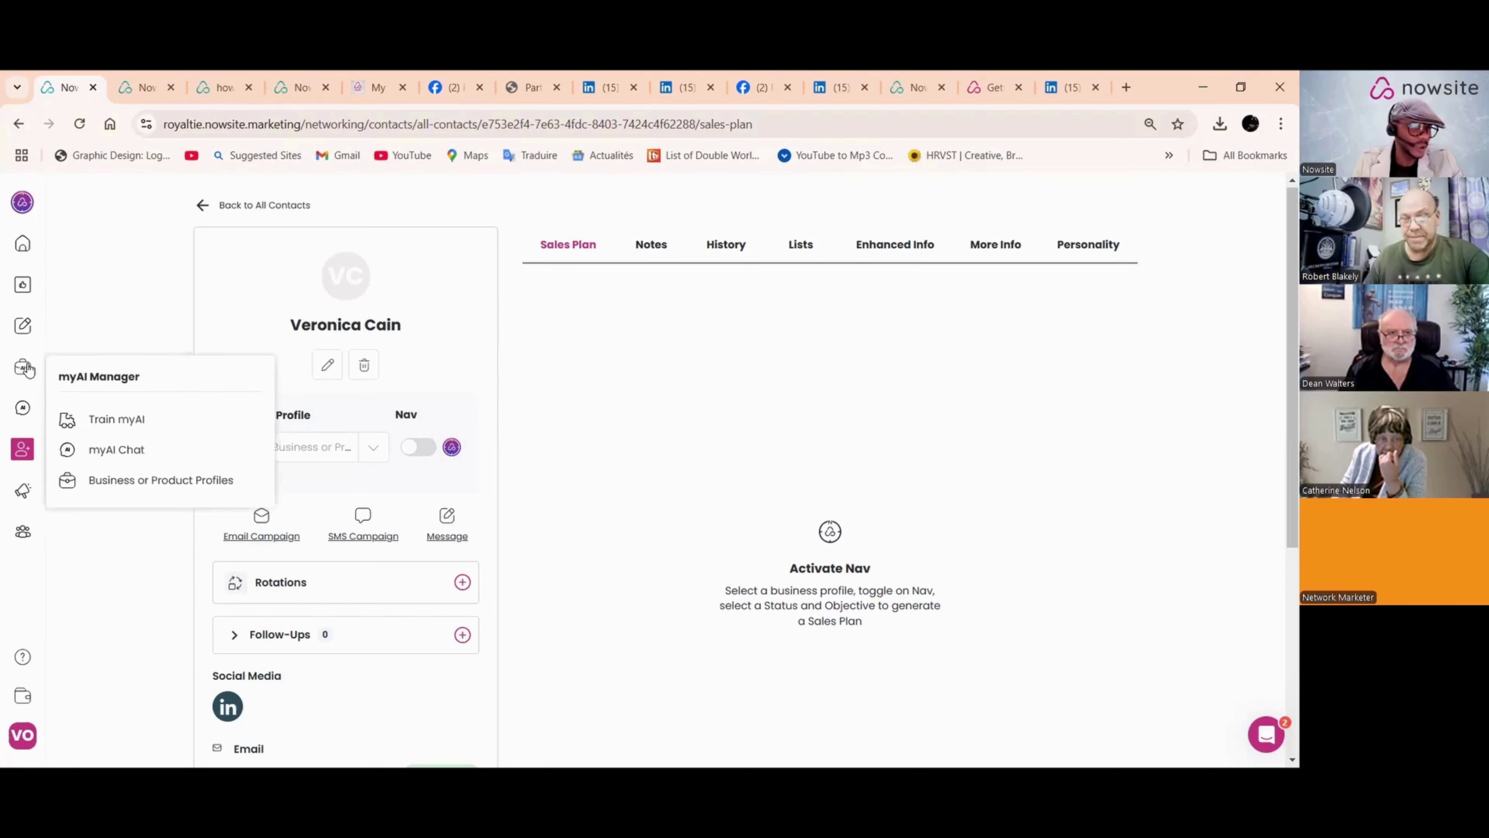
mouse_move(25, 449)
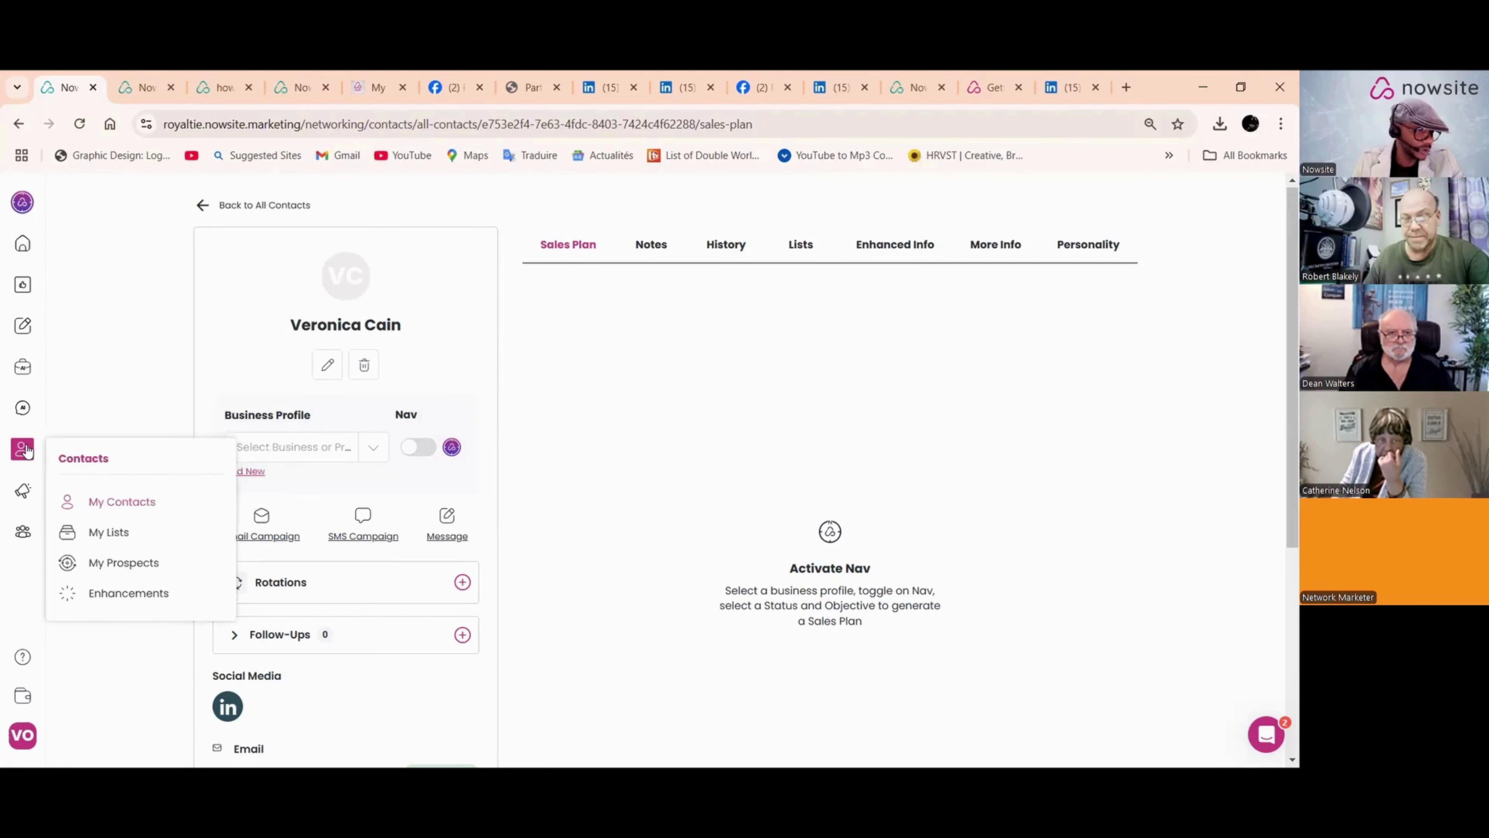
click(126, 516)
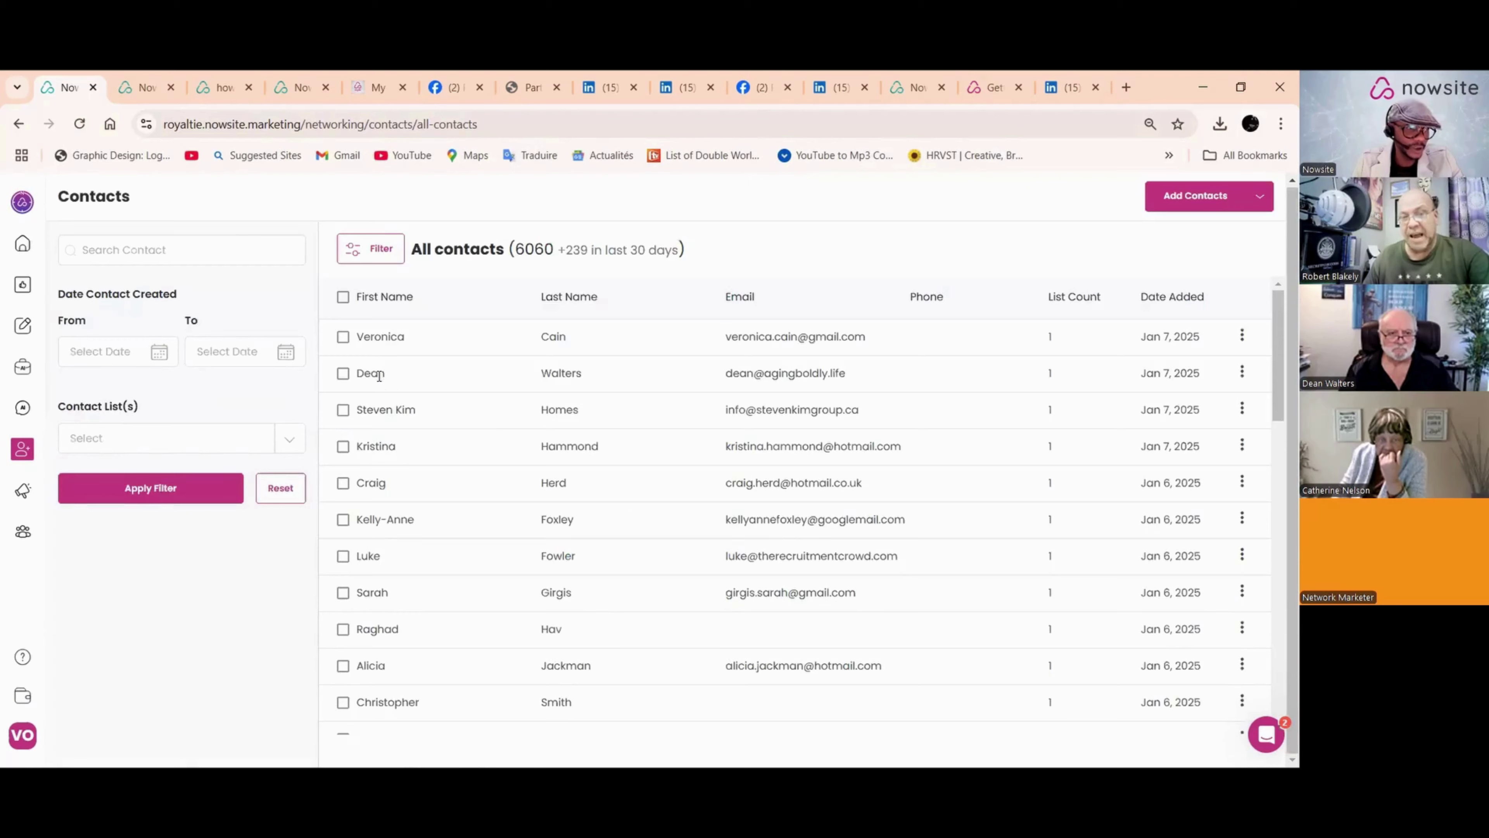
click(379, 375)
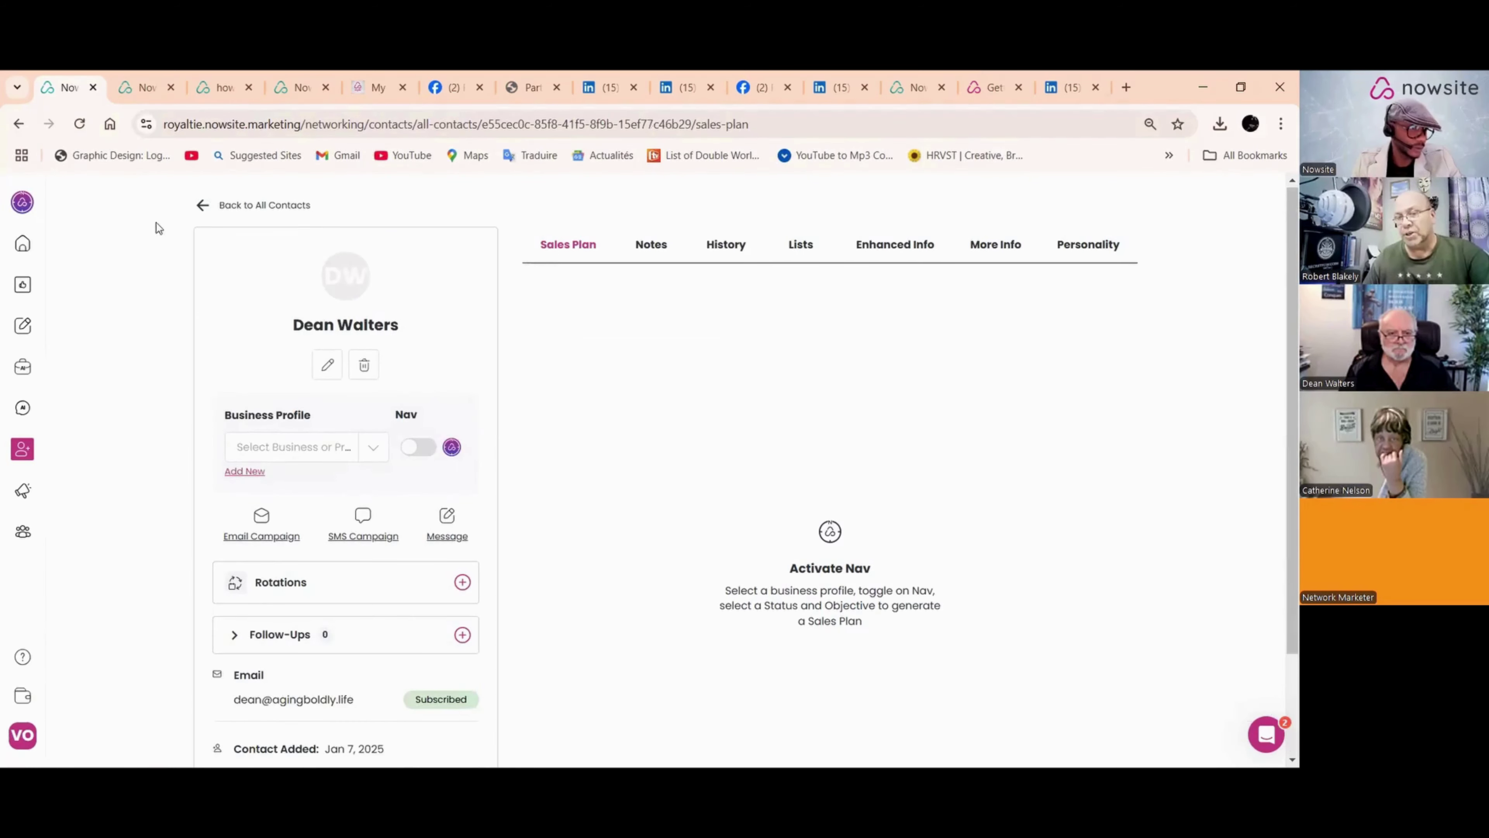
click(201, 205)
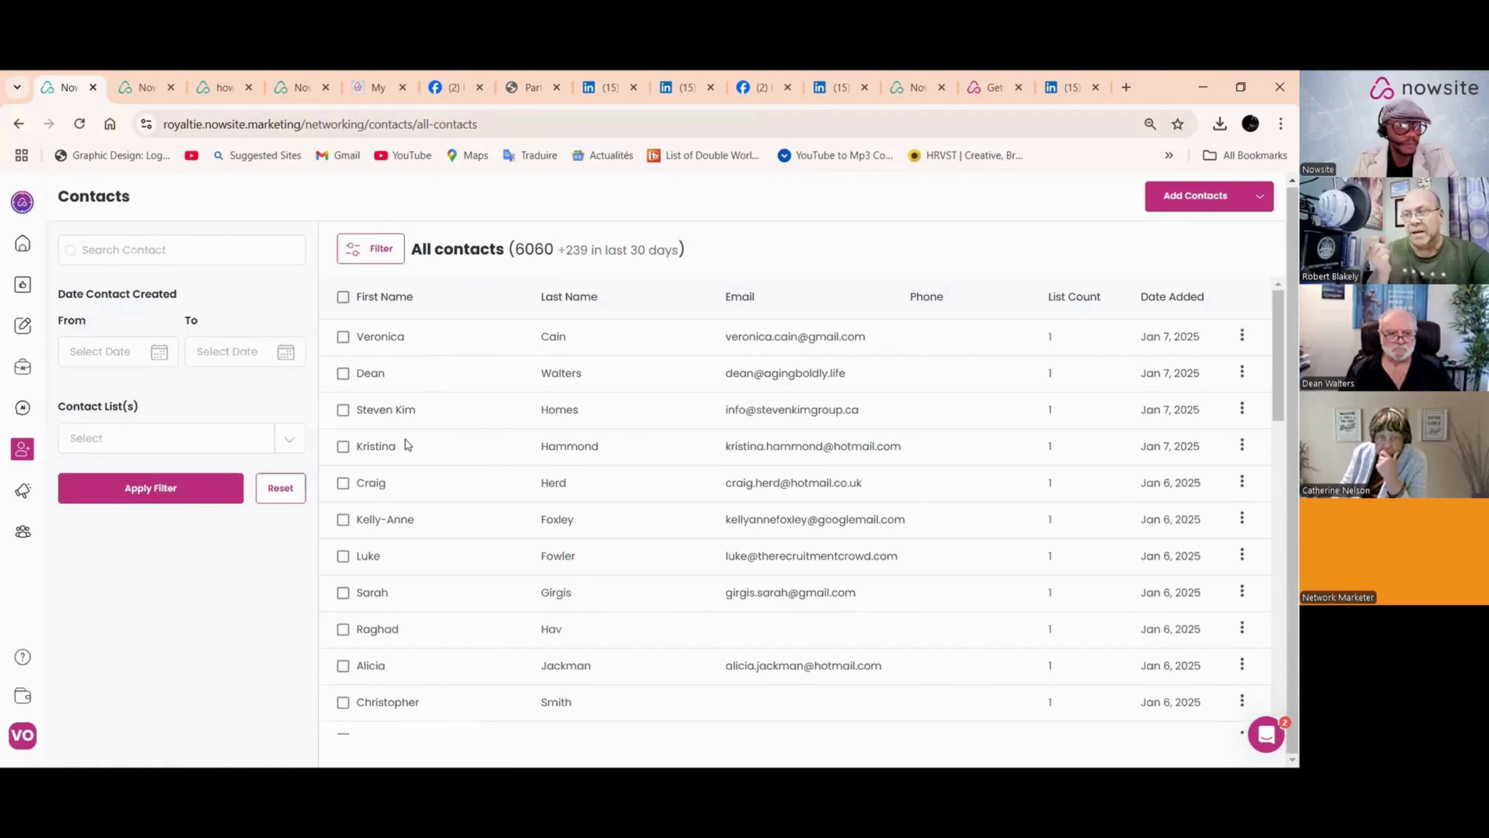
Step: Open the fourth contact's record and review the sales plan and profile details
click(397, 444)
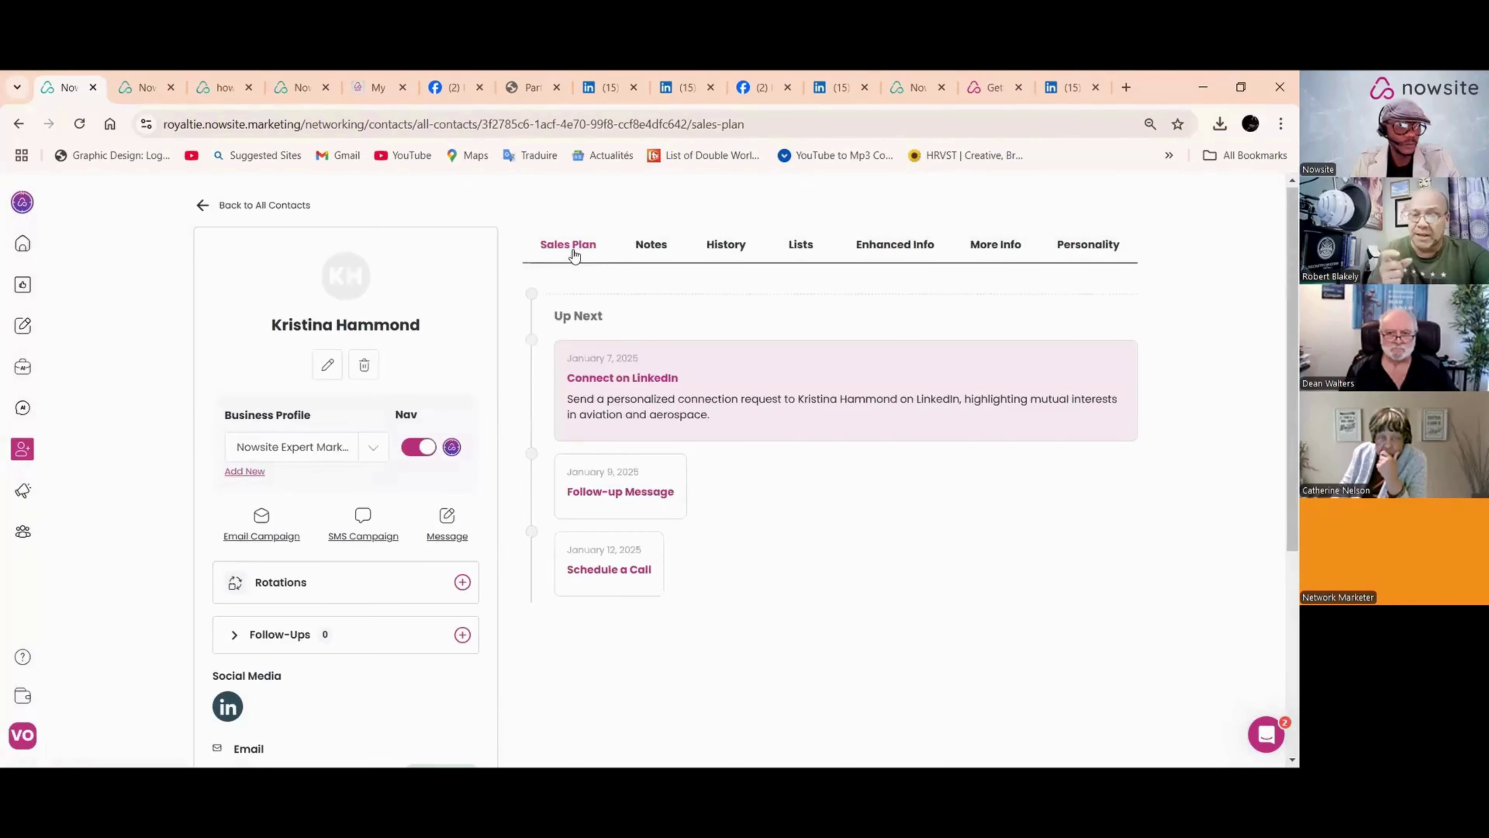
scroll(689, 607, down, 3)
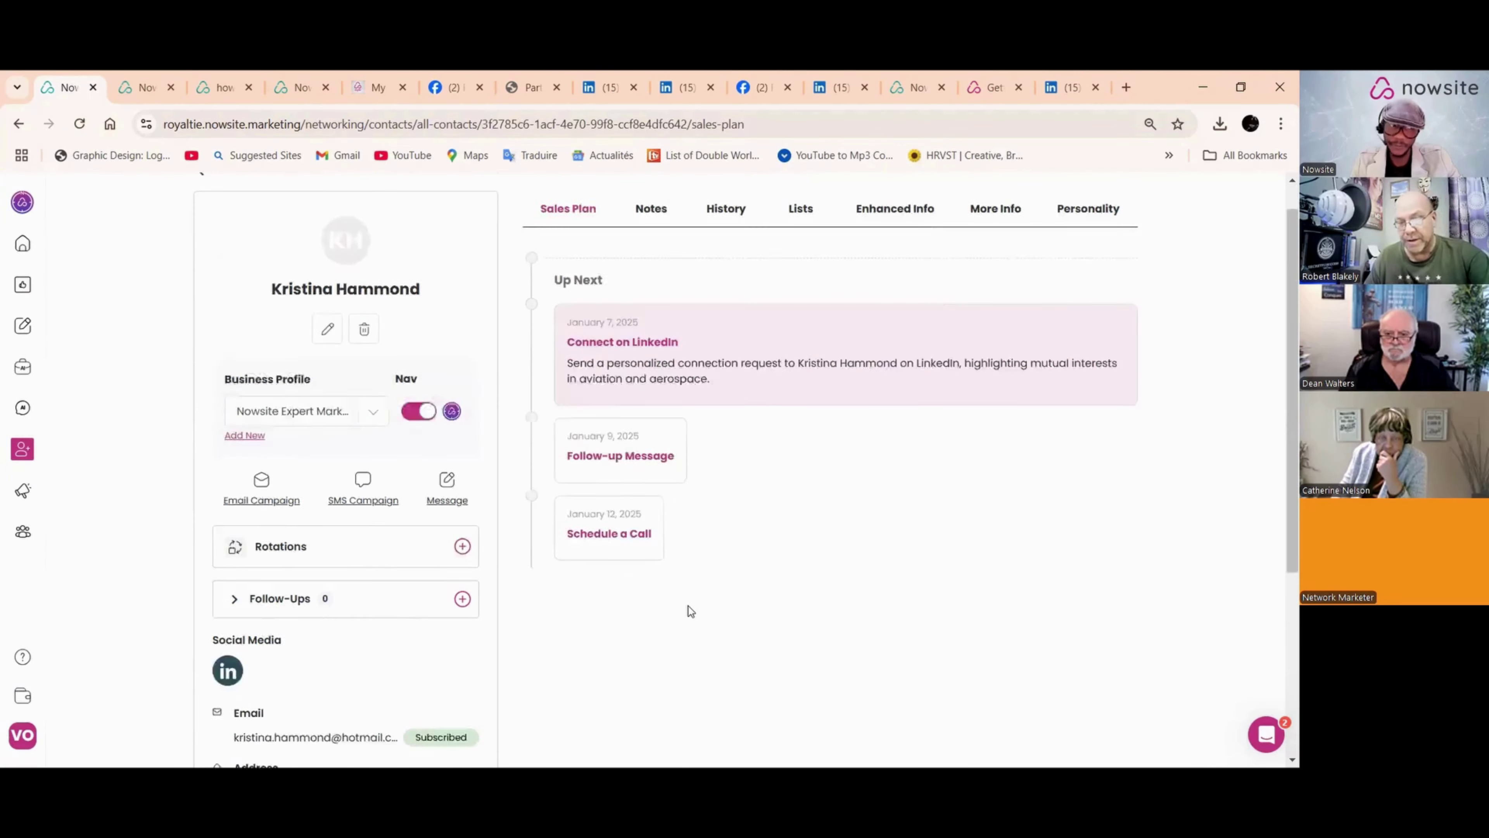
scroll(615, 449, up, 2)
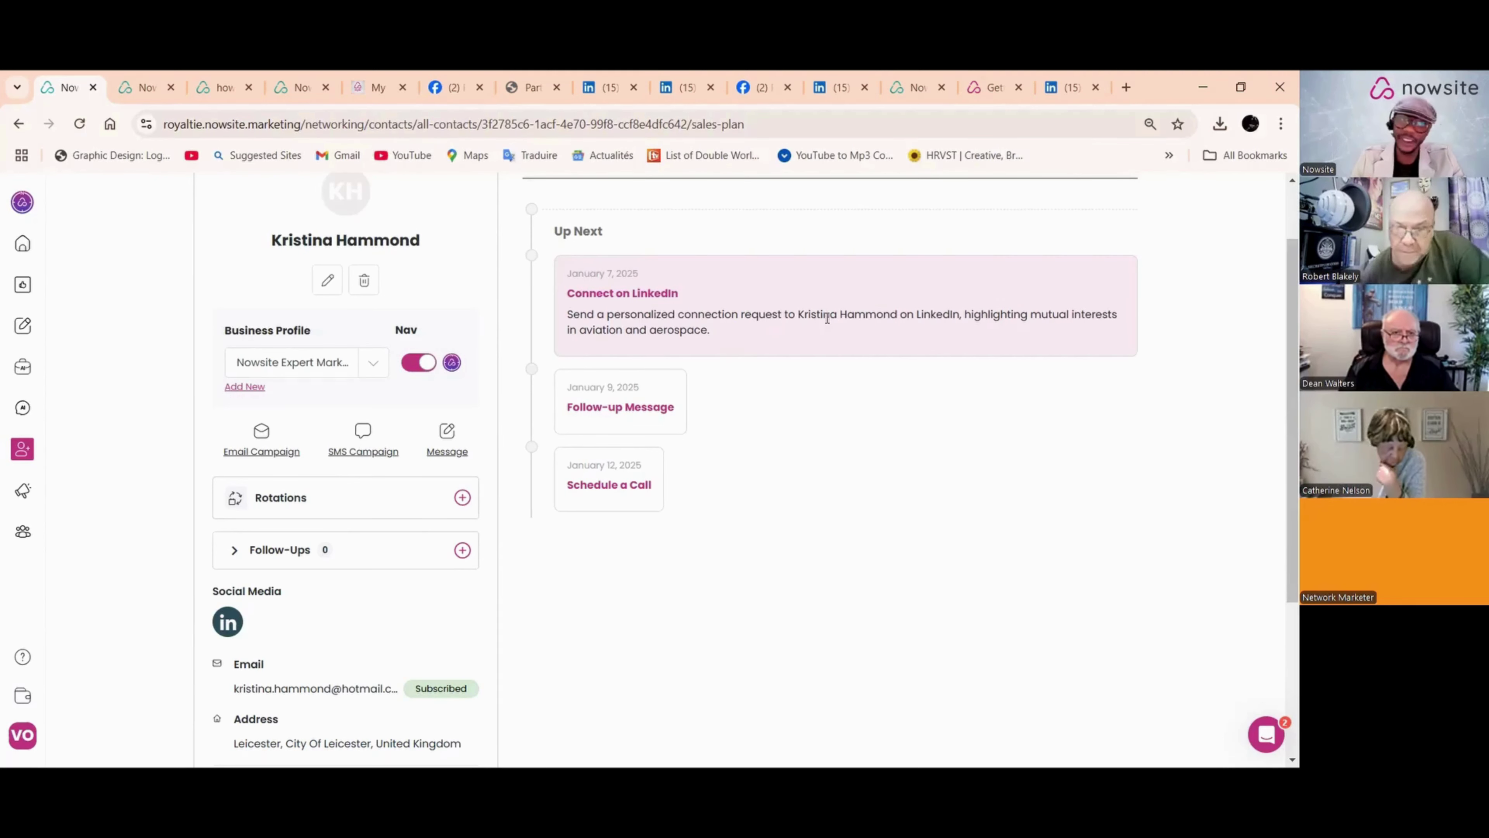
Step: Open the list of marketing websites
mouse_move(16, 463)
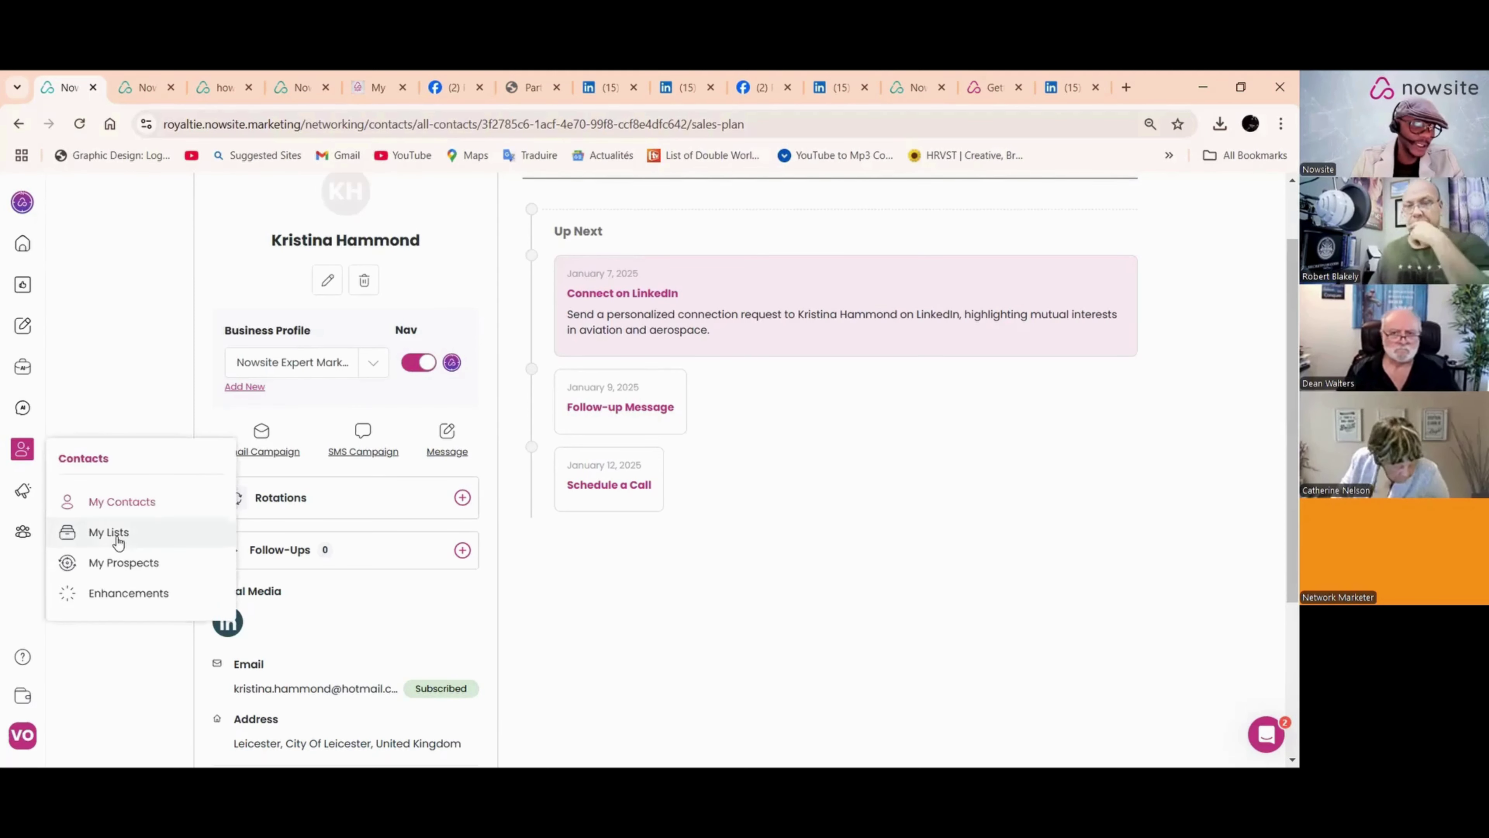
mouse_move(25, 492)
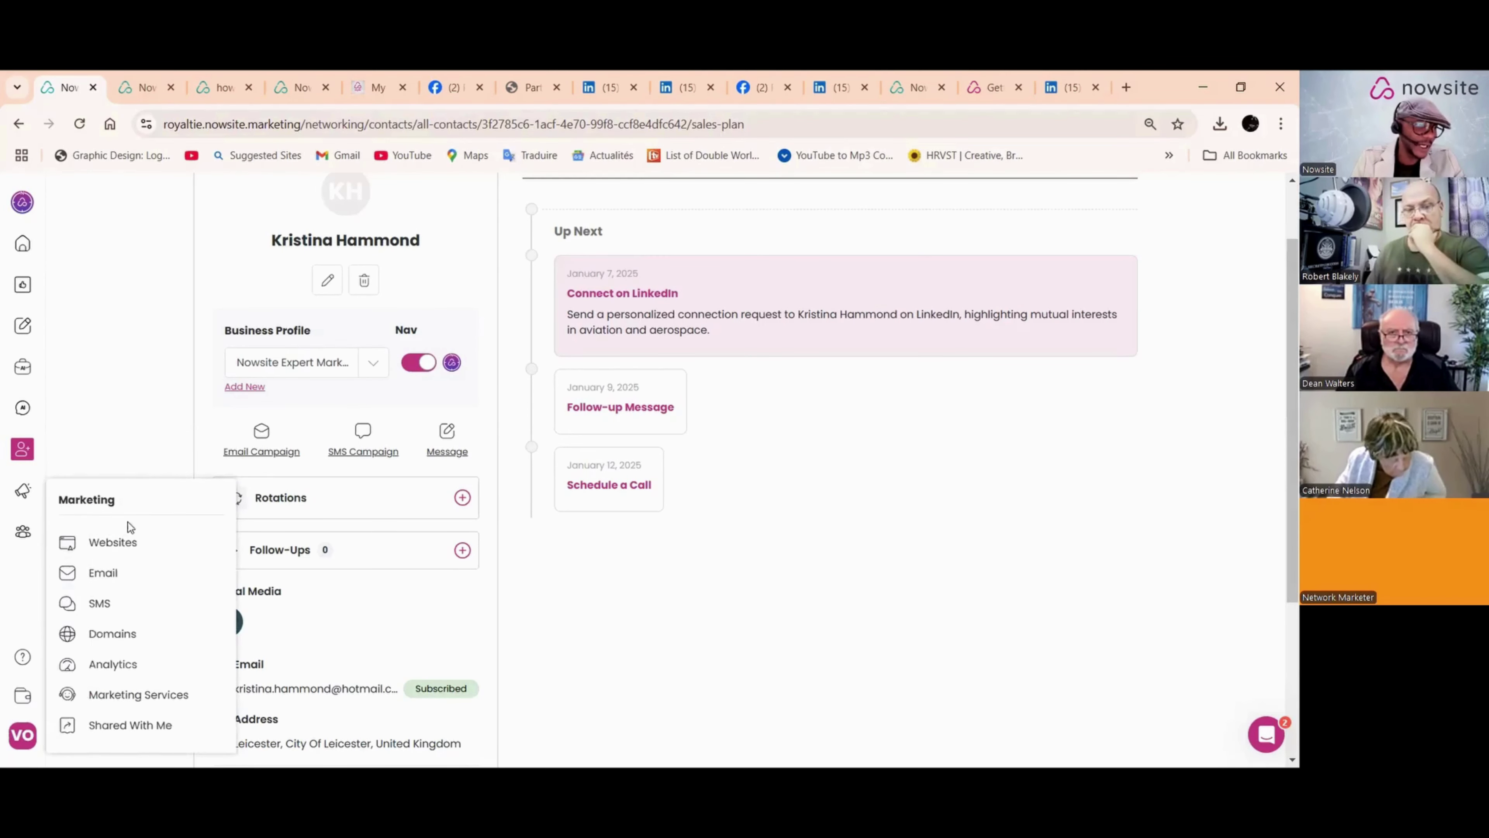
click(122, 543)
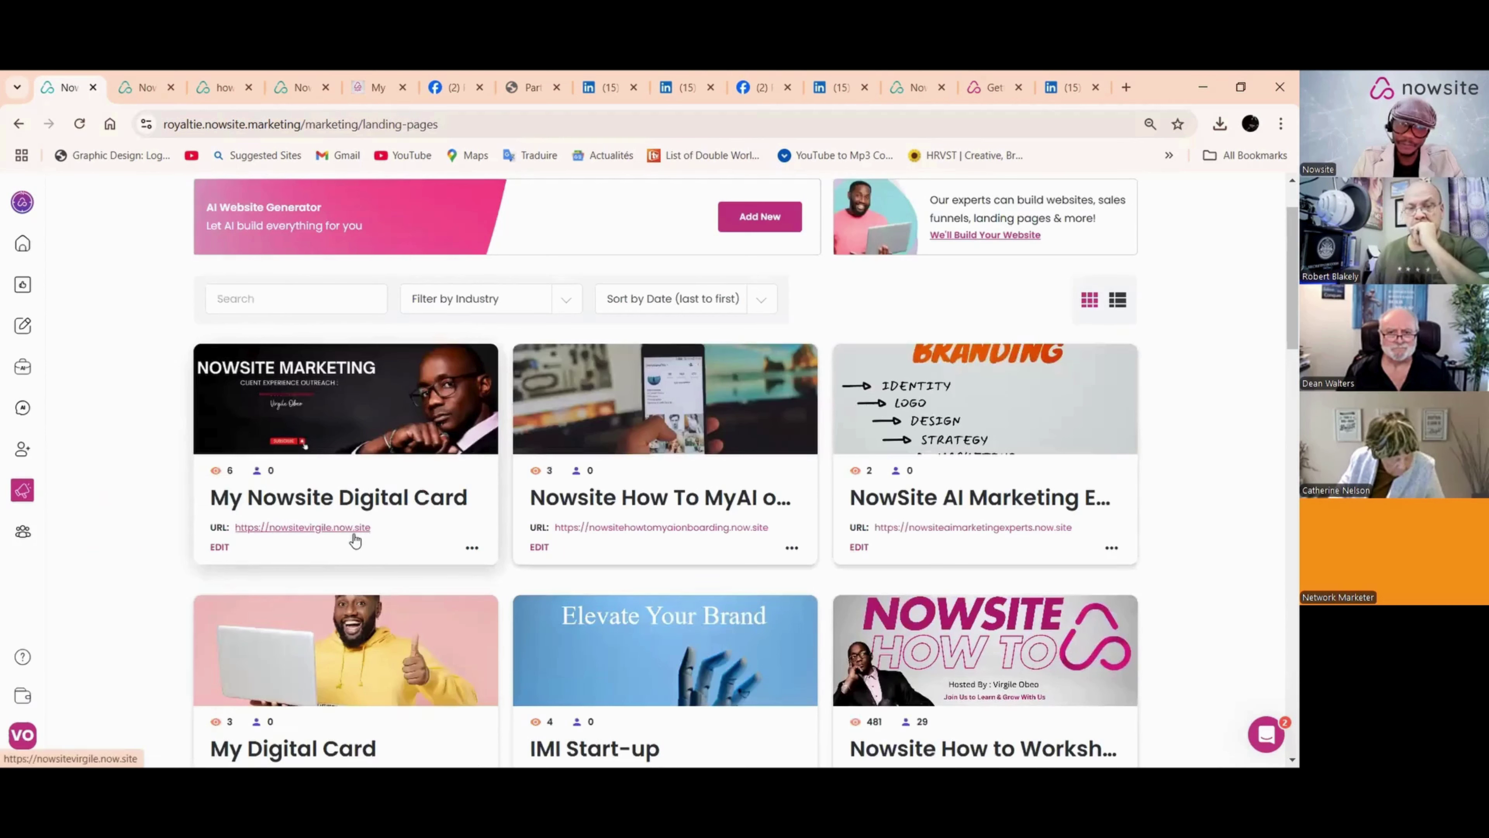